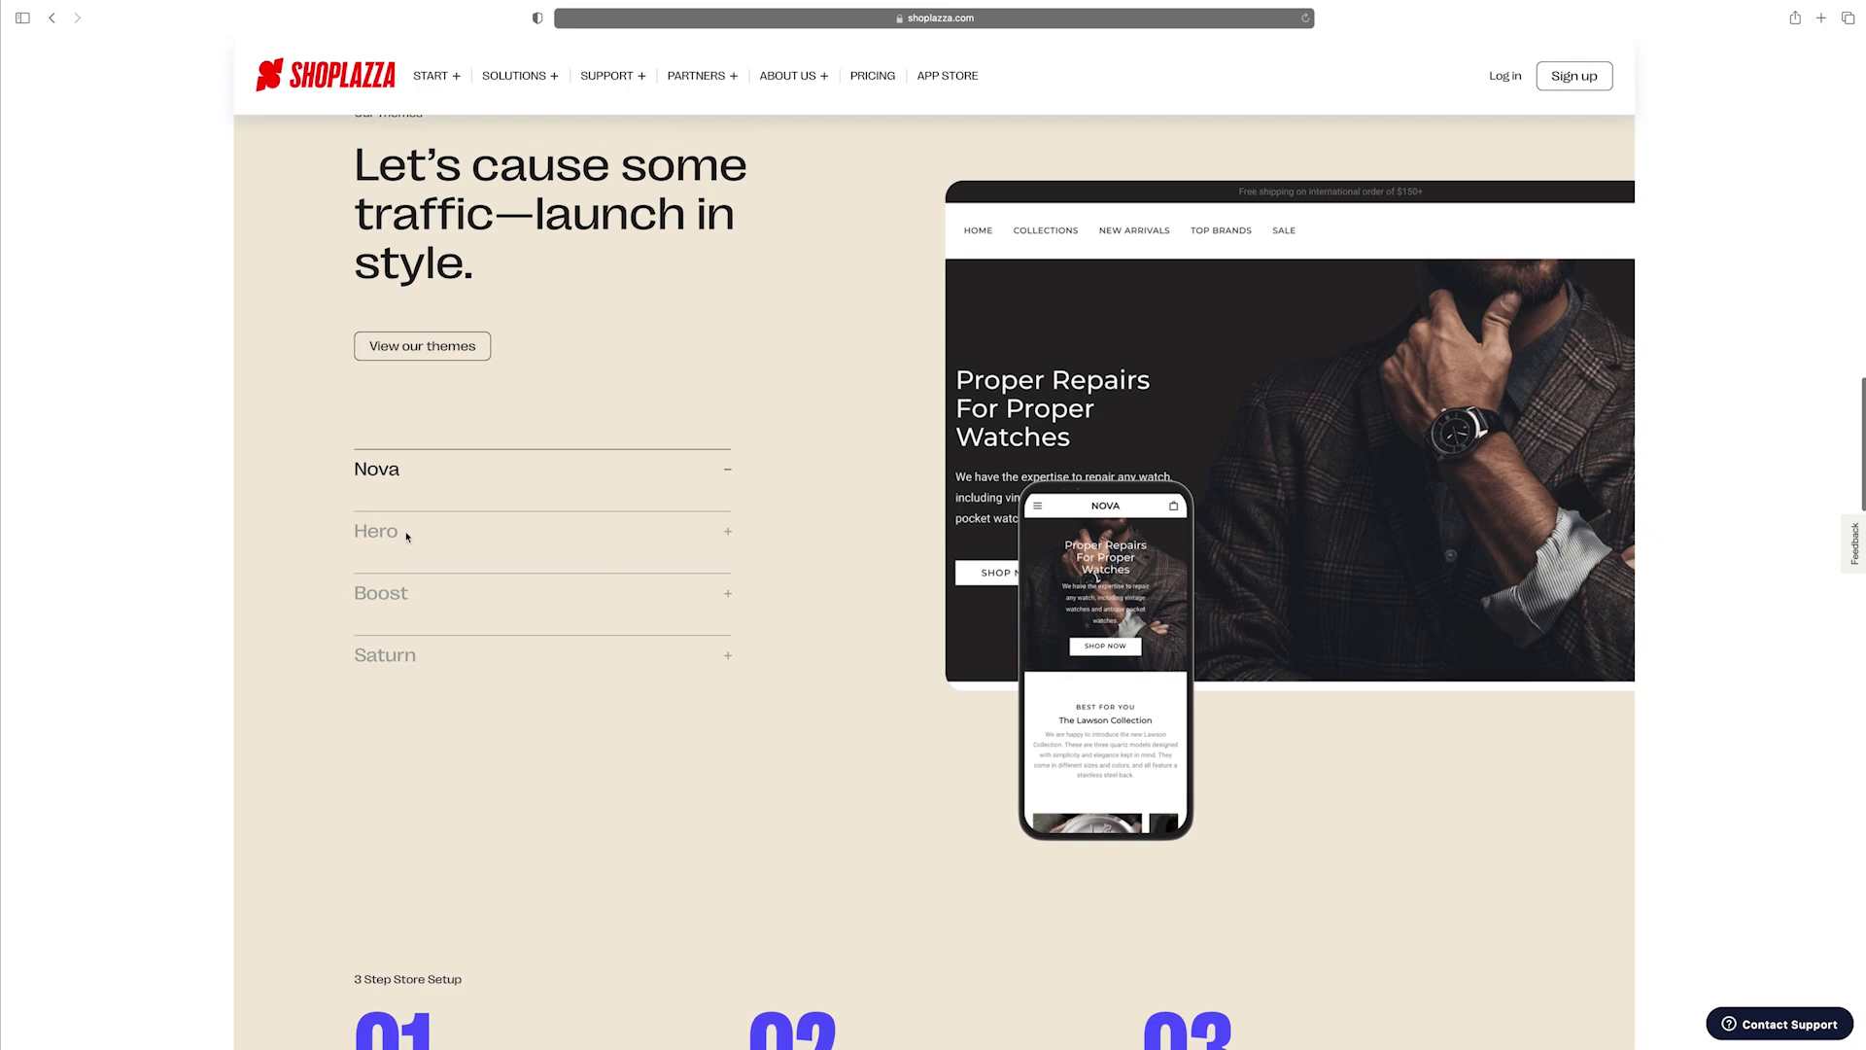
# - Look over the Boost and Saturn theme descriptions on shoplazza.com
pyautogui.click(378, 633)
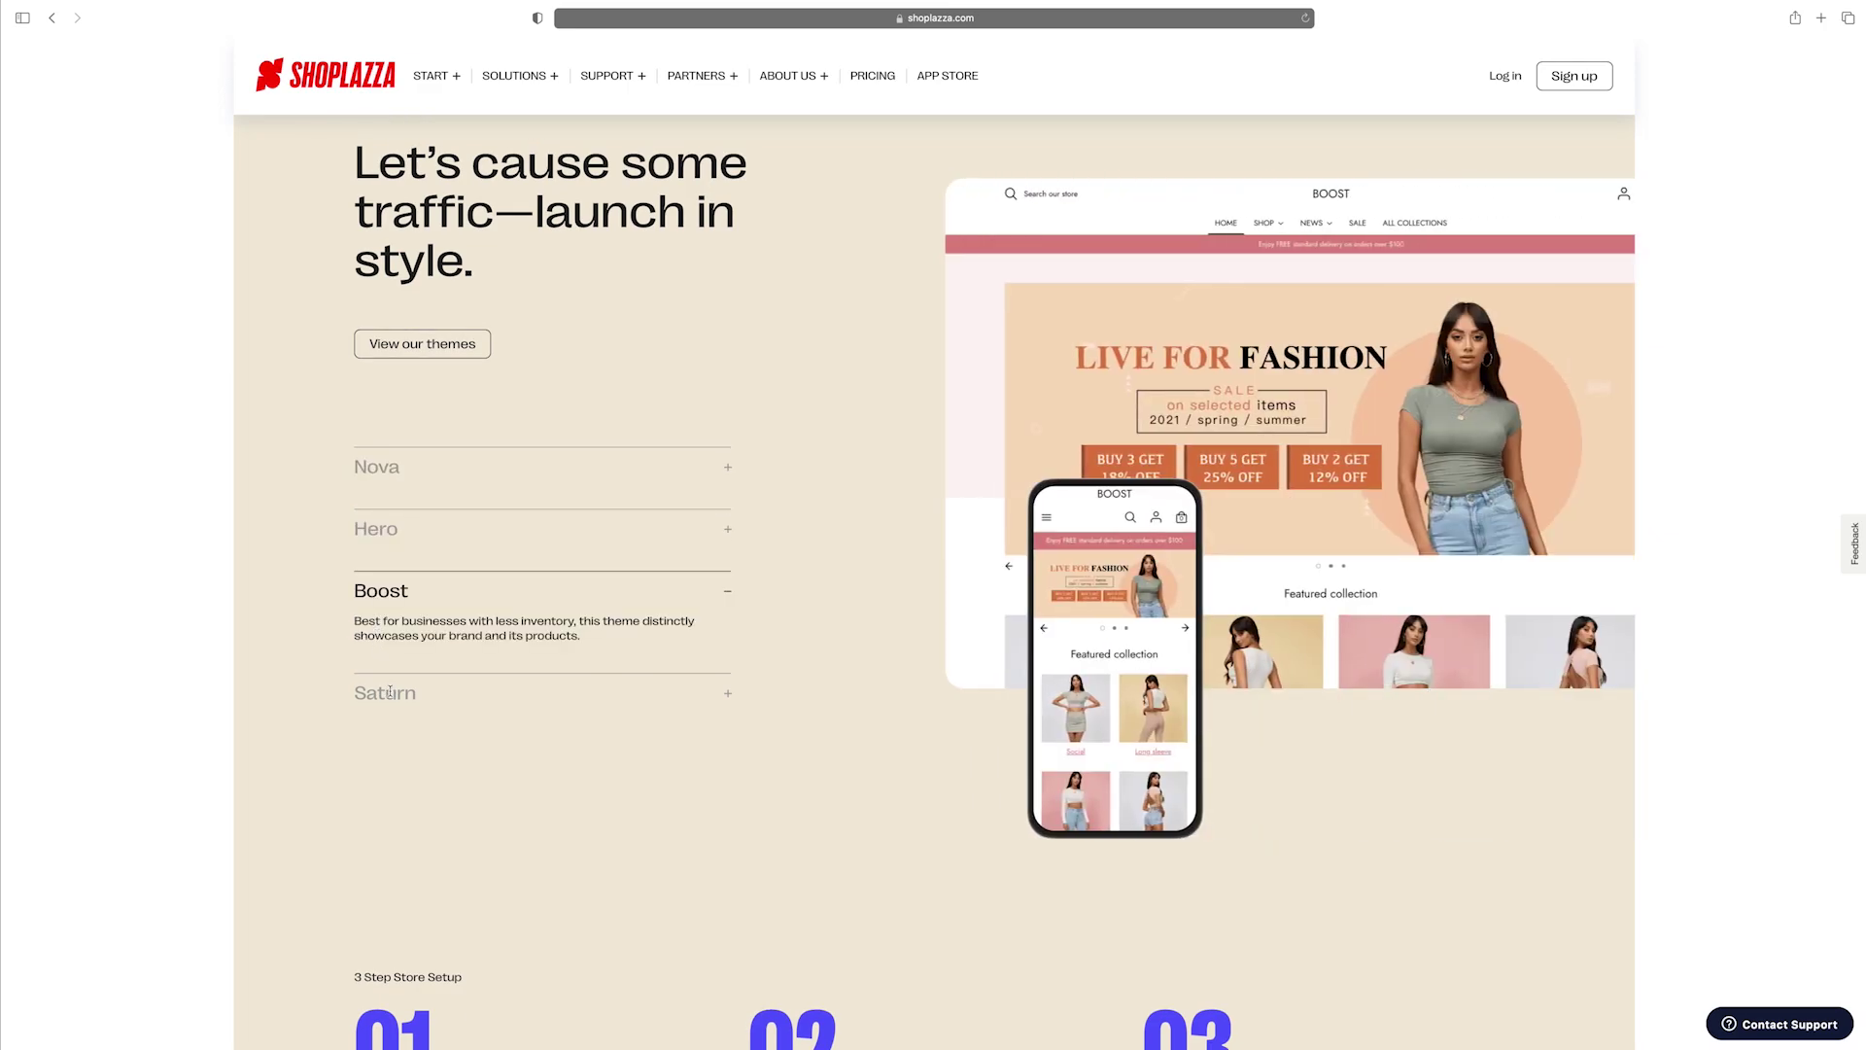
pyautogui.click(389, 692)
pyautogui.scroll(-6, 466, 619)
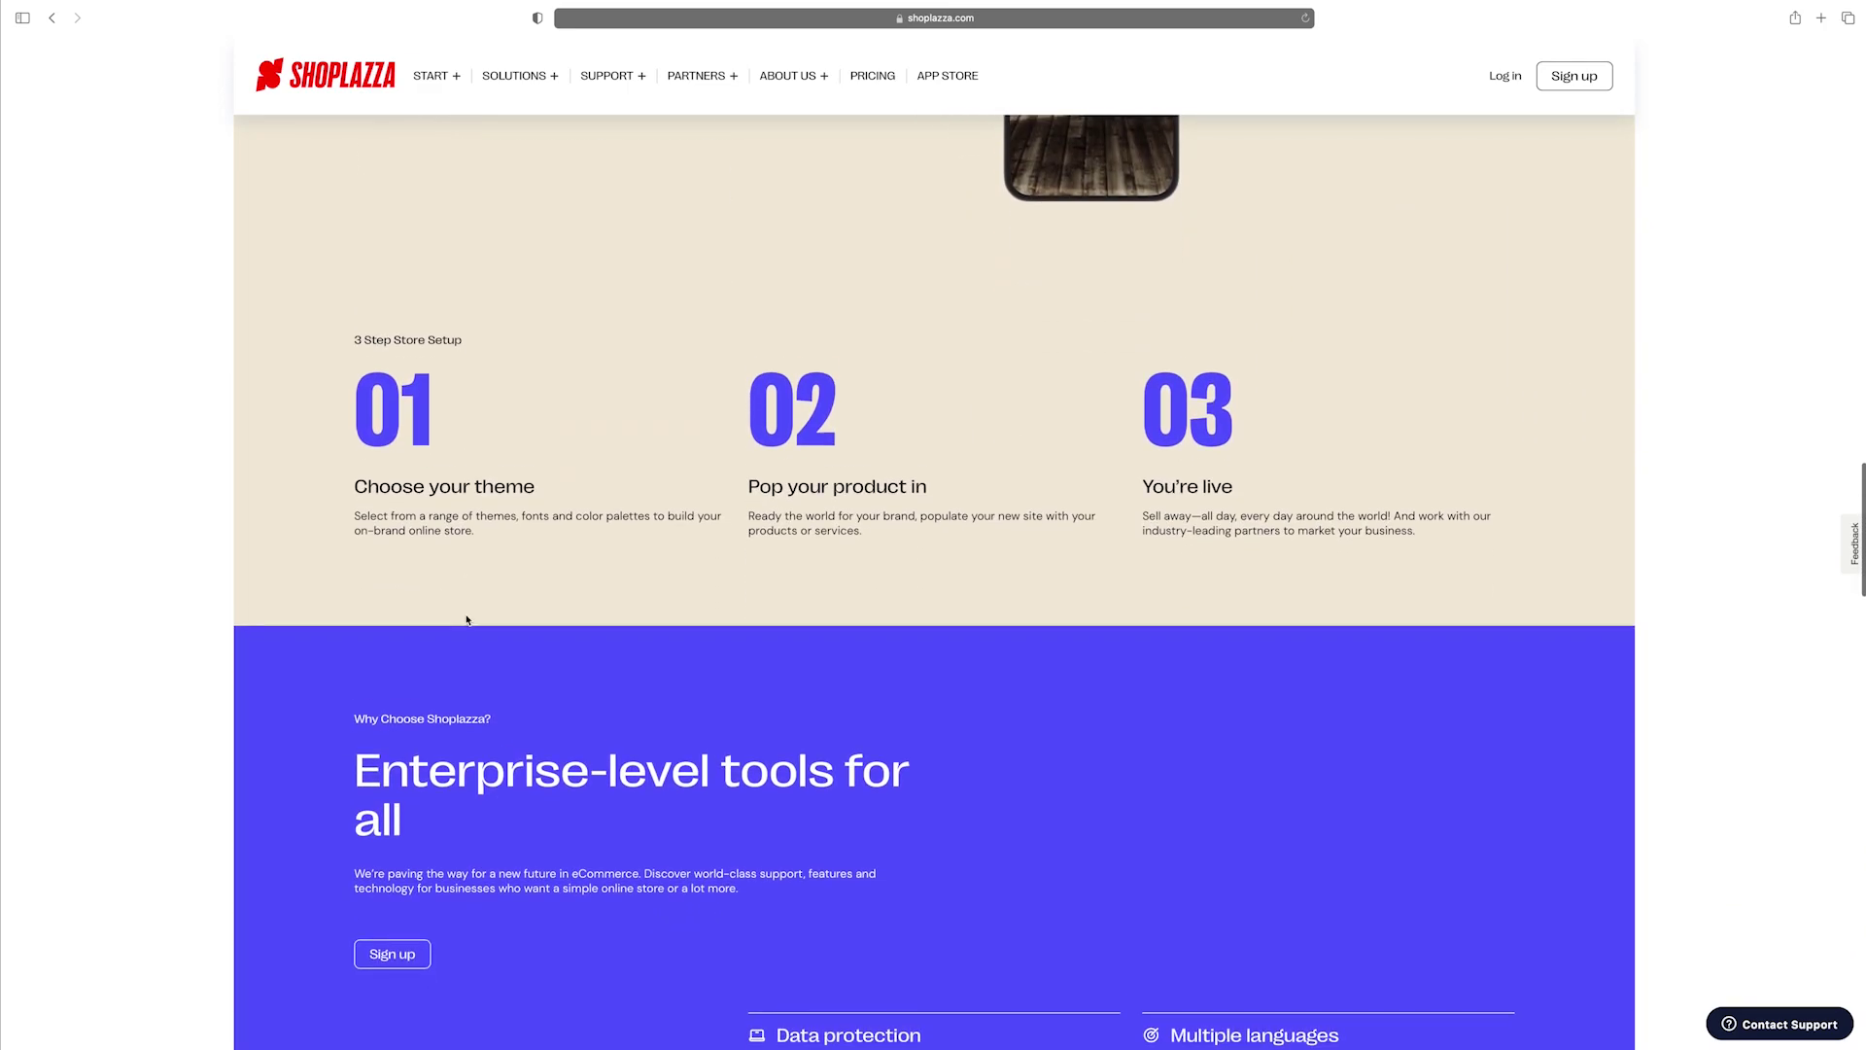
pyautogui.scroll(-2, 466, 617)
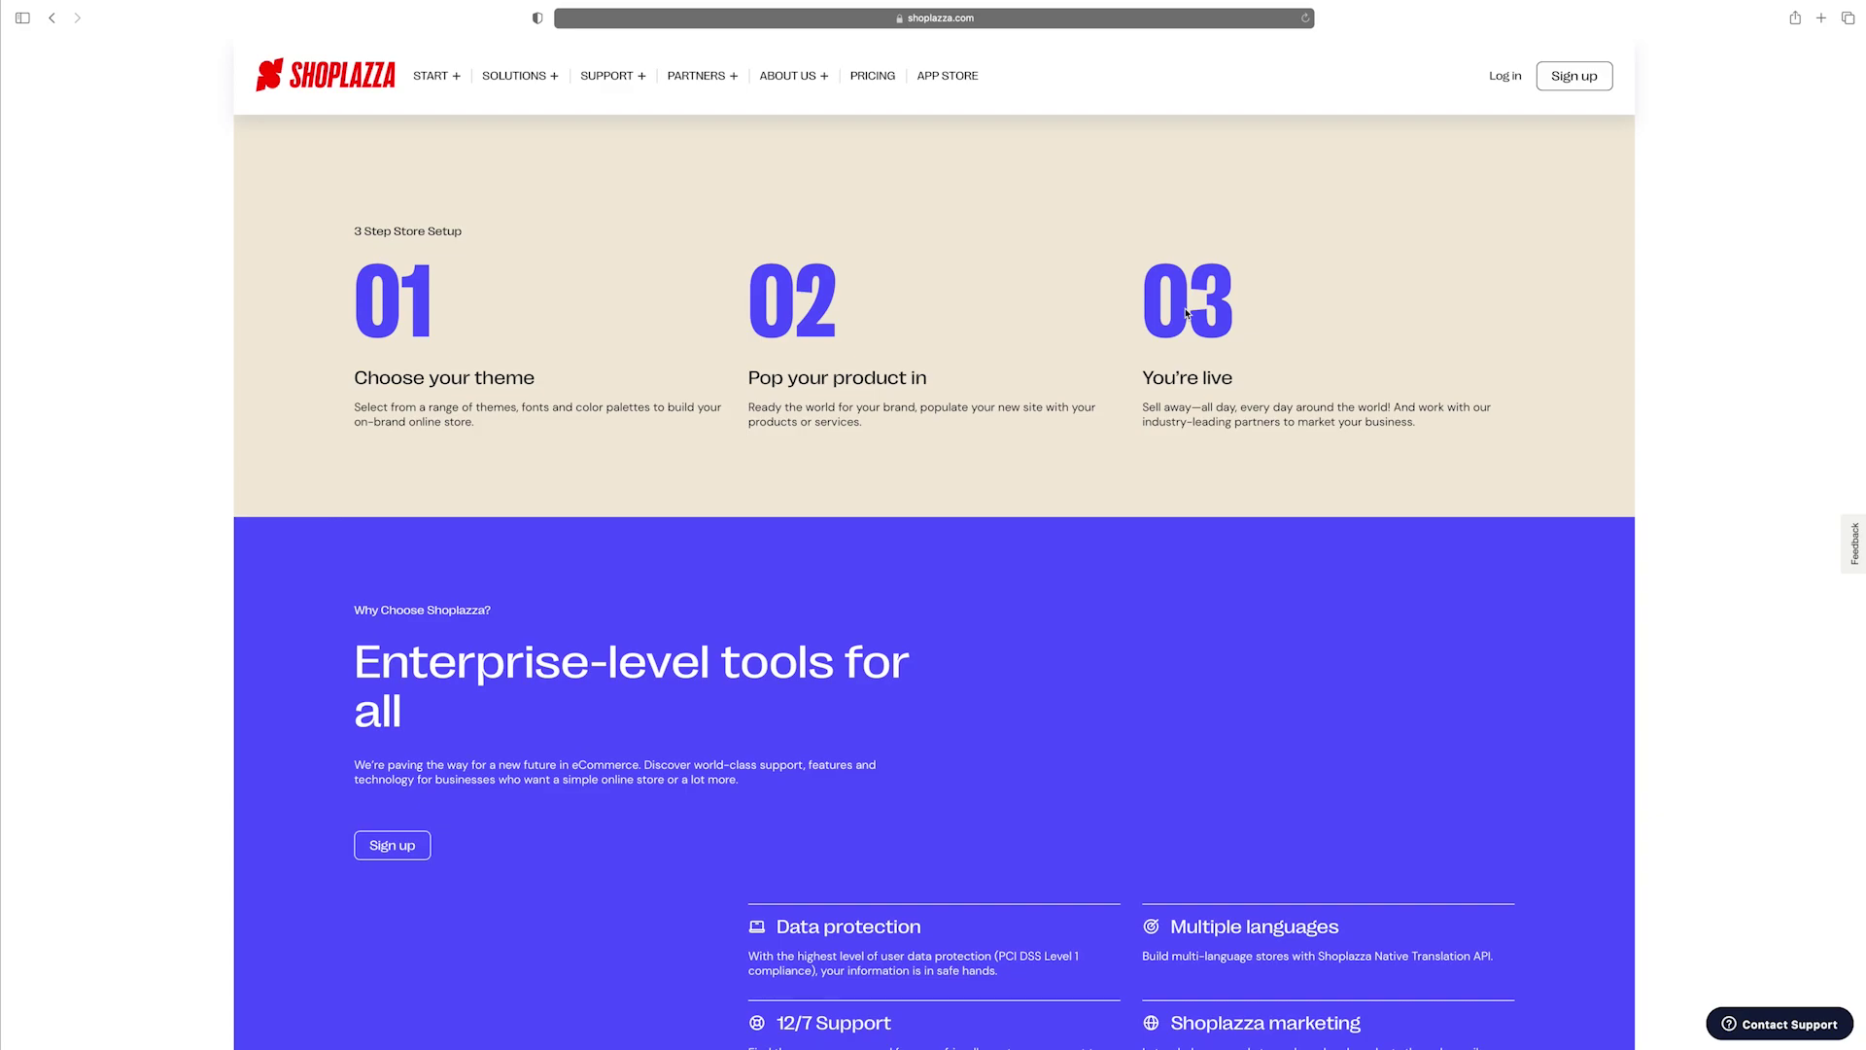
pyautogui.scroll(-5, 1186, 313)
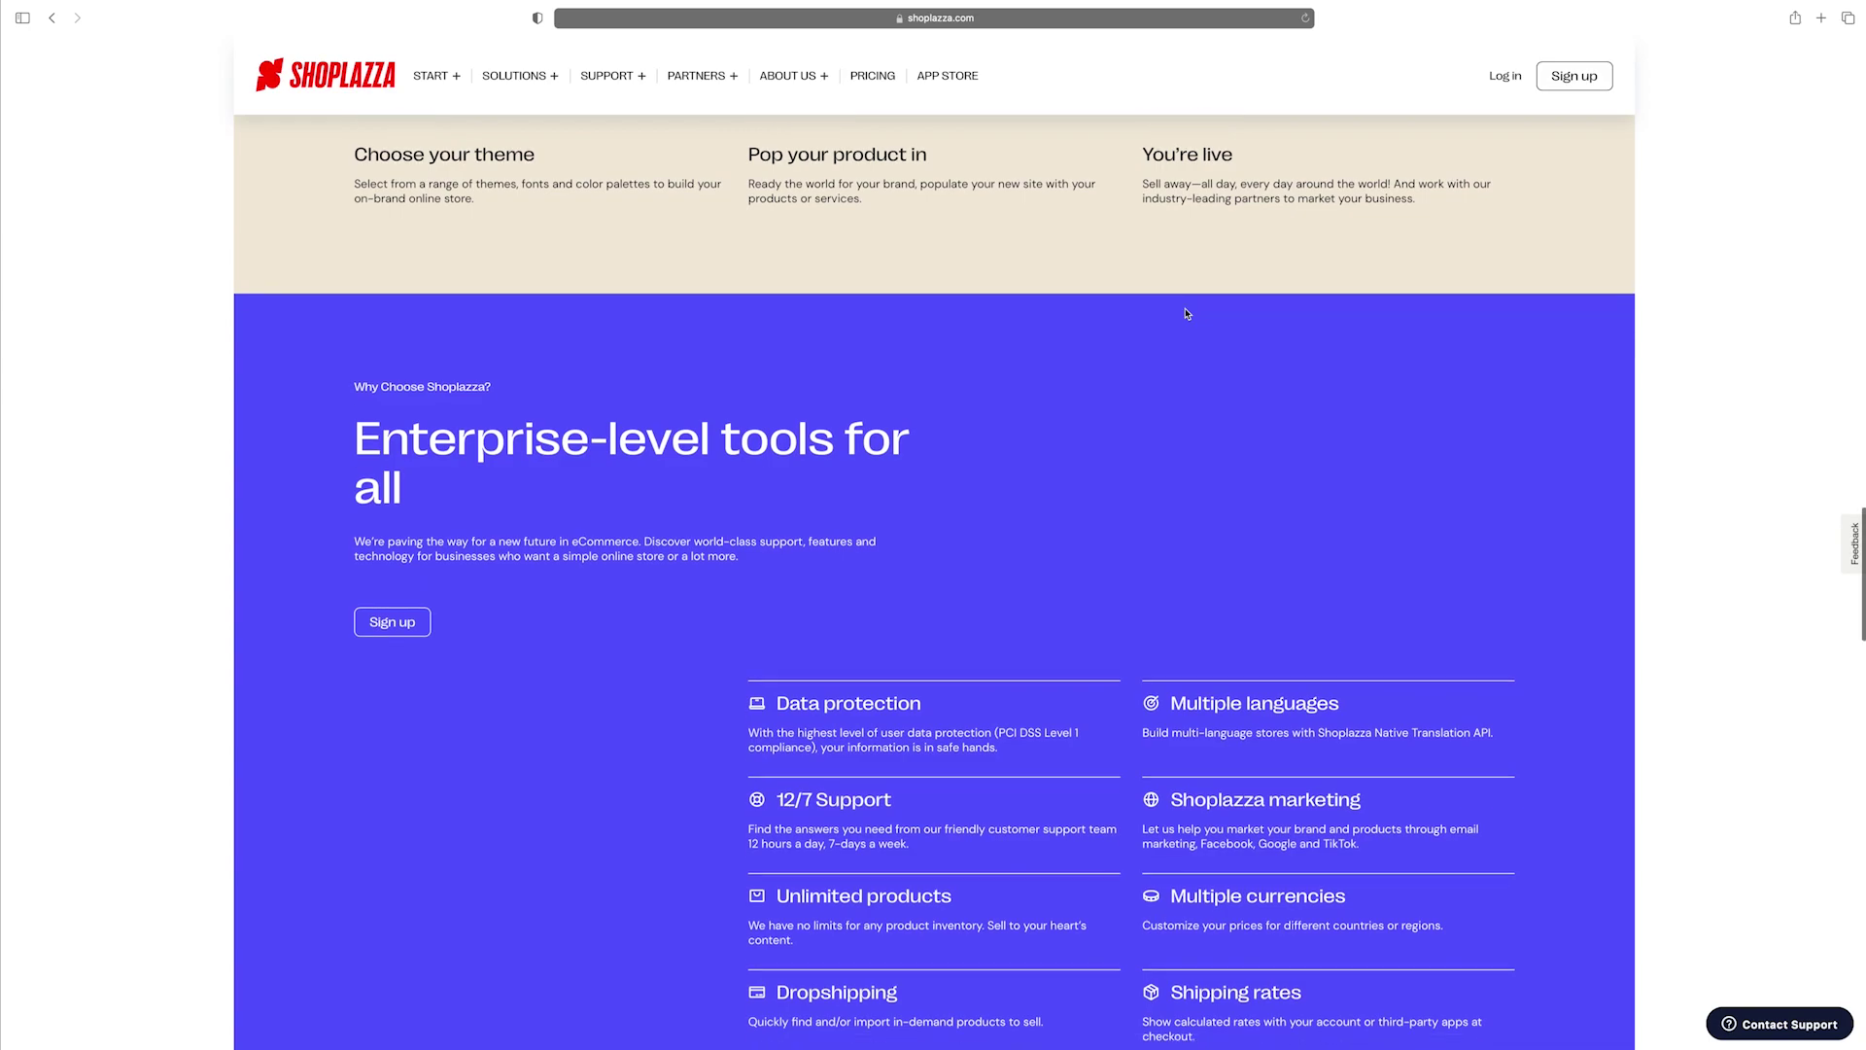
pyautogui.scroll(-2, 1186, 313)
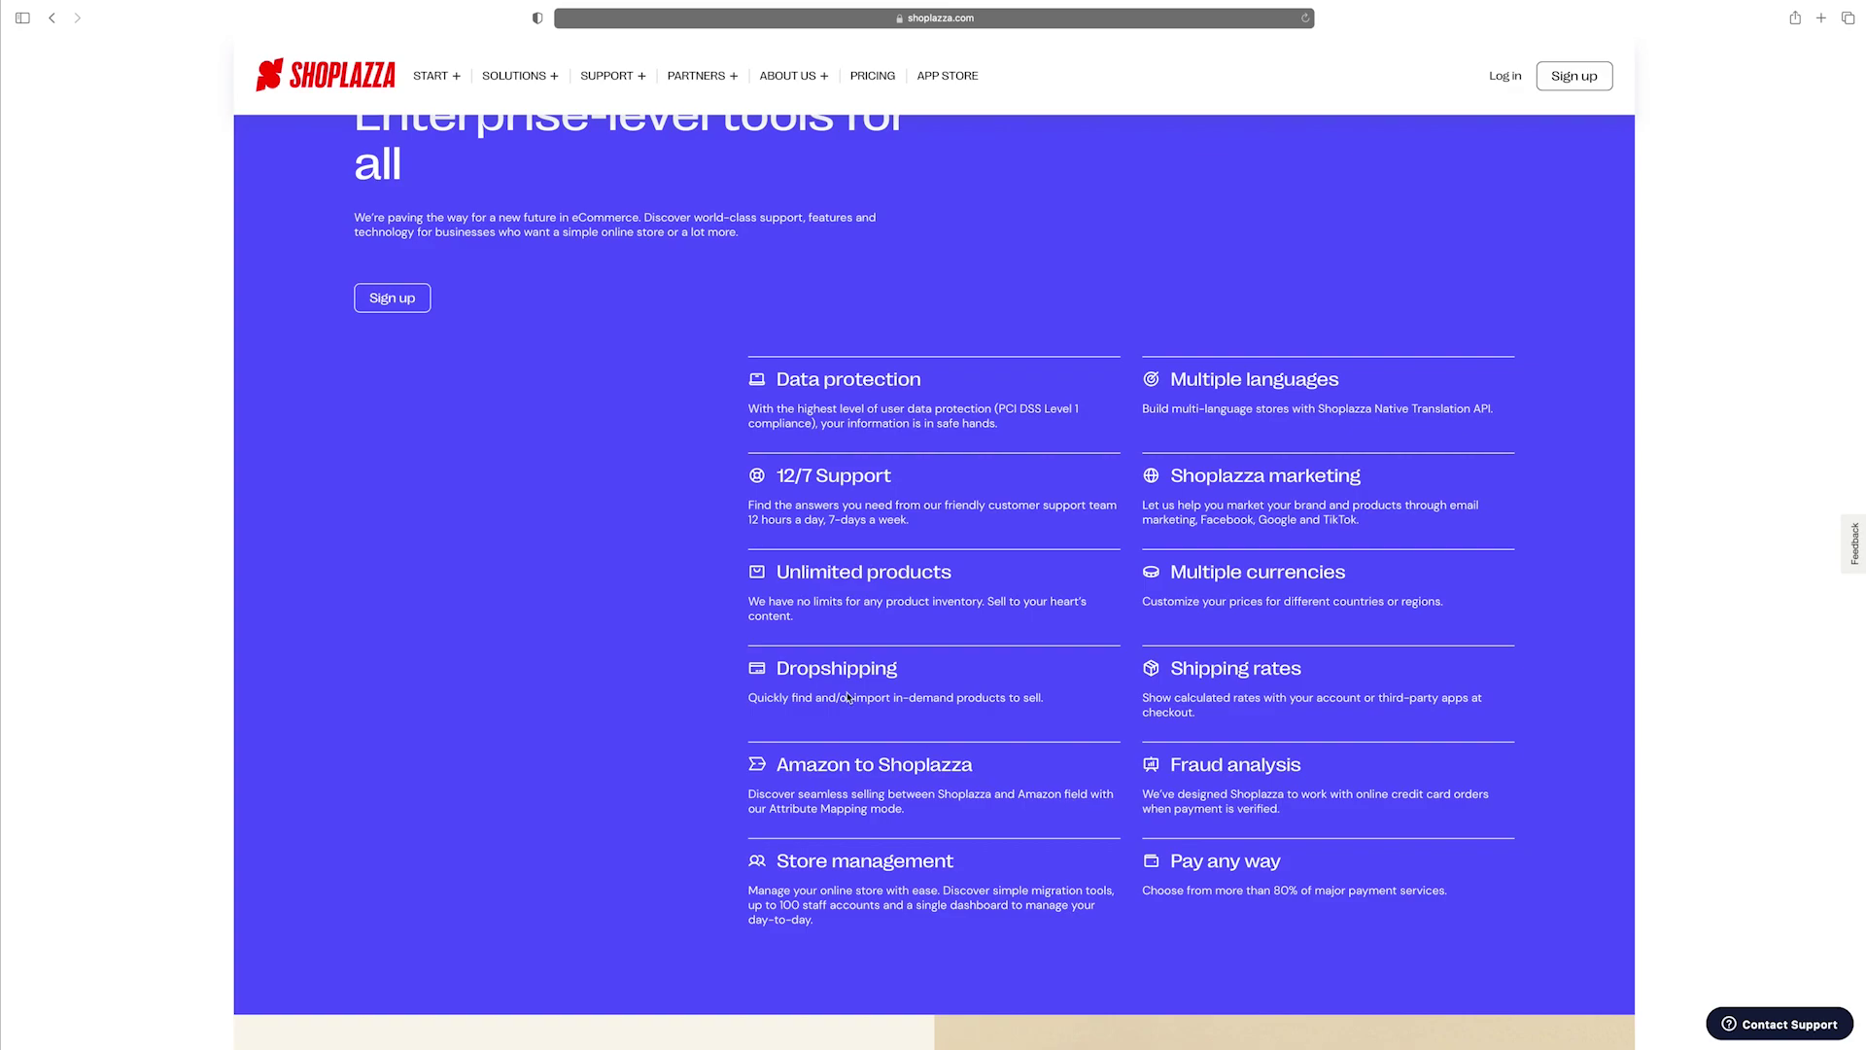
pyautogui.scroll(-10, 848, 696)
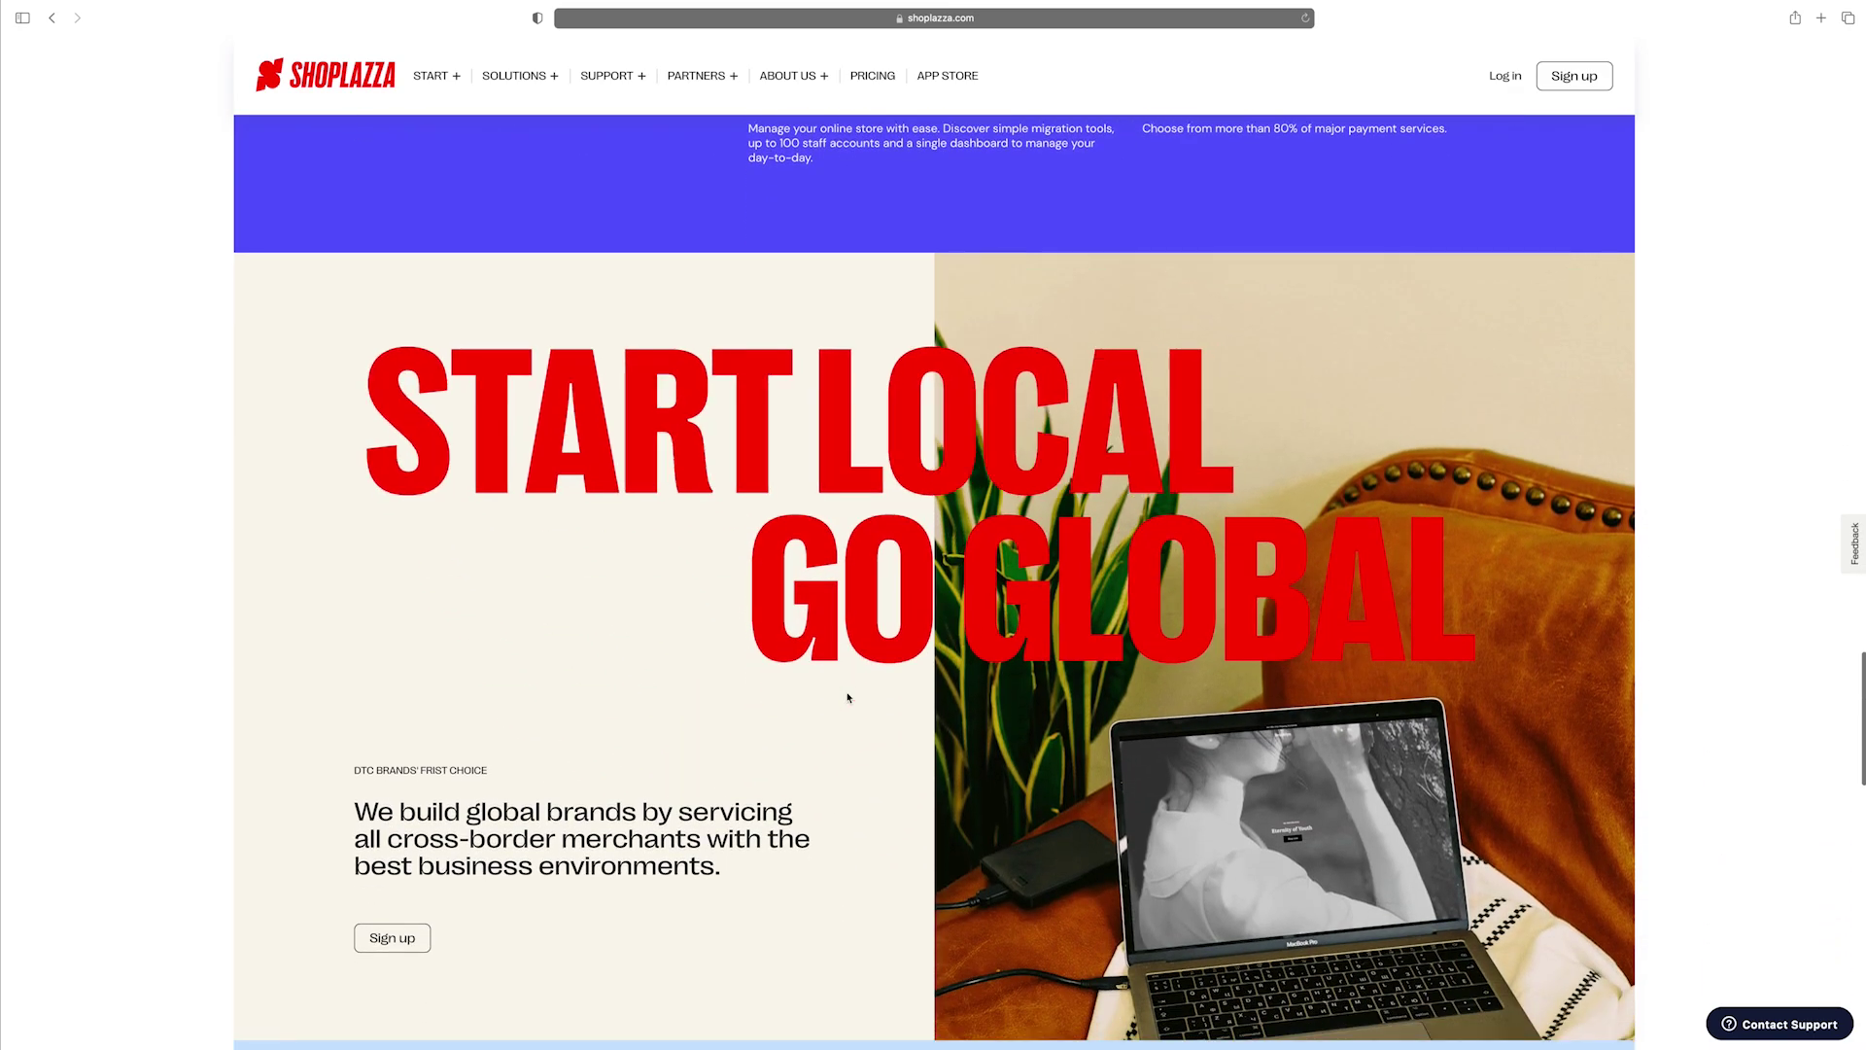
pyautogui.scroll(-10, 847, 697)
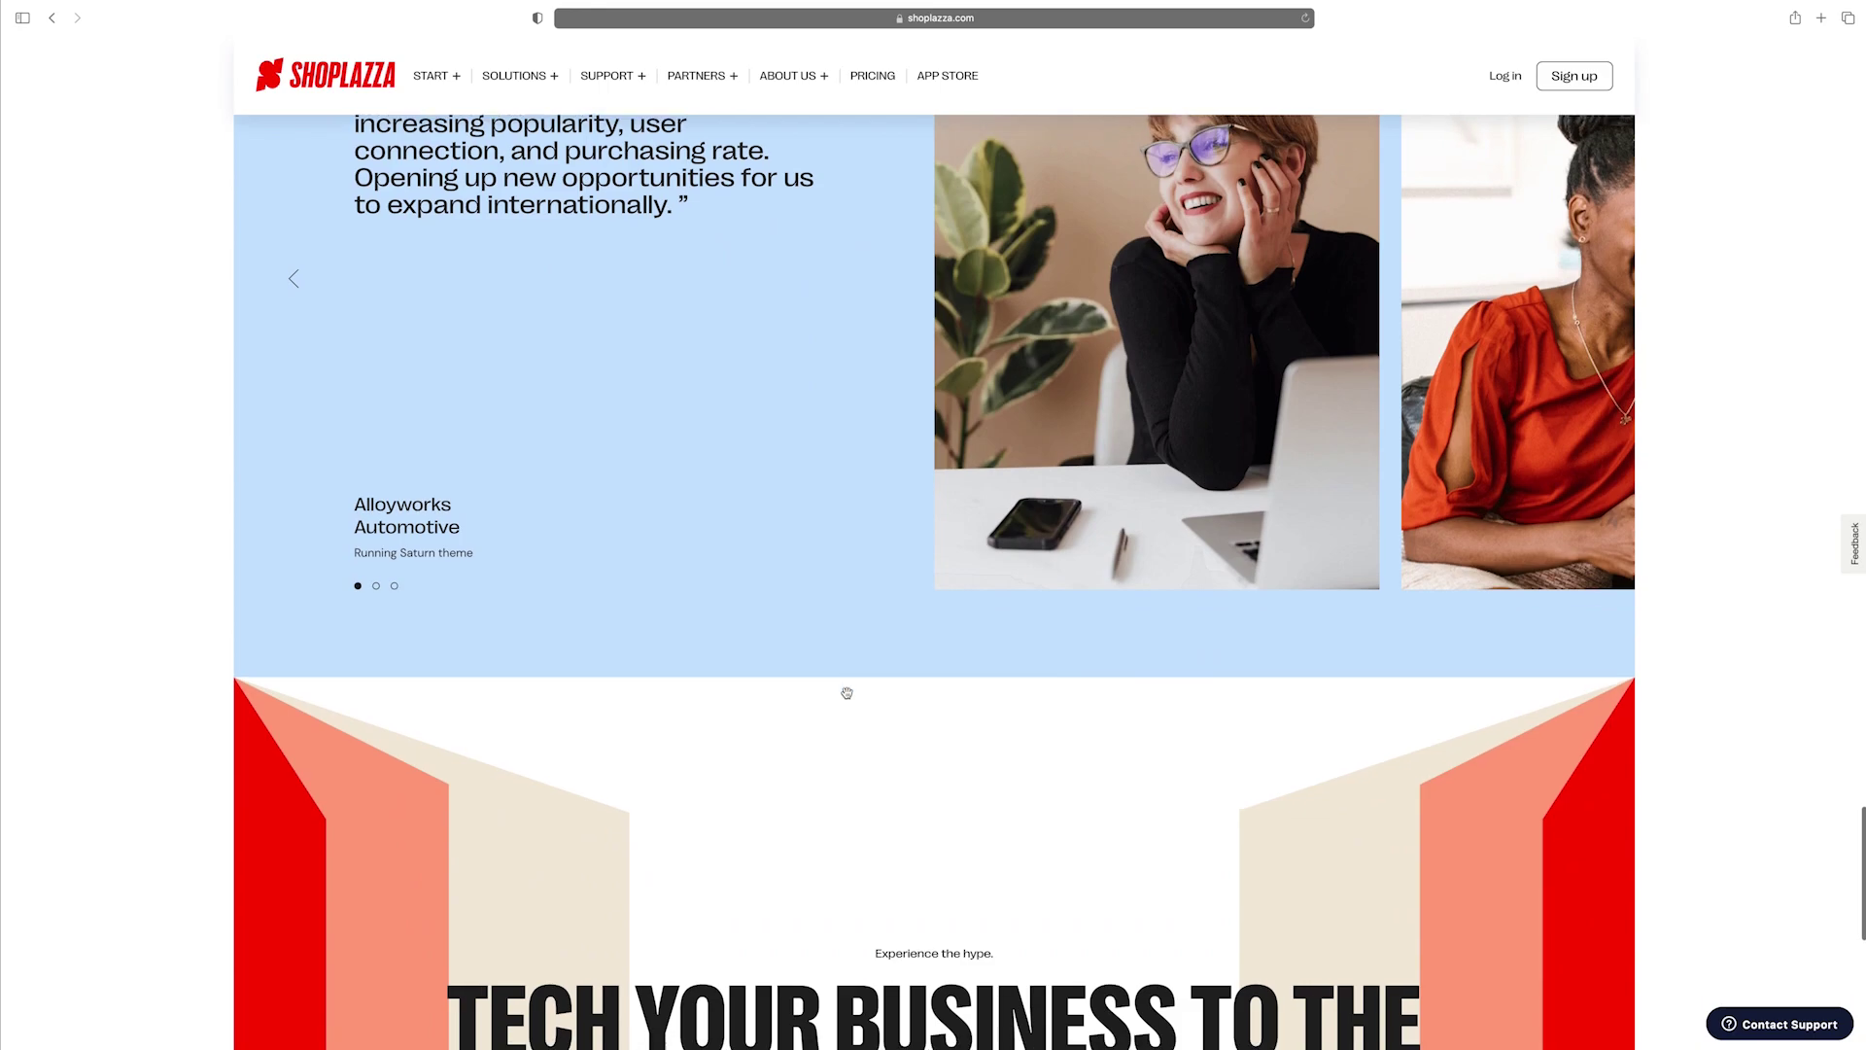
pyautogui.scroll(-8, 847, 695)
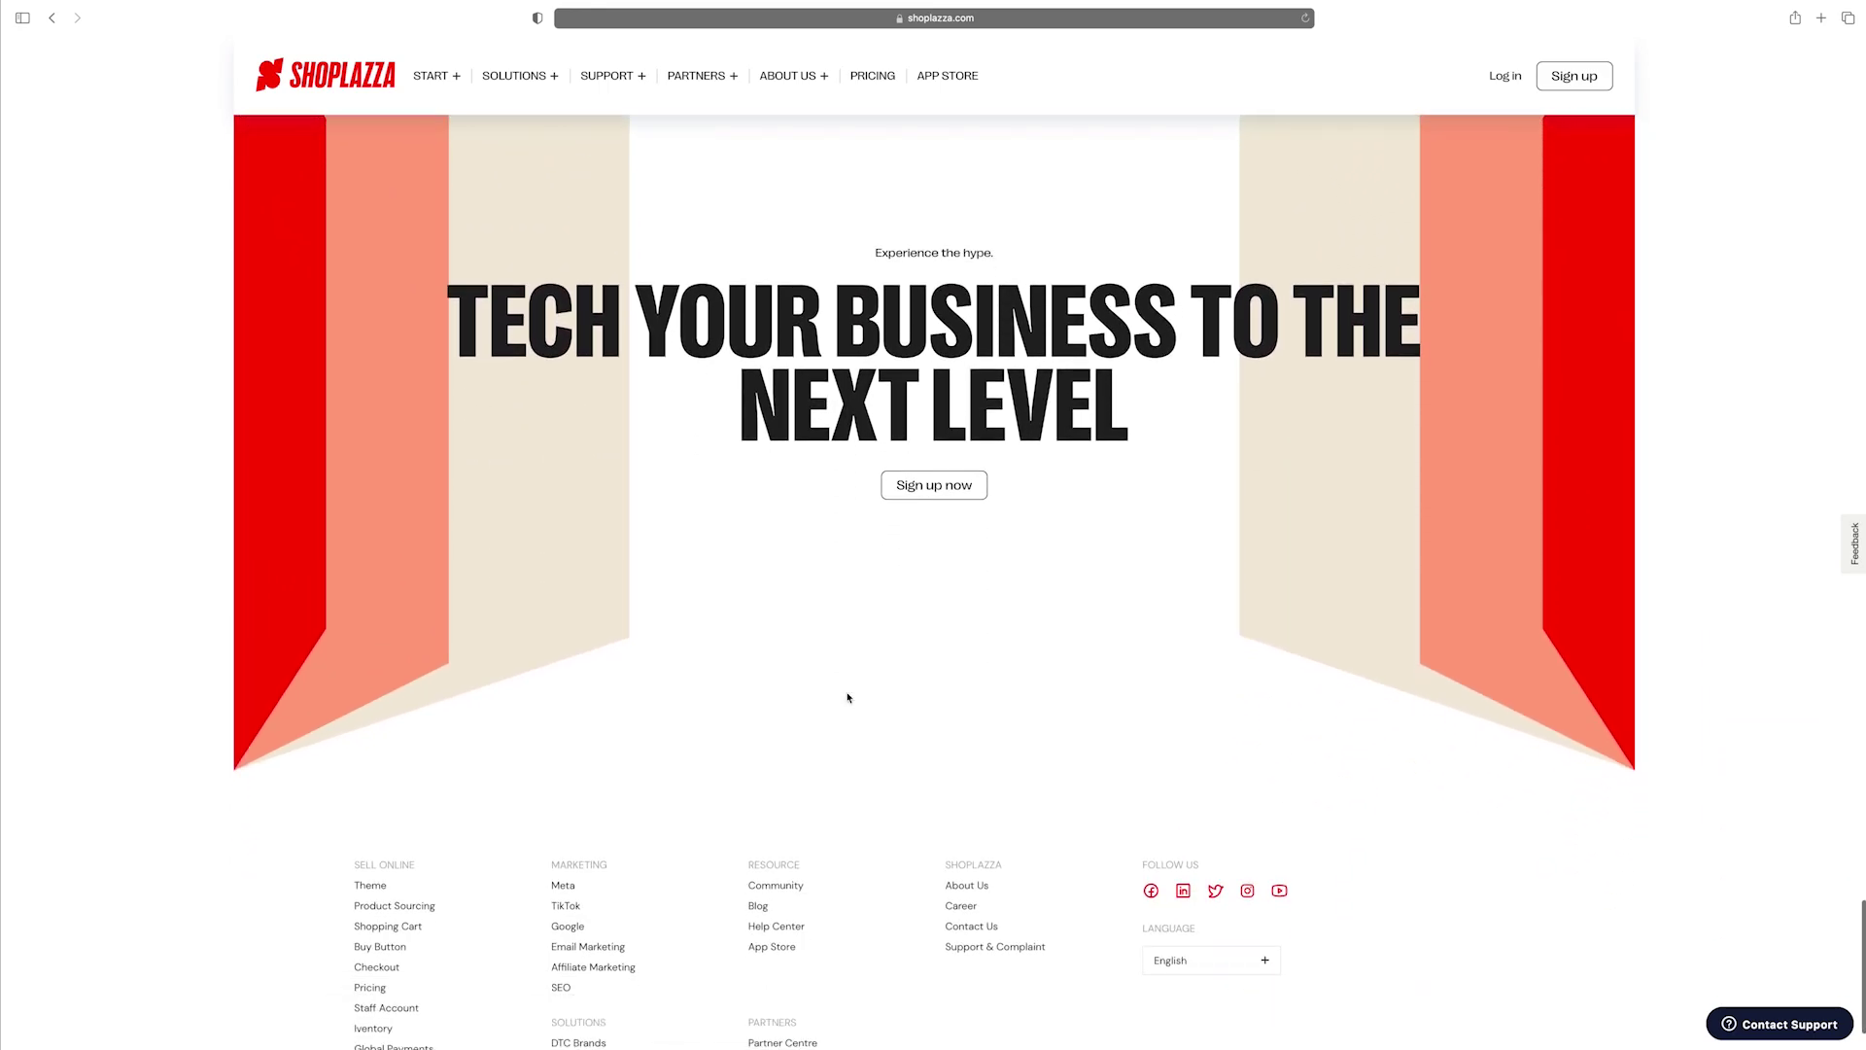
pyautogui.scroll(20, 847, 697)
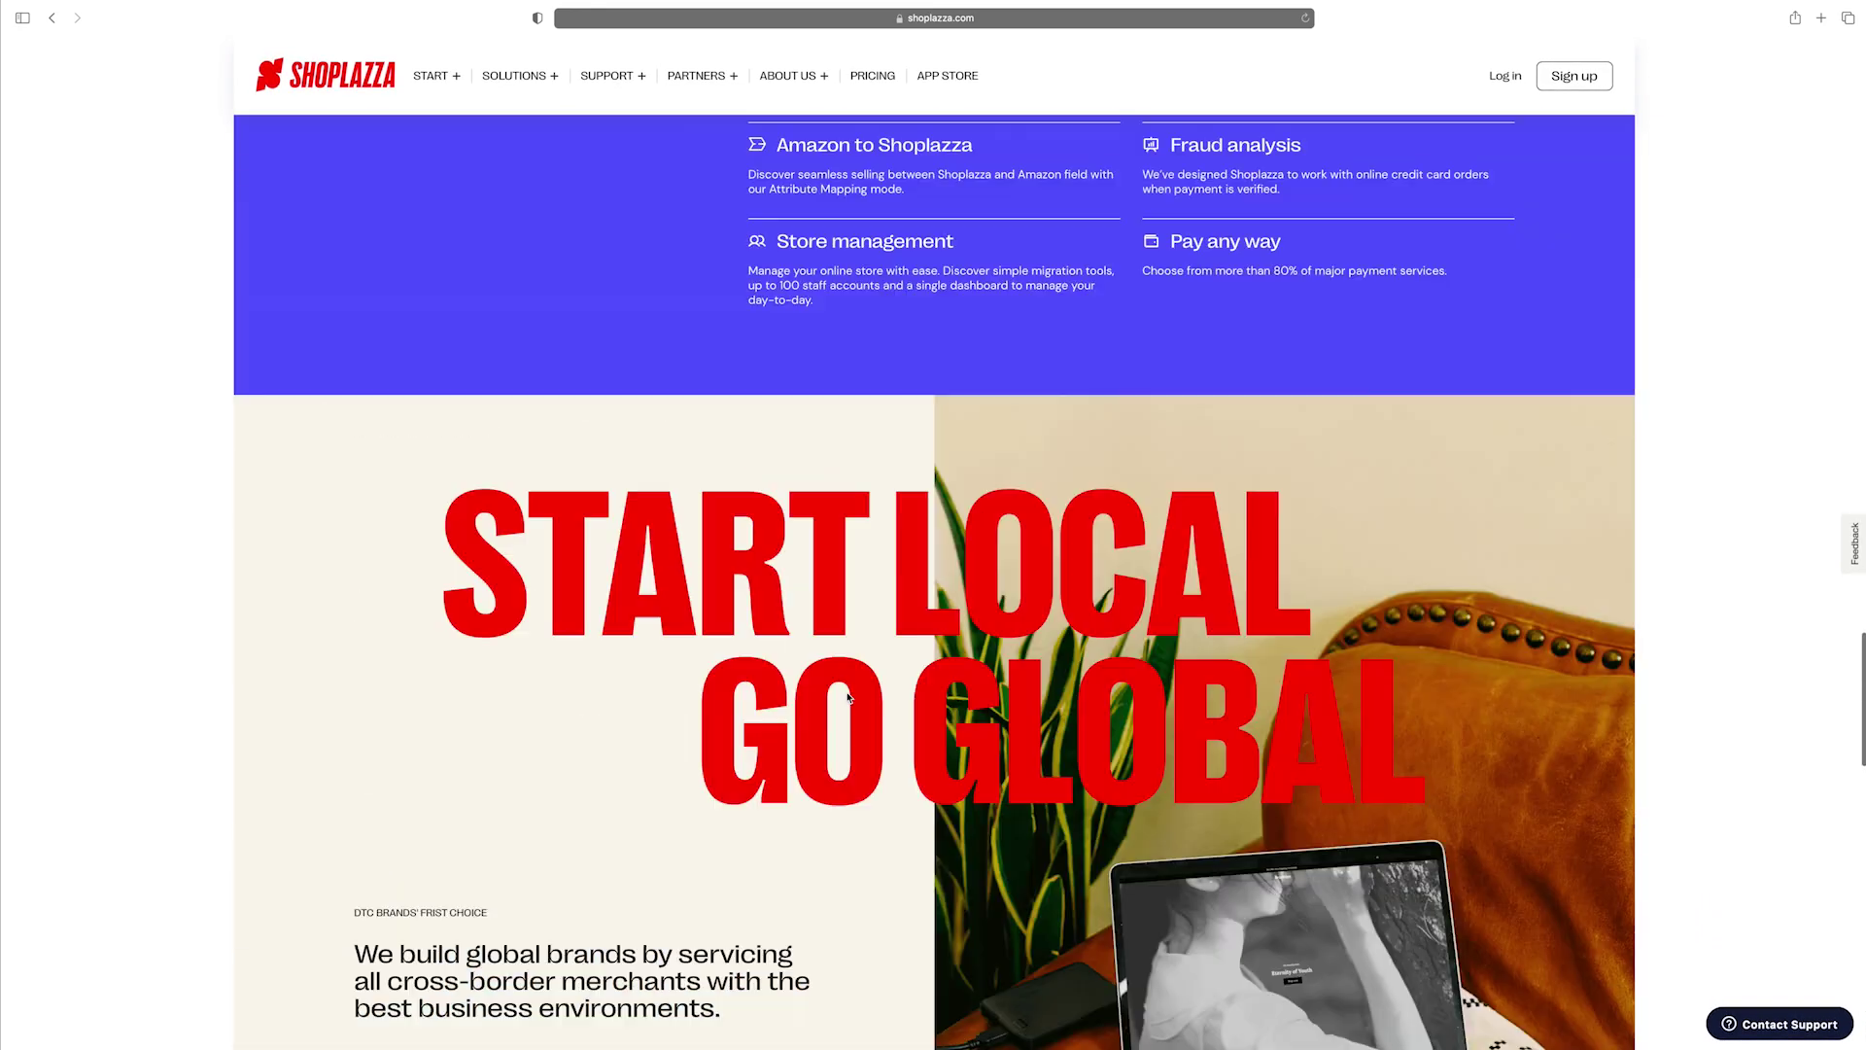
pyautogui.scroll(20, 848, 697)
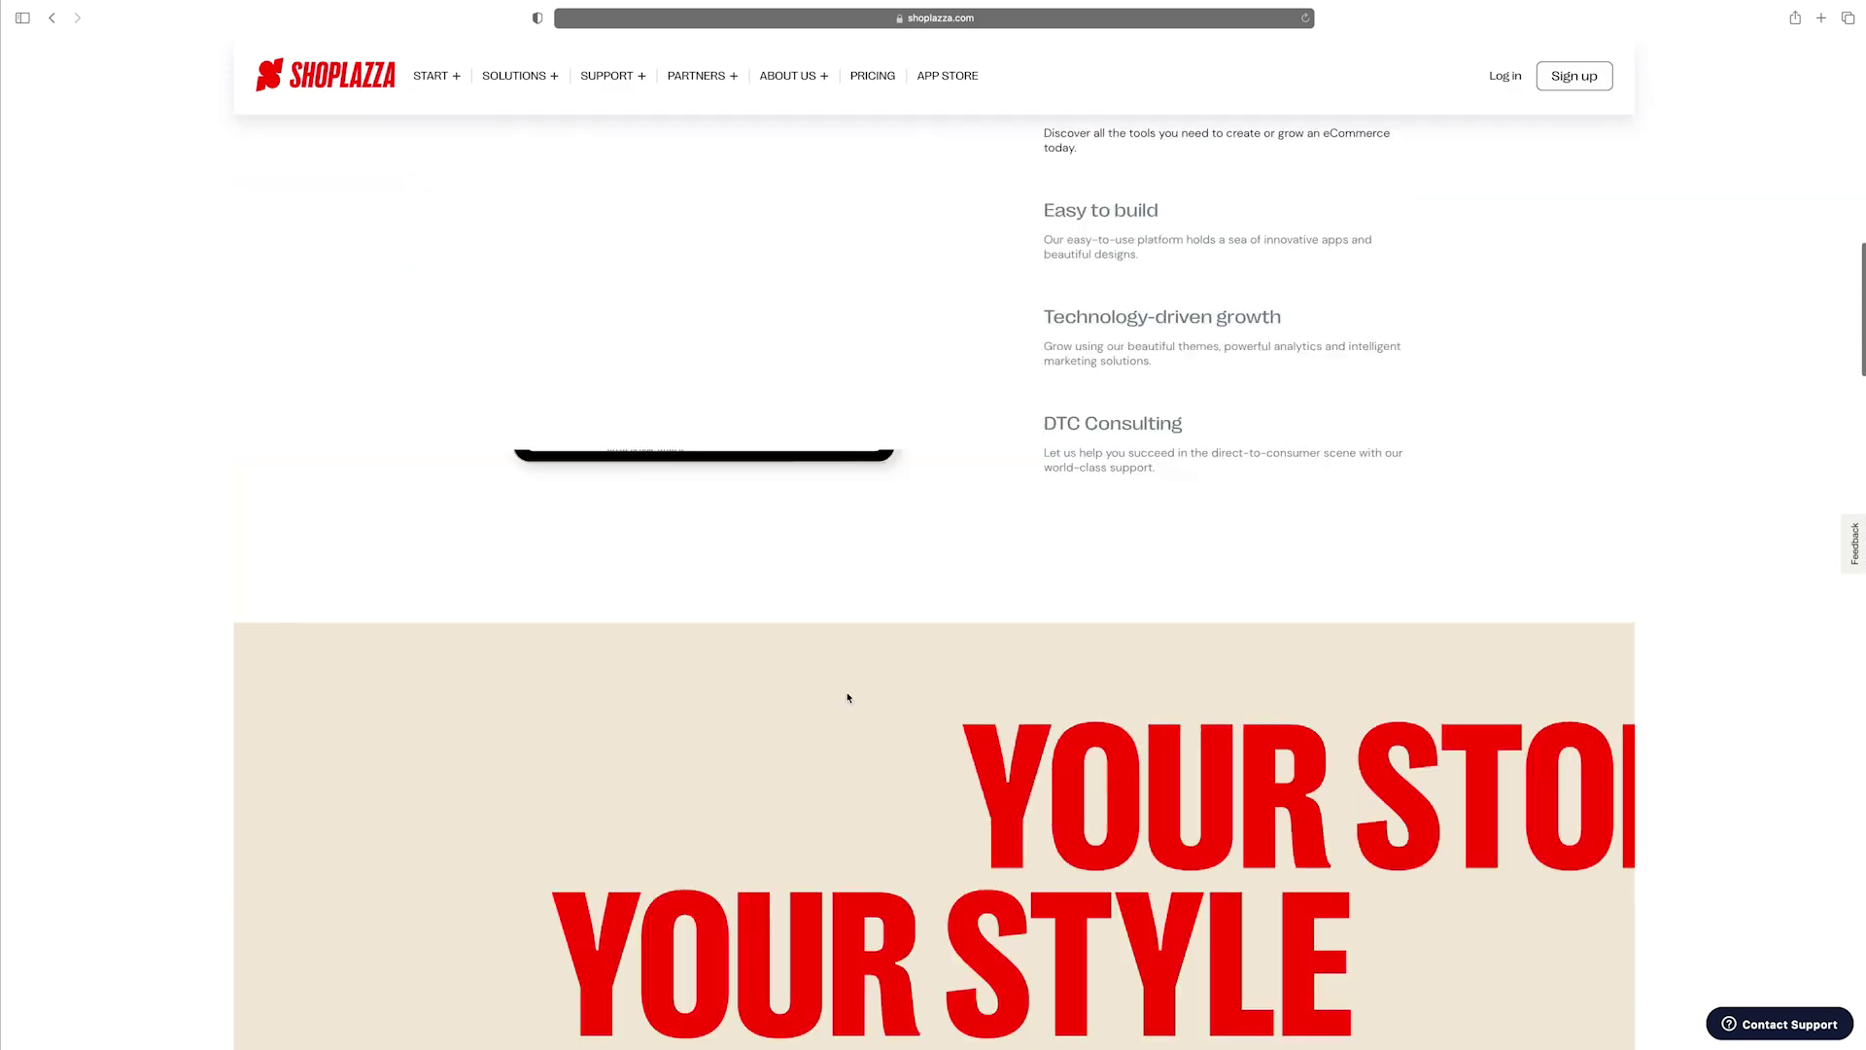
pyautogui.scroll(5, 847, 696)
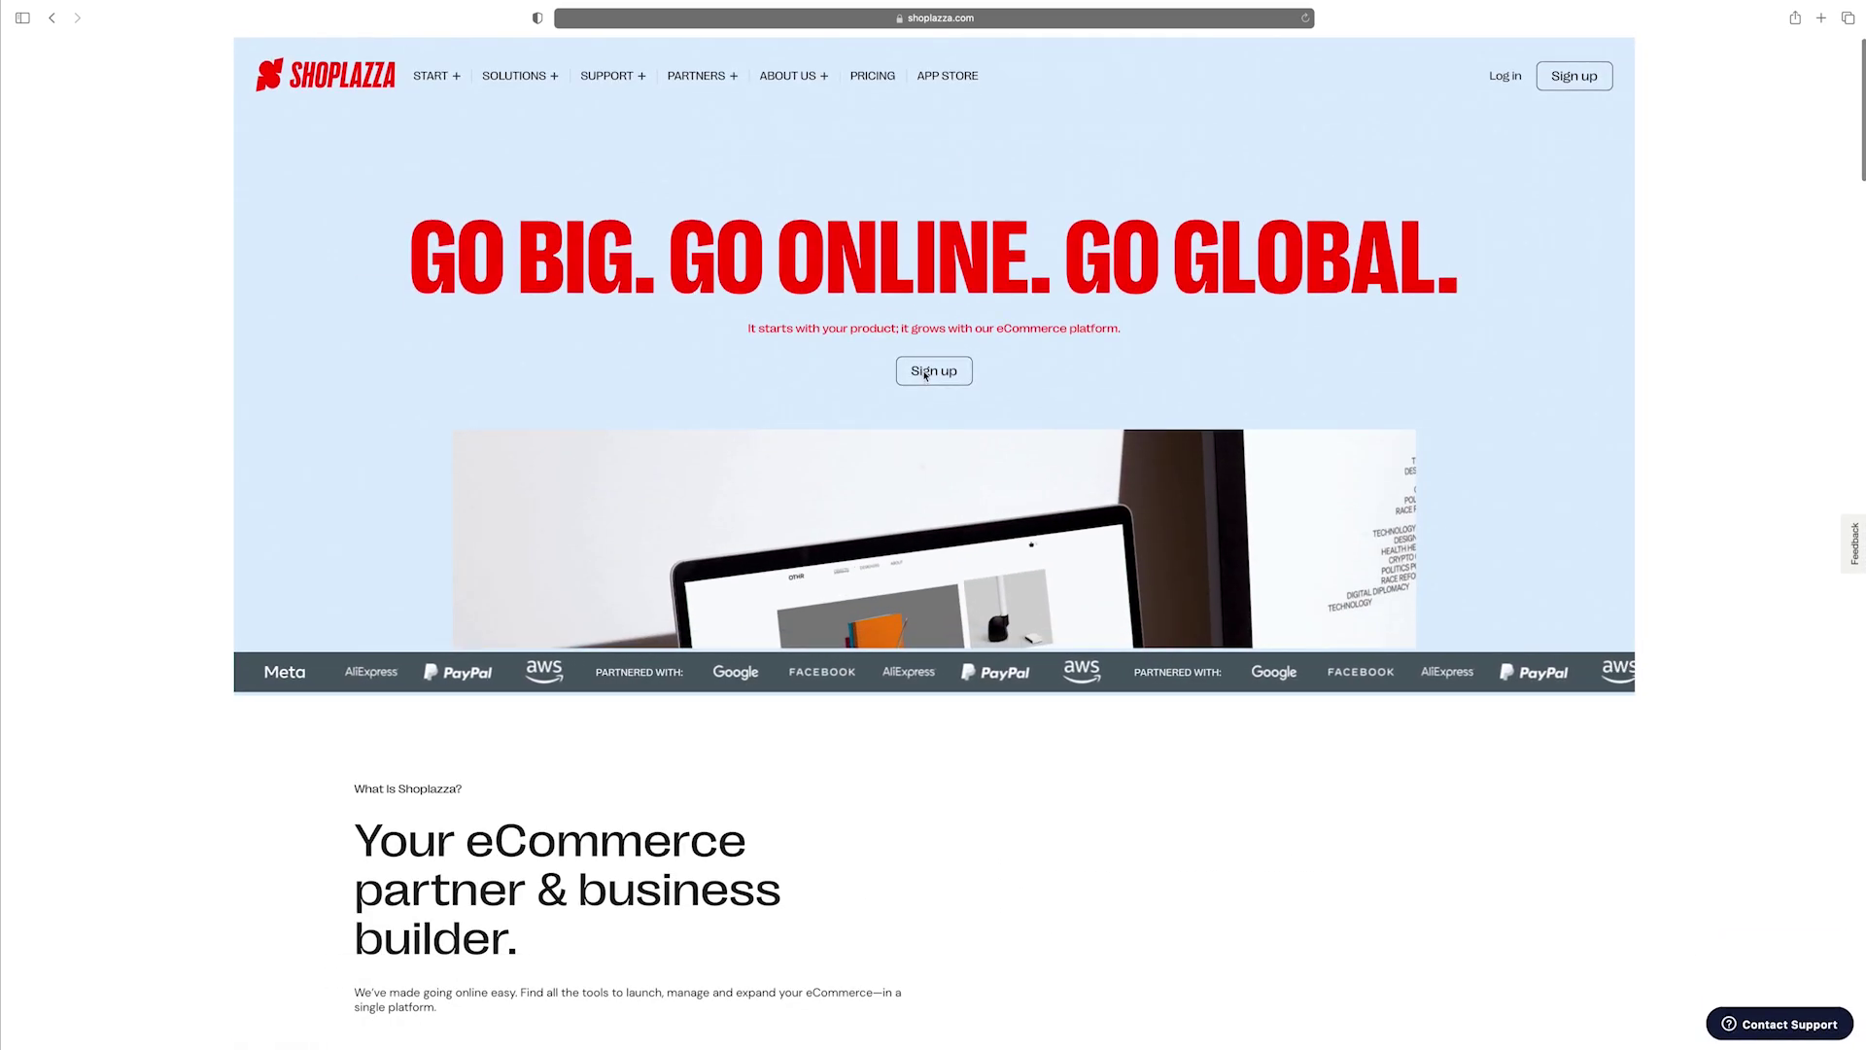
# - Sign in to reach the stellashop admin Overview dashboard
pyautogui.click(924, 376)
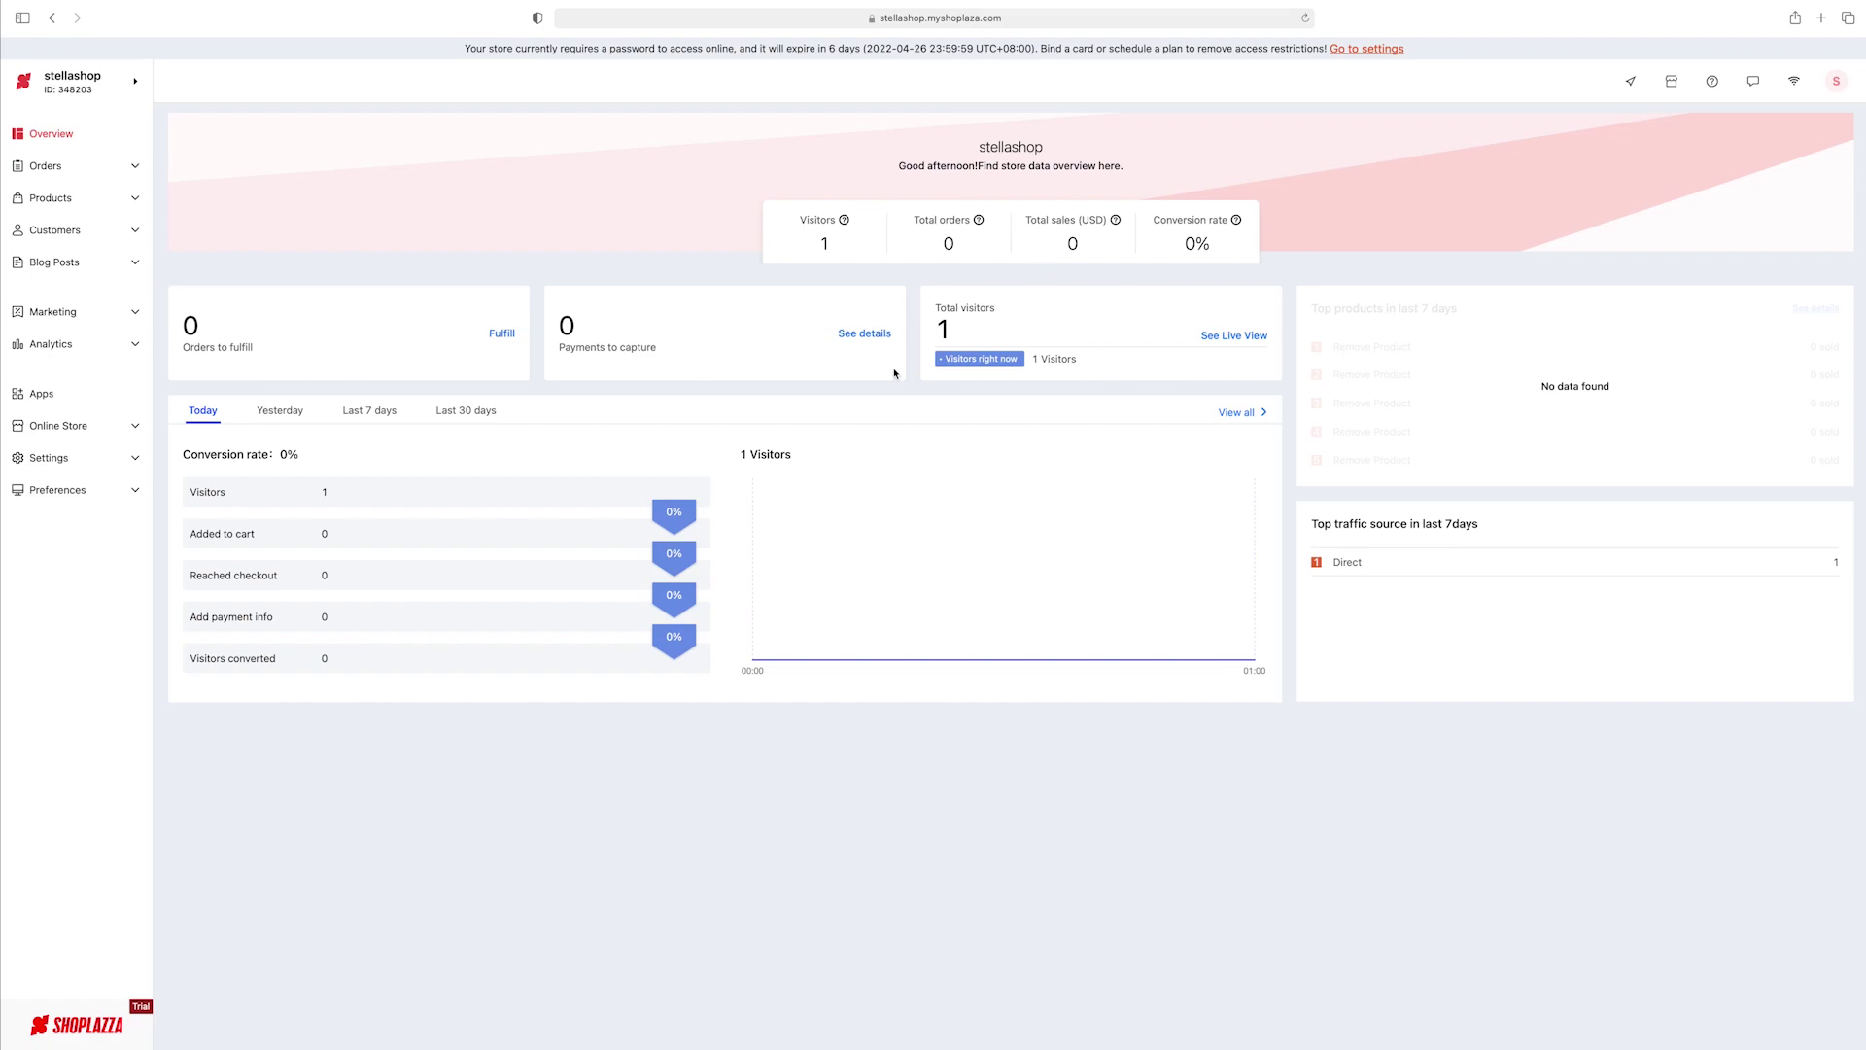
pyautogui.scroll(-1, 1060, 421)
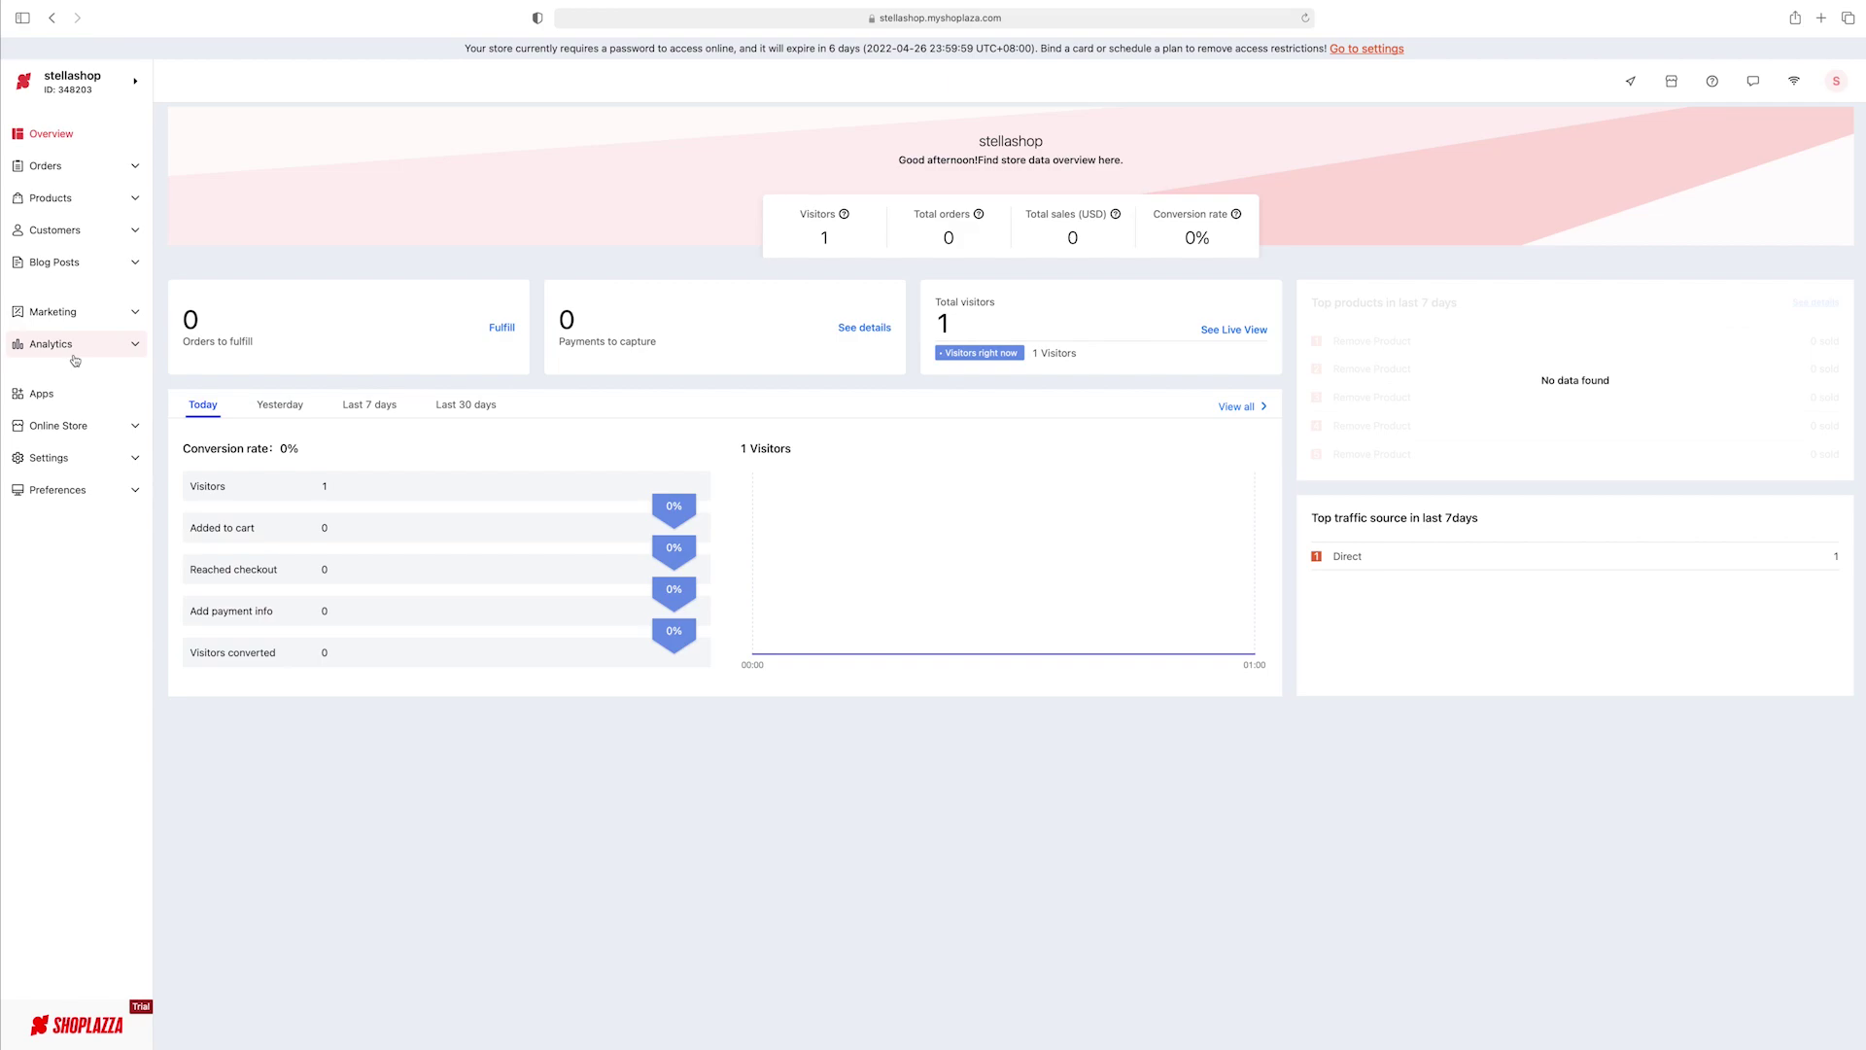
pyautogui.click(90, 427)
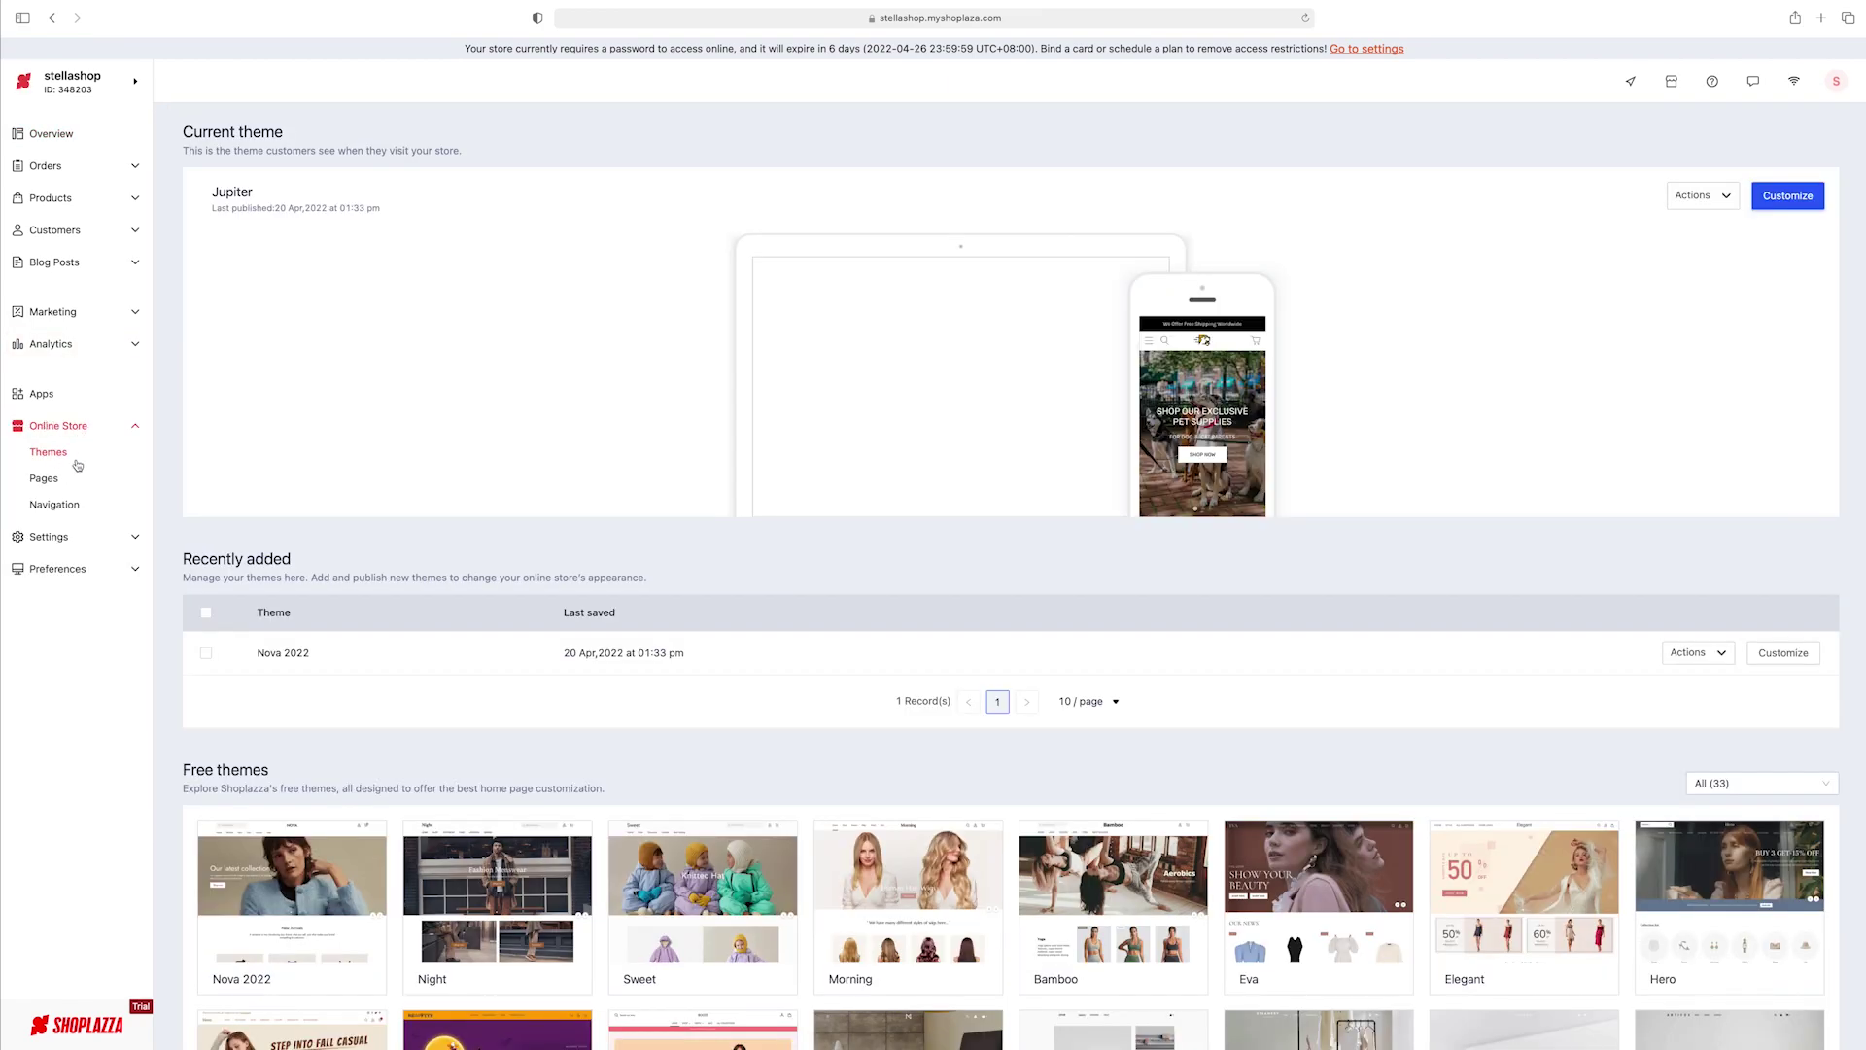
# - Scroll the Themes page past the current Jupiter theme through the 33 free themes
pyautogui.scroll(-1, 495, 608)
pyautogui.scroll(1, 497, 612)
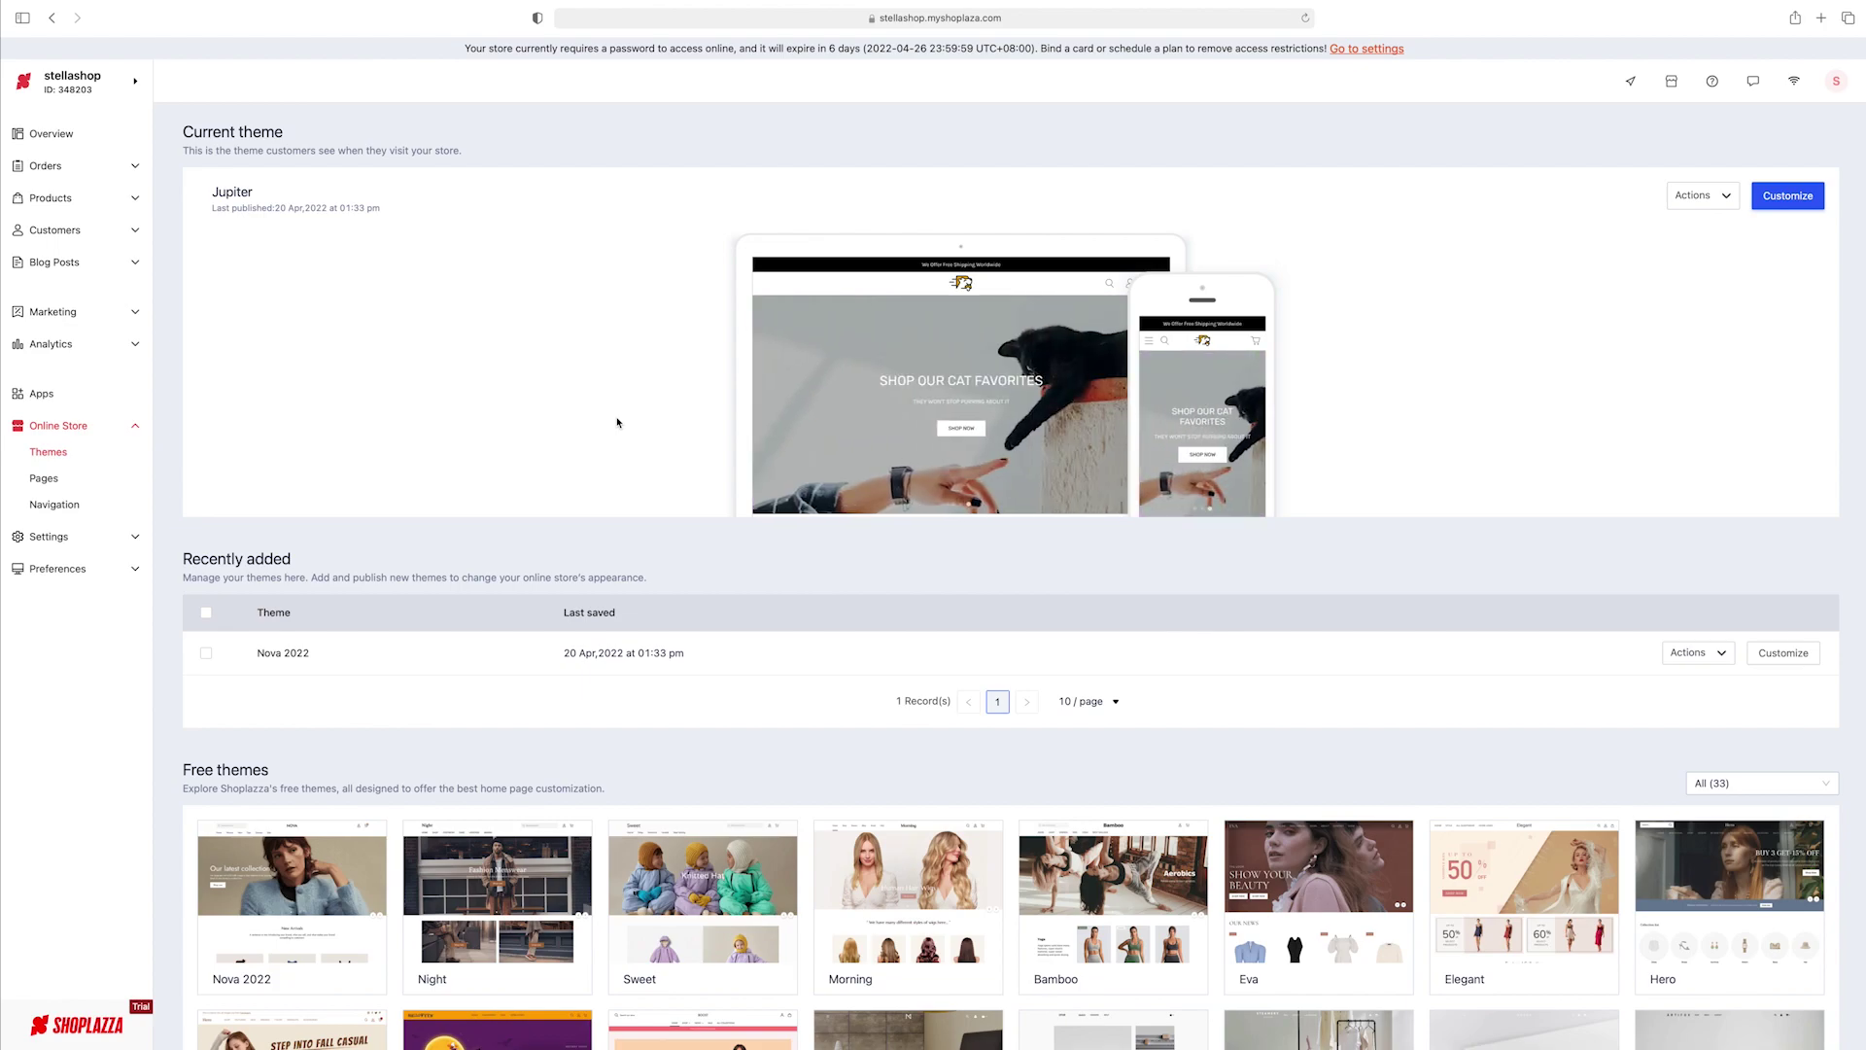
pyautogui.scroll(-1, 617, 422)
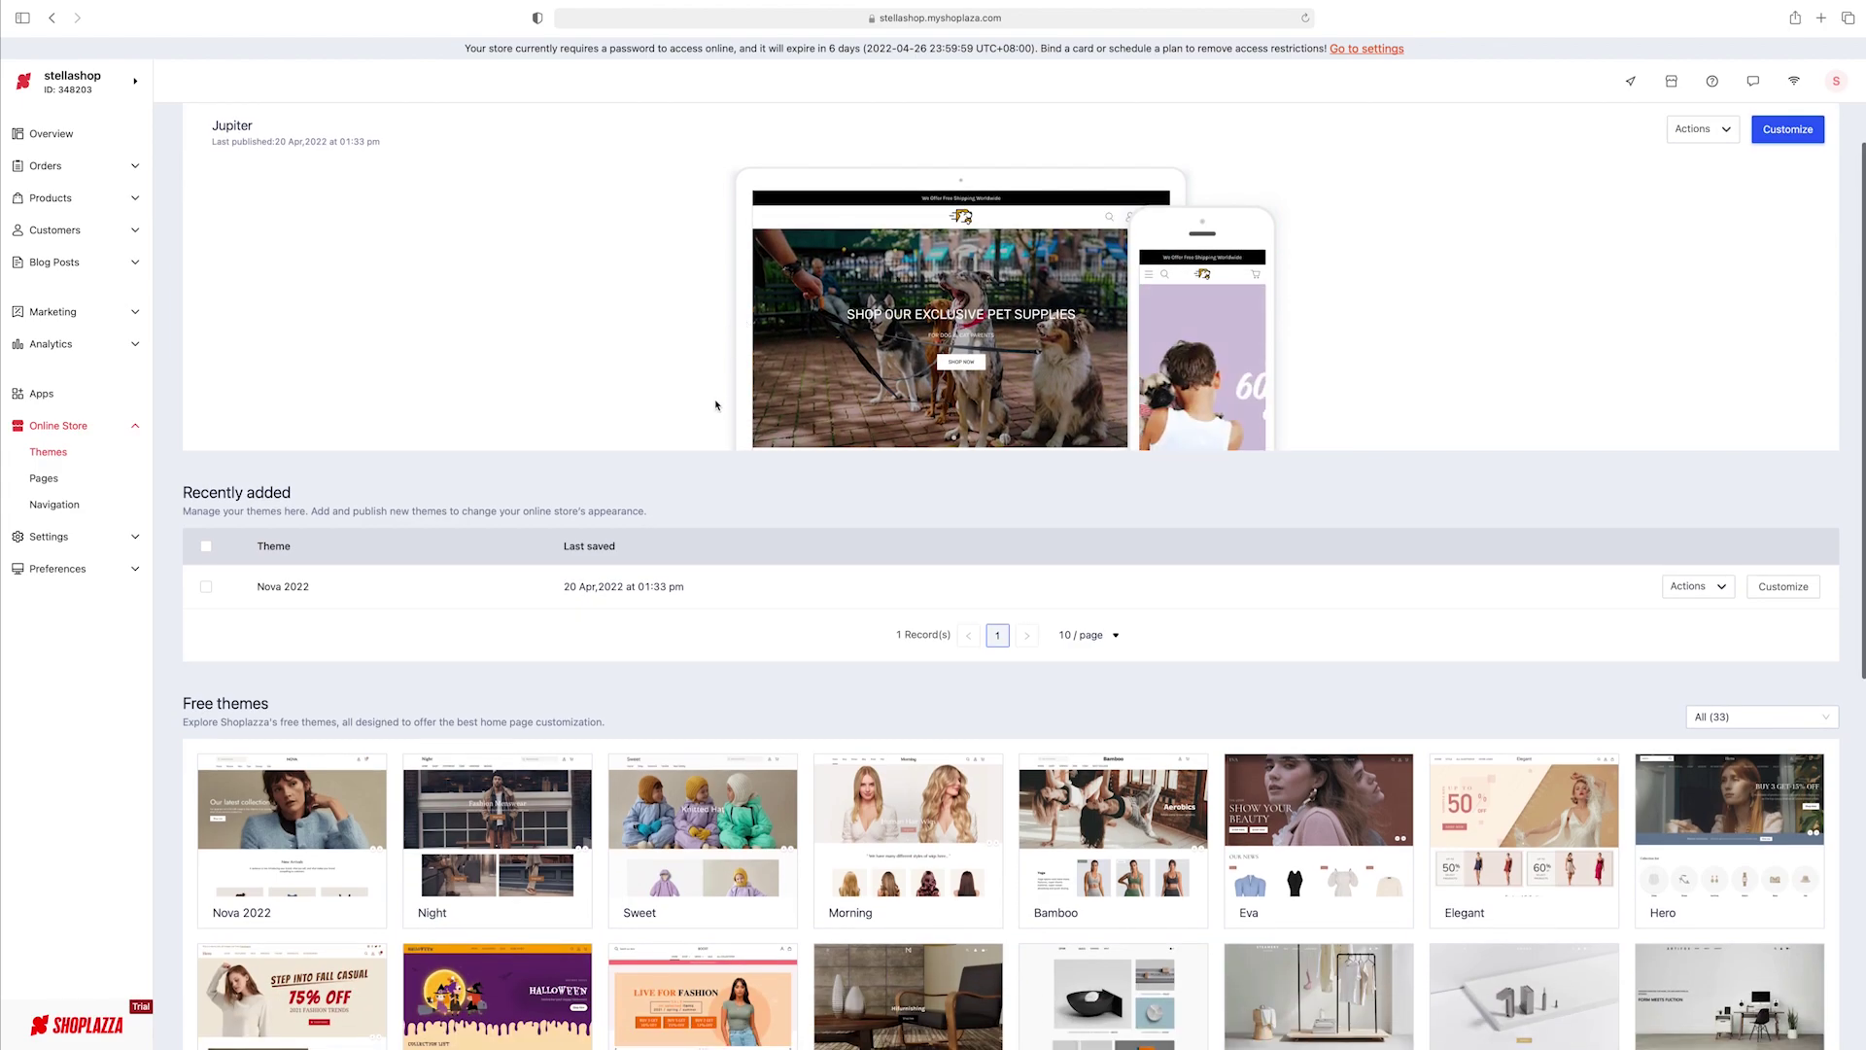
pyautogui.scroll(-2, 678, 522)
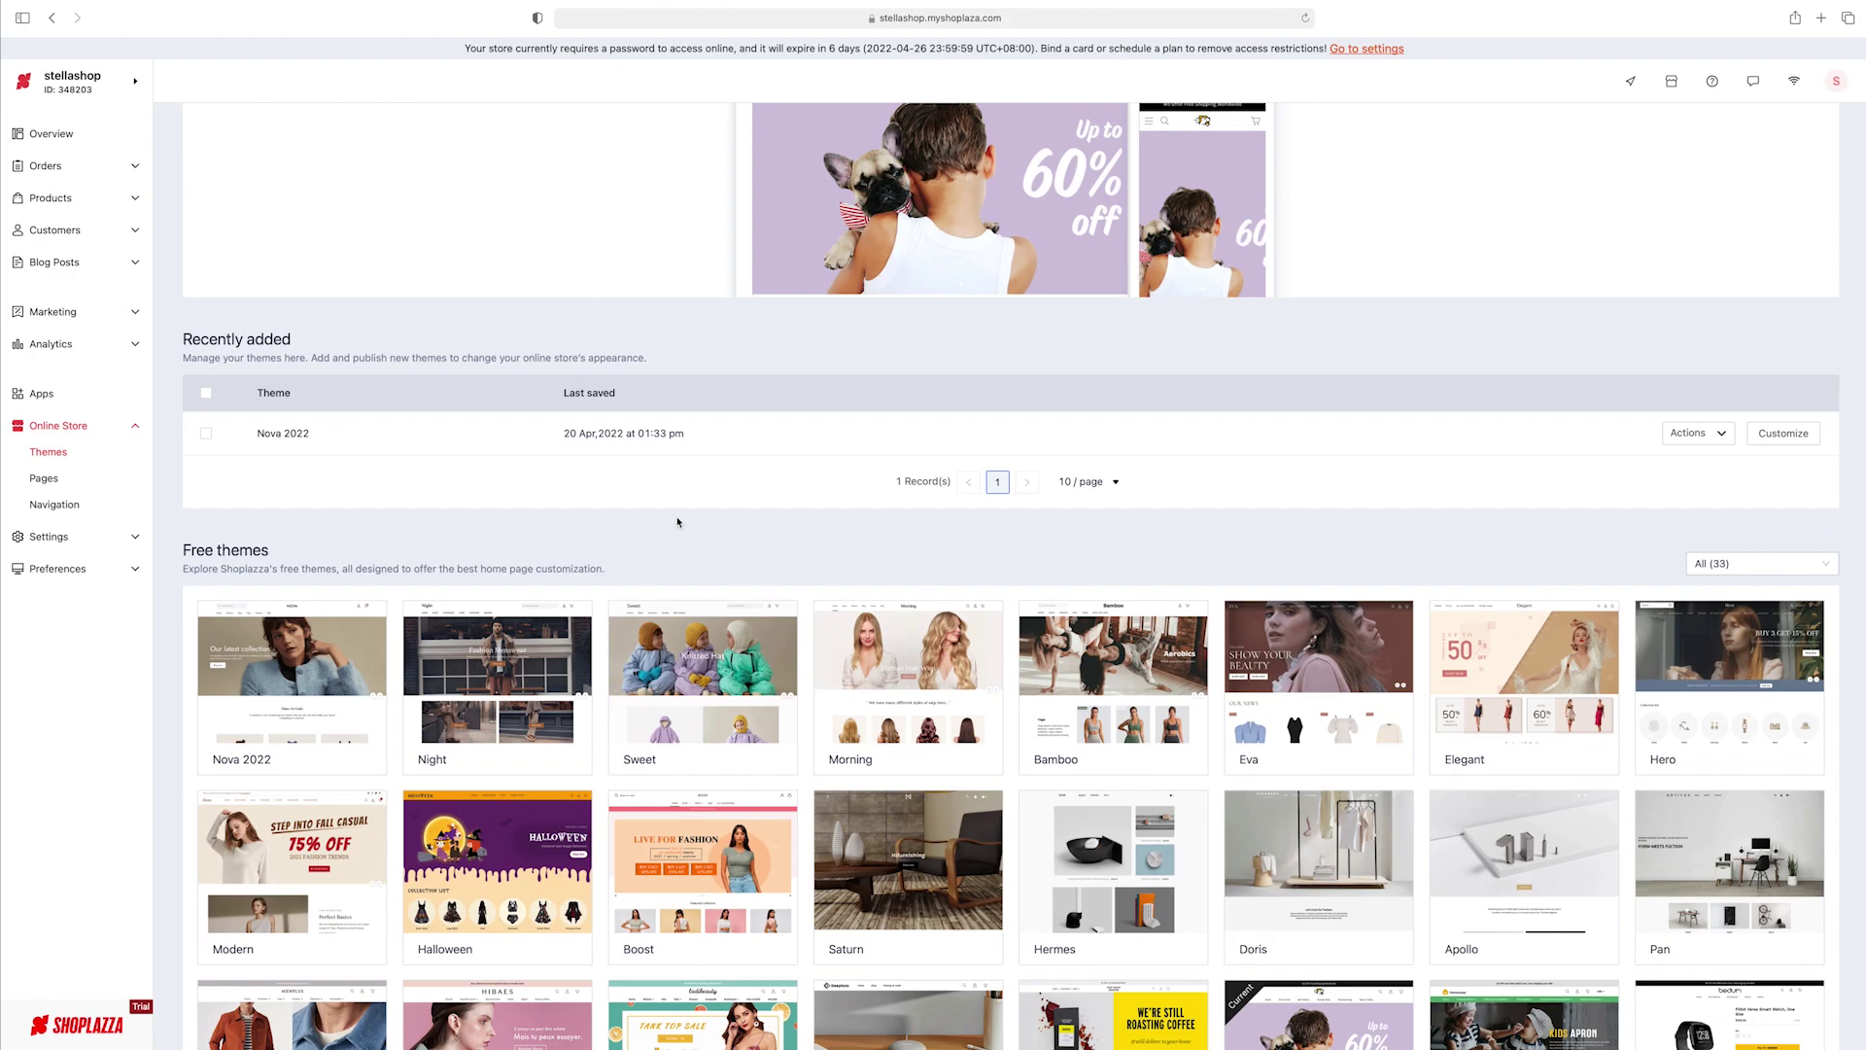
pyautogui.scroll(-2, 677, 522)
pyautogui.scroll(-2, 677, 522)
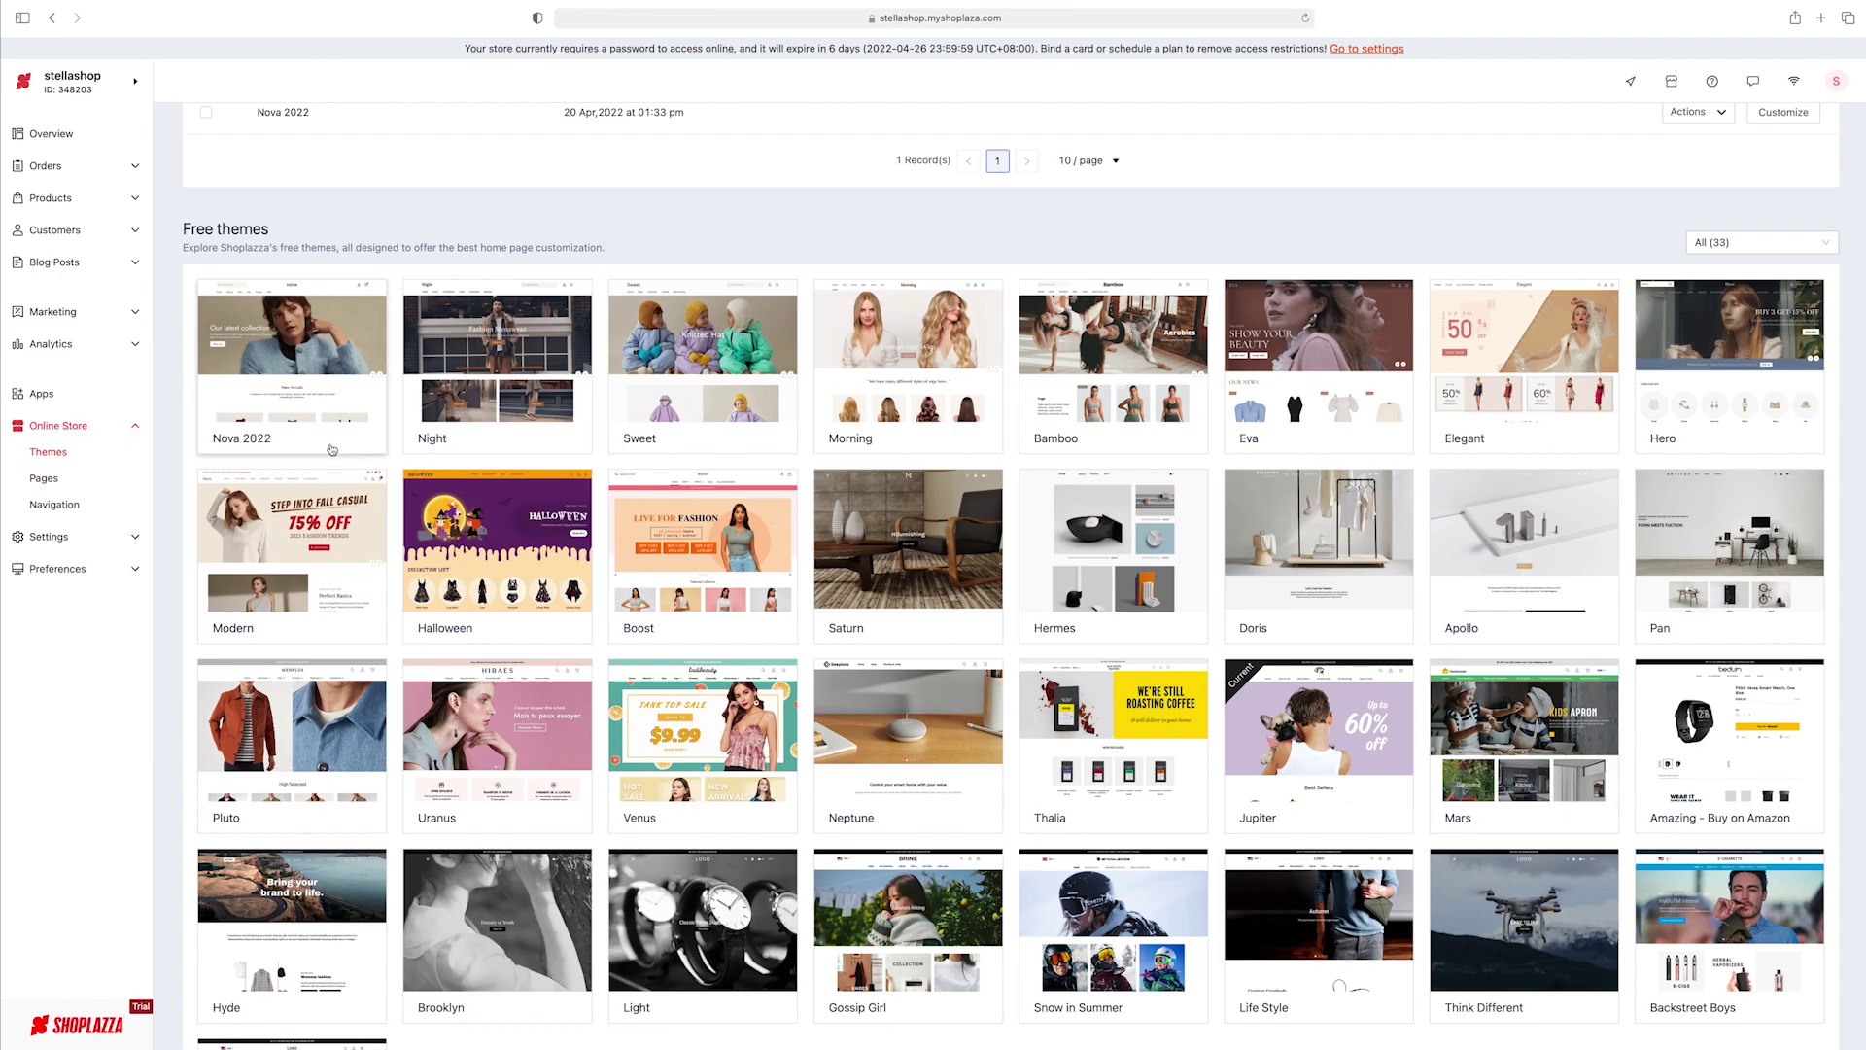
pyautogui.scroll(-2, 331, 448)
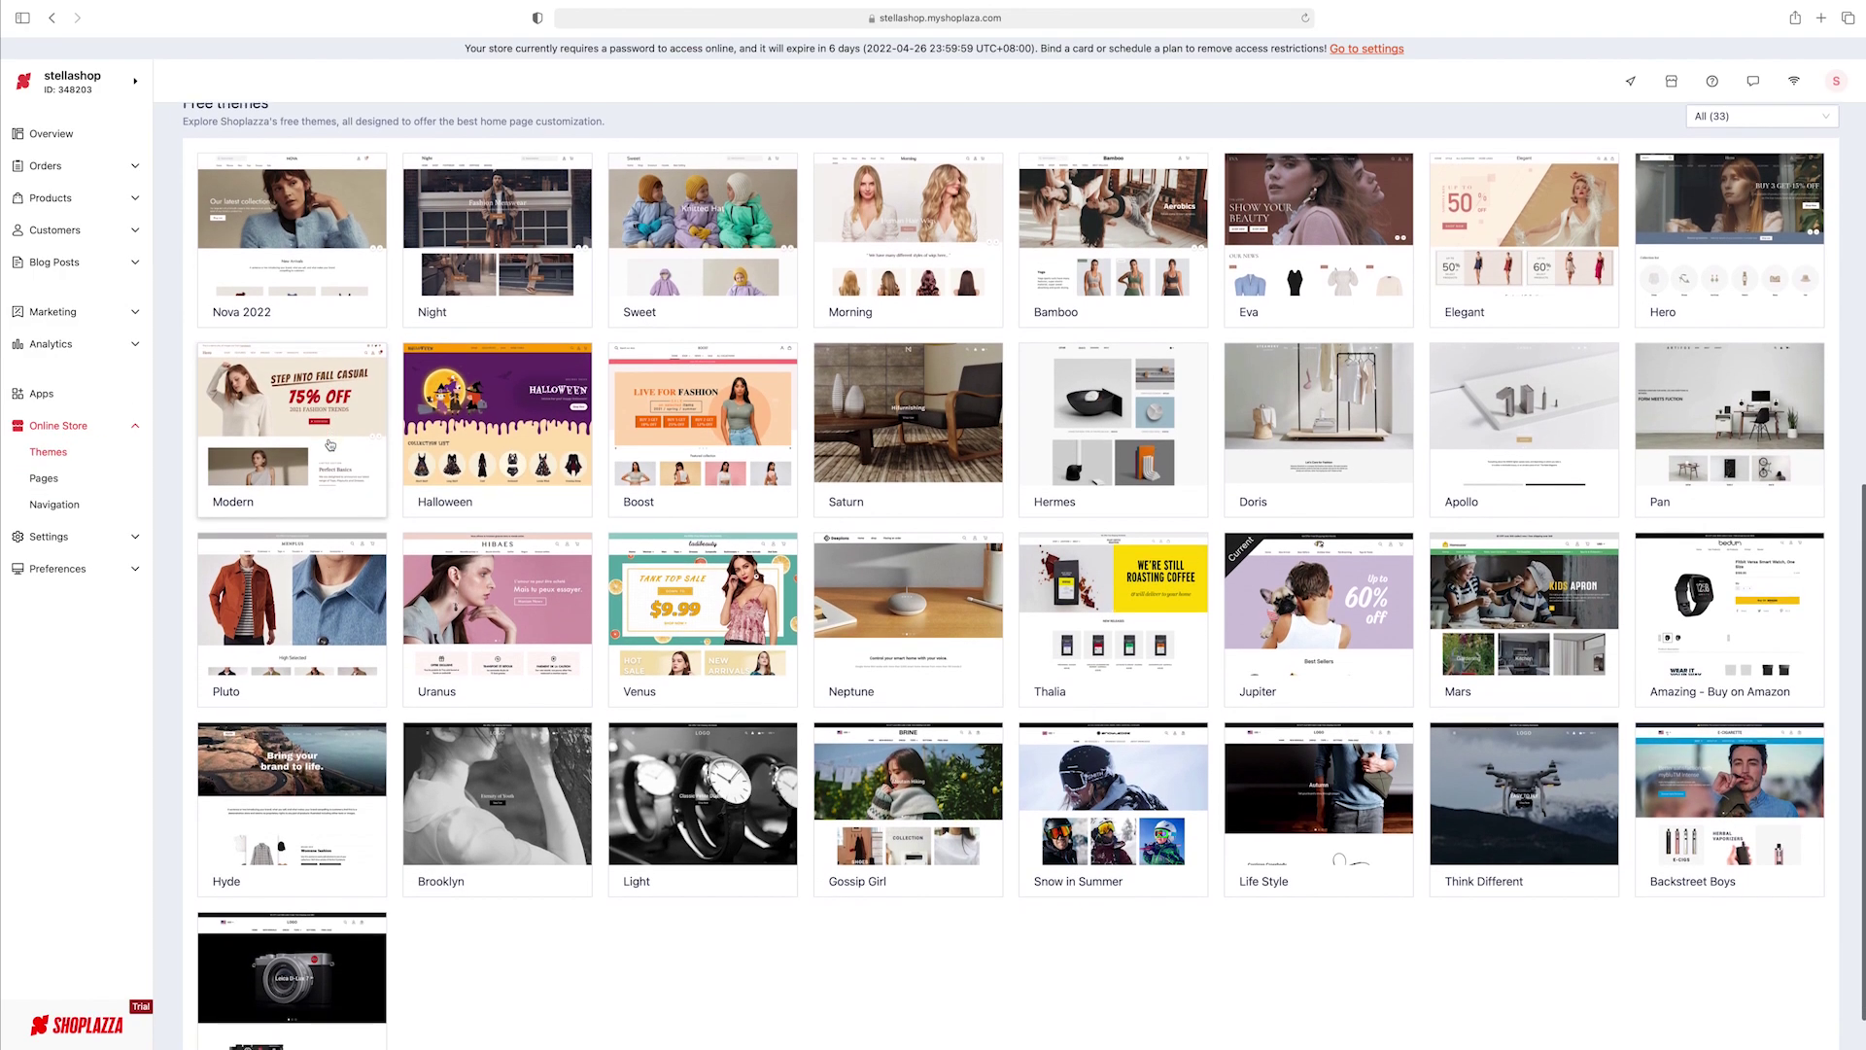
pyautogui.scroll(-1, 331, 445)
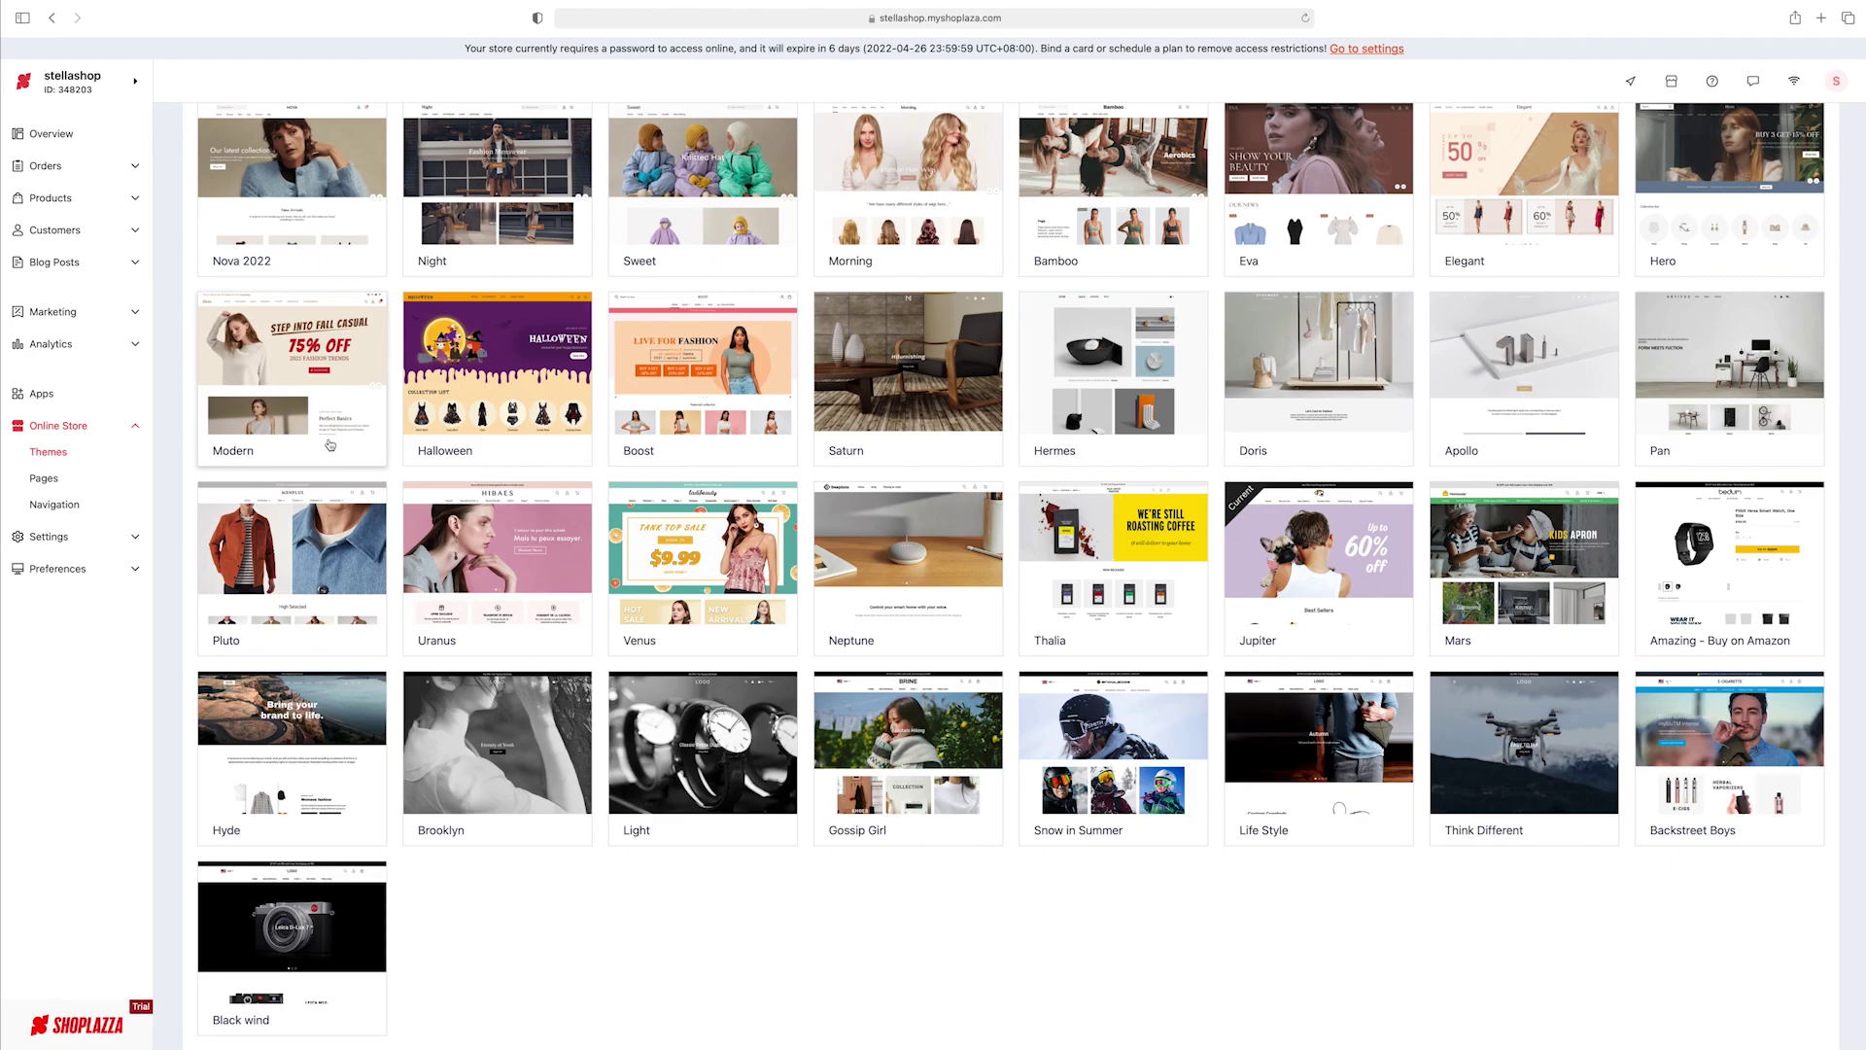
# - Preview the Boost theme storefront, scroll through its LIVE FOR FASHION page, then close it
pyautogui.click(755, 374)
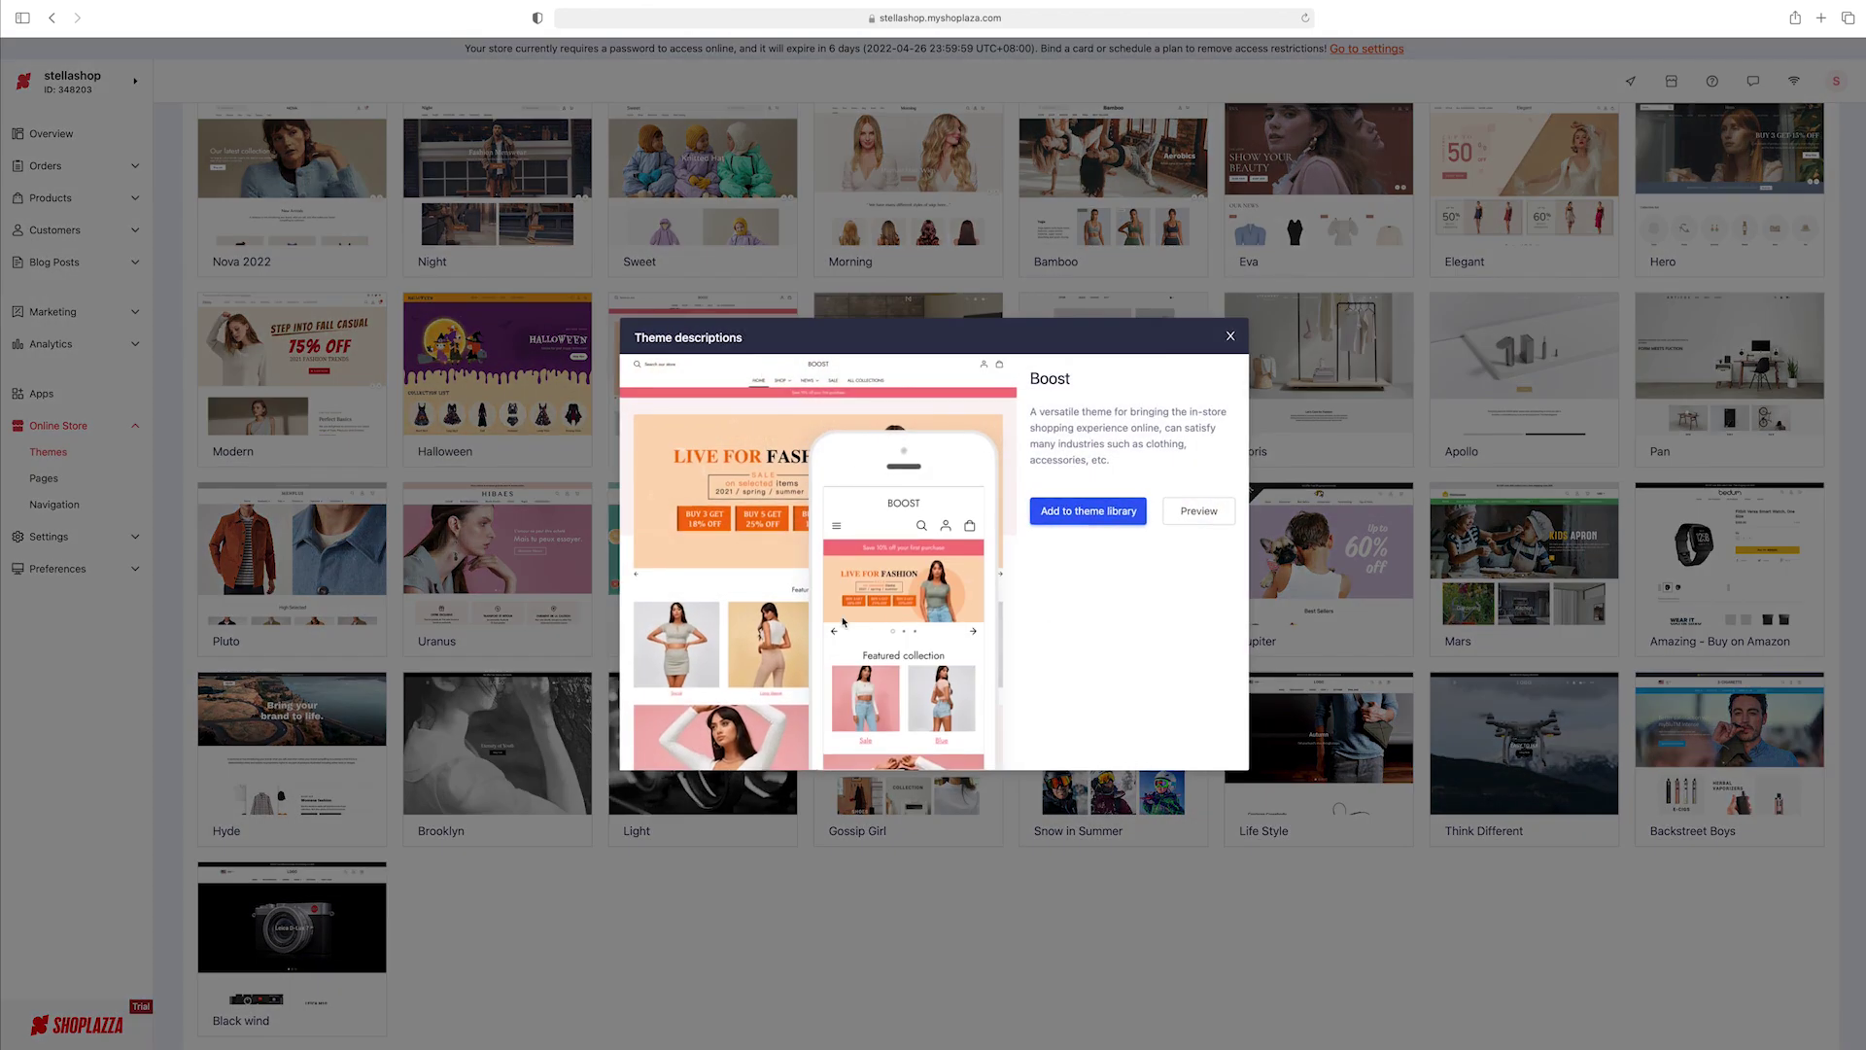
pyautogui.click(1196, 515)
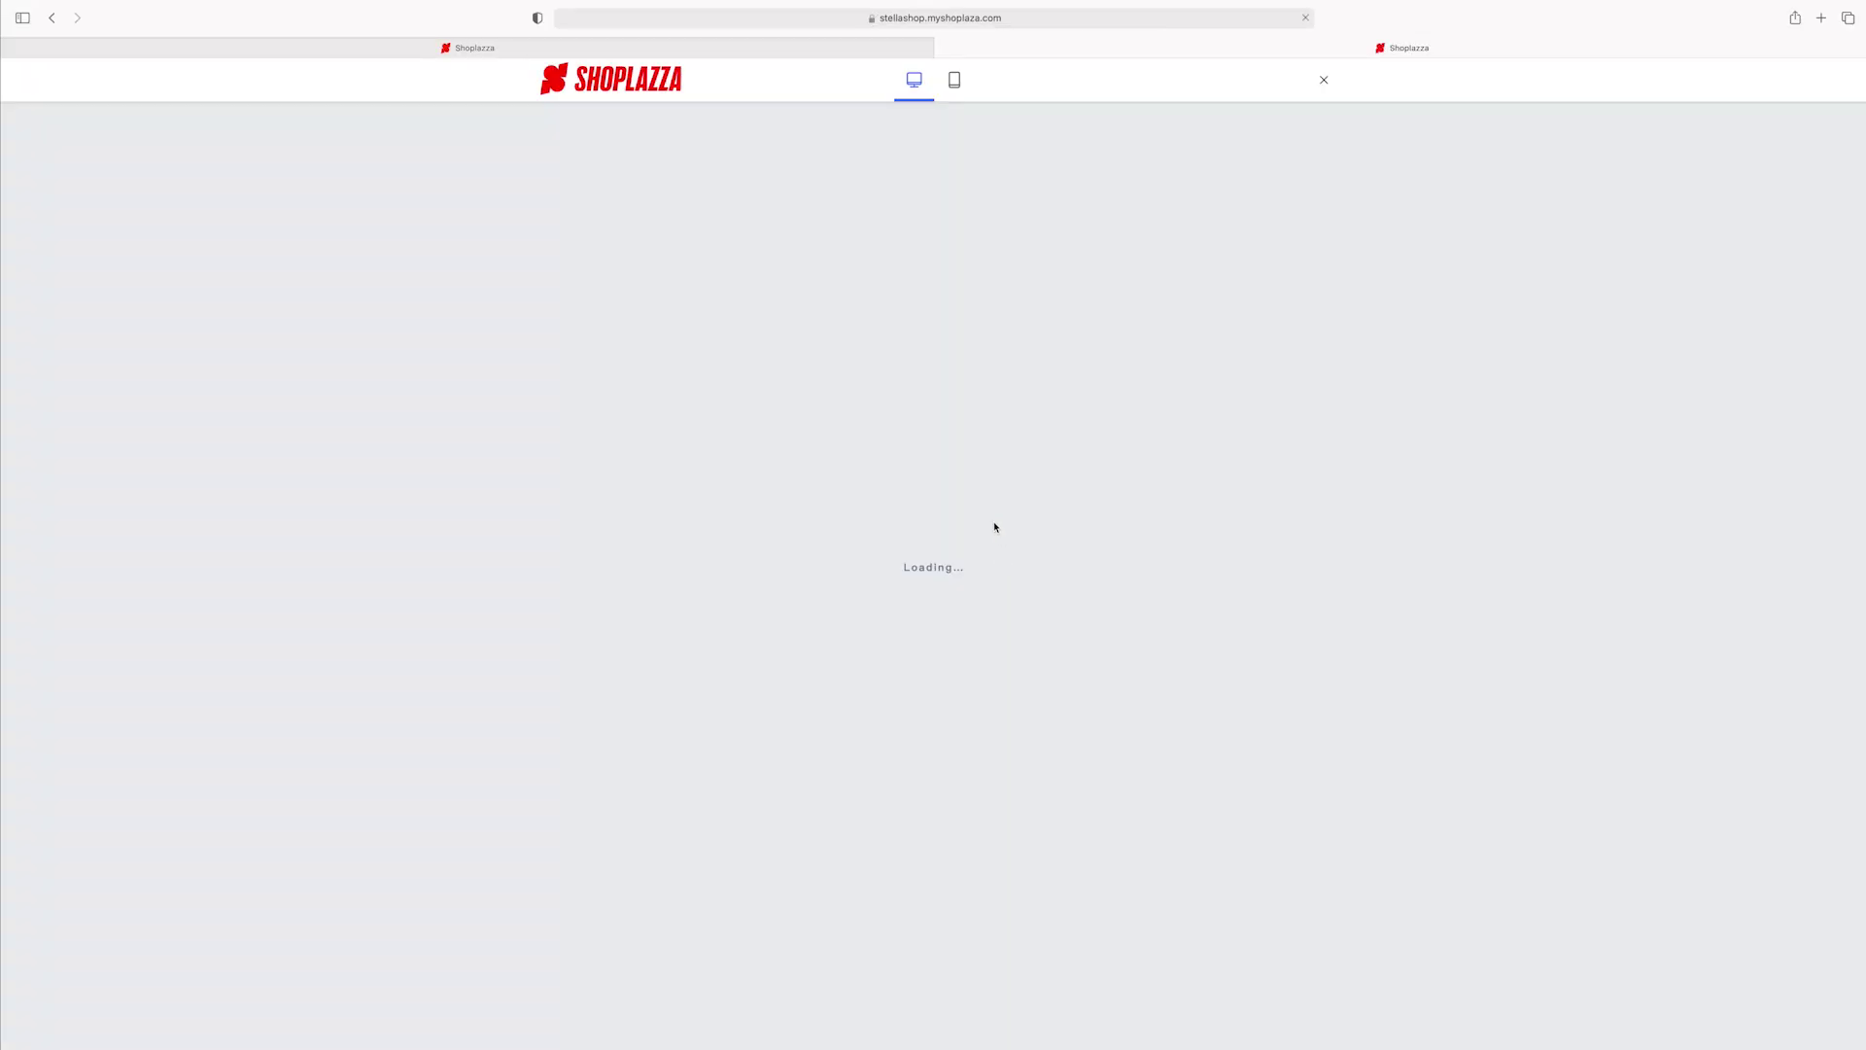
pyautogui.scroll(-1, 994, 525)
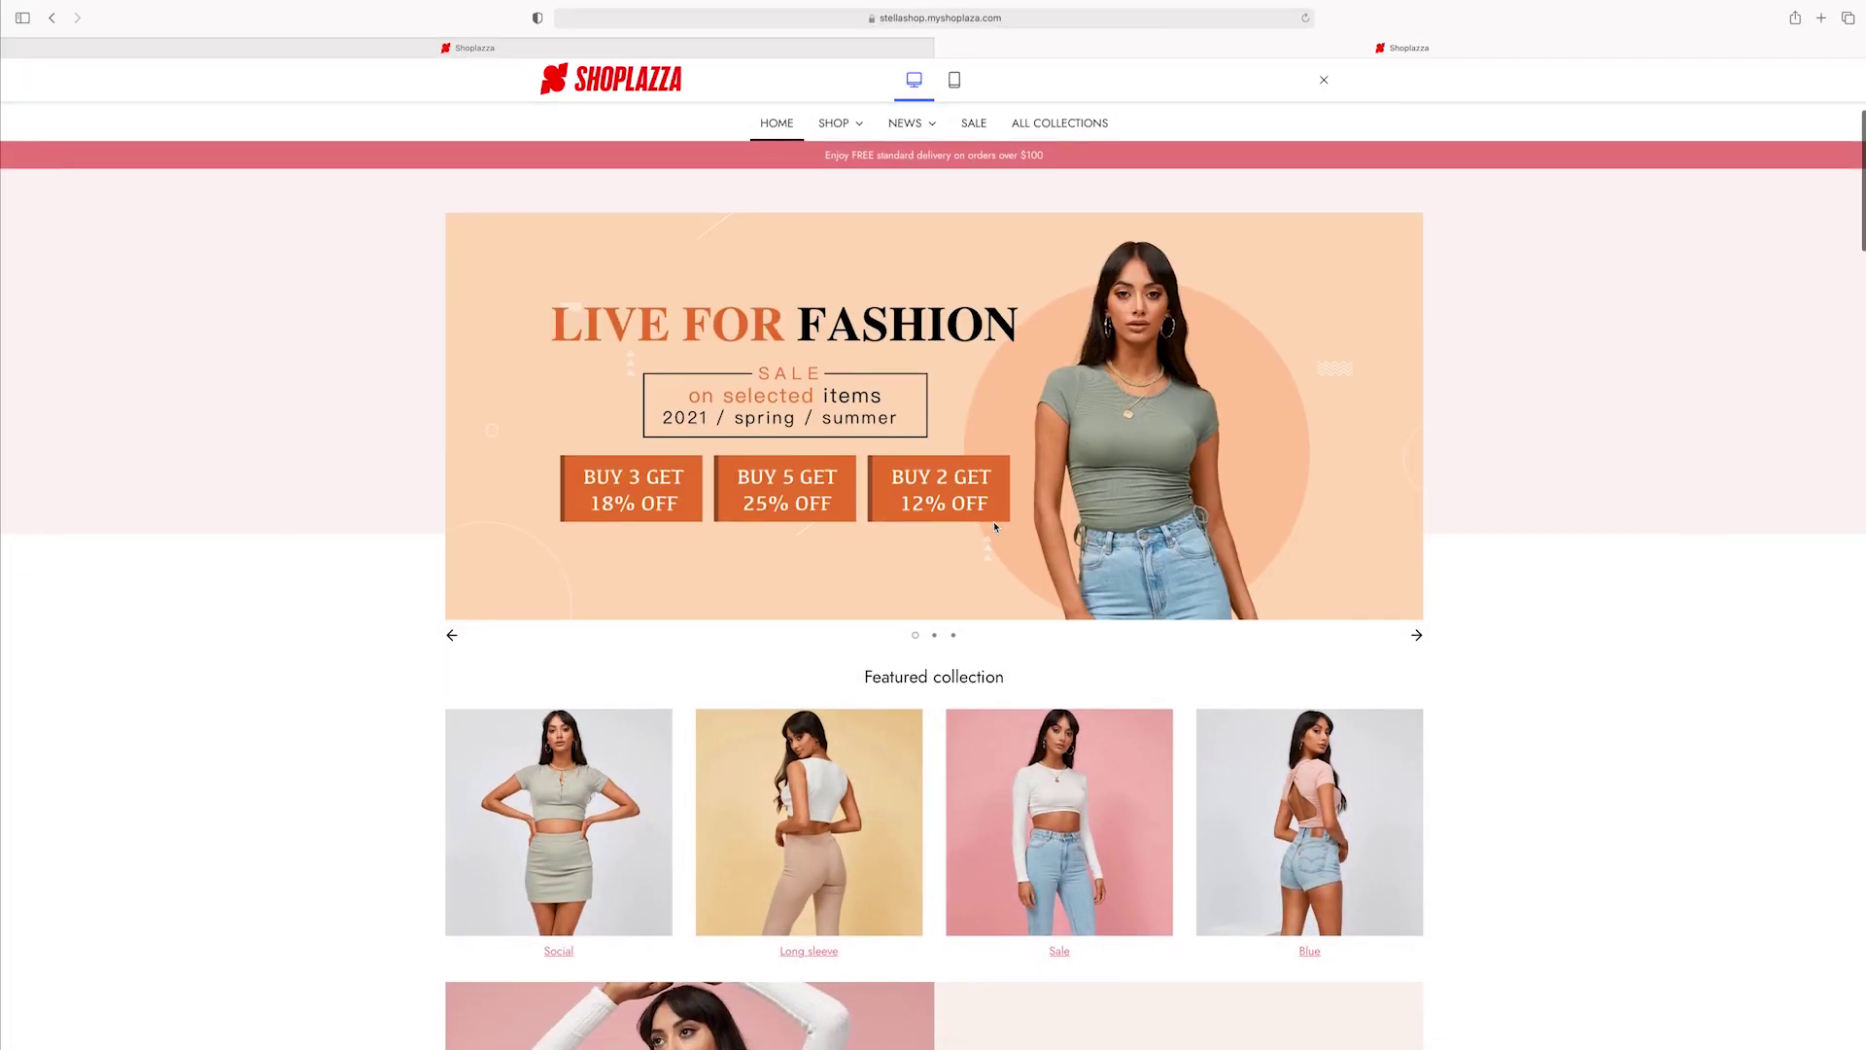
pyautogui.scroll(-4, 1496, 622)
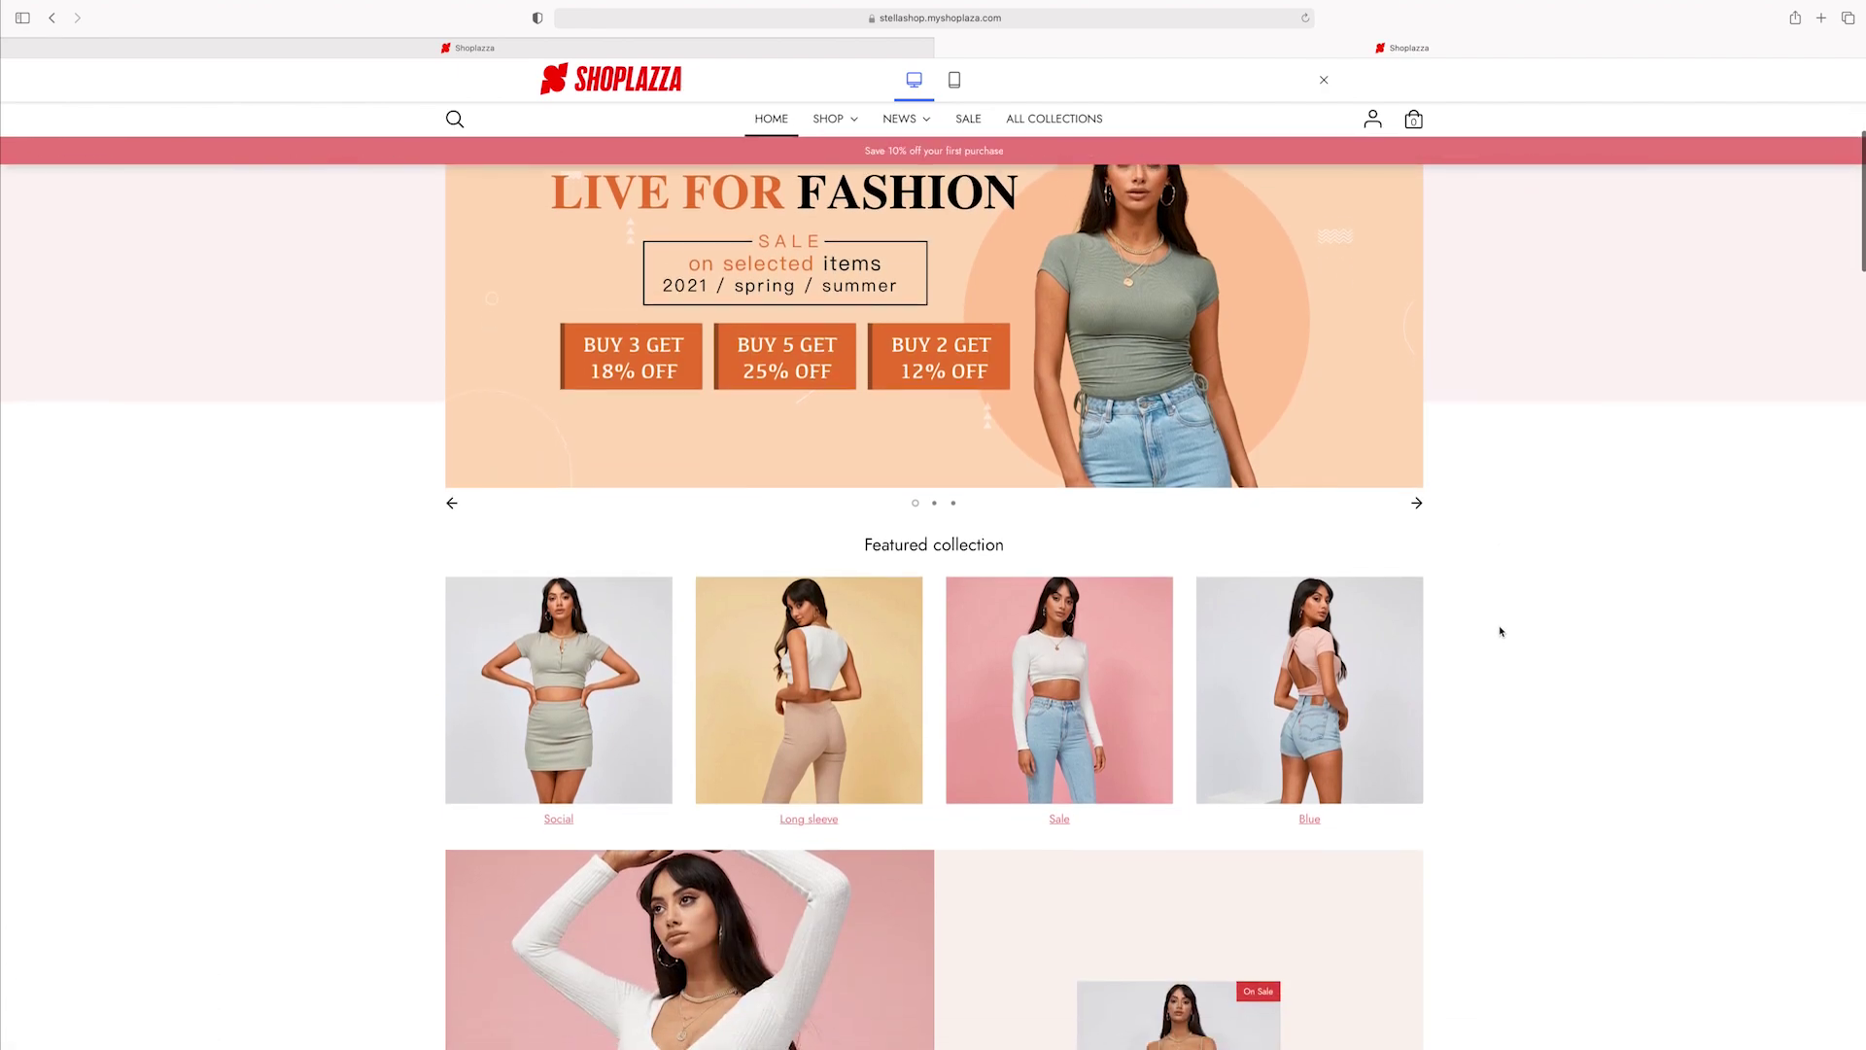
pyautogui.scroll(-10, 1500, 631)
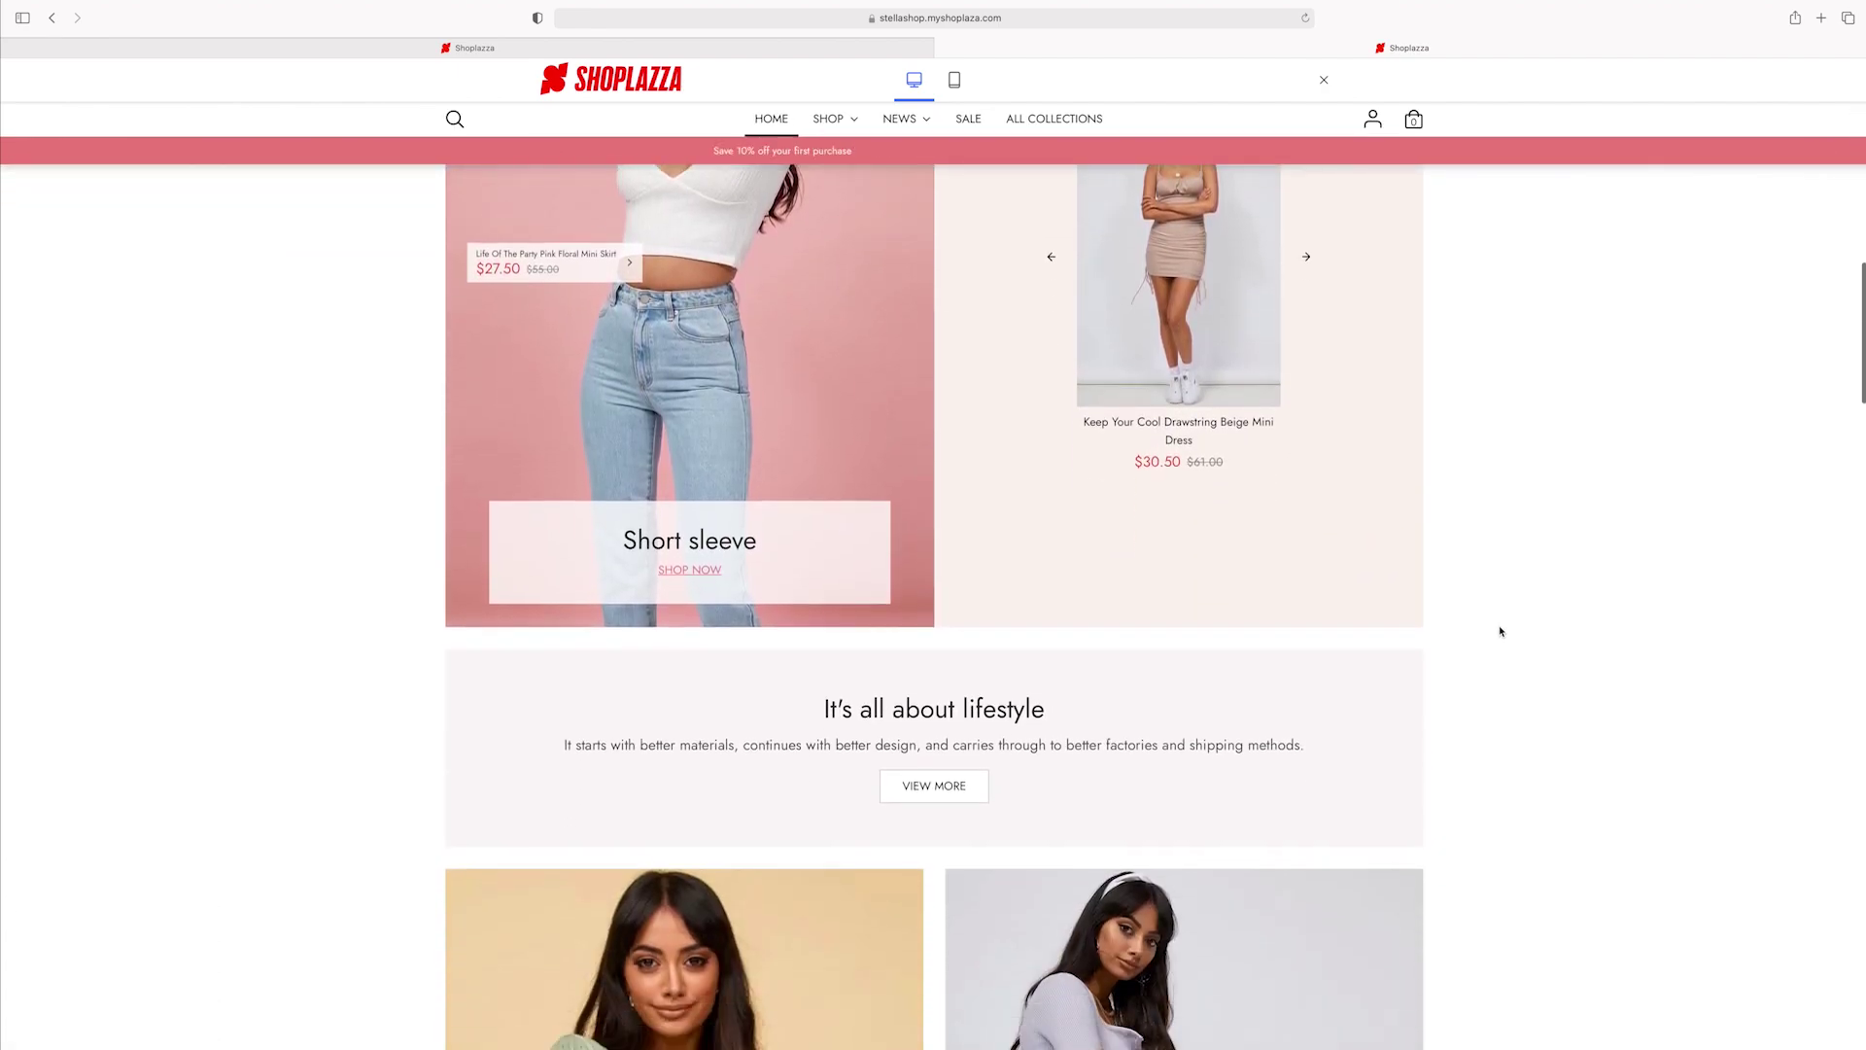
pyautogui.scroll(-8, 1499, 631)
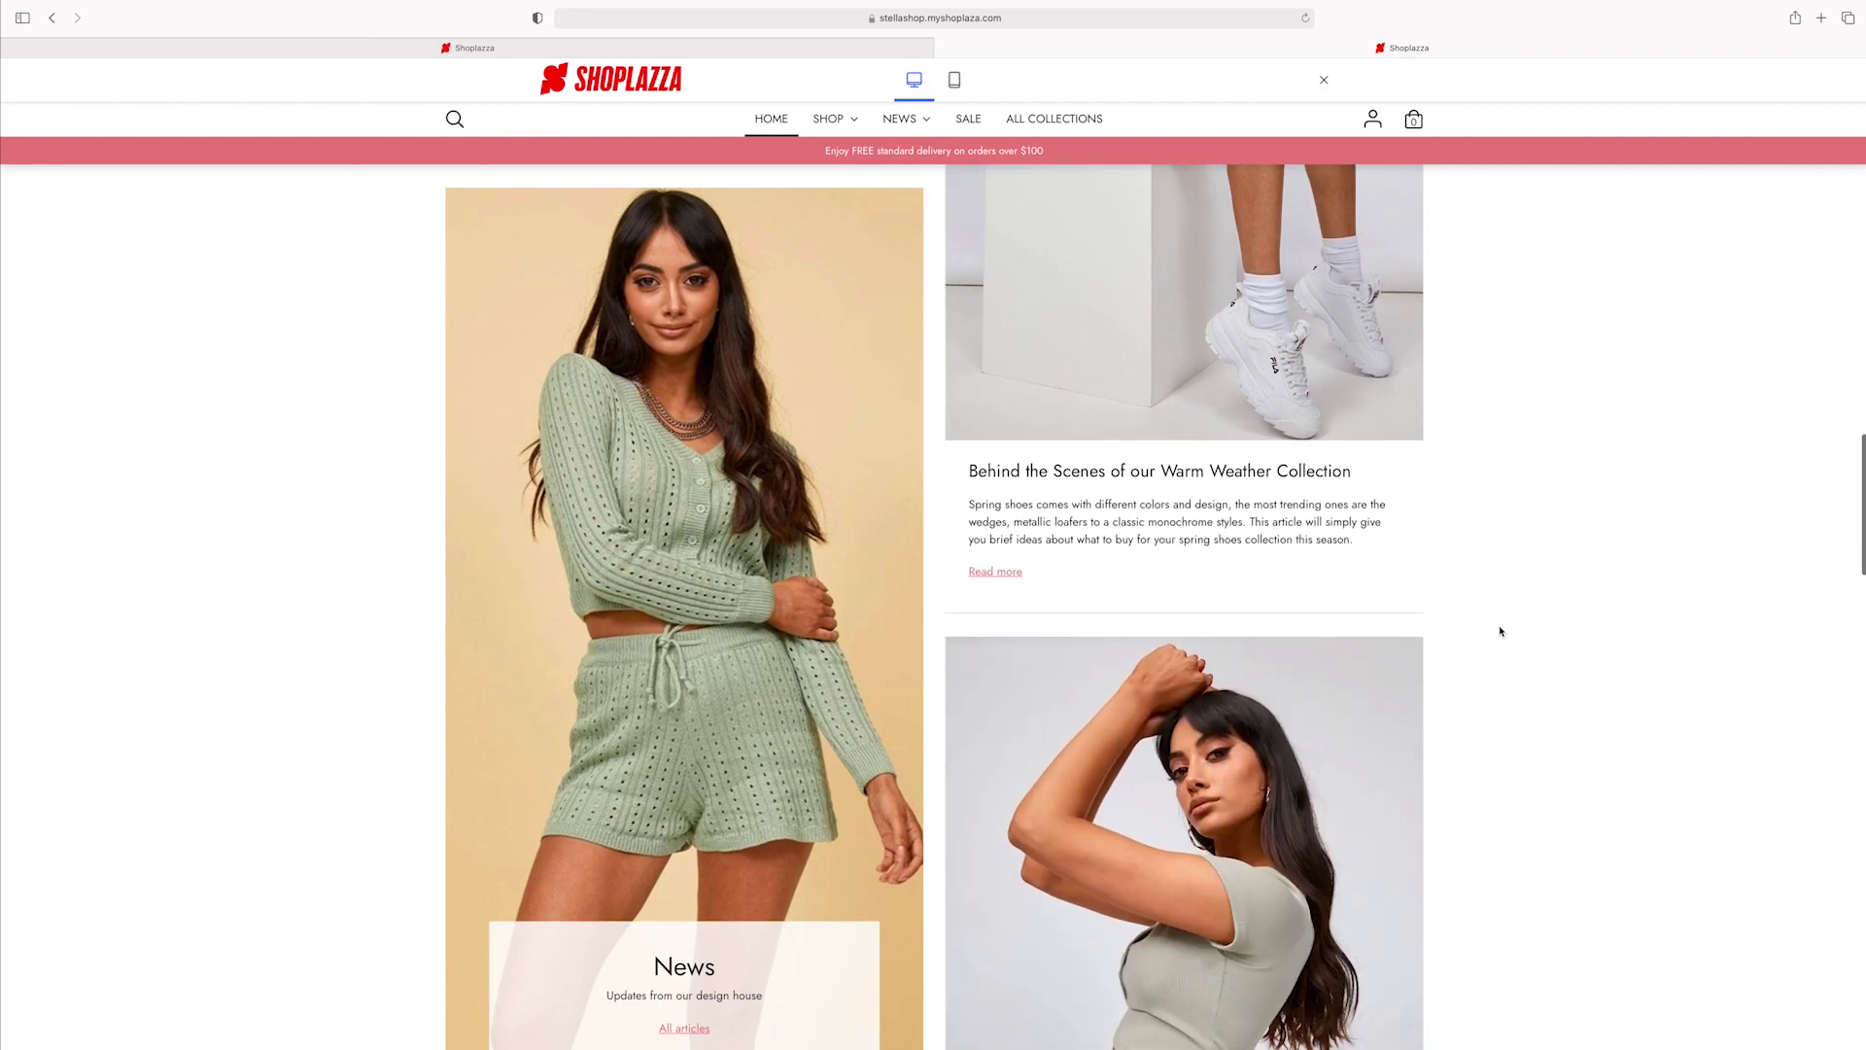
pyautogui.scroll(-15, 1500, 631)
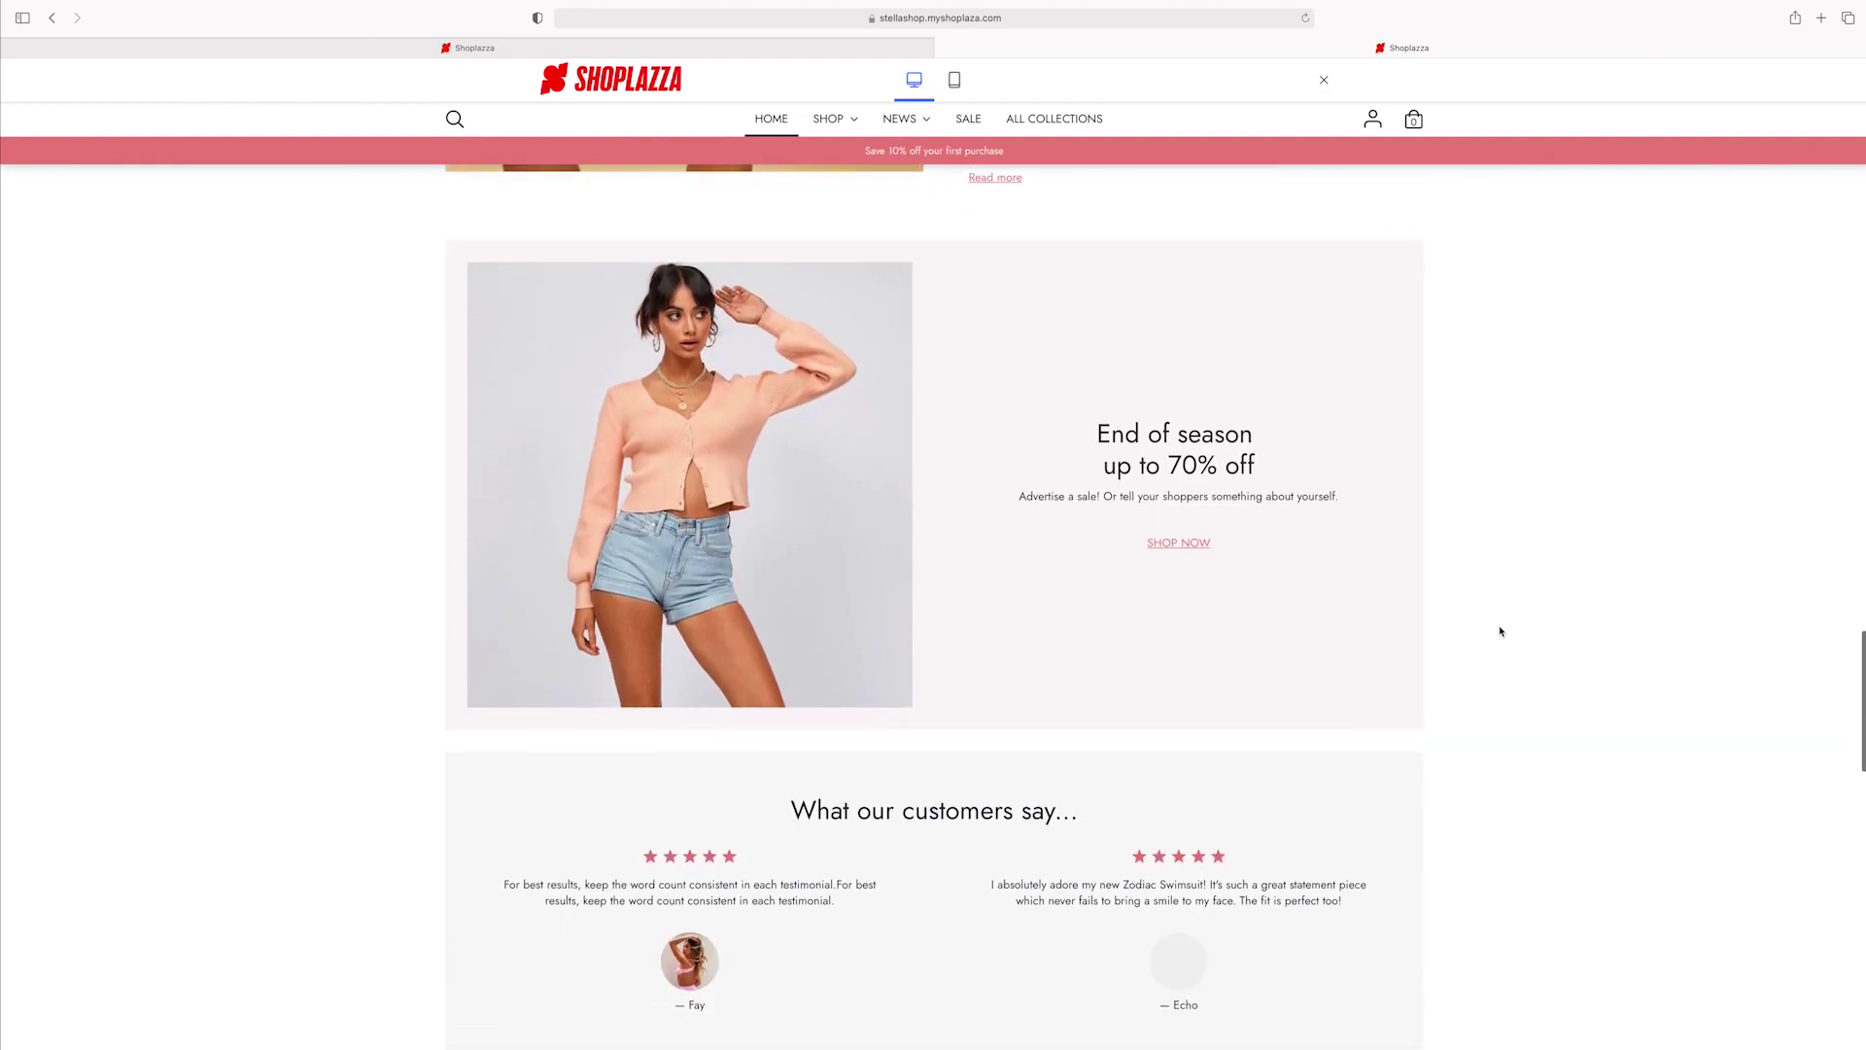
pyautogui.scroll(-10, 1499, 631)
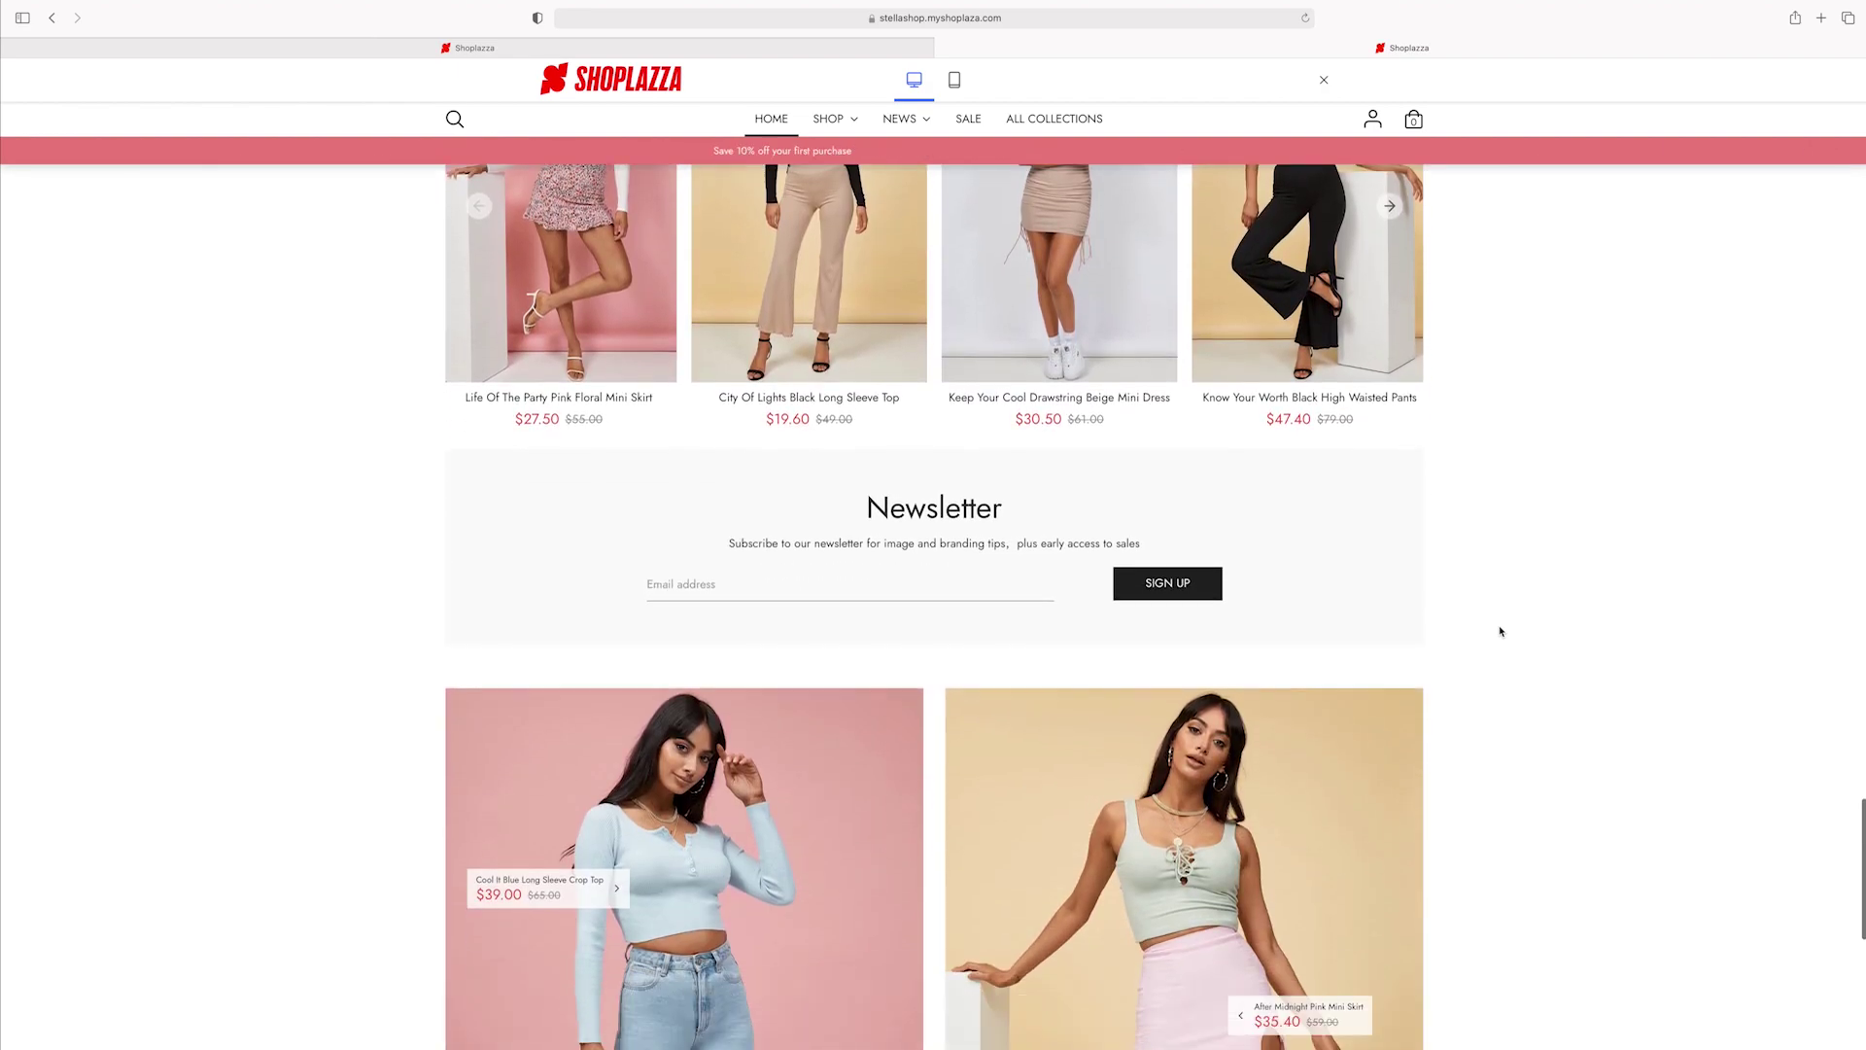
pyautogui.scroll(20, 1500, 631)
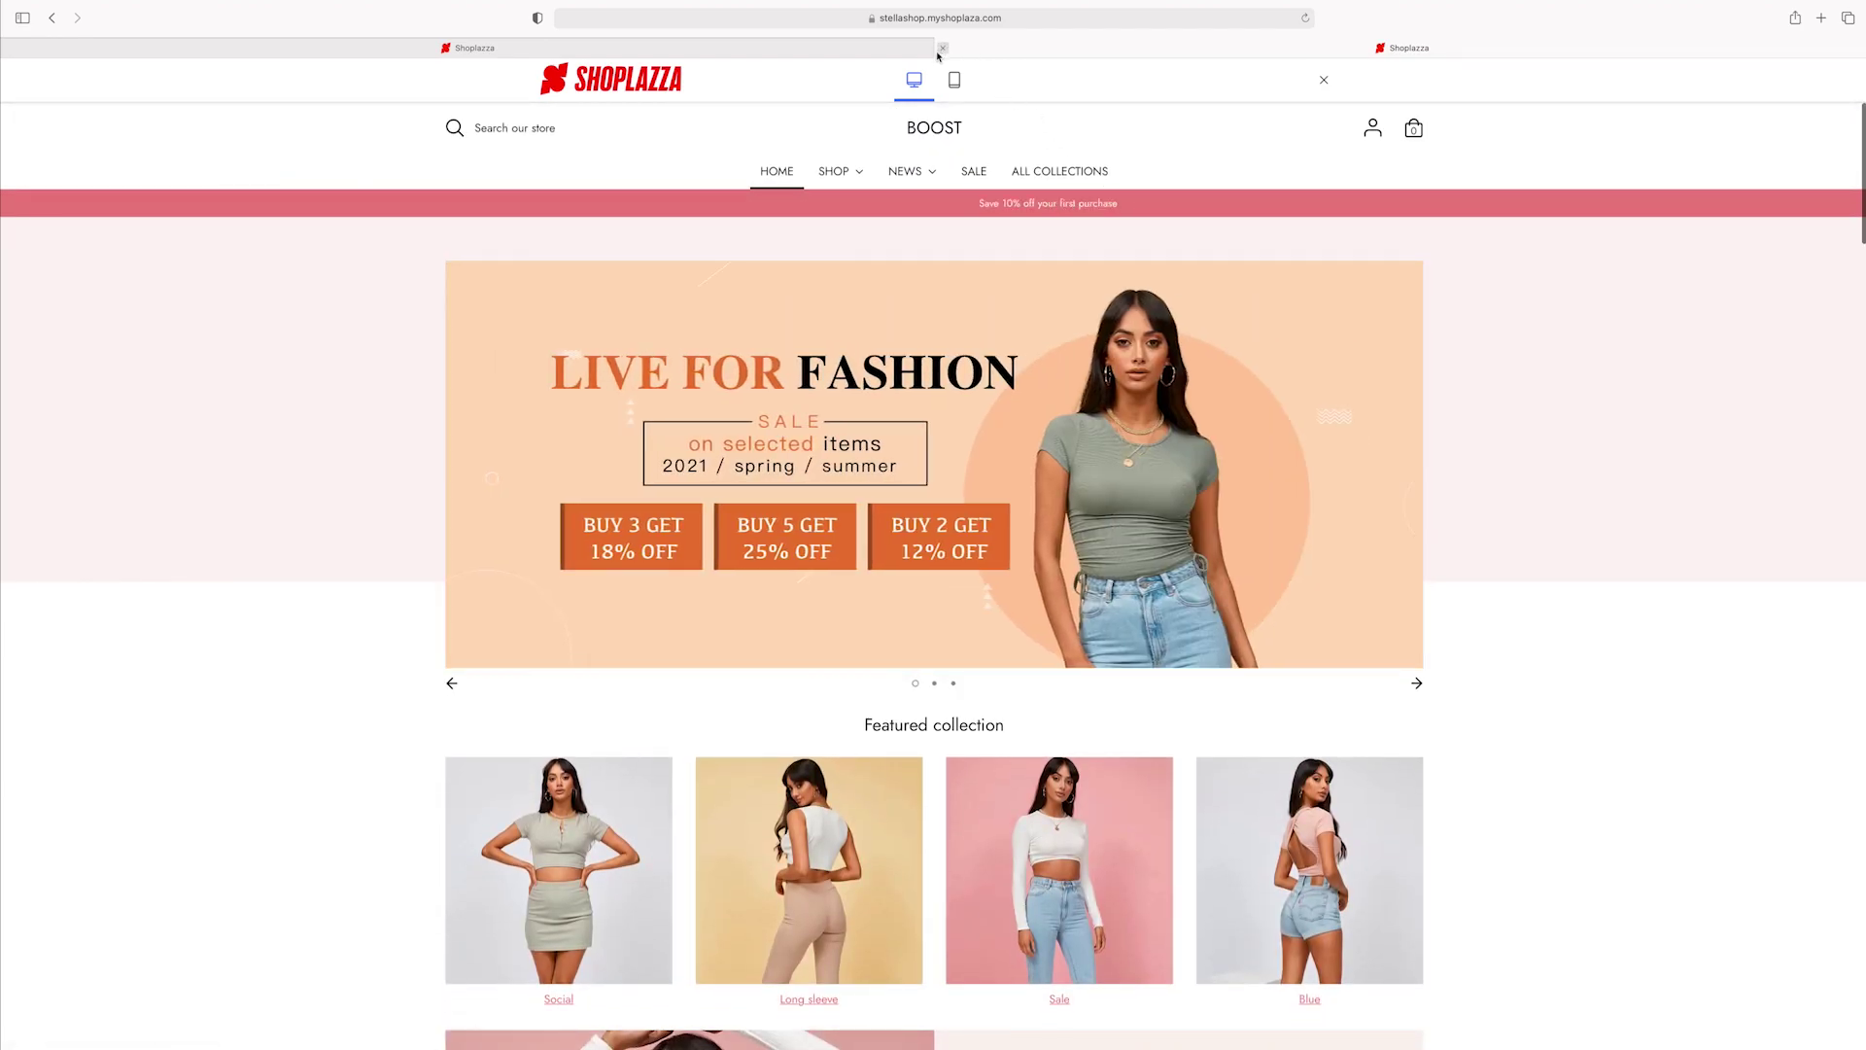
pyautogui.click(943, 49)
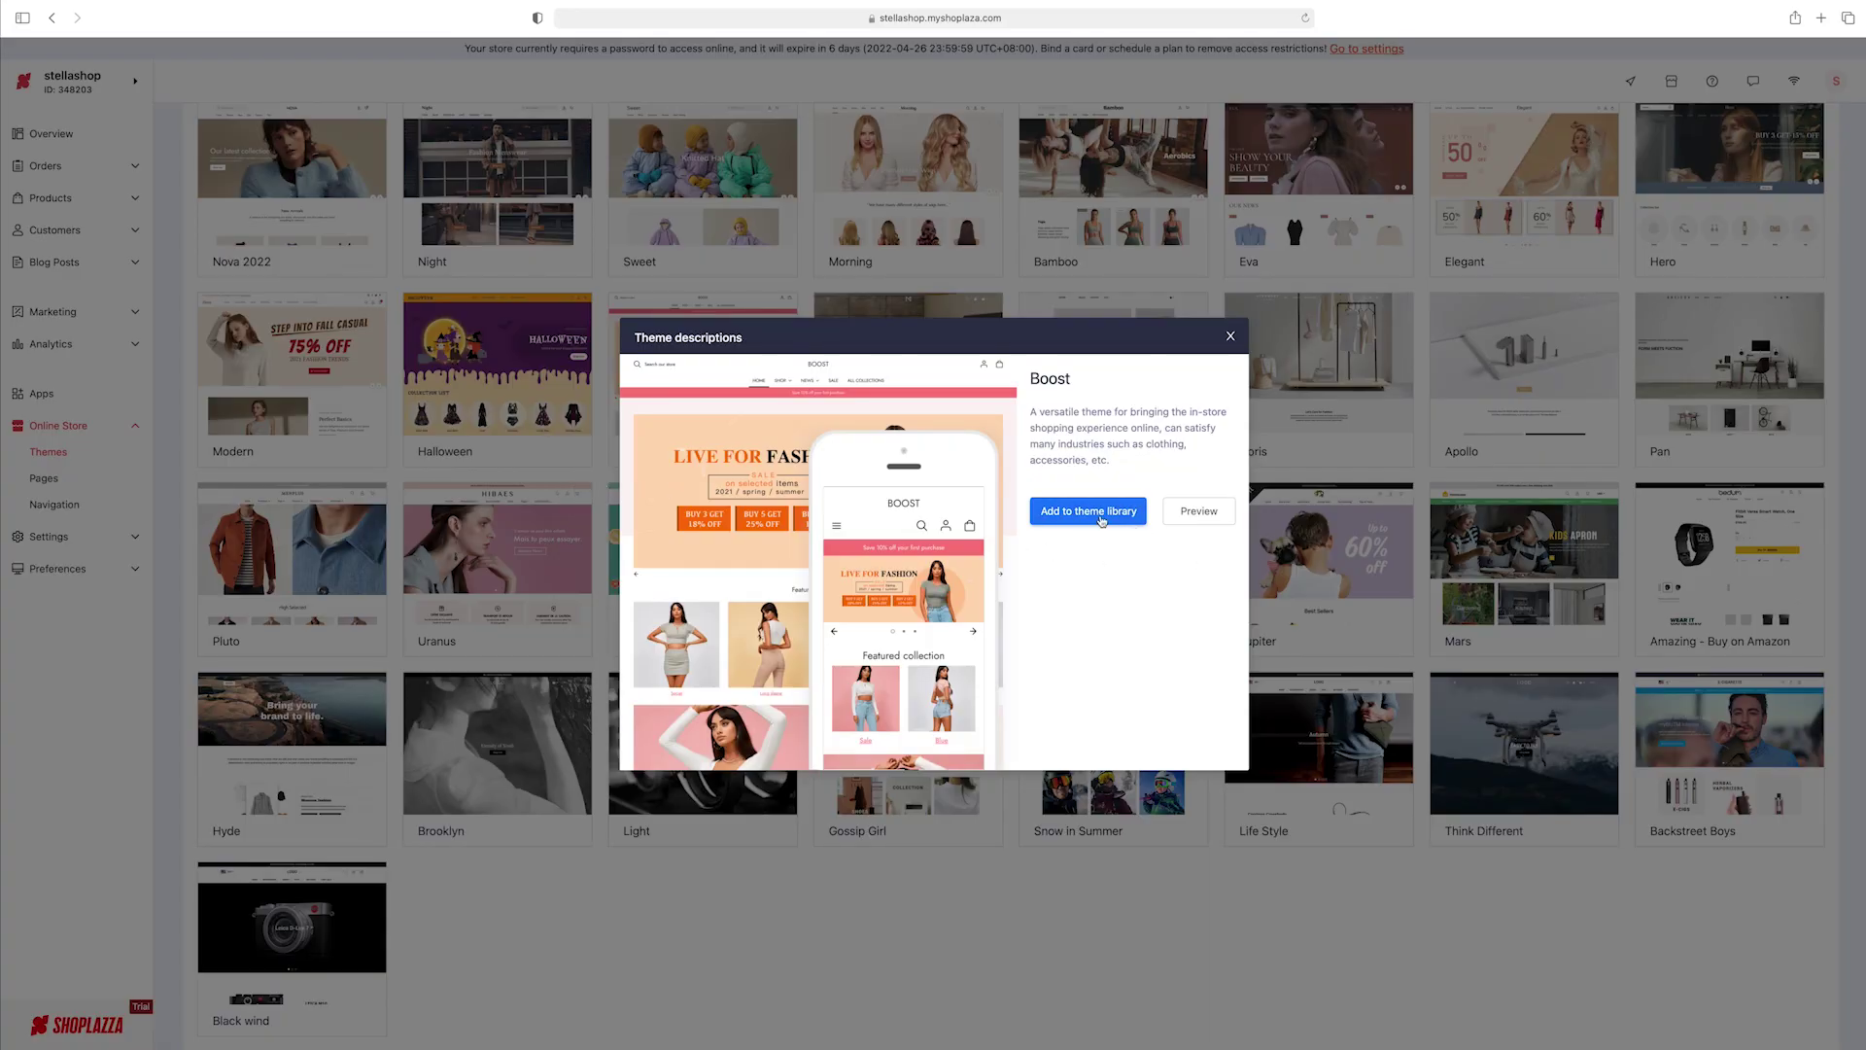
# - Add the Jupiter theme to the theme library instead of Boost
pyautogui.click(1102, 521)
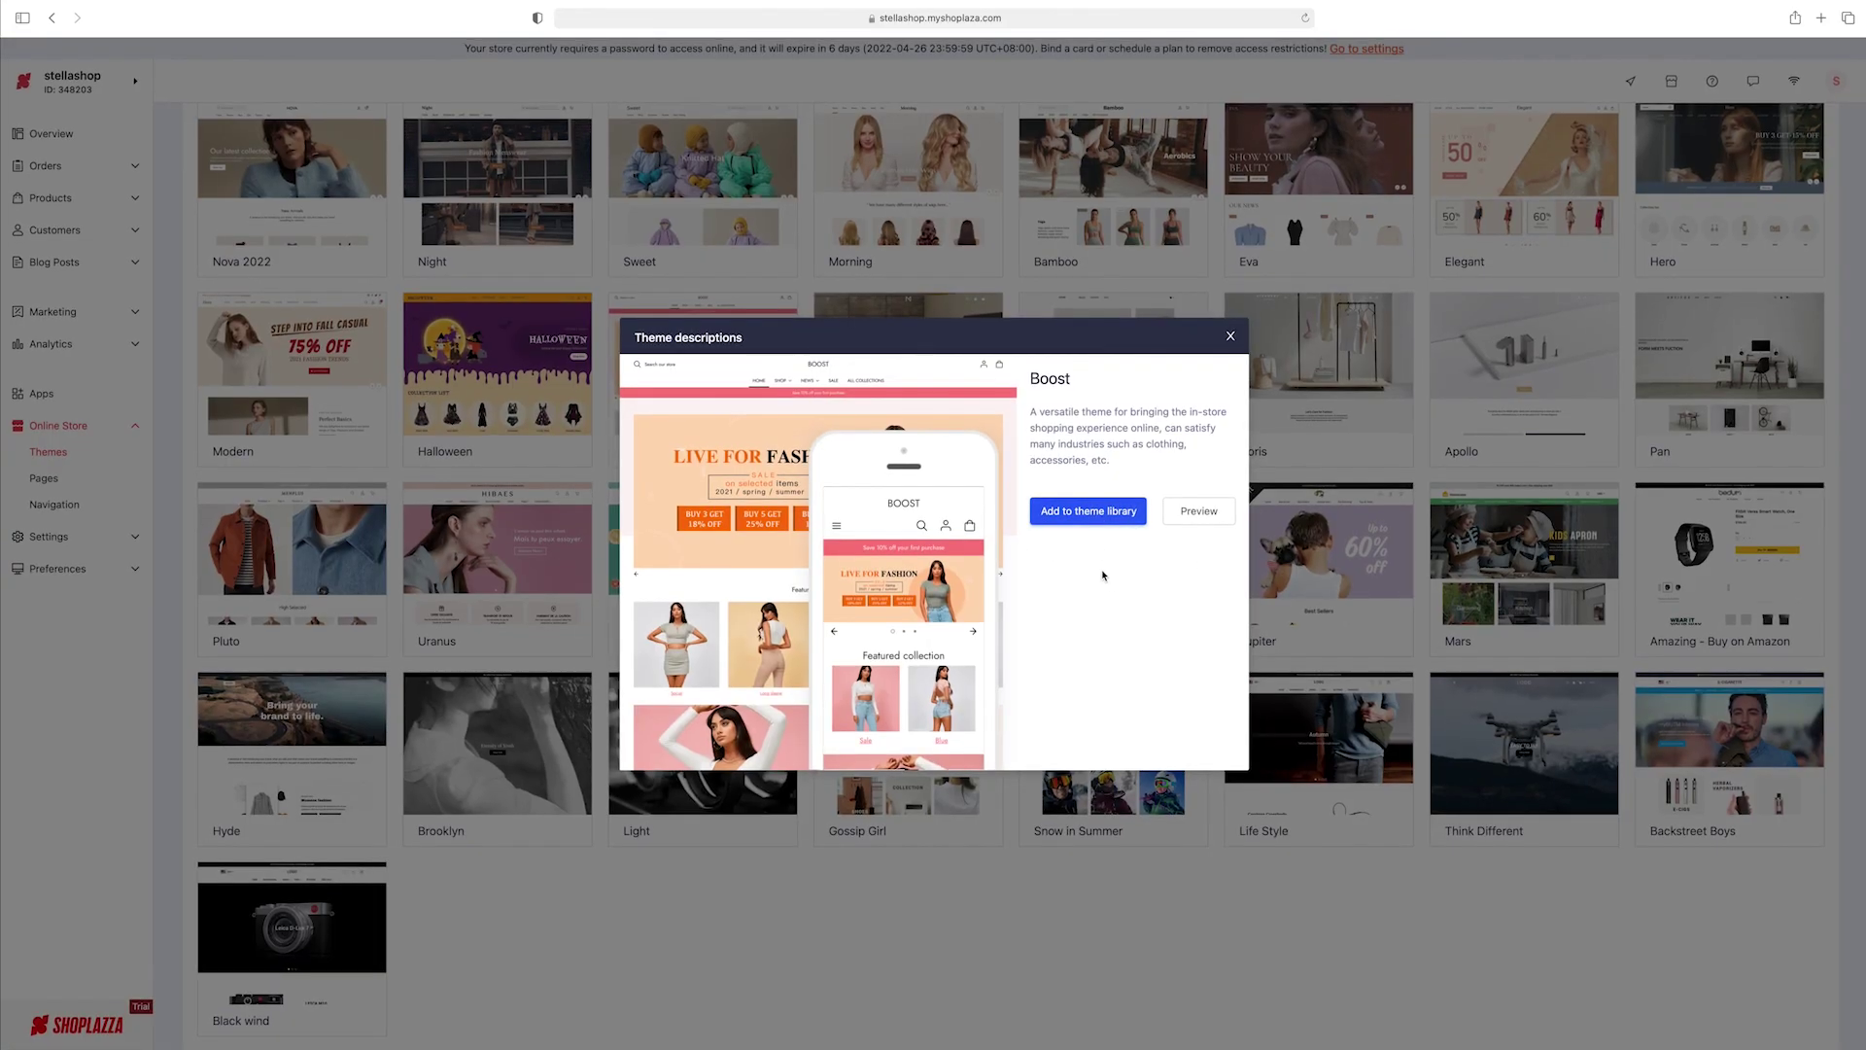
pyautogui.click(1231, 337)
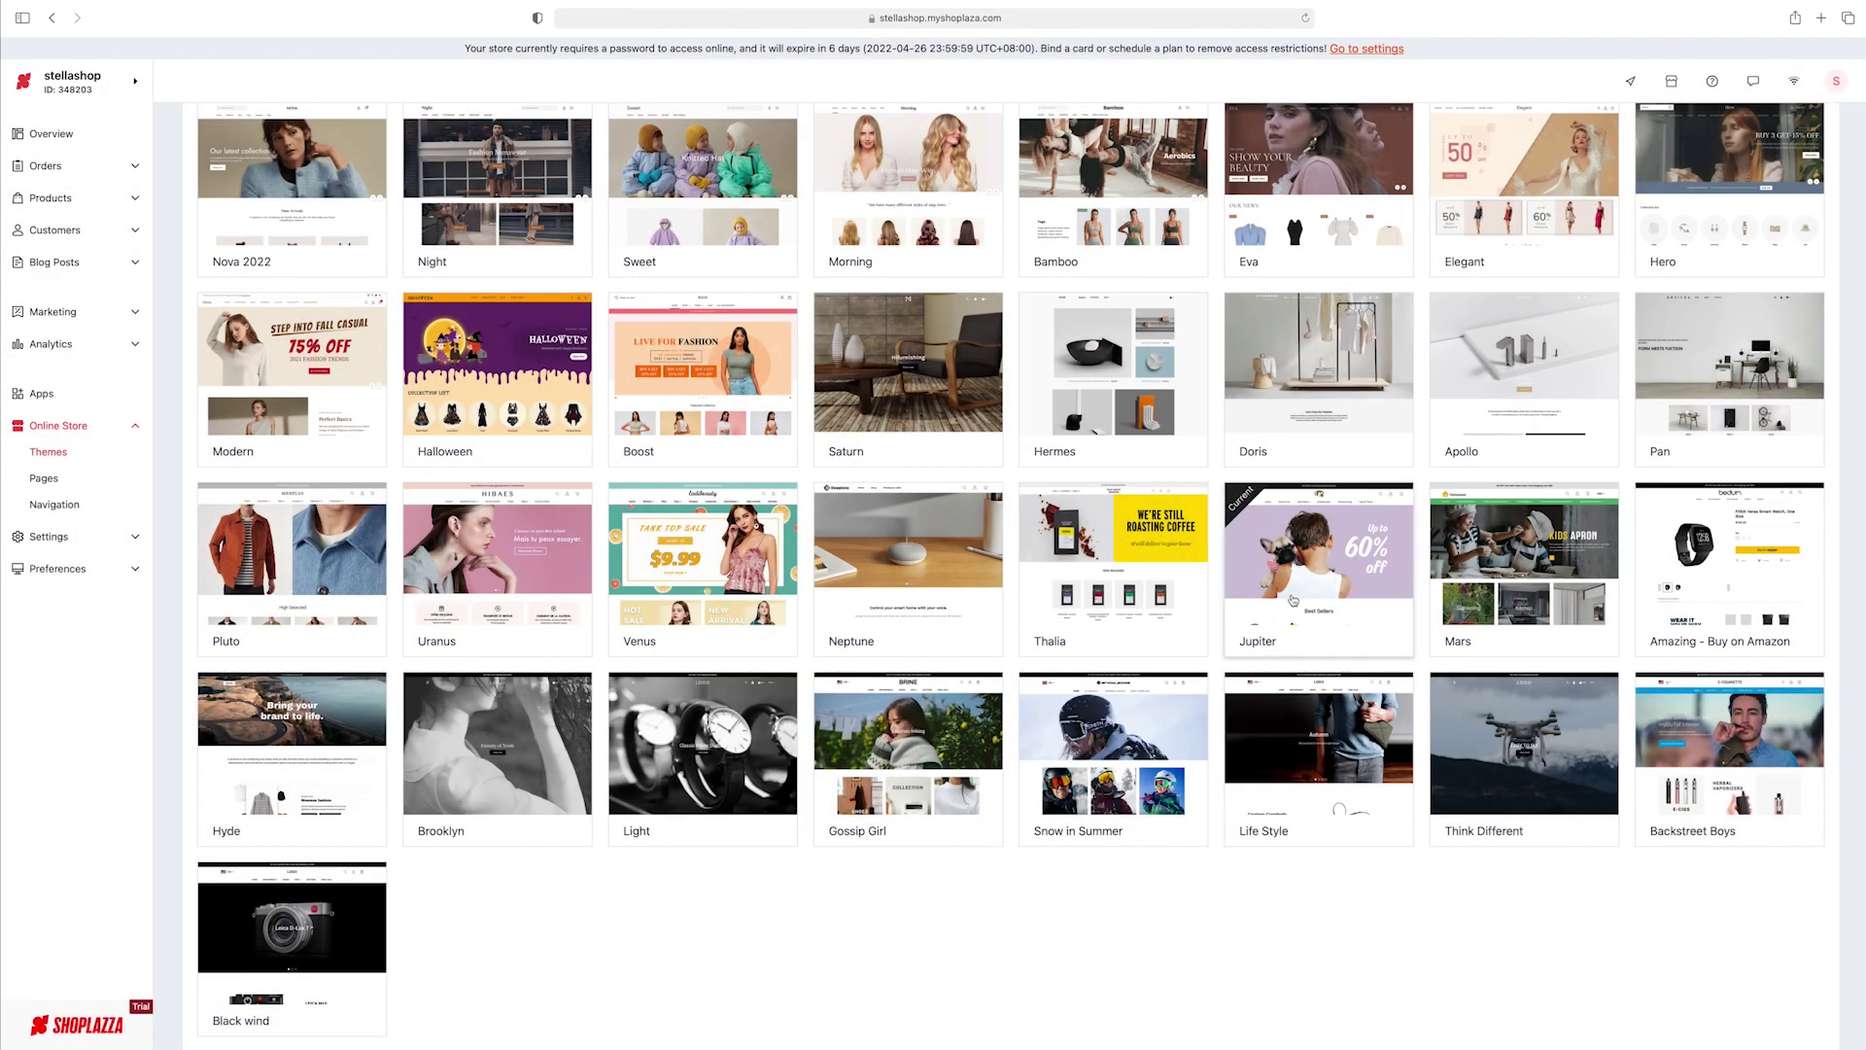
pyautogui.scroll(-1, 1284, 600)
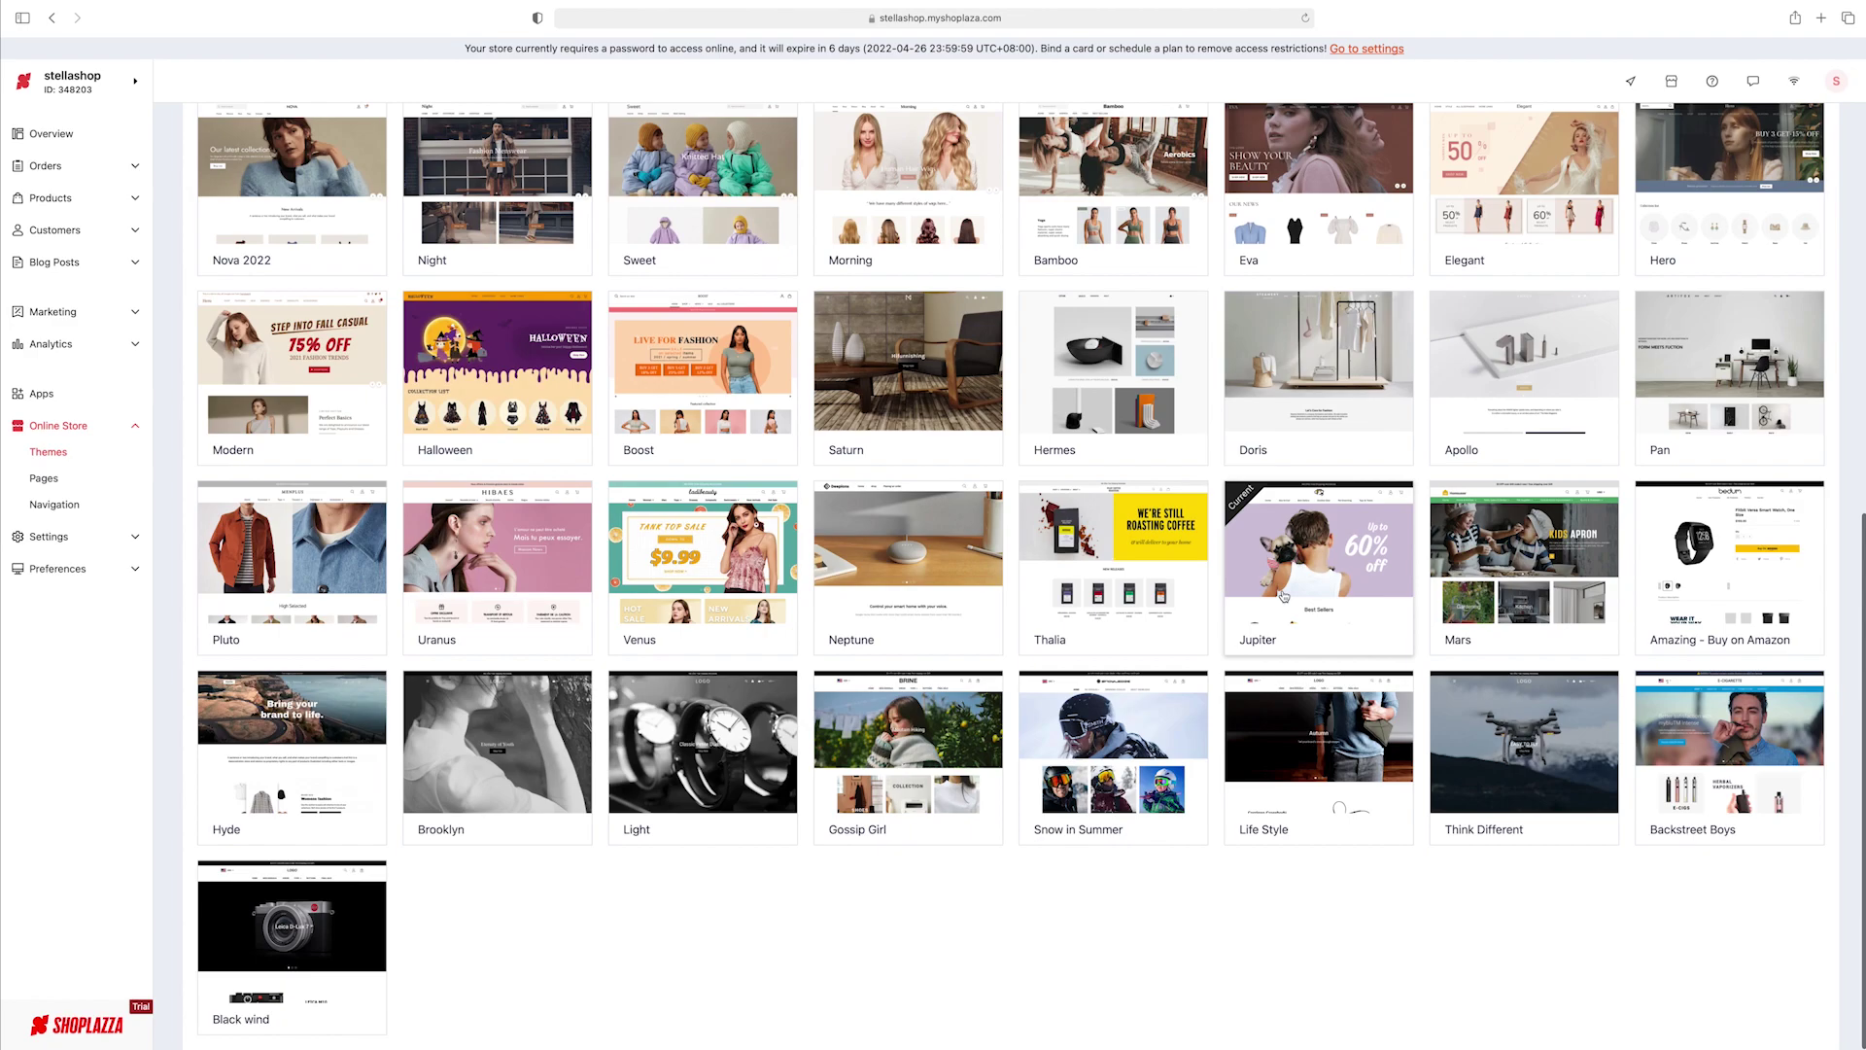
pyautogui.click(1283, 595)
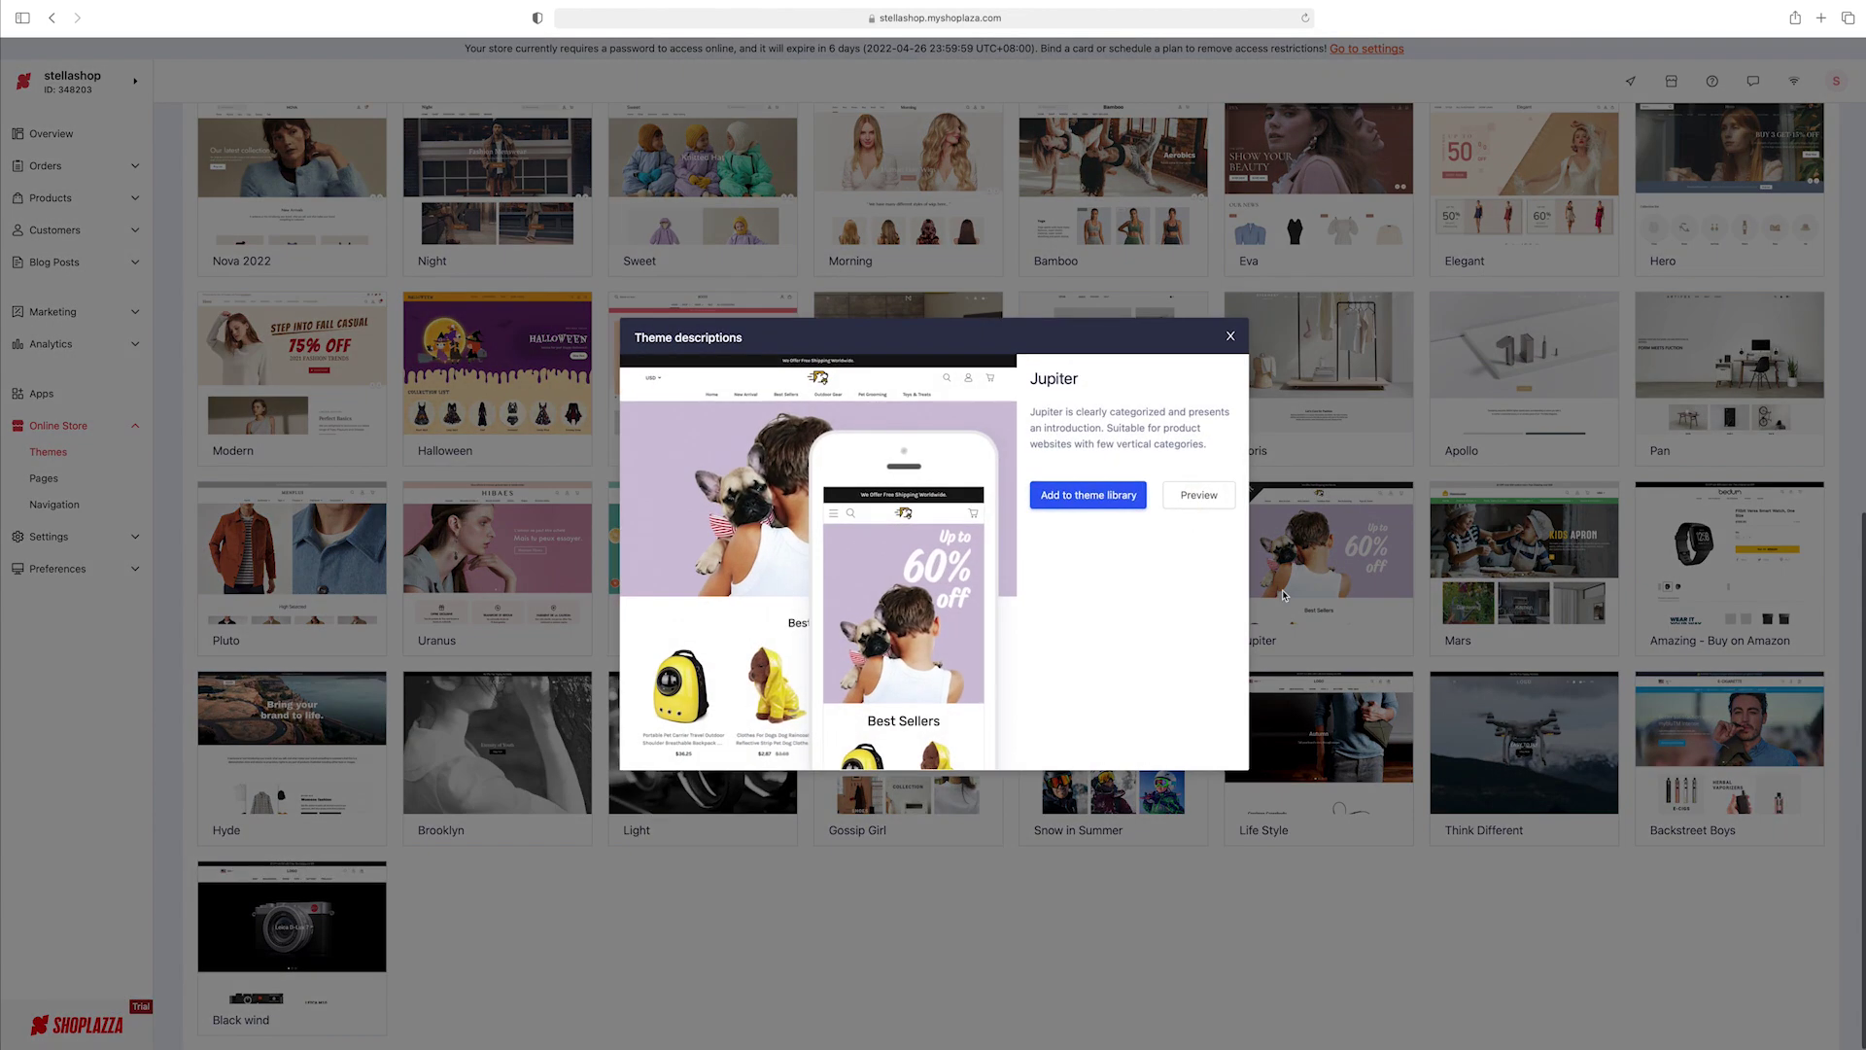
pyautogui.click(1081, 500)
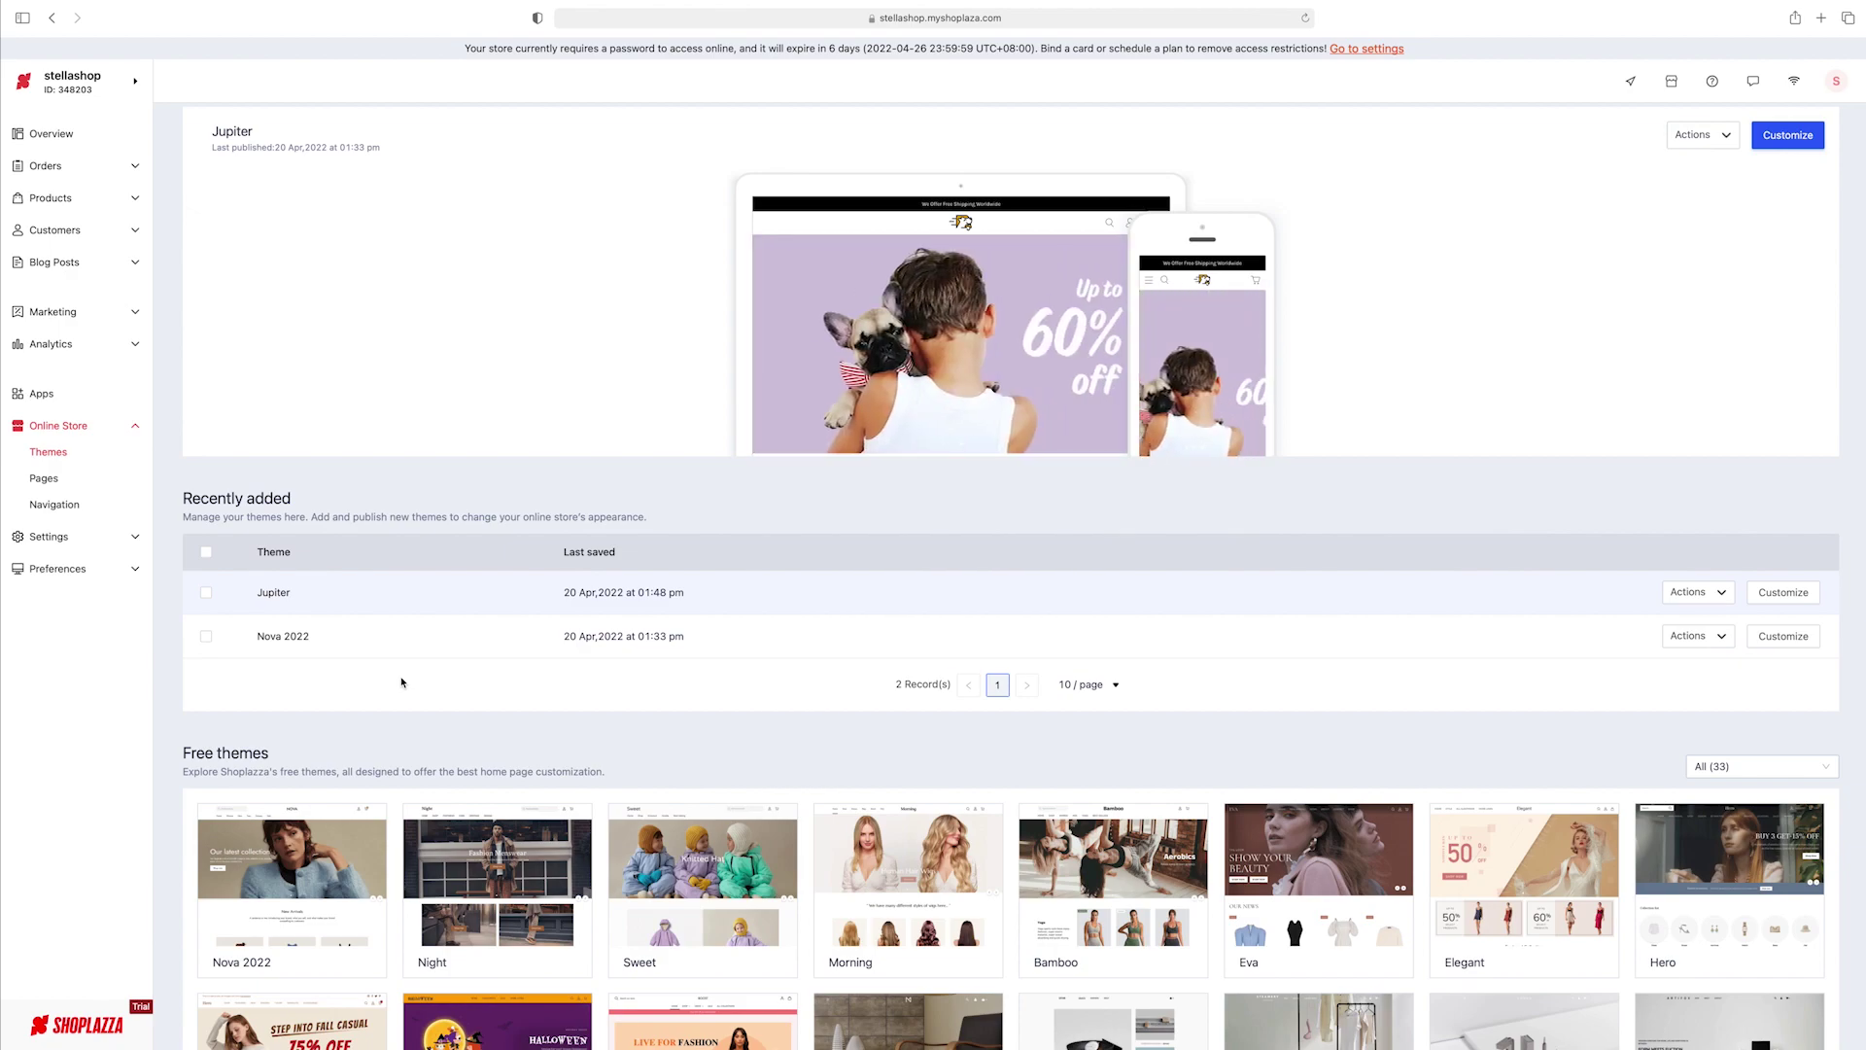
pyautogui.click(1718, 593)
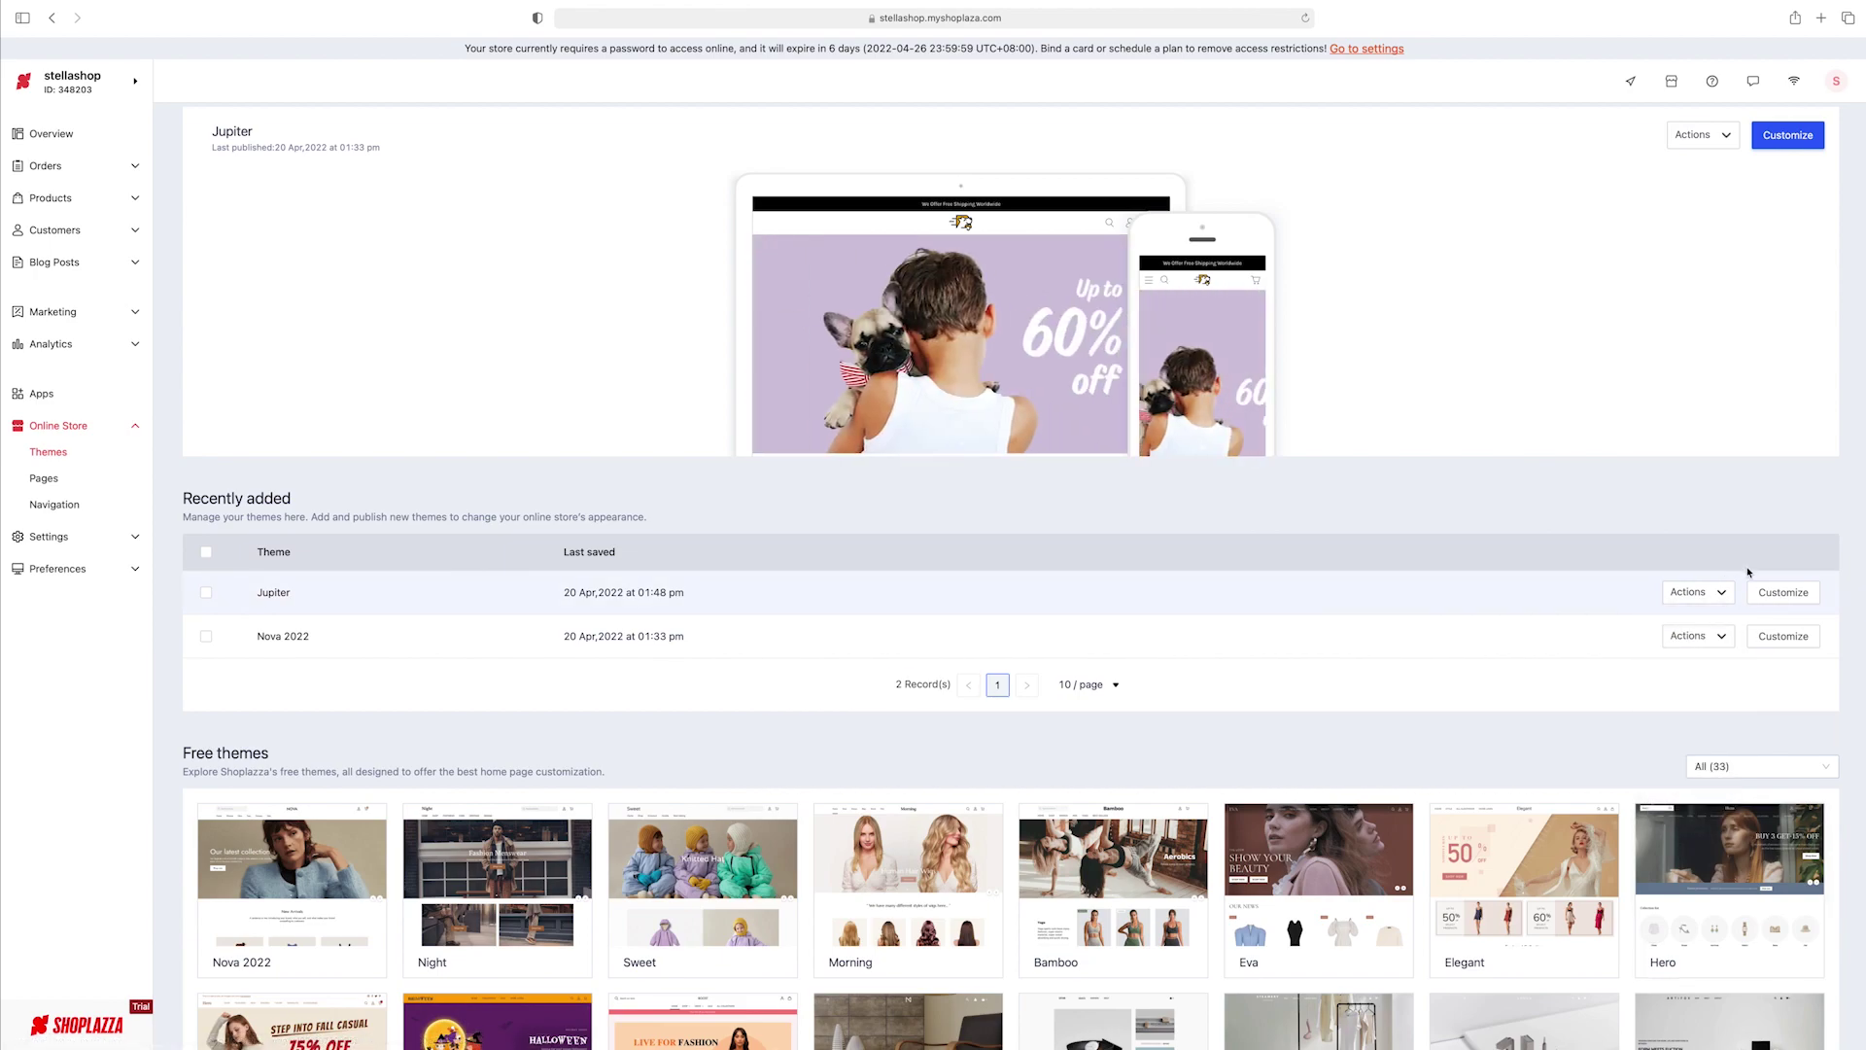
# - Customize Jupiter and scroll its Home page preview down to the footer and back
pyautogui.click(1781, 592)
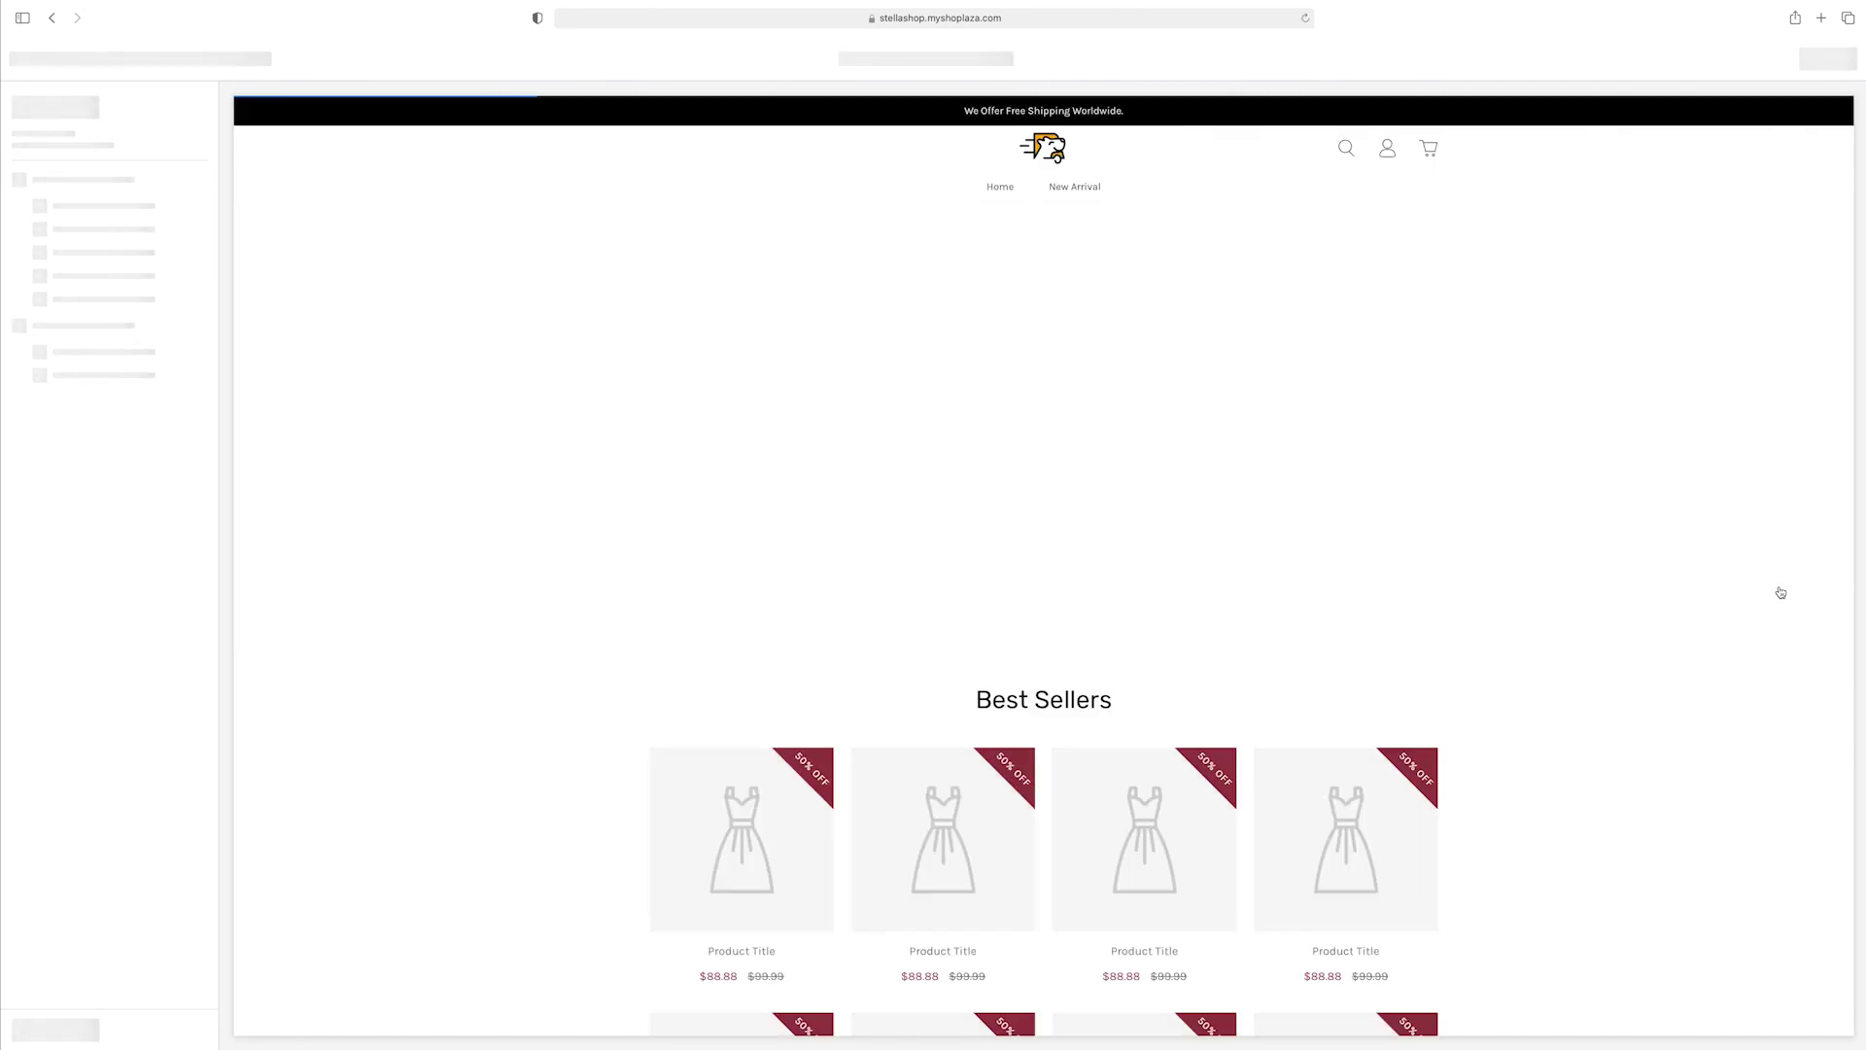
pyautogui.scroll(-15, 1781, 592)
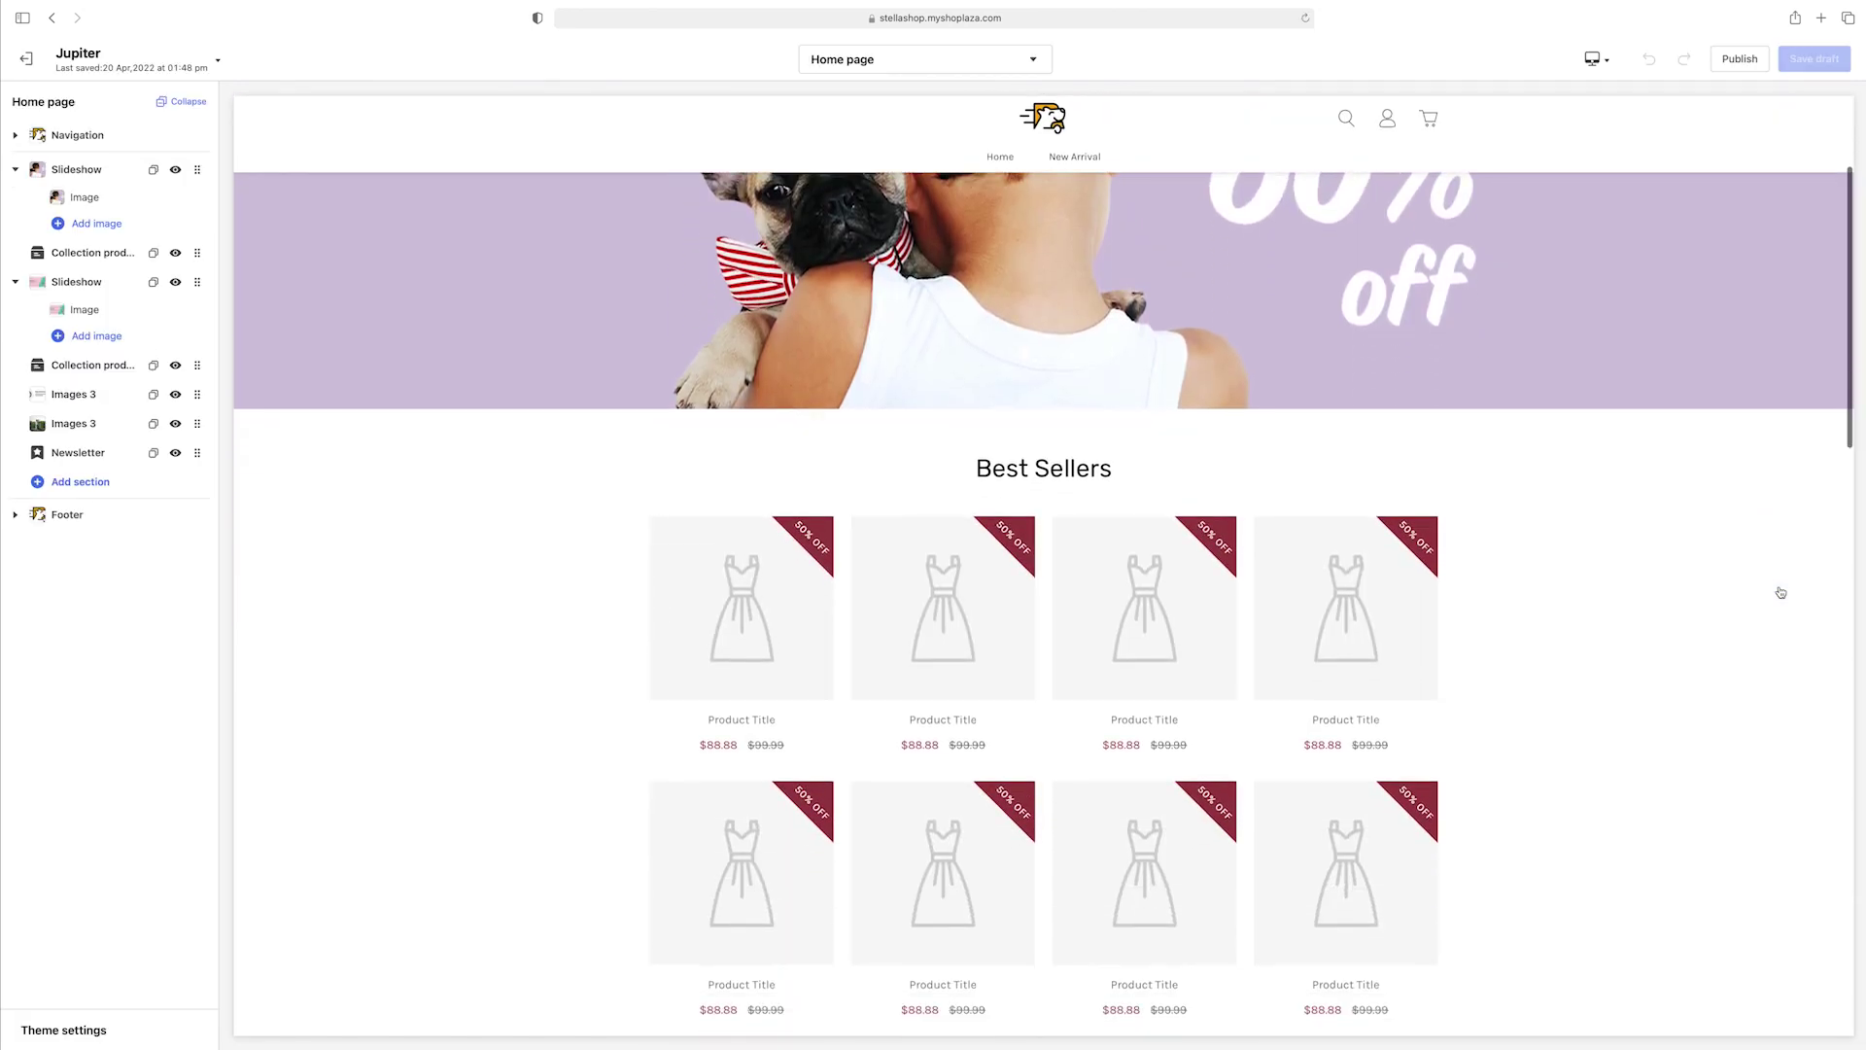
pyautogui.scroll(-10, 1781, 592)
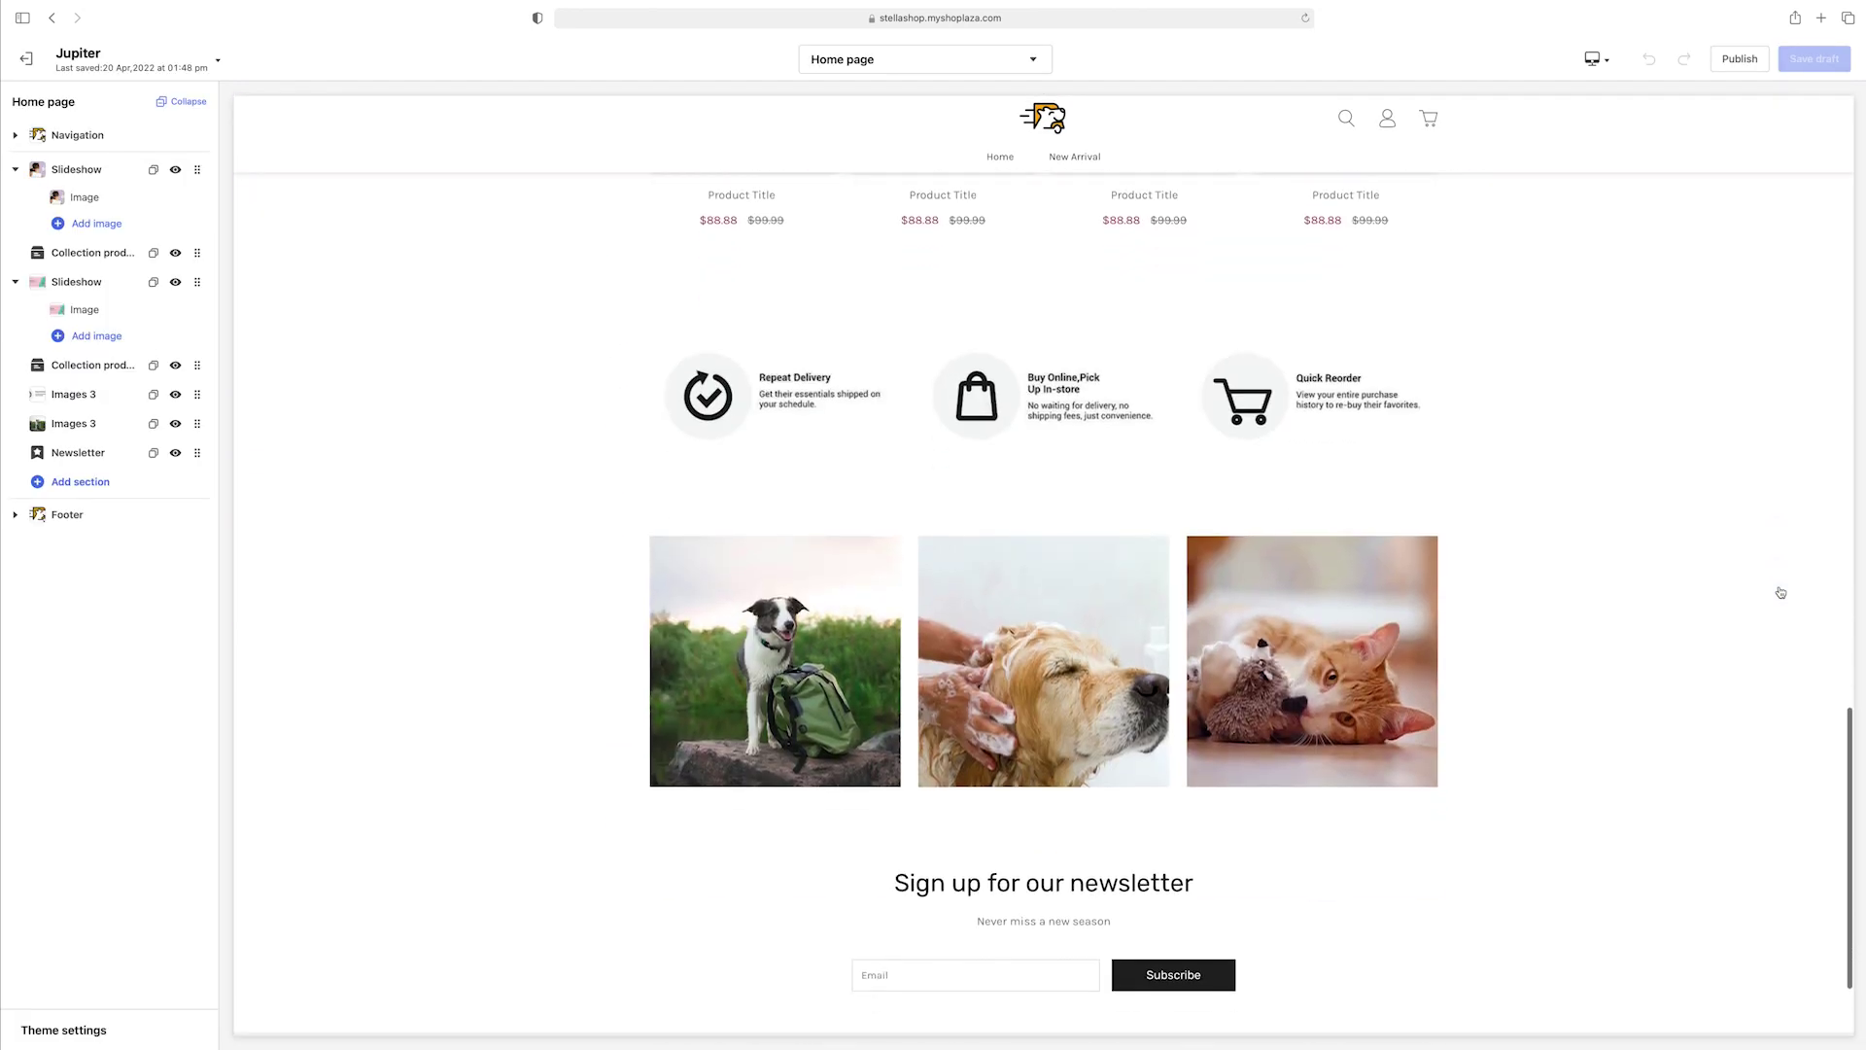
pyautogui.scroll(10, 1780, 592)
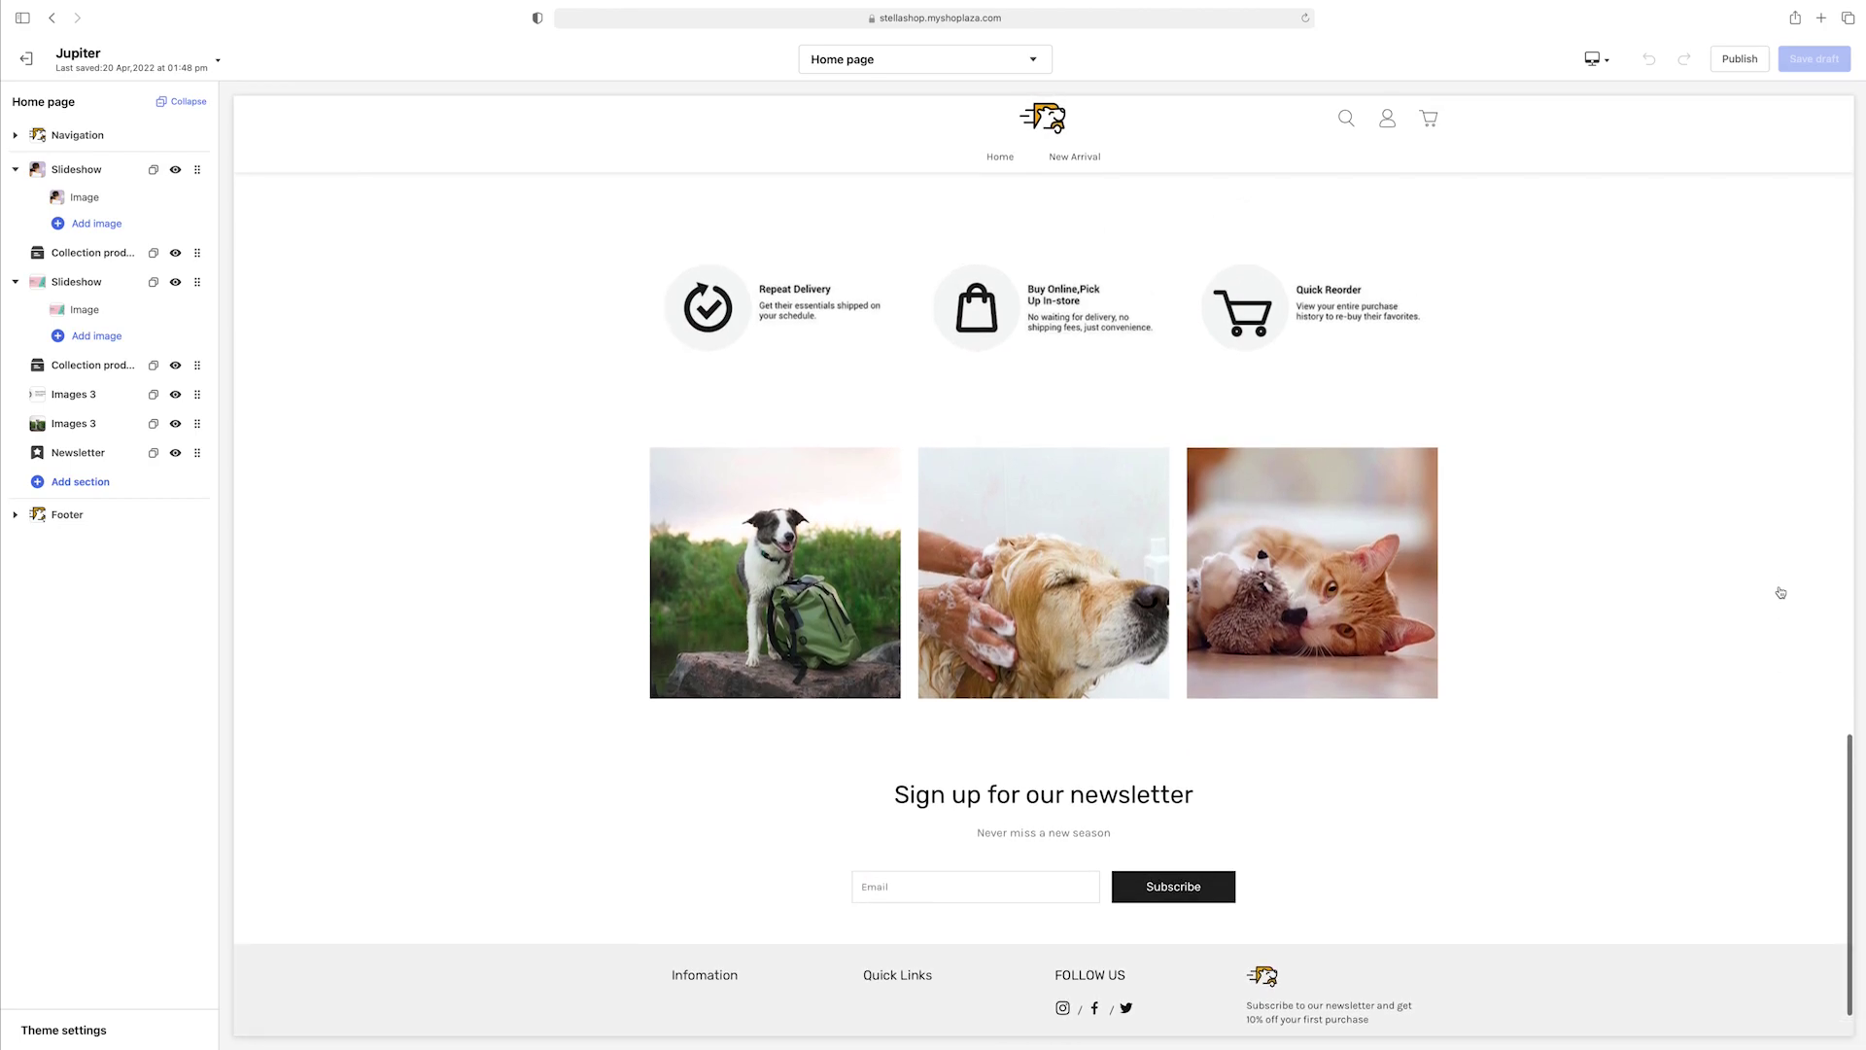
pyautogui.scroll(10, 1781, 592)
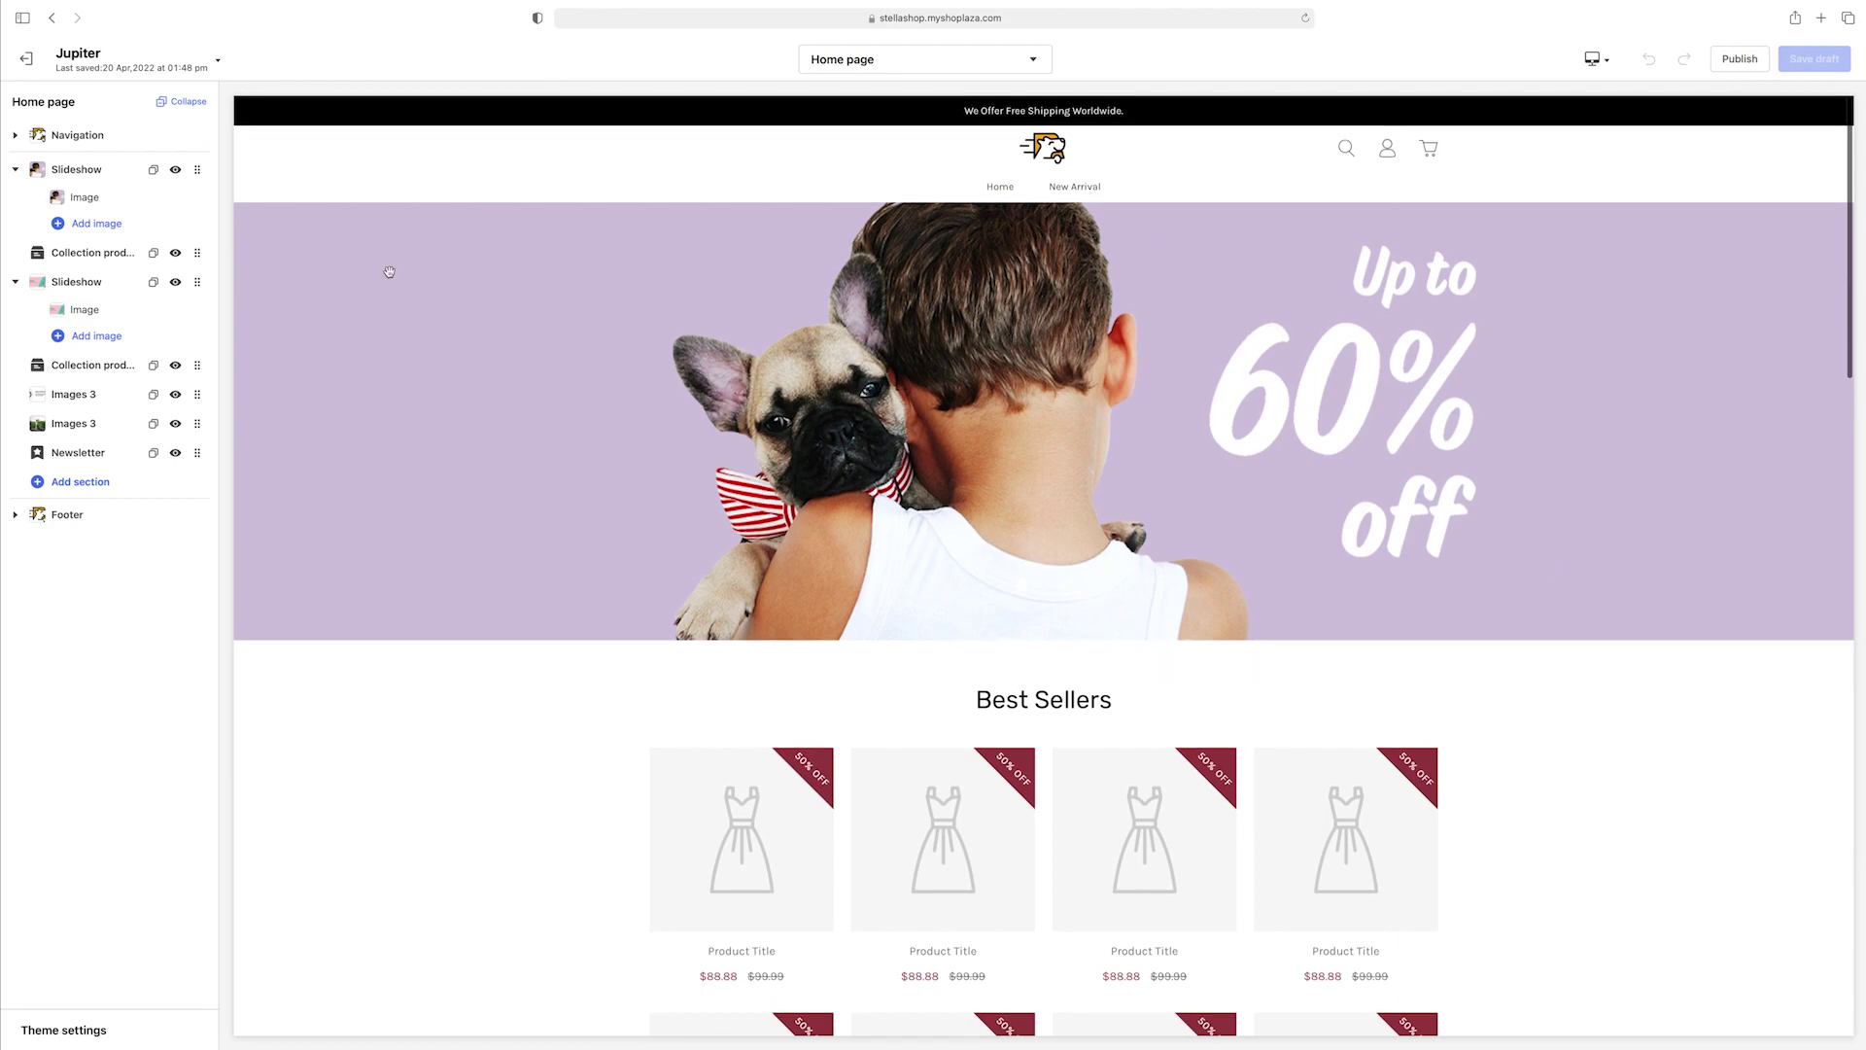
# - Delete the trailing period from the header's announcement text
pyautogui.click(78, 136)
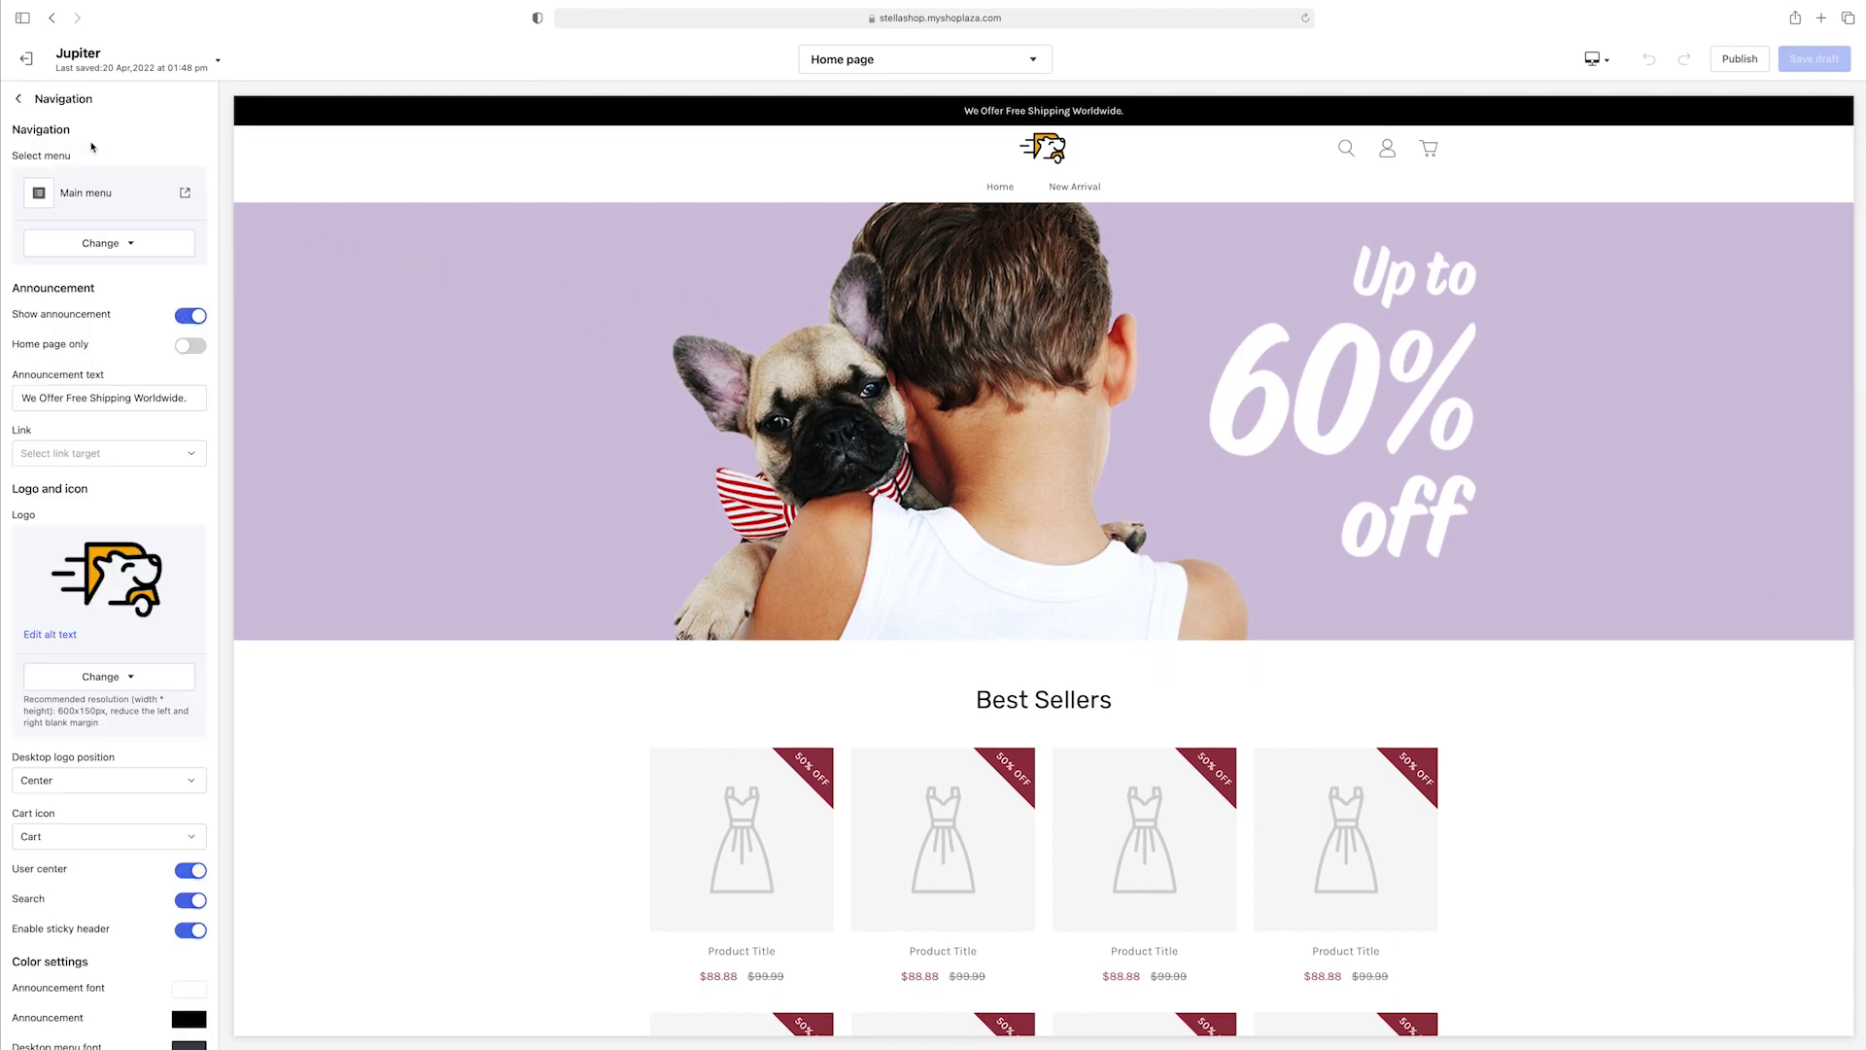
pyautogui.scroll(-2, 127, 243)
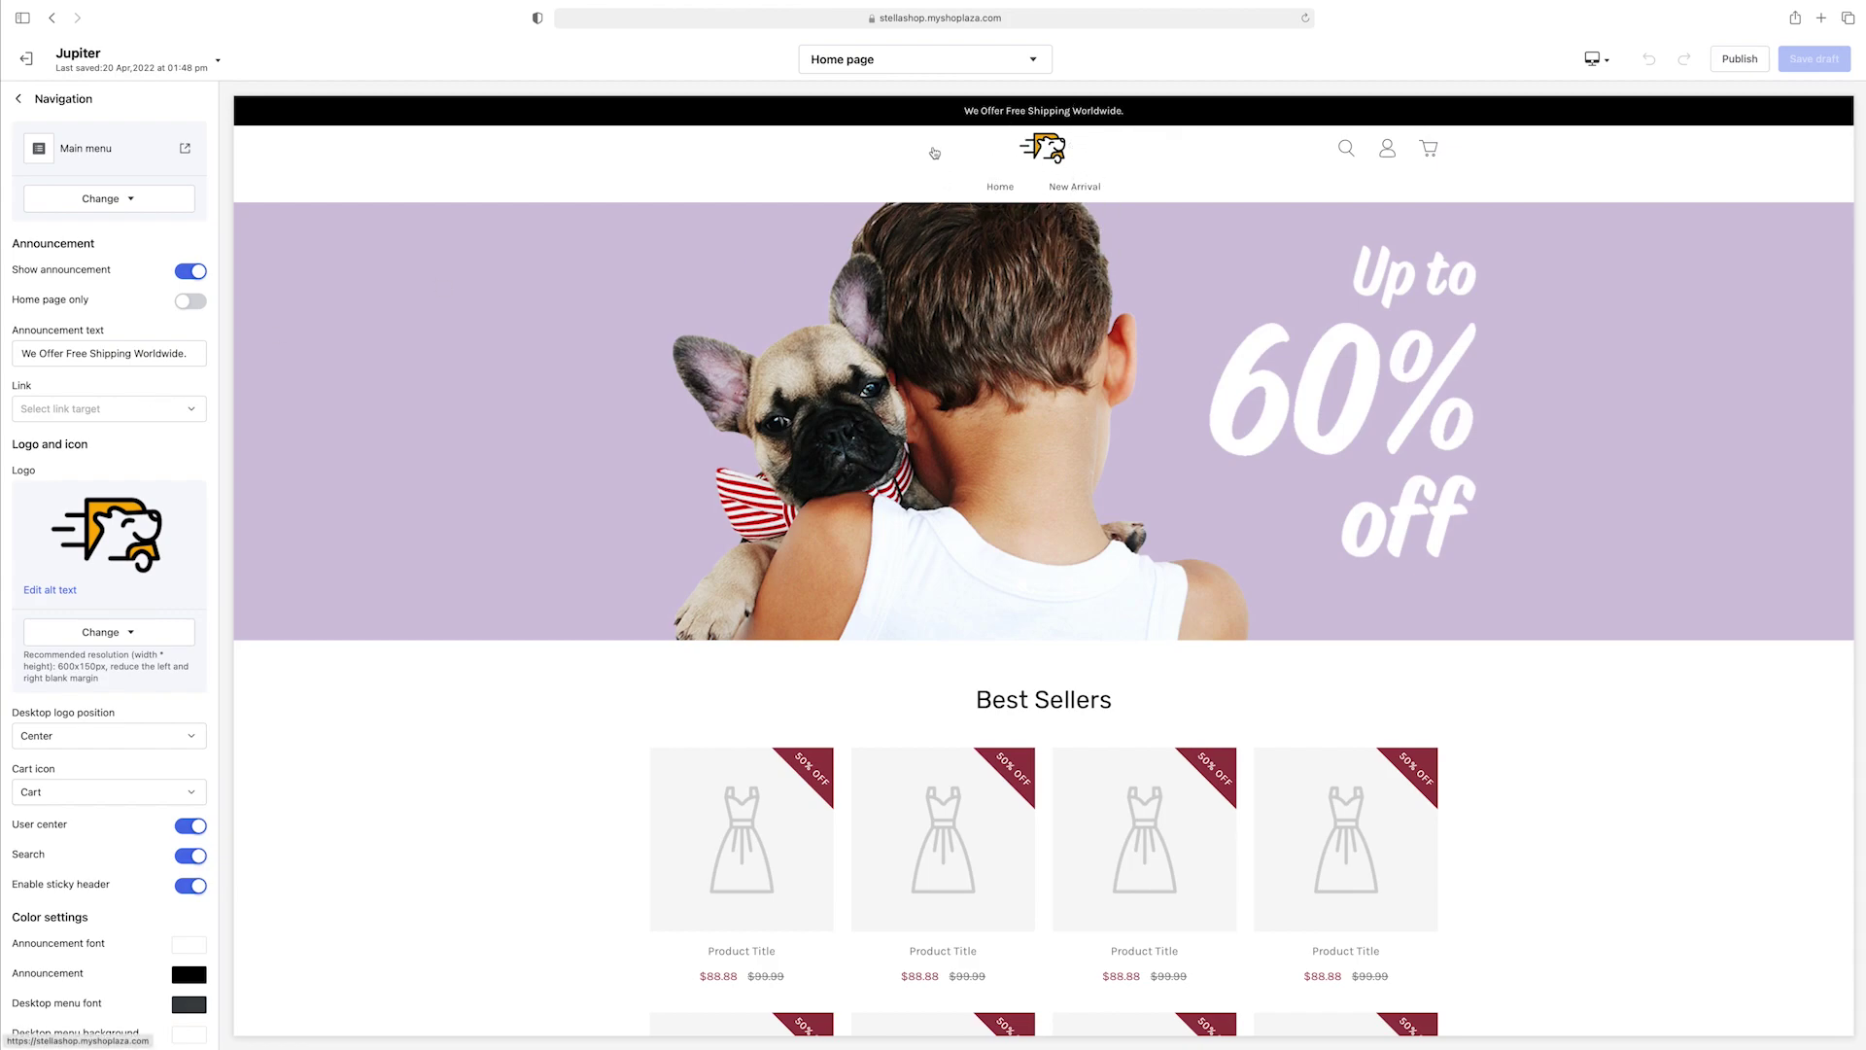
pyautogui.click(203, 356)
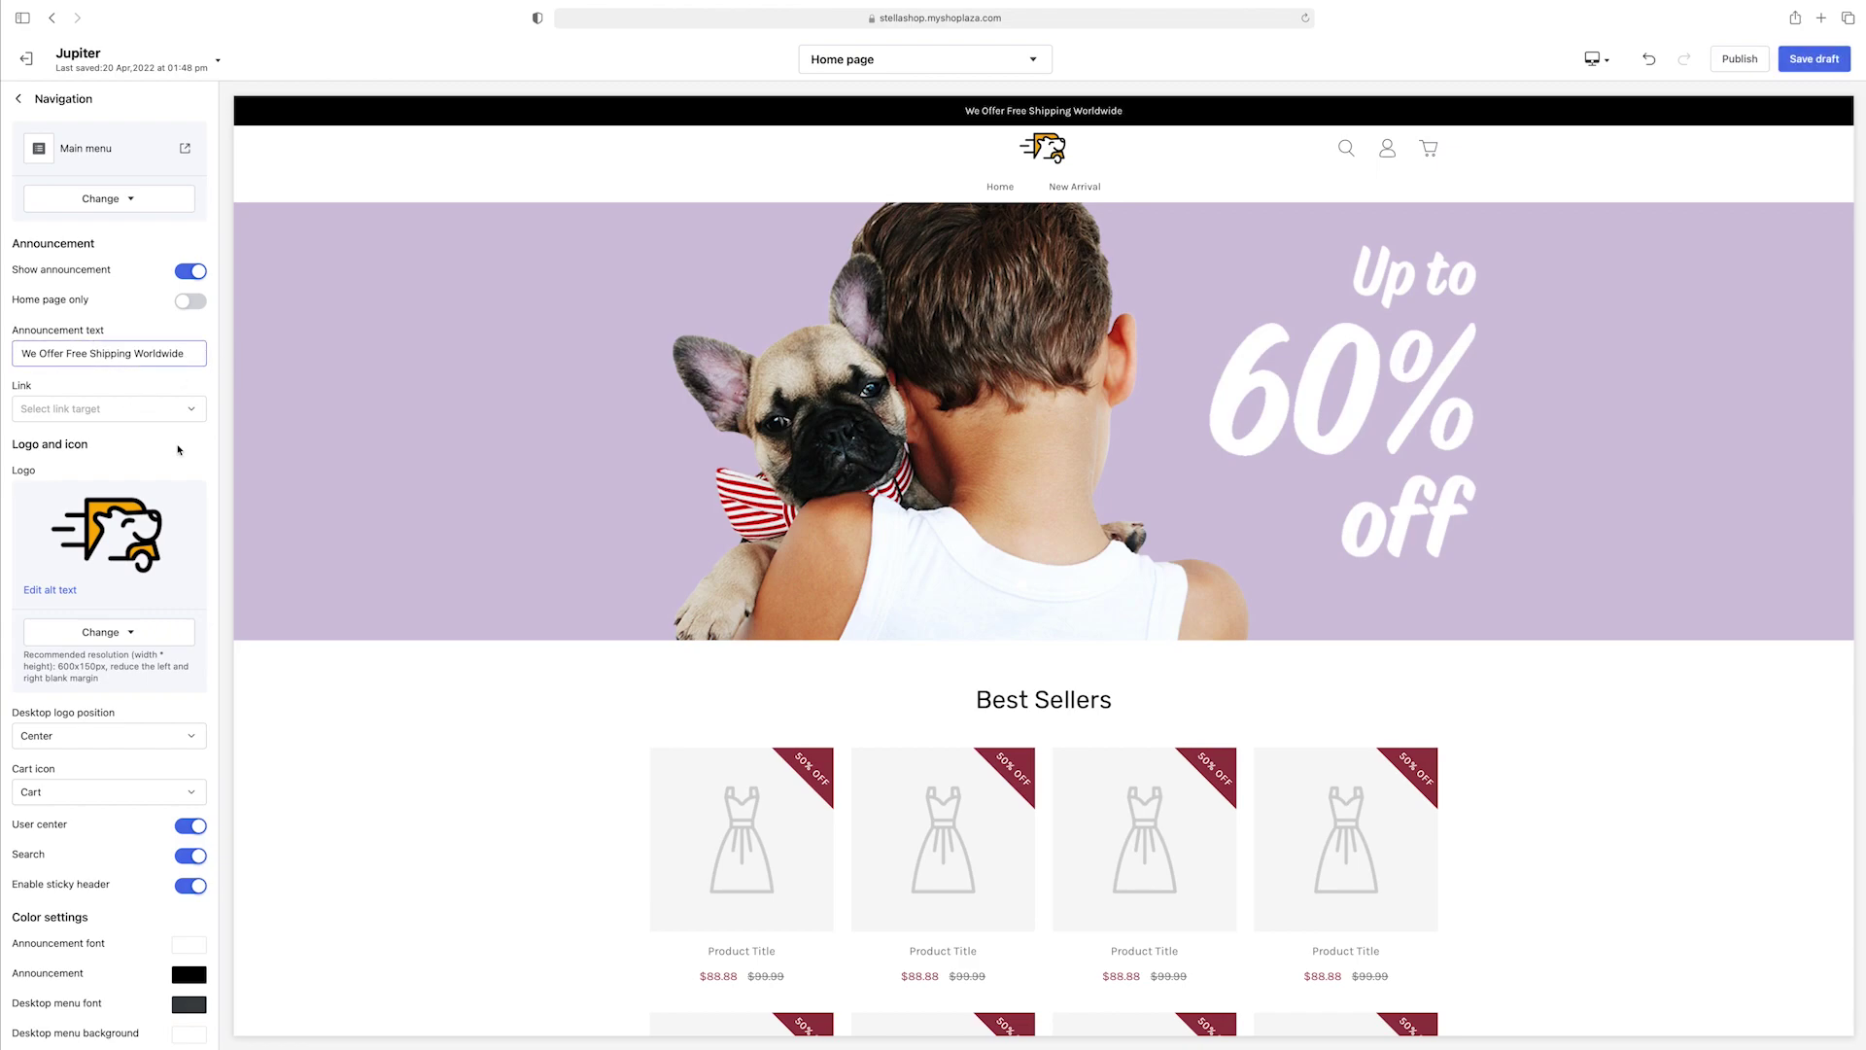
pyautogui.scroll(-1, 202, 386)
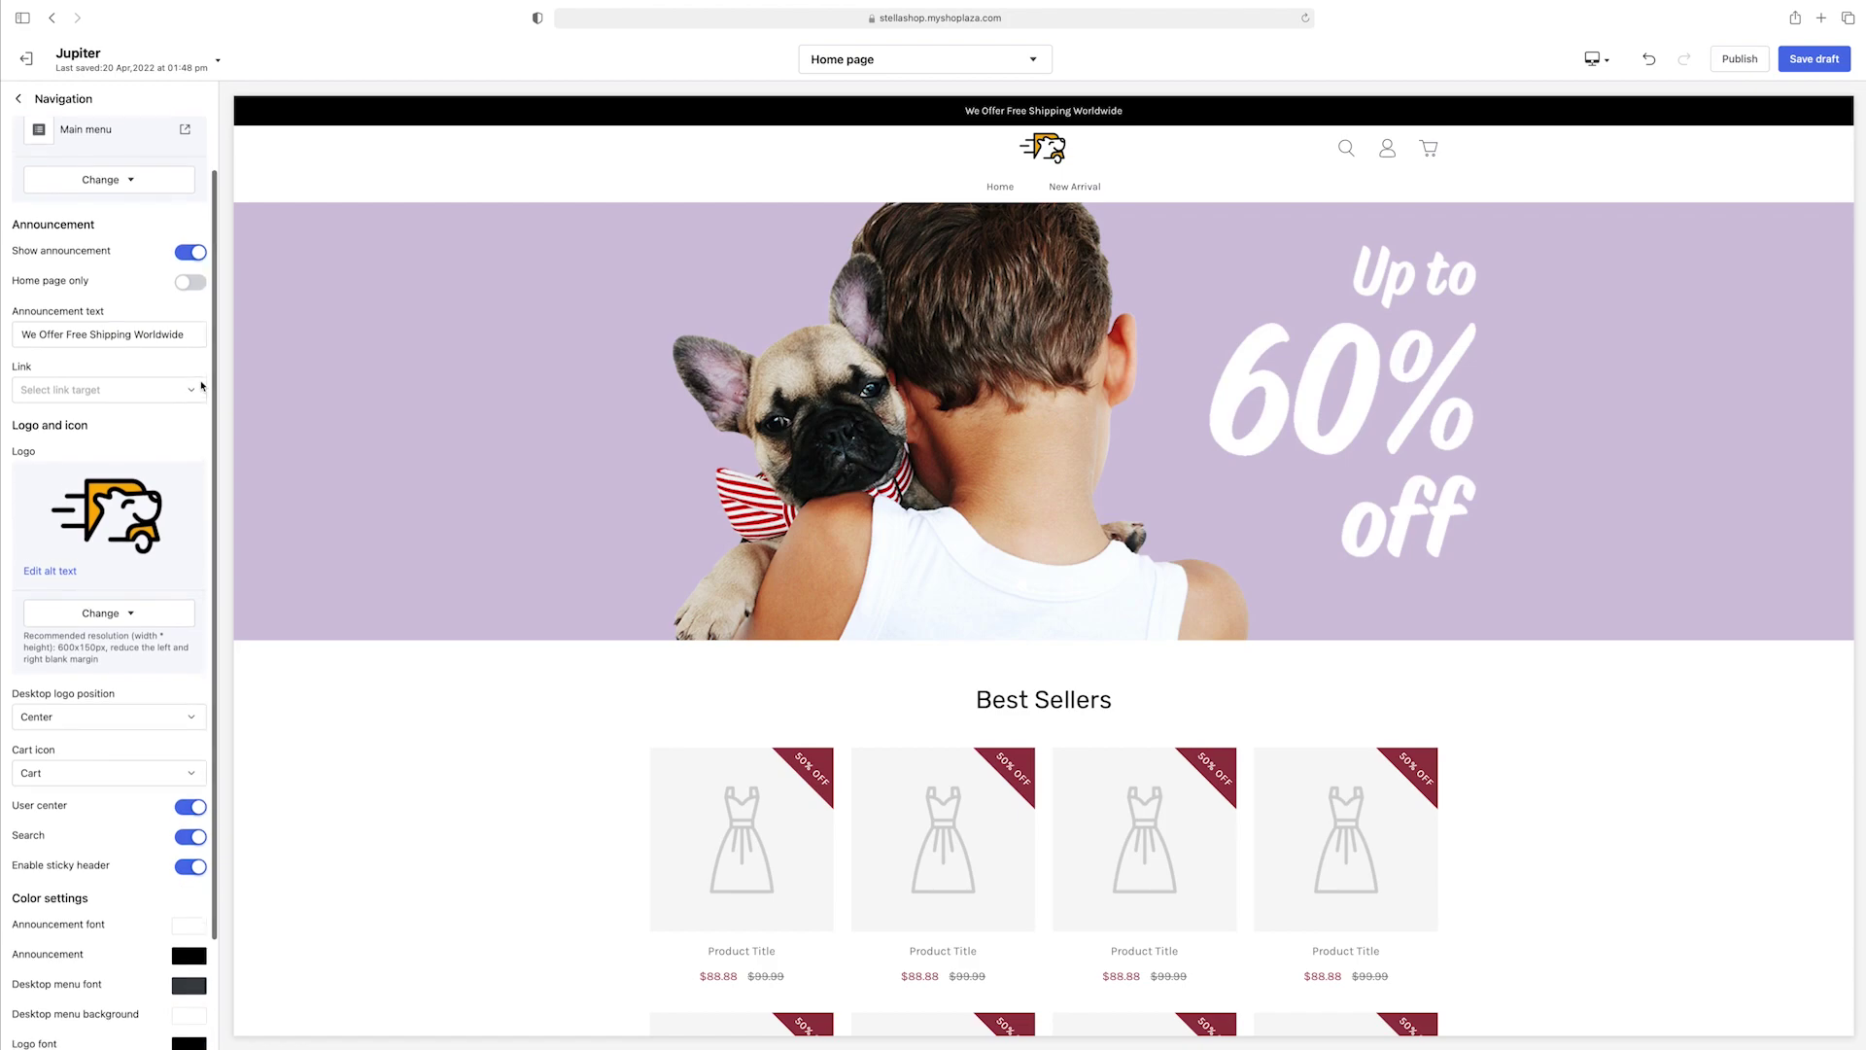
pyautogui.scroll(2, 202, 386)
# - Remove the main menu from the header, leaving the cart icon unchanged after trying Bag
pyautogui.click(105, 243)
pyautogui.click(87, 305)
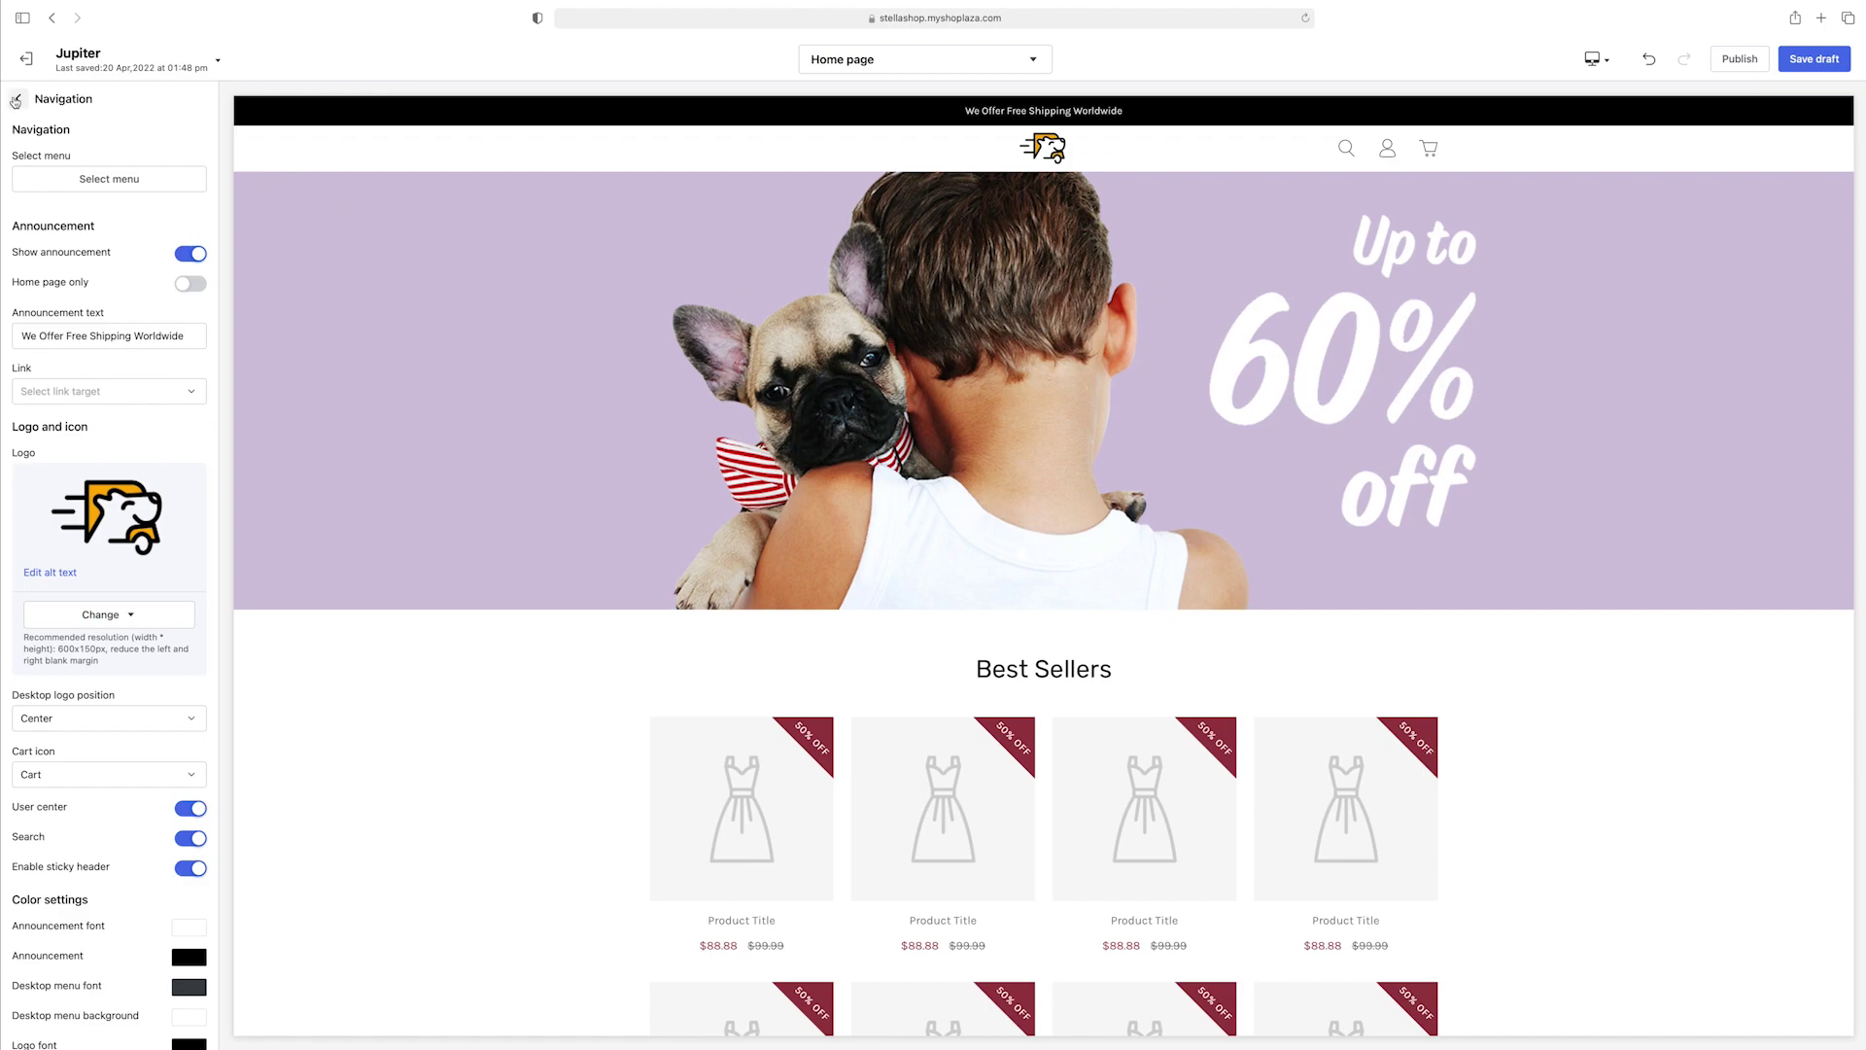
pyautogui.scroll(-3, 58, 359)
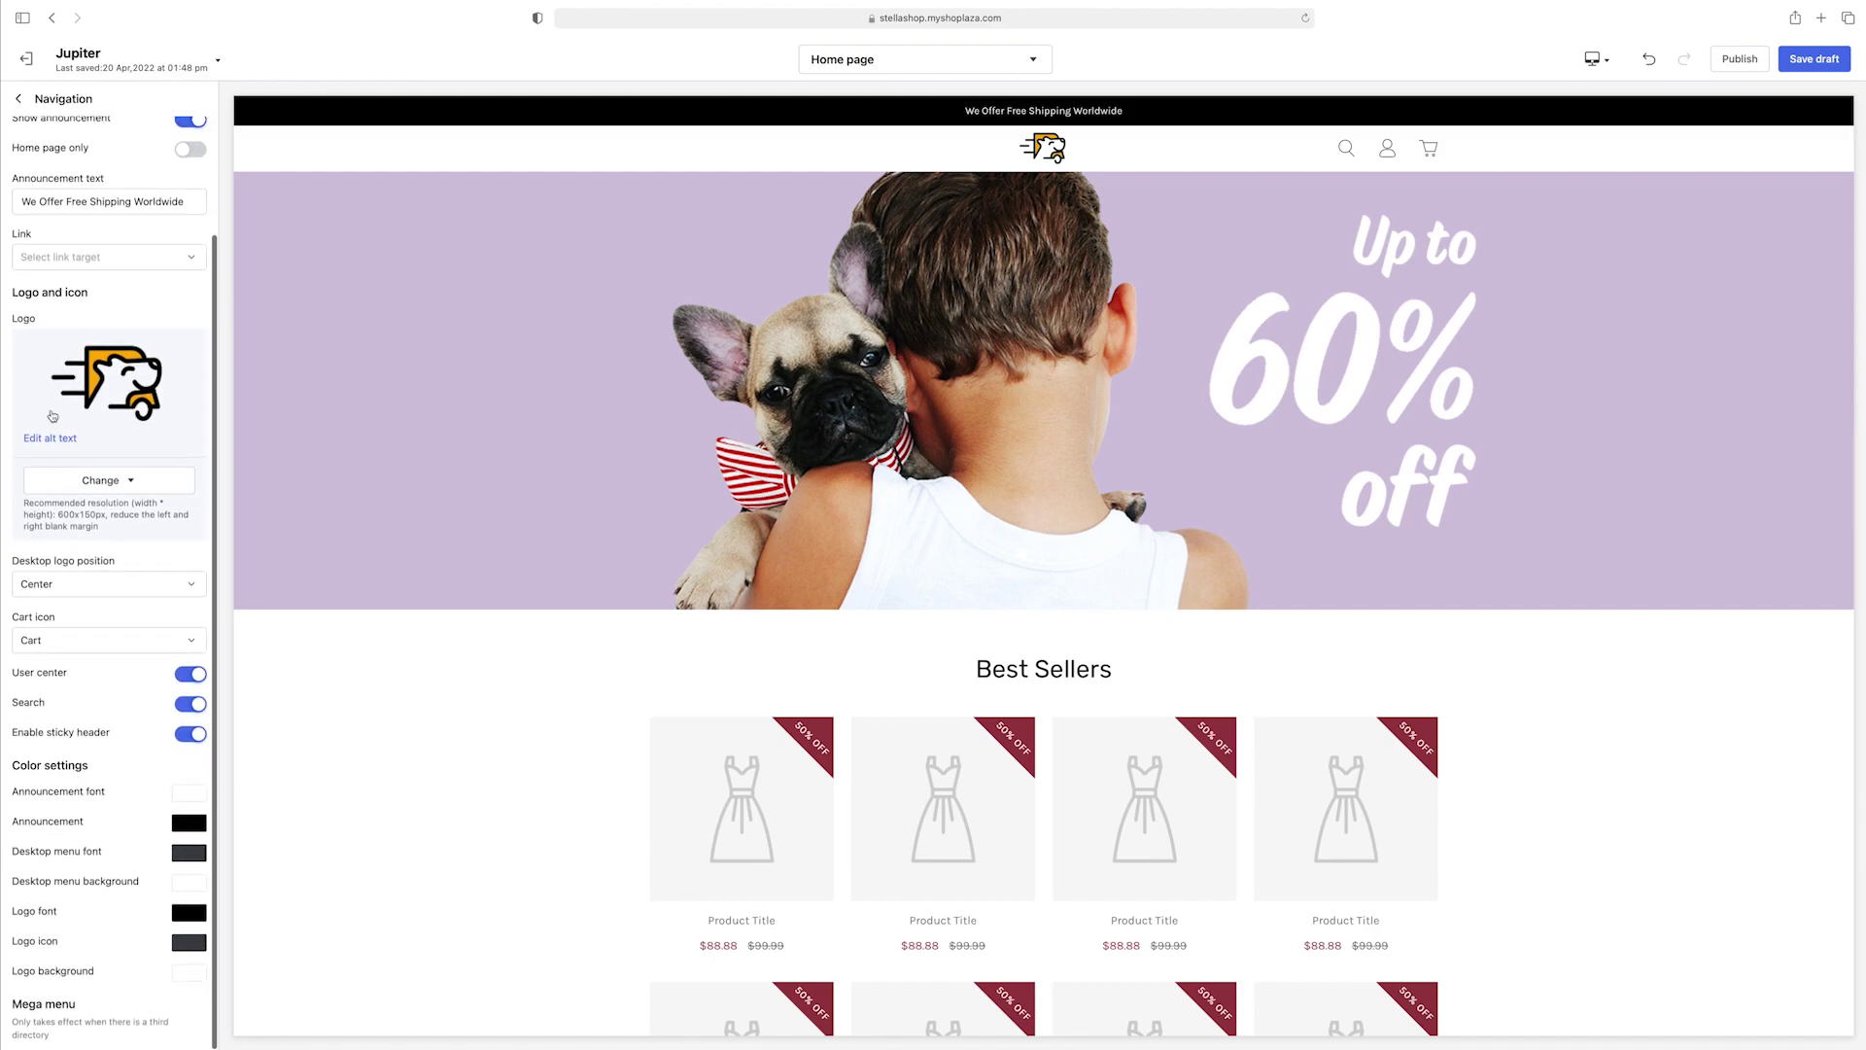
pyautogui.click(60, 654)
pyautogui.click(33, 700)
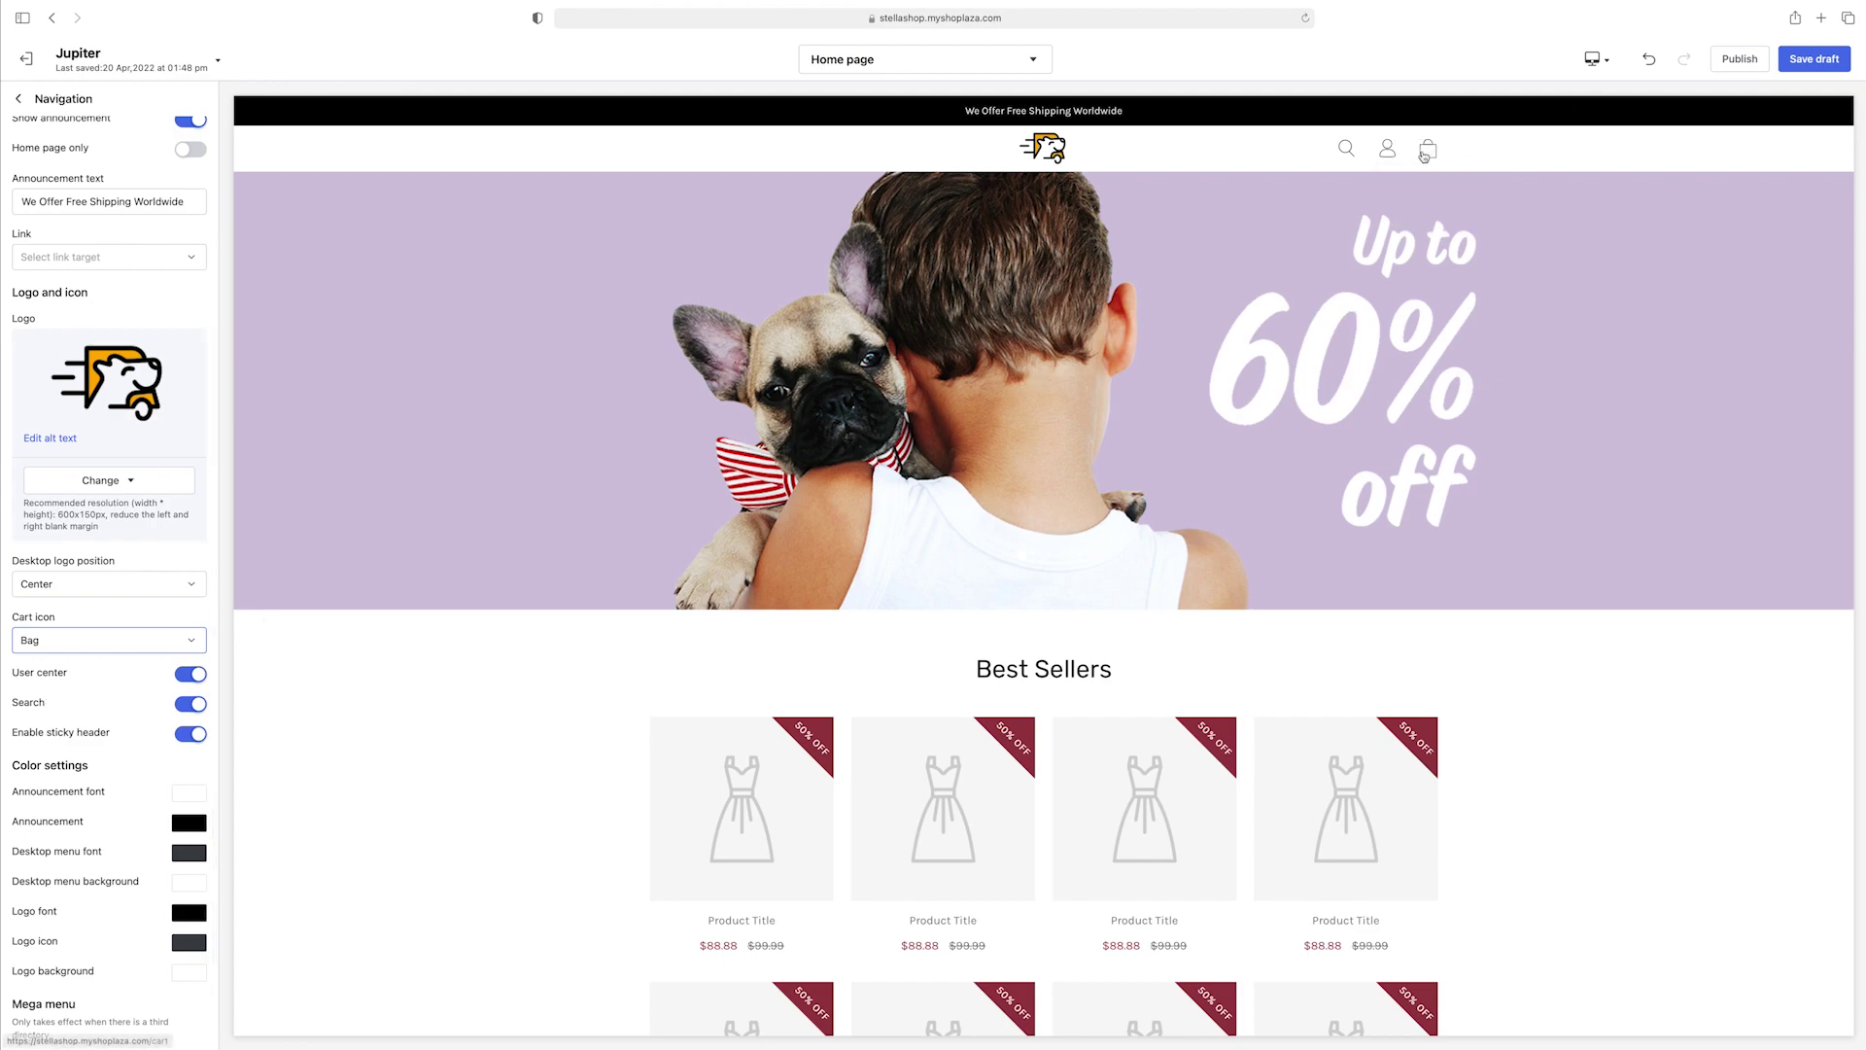
pyautogui.press('super+z')
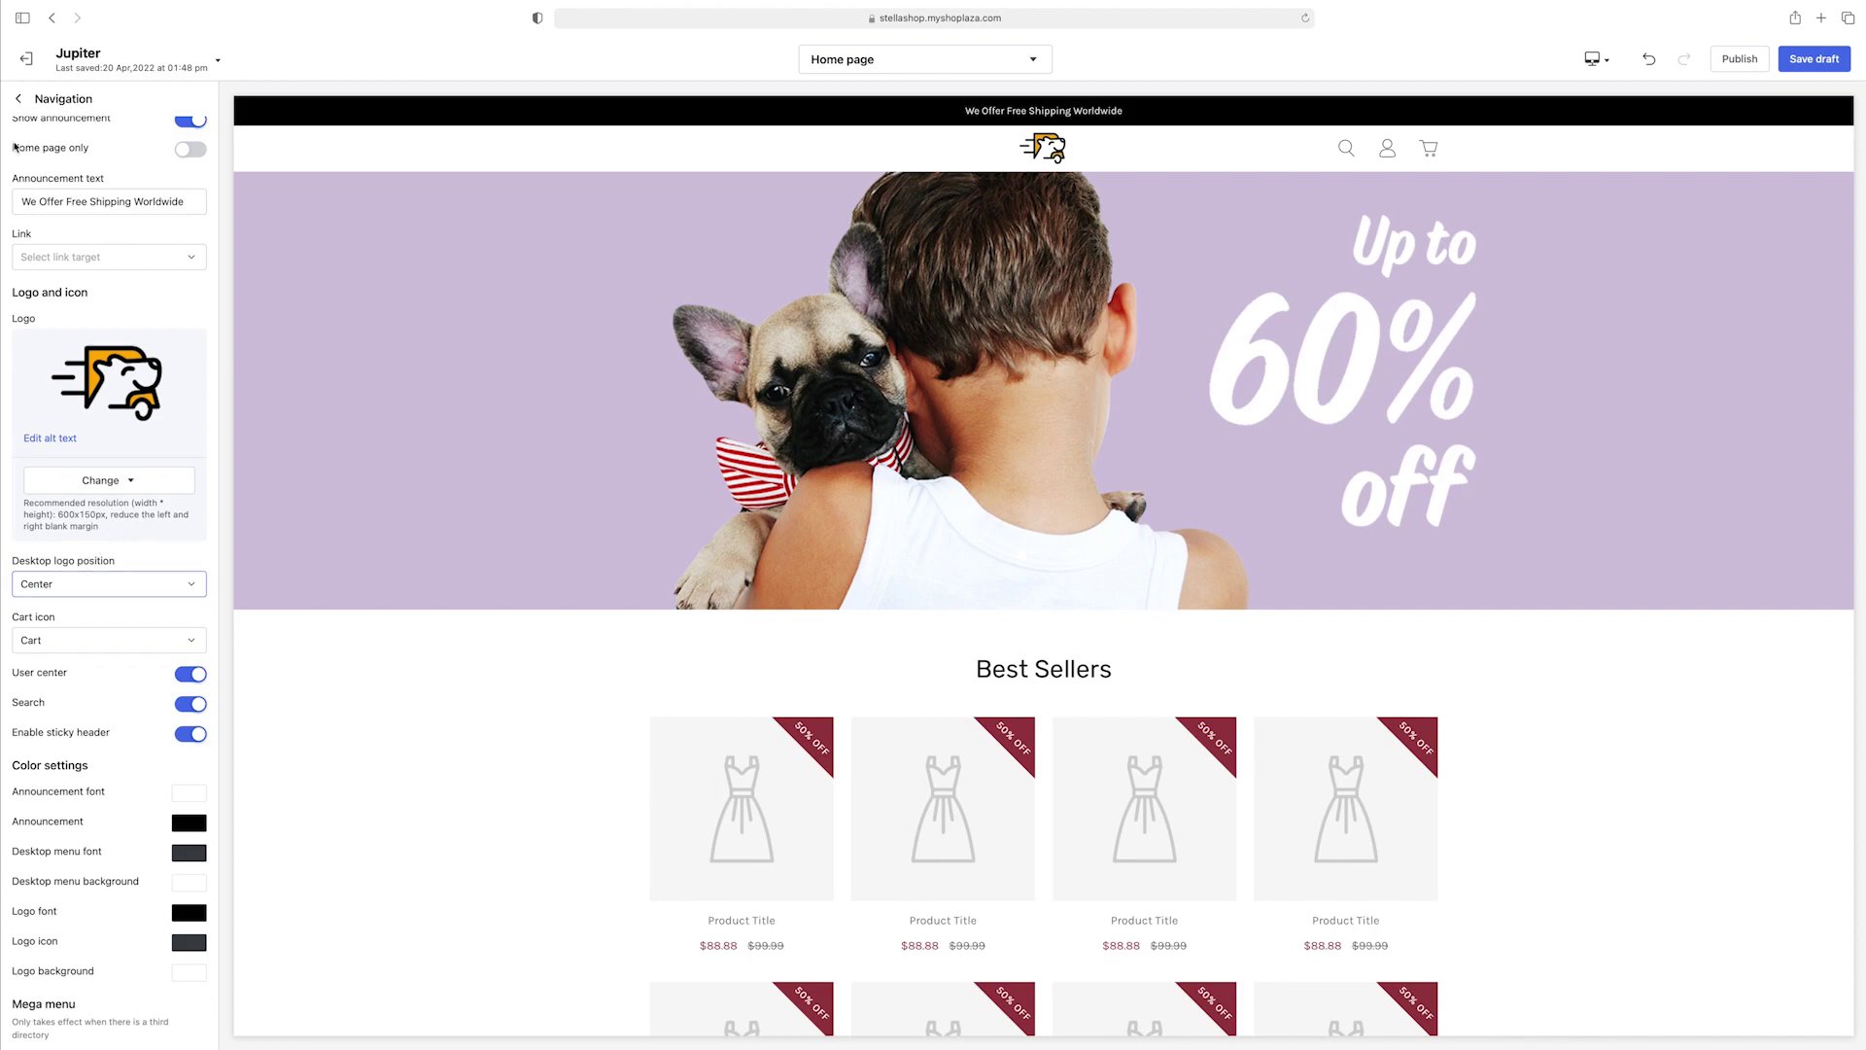
pyautogui.click(19, 99)
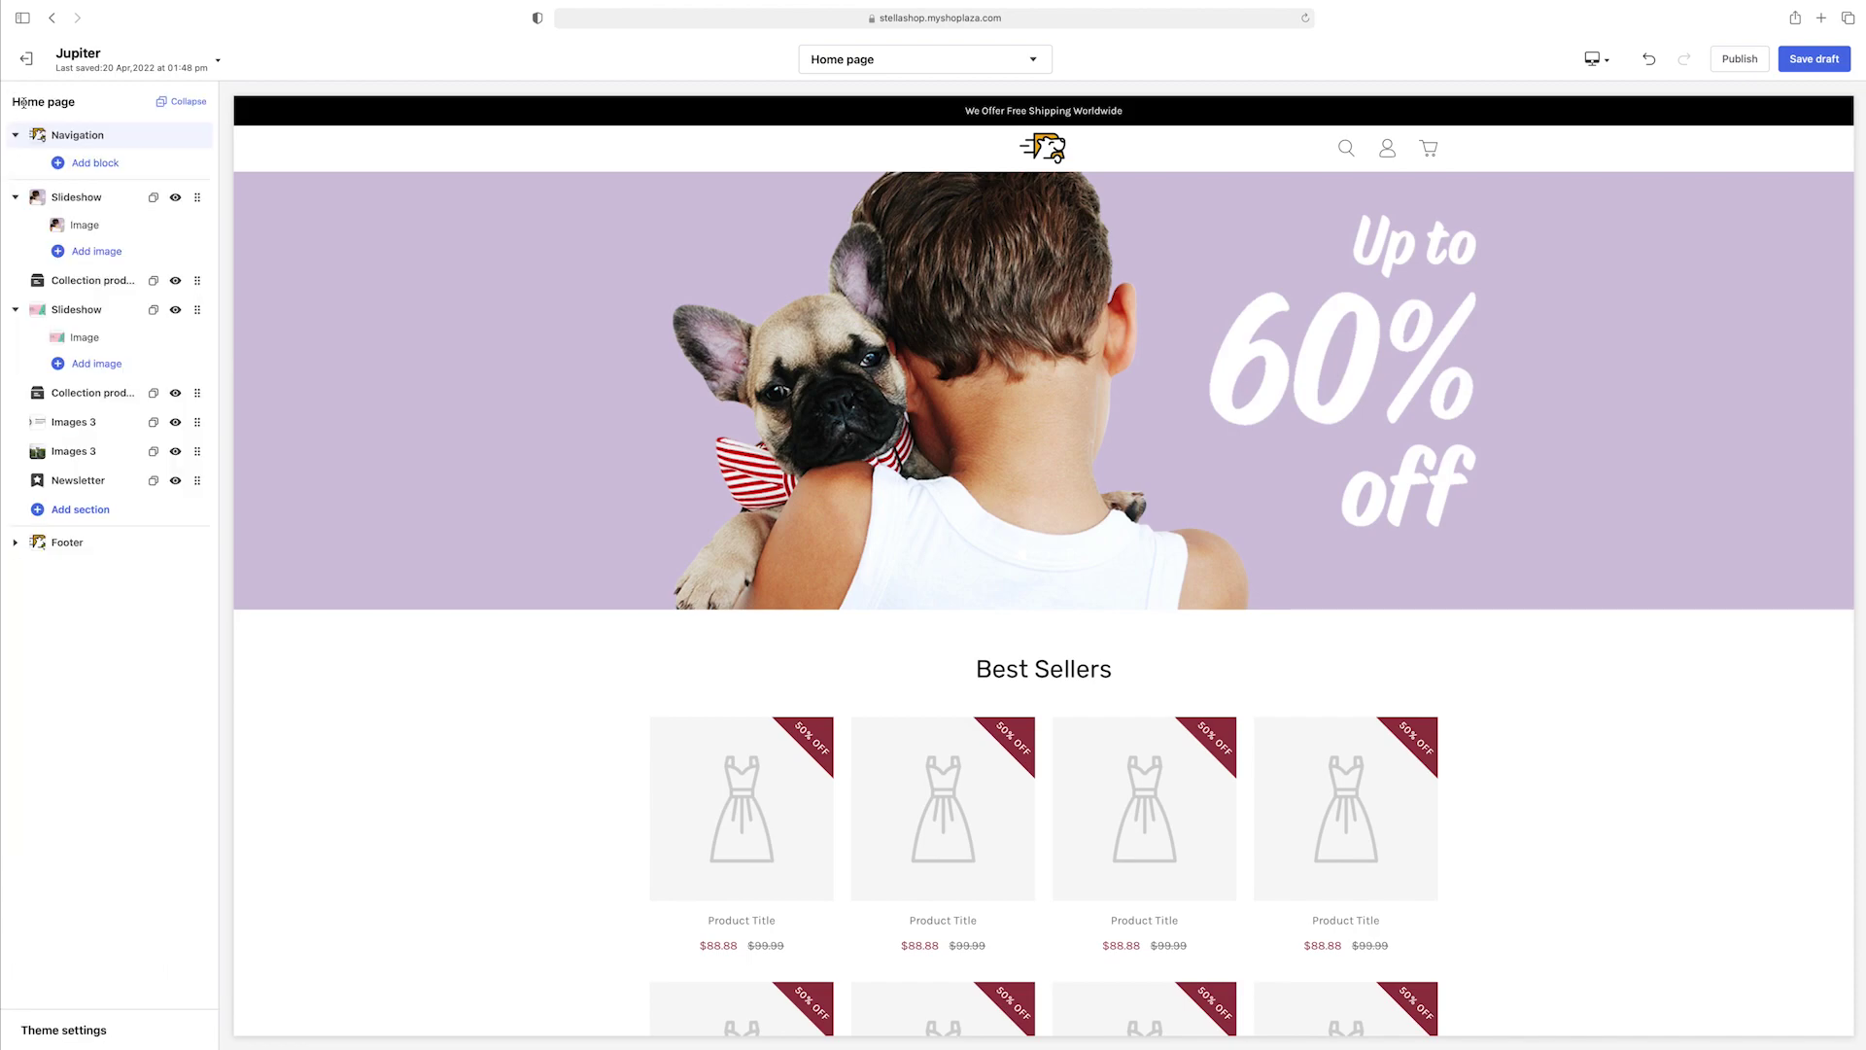
# - Add two Image Slides to the first Slideshow with the original image moved between them
pyautogui.click(95, 252)
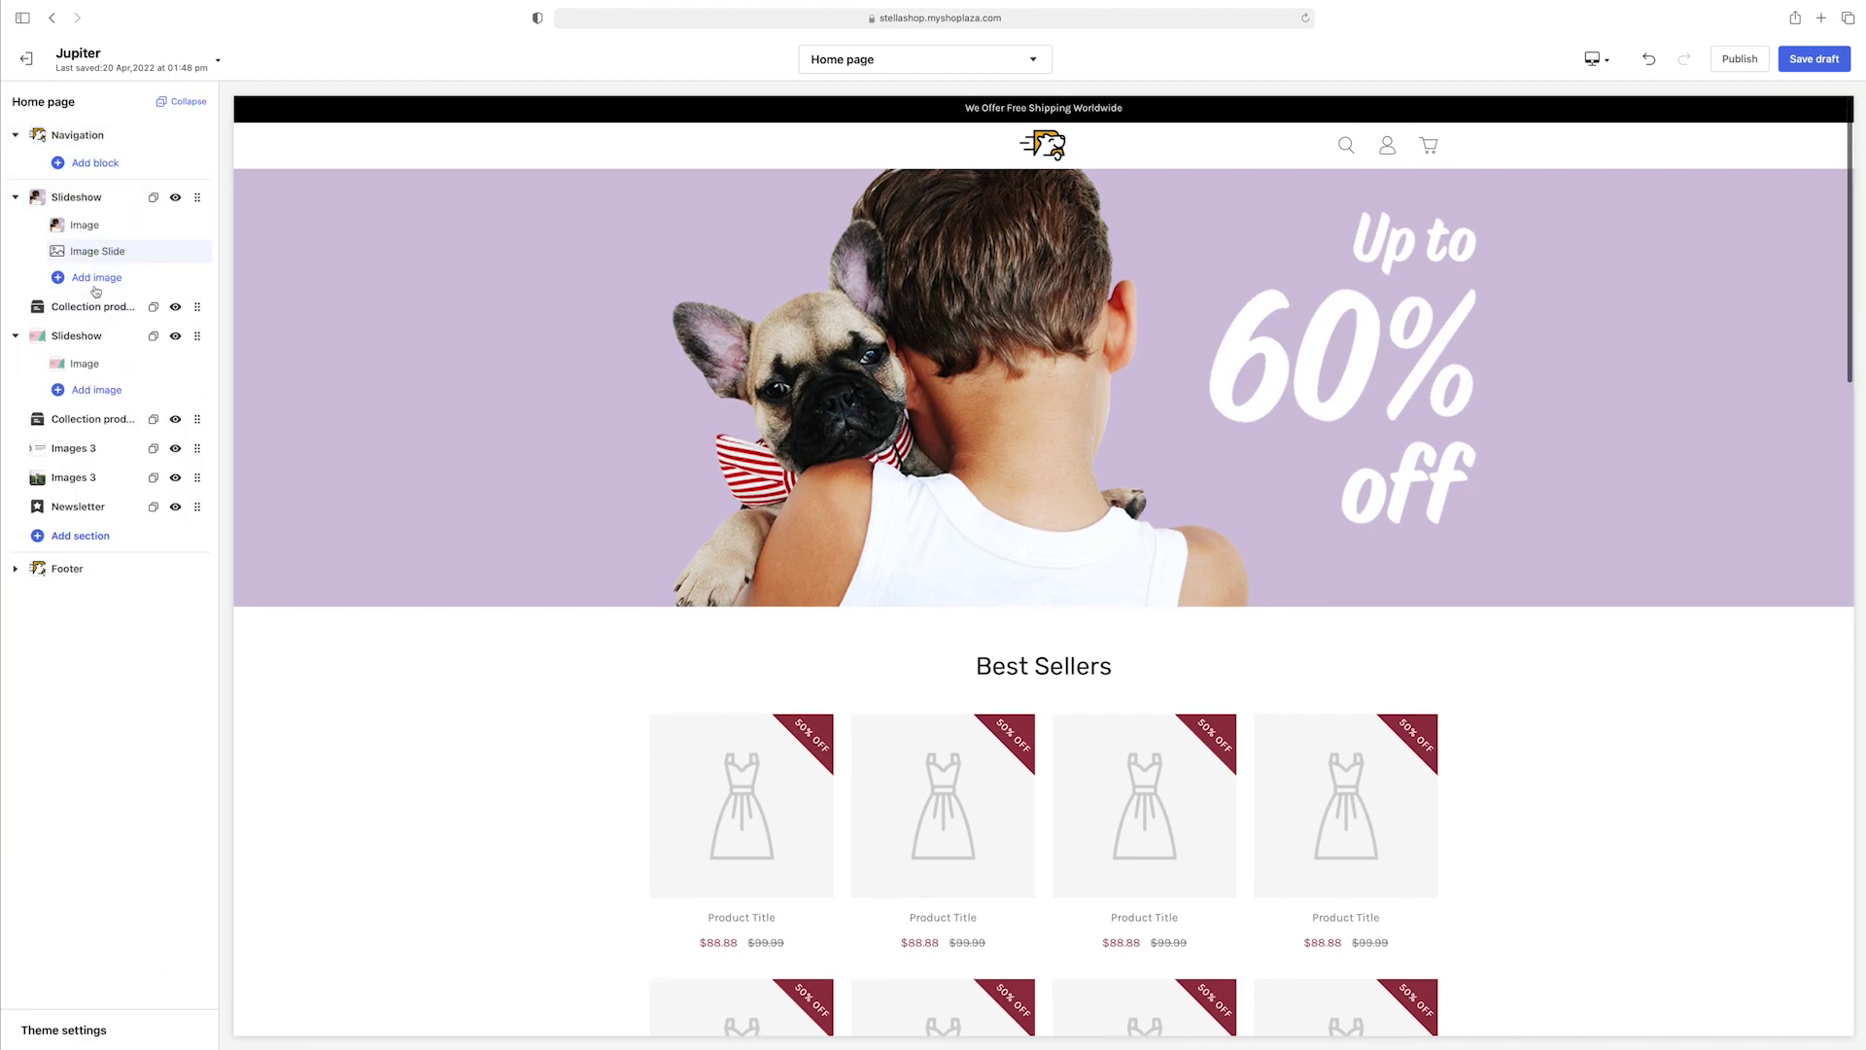
pyautogui.click(94, 278)
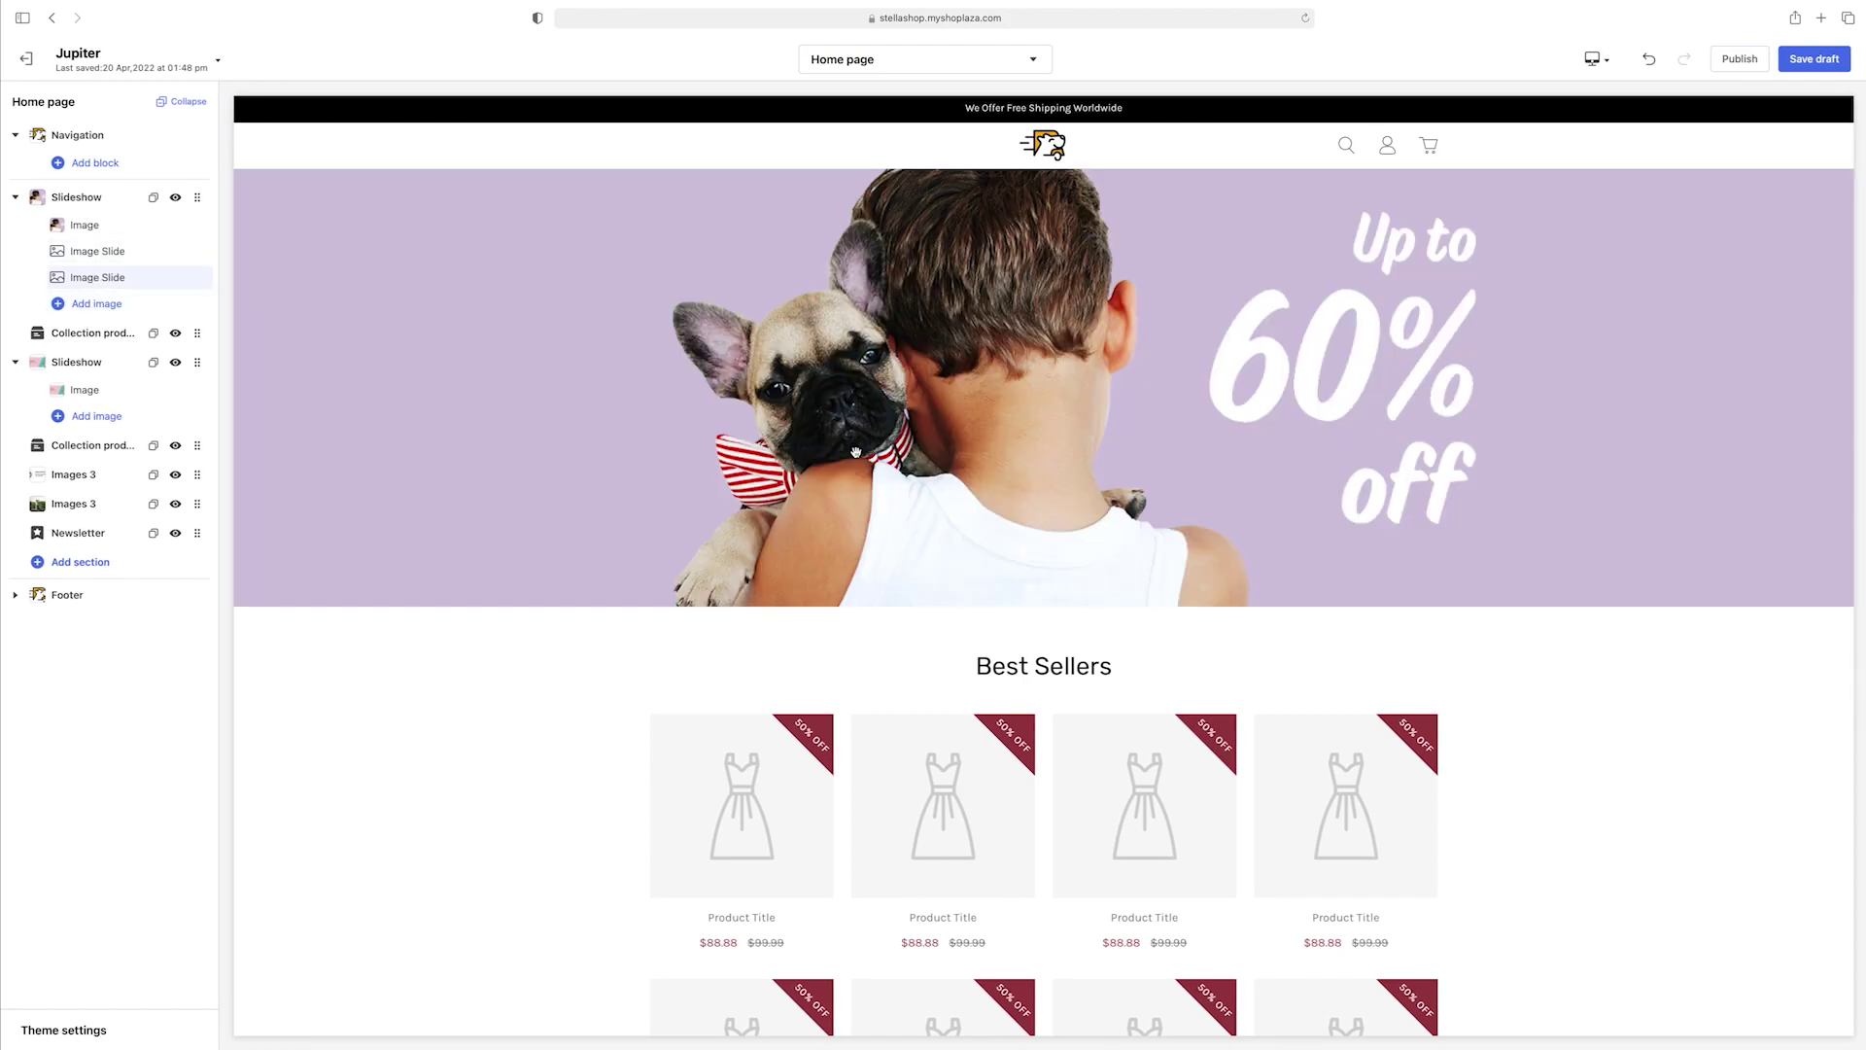
pyautogui.moveTo(196, 226); pyautogui.dragTo(200, 252)
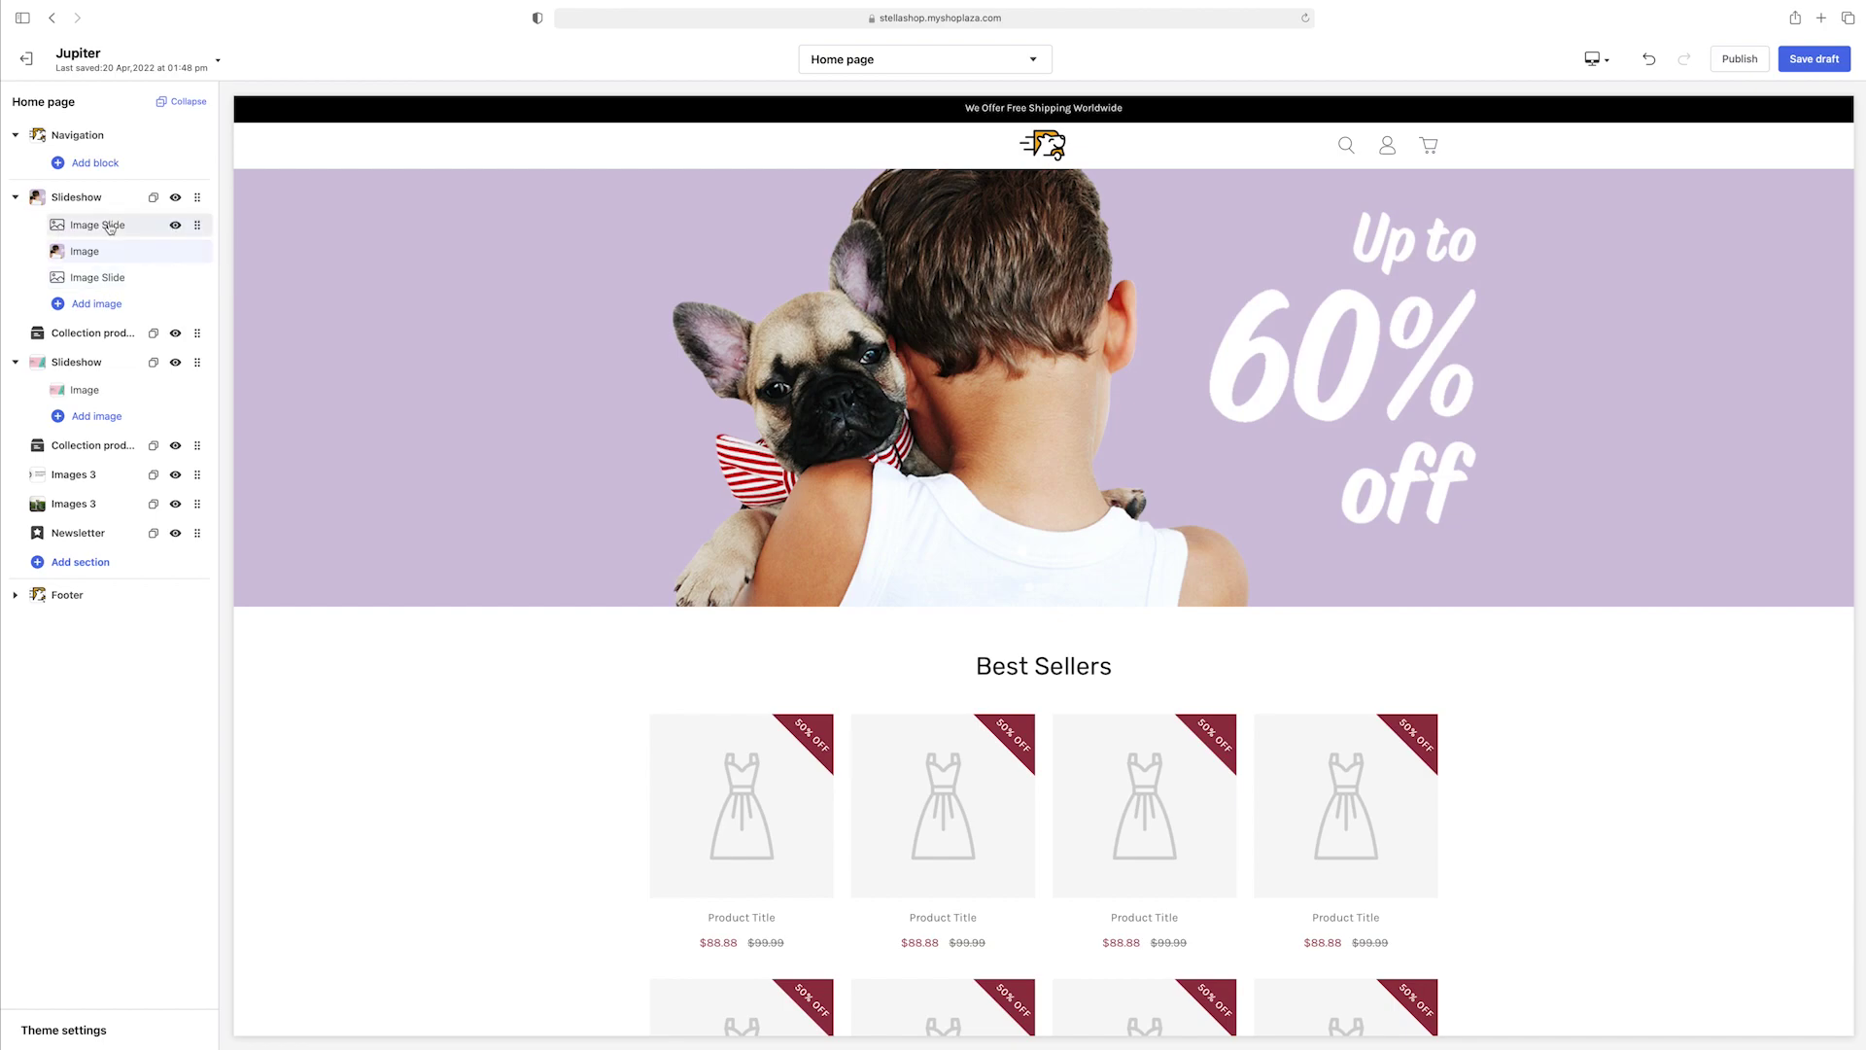
pyautogui.click(108, 226)
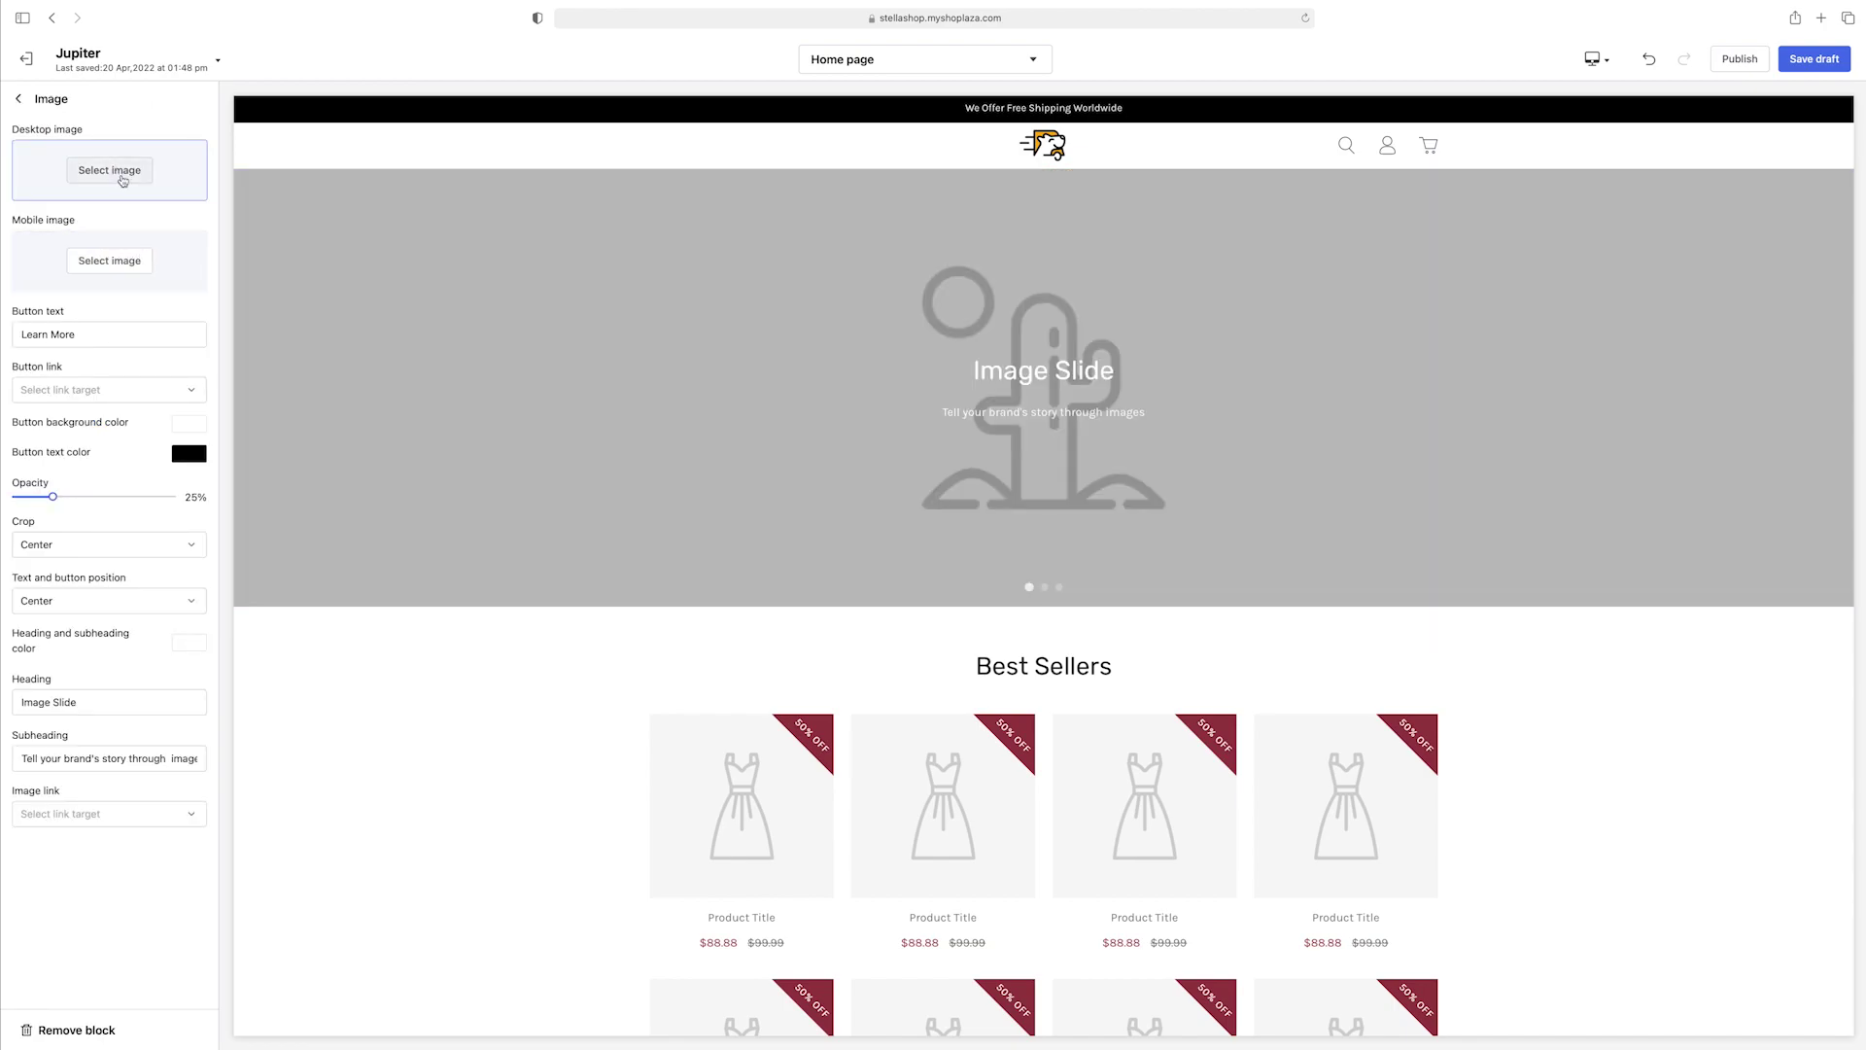
# - Set the dogs-on-leashes photo as the slide's desktop and mobile image
pyautogui.click(117, 175)
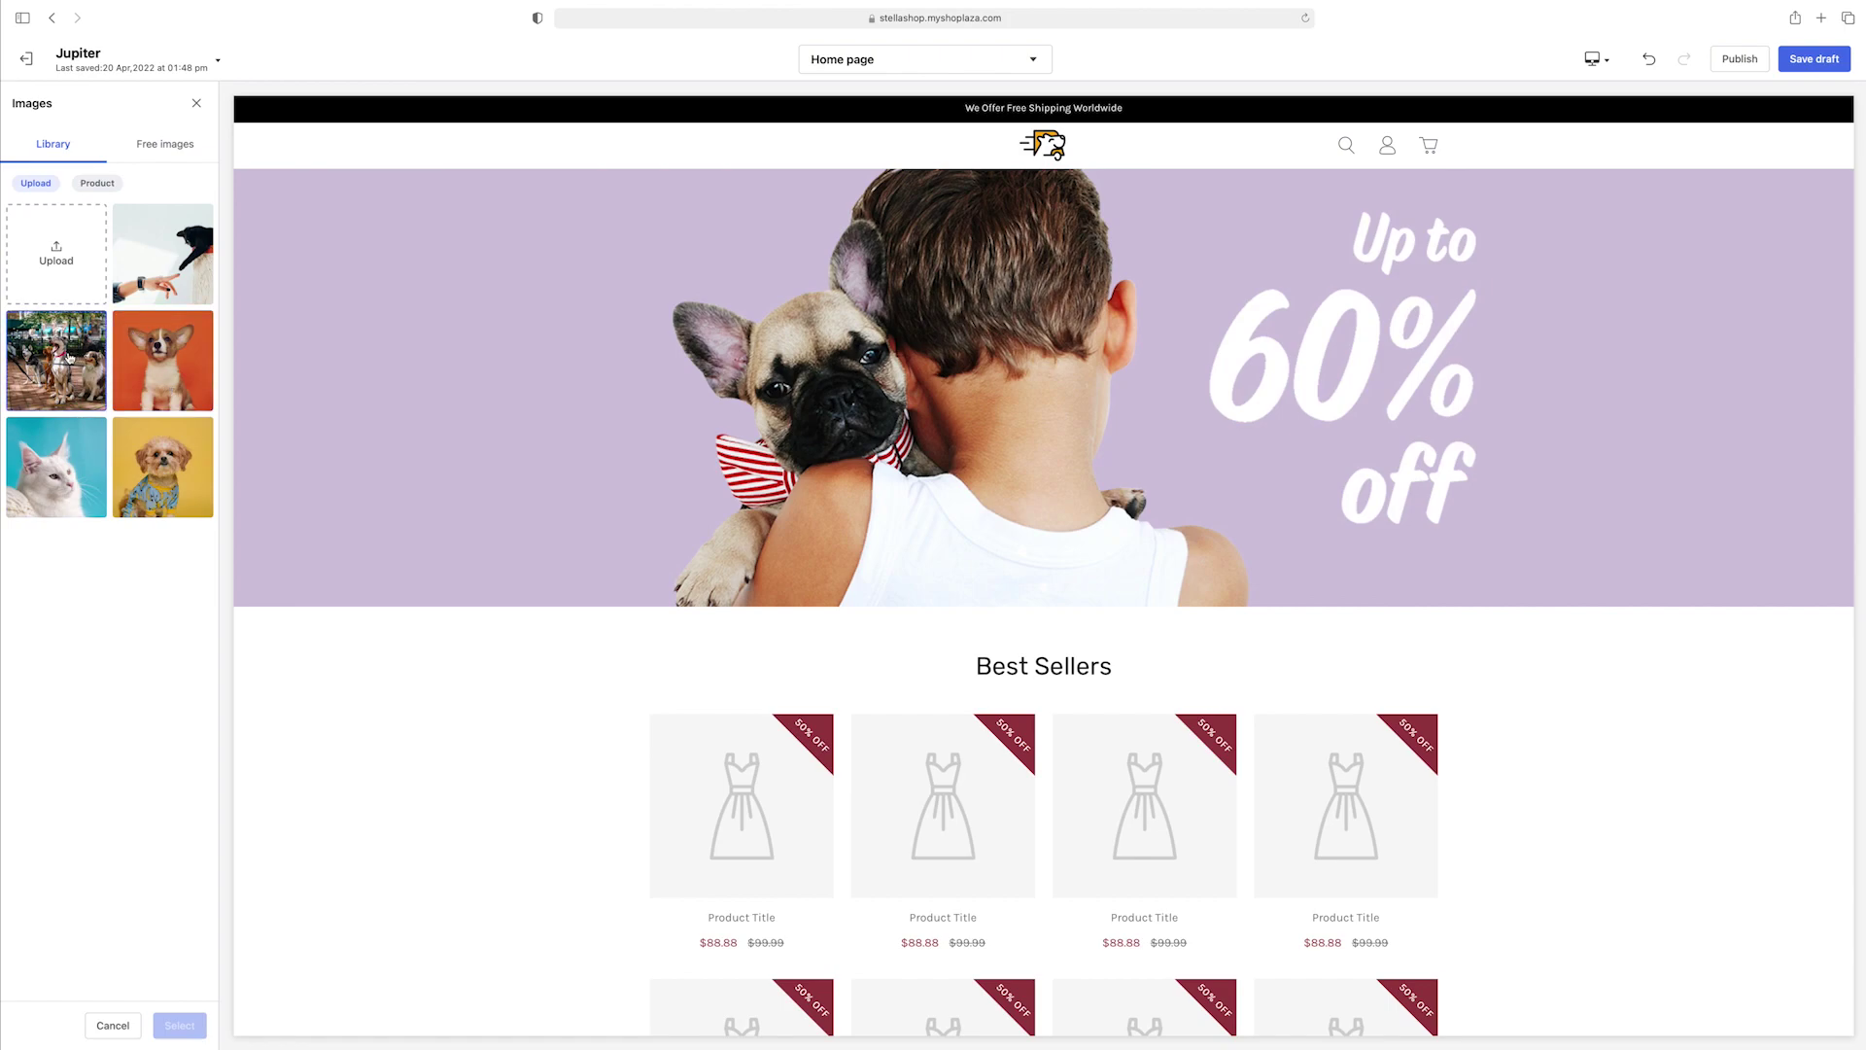
pyautogui.click(68, 356)
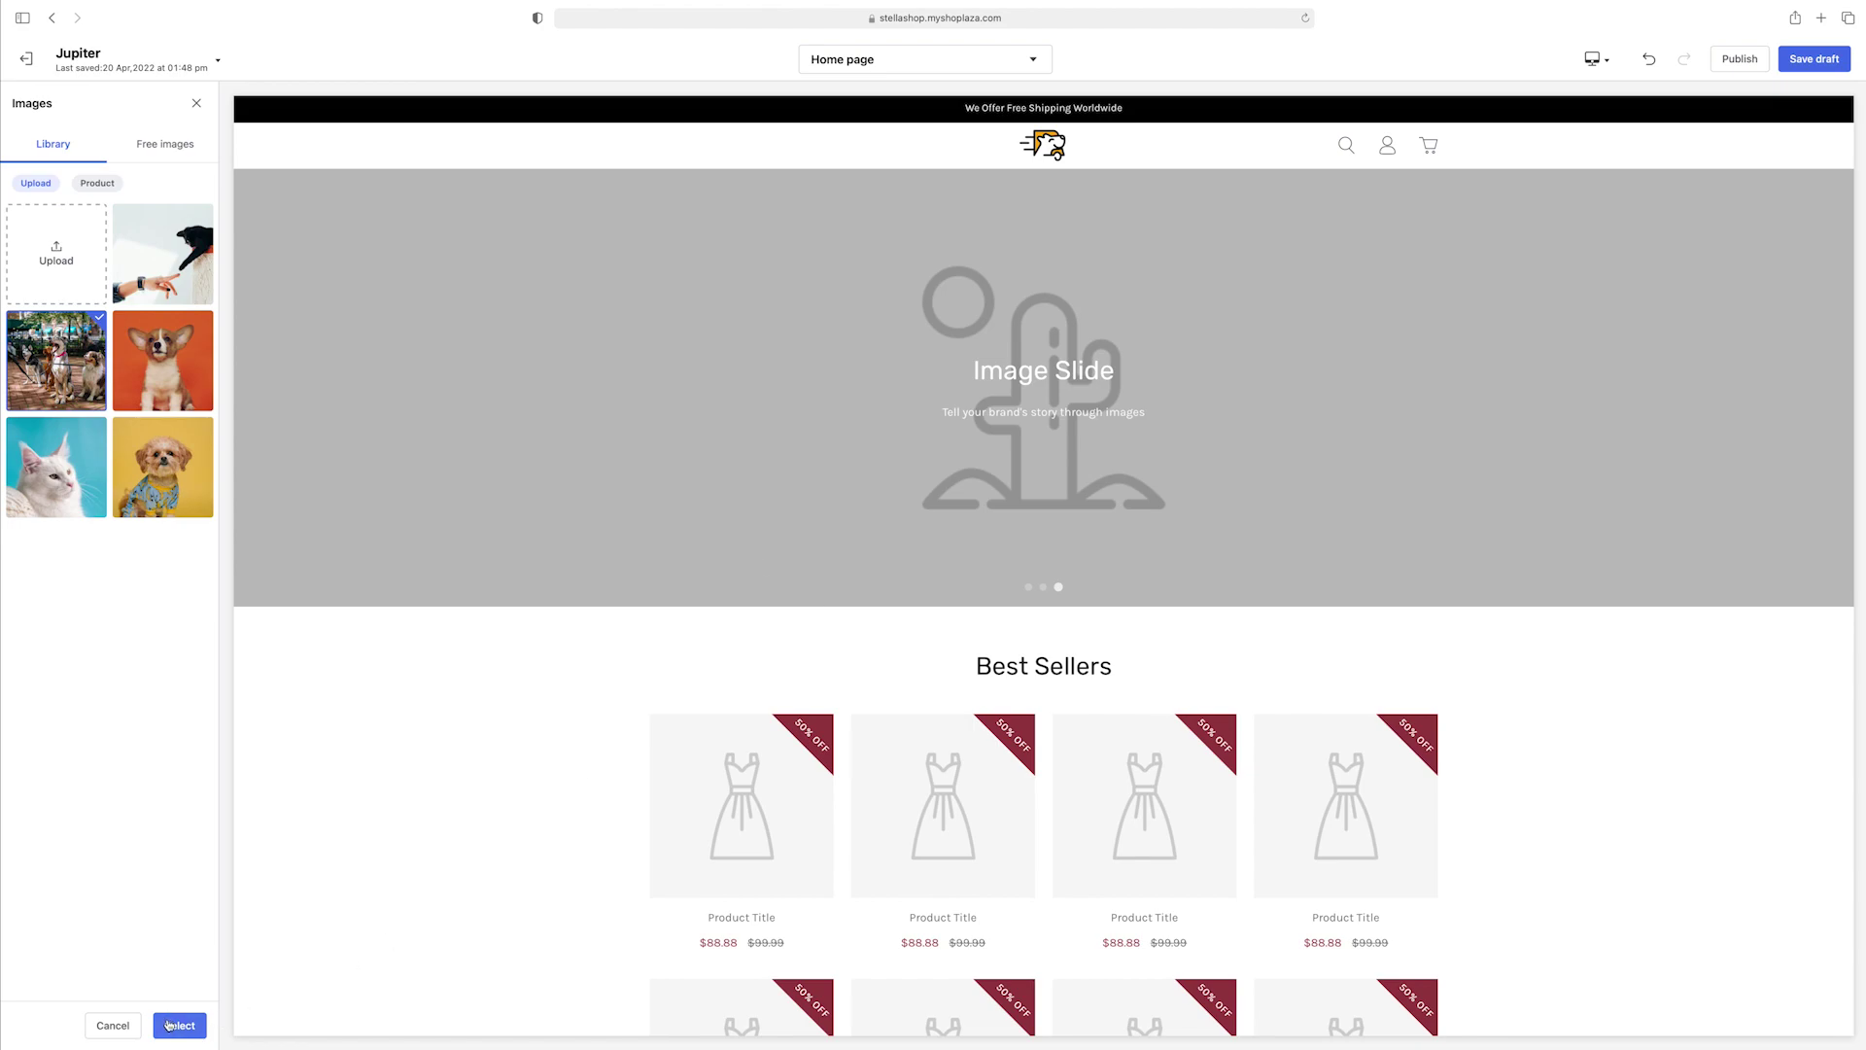
pyautogui.click(171, 1025)
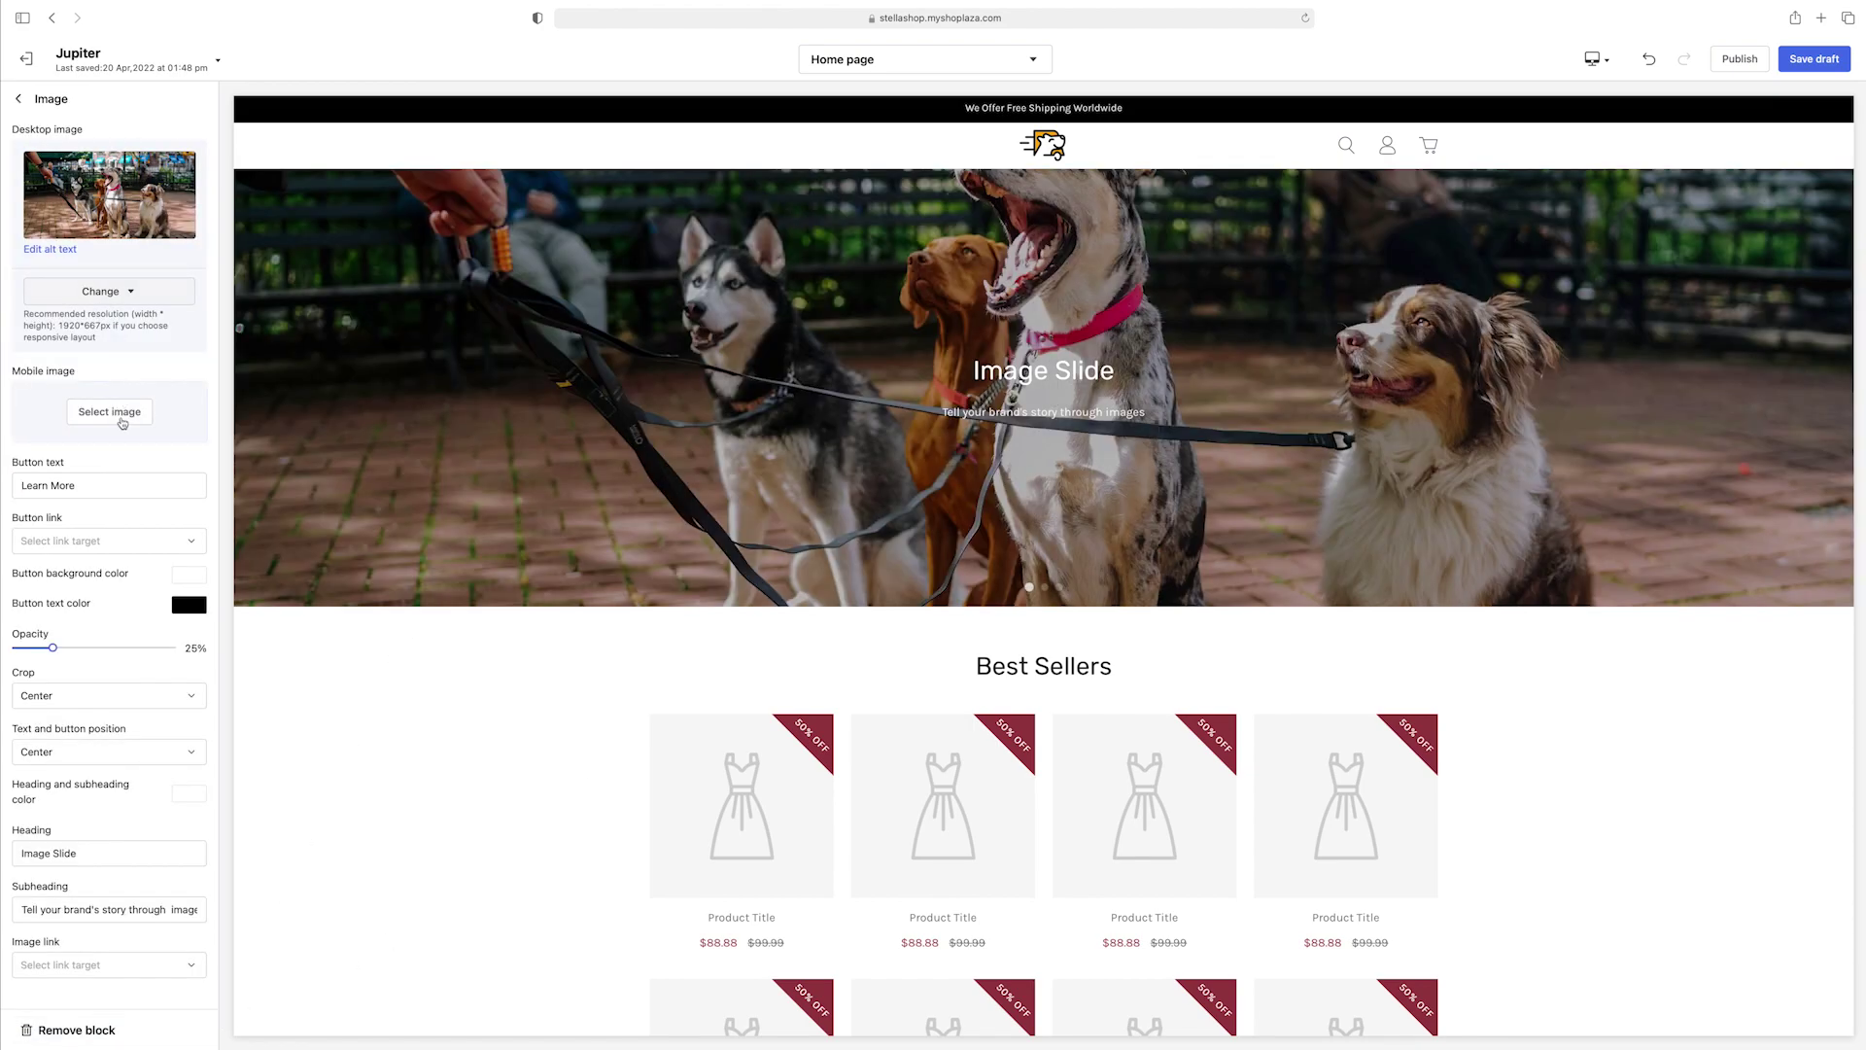
pyautogui.click(122, 421)
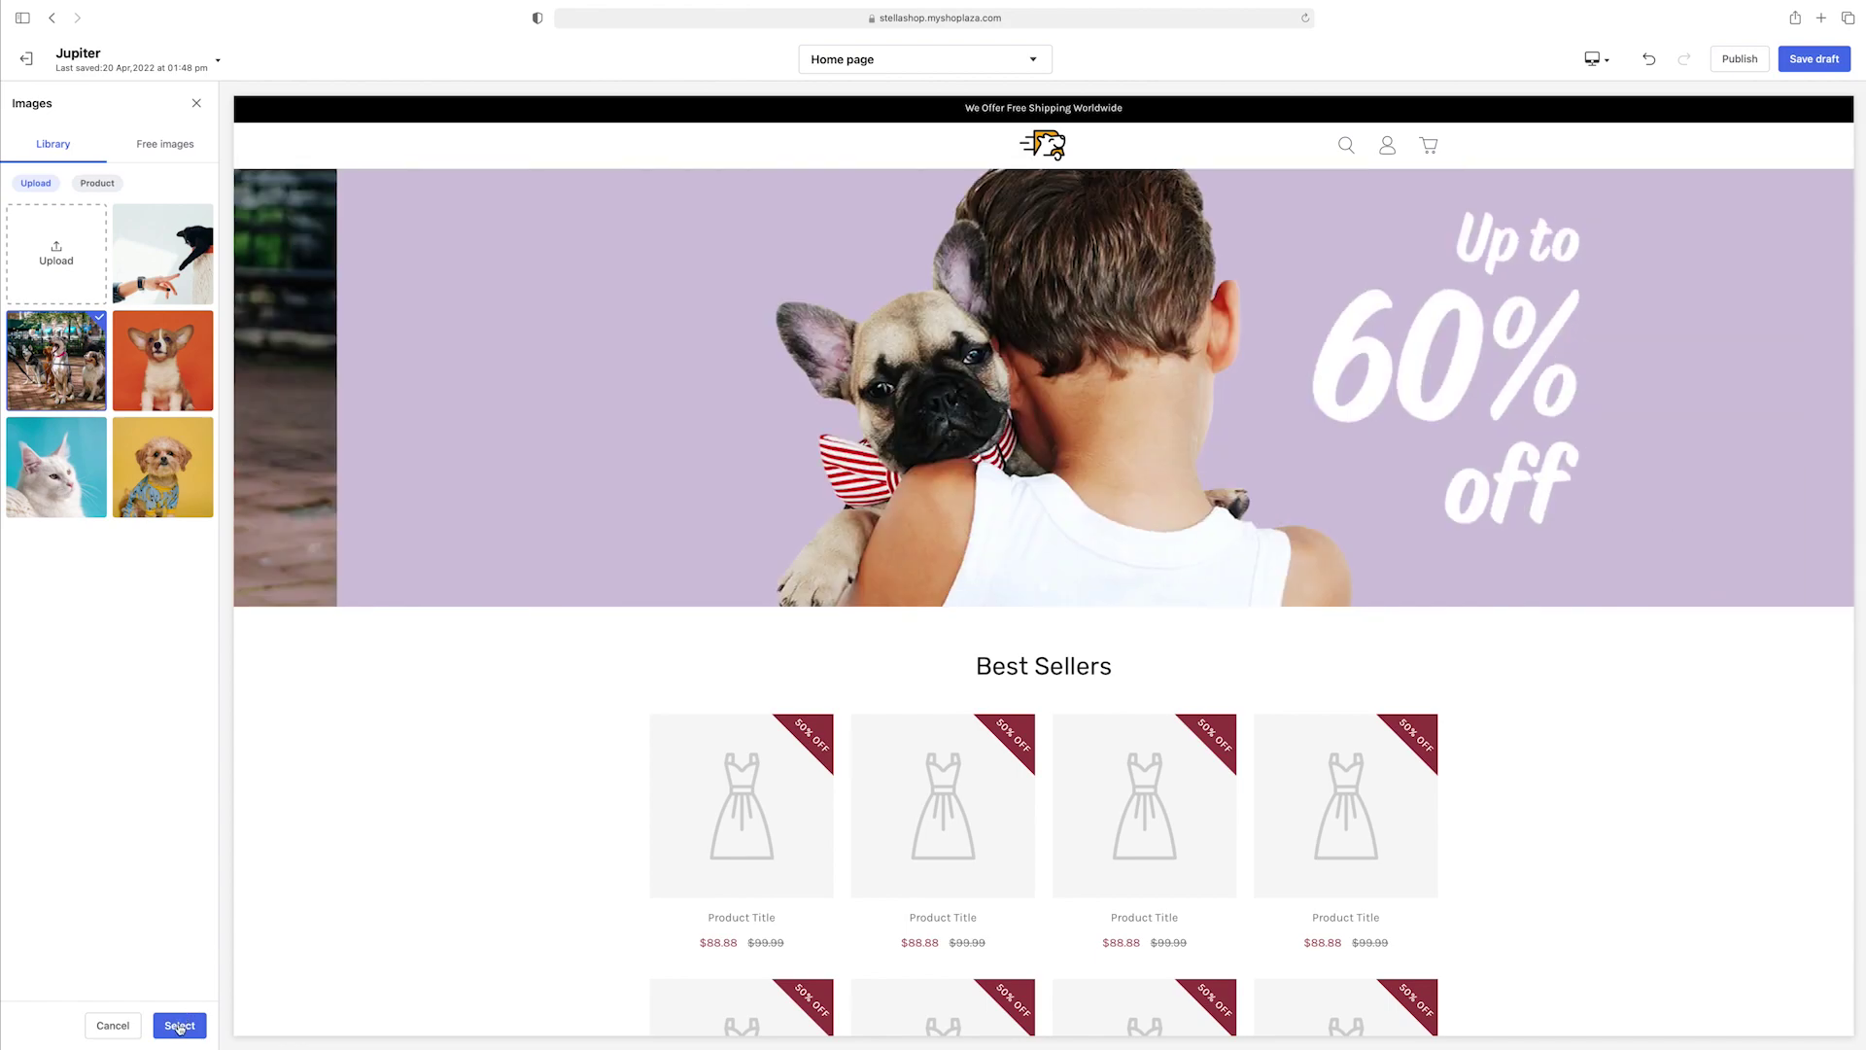
pyautogui.click(179, 1026)
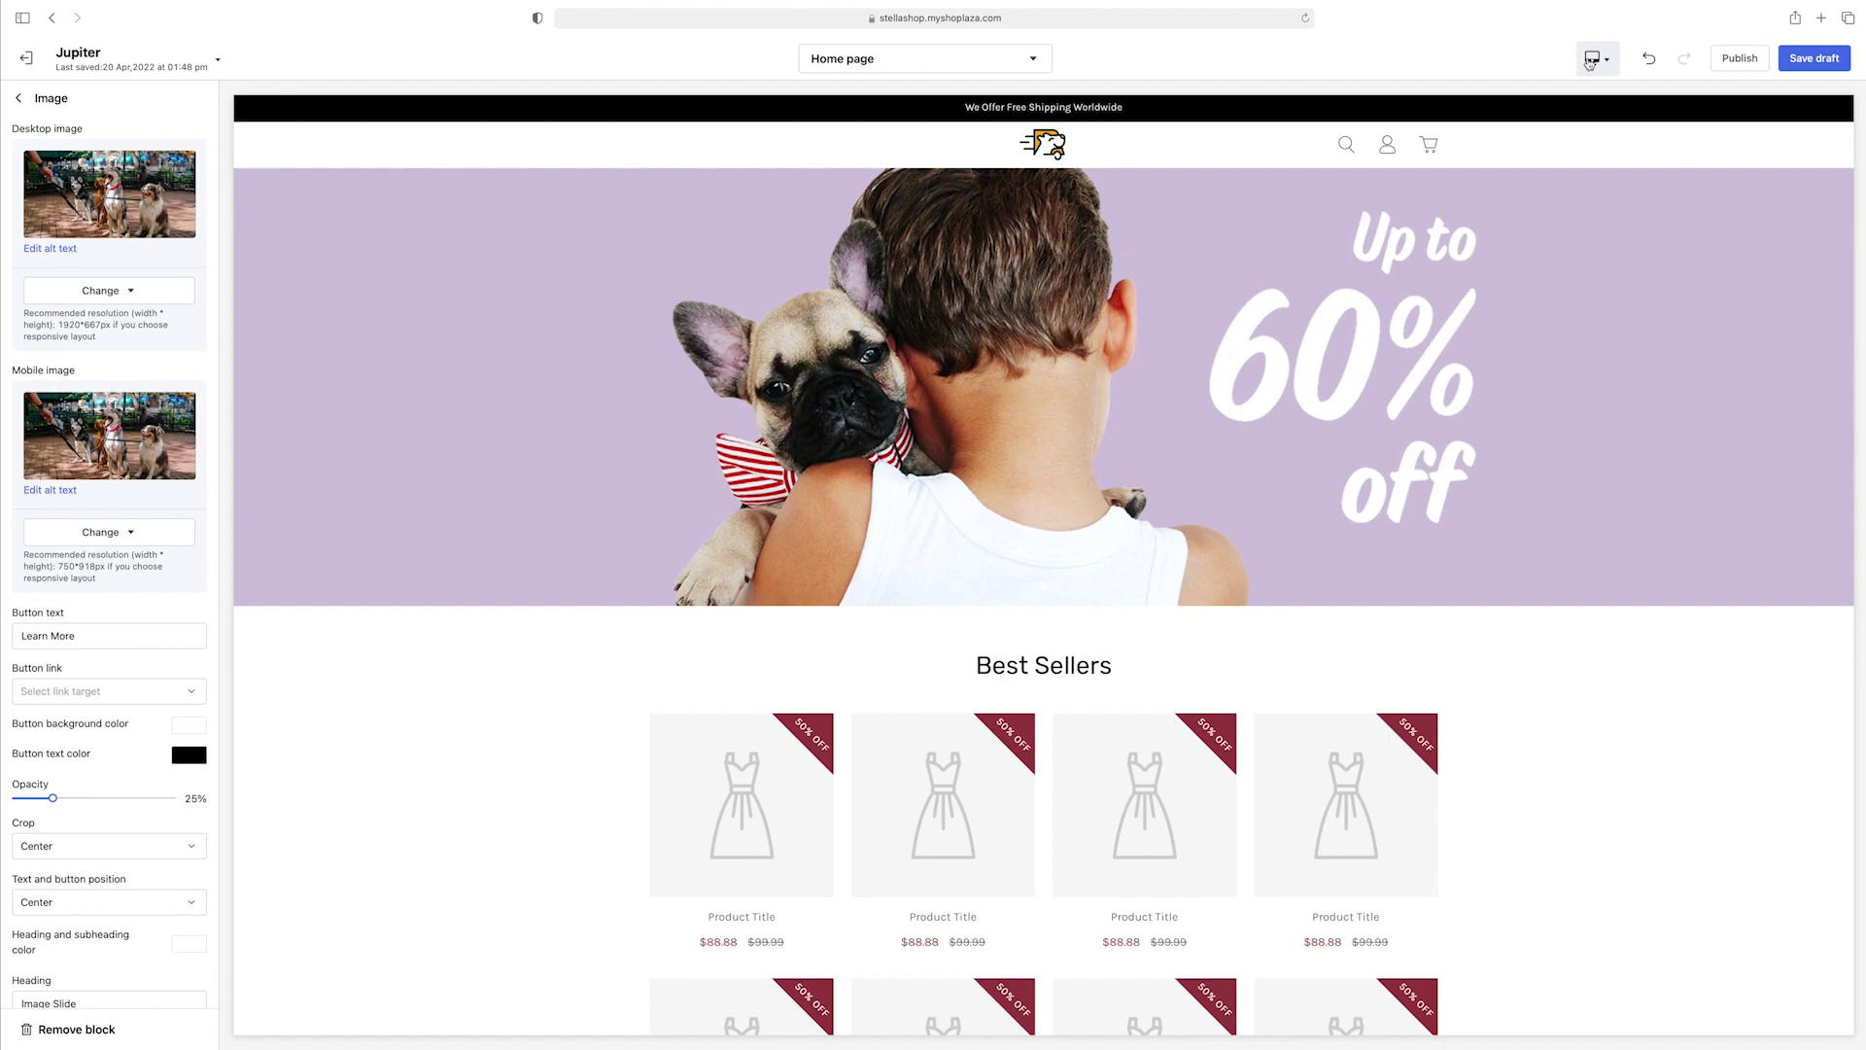
# - Preview the home page in the mobile layout, then in the desktop layout
pyautogui.click(1595, 59)
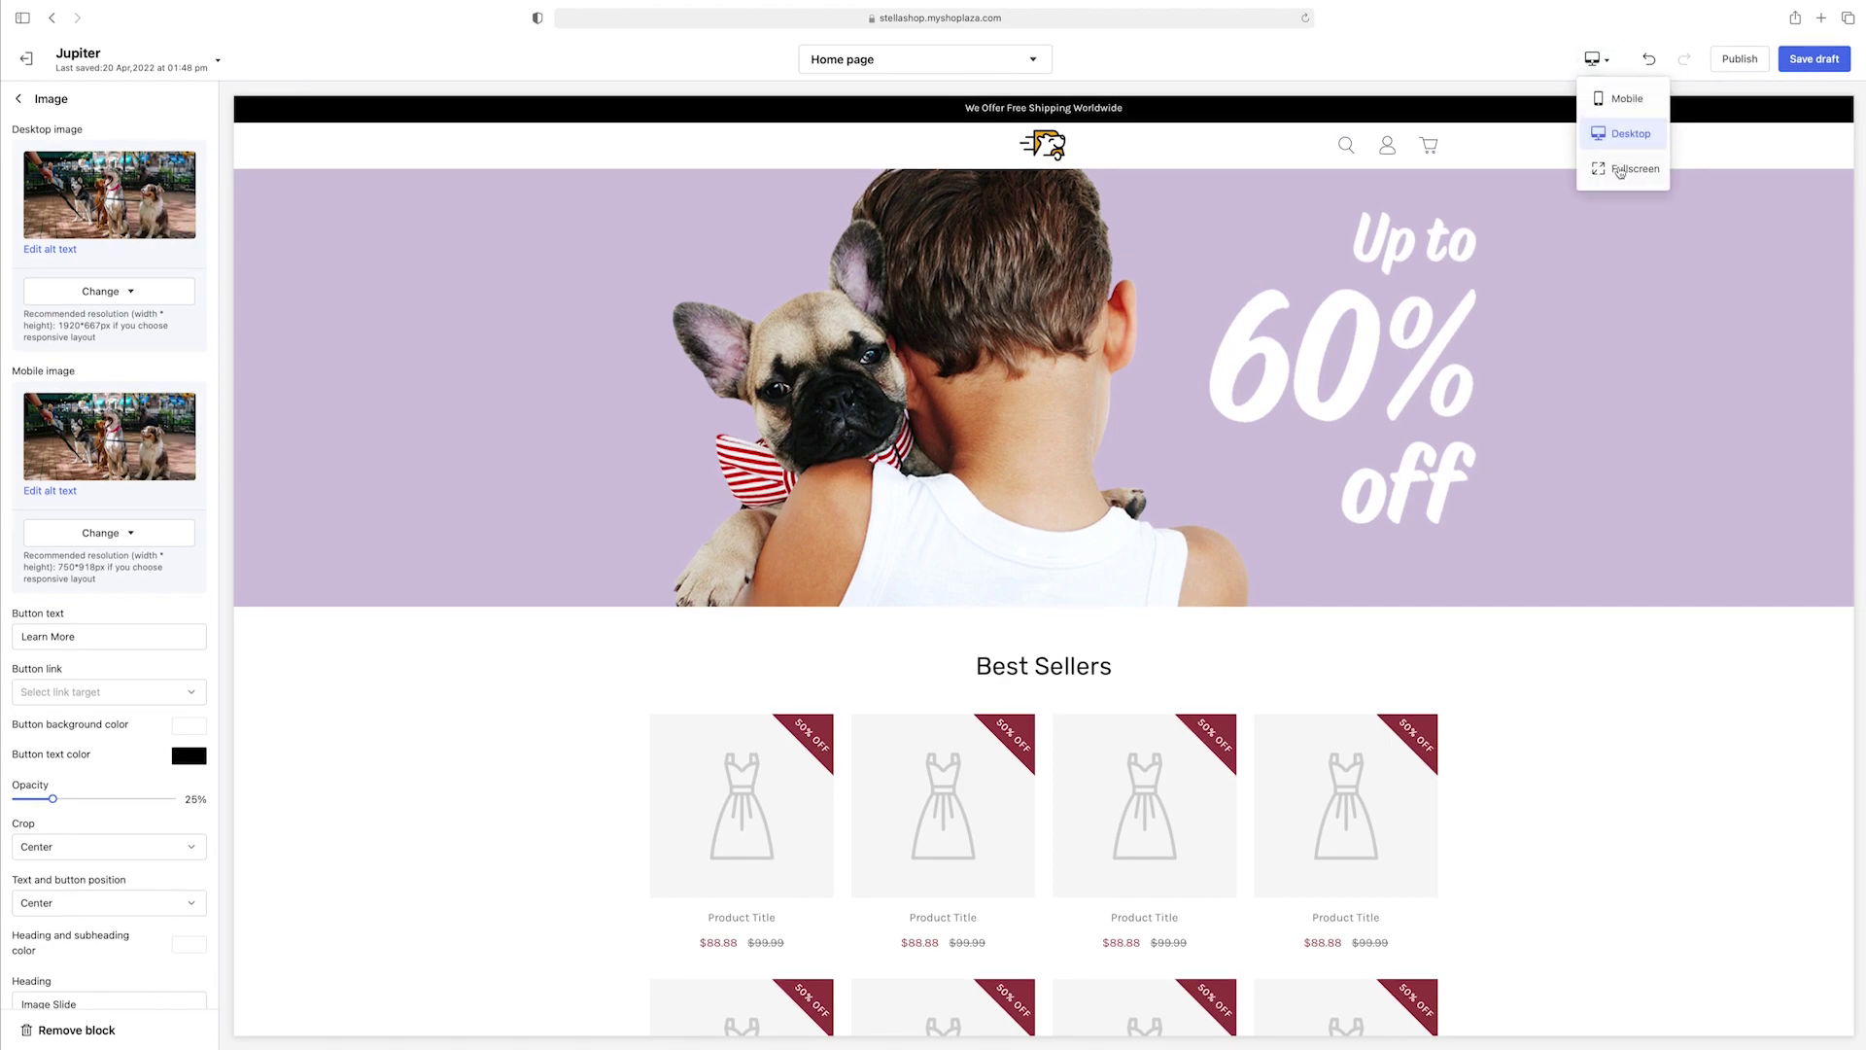
pyautogui.click(1600, 97)
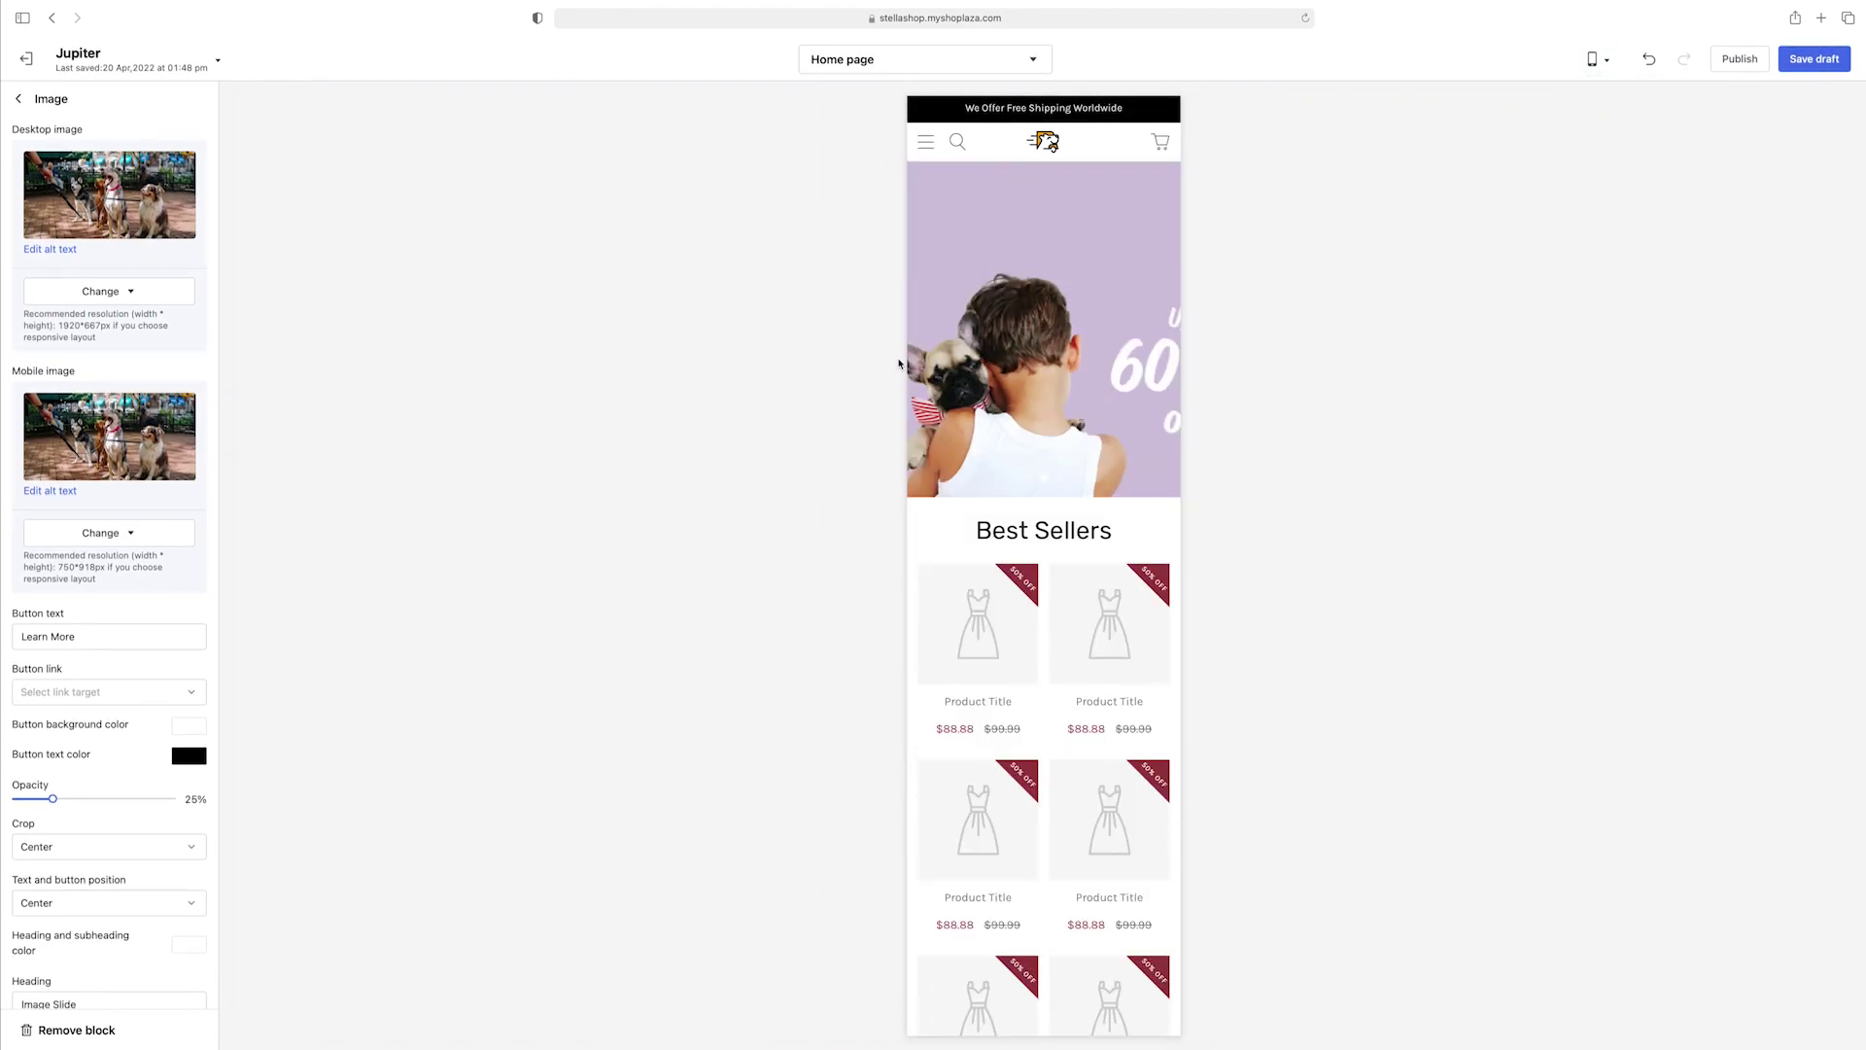
pyautogui.click(1595, 60)
pyautogui.click(1606, 131)
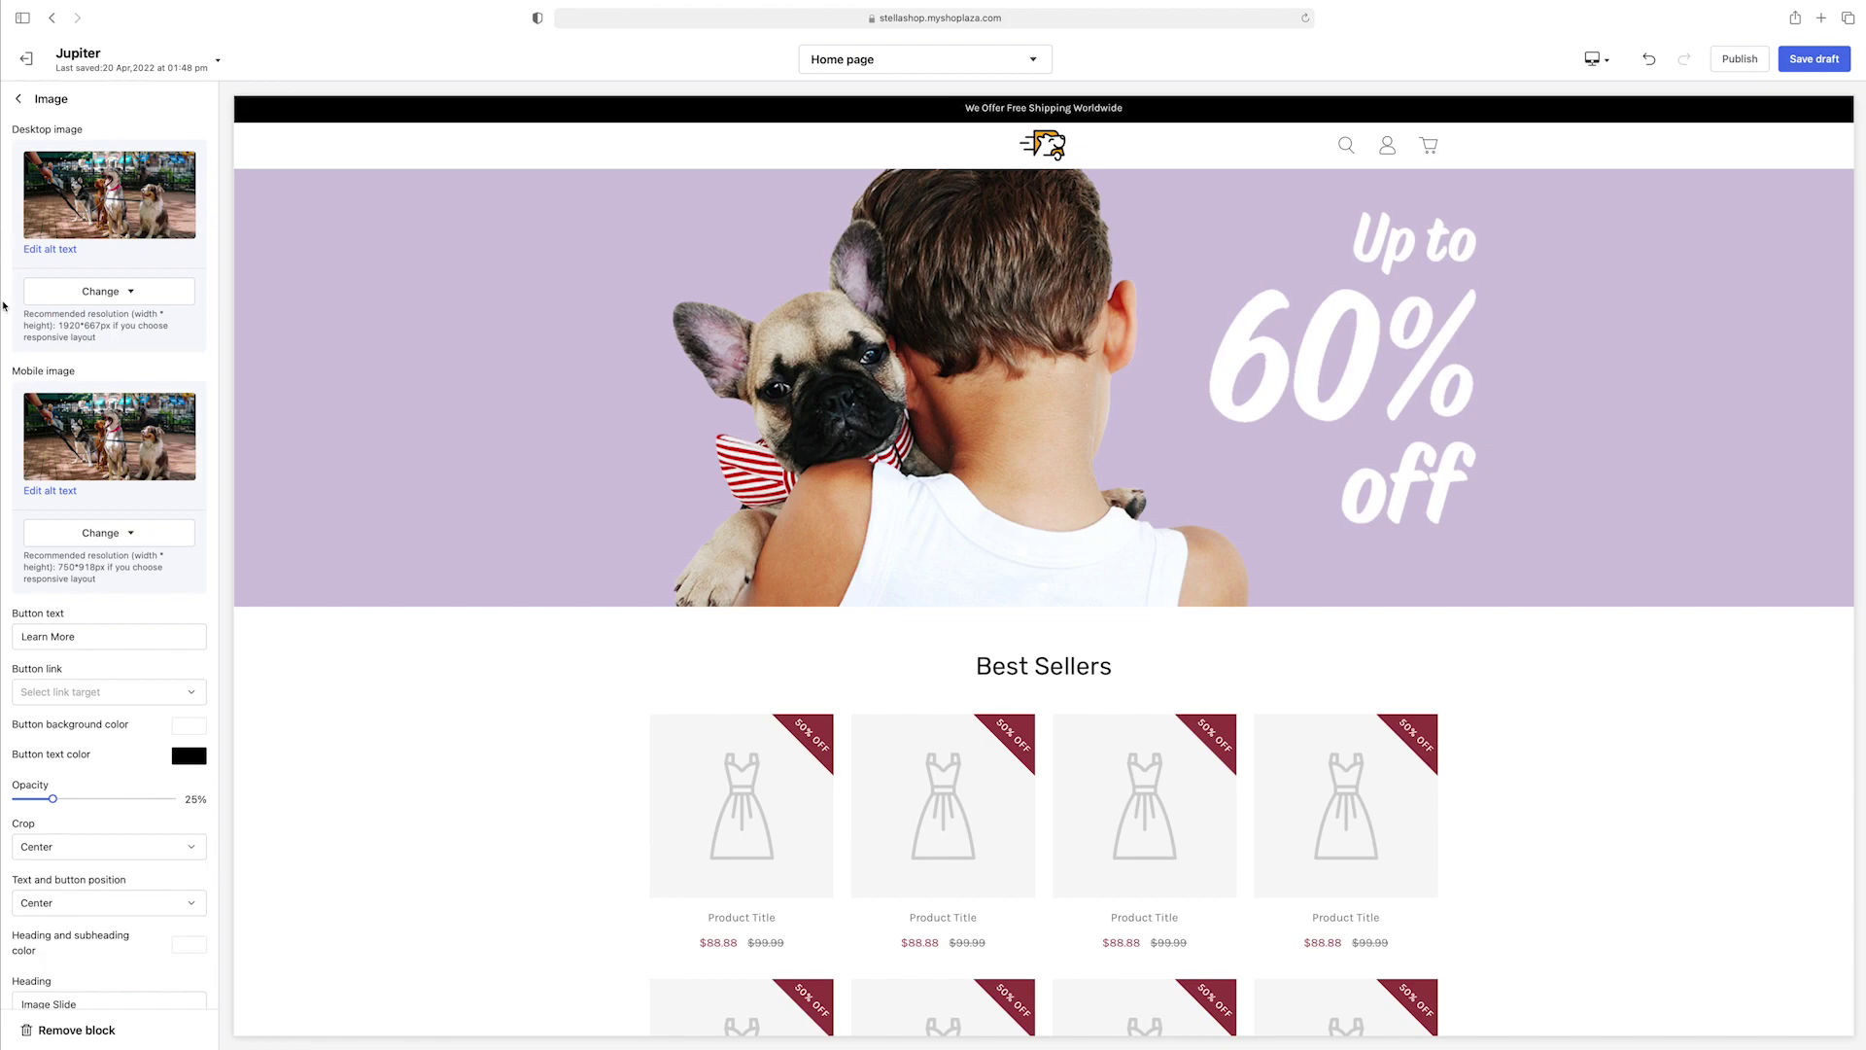
# - Change the slide button text to SHOP NOW and link it to the Pet stuff collection
pyautogui.scroll(-3, 158, 475)
pyautogui.tripleClick(93, 504)
pyautogui.write('S')
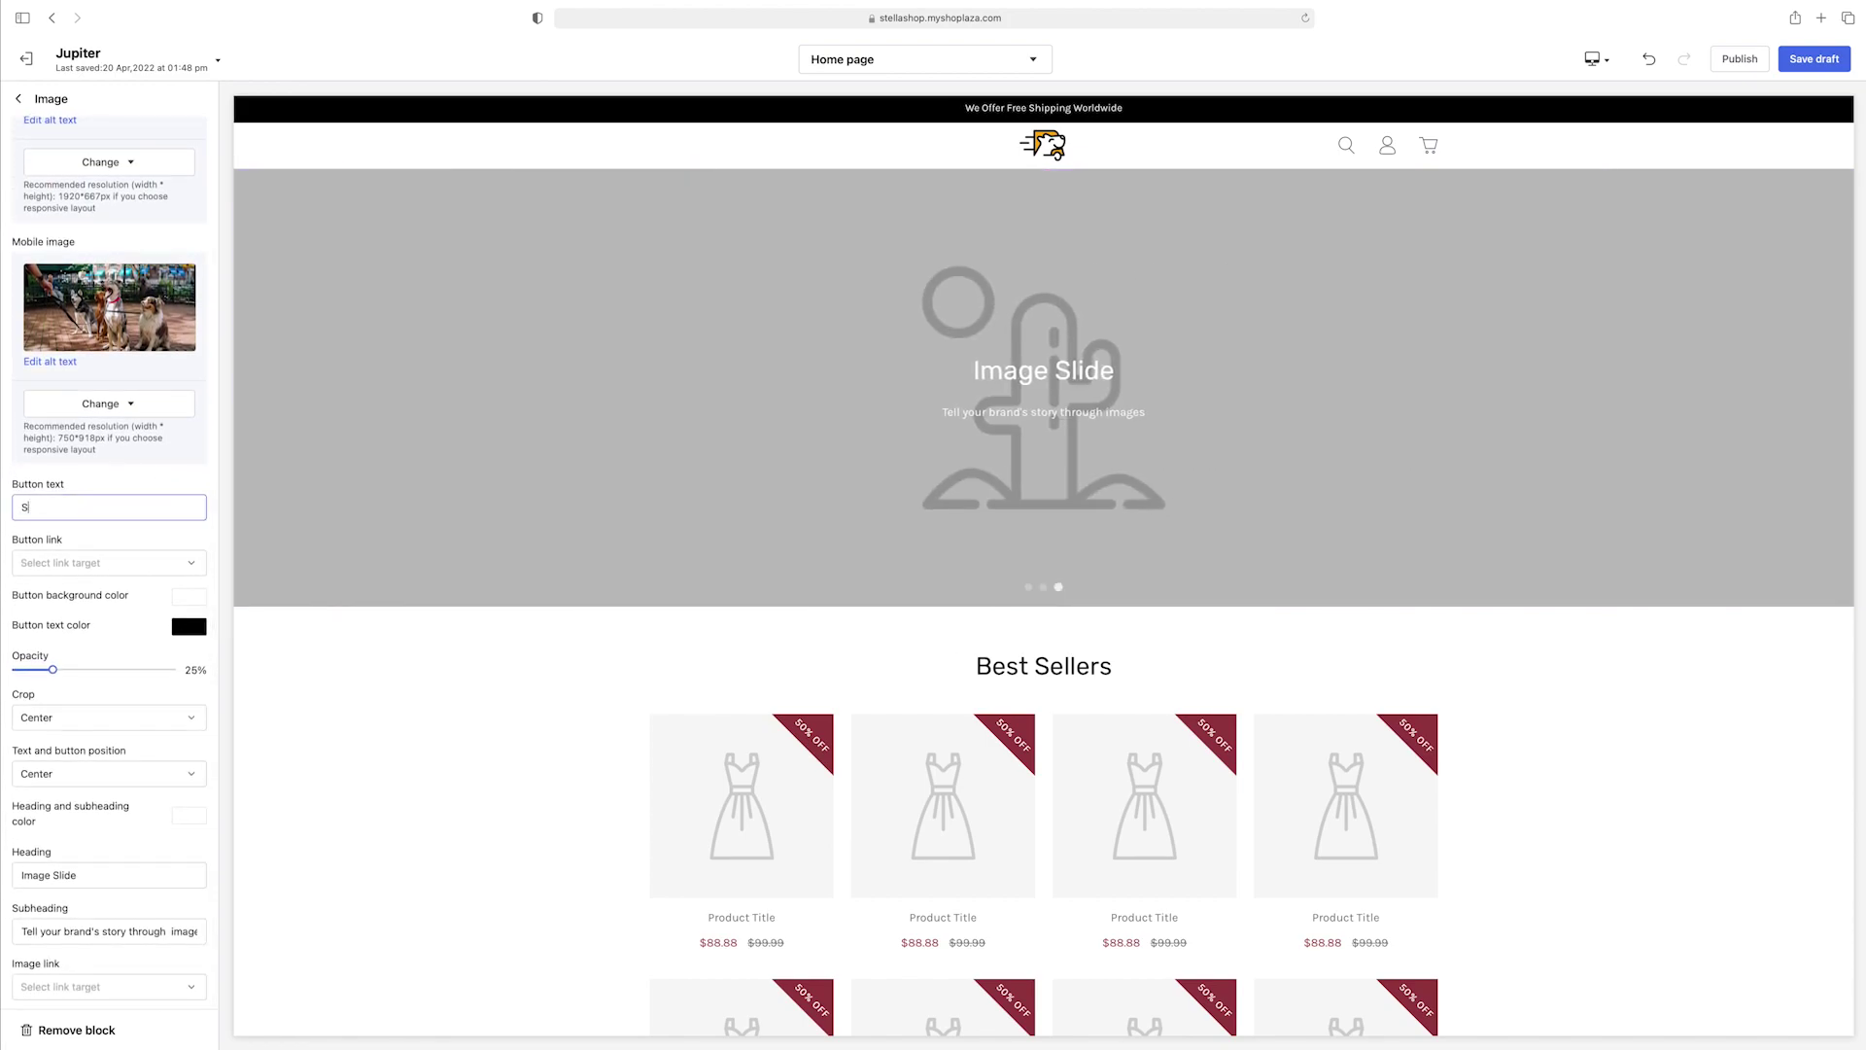
pyautogui.write('HOP NO')
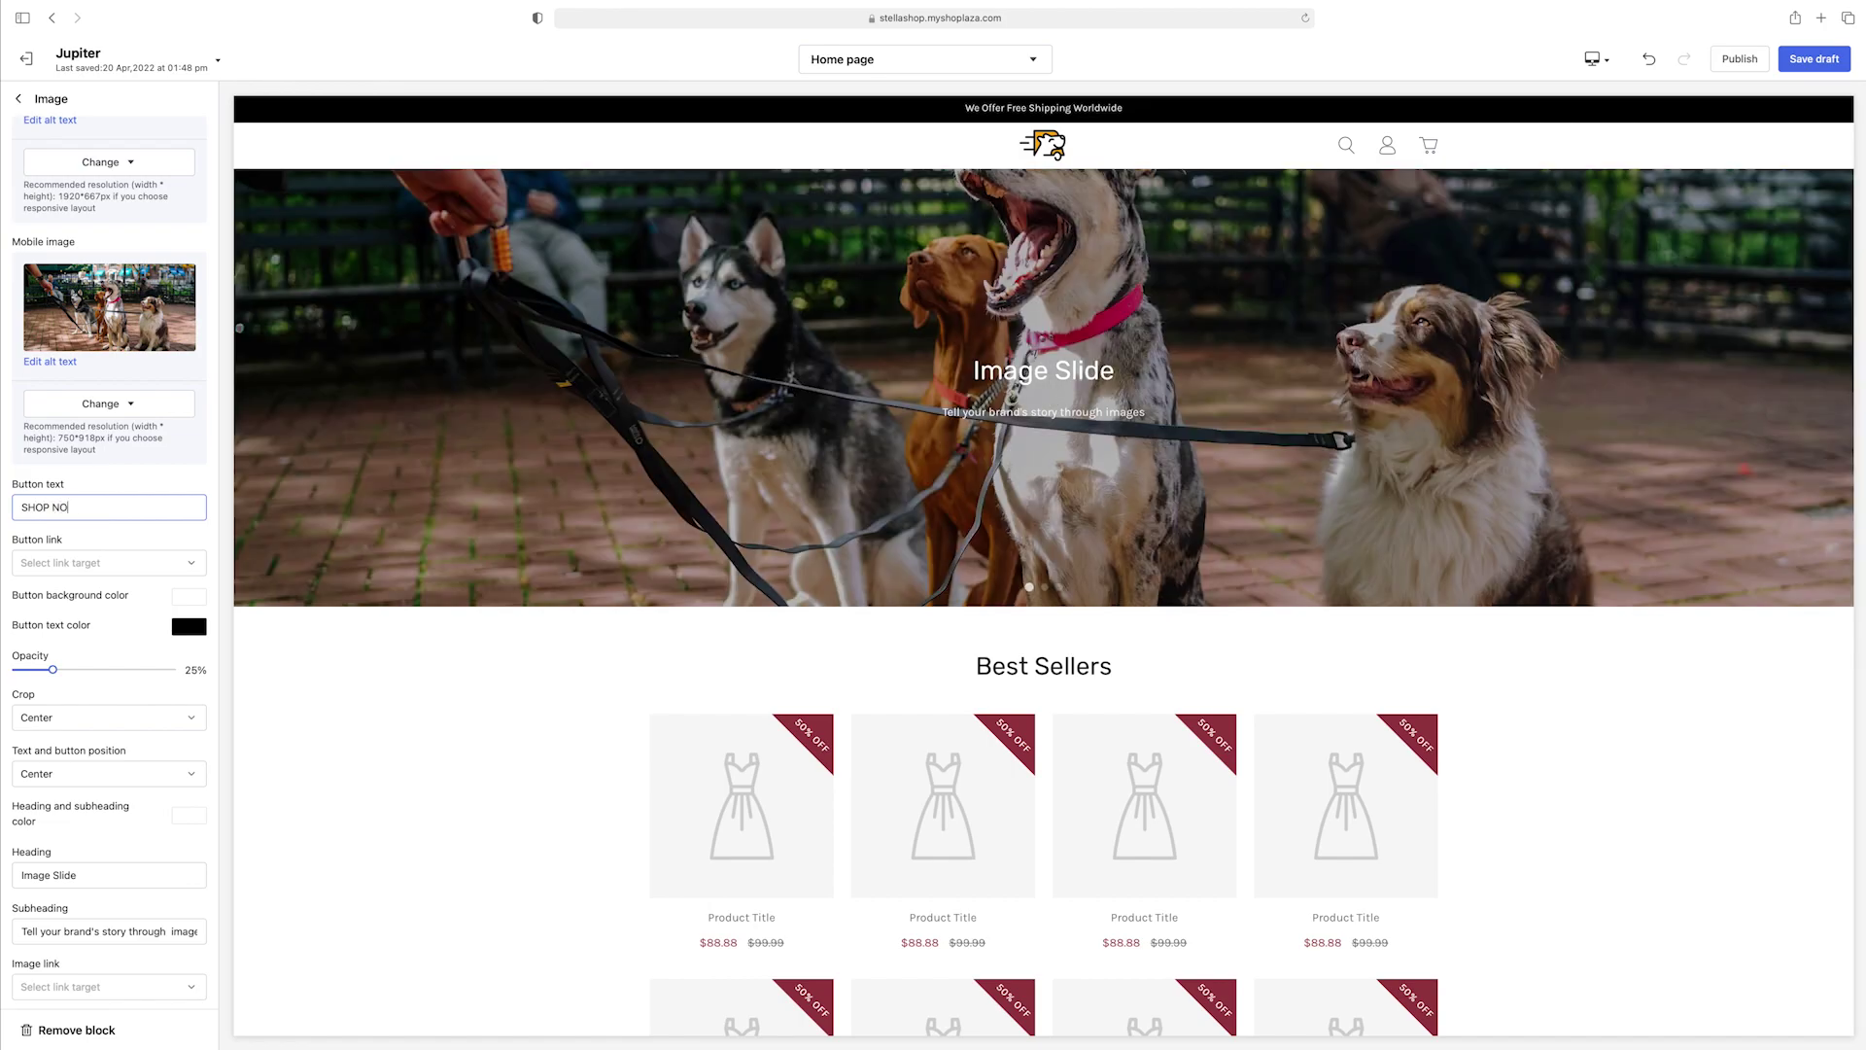
pyautogui.write('W')
pyautogui.click(43, 569)
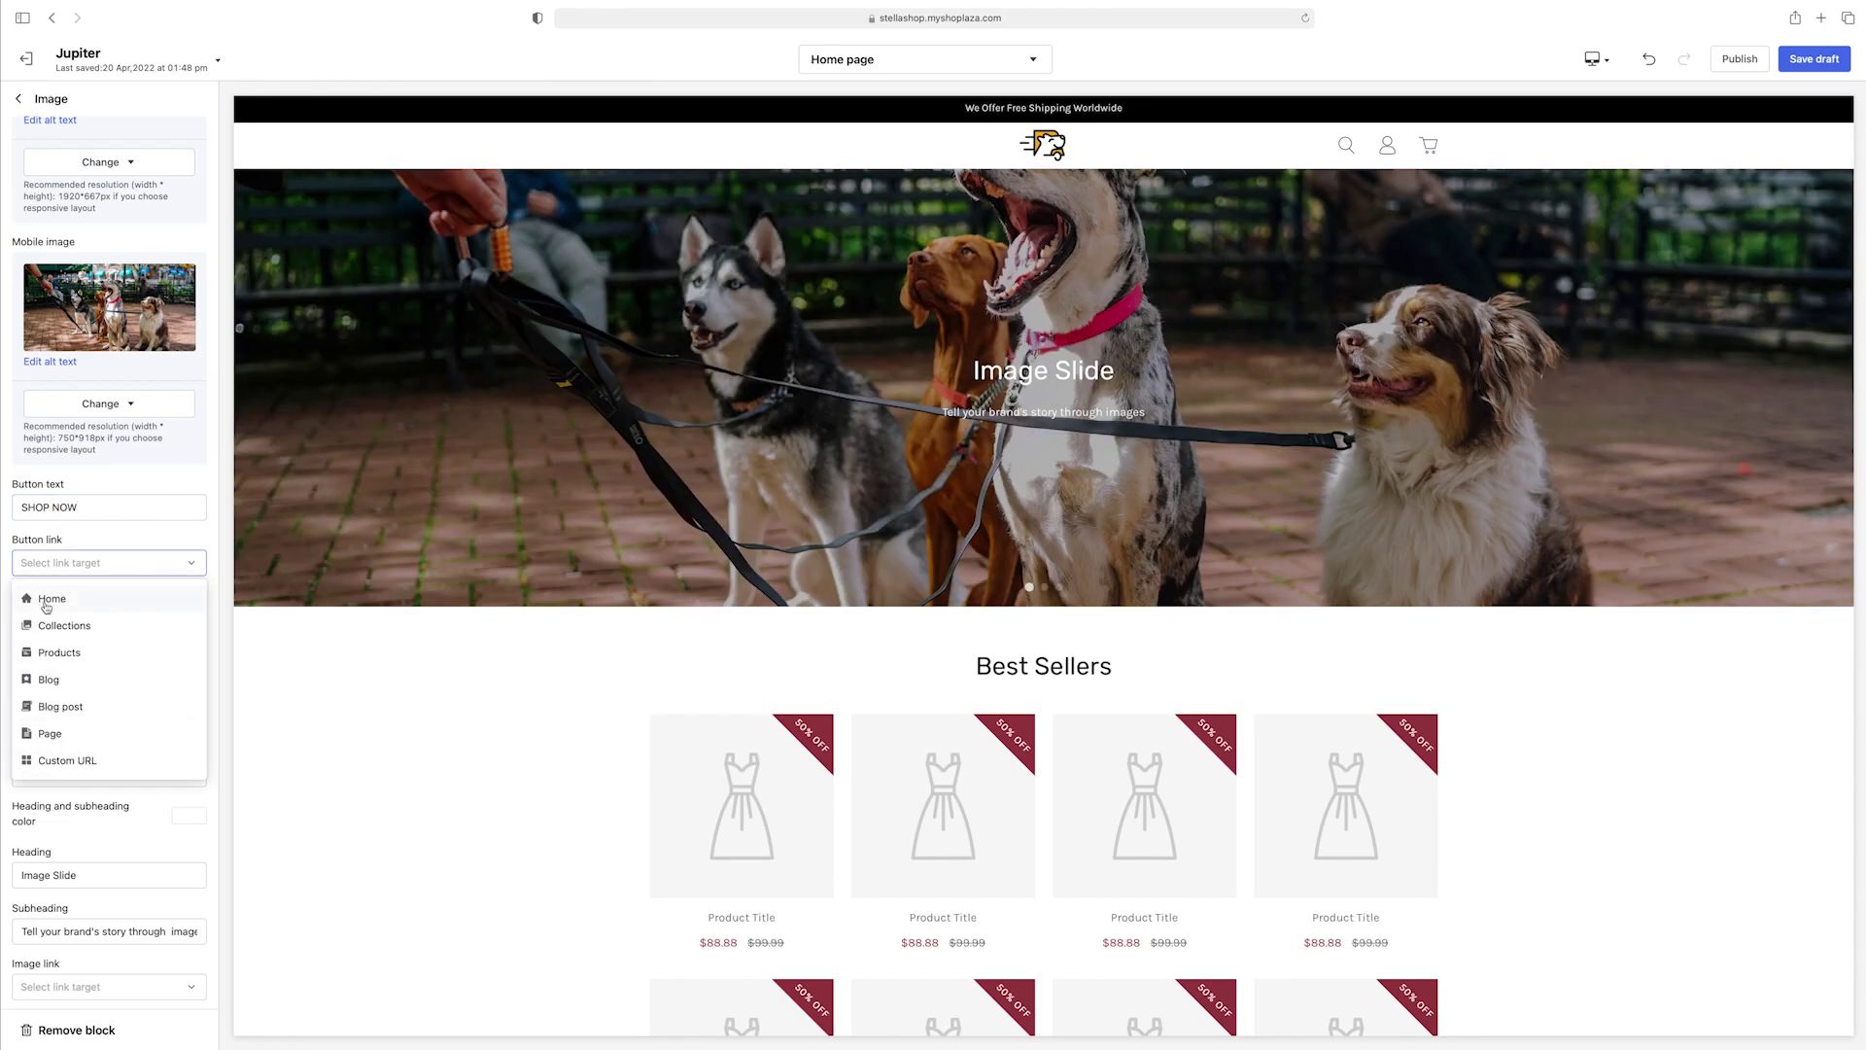
pyautogui.click(53, 623)
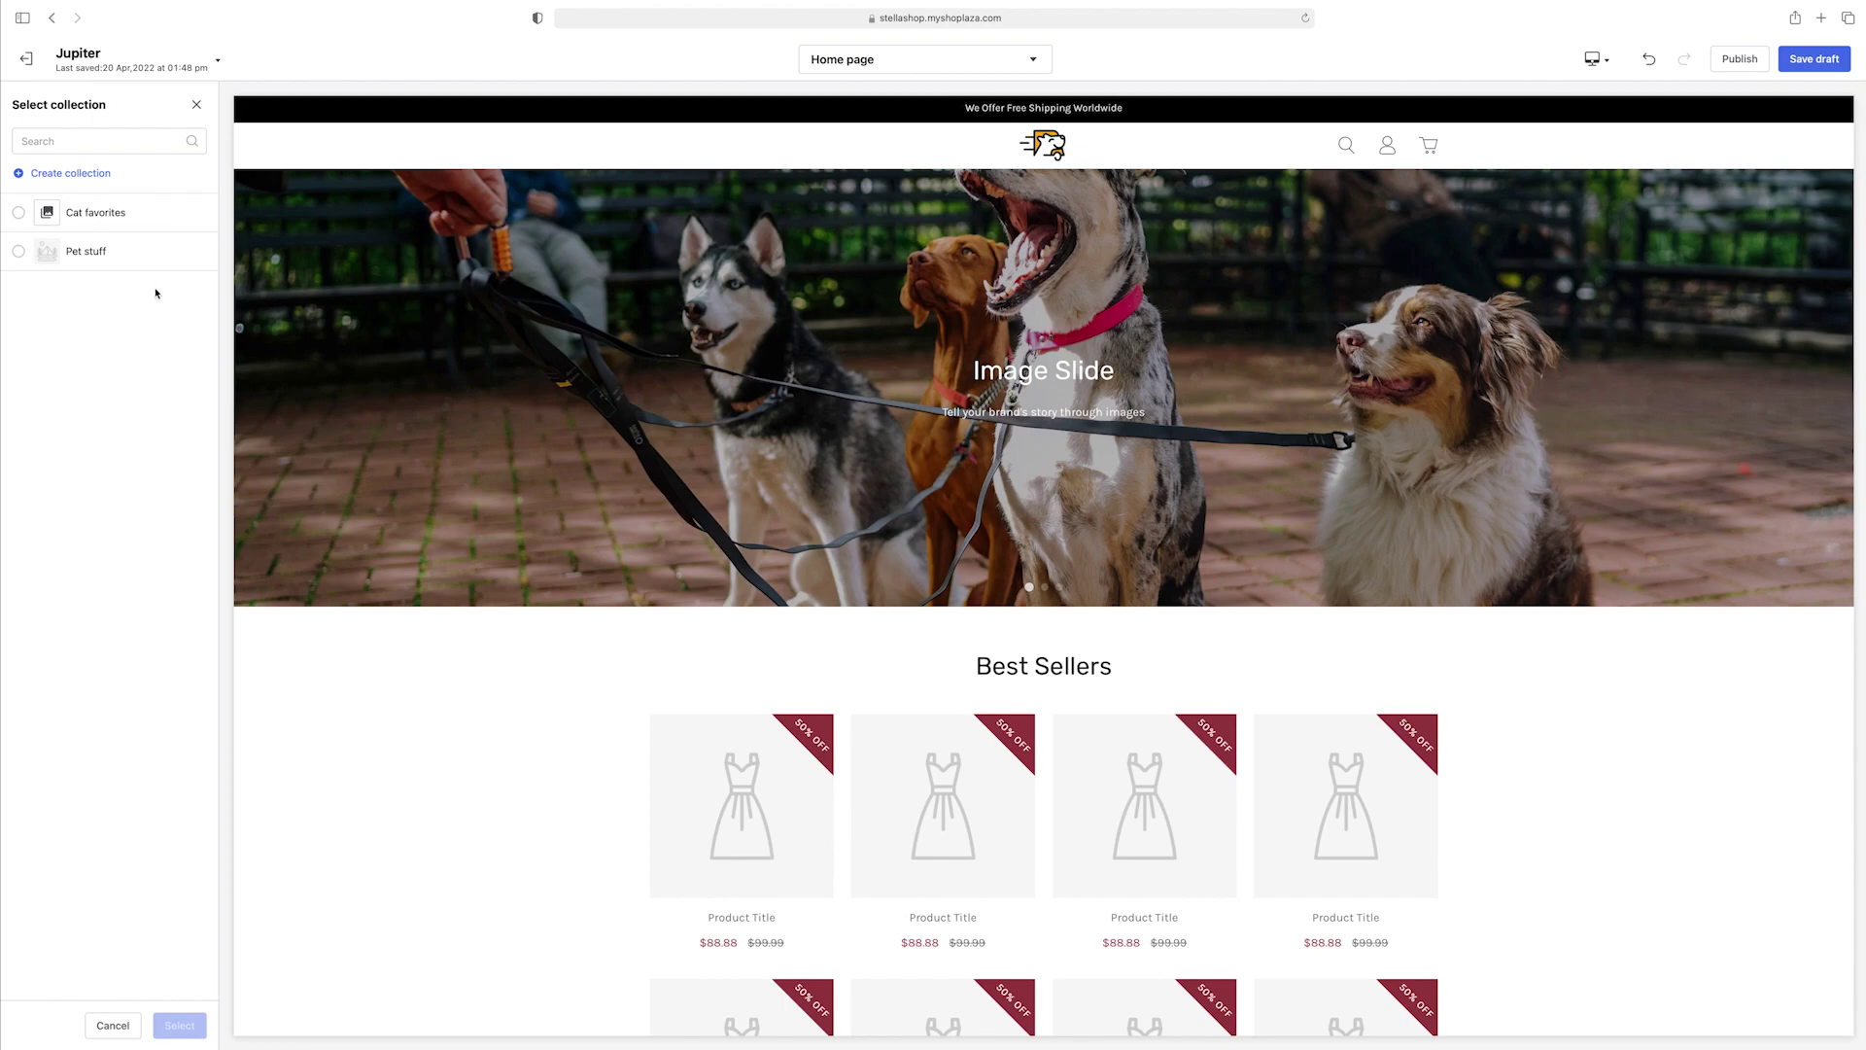
pyautogui.click(137, 255)
pyautogui.click(179, 1024)
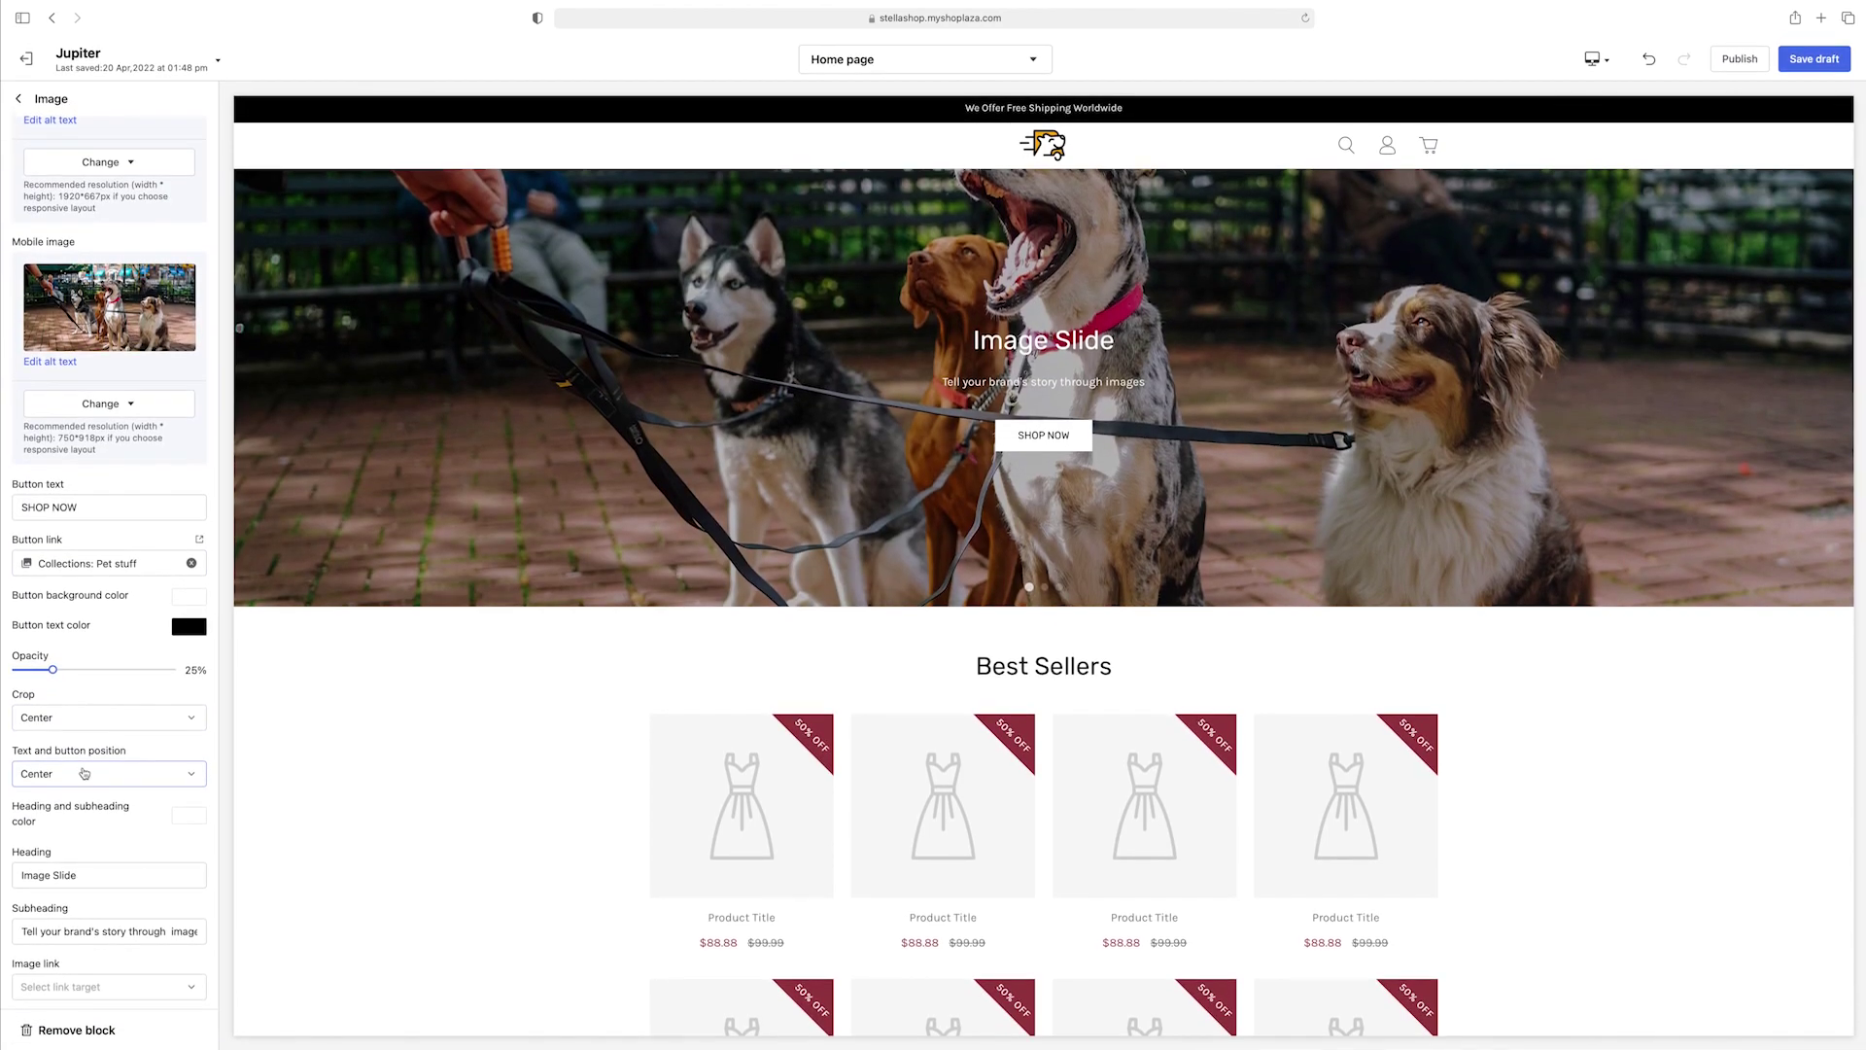
# - Replace the slide heading with the pasted 'SHOP OUR EXCLUSIVE PET…' heading
pyautogui.tripleClick(89, 876)
pyautogui.press('BackSpace')
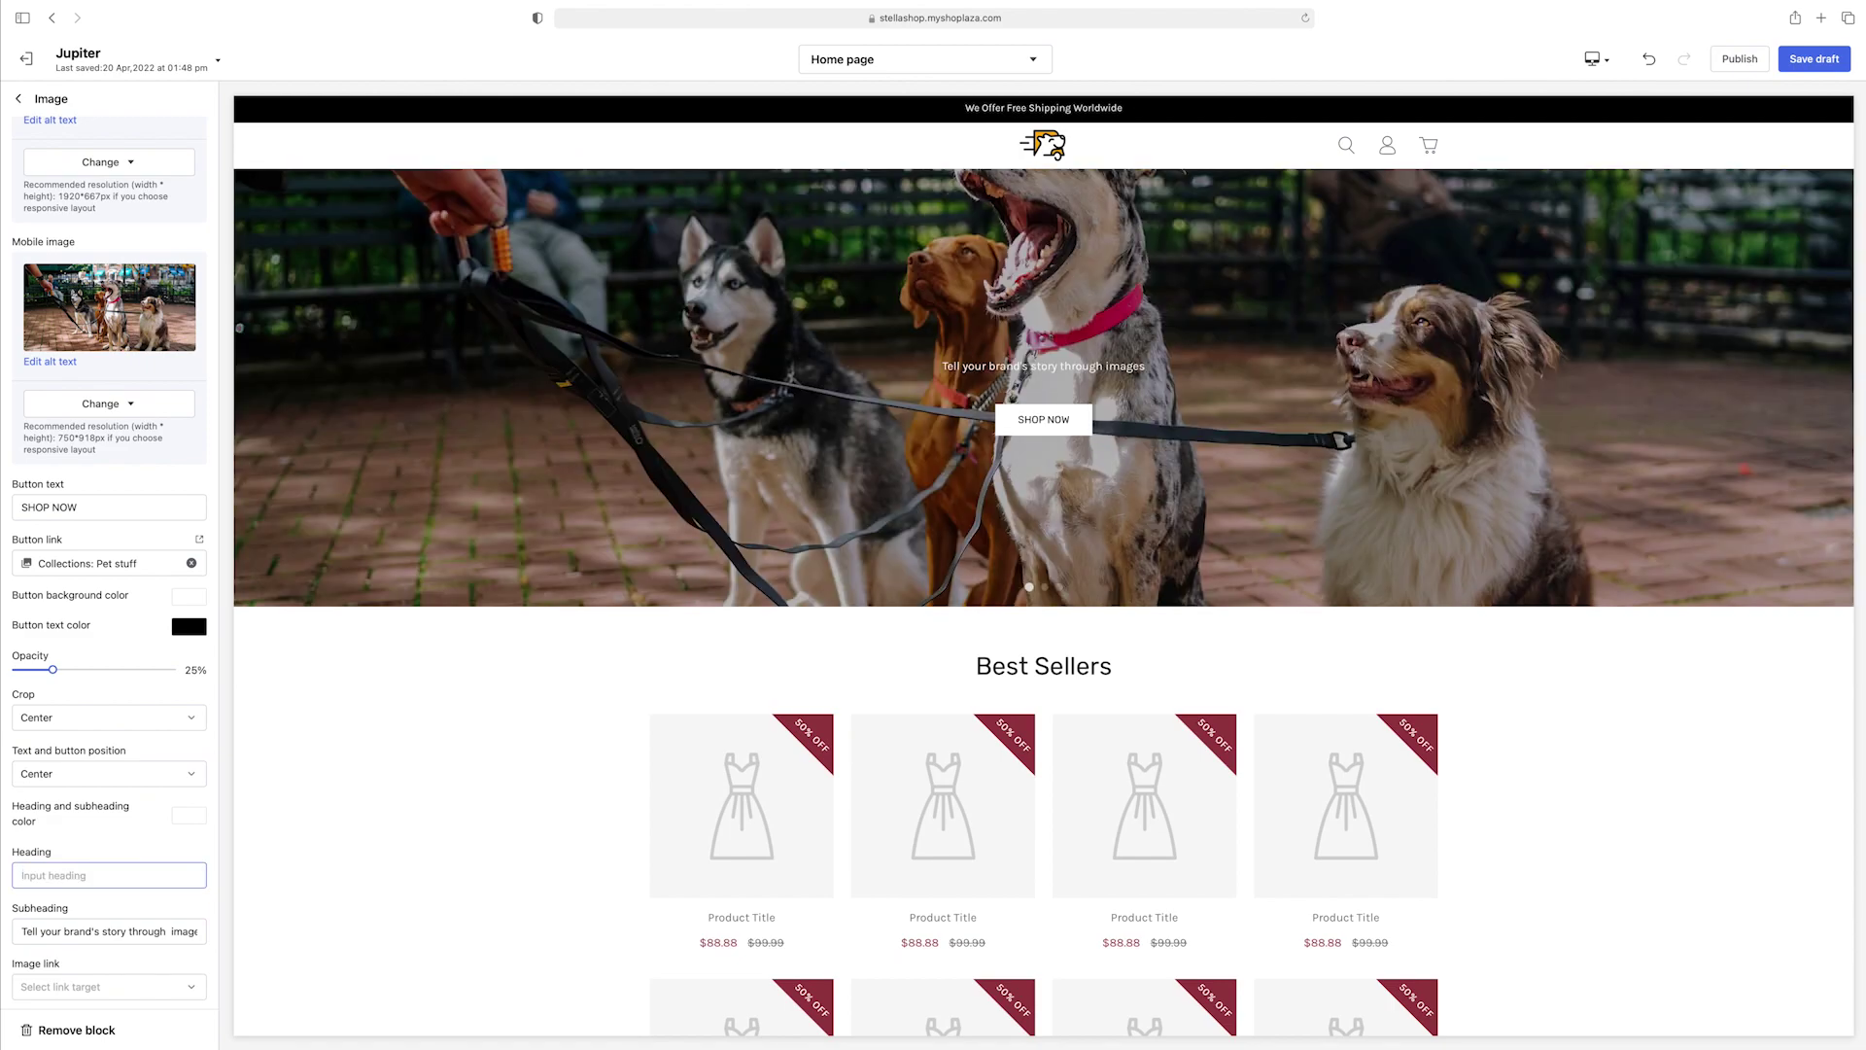
pyautogui.press('super+v')
pyautogui.scroll(3, 140, 805)
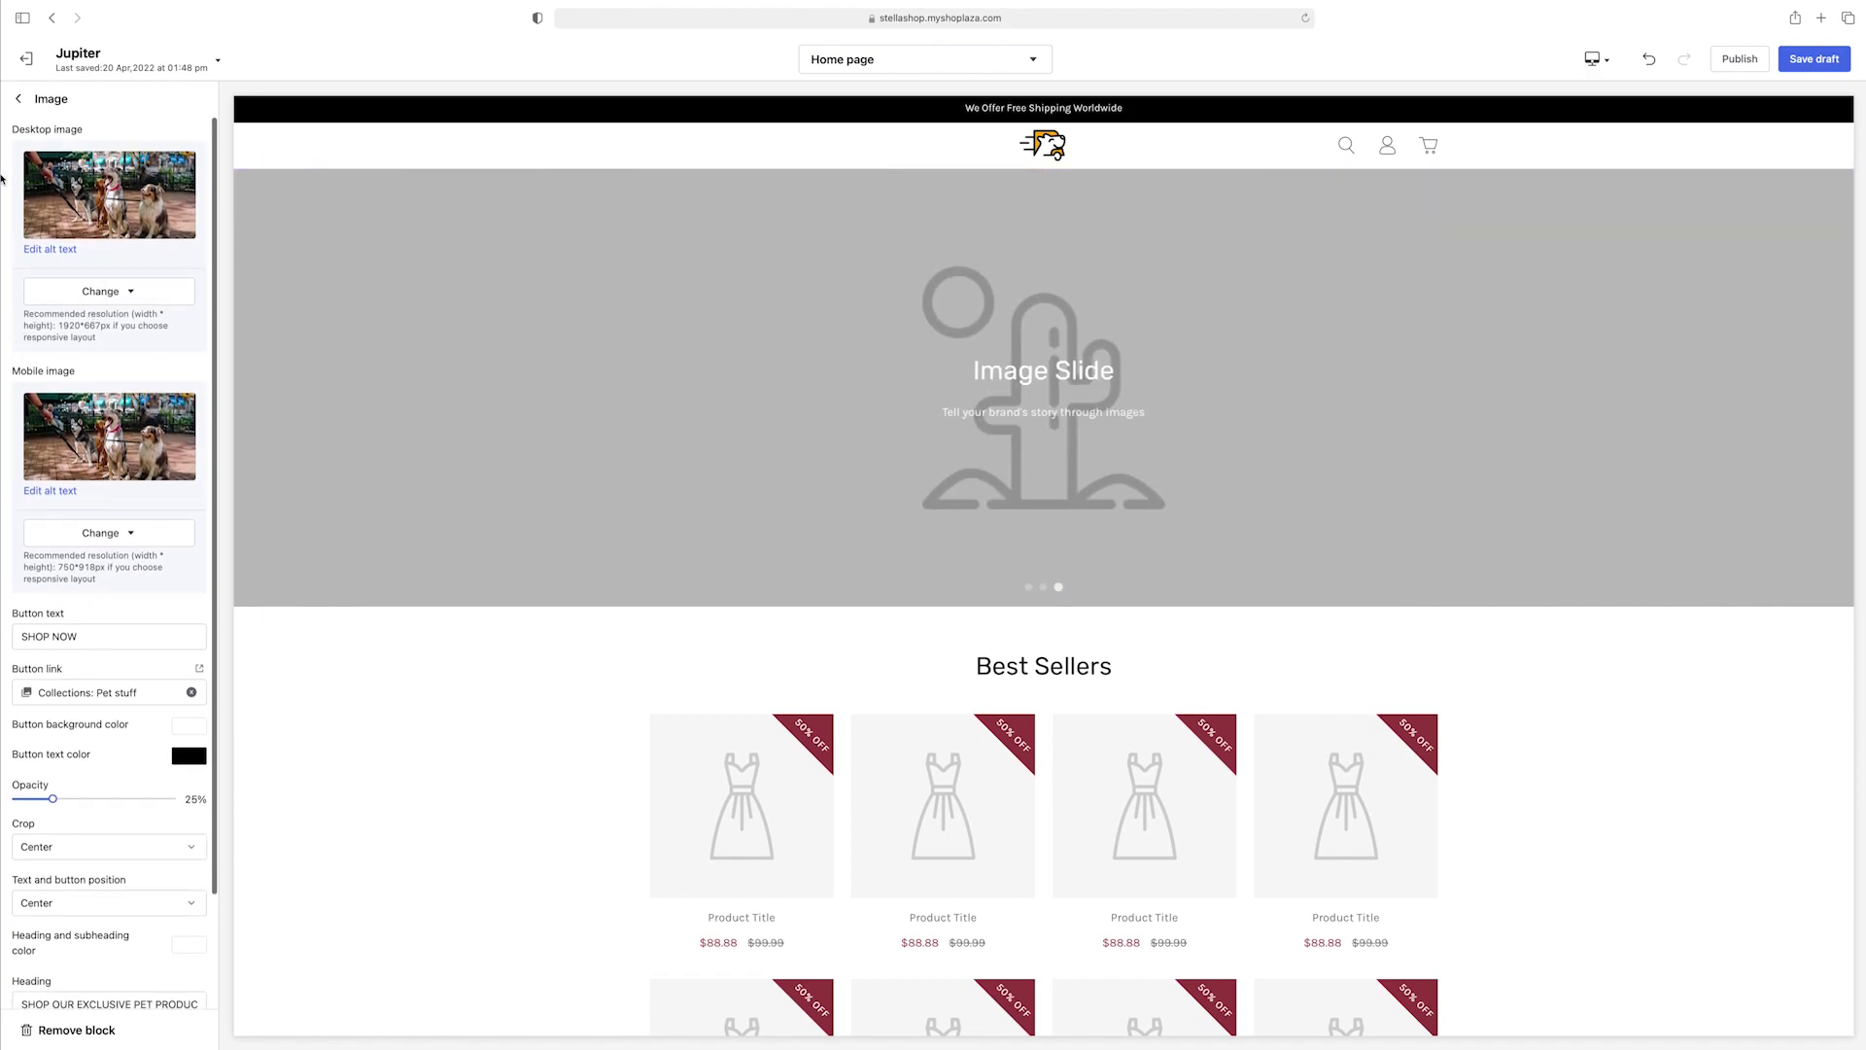
# - Set the cat-and-hand photo as the third slide's desktop and mobile image
pyautogui.click(18, 98)
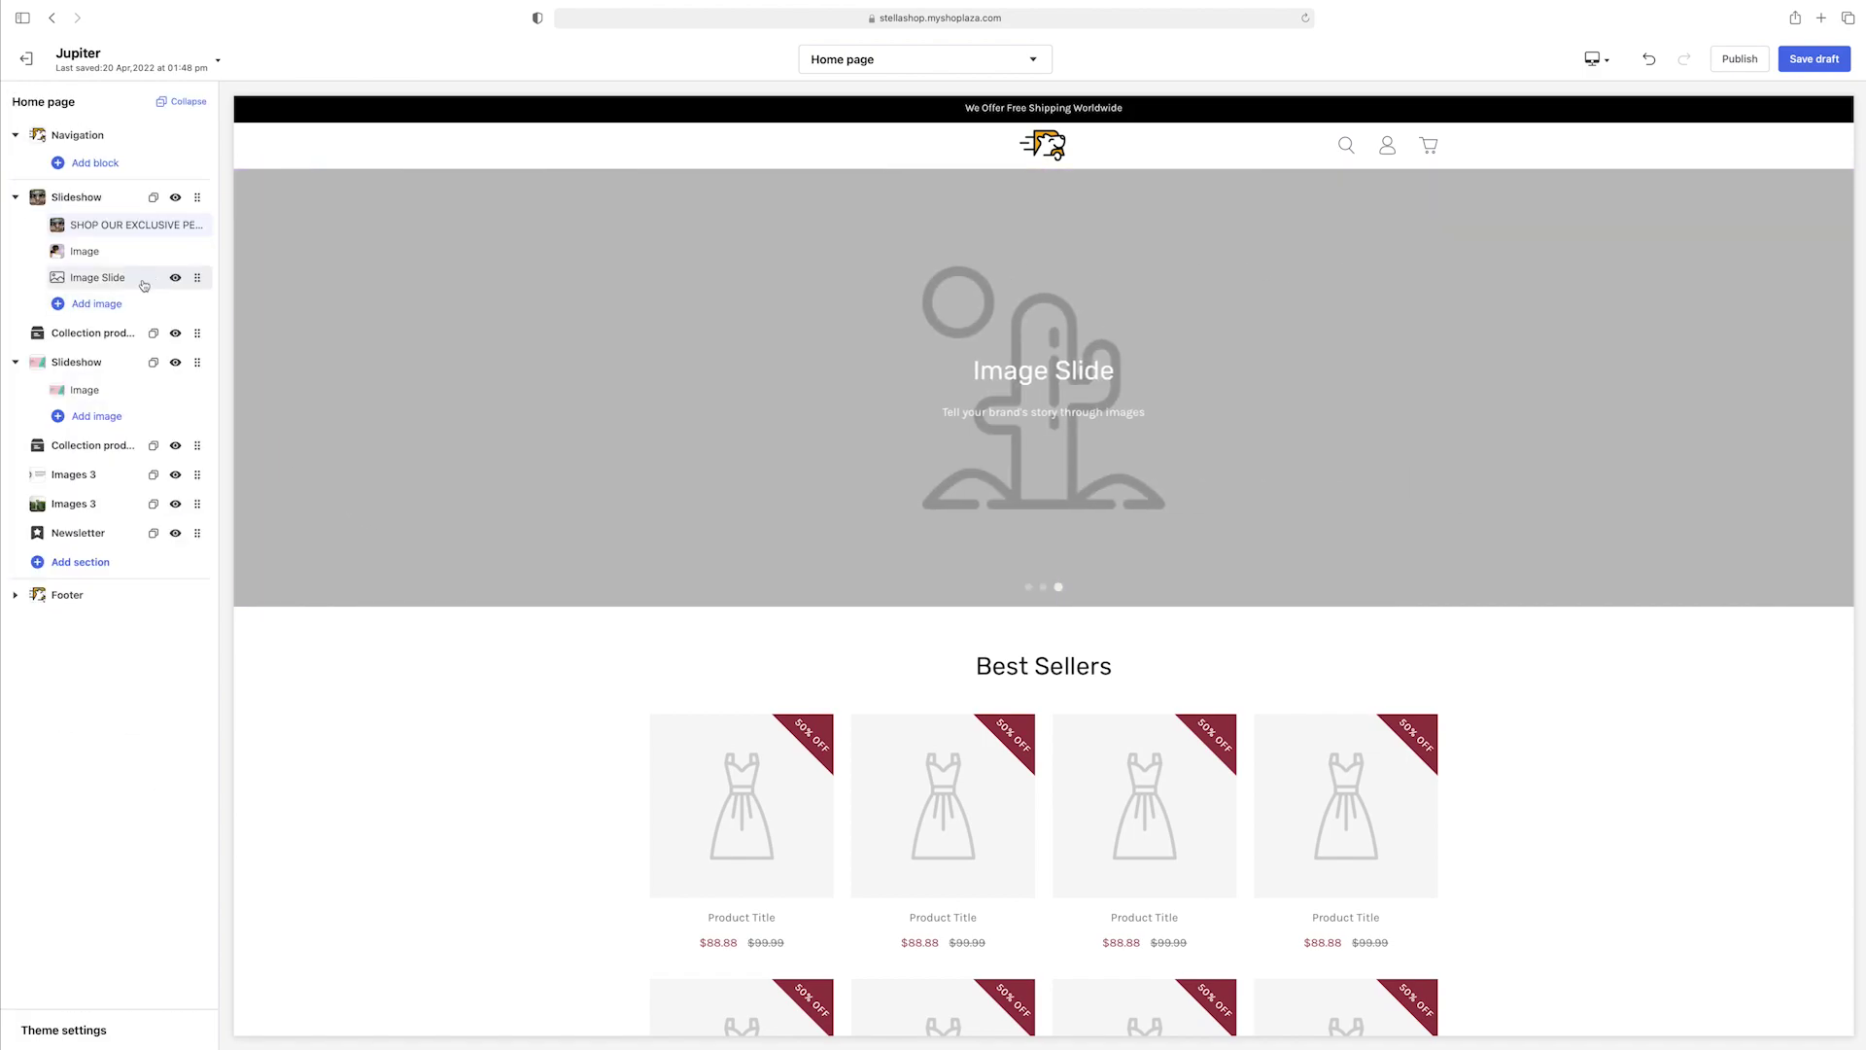
pyautogui.click(144, 285)
pyautogui.click(118, 189)
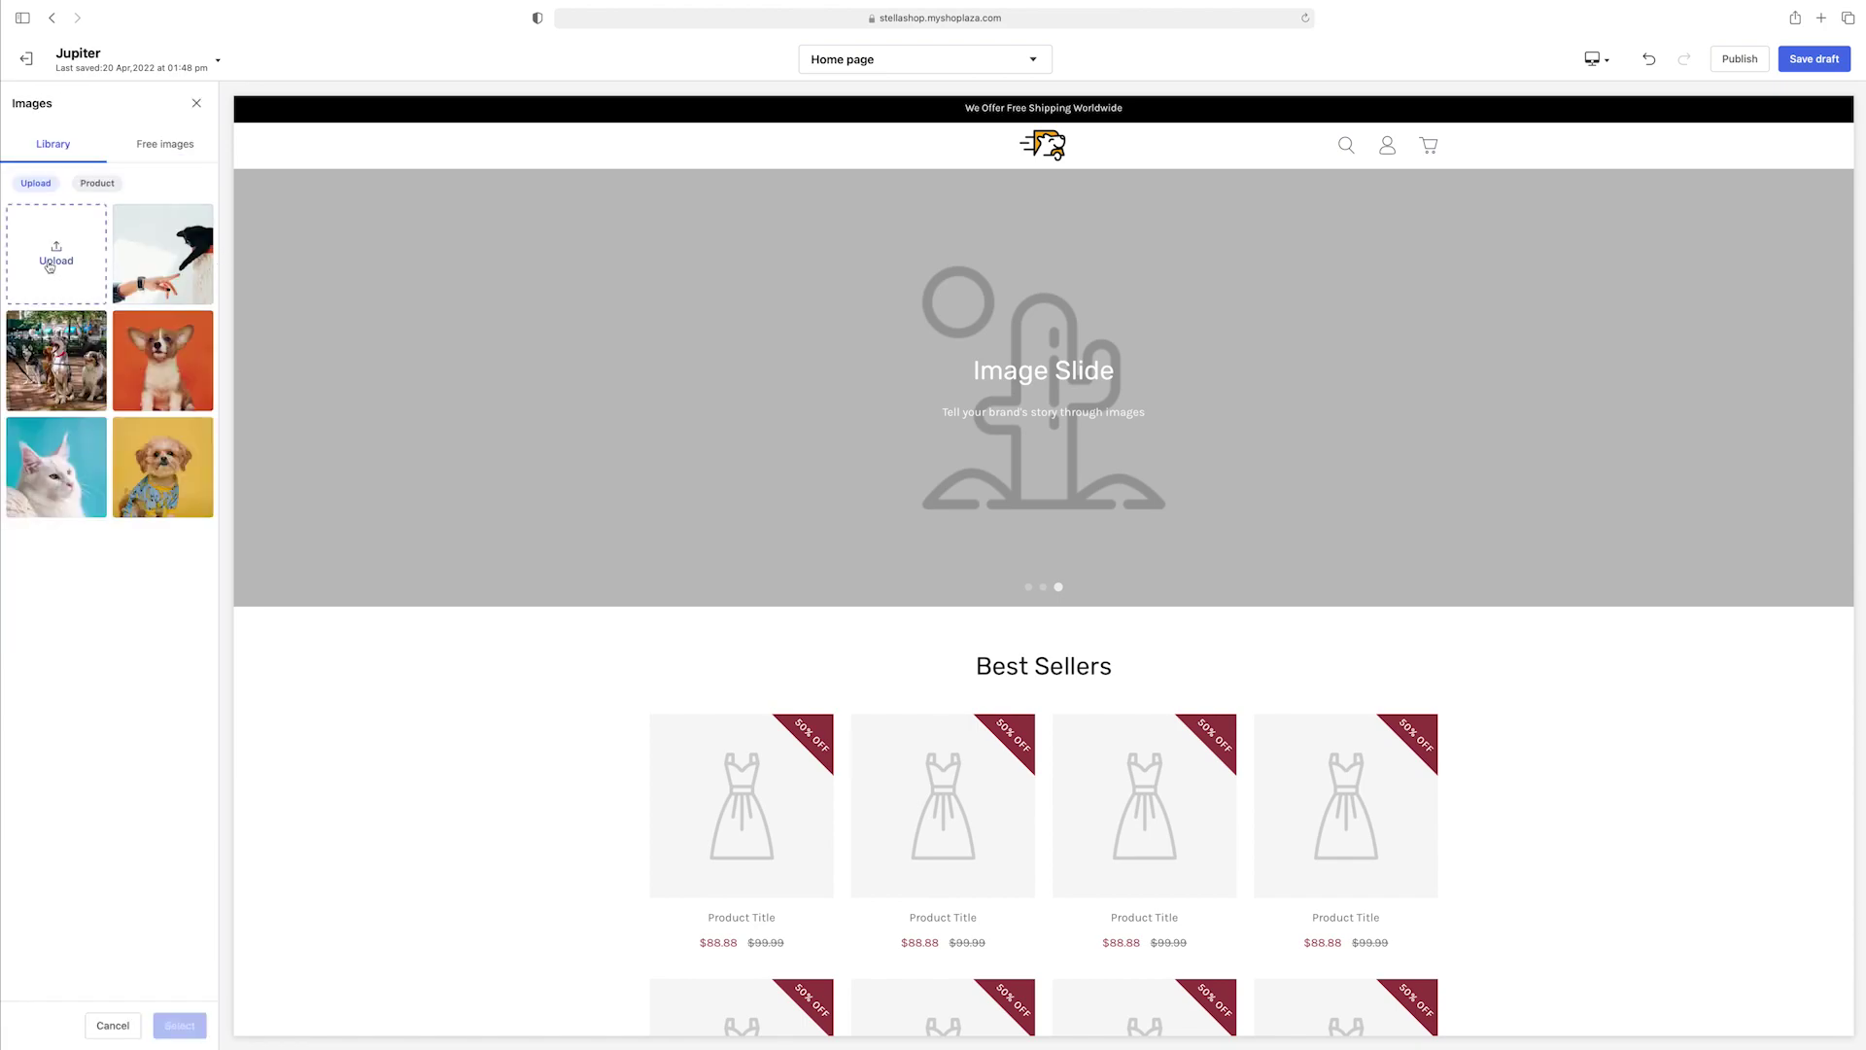
pyautogui.click(162, 254)
pyautogui.click(173, 1025)
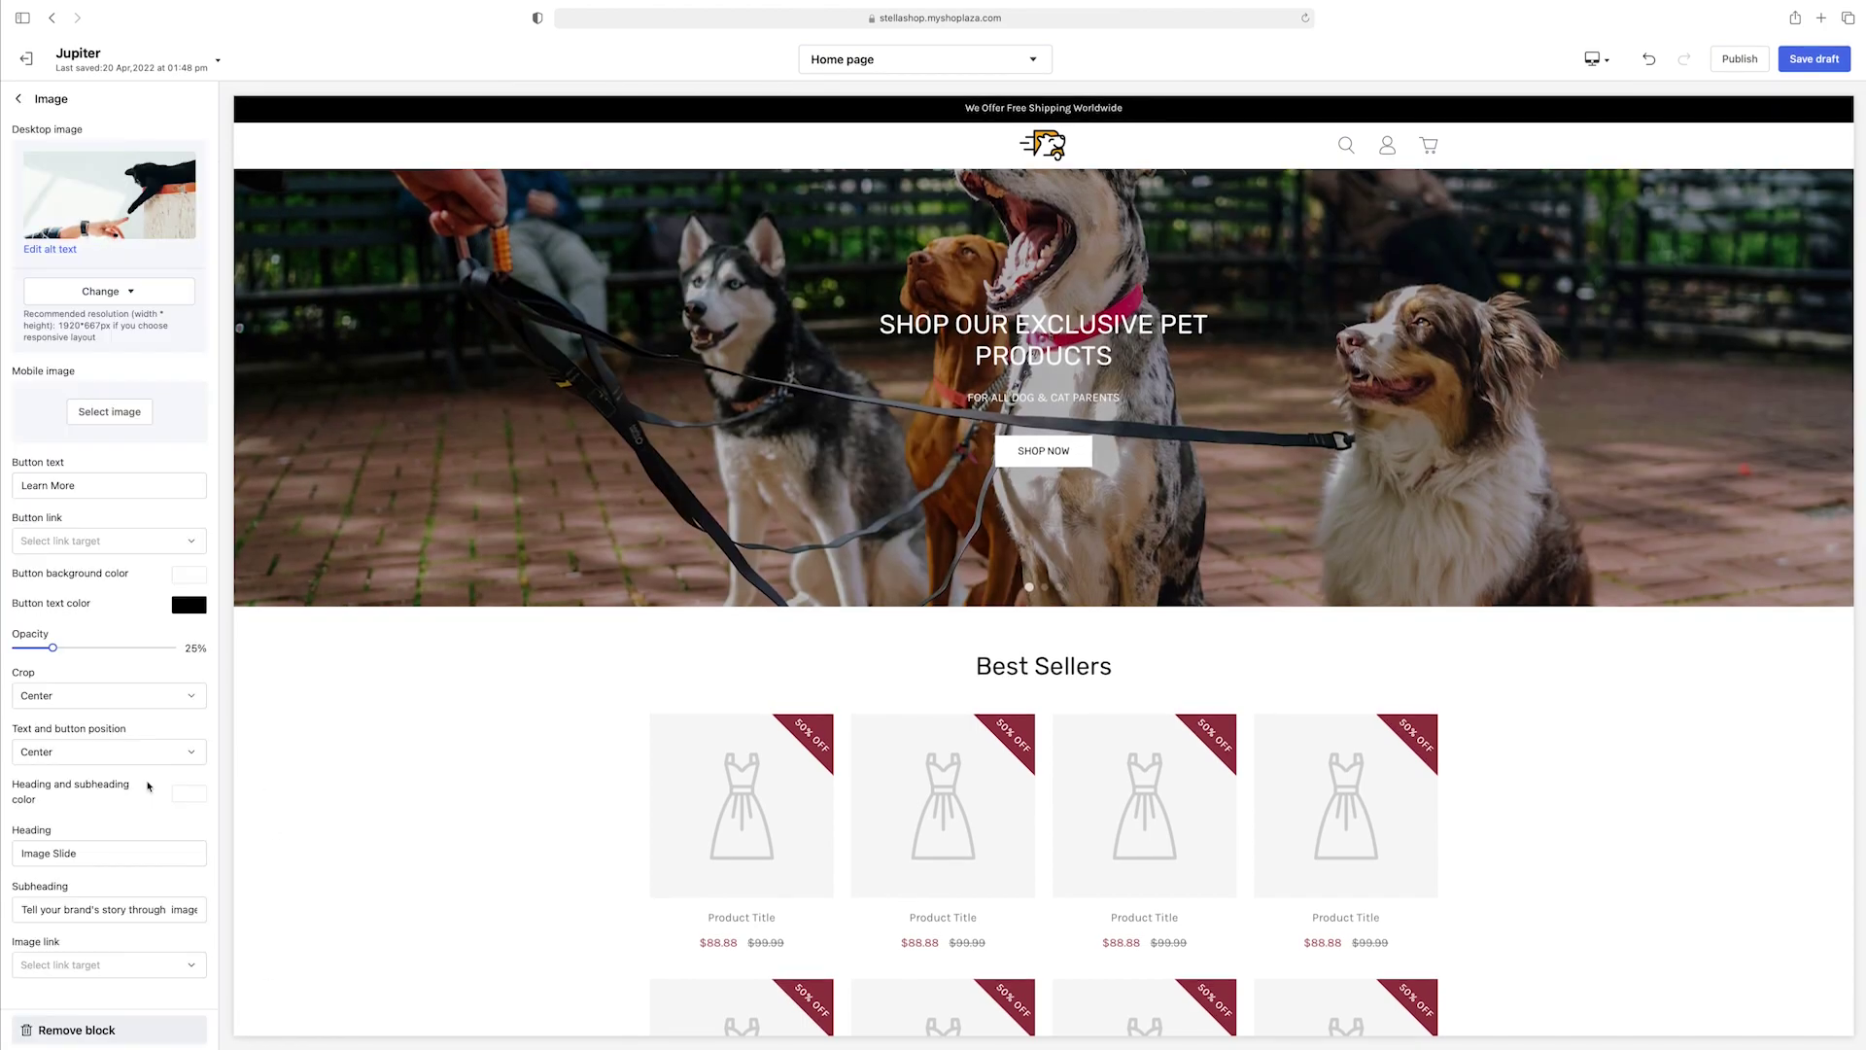
pyautogui.click(129, 416)
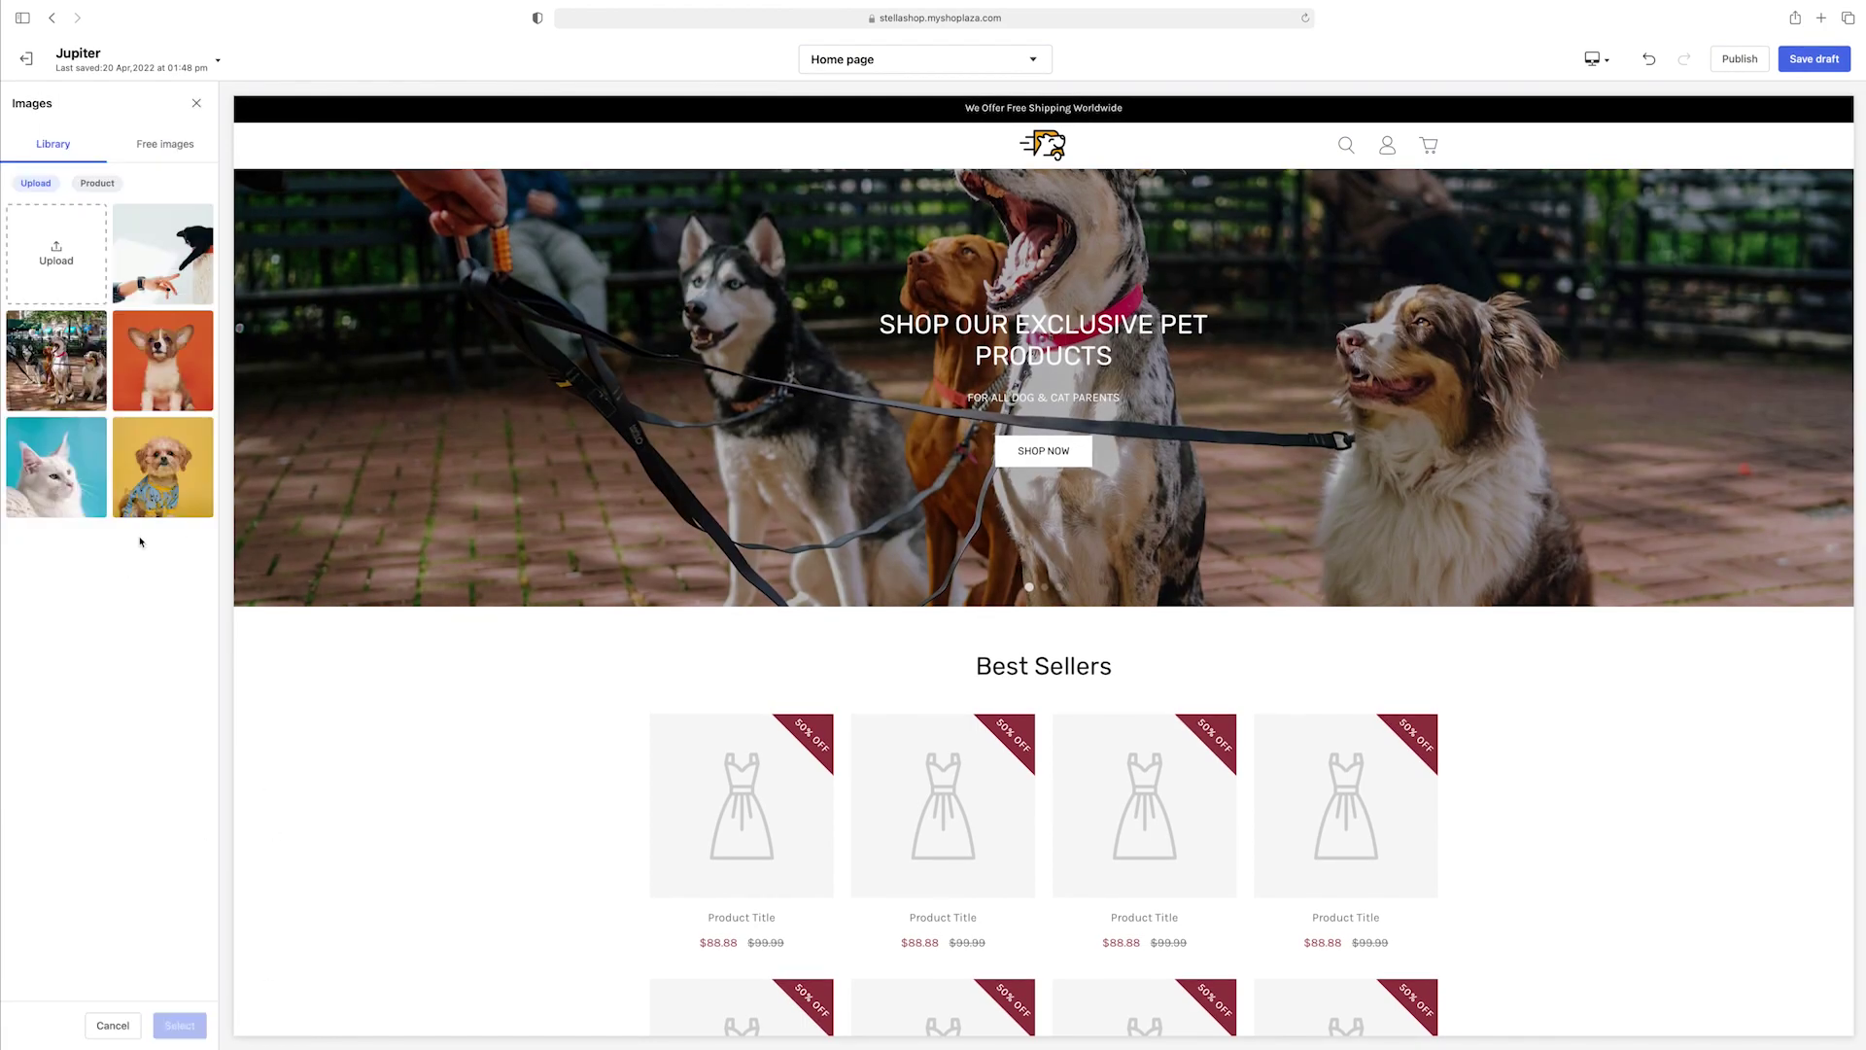
pyautogui.click(163, 254)
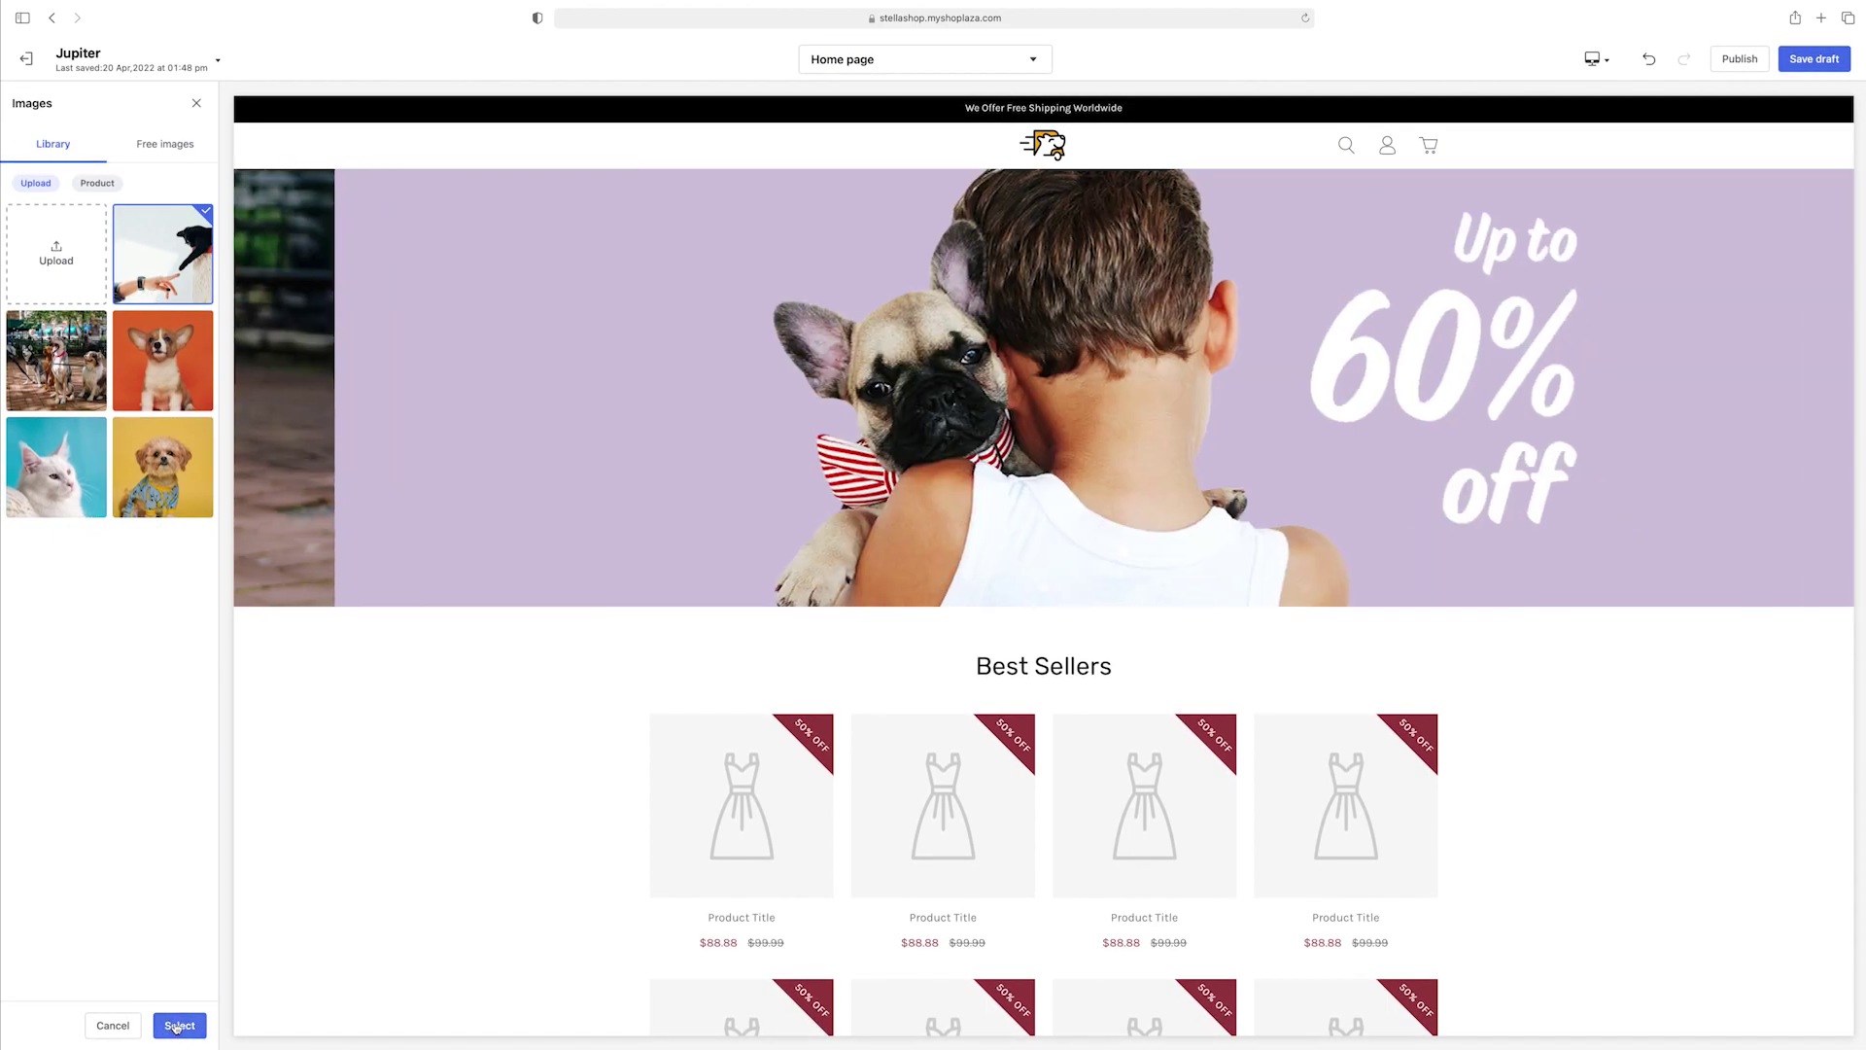
pyautogui.click(179, 1024)
# - Change the button to SHOP NOW, heading to 'SHOP YOUR FAVORITE CAT PRODUCTS', subheading to 'YOUR CAT WON'T STOP PURRING ABOUT IT'
pyautogui.scroll(-3, 69, 495)
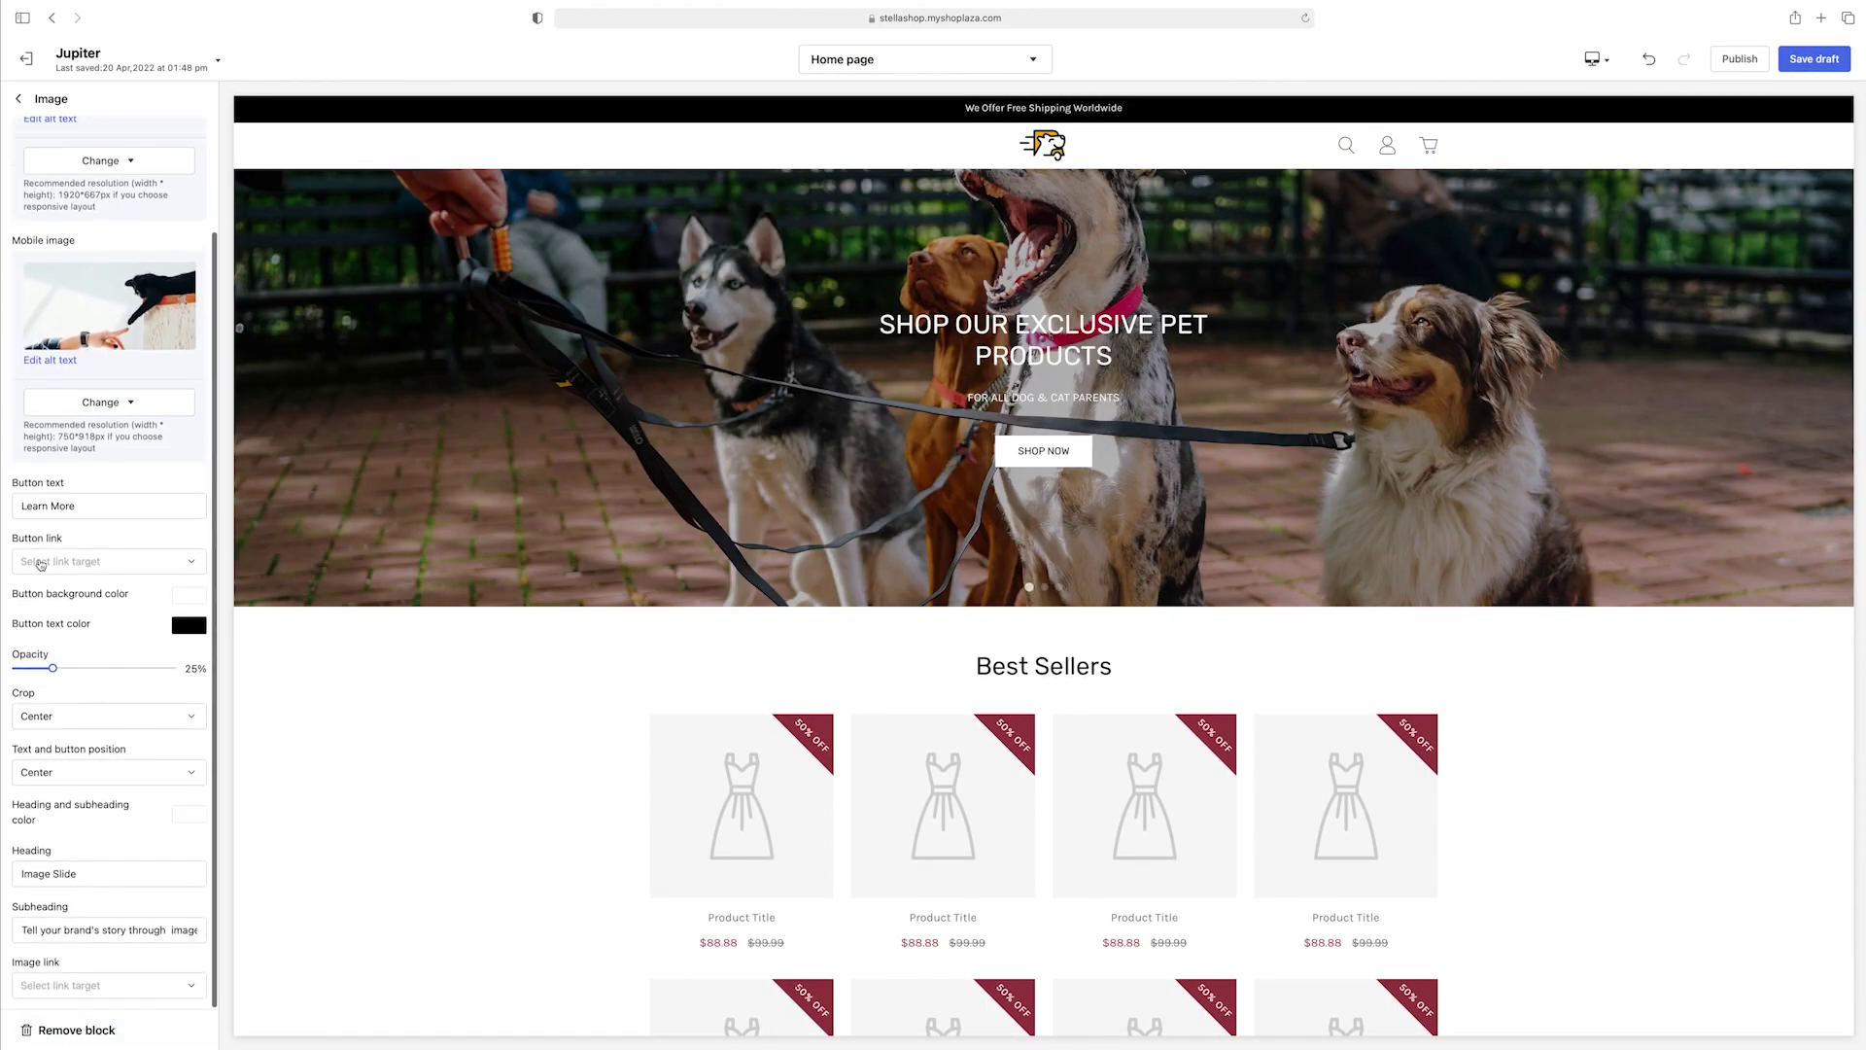
pyautogui.moveTo(69, 496); pyautogui.dragTo(20, 507)
pyautogui.write('SHO')
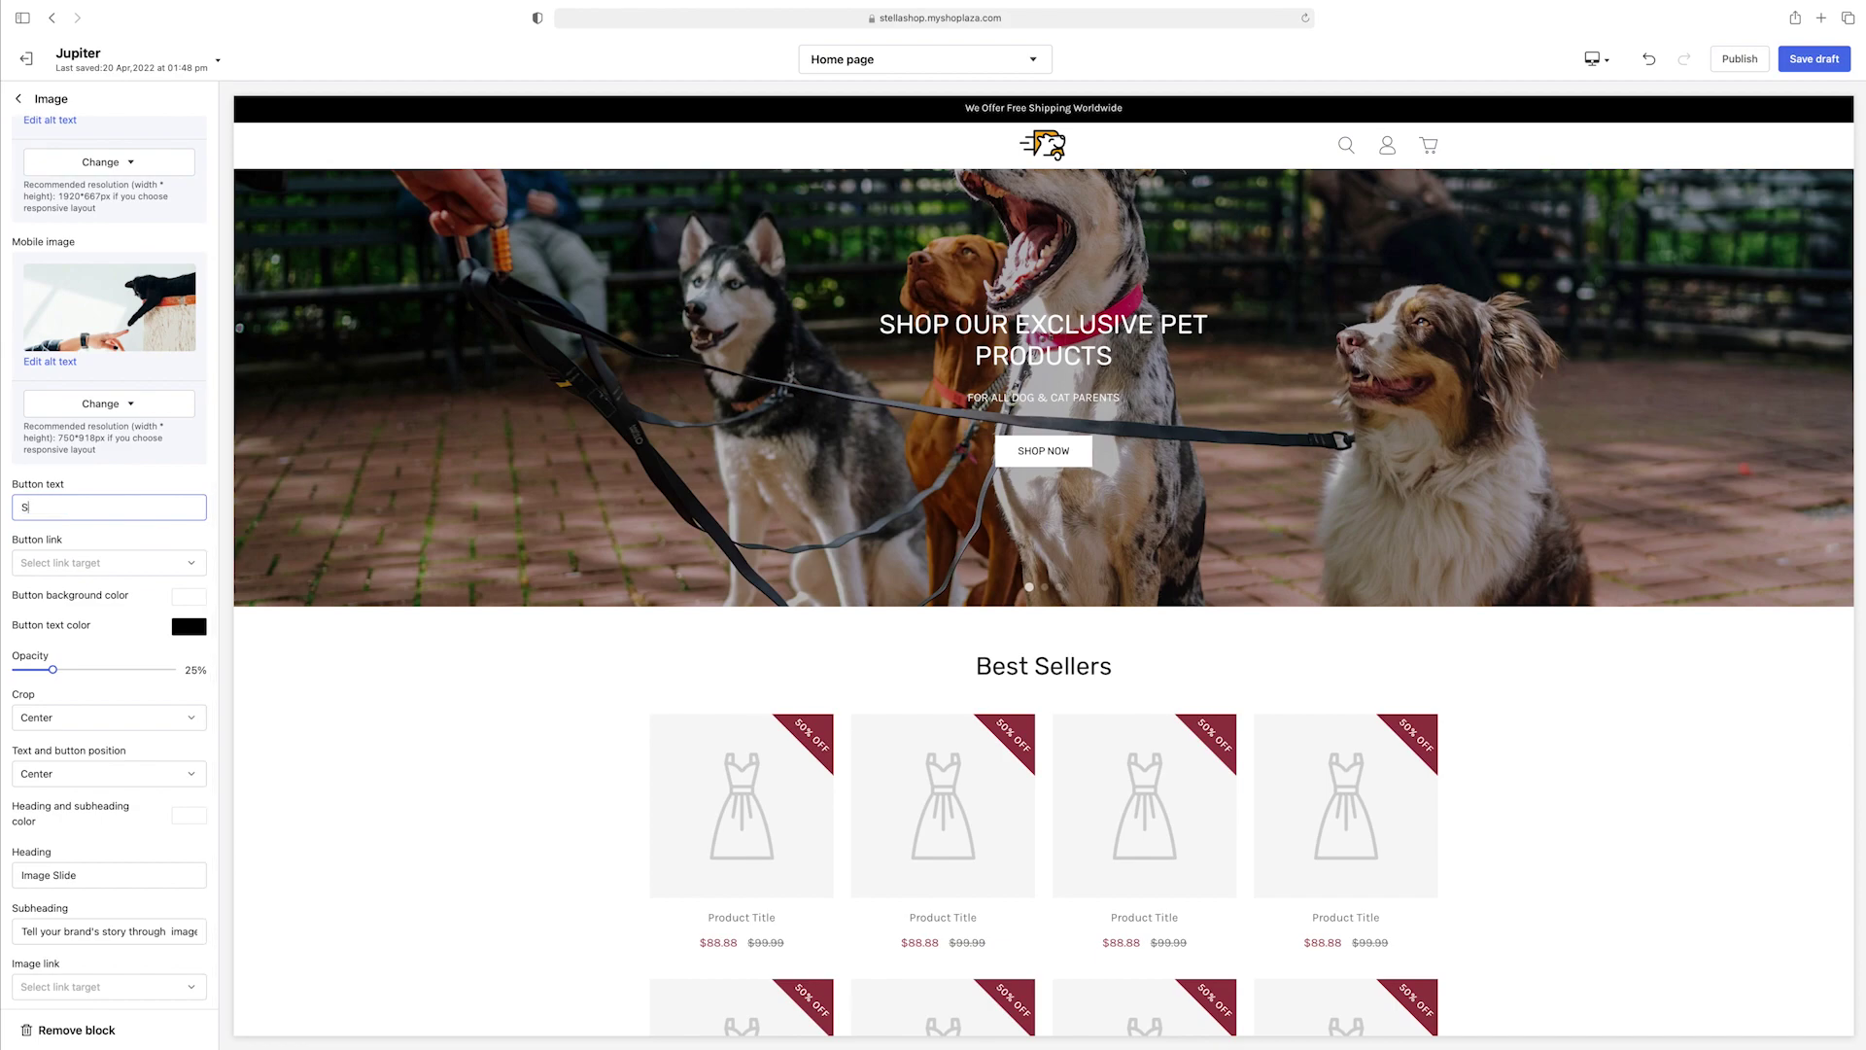
pyautogui.write('P NOW')
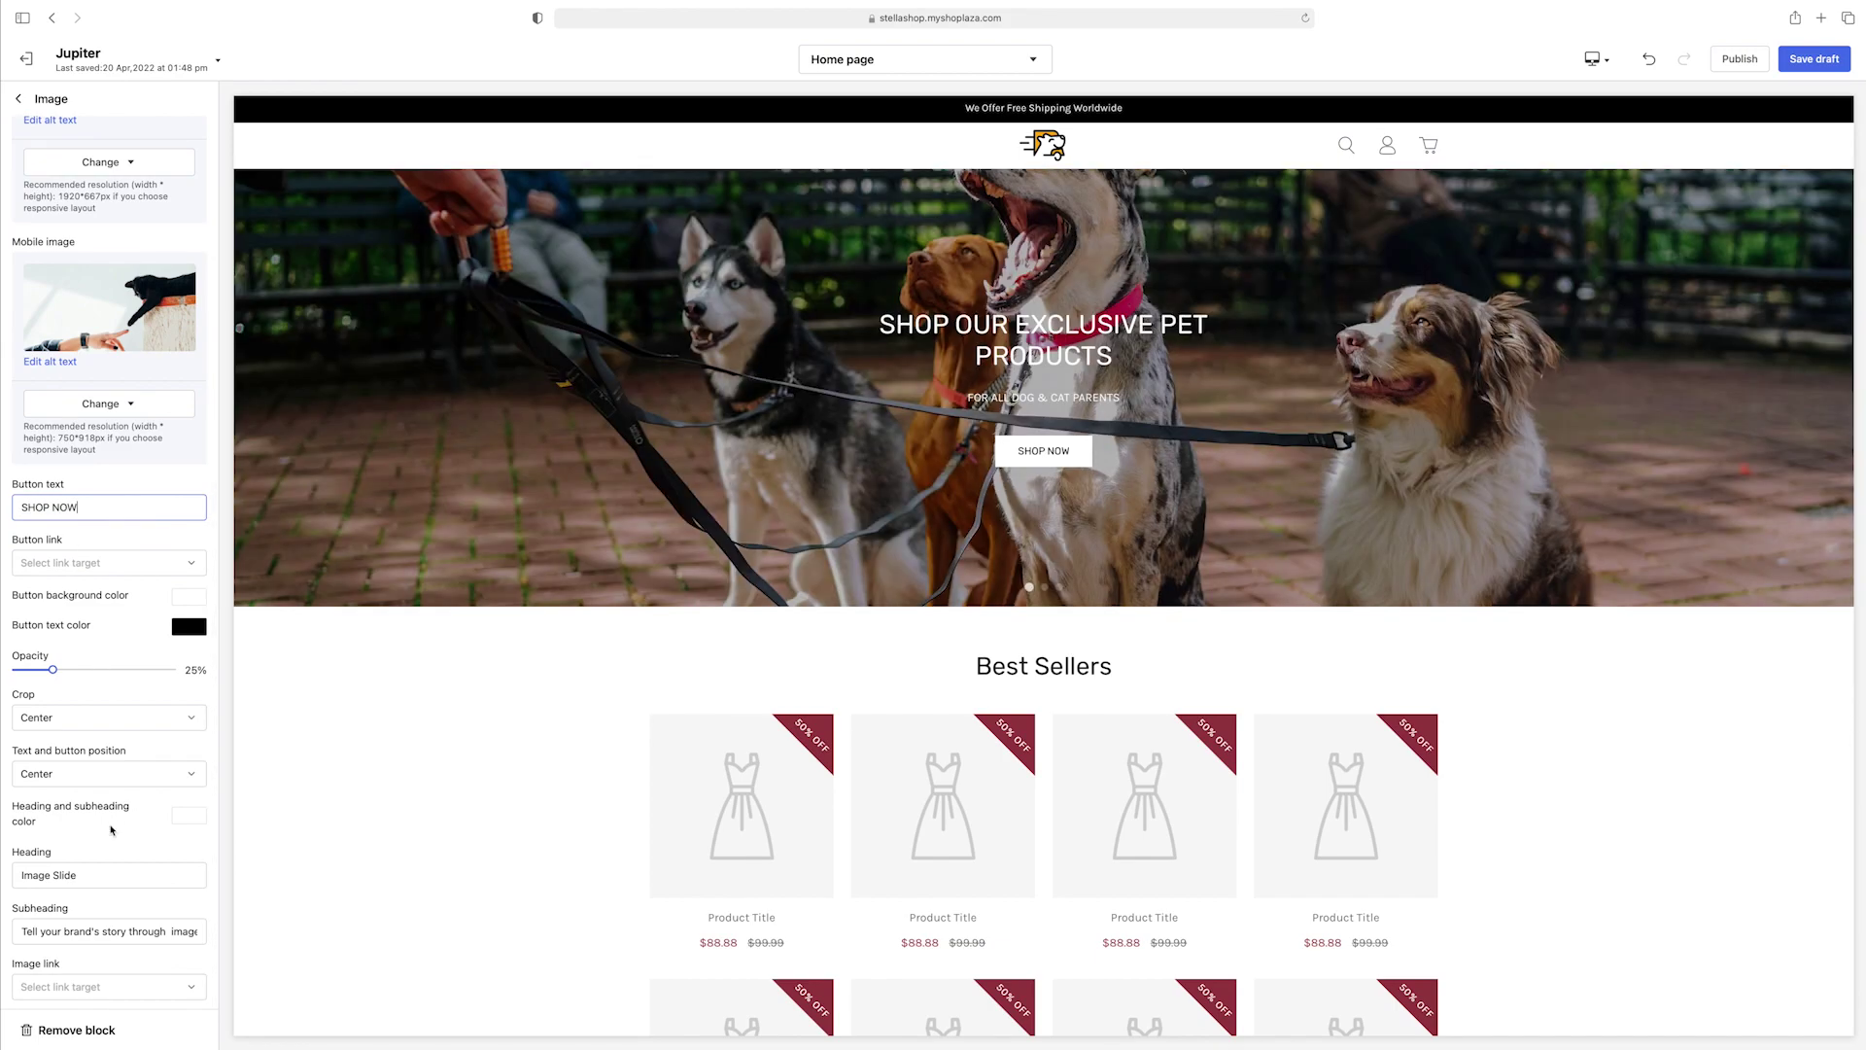
pyautogui.tripleClick(83, 885)
pyautogui.write('SH')
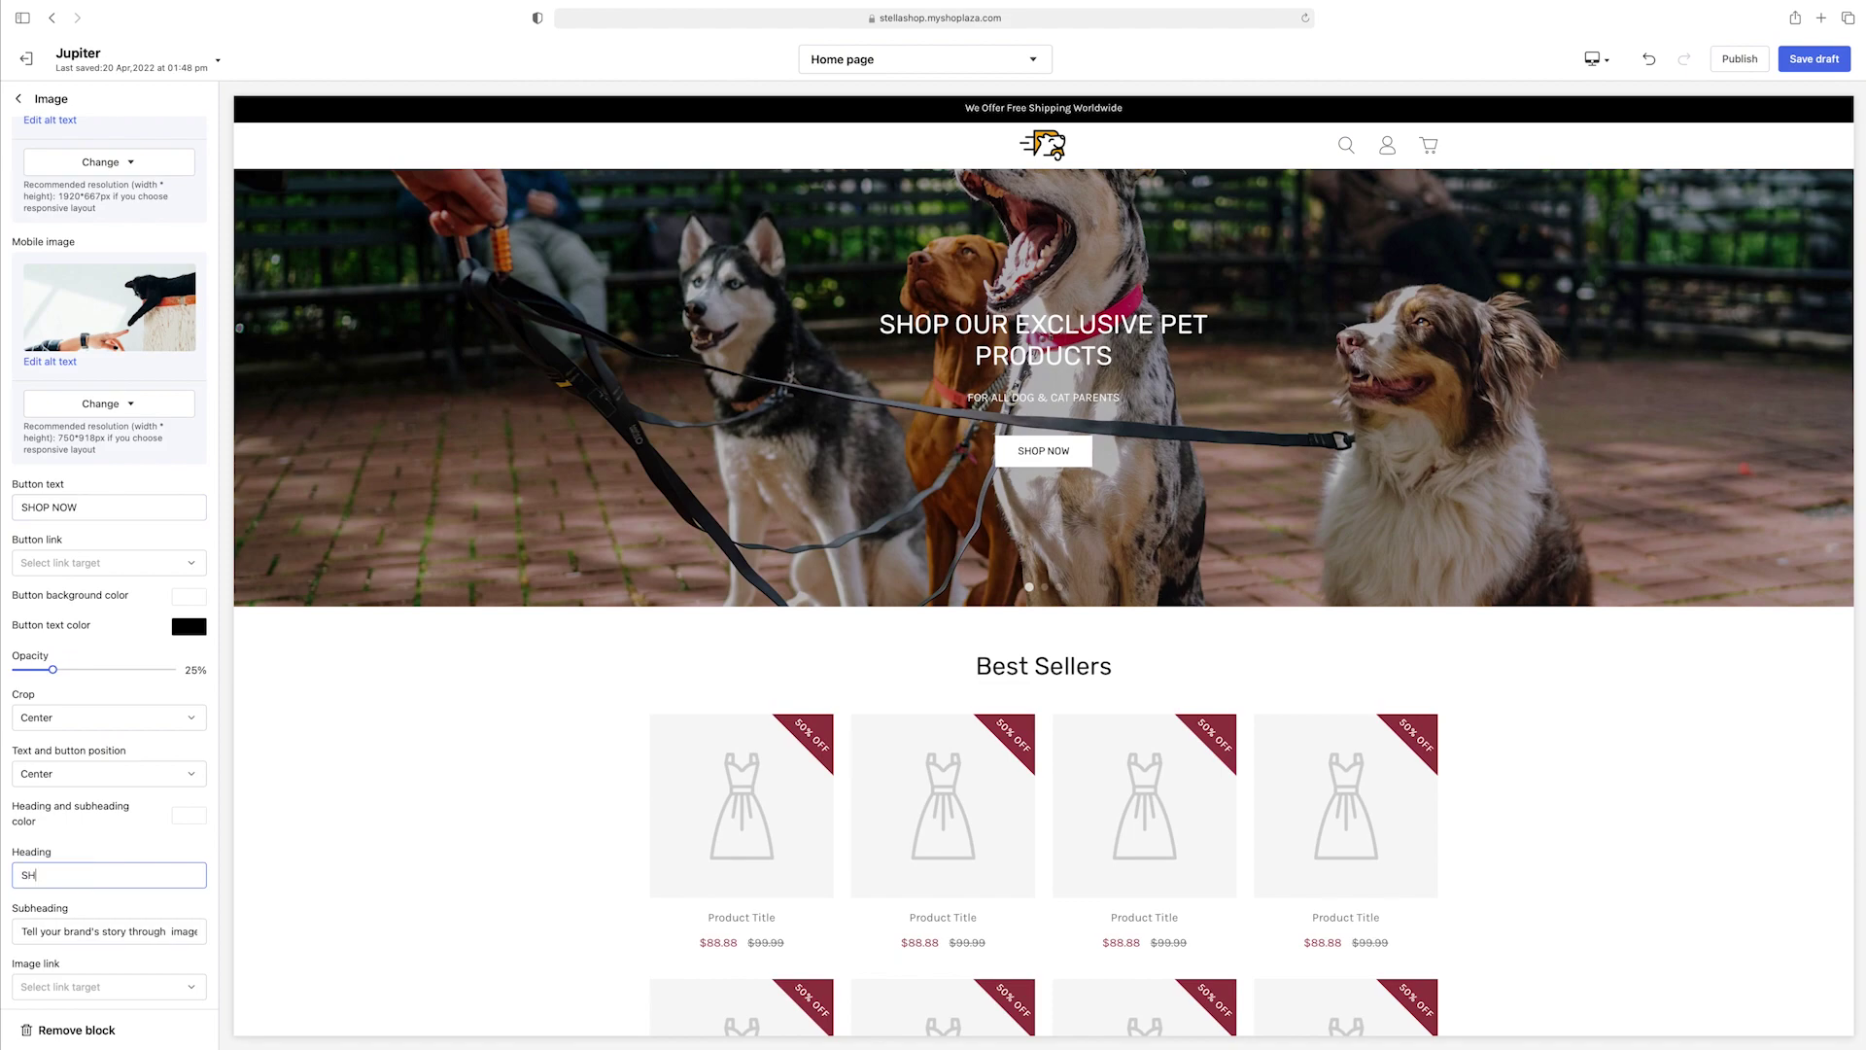
pyautogui.write('OP YOUR FAVORITE CAT PRODUCTS')
pyautogui.press('Tab')
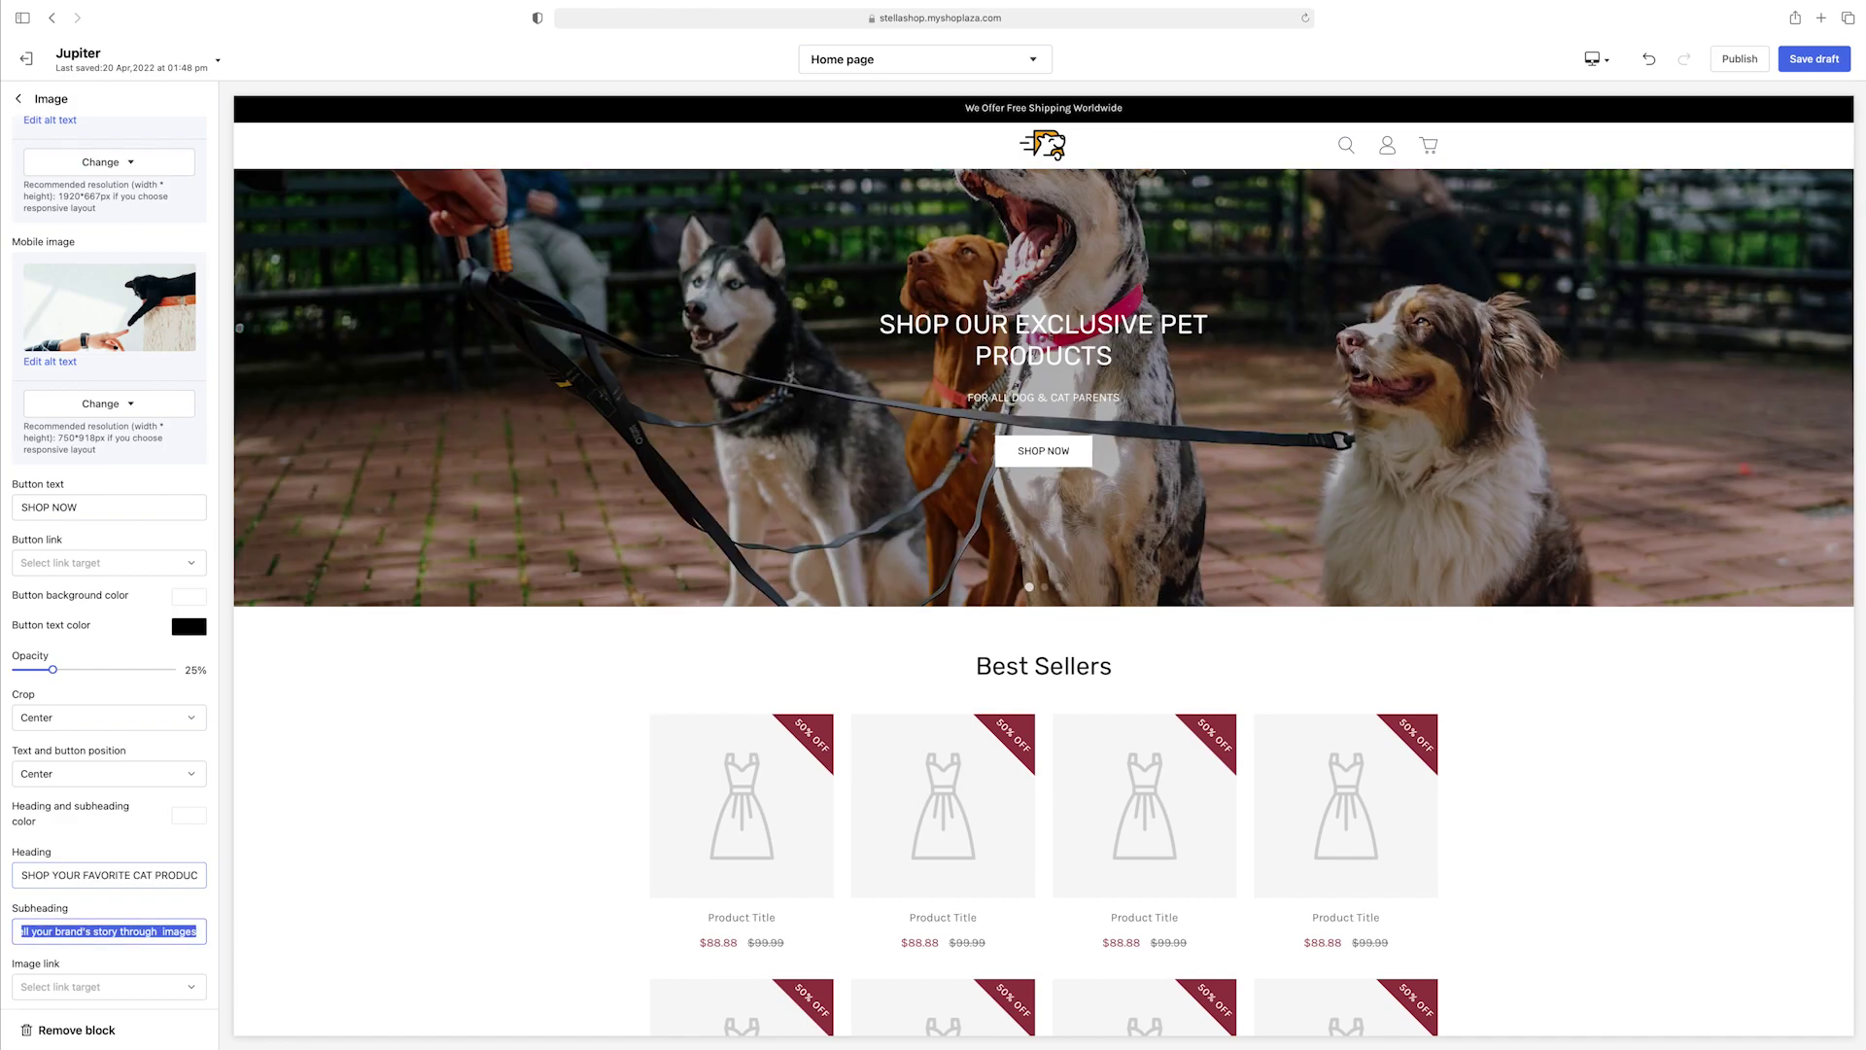
pyautogui.write('Your cat')
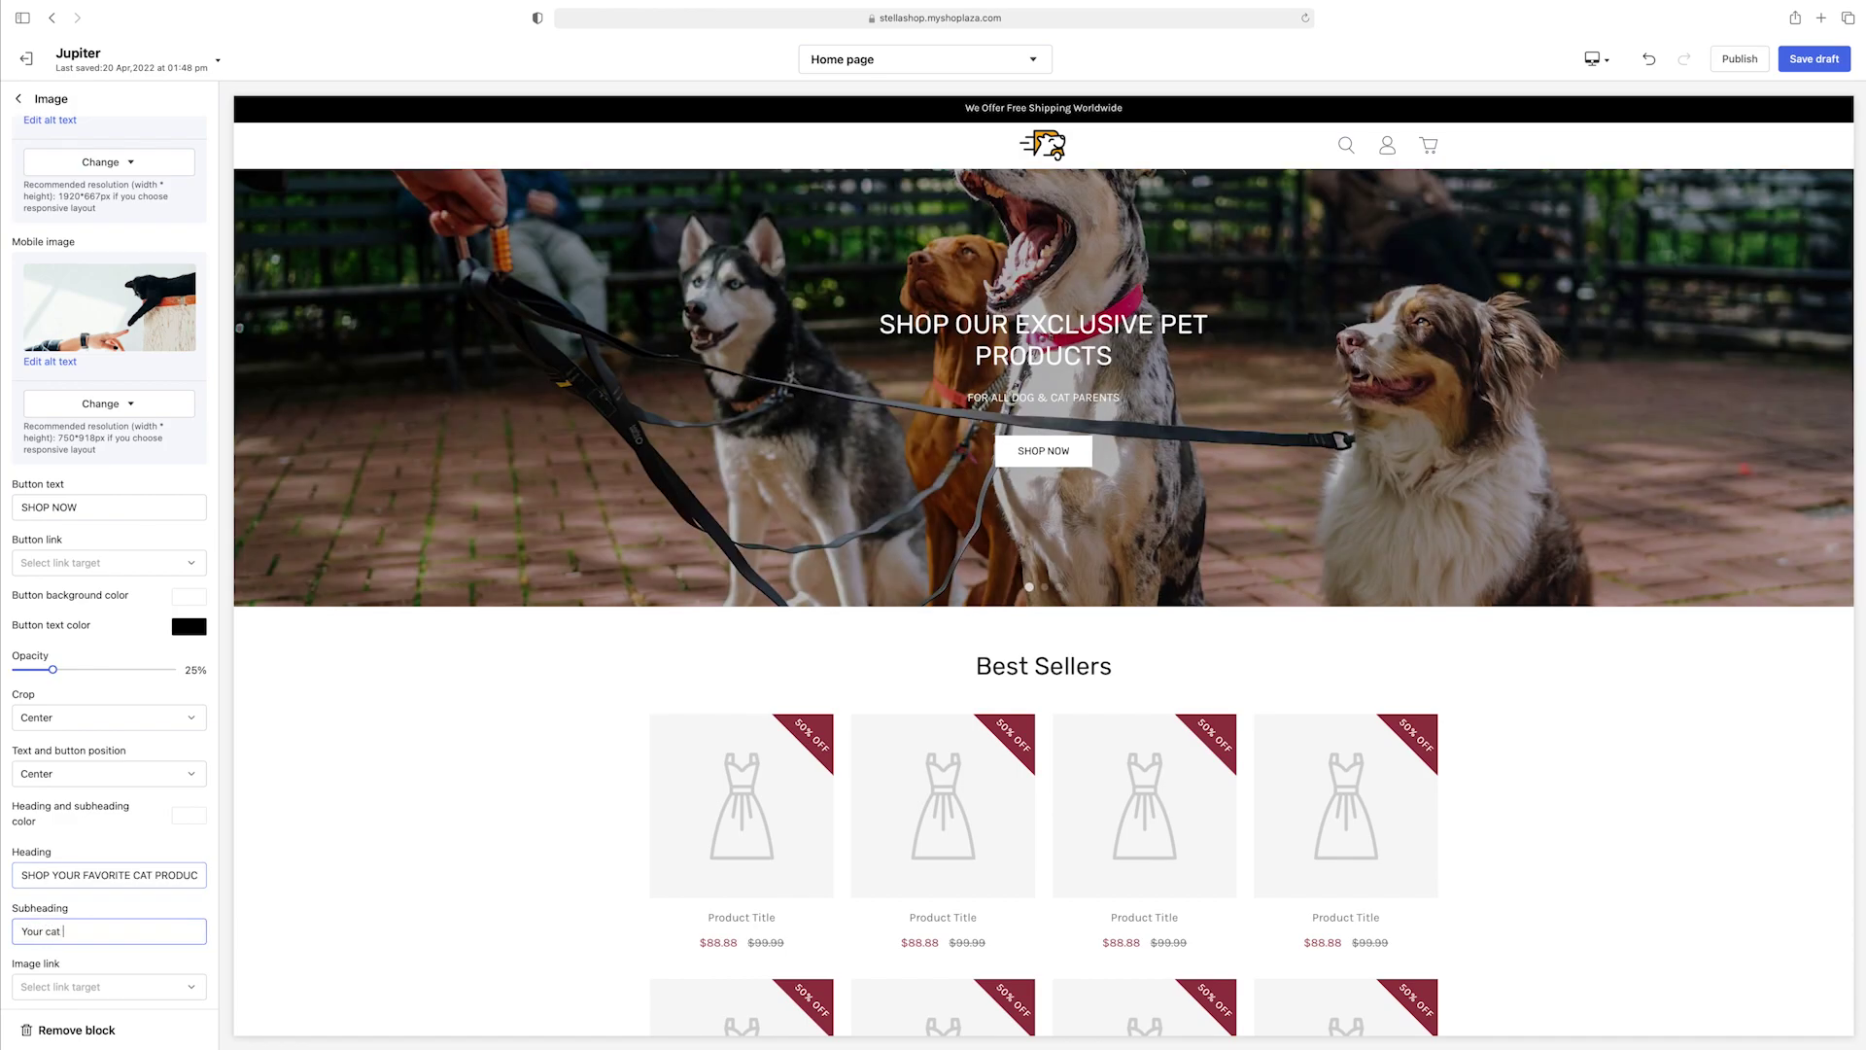
pyautogui.press('BackSpace')
pyautogui.write("T WON'T STOP PURRING ABOUT IT")
pyautogui.click(244, 921)
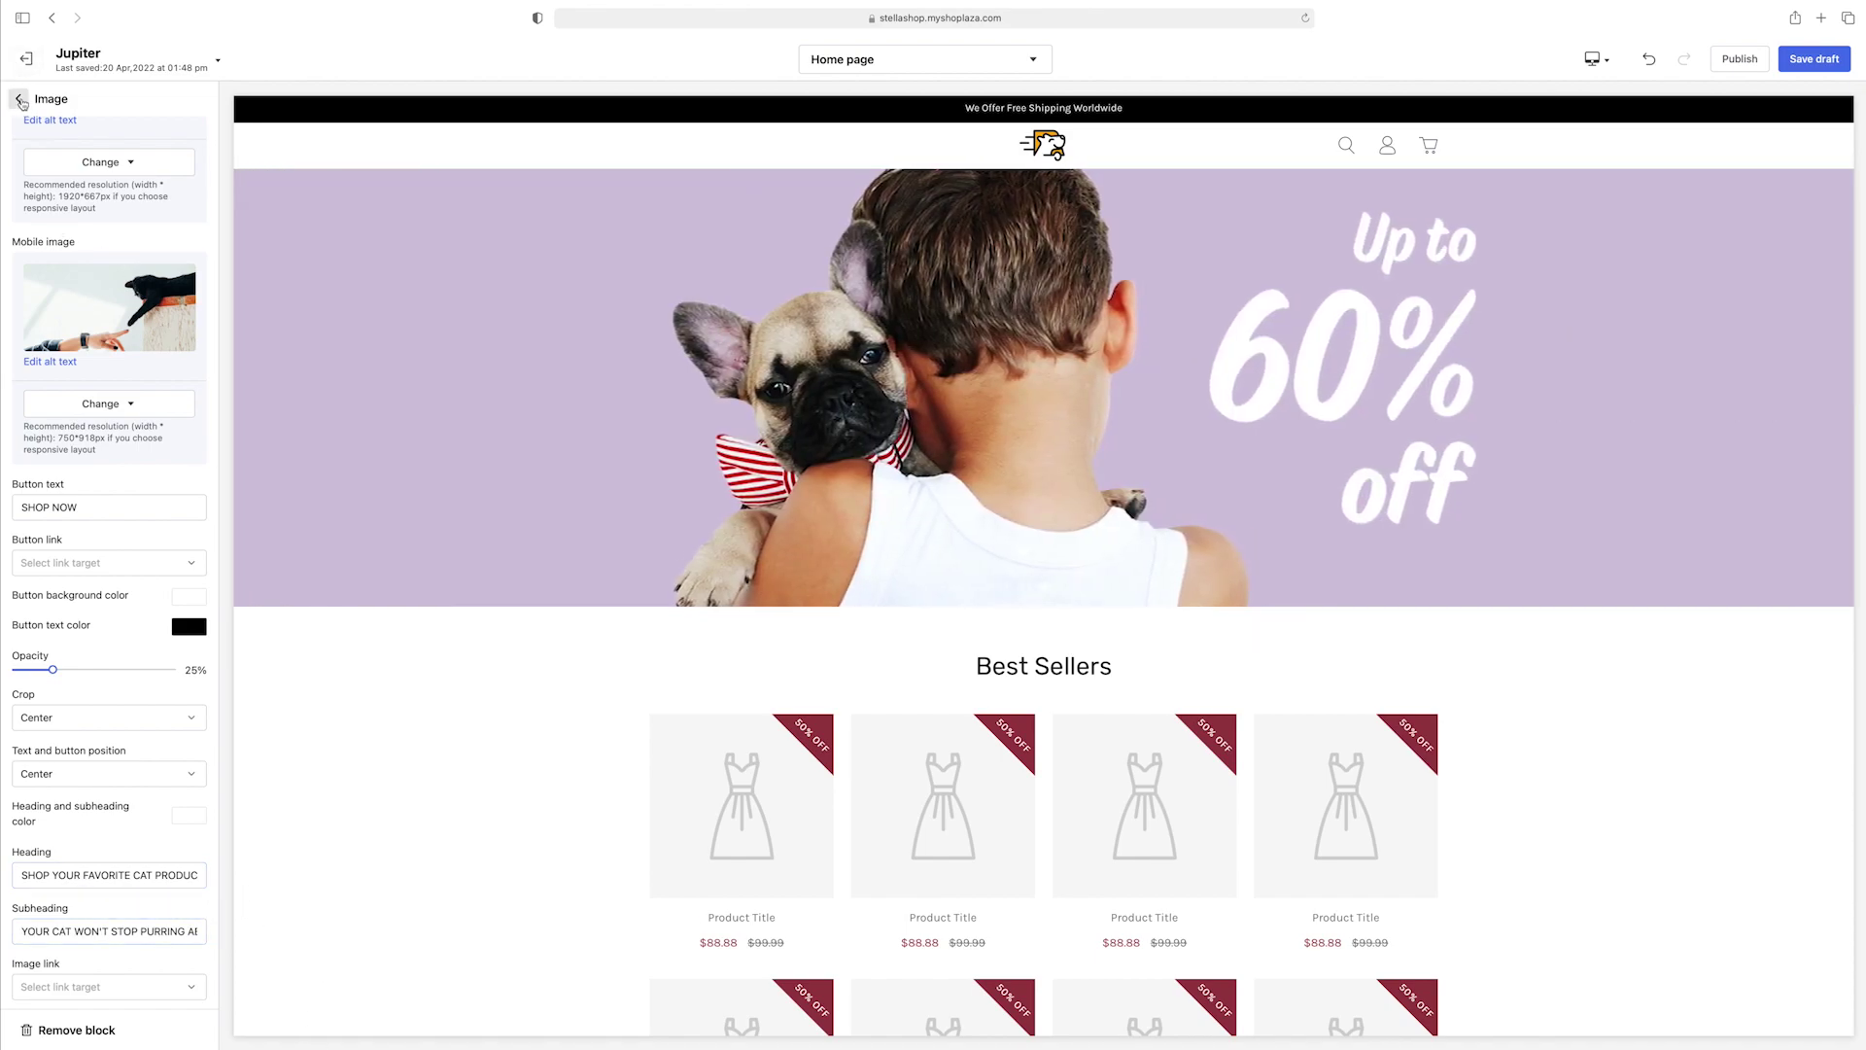
pyautogui.click(18, 98)
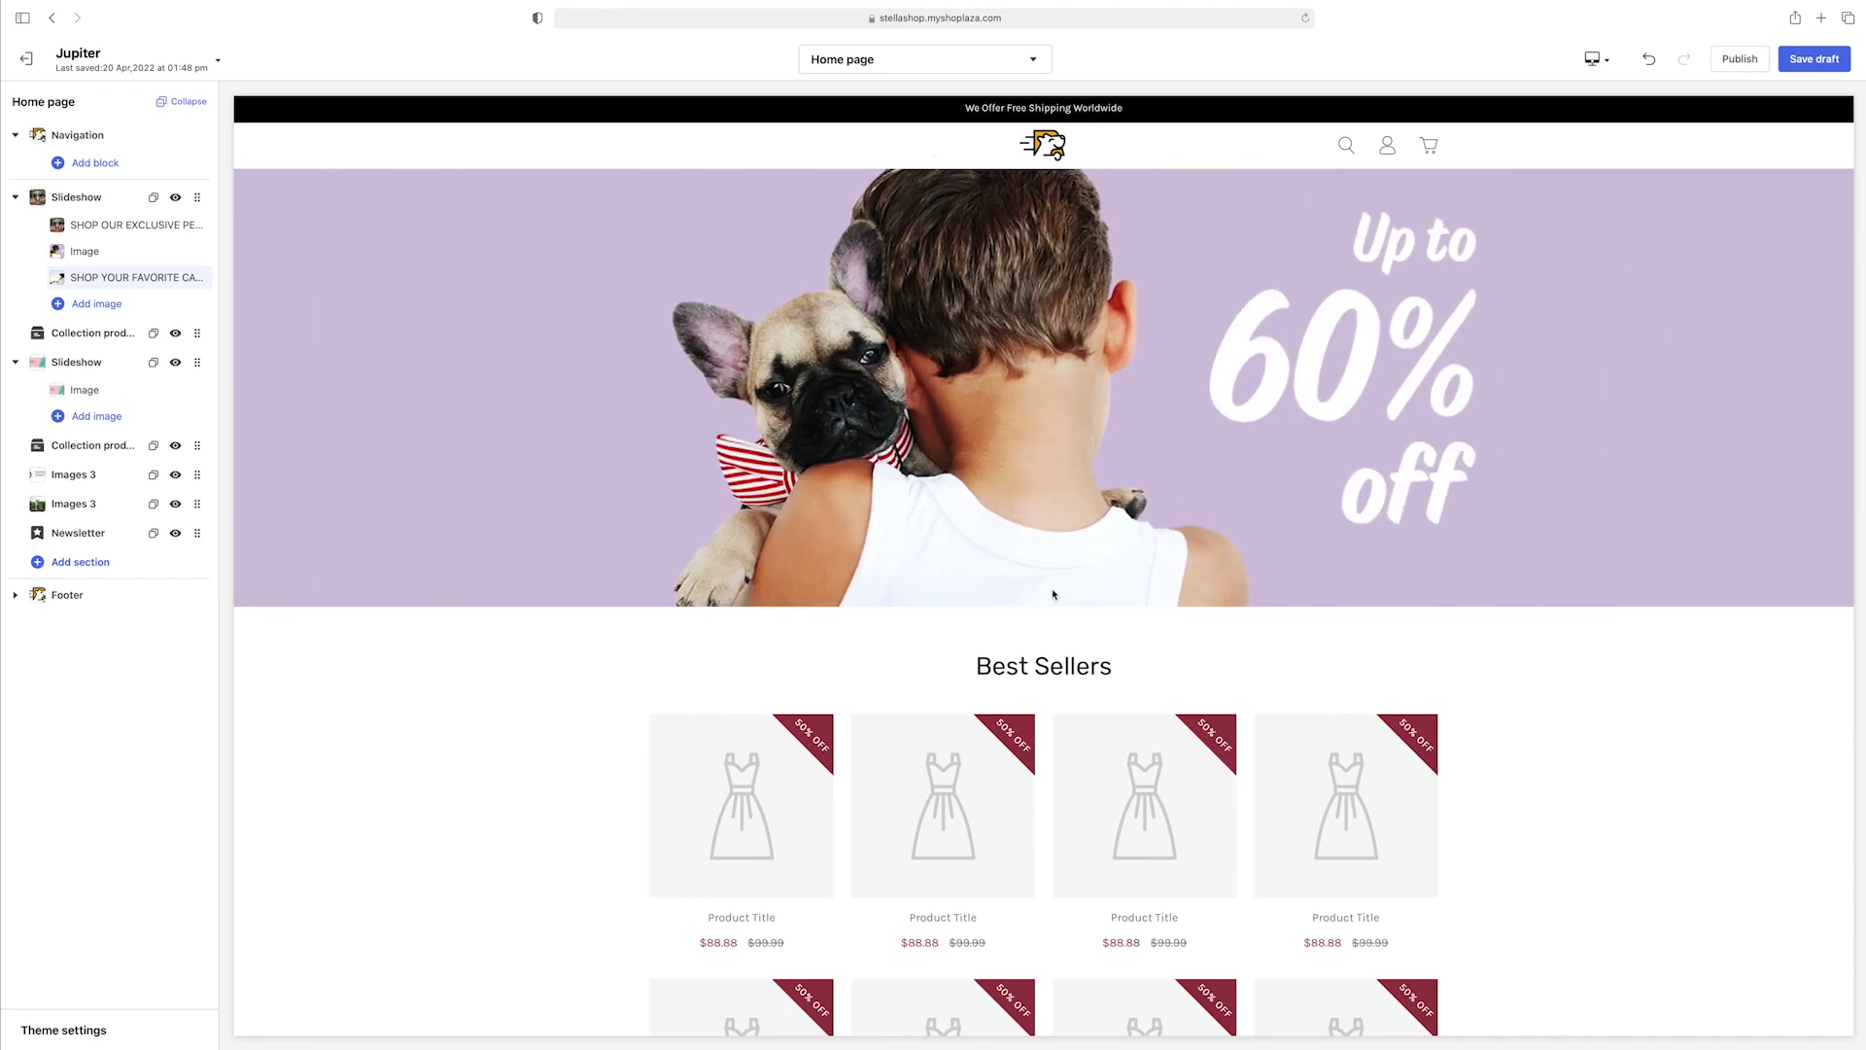
# - Link the cat slide's button to the Cat favorites collection
pyautogui.click(1060, 590)
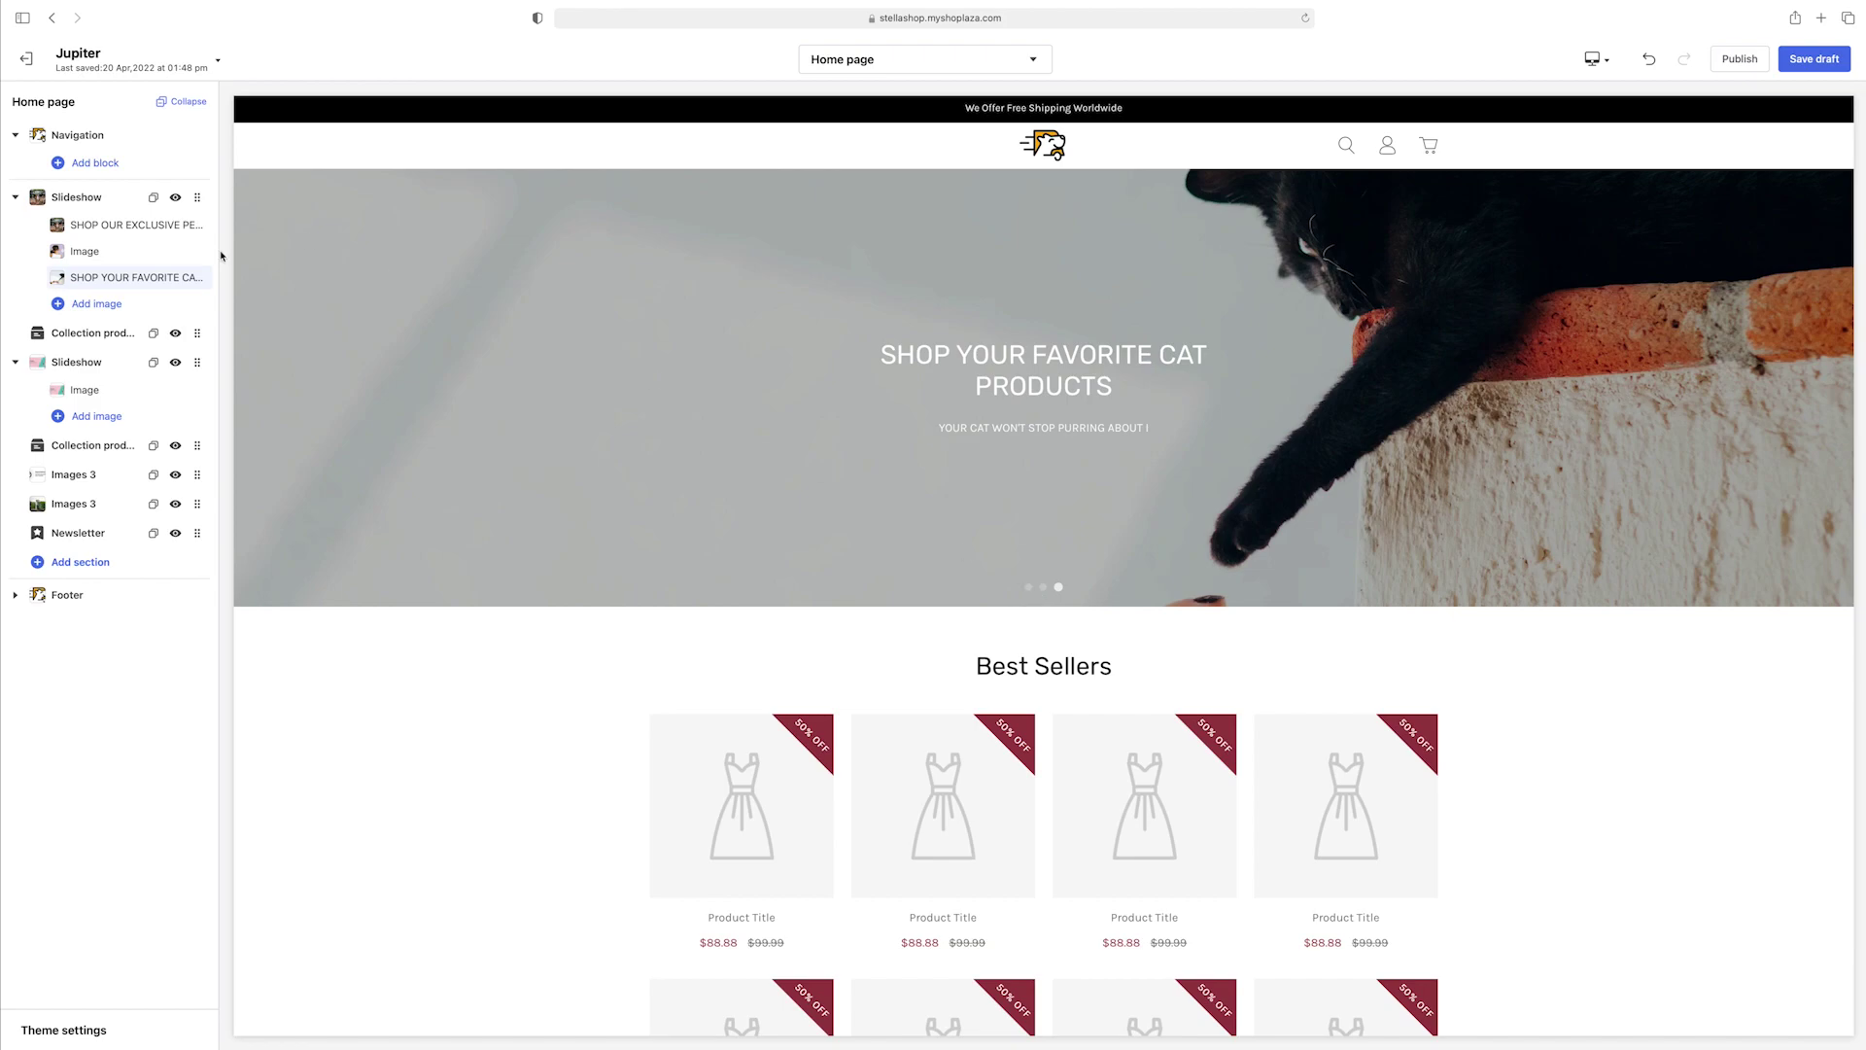
pyautogui.click(122, 279)
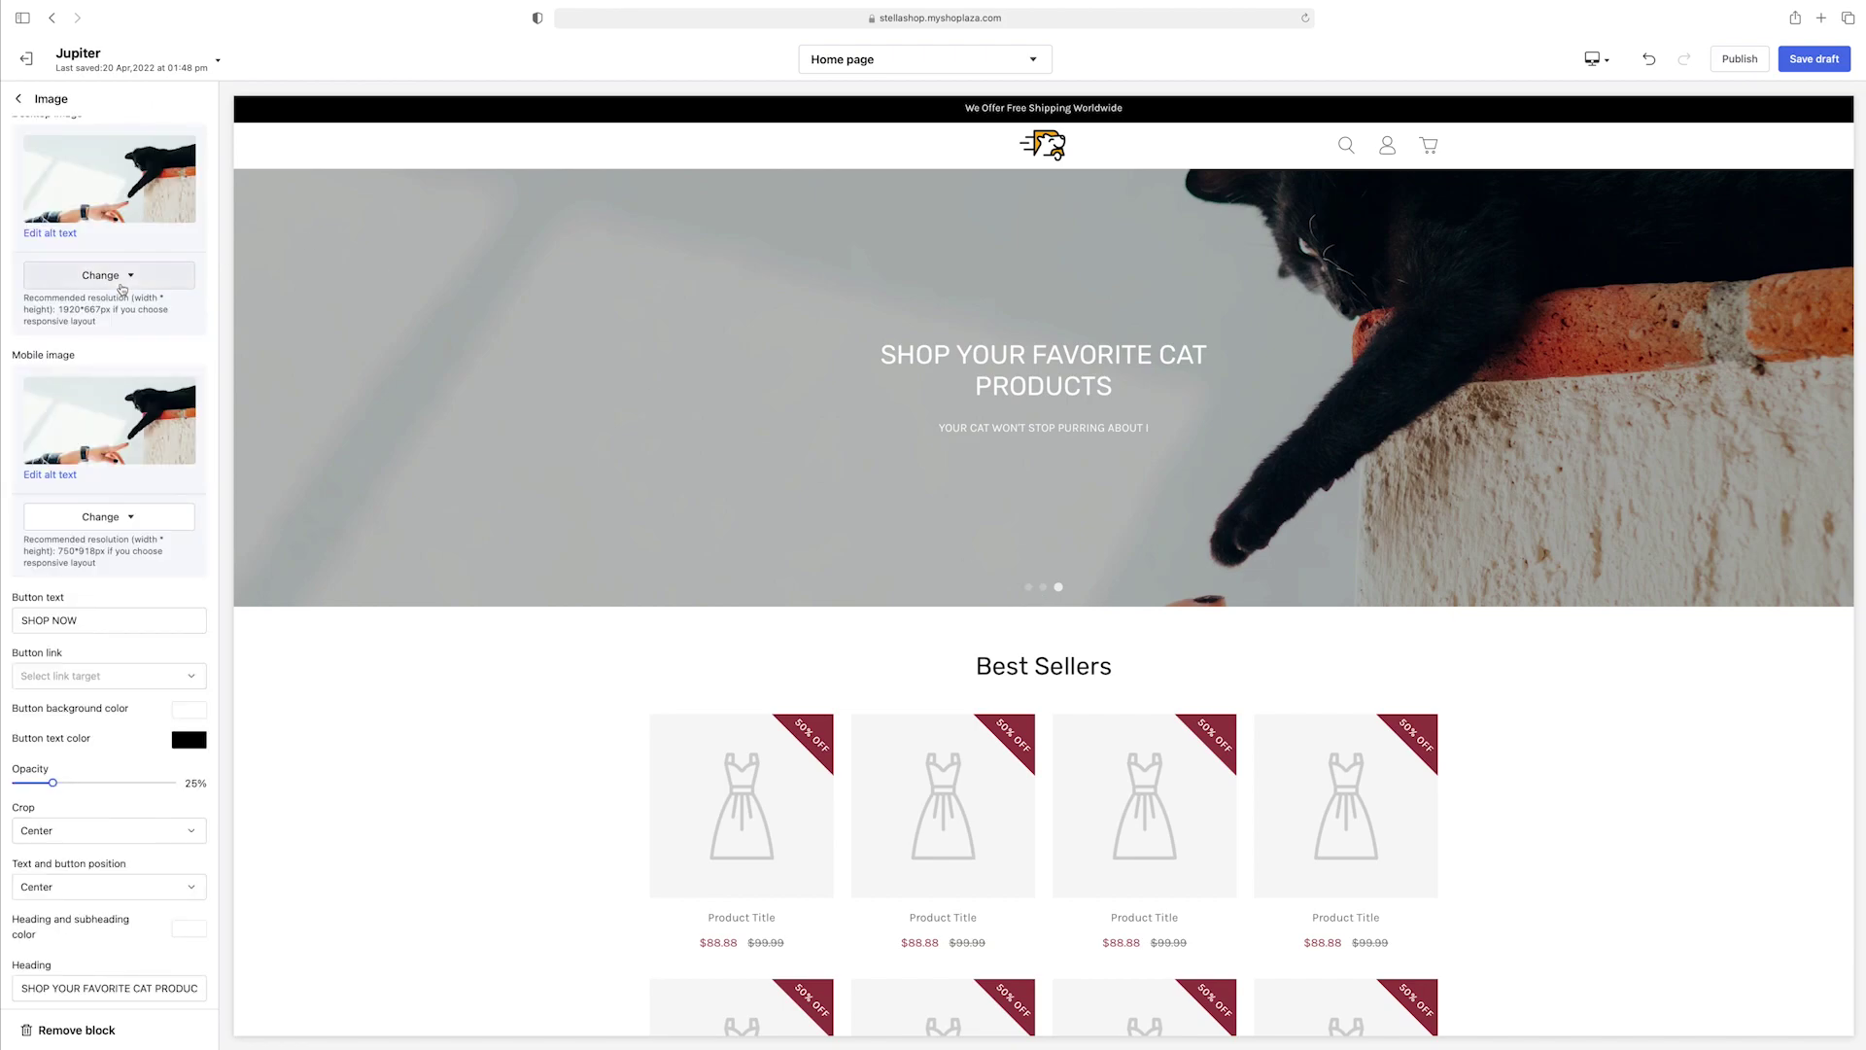
pyautogui.click(93, 676)
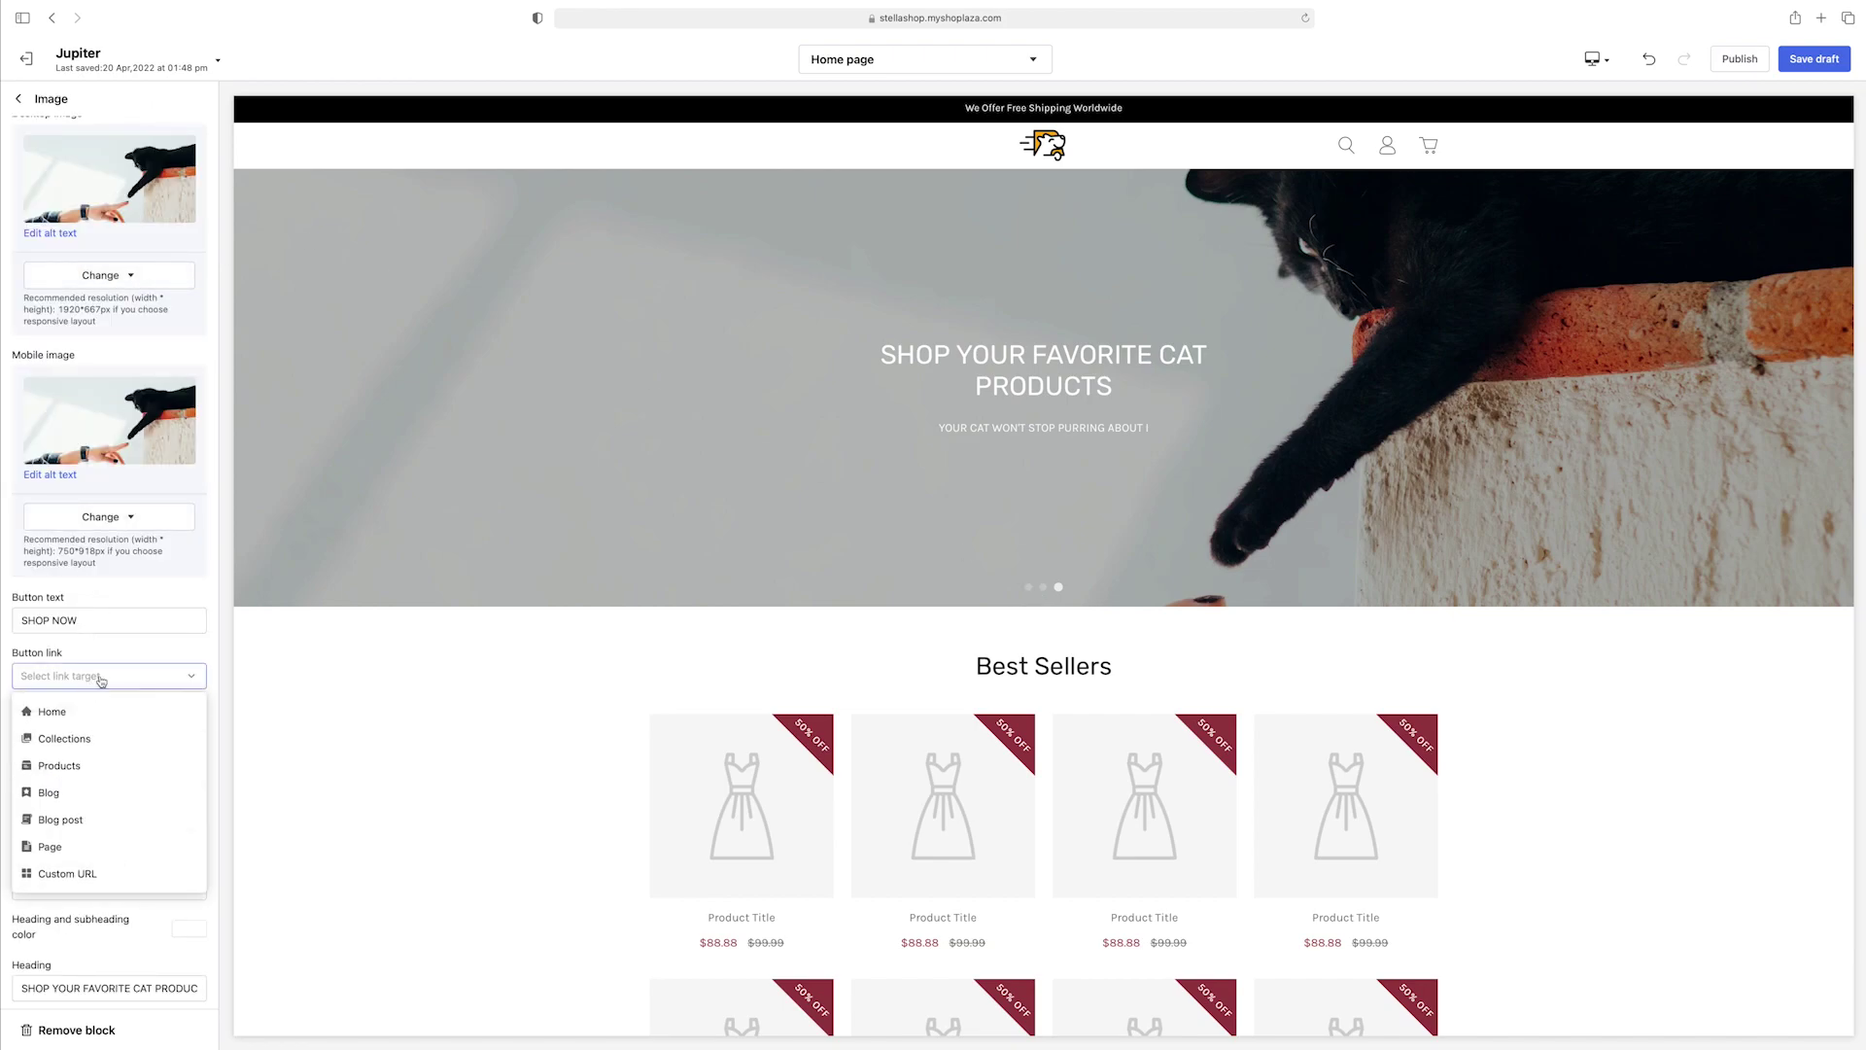
pyautogui.click(89, 735)
pyautogui.click(98, 212)
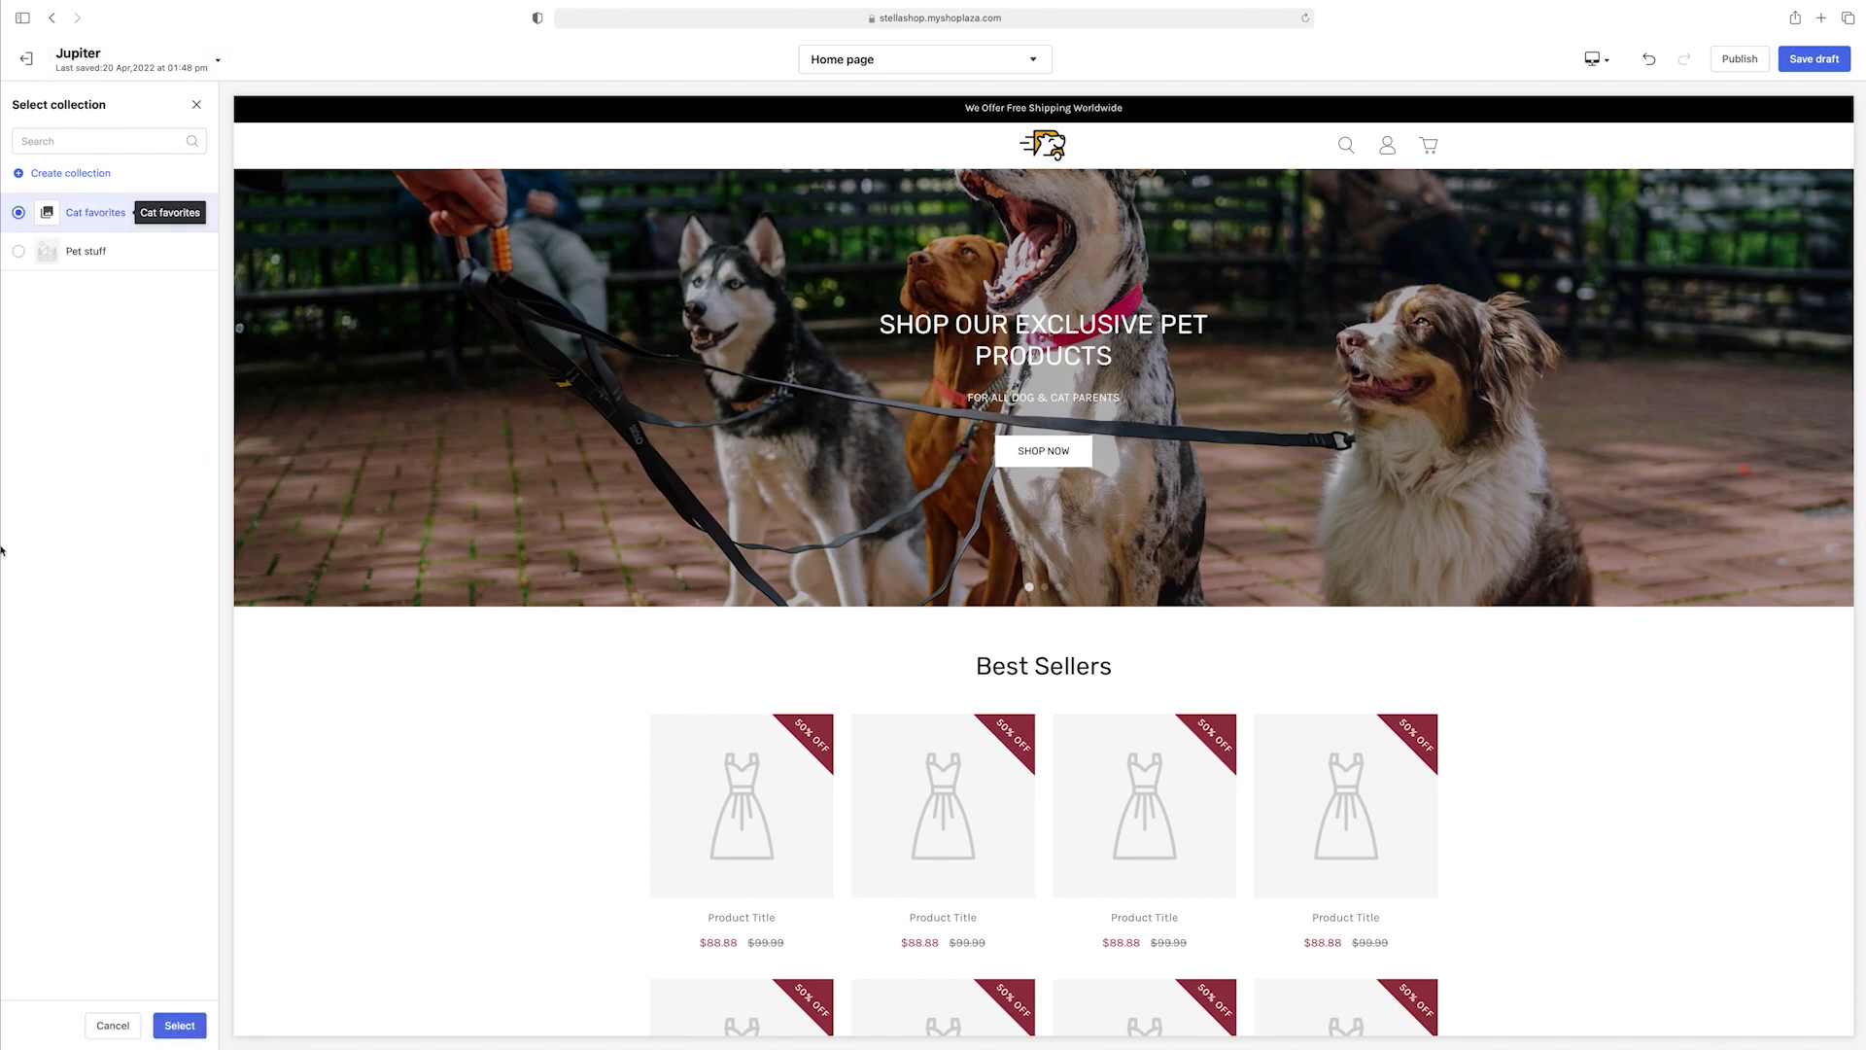
pyautogui.click(178, 1025)
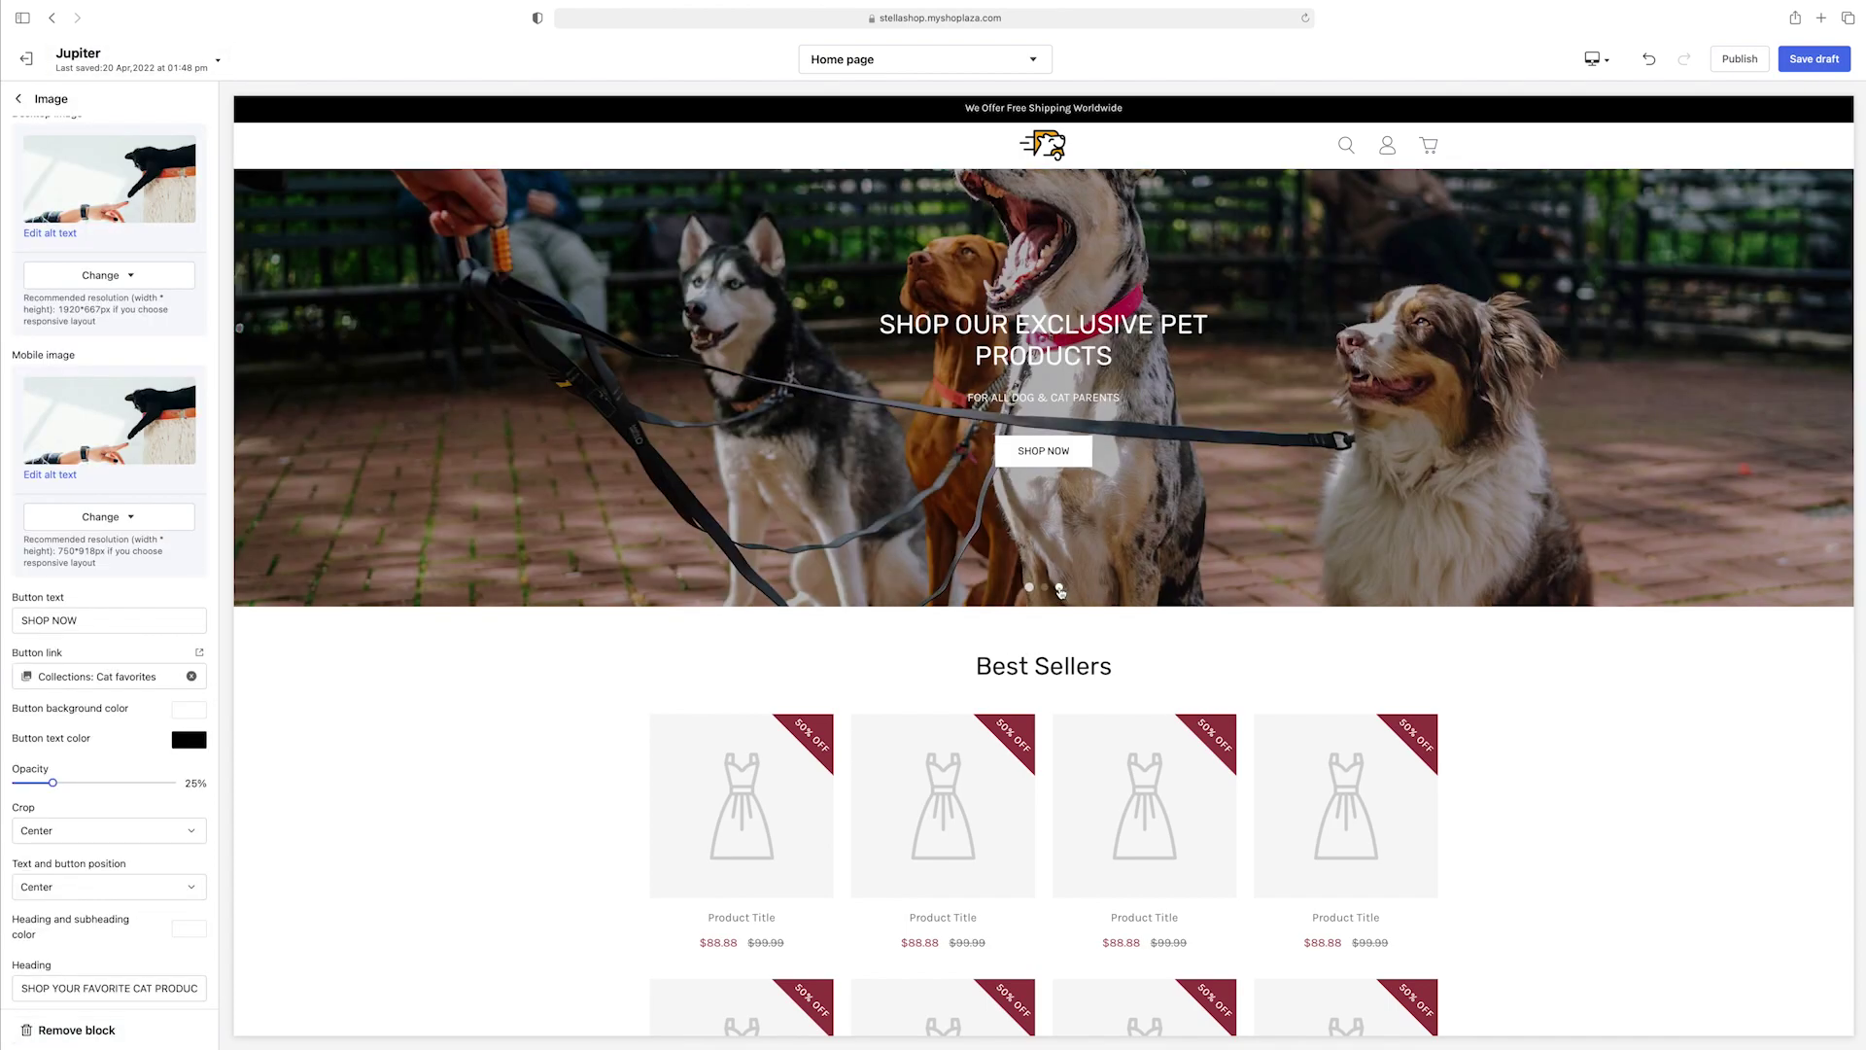
# - Cycle the slideshow preview through the cat, dog and purple sale slides to check them
pyautogui.click(1044, 587)
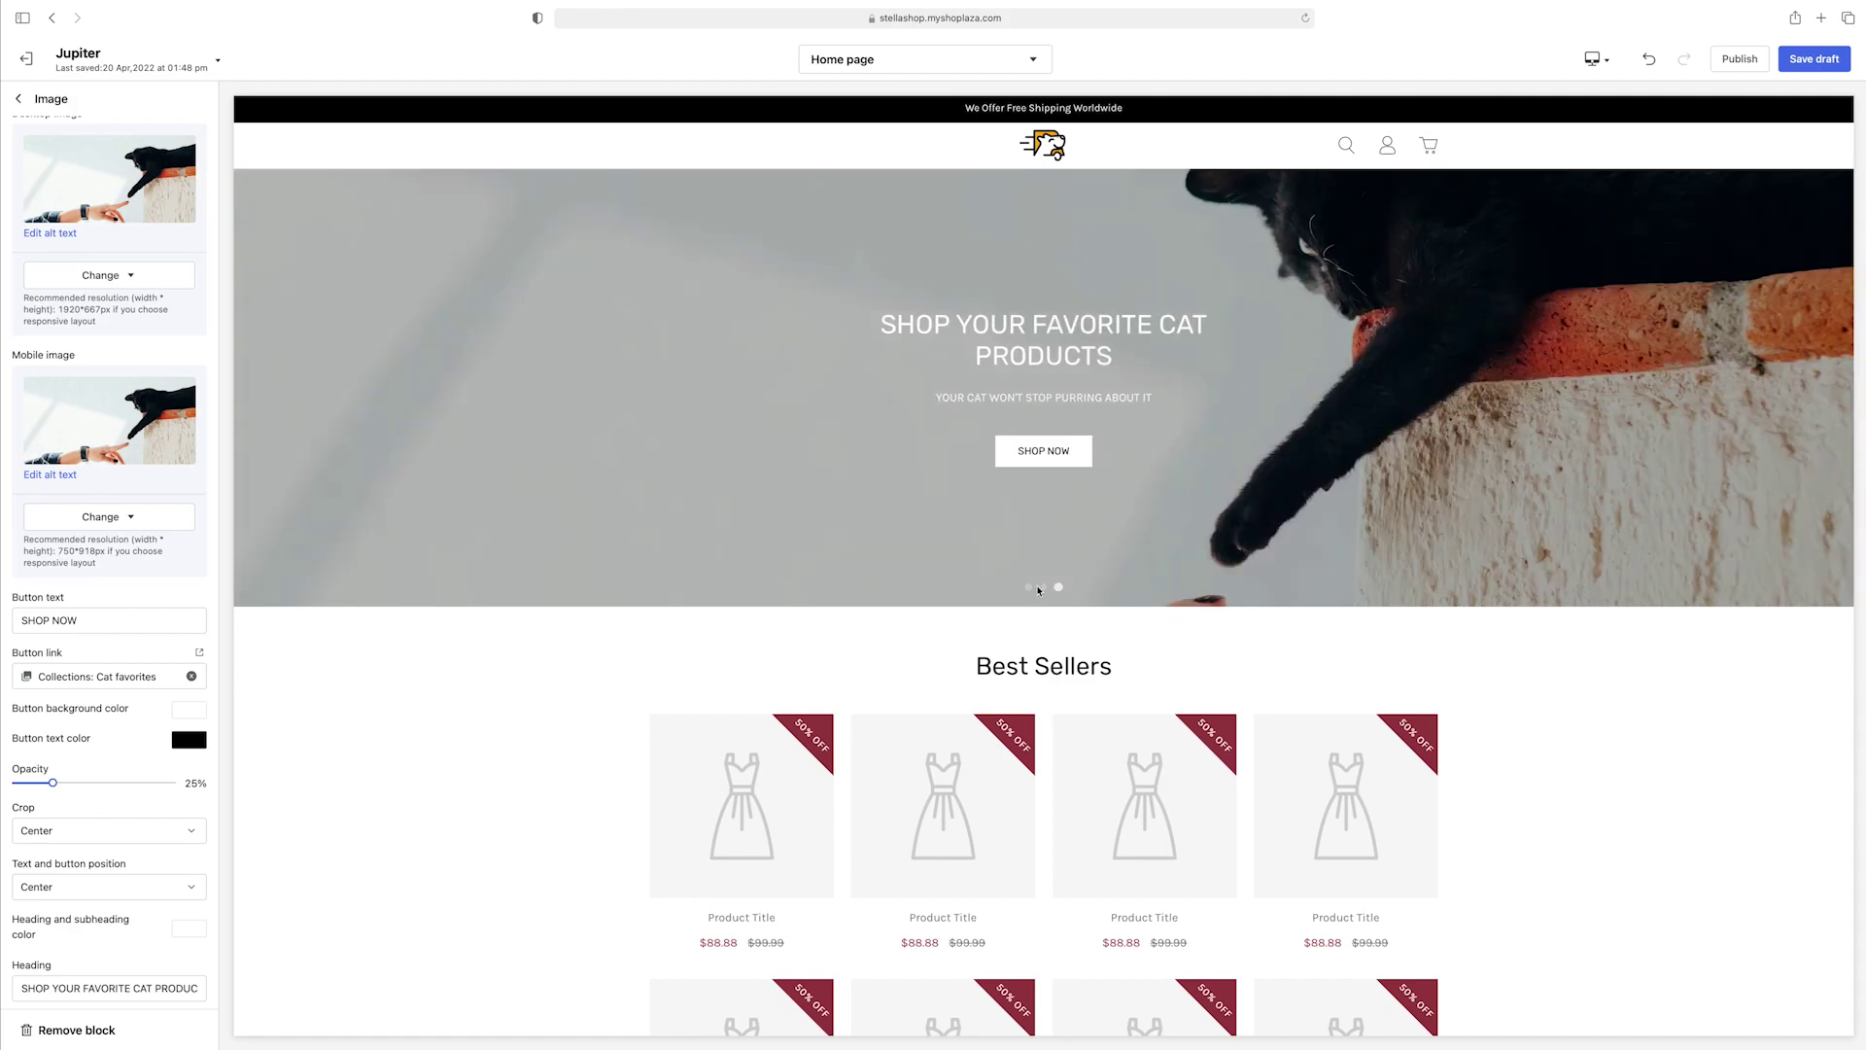
pyautogui.click(1031, 588)
pyautogui.click(1028, 588)
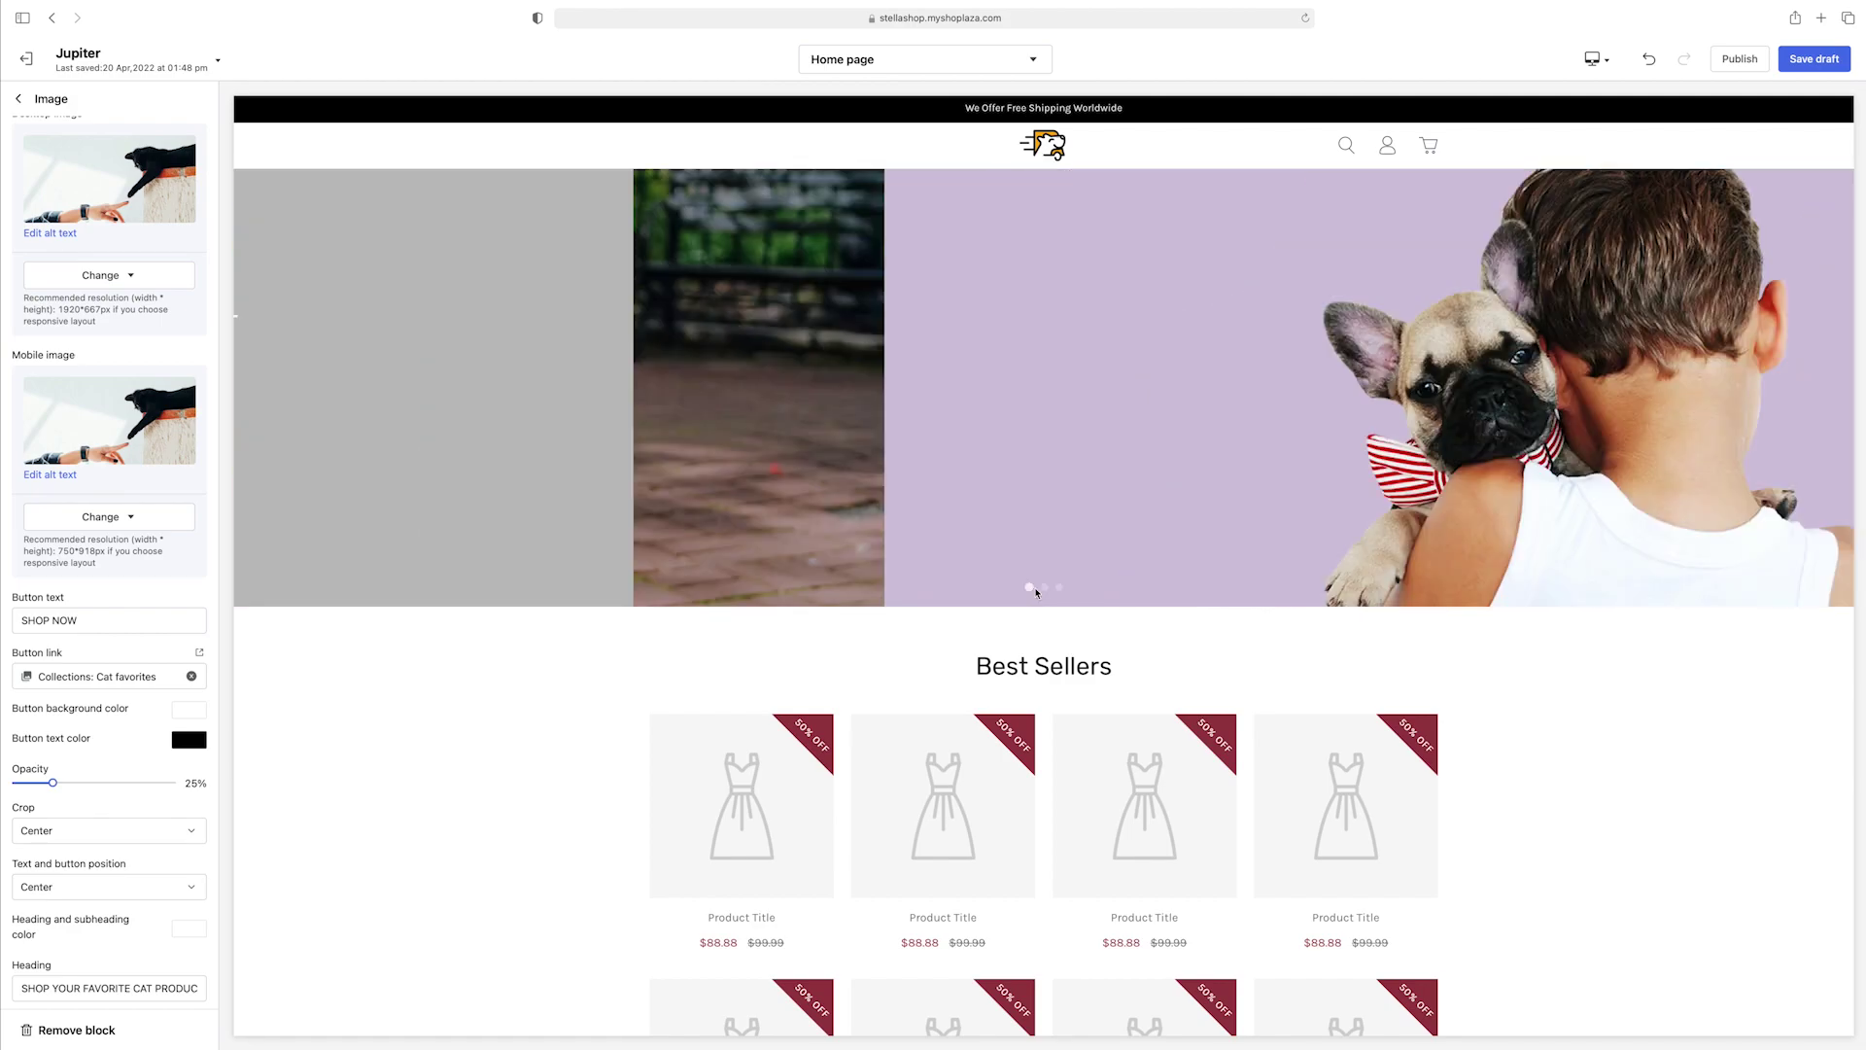
pyautogui.click(1042, 588)
pyautogui.click(1038, 589)
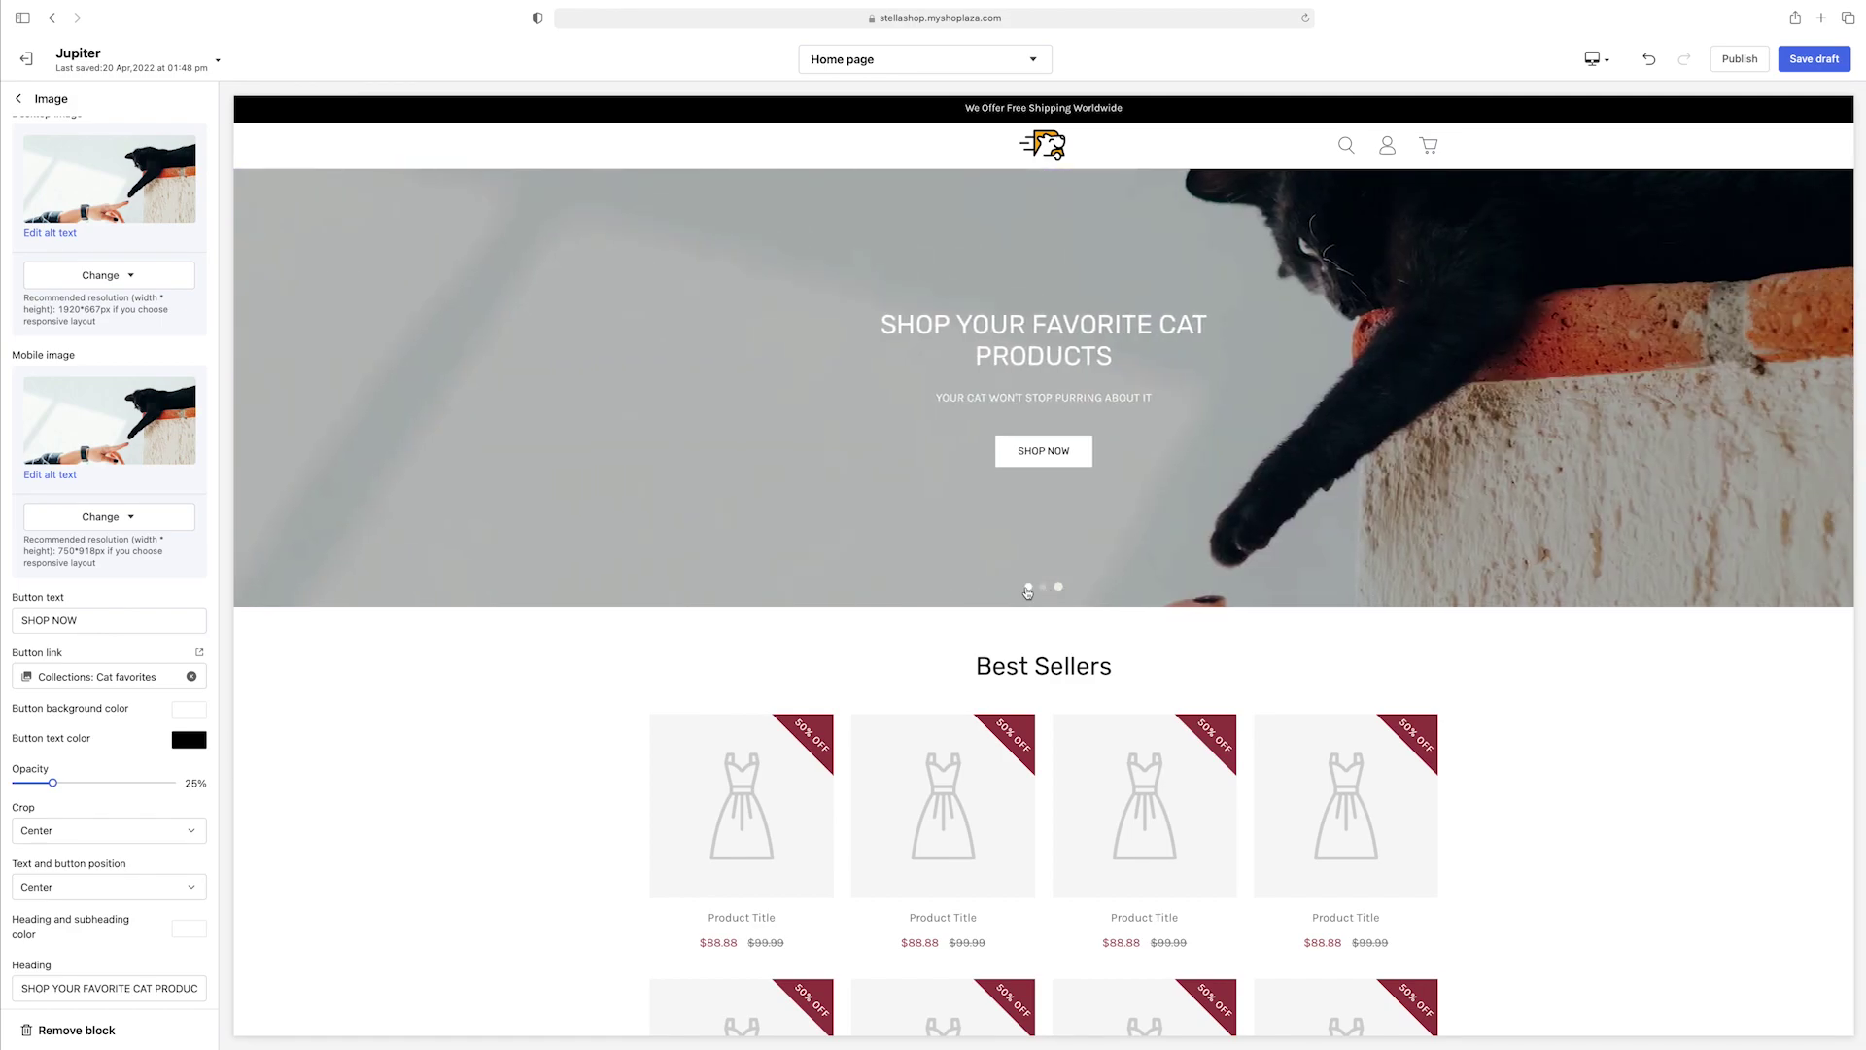
pyautogui.click(1028, 589)
# - Return to the home page section list and scroll through the full page preview
pyautogui.scroll(2, 600, 670)
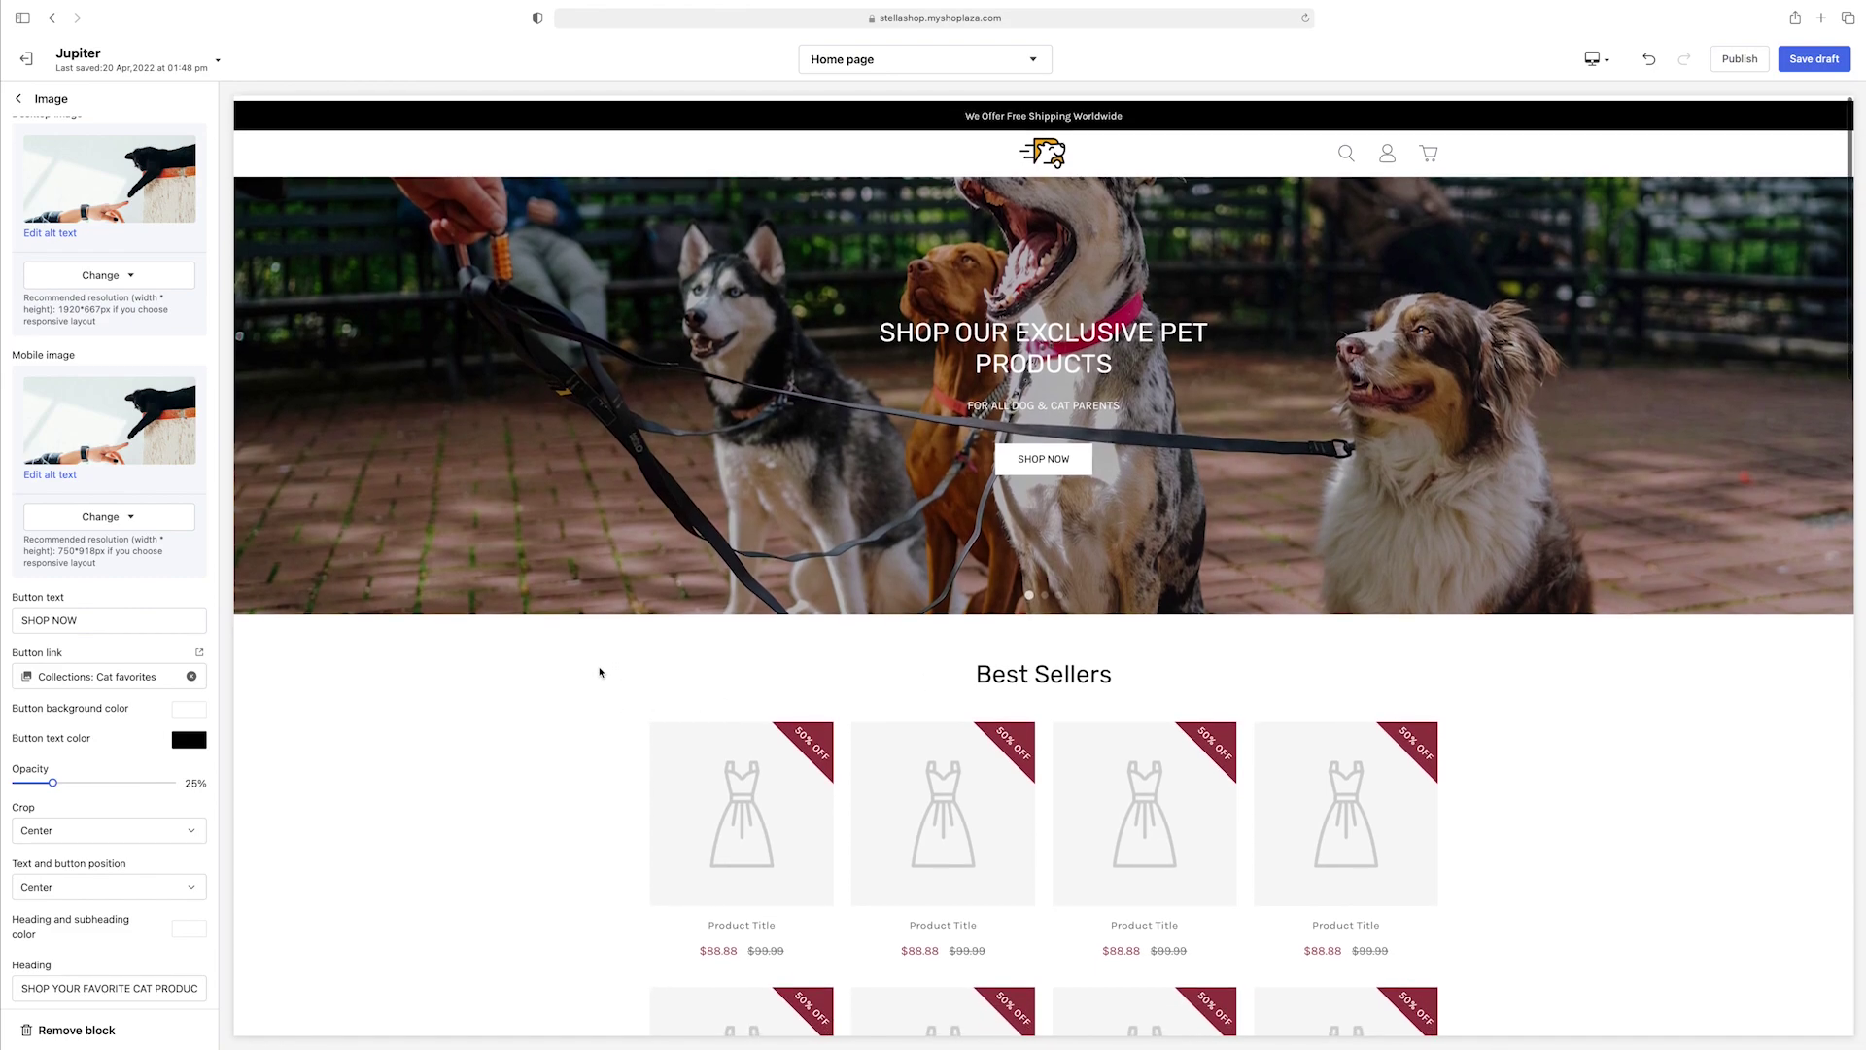
pyautogui.scroll(-5, 600, 670)
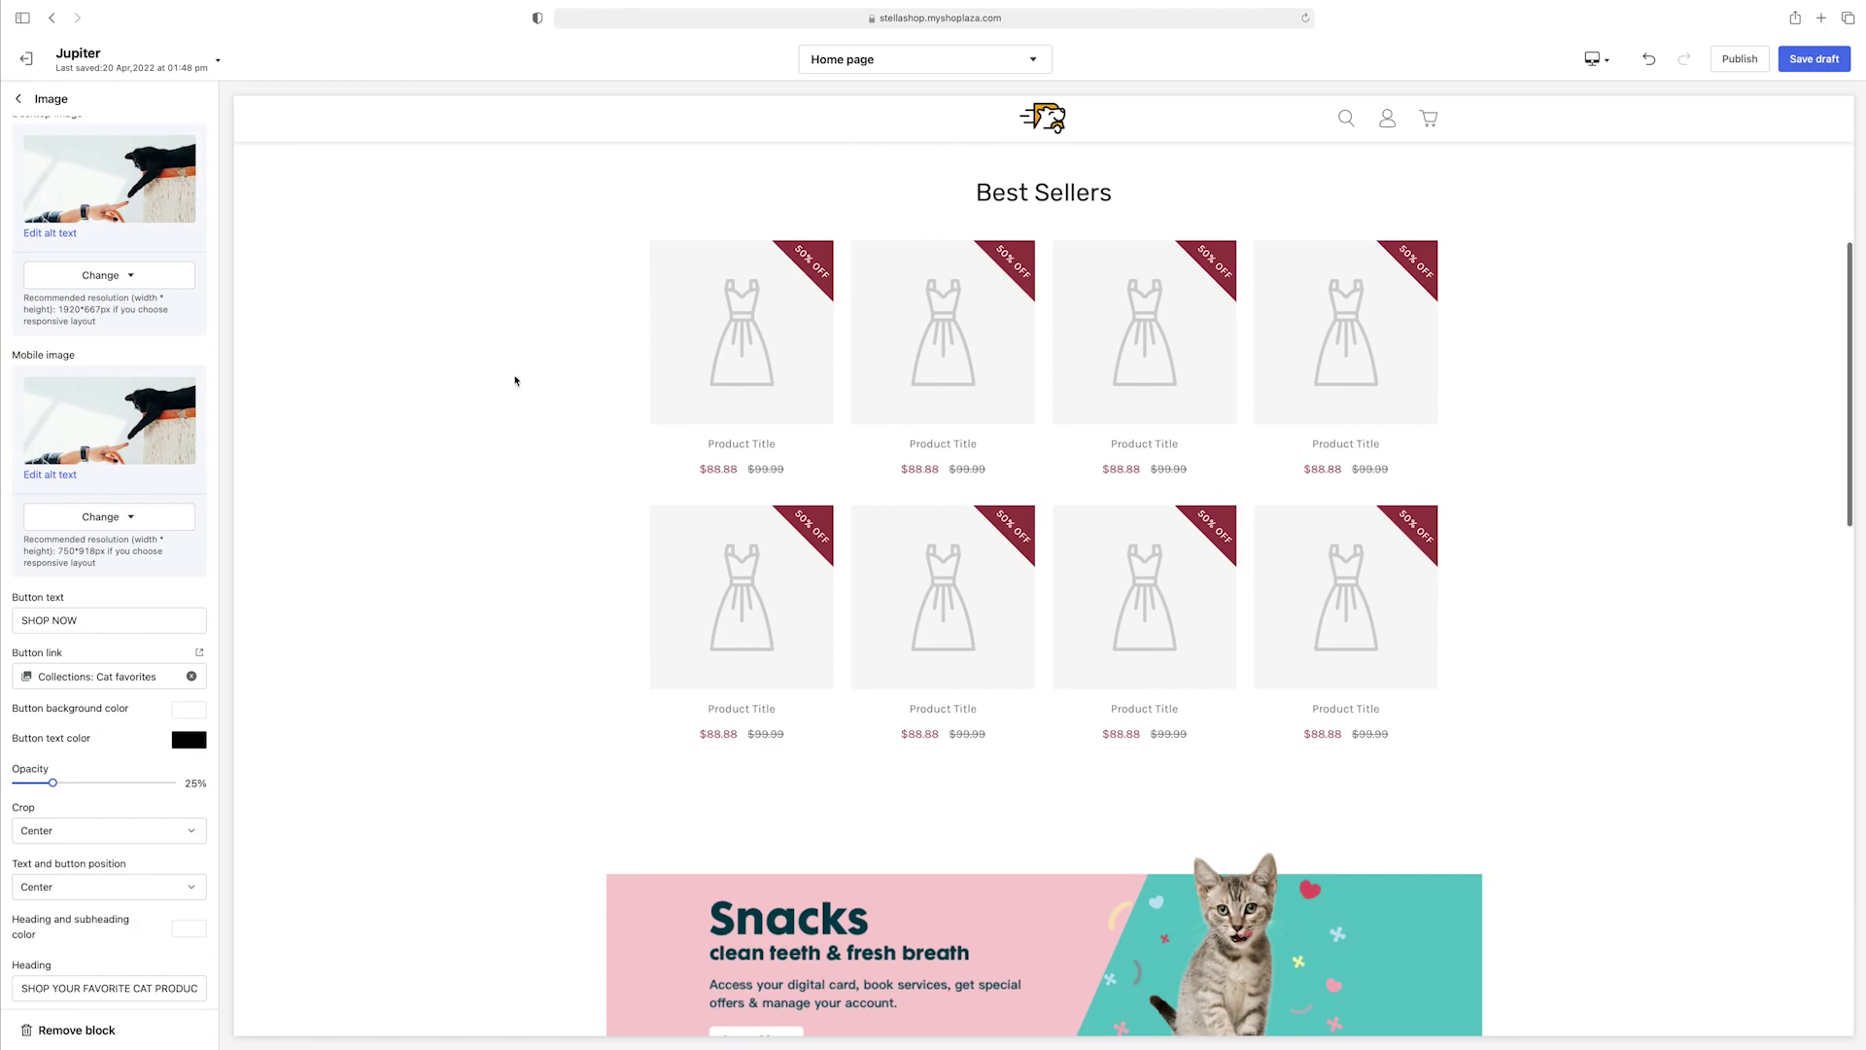
pyautogui.click(18, 98)
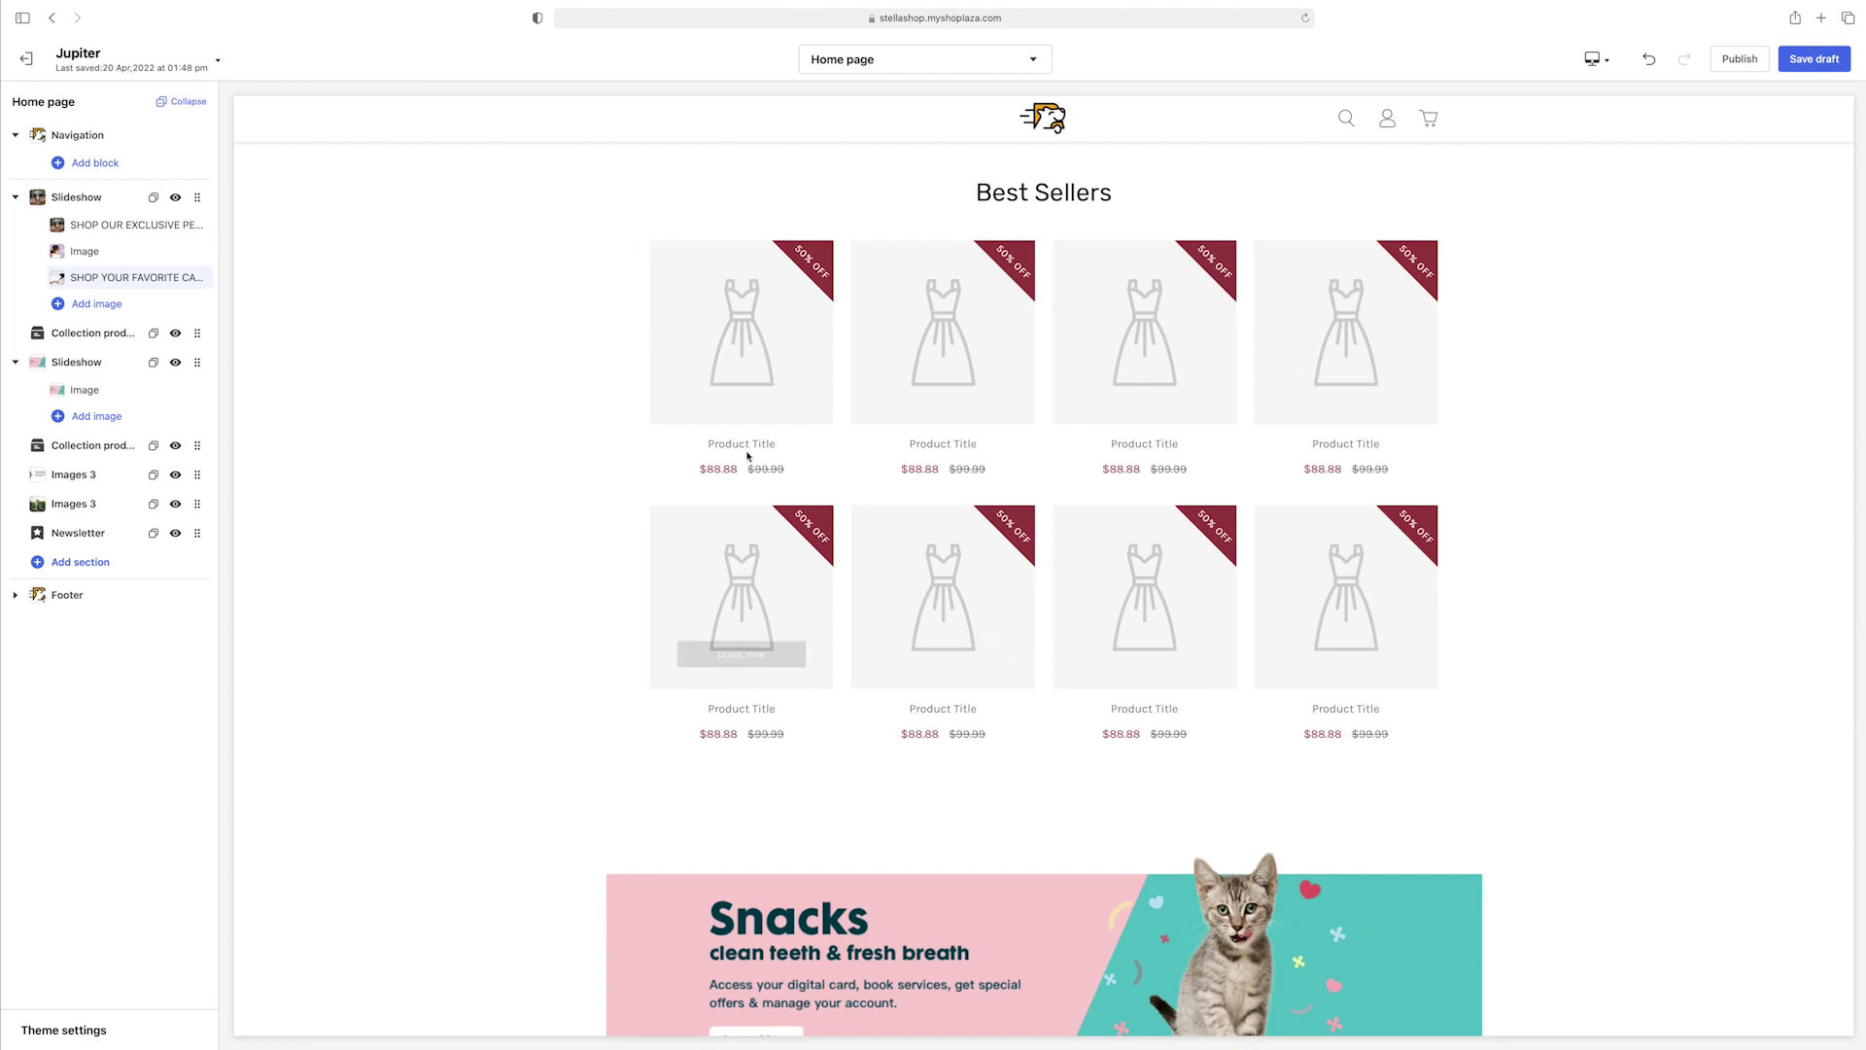
pyautogui.scroll(-2, 884, 277)
pyautogui.scroll(-5, 883, 277)
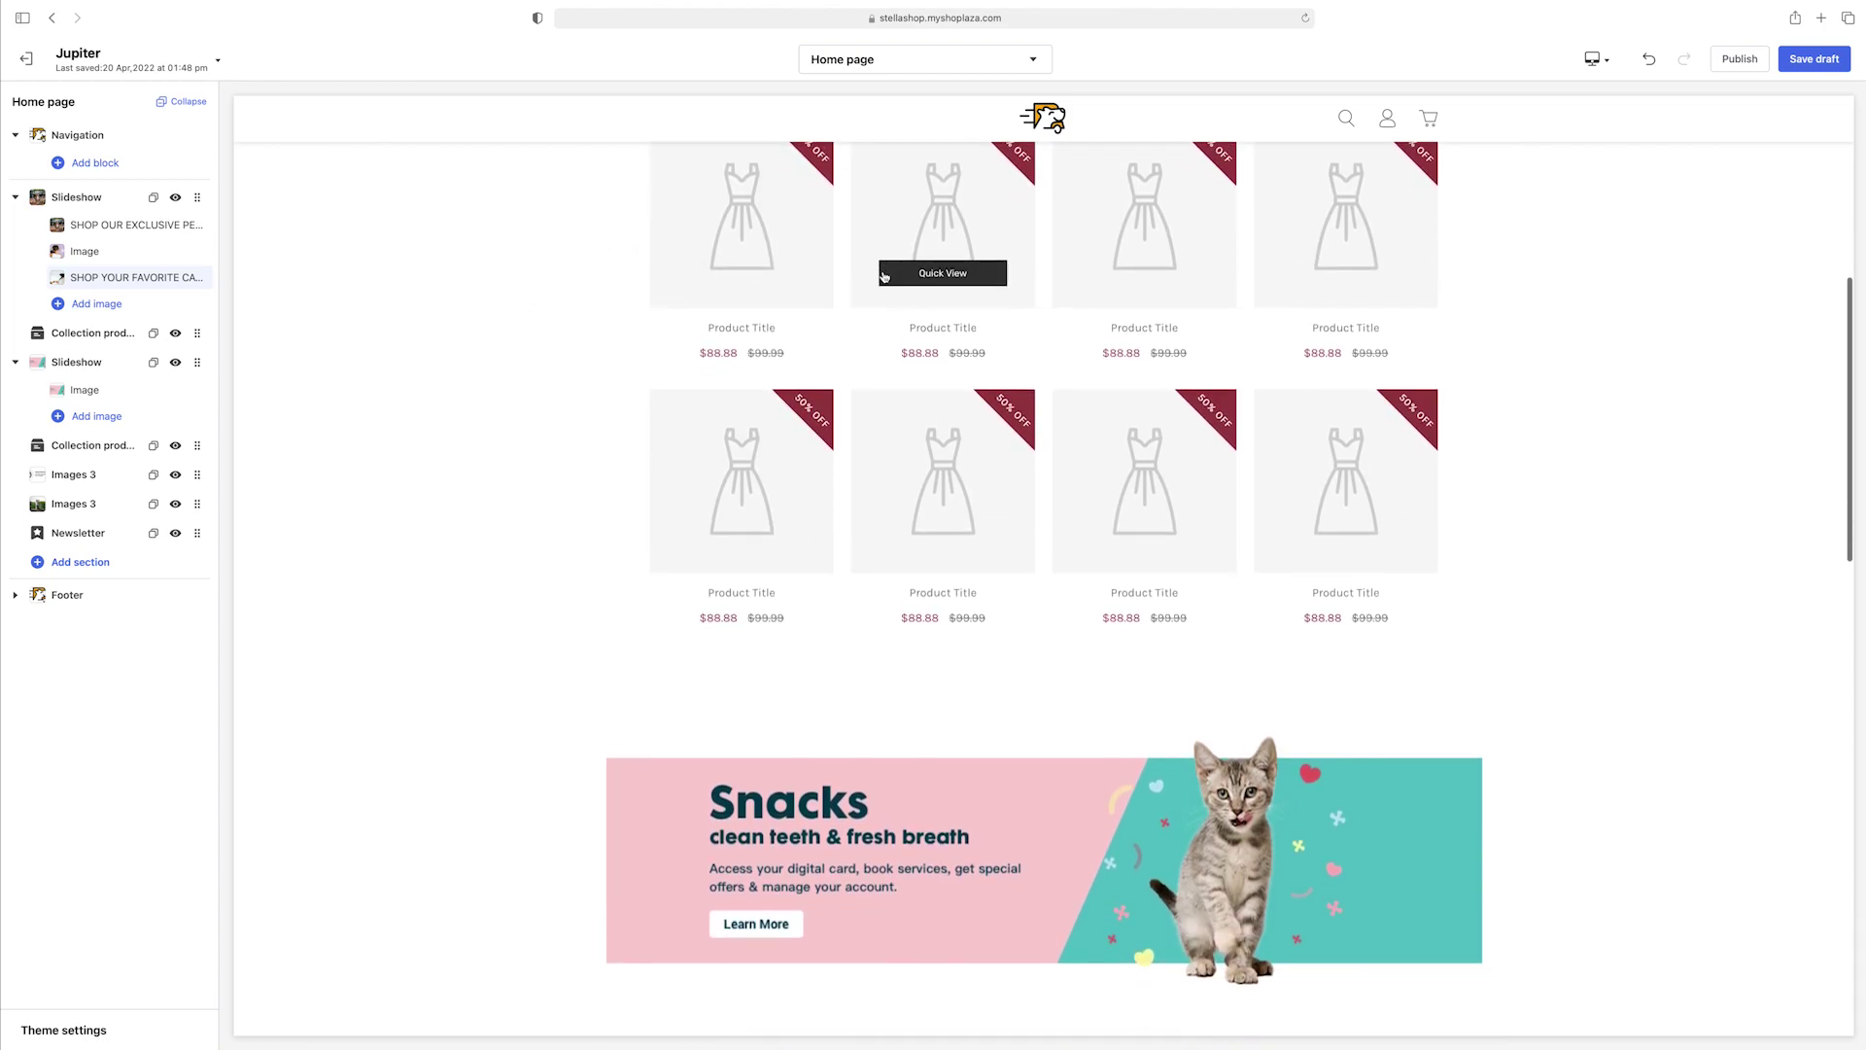
pyautogui.scroll(-3, 883, 277)
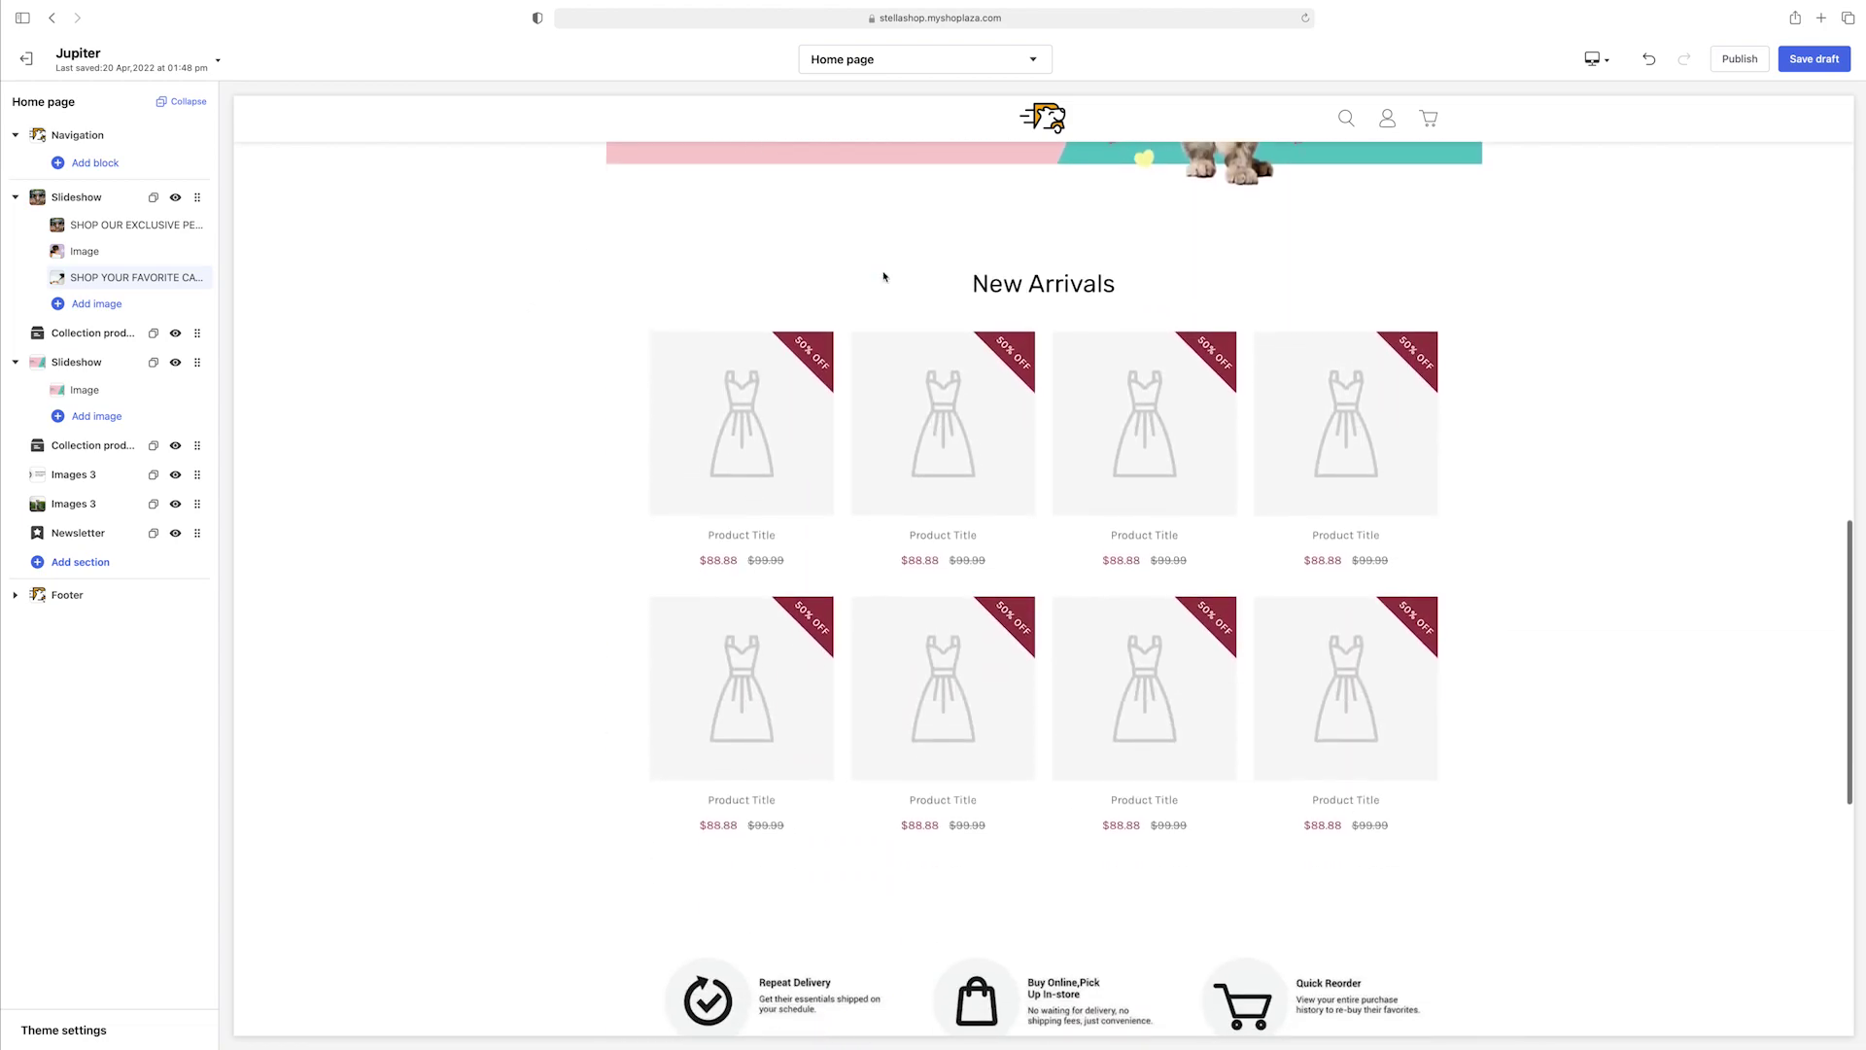
pyautogui.scroll(-3, 756, 514)
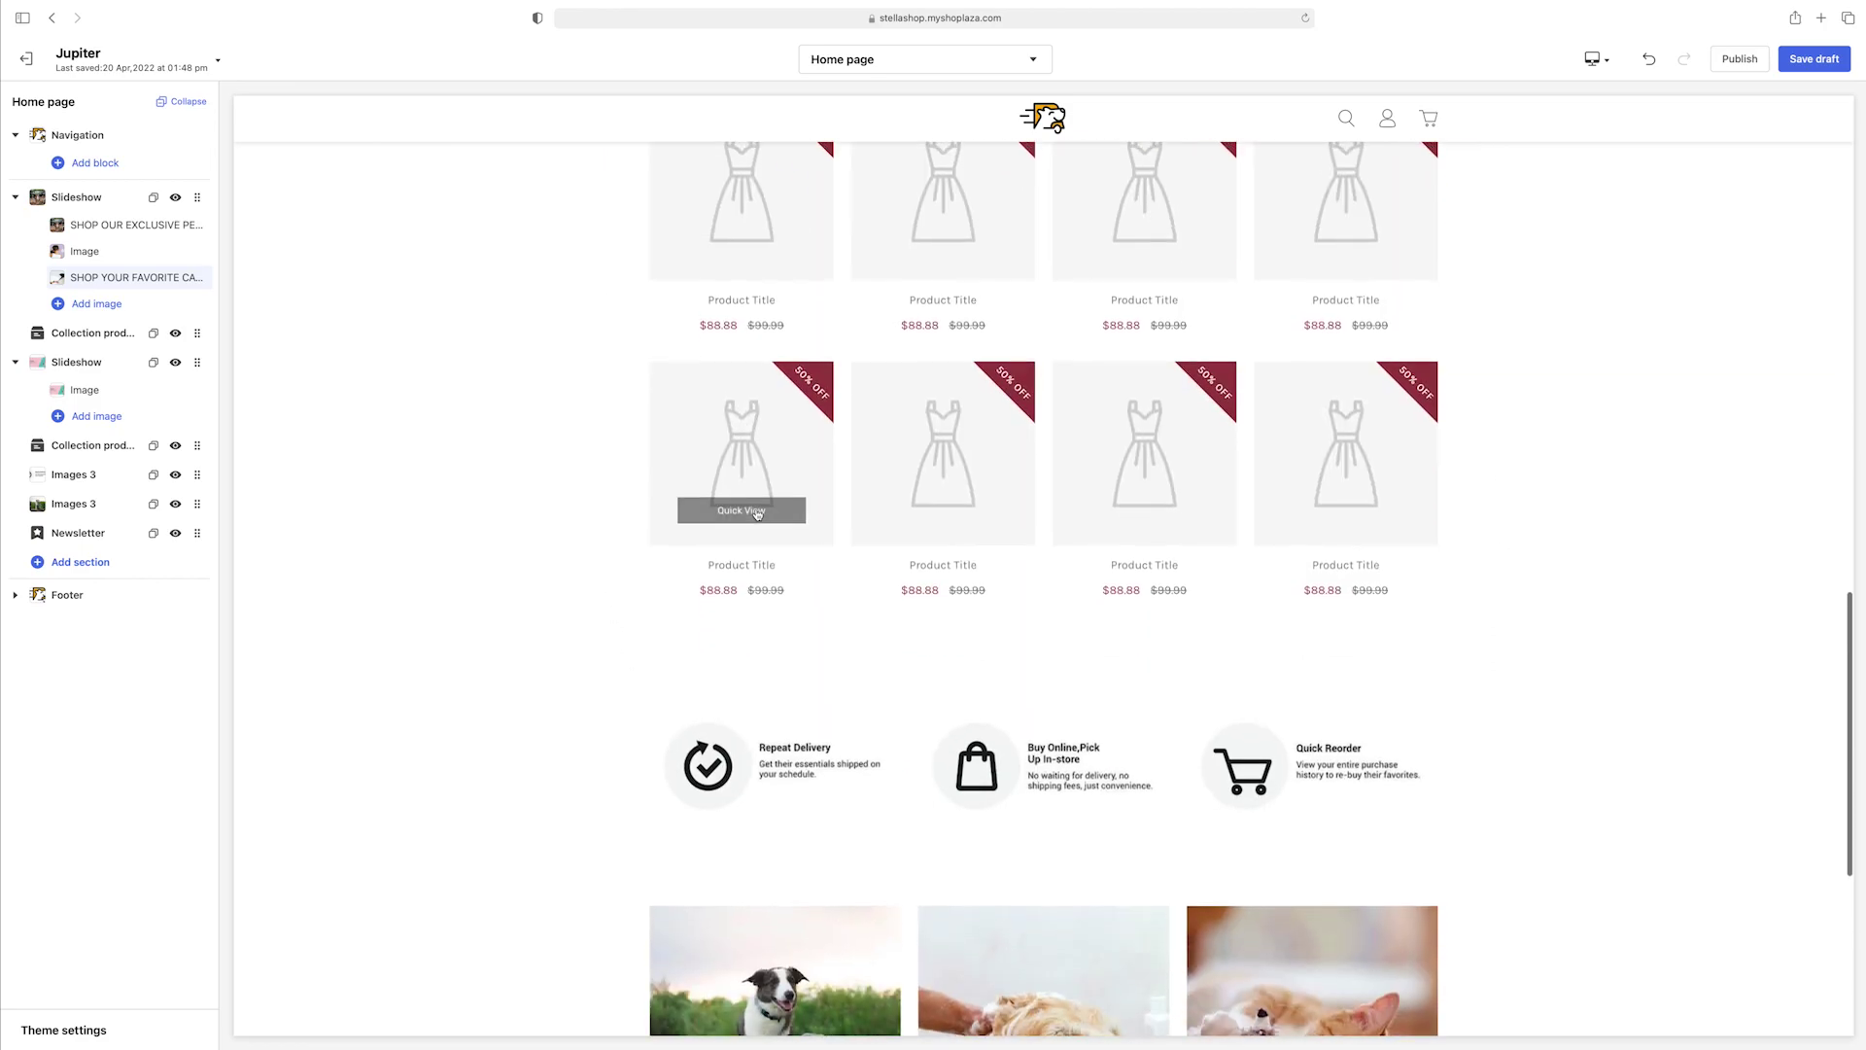
pyautogui.scroll(-3, 757, 513)
pyautogui.scroll(12, 757, 511)
pyautogui.scroll(5, 756, 510)
pyautogui.scroll(-7, 804, 759)
pyautogui.scroll(10, 804, 758)
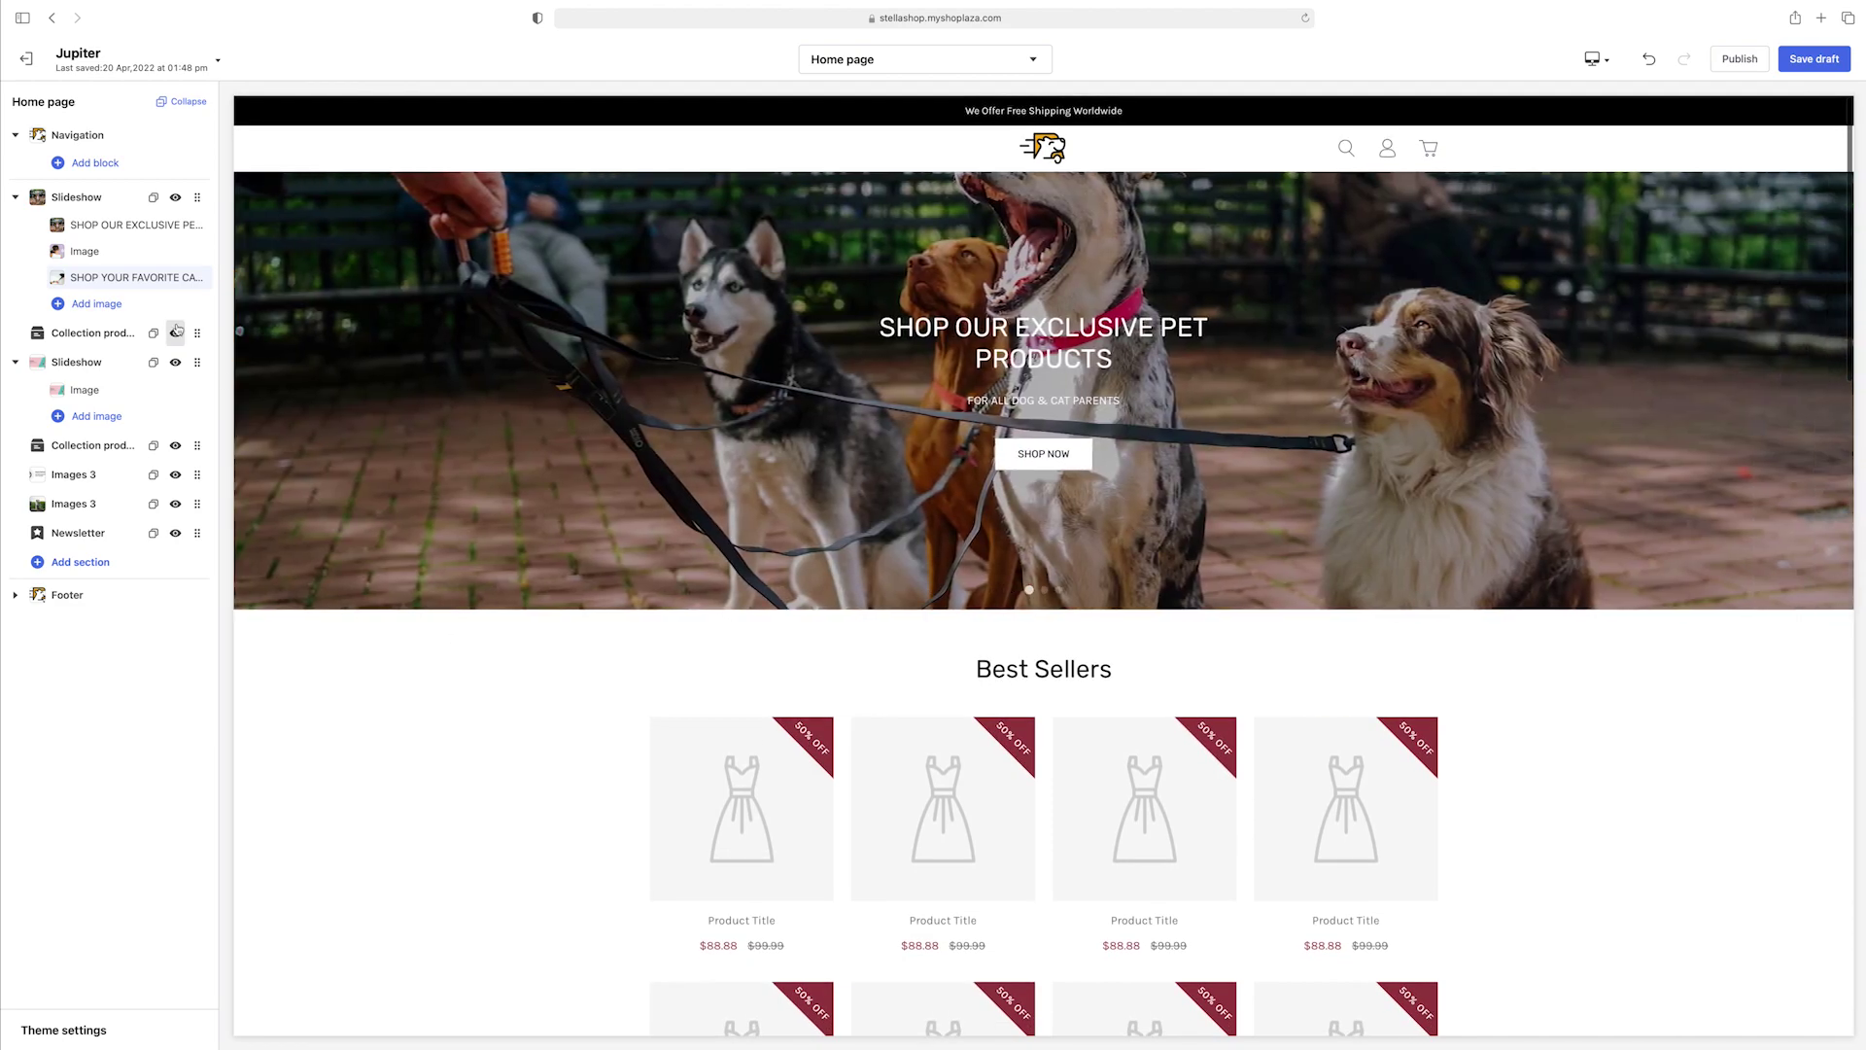
# - Try fewer products per row in the Best Sellers section
pyautogui.click(102, 332)
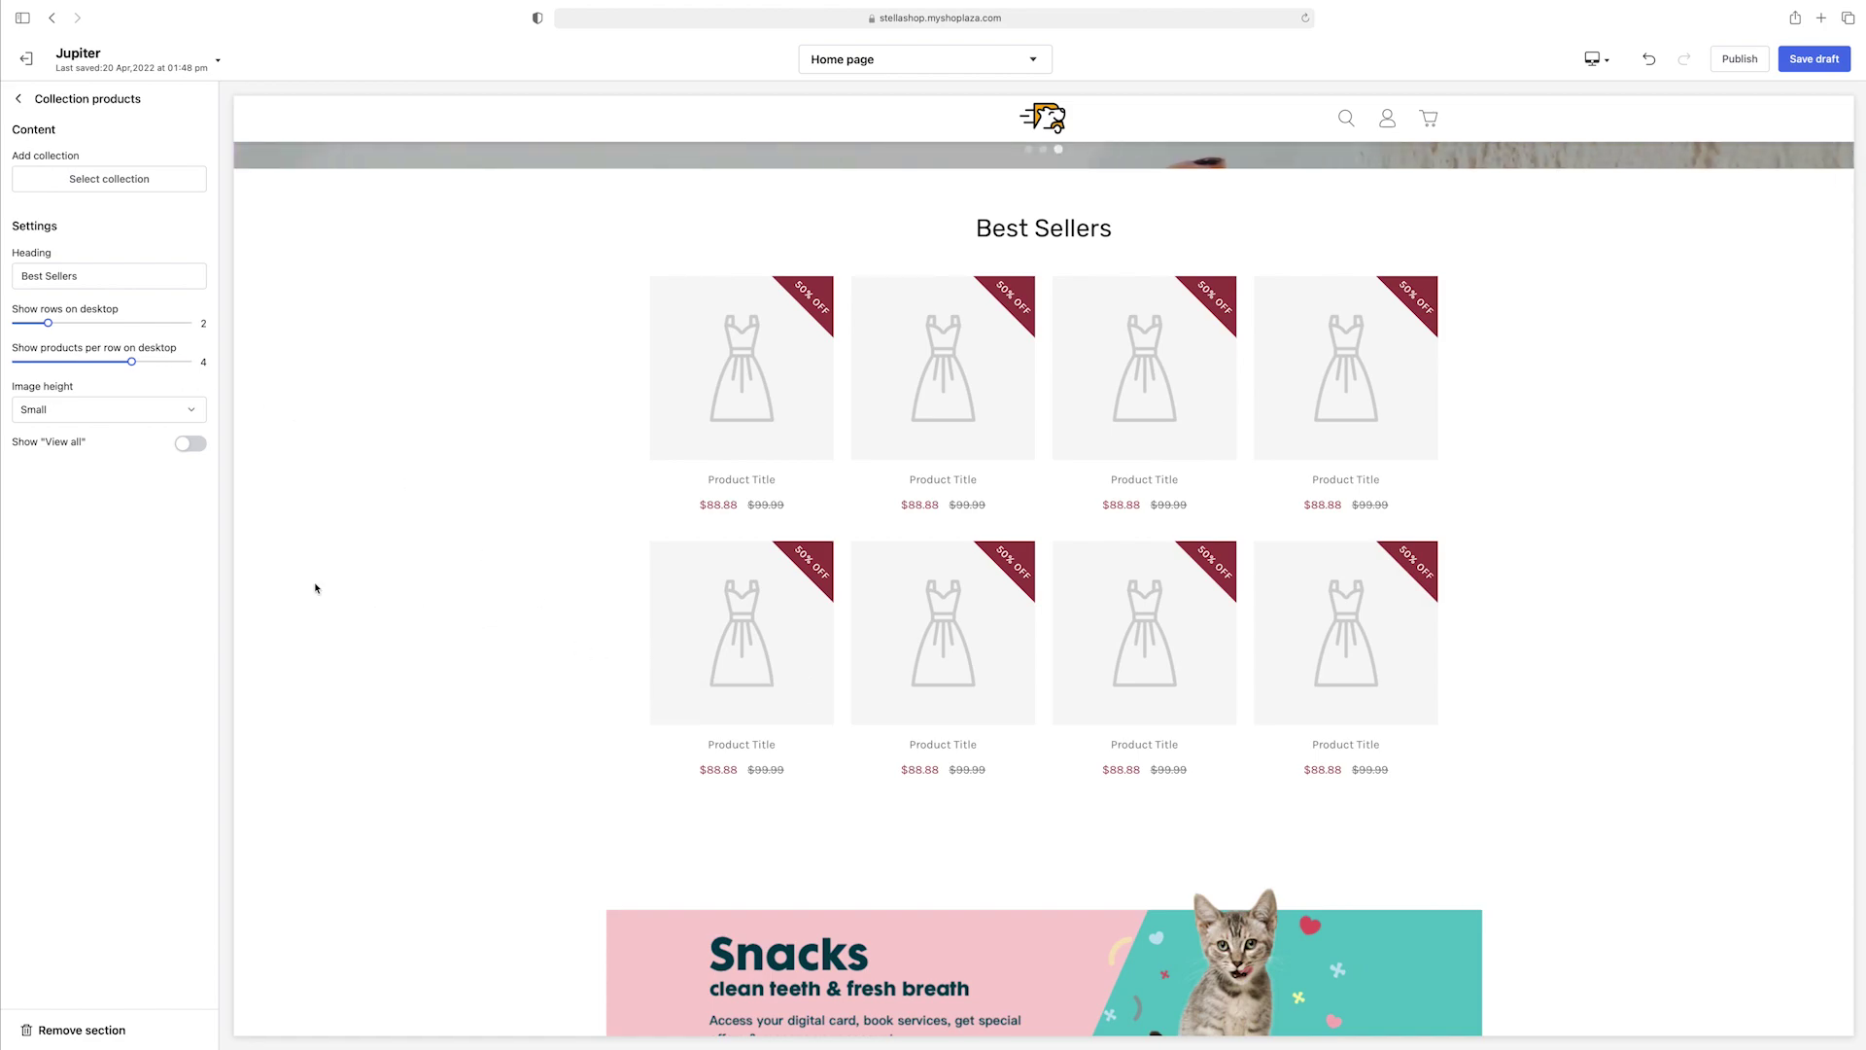
pyautogui.moveTo(132, 363); pyautogui.dragTo(29, 363)
pyautogui.scroll(-9, 874, 508)
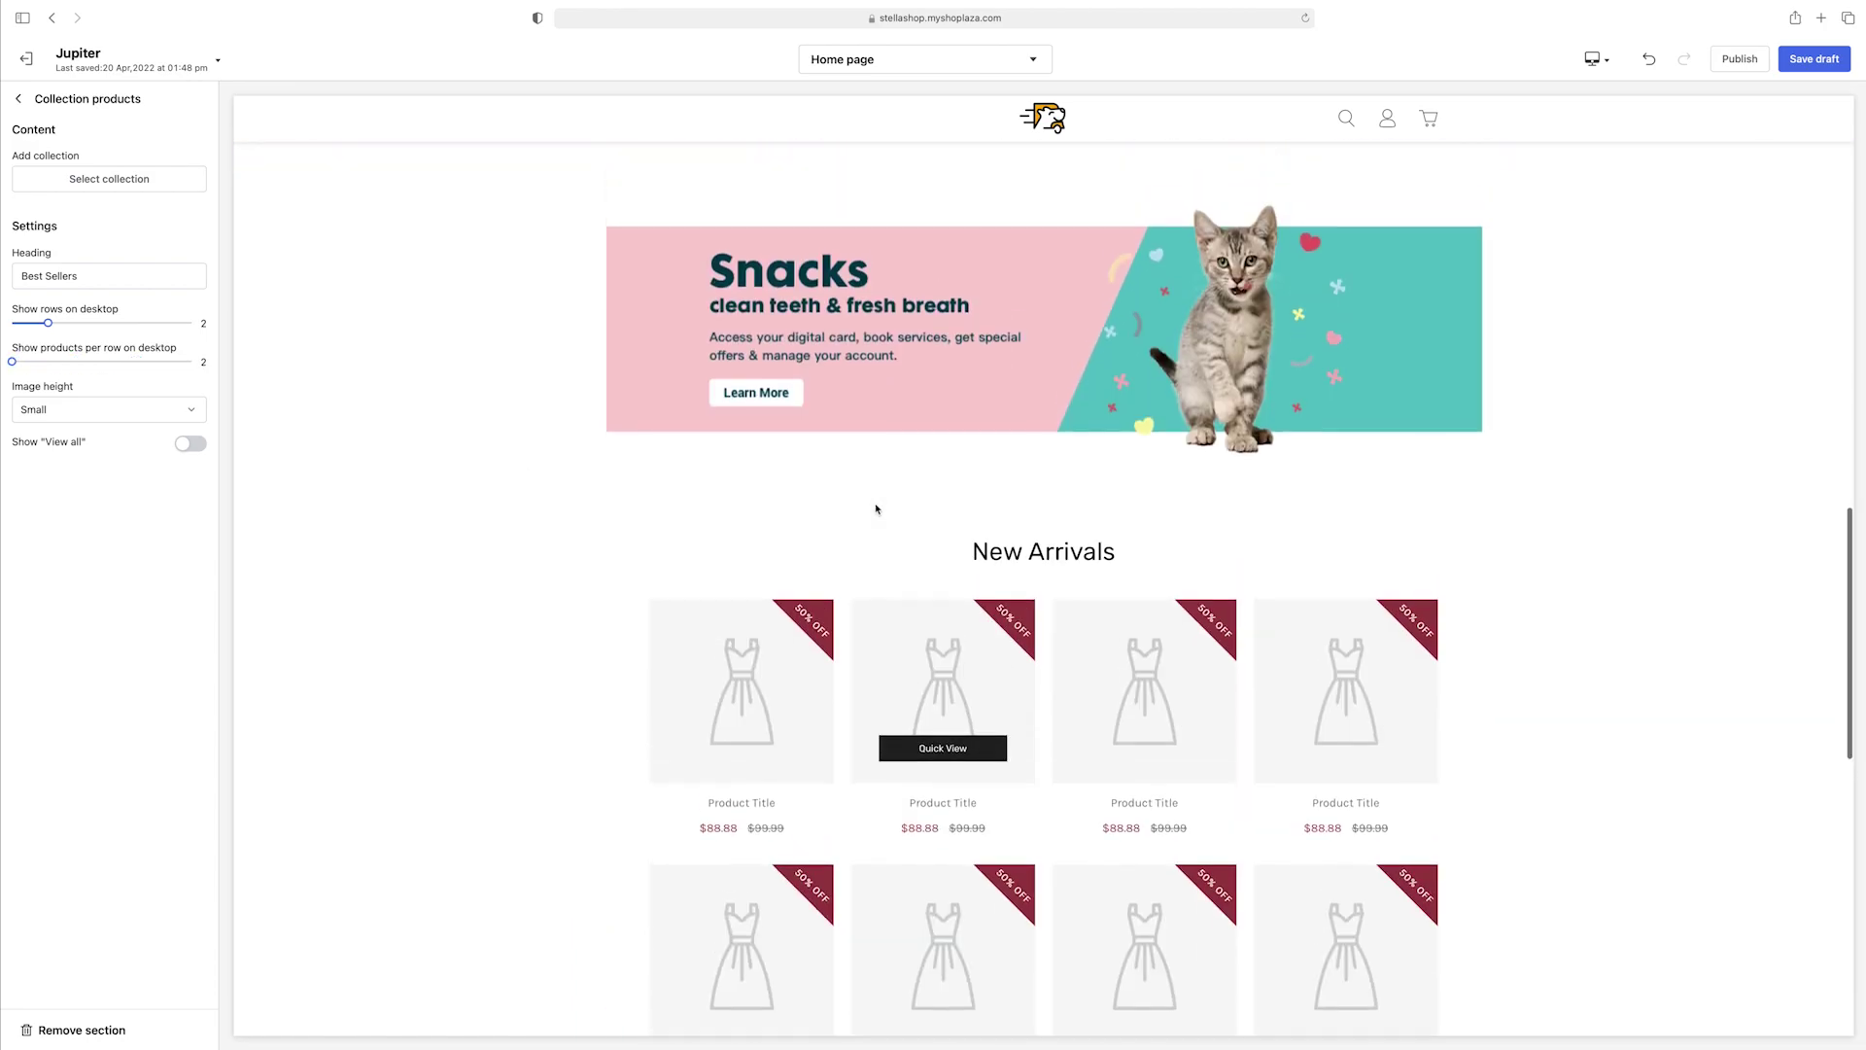
pyautogui.scroll(10, 875, 508)
pyautogui.scroll(-2, 875, 508)
pyautogui.scroll(7, 529, 443)
pyautogui.scroll(-15, 528, 443)
pyautogui.scroll(8, 1148, 453)
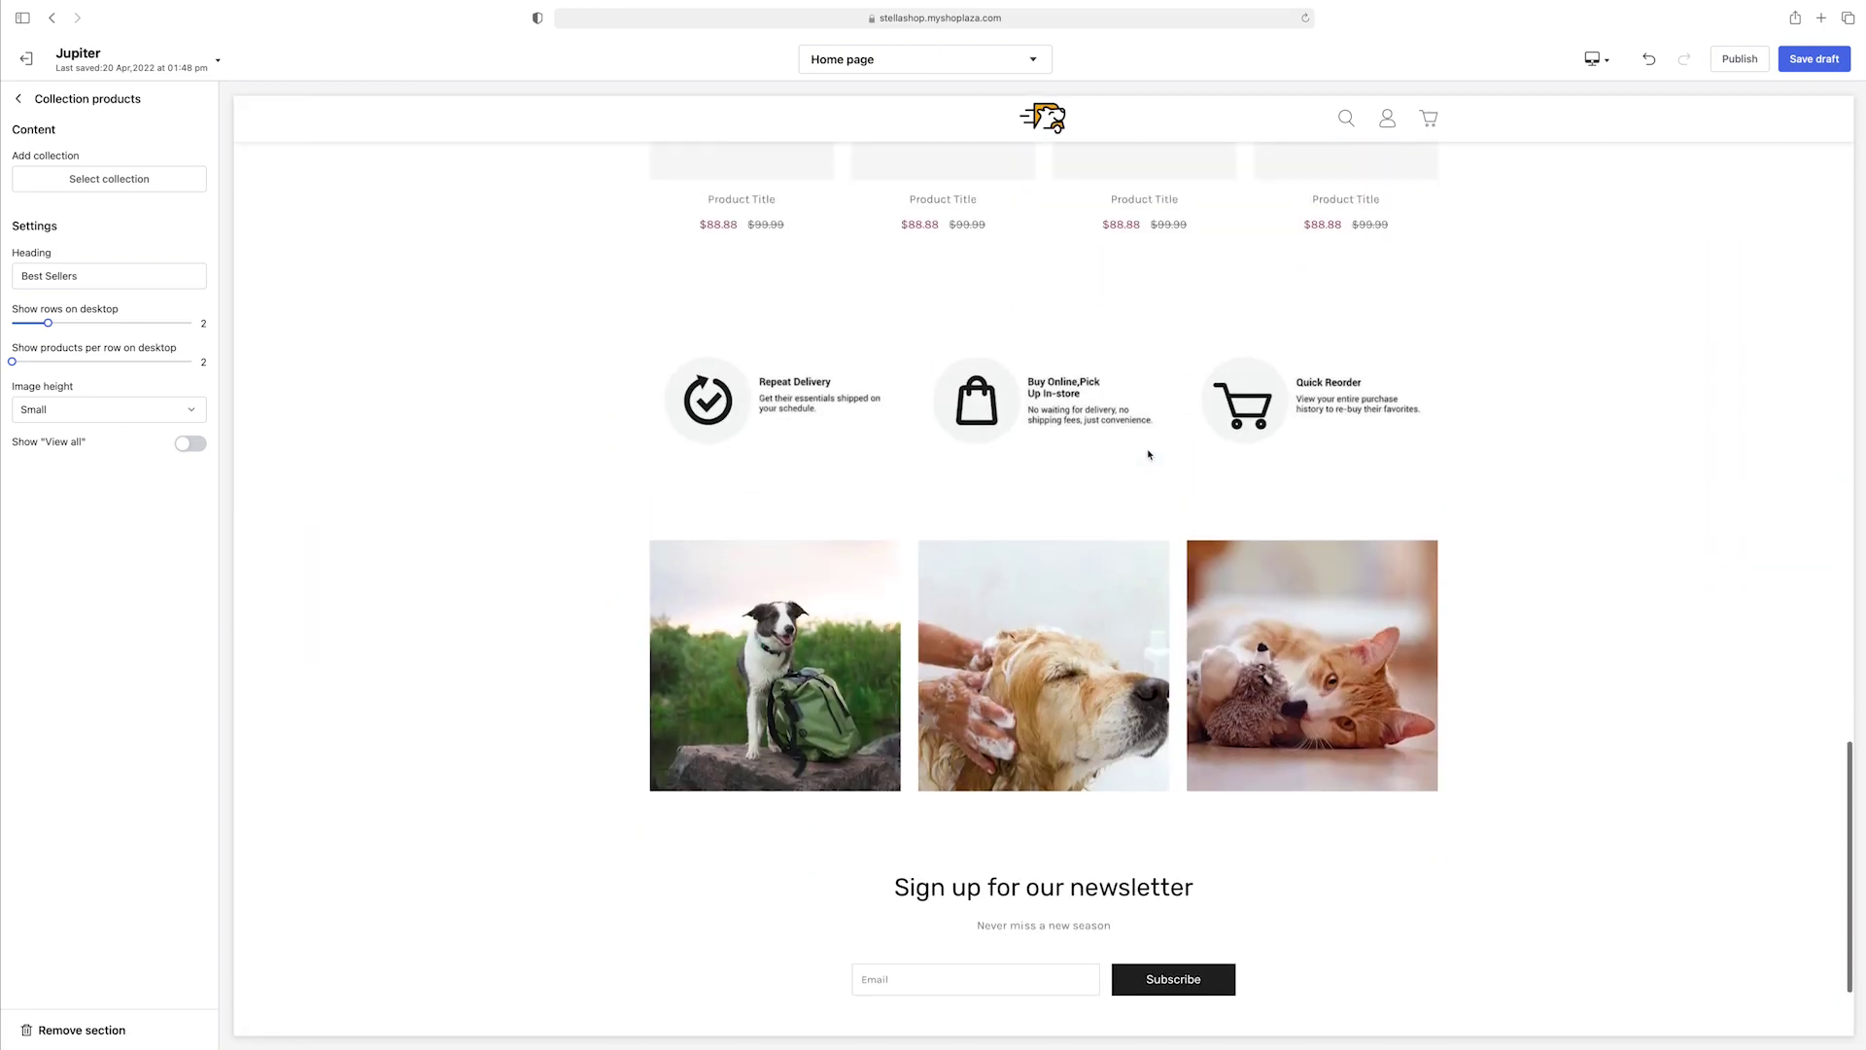
pyautogui.scroll(2, 1149, 453)
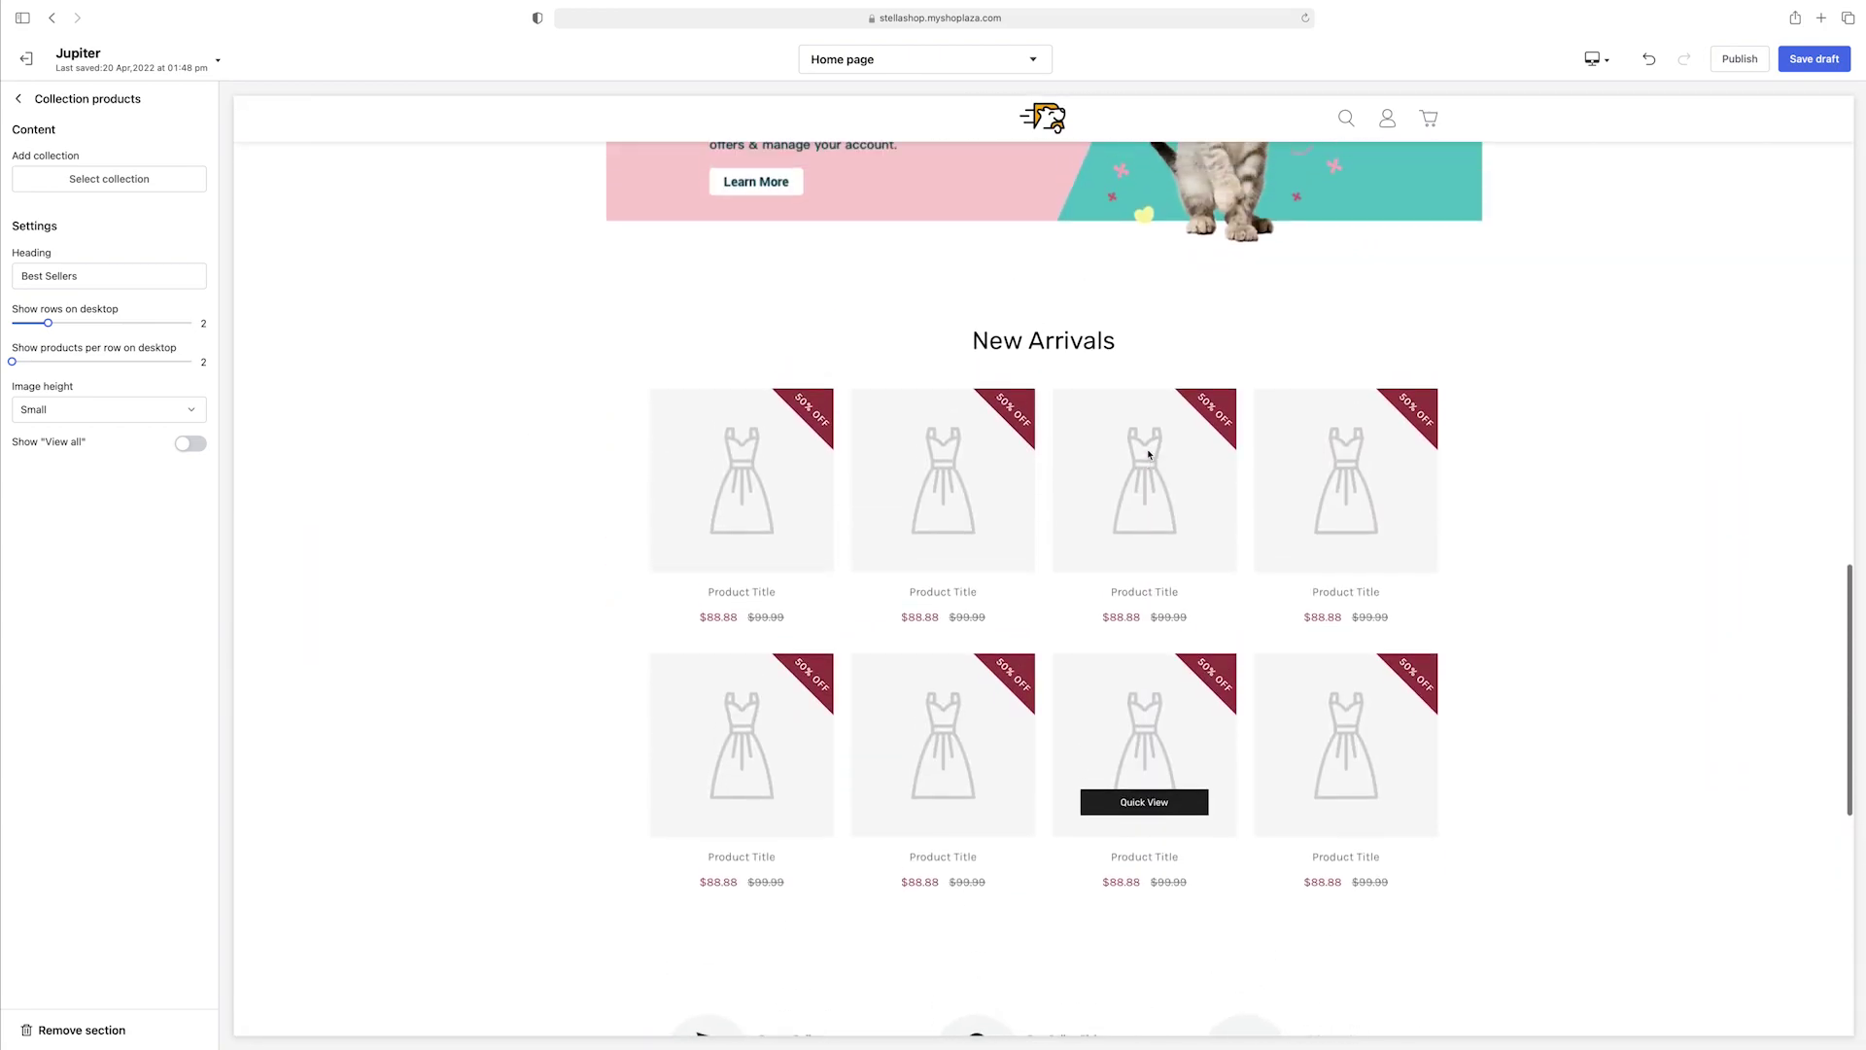
# - Hide the New Arrivals collection section, then show it again
pyautogui.click(18, 98)
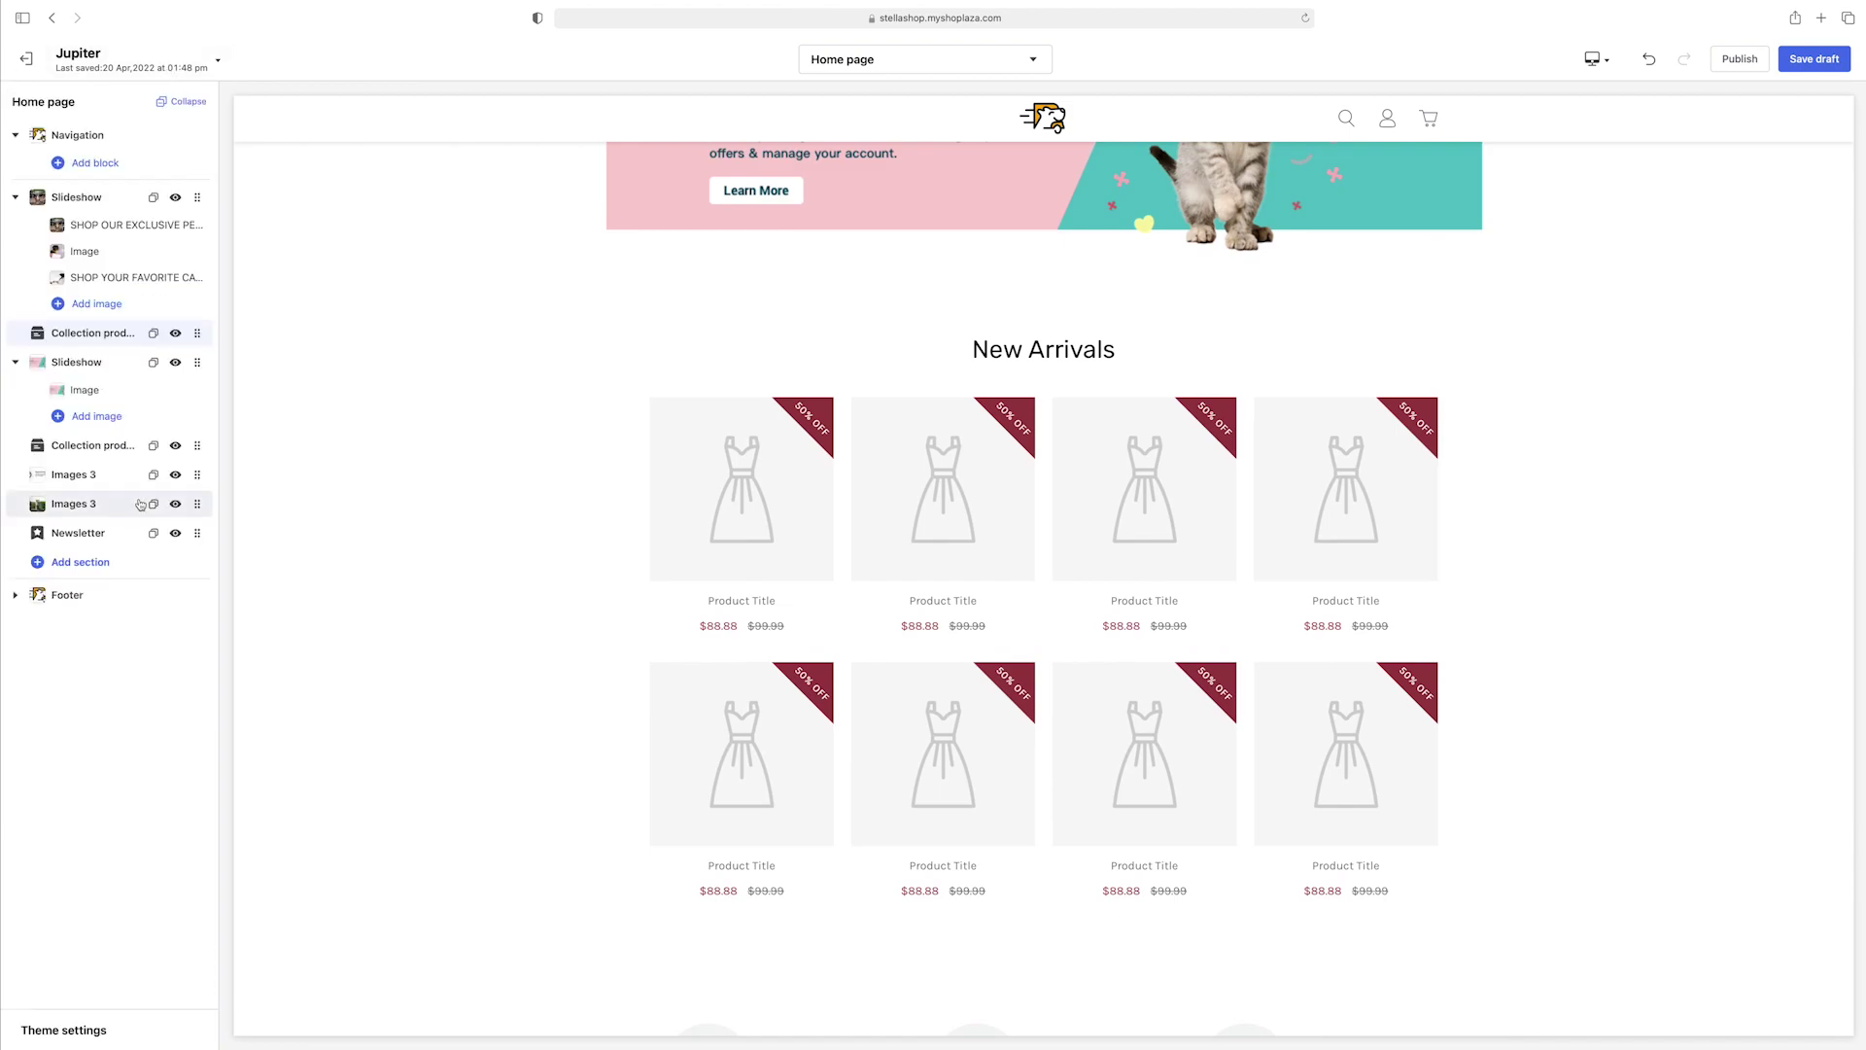
pyautogui.click(175, 445)
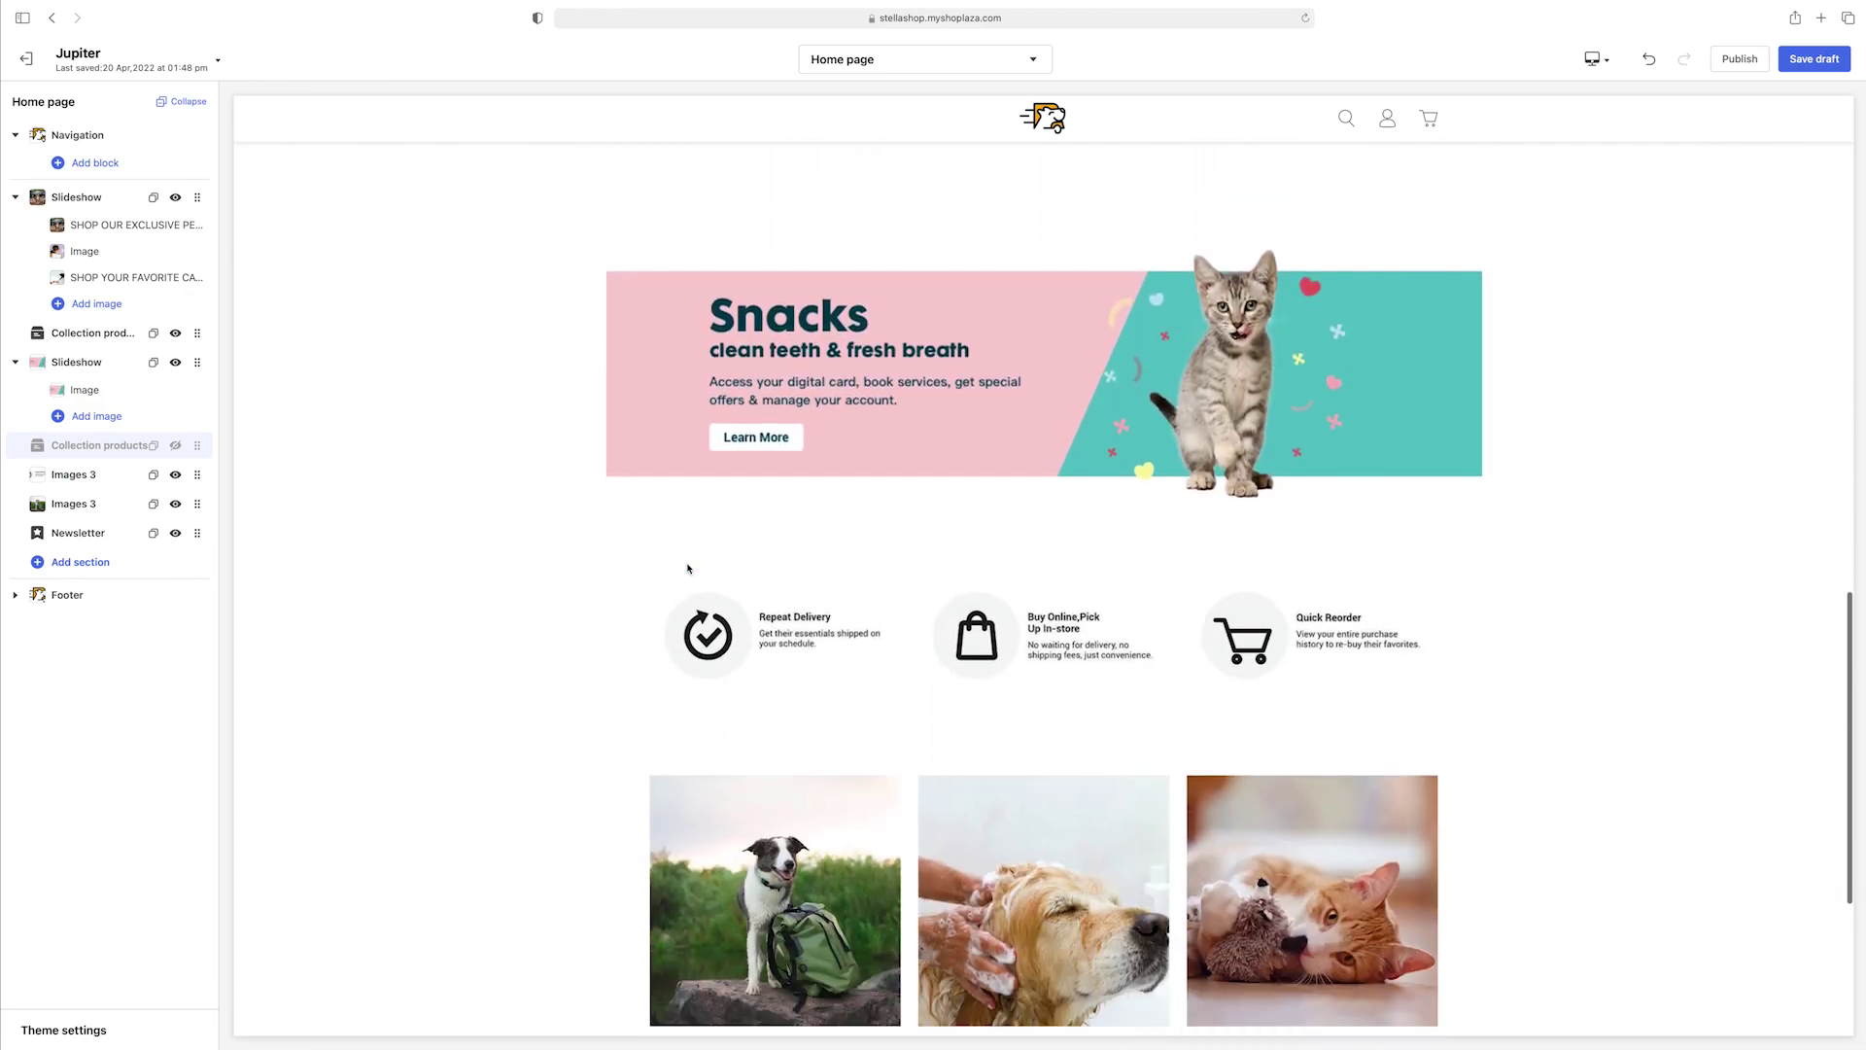
pyautogui.scroll(-12, 687, 568)
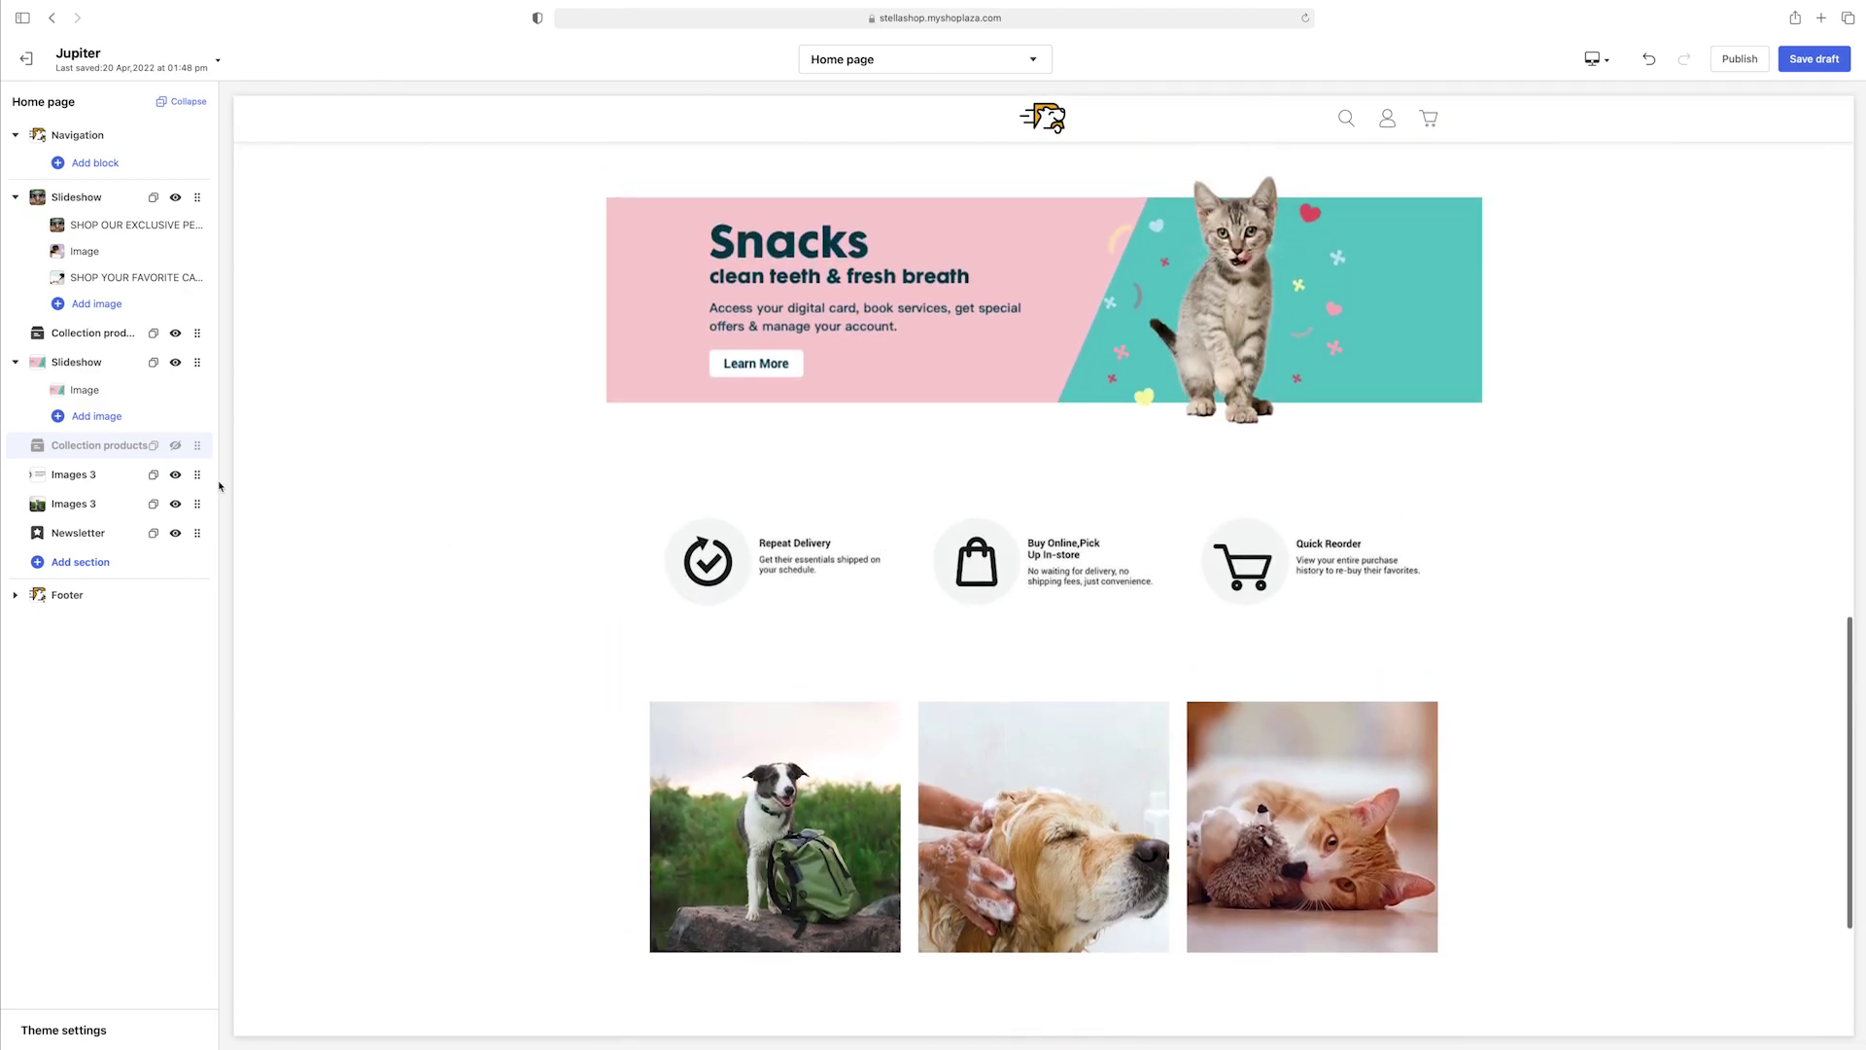
pyautogui.click(175, 445)
# - Set Best Sellers back to four products per row
pyautogui.scroll(15, 968, 552)
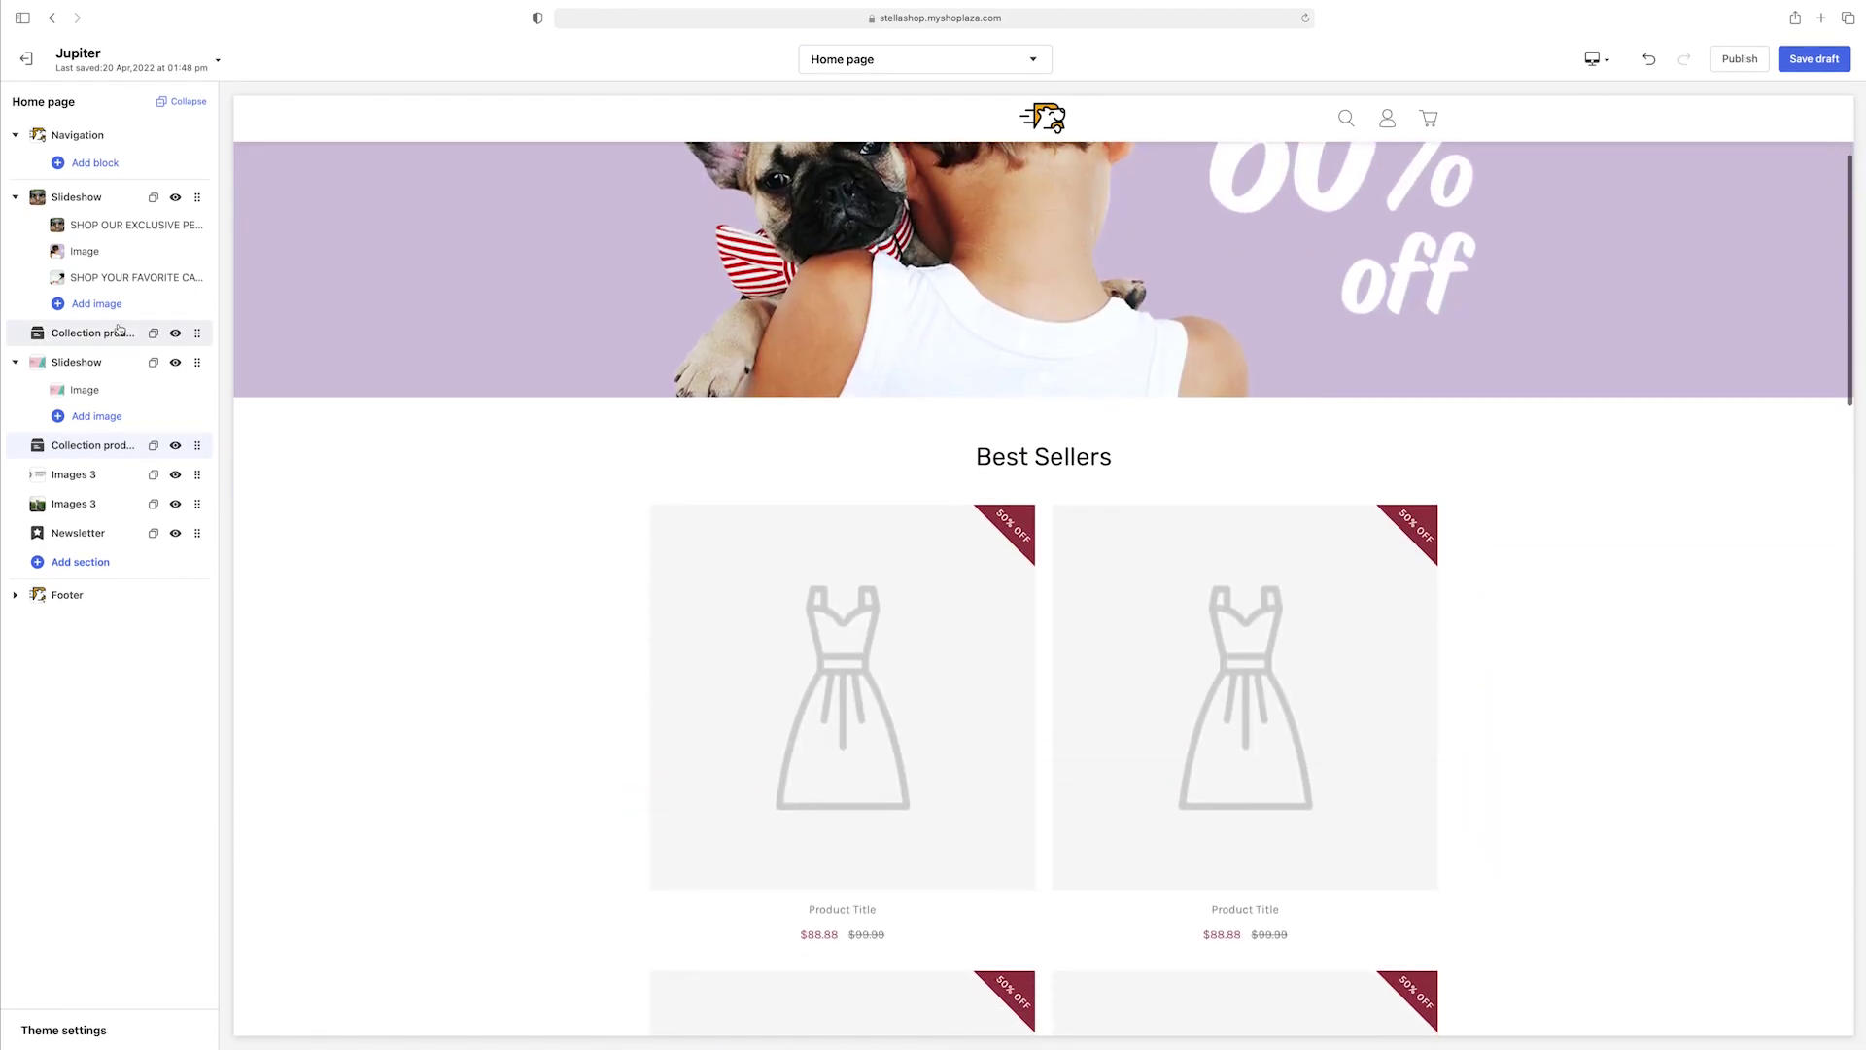
pyautogui.click(115, 332)
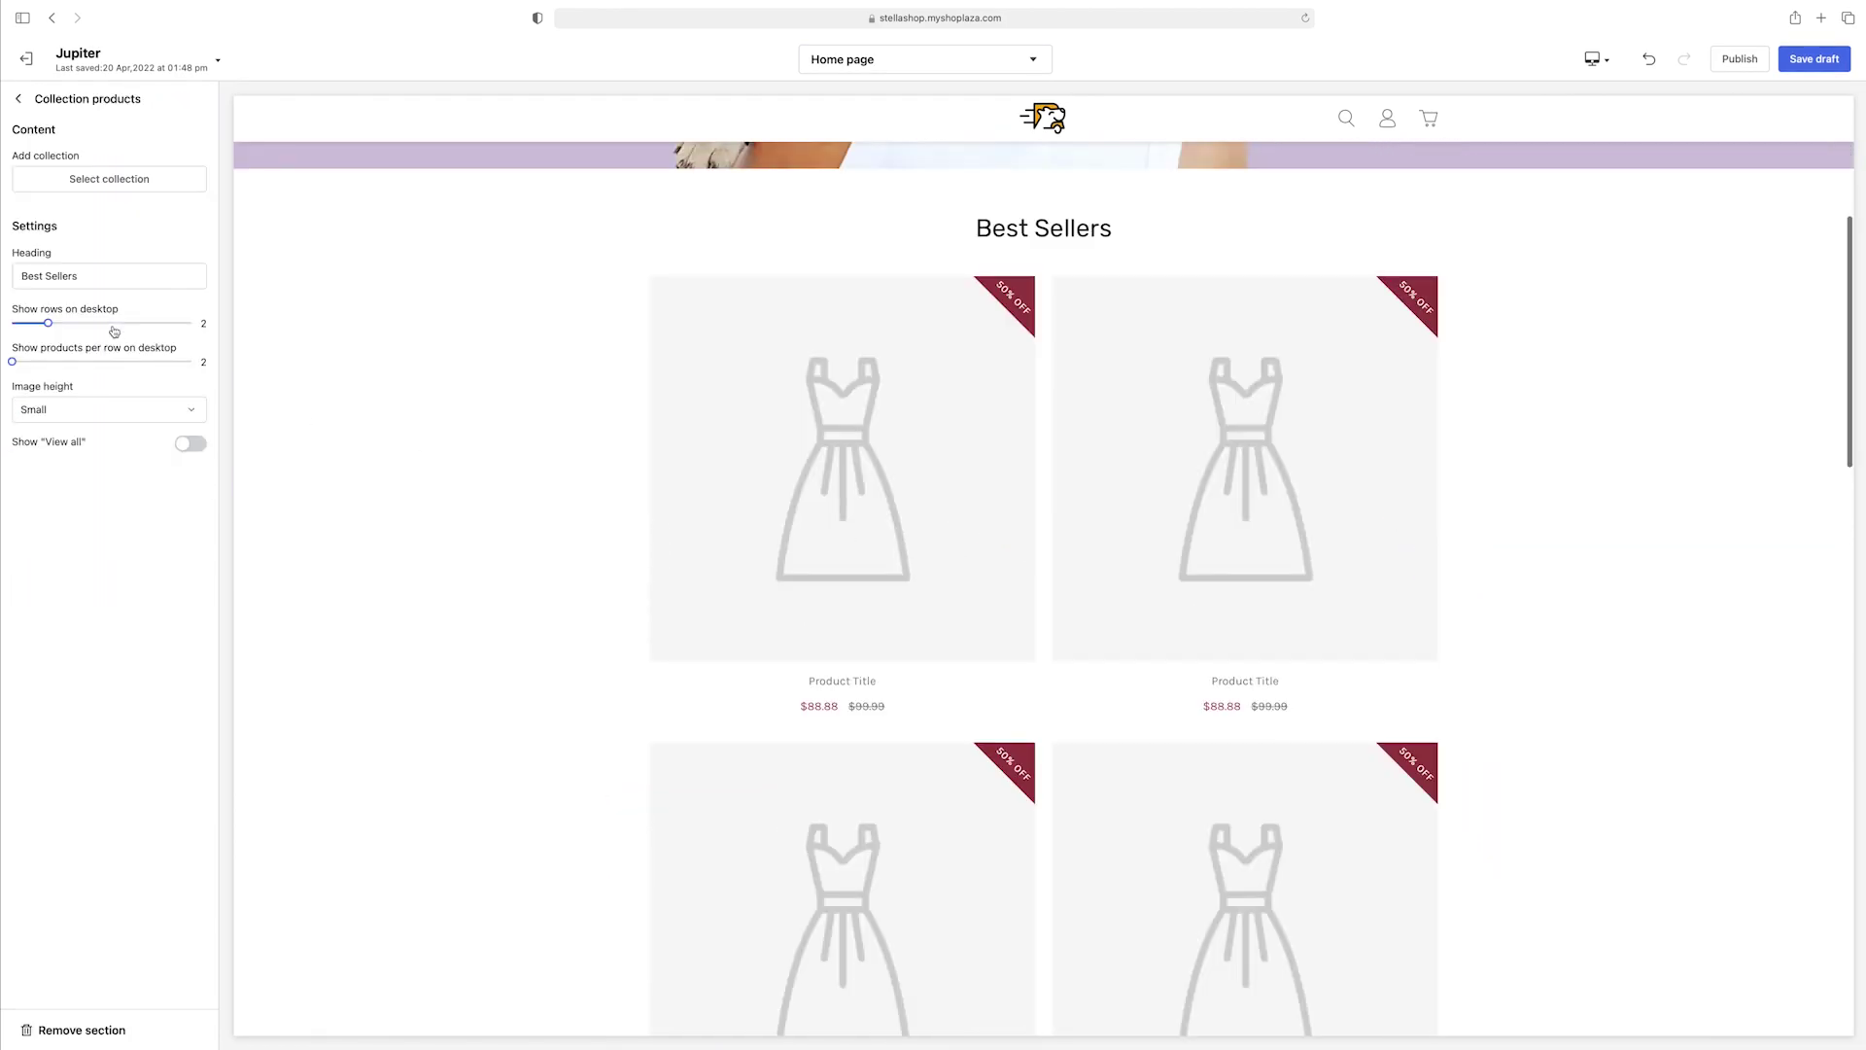
pyautogui.moveTo(12, 362); pyautogui.dragTo(118, 361)
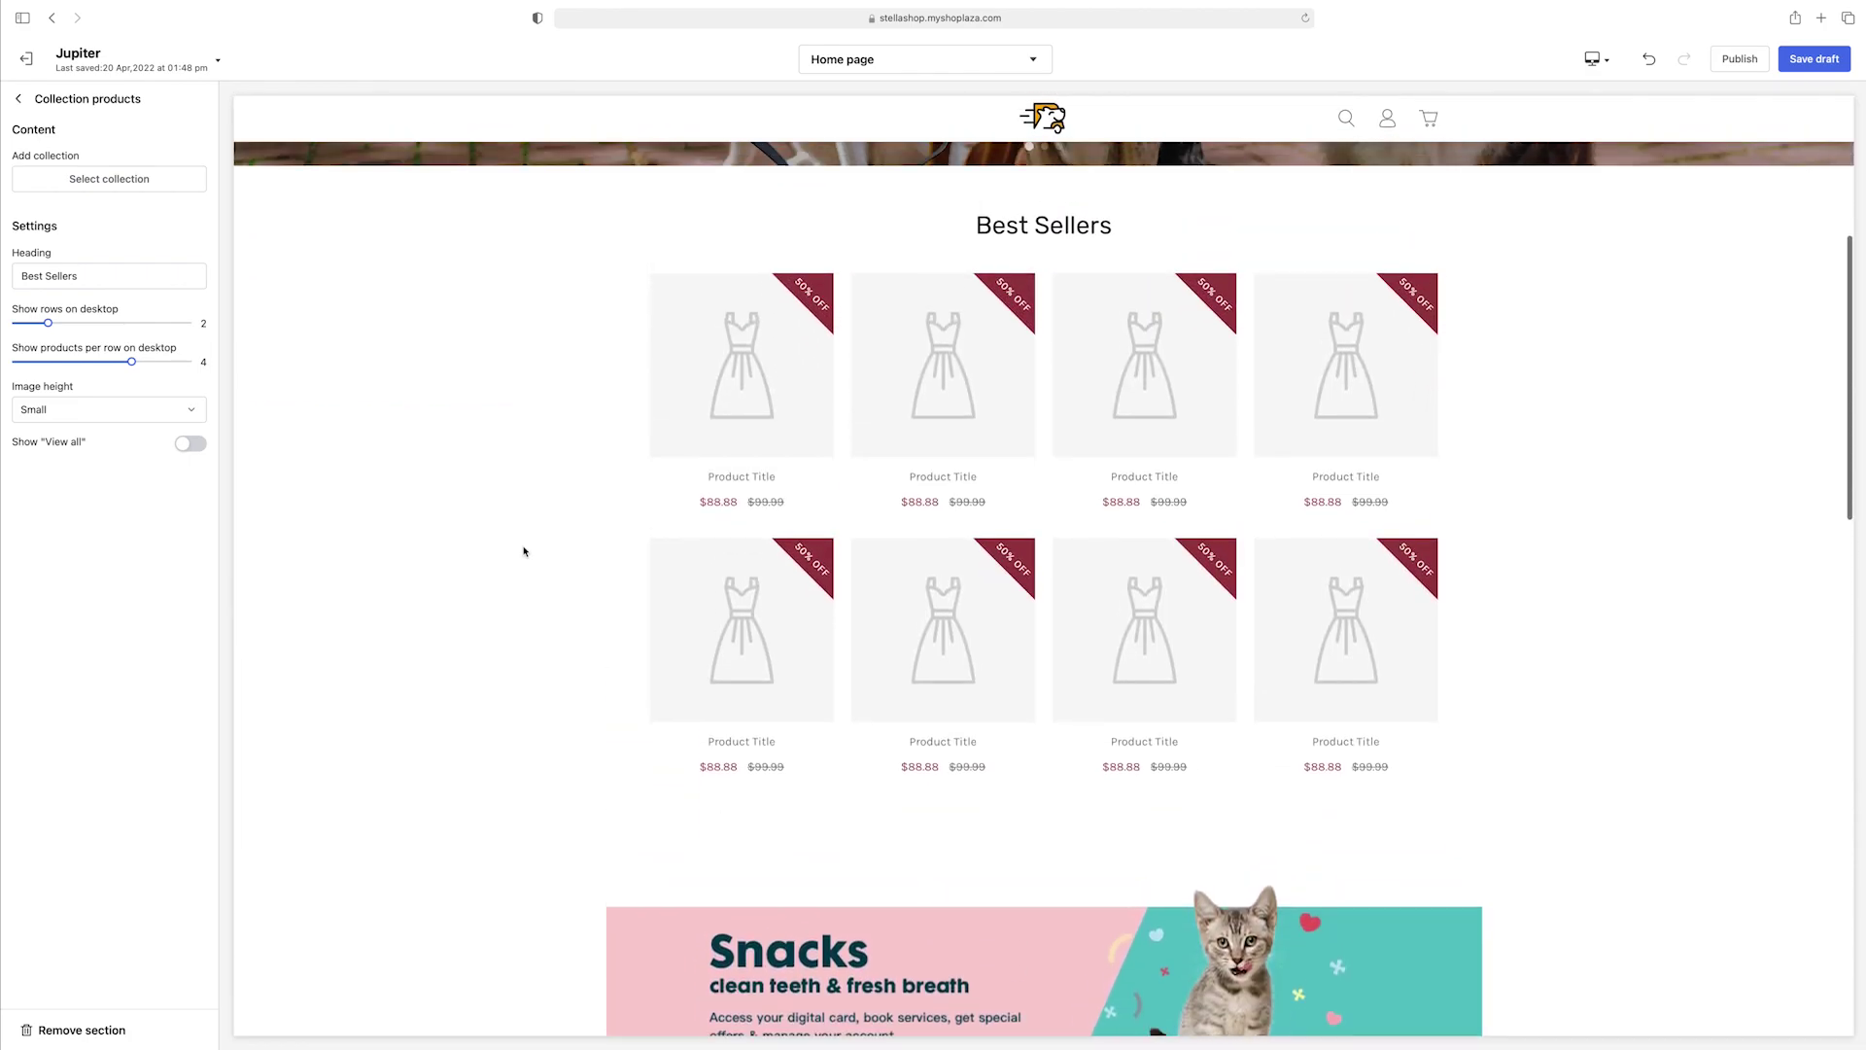
pyautogui.click(17, 98)
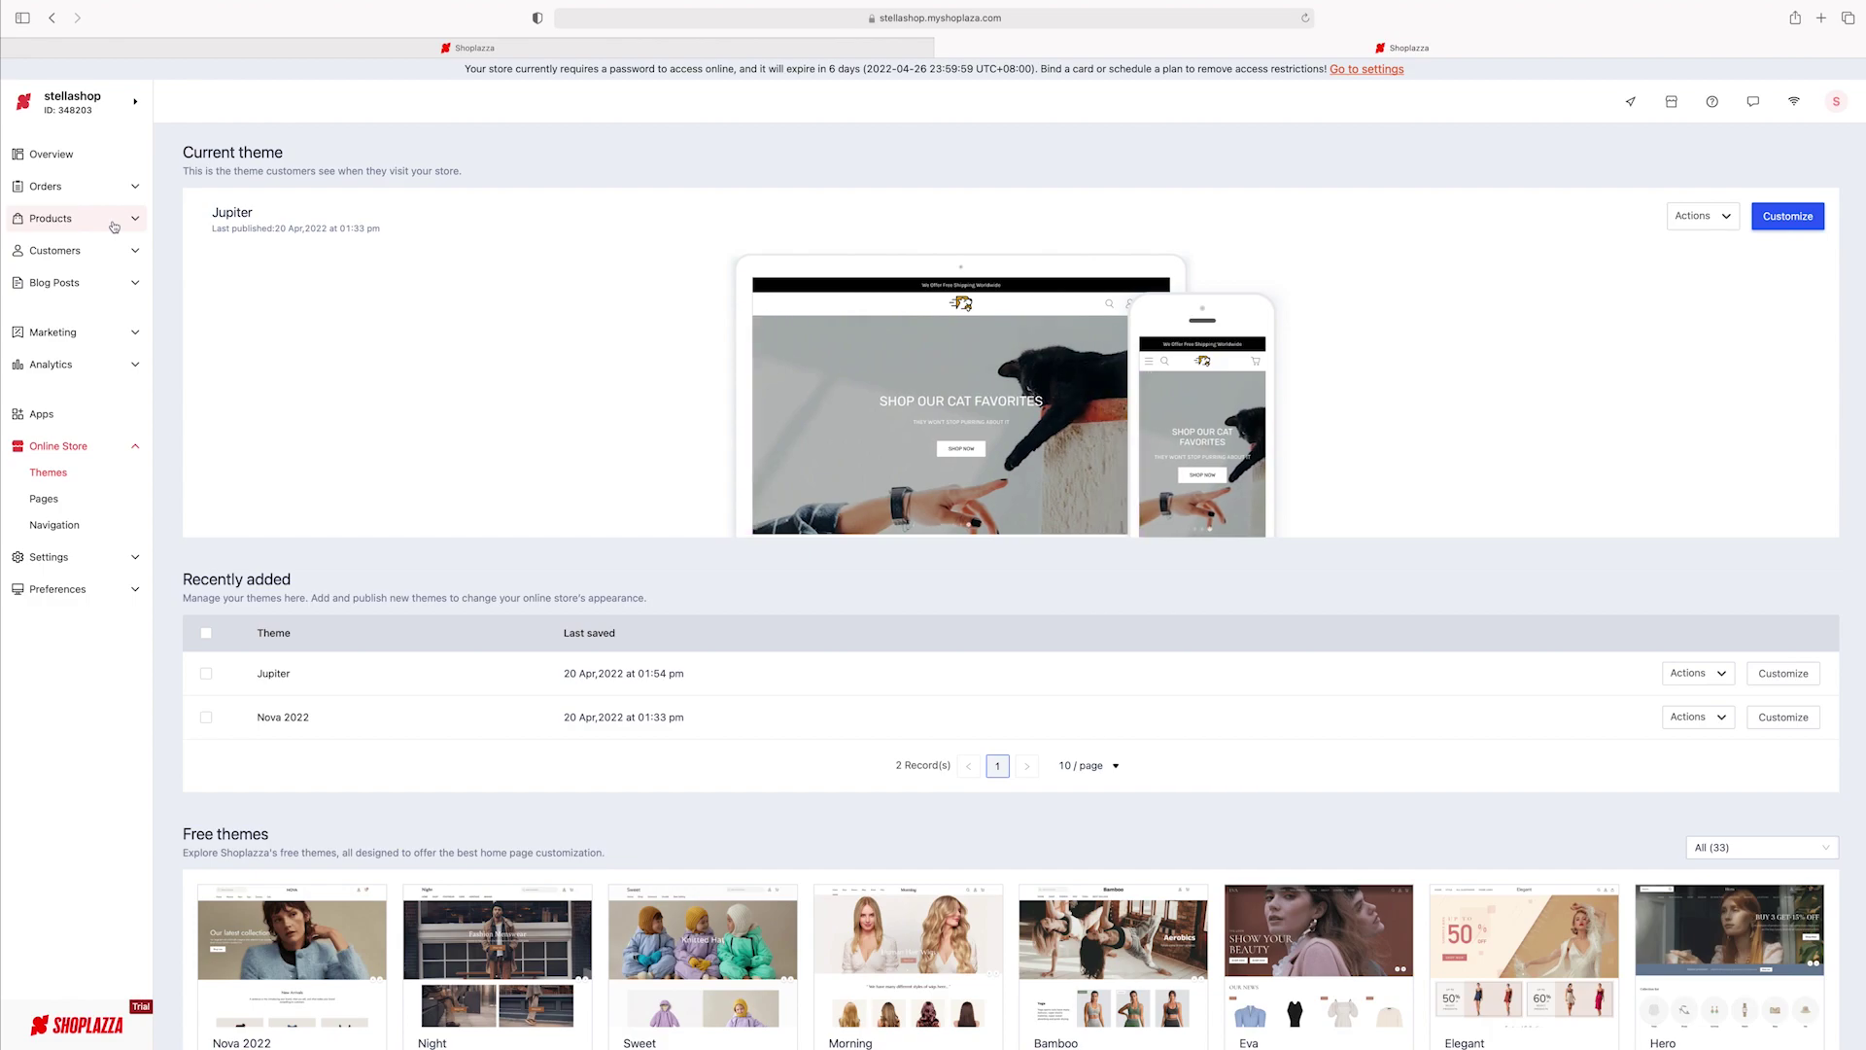
# - Browse All products, glance at the Hemp Mushroom cat tree, then start a new product
pyautogui.click(109, 226)
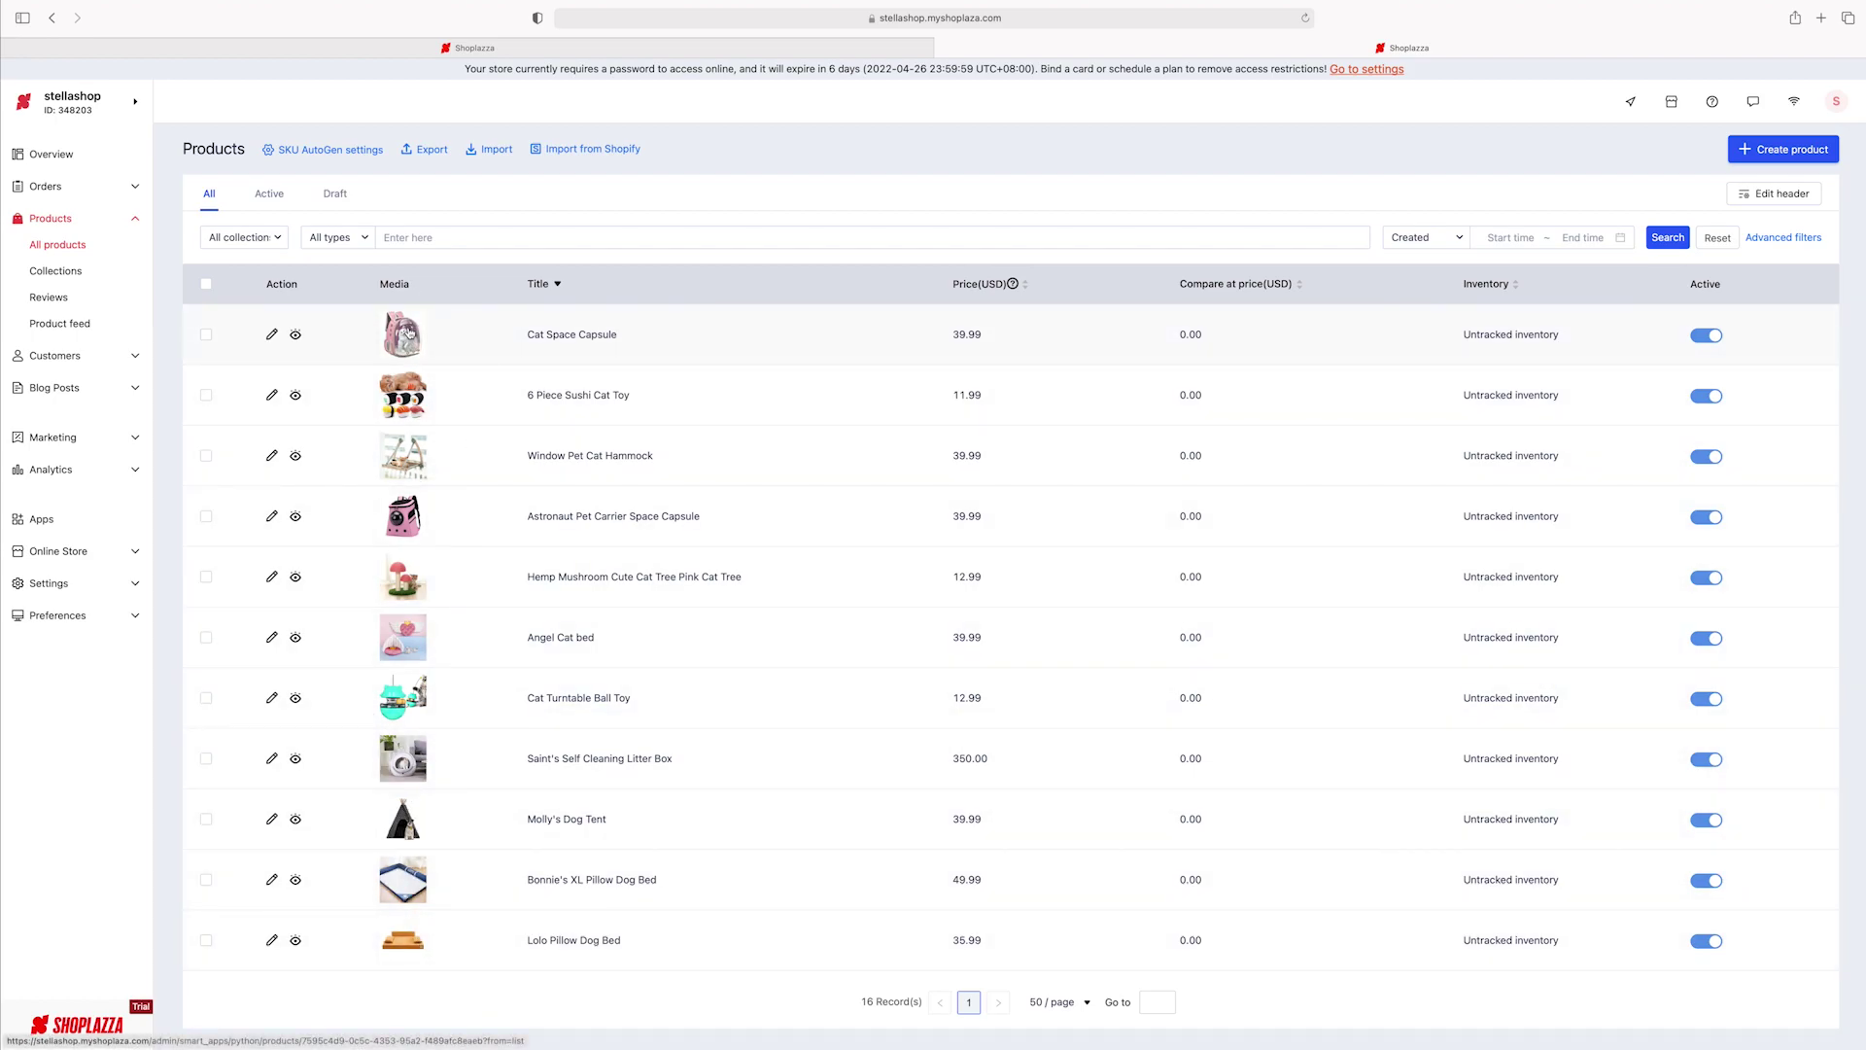
pyautogui.scroll(-2, 340, 572)
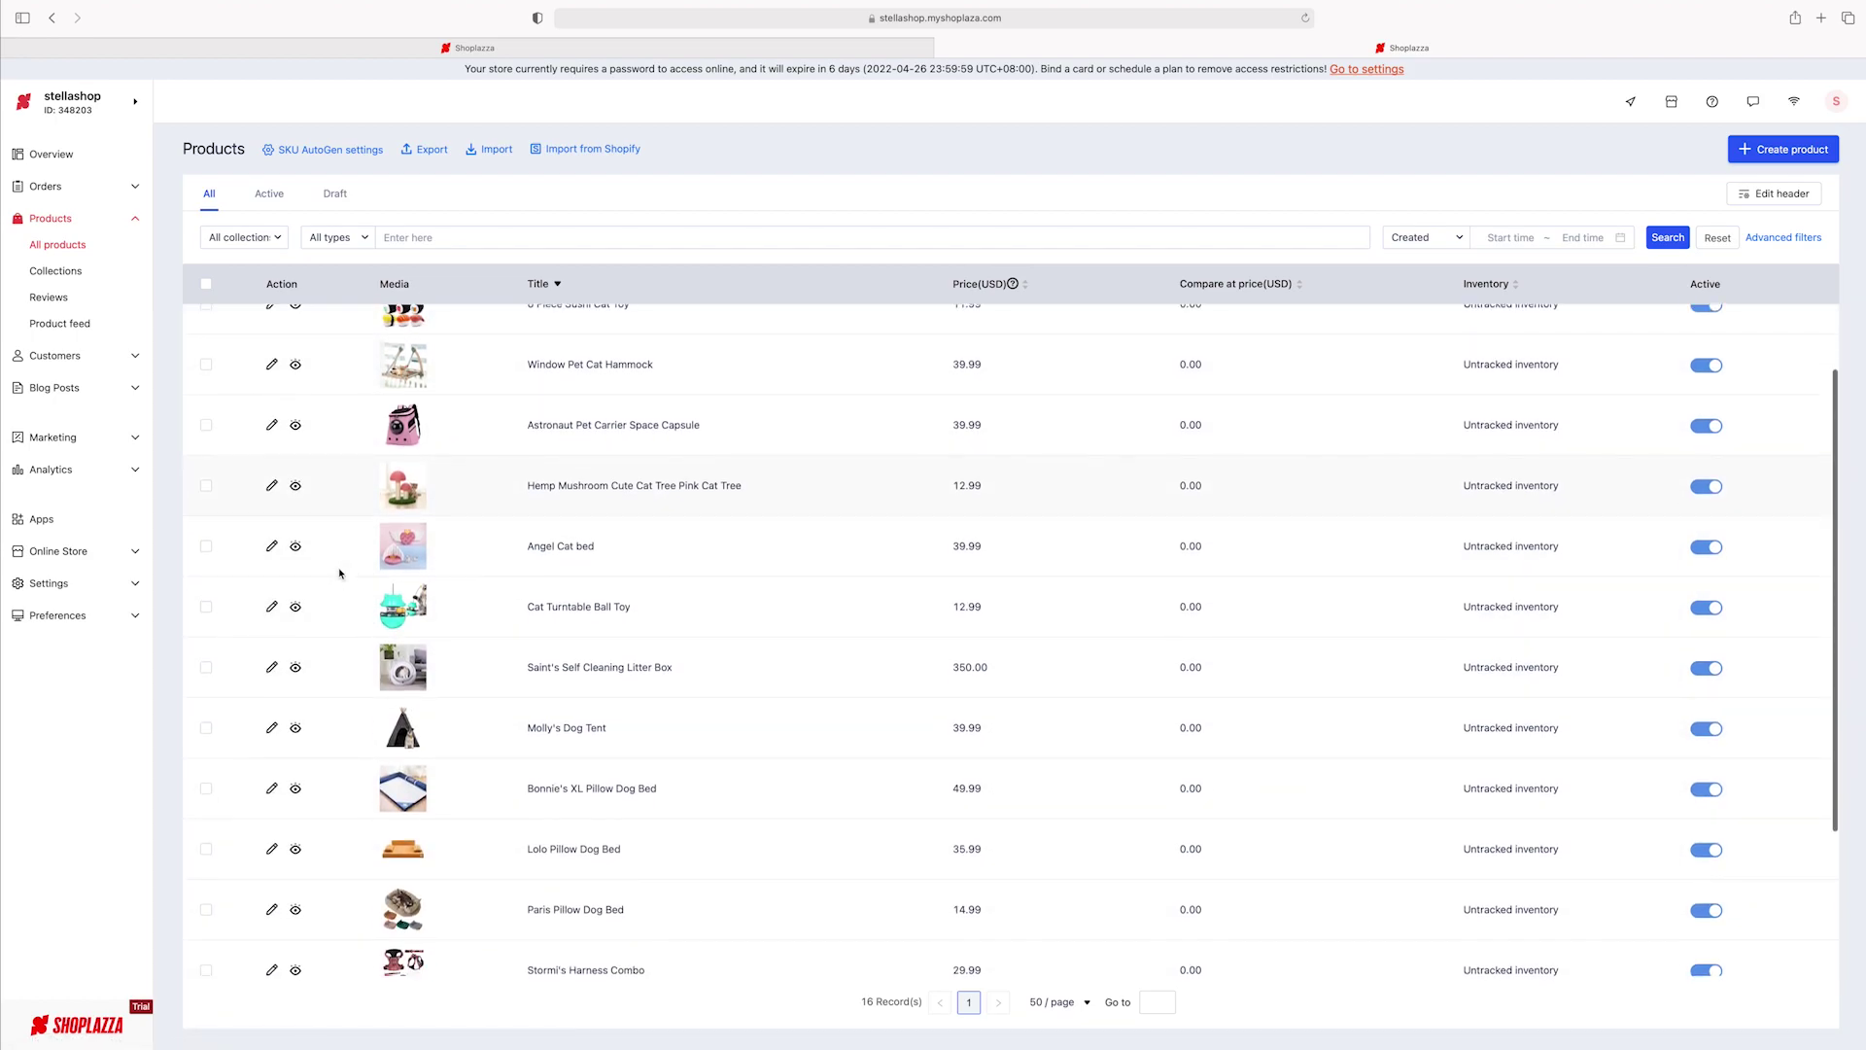
pyautogui.click(402, 483)
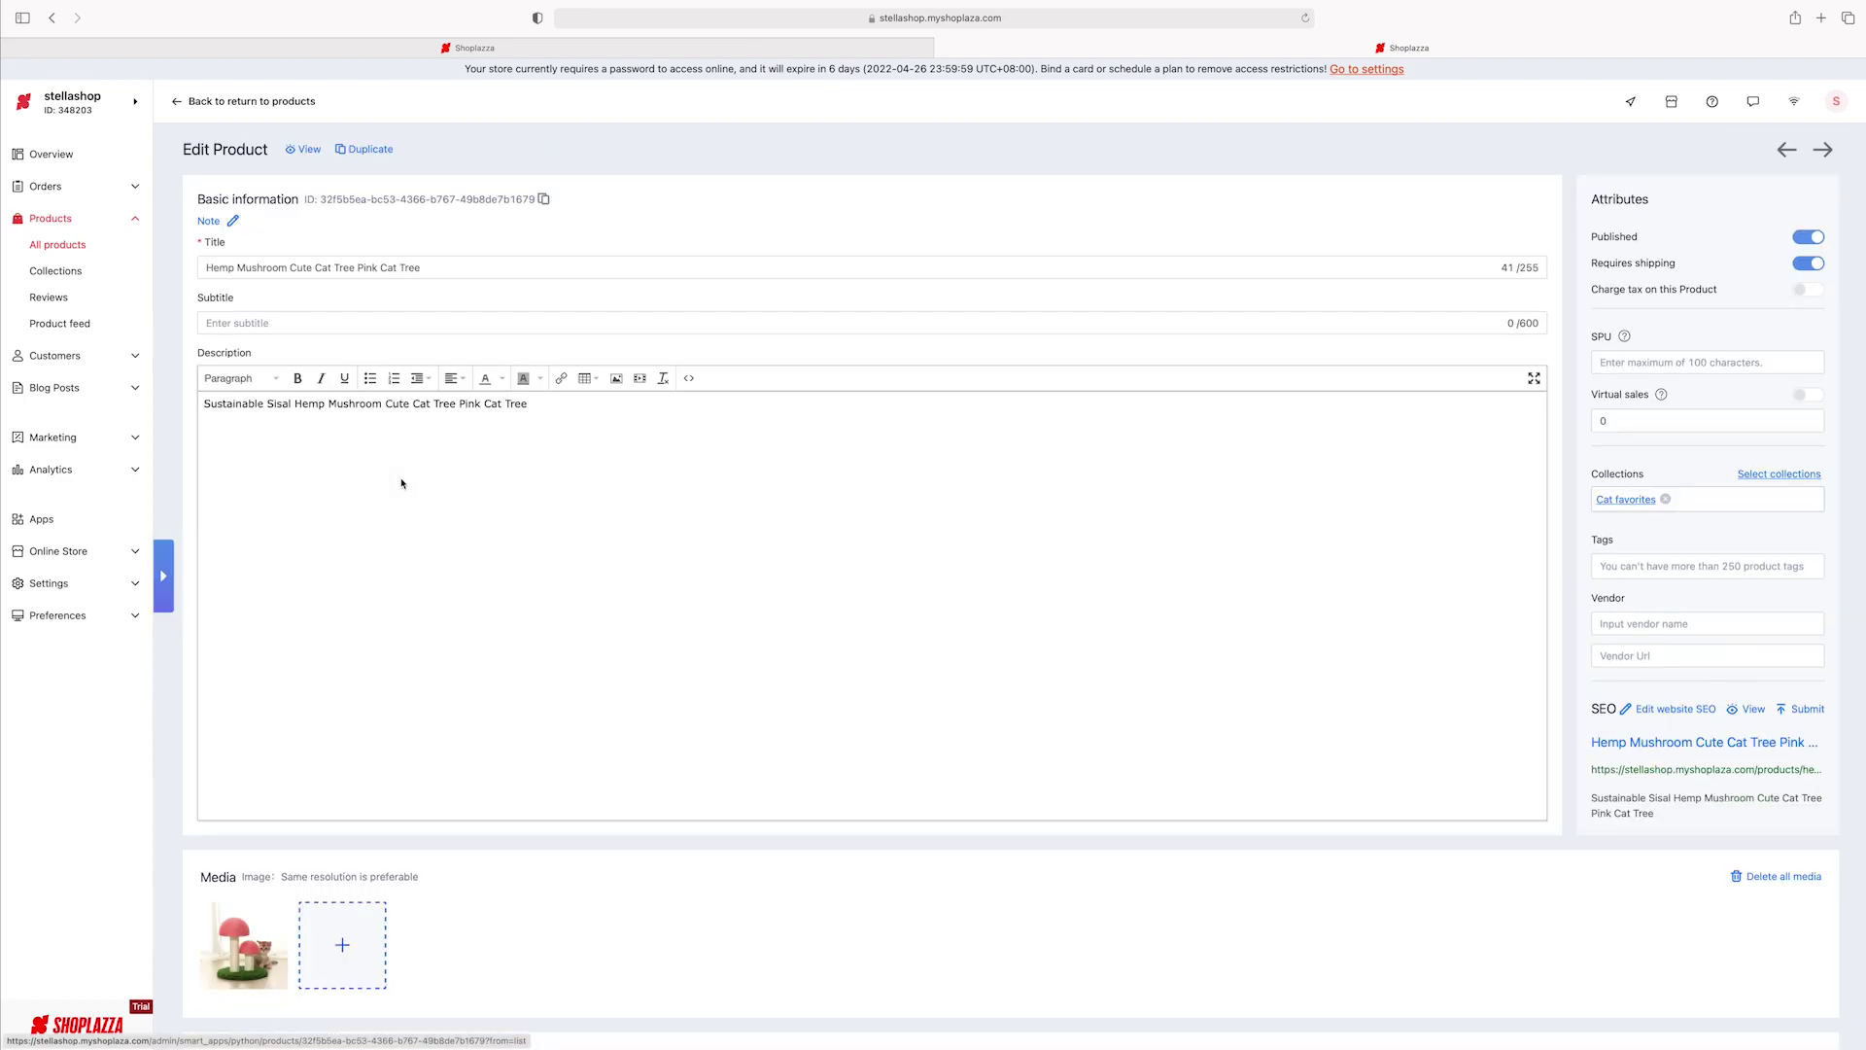
pyautogui.click(180, 103)
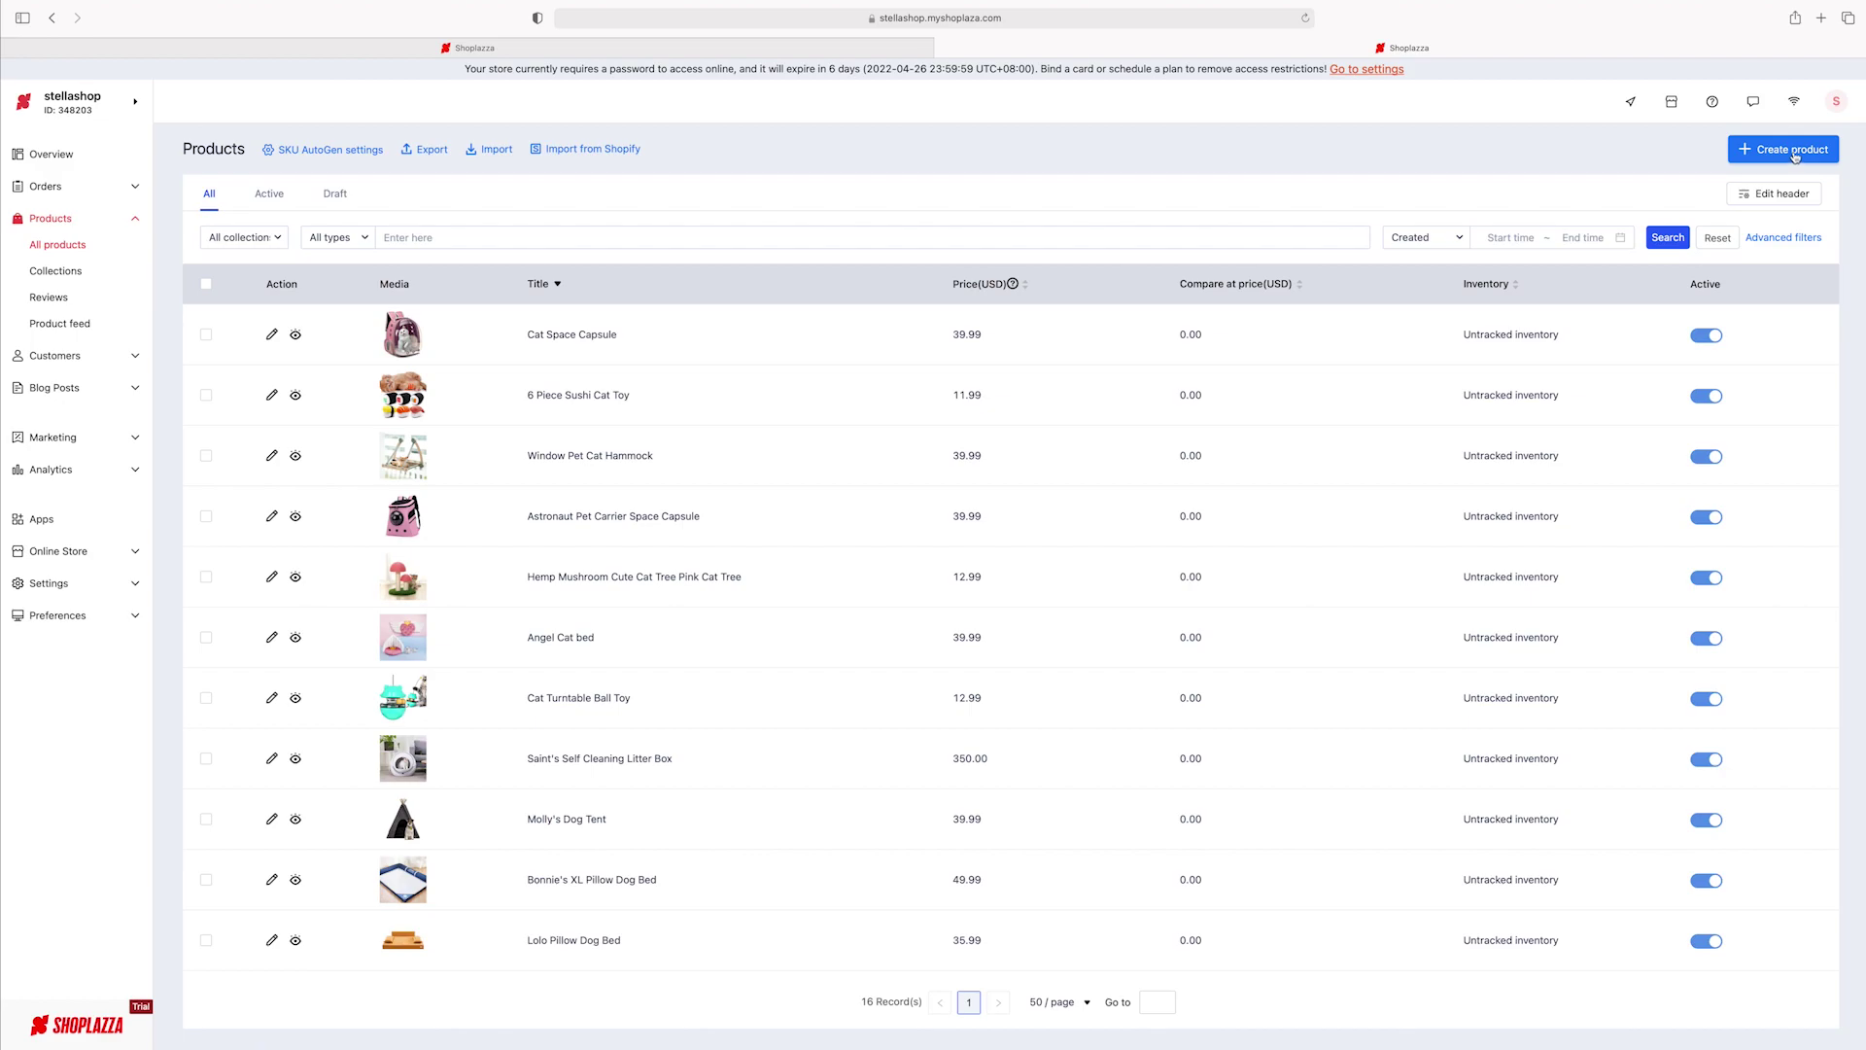
pyautogui.click(1787, 148)
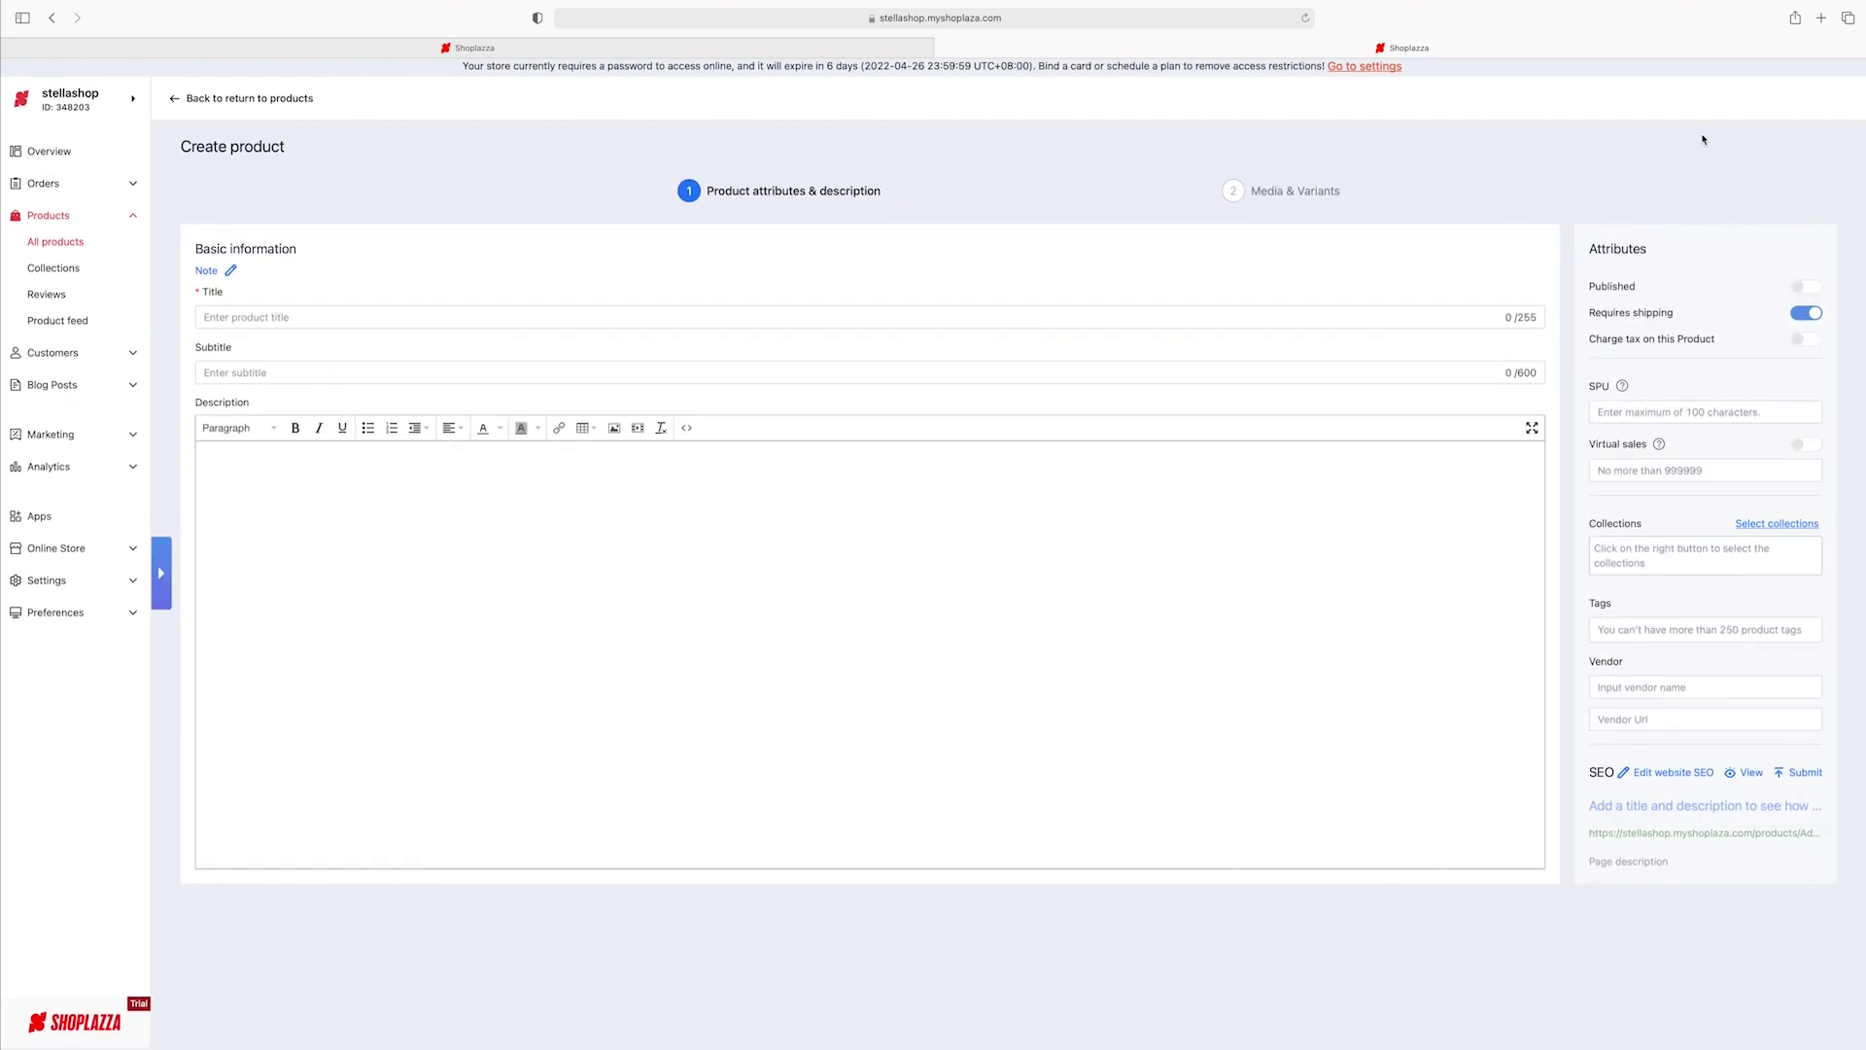
# - Enter 'Lolo's Pillow Dog Bed' as the new product's title
pyautogui.click(275, 320)
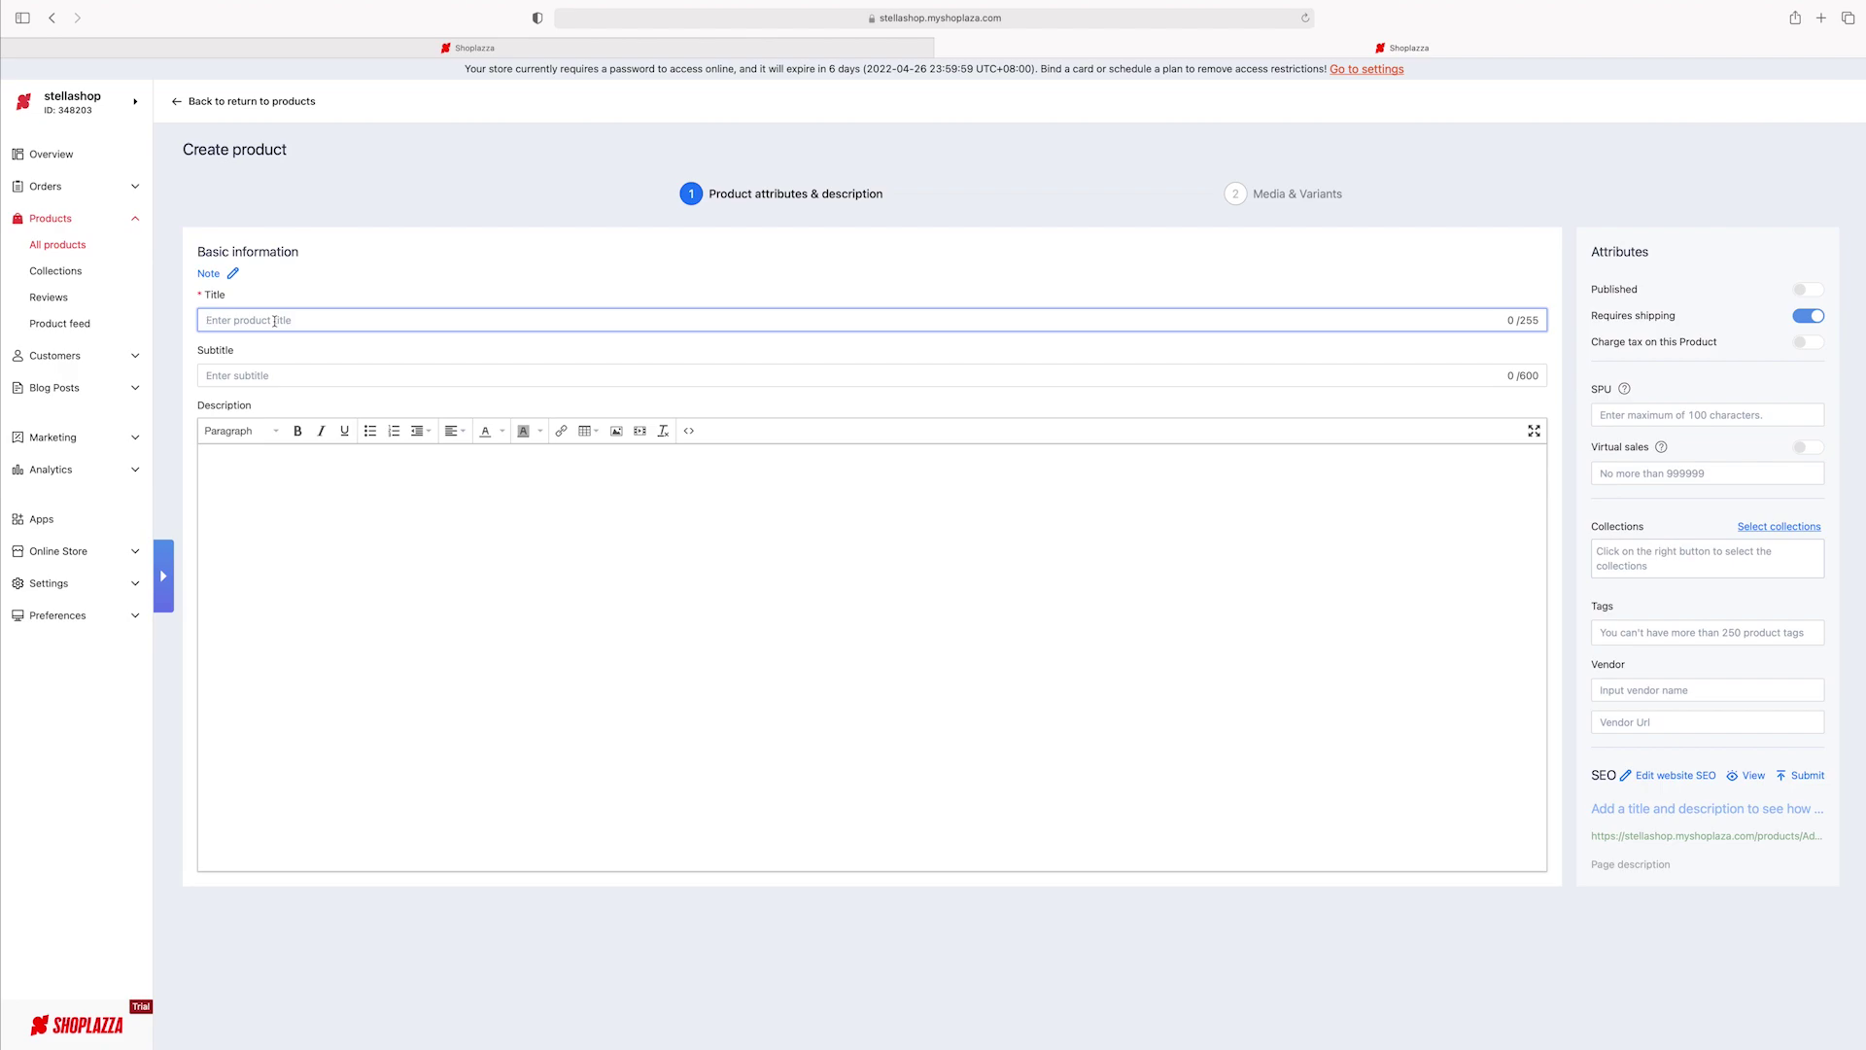
pyautogui.write('IO')
pyautogui.press('BackSpace')
pyautogui.write("Lolo's")
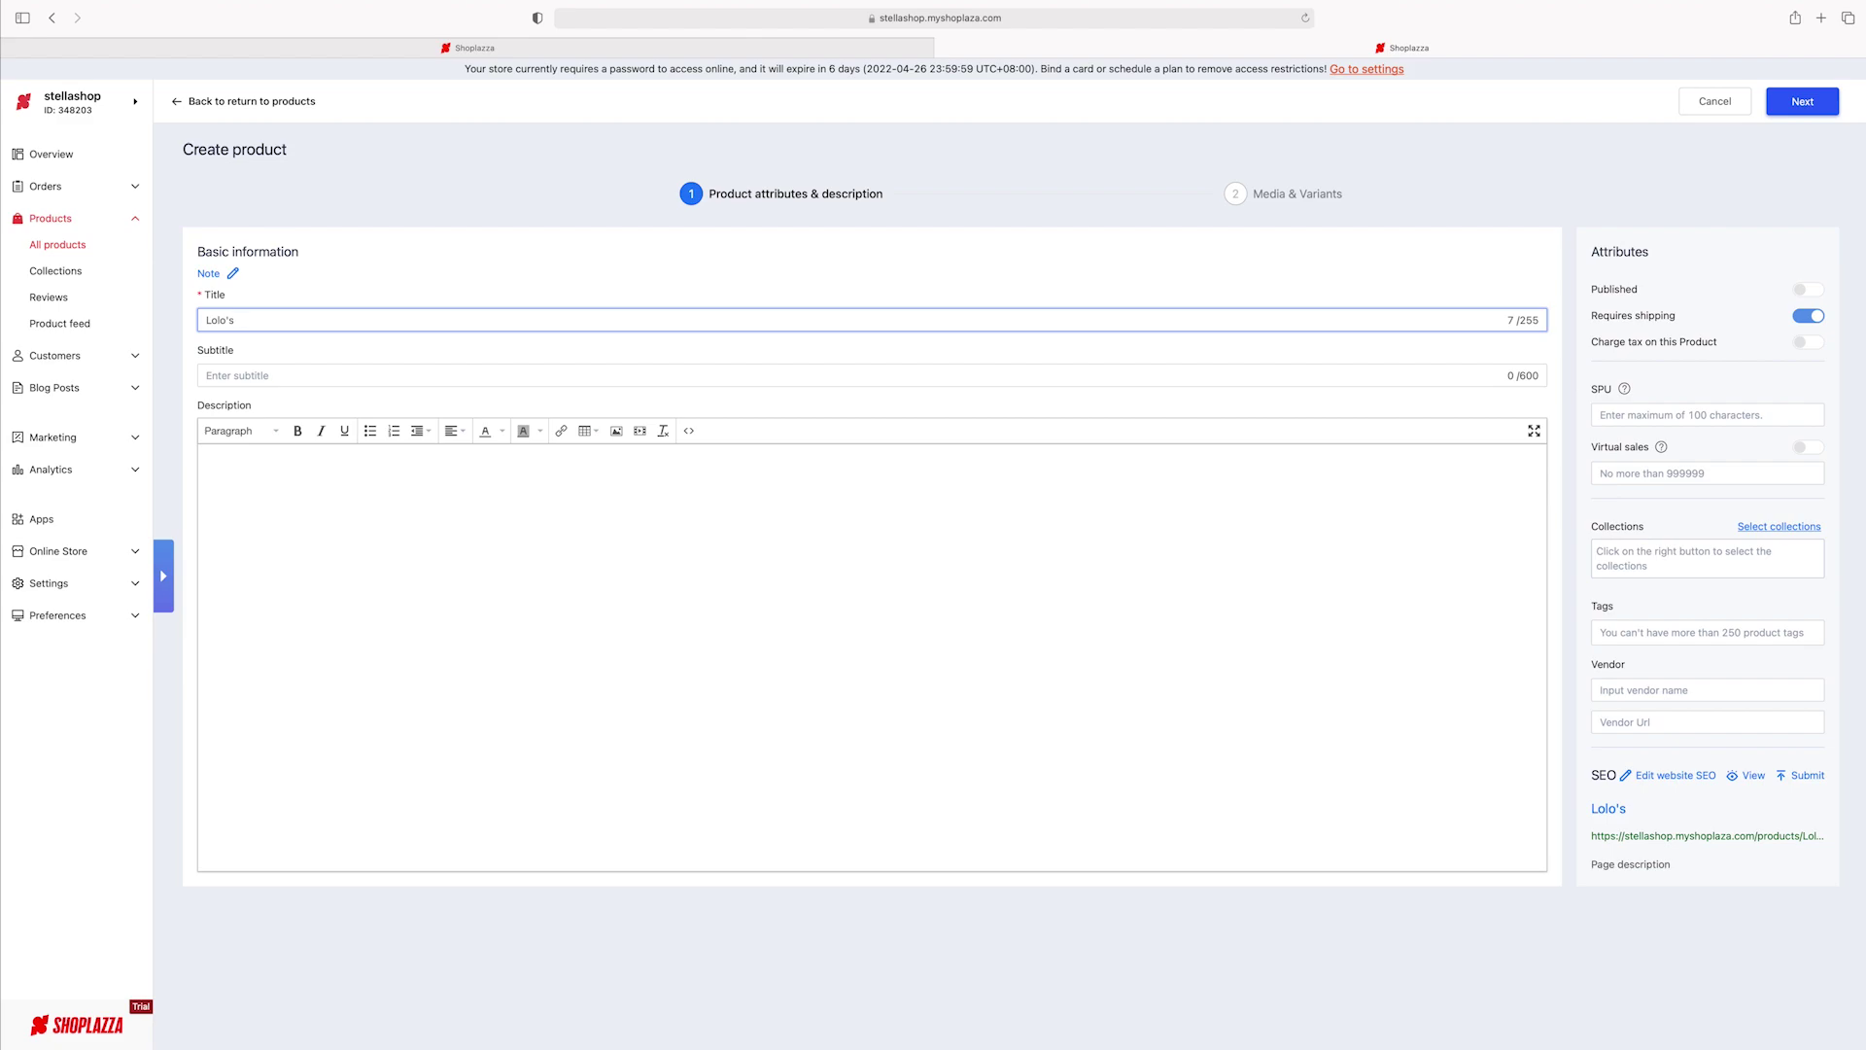
pyautogui.write(' Pillow Dog Bed')
pyautogui.click(264, 373)
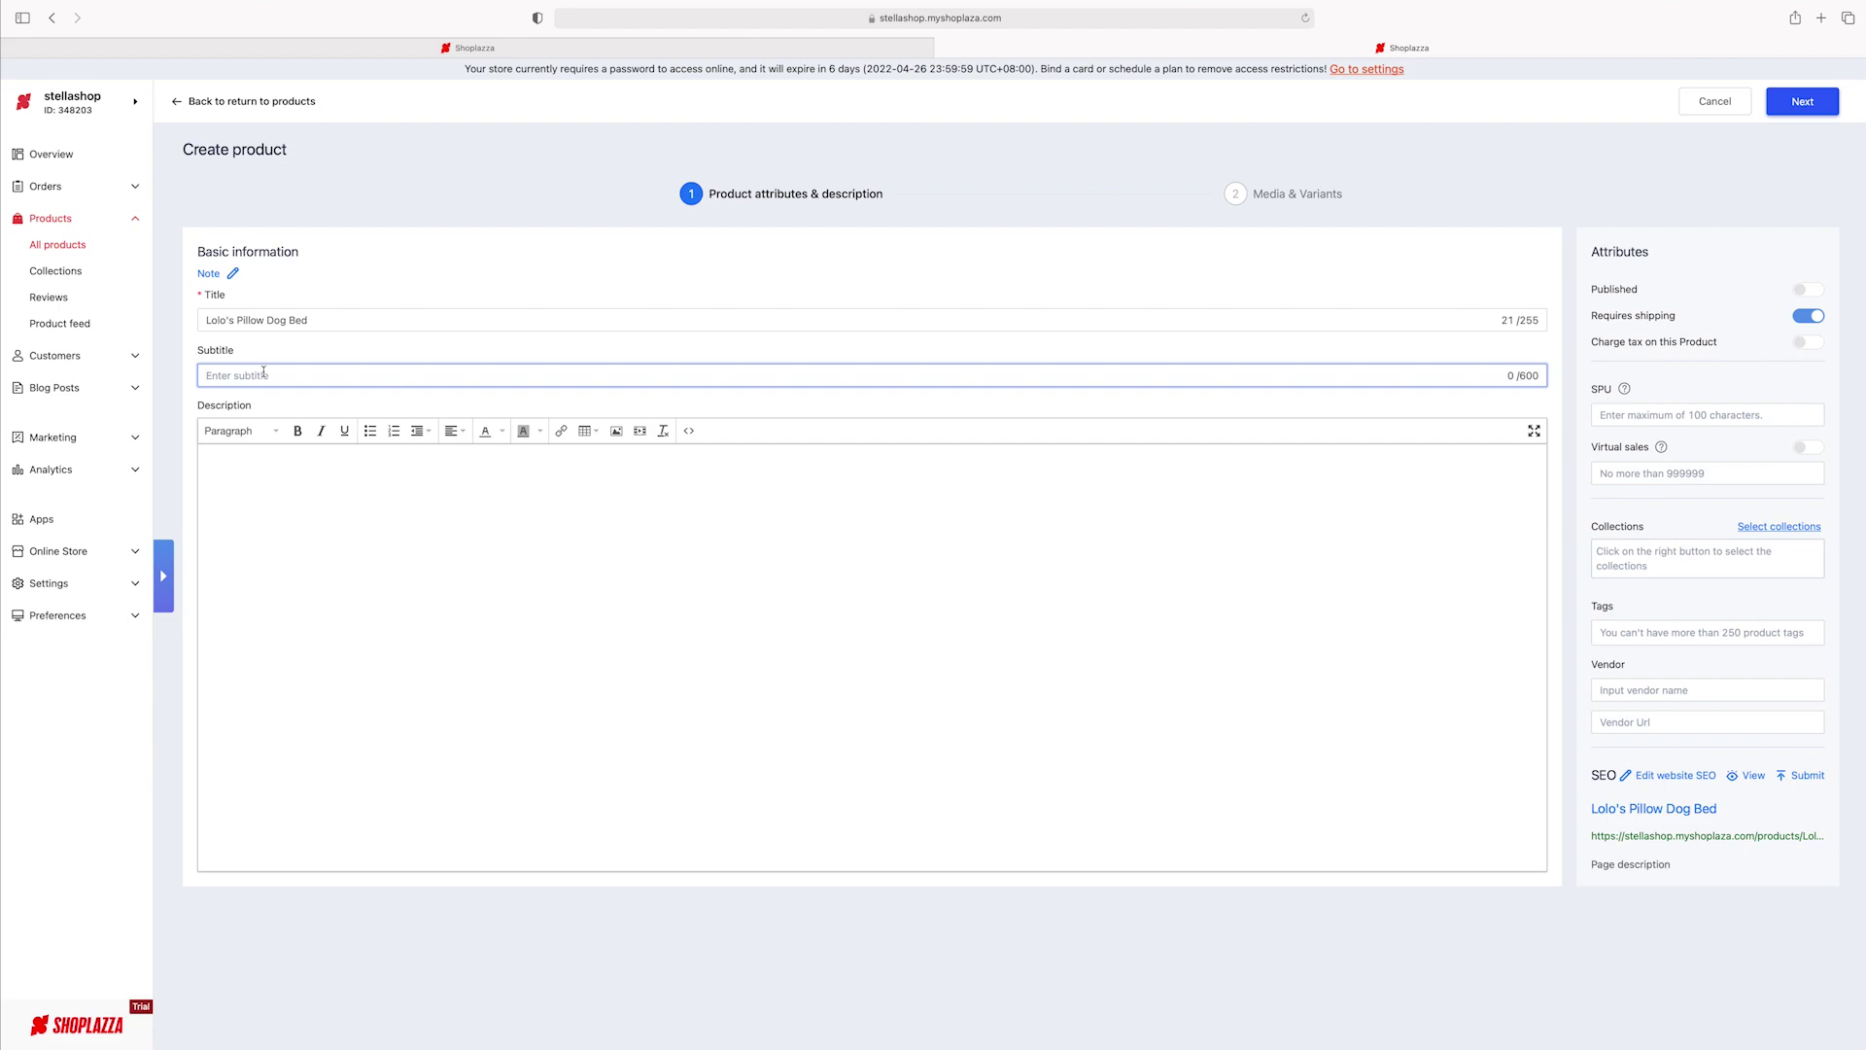
pyautogui.click(266, 491)
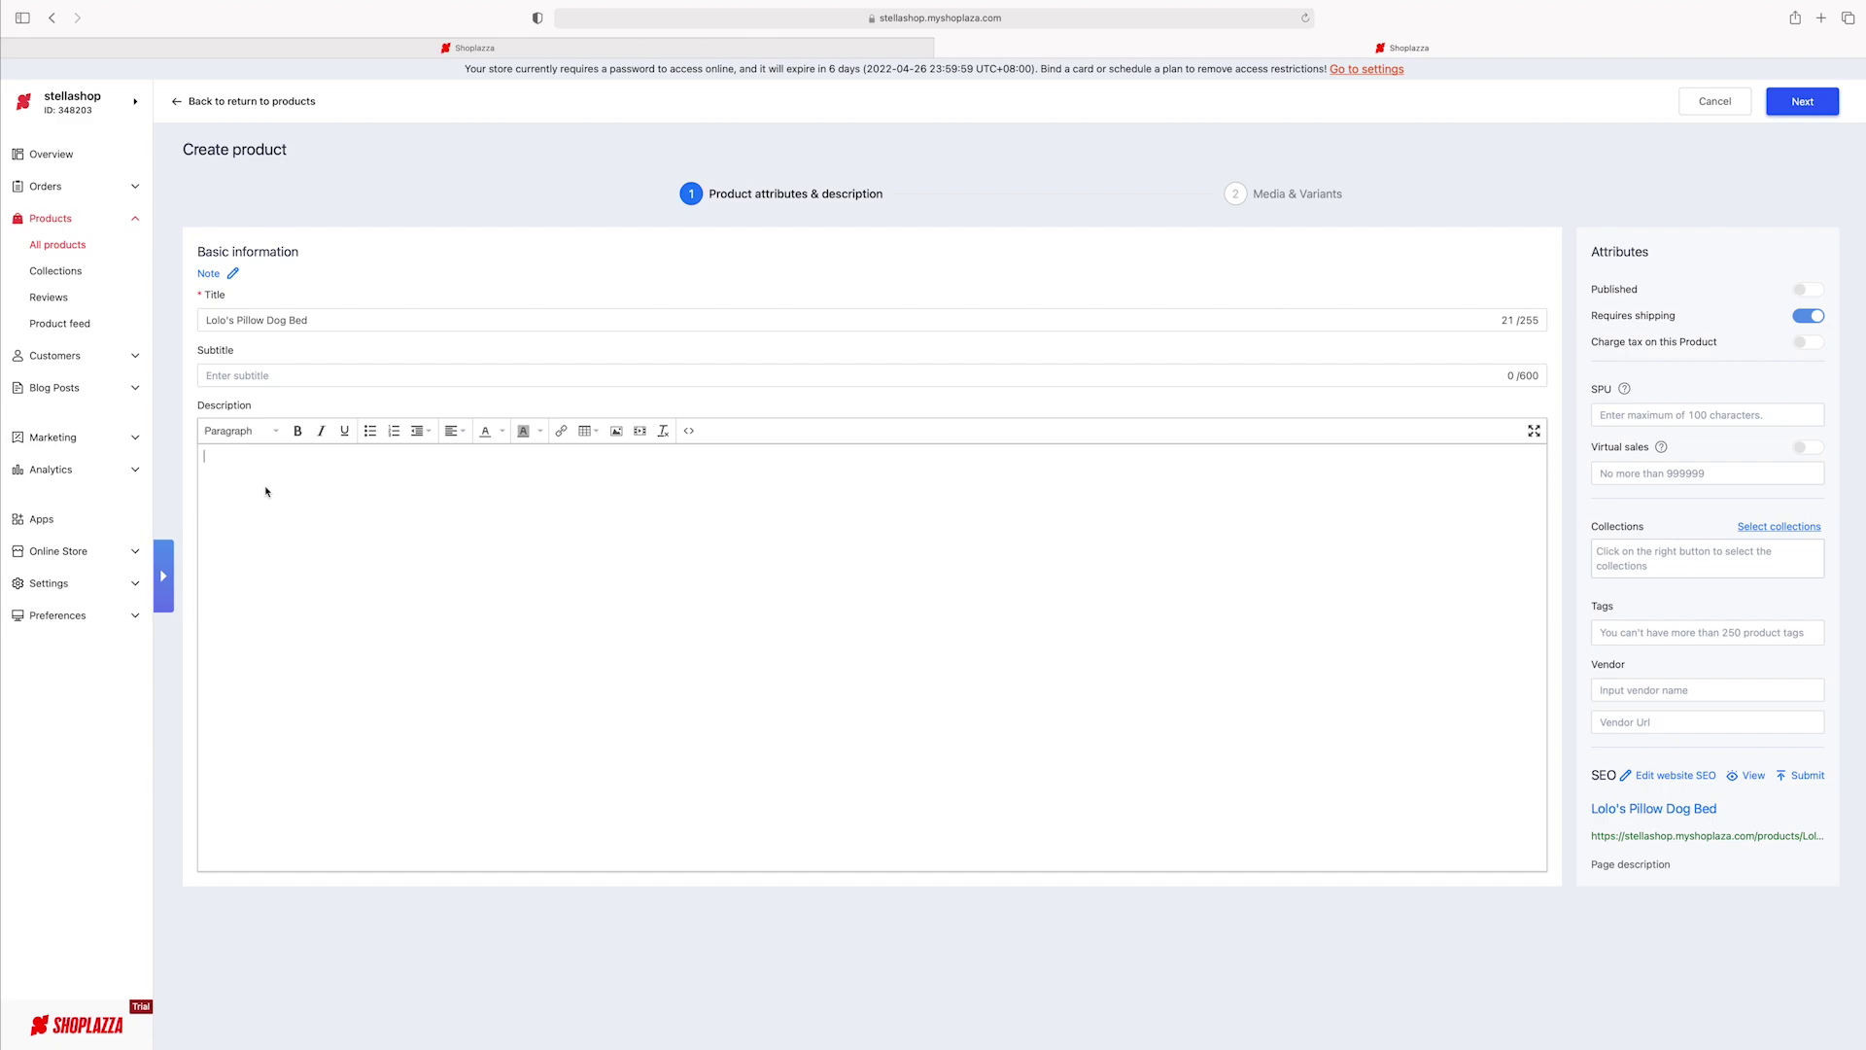
# - Paste the comfy pillow dog bed description, add 'bed', and switch on Published and Charge tax
pyautogui.write('Comfy dog pilliow bed perfect for your lazy dogs.This dog will be the answer for making your dog want to sleep on their own bed.')
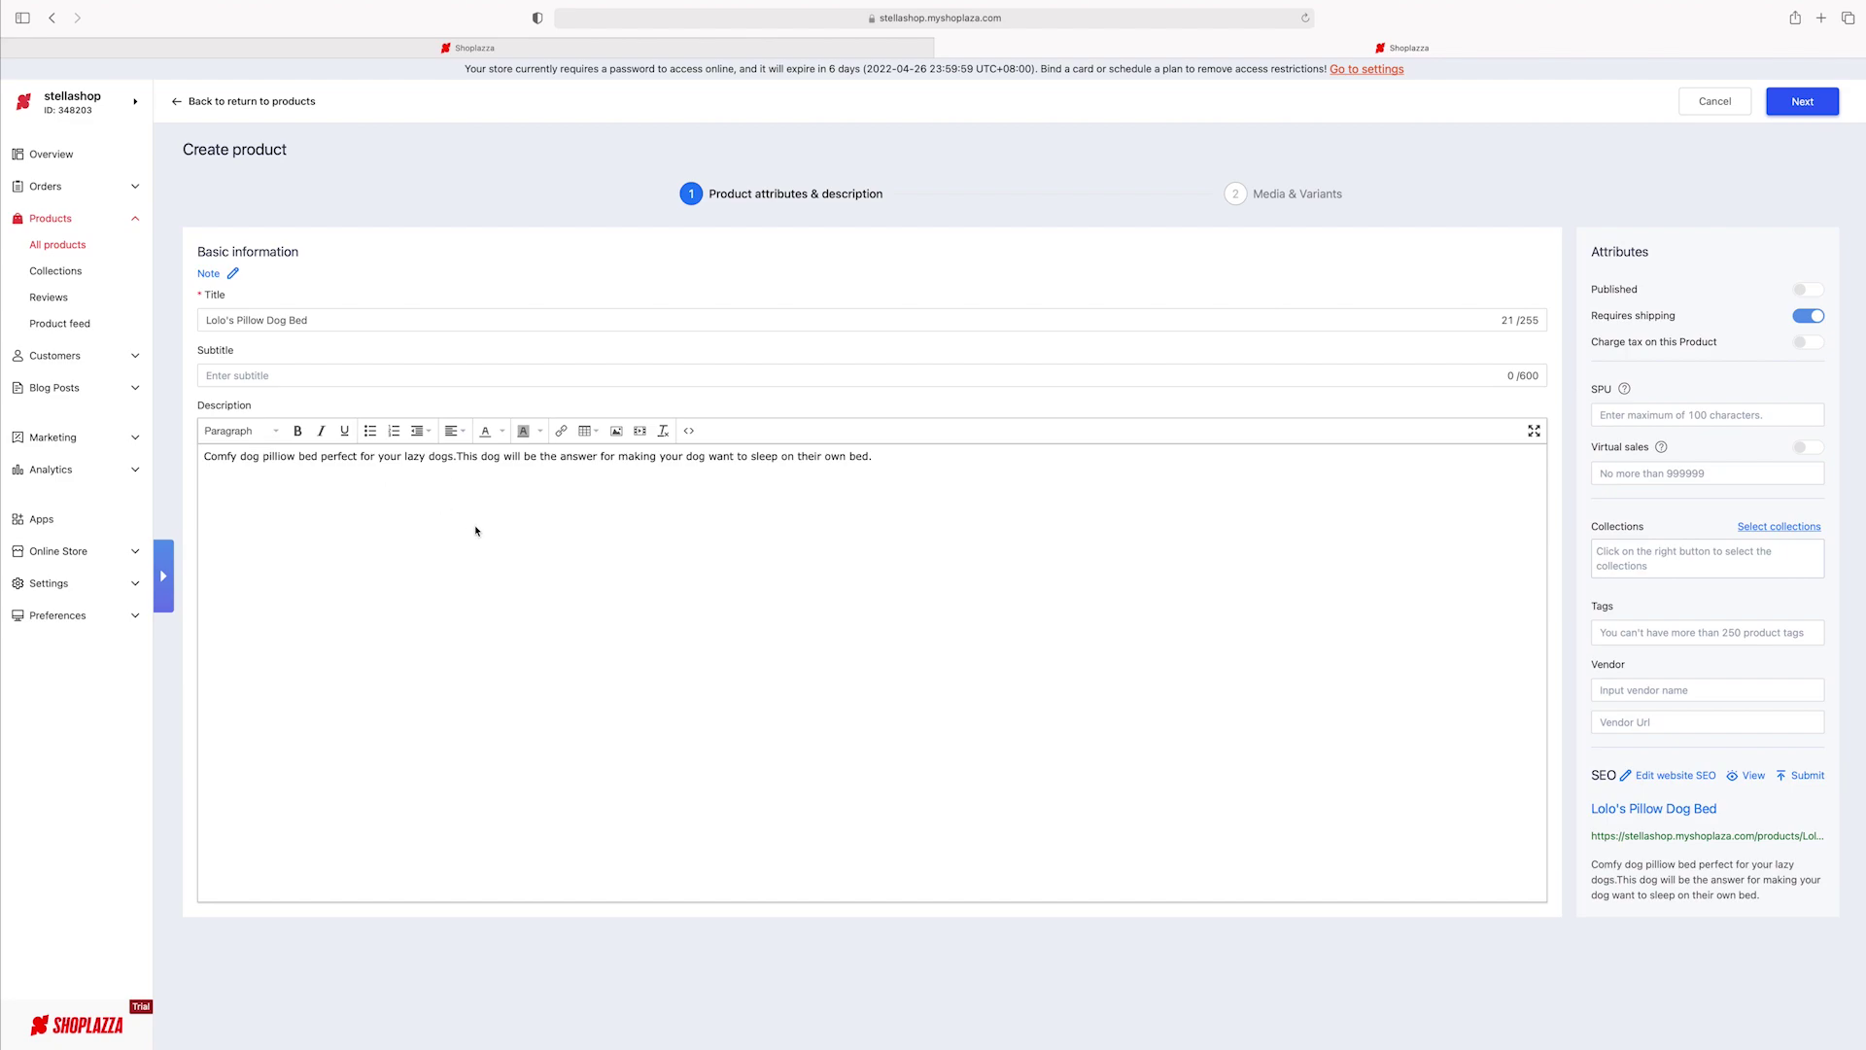
pyautogui.click(503, 457)
pyautogui.write('bed')
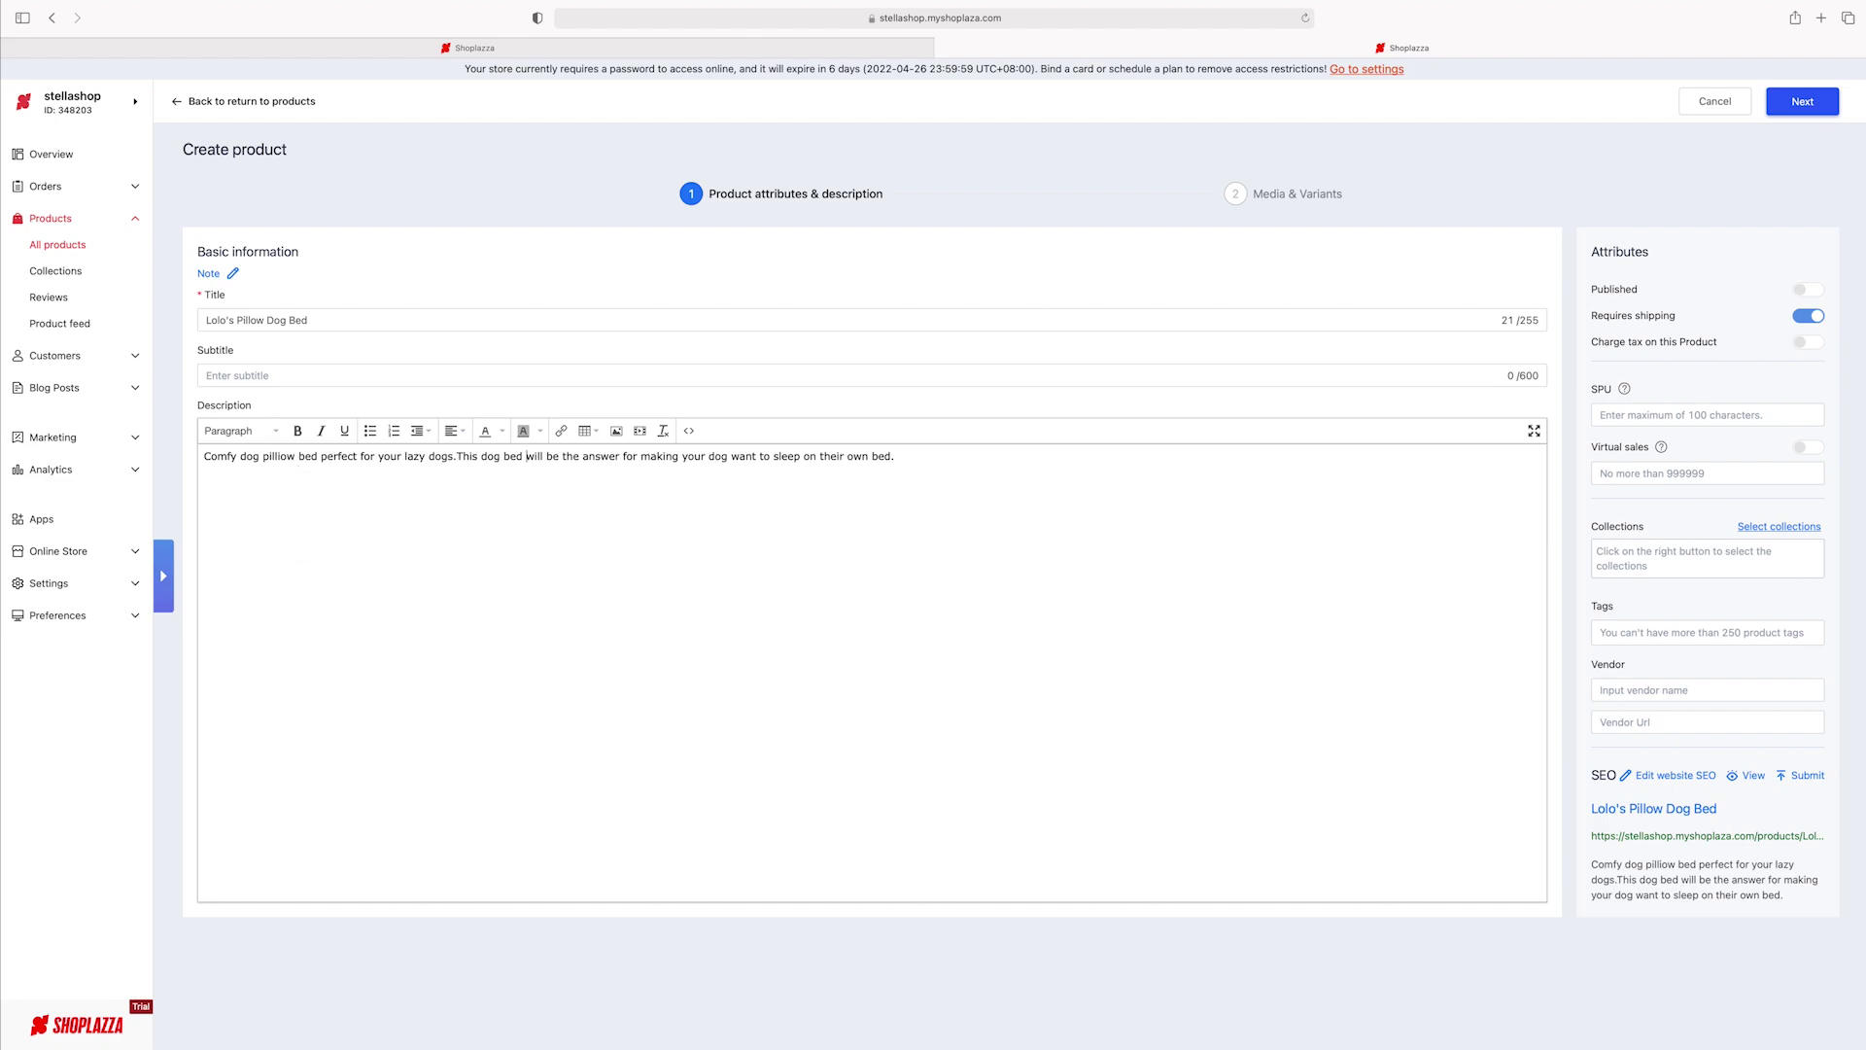
pyautogui.click(1802, 290)
pyautogui.click(1803, 342)
pyautogui.click(1619, 421)
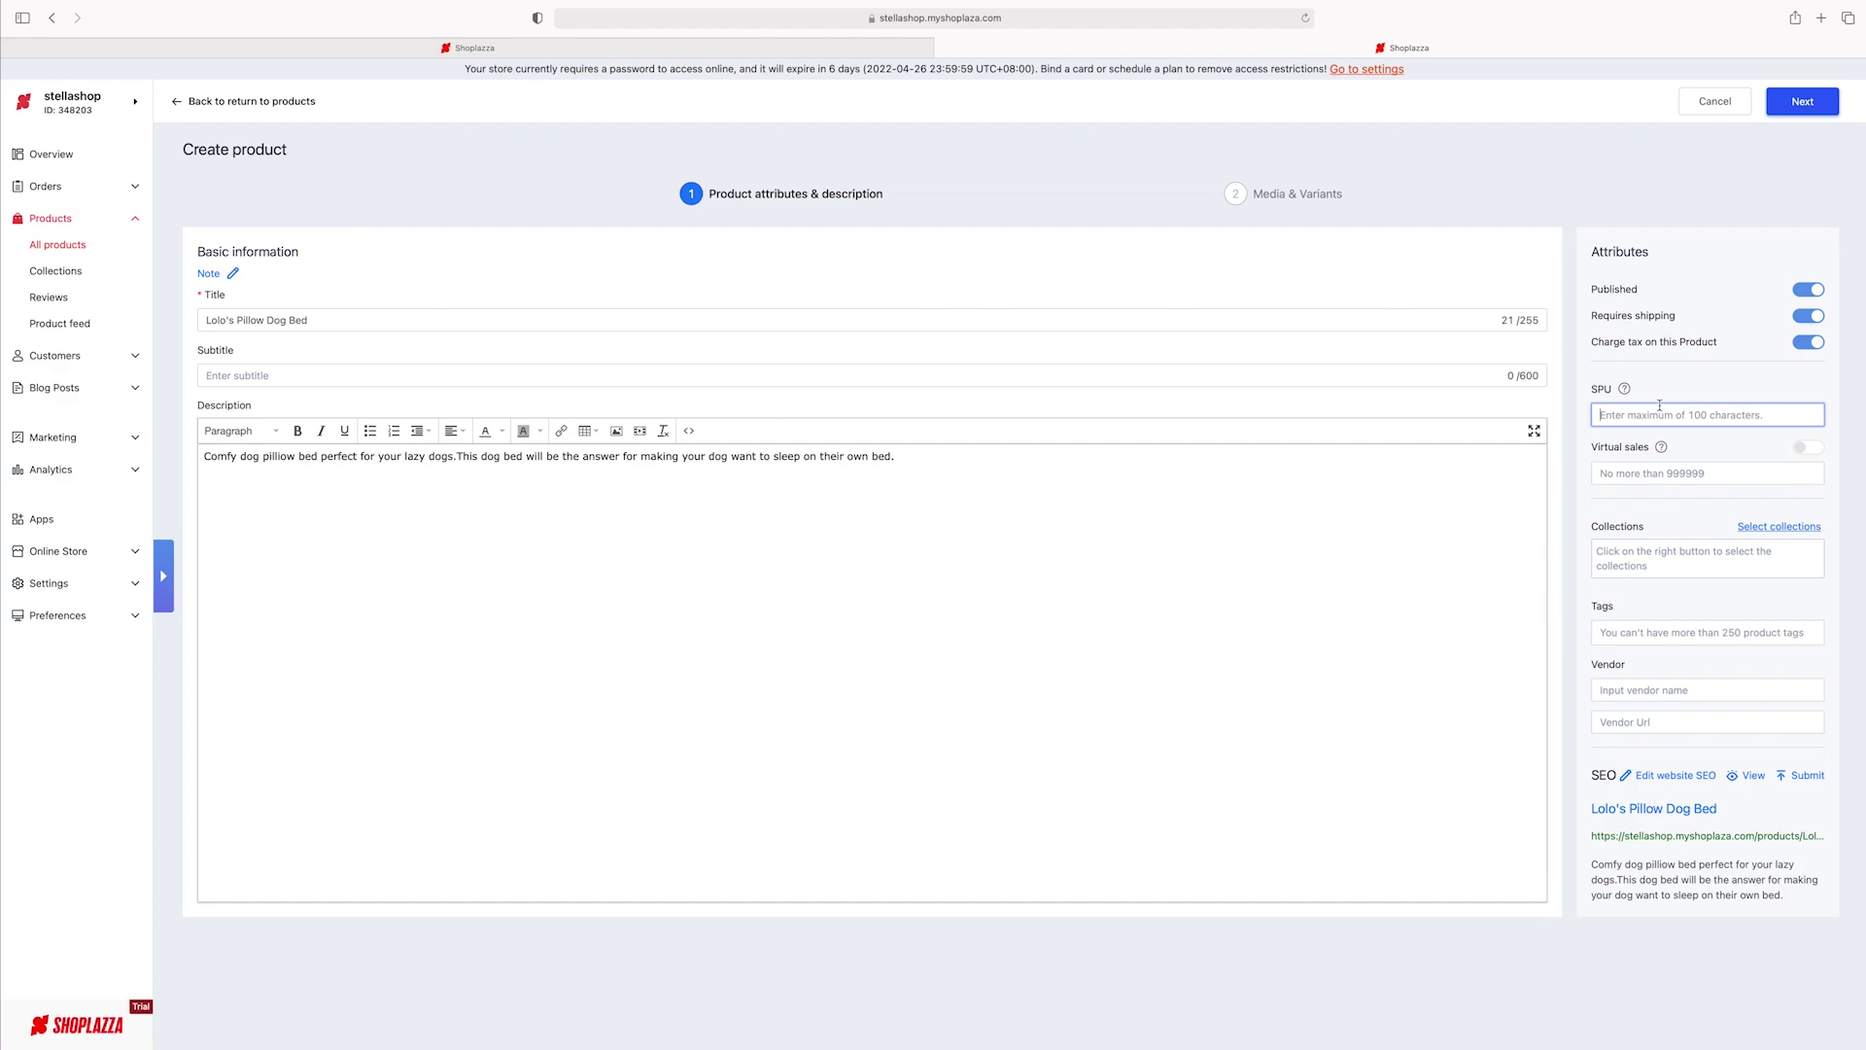
# - Enter SPU 515818158 and add the product to the Pet stuff collection
pyautogui.write('5158181581')
pyautogui.moveTo(1662, 449)
pyautogui.click(1784, 527)
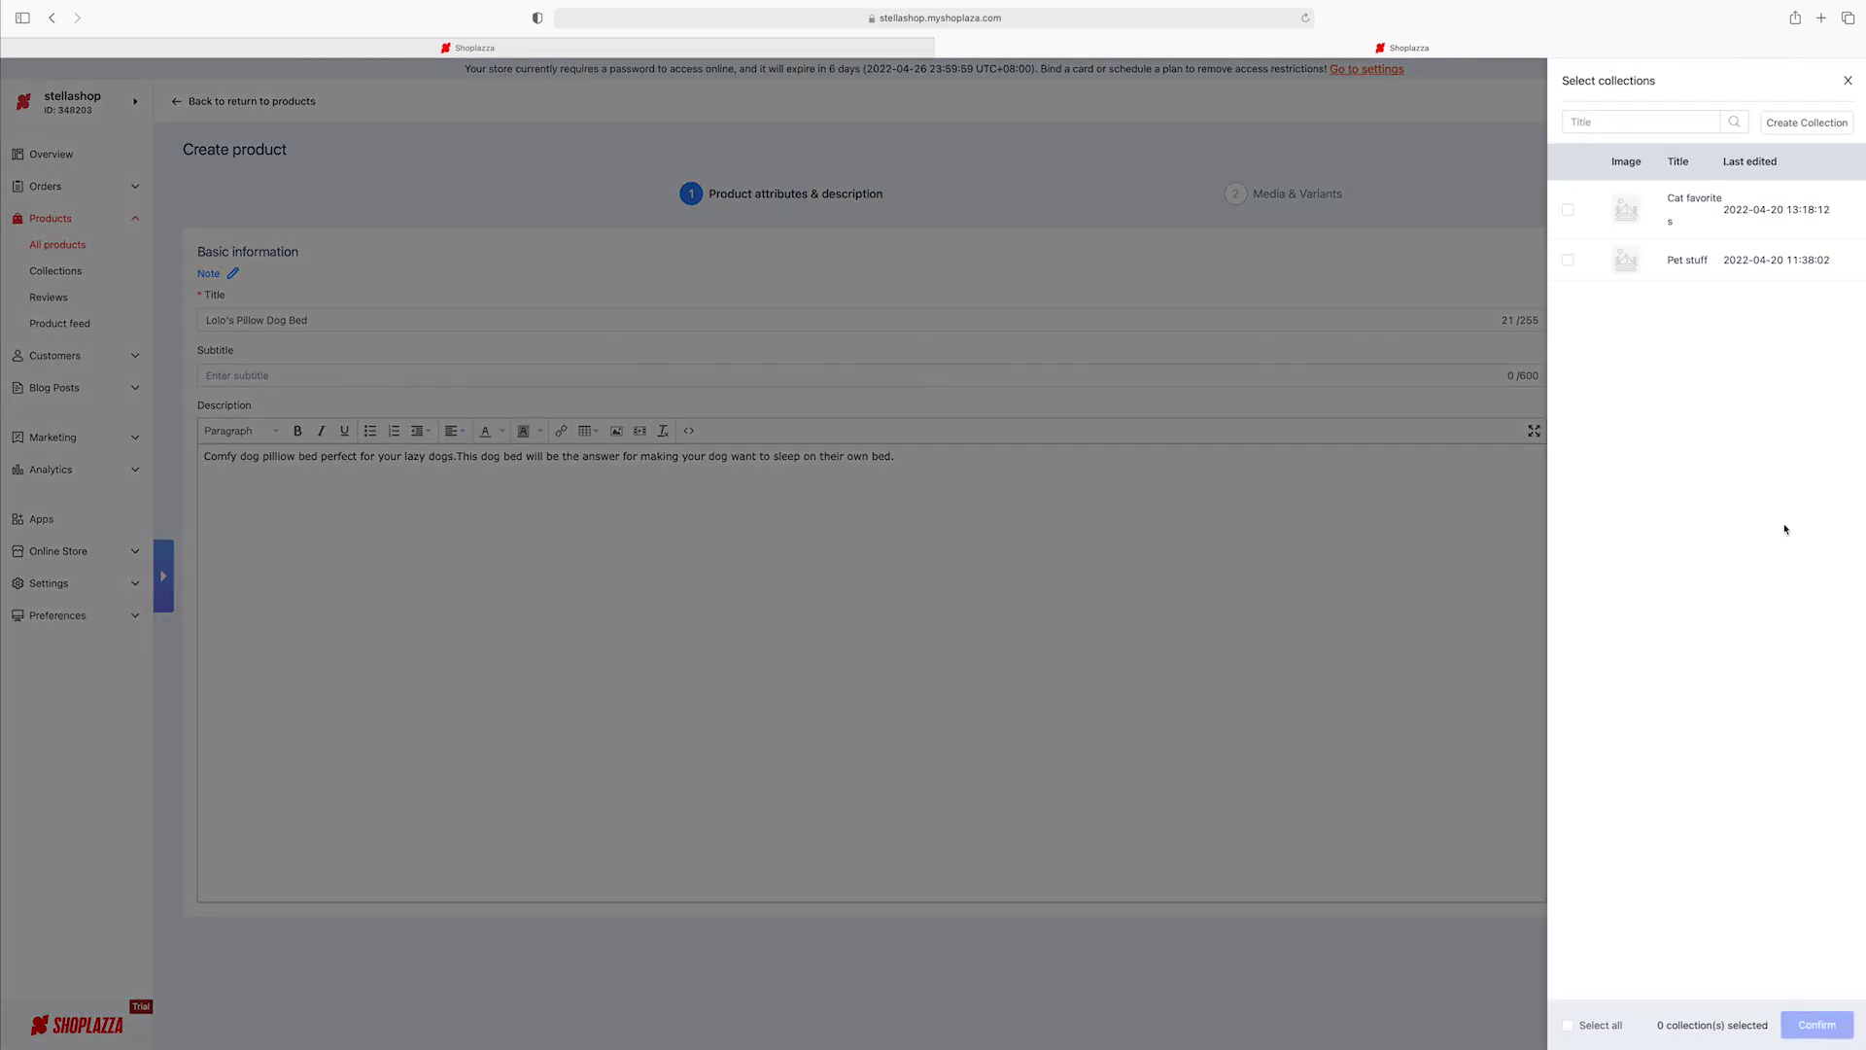
pyautogui.click(1568, 259)
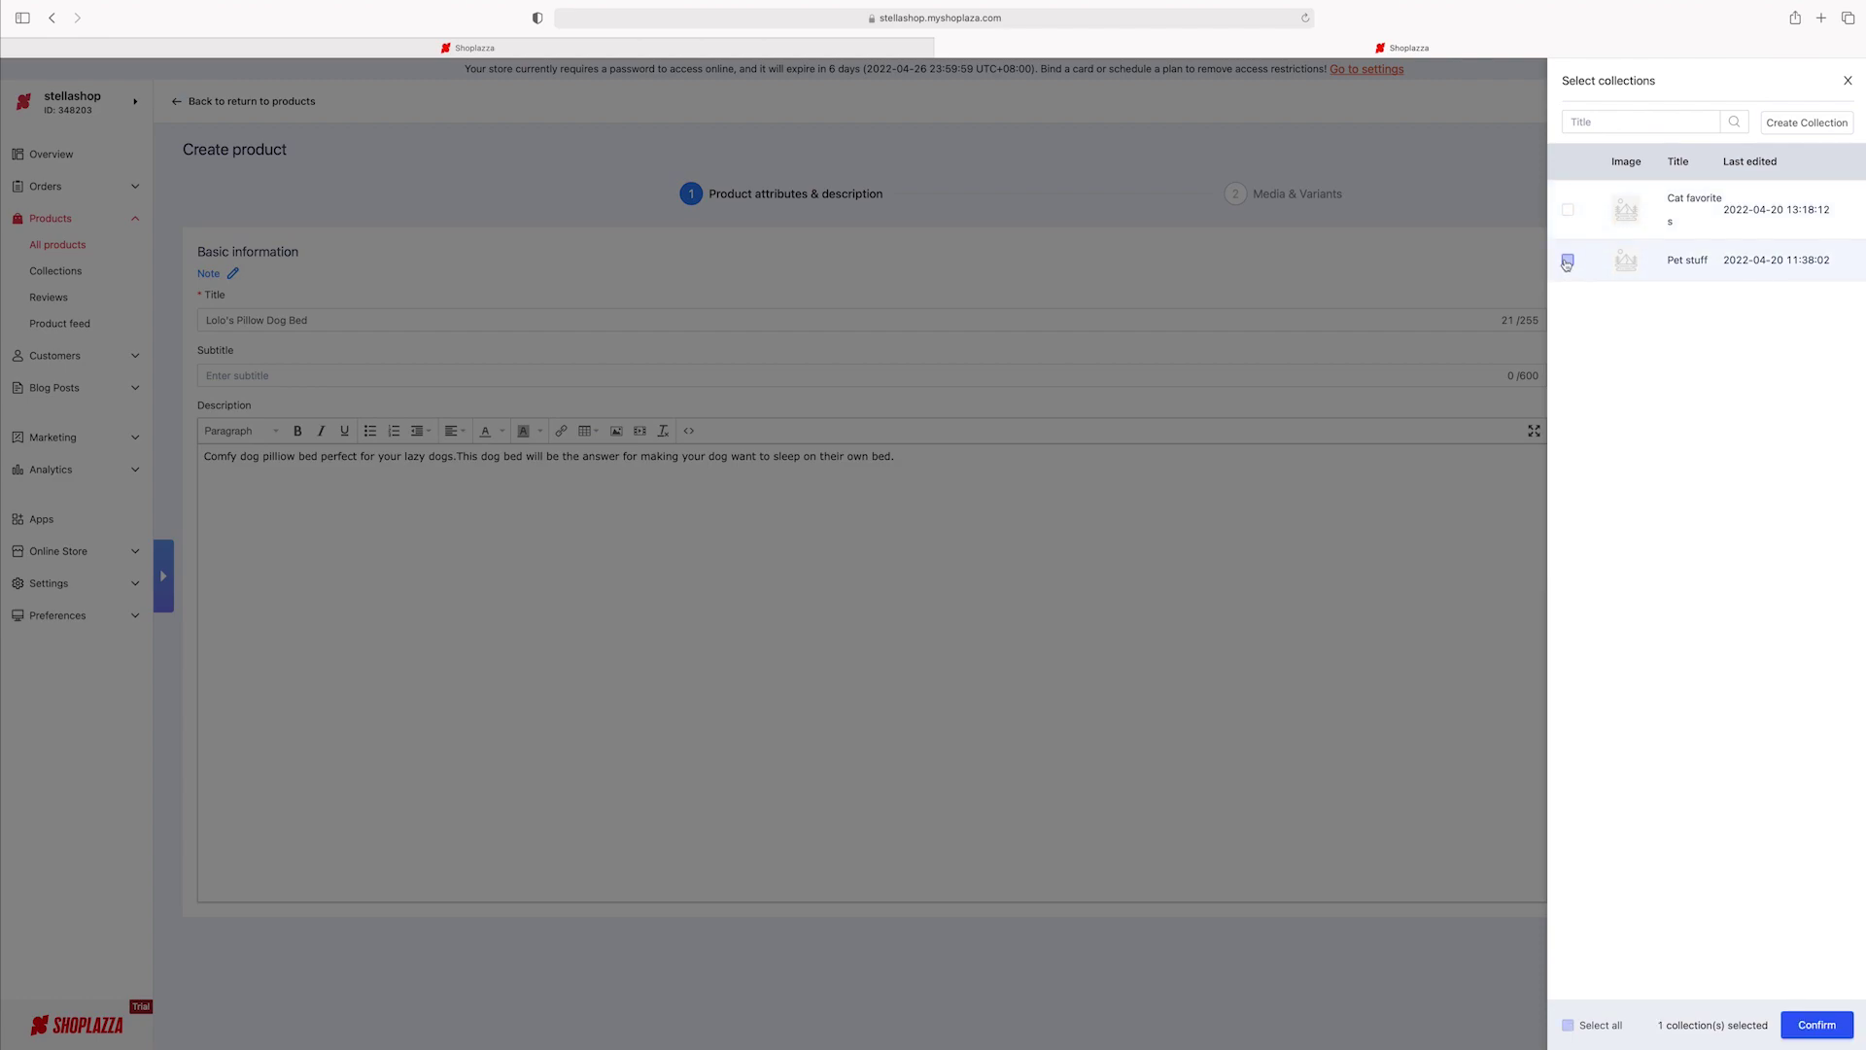
pyautogui.click(1820, 1027)
# - Pass through the Tags and vendor fields without entries, then continue to Media & Variants
pyautogui.click(1621, 619)
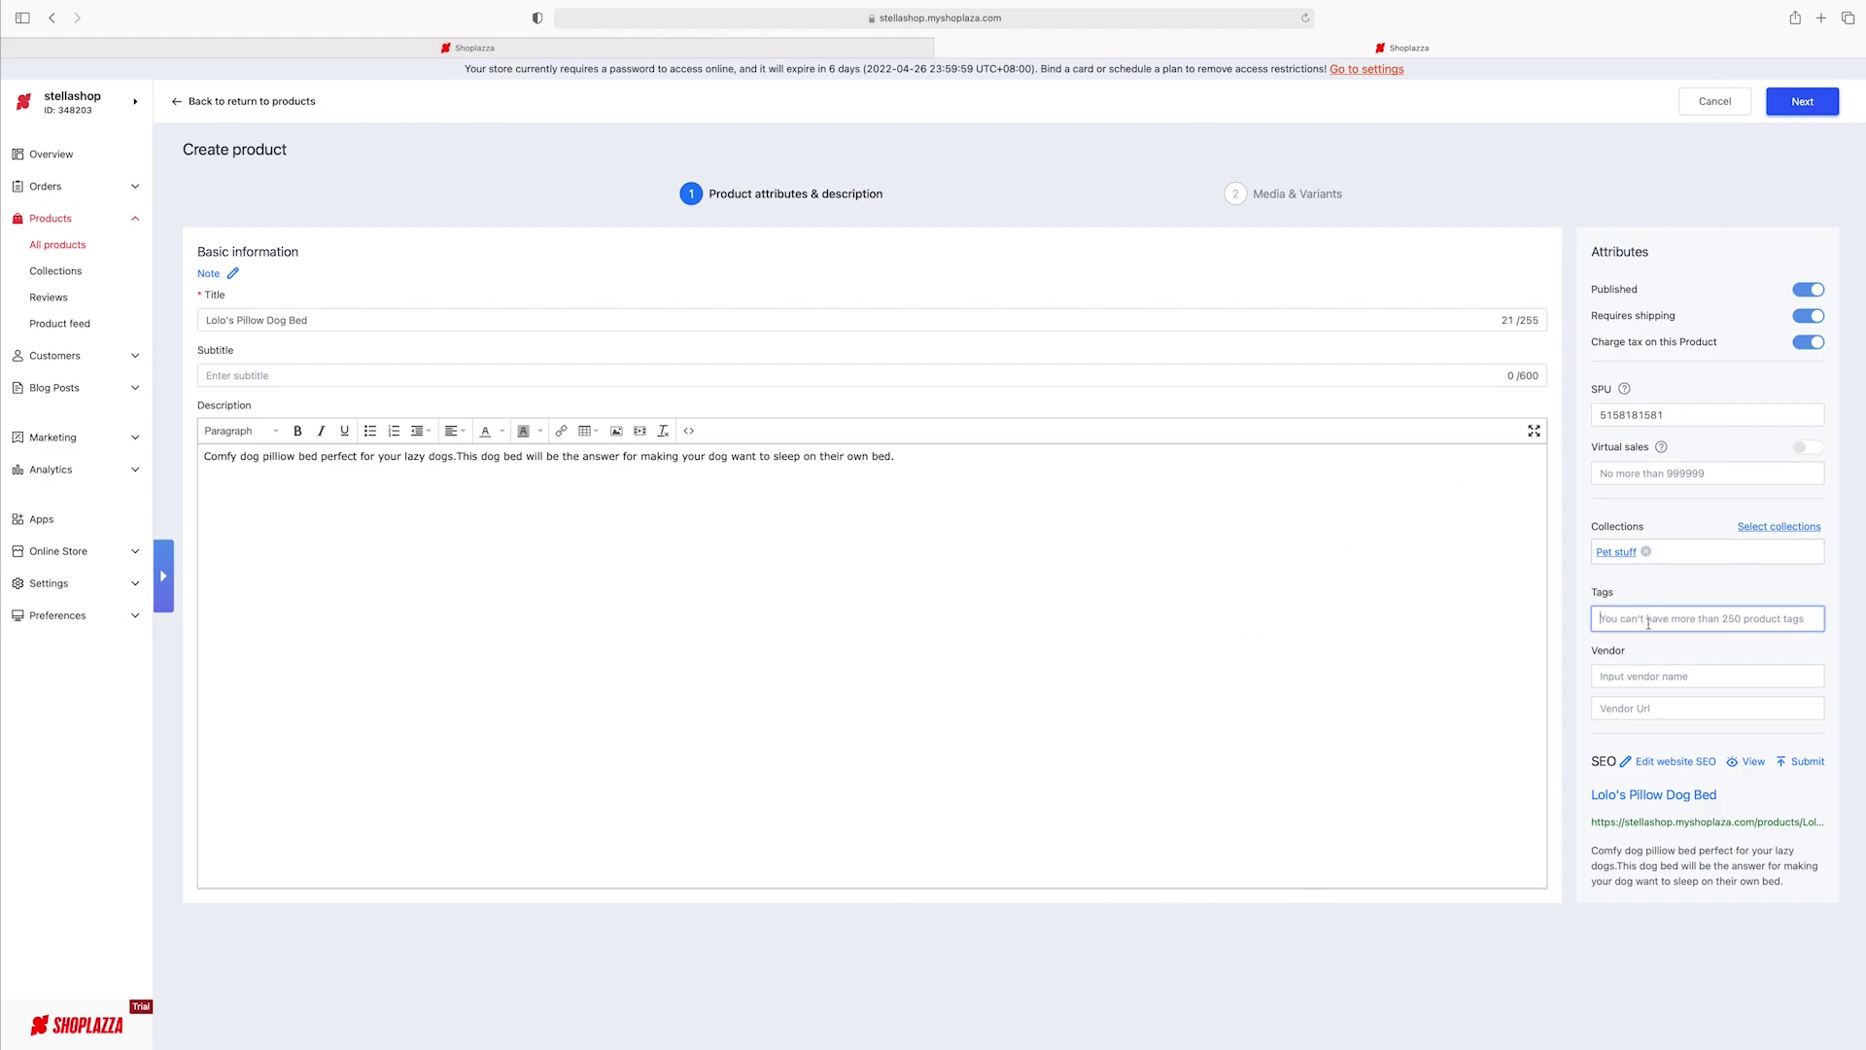
pyautogui.click(1642, 678)
pyautogui.click(1614, 709)
pyautogui.click(1615, 679)
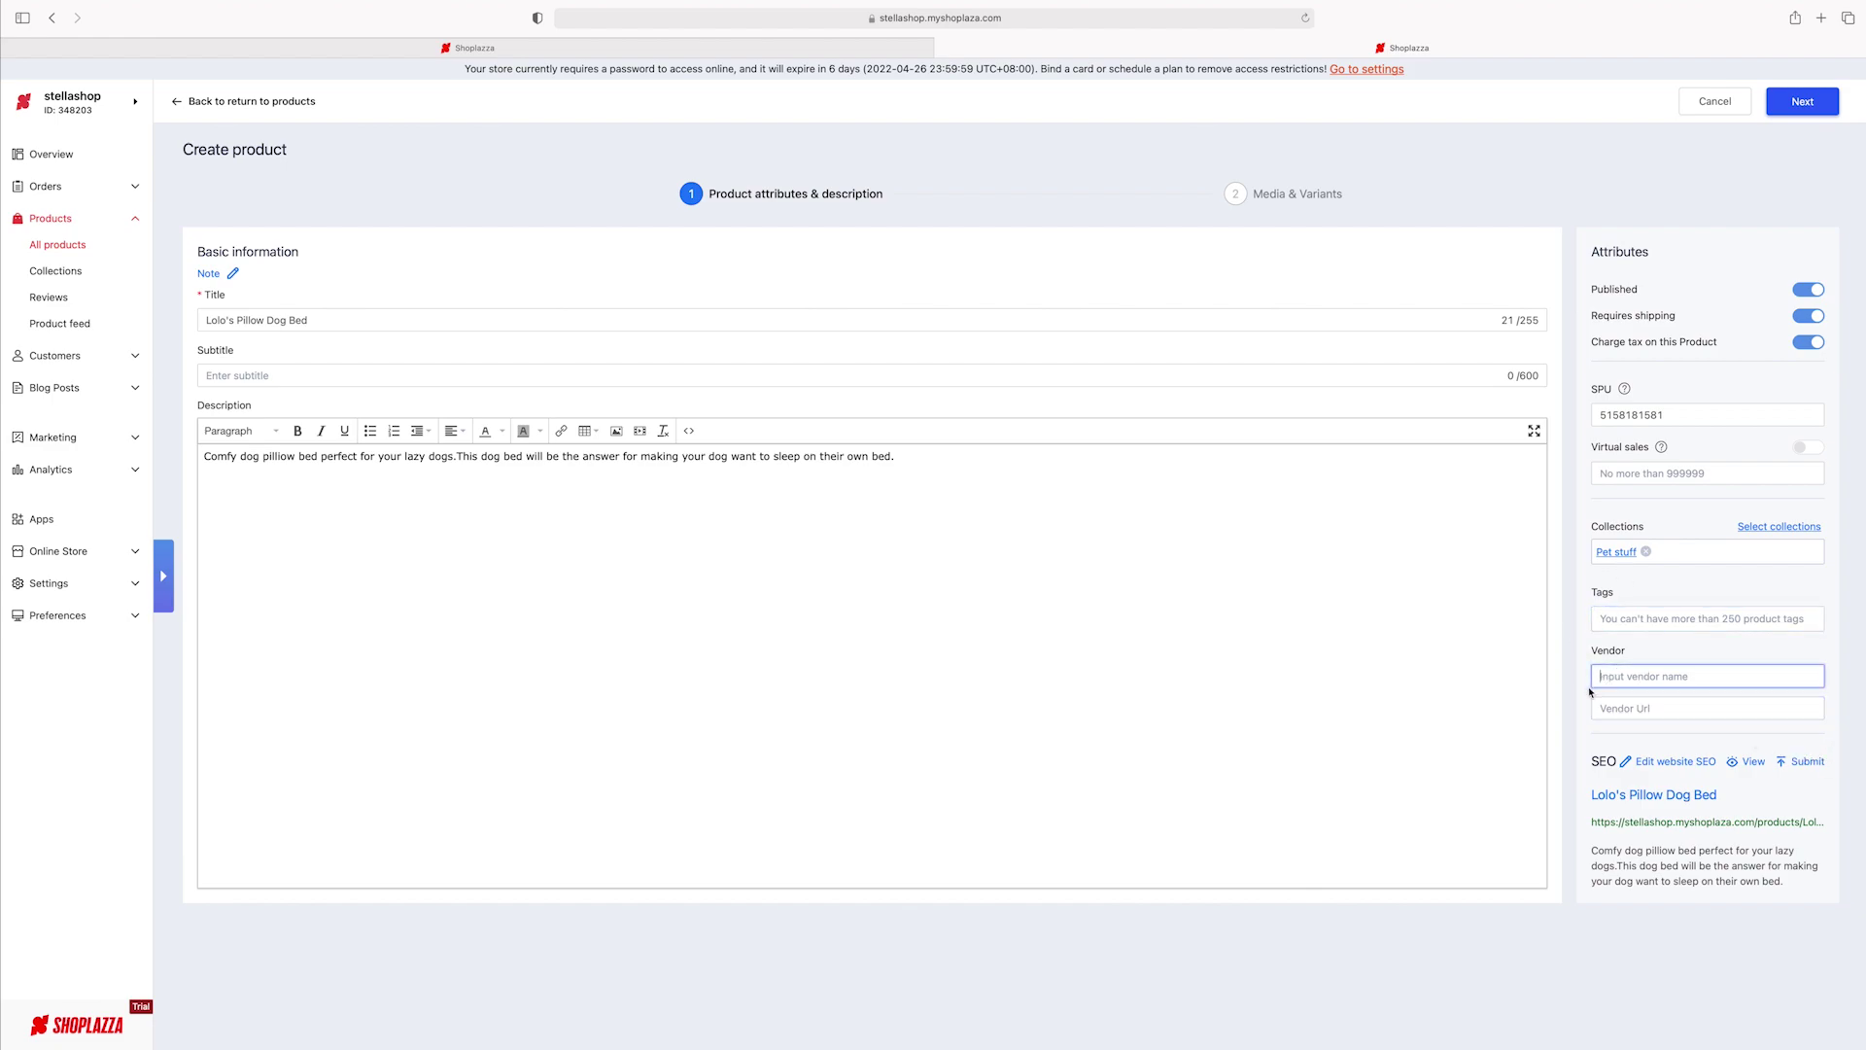
pyautogui.click(1614, 710)
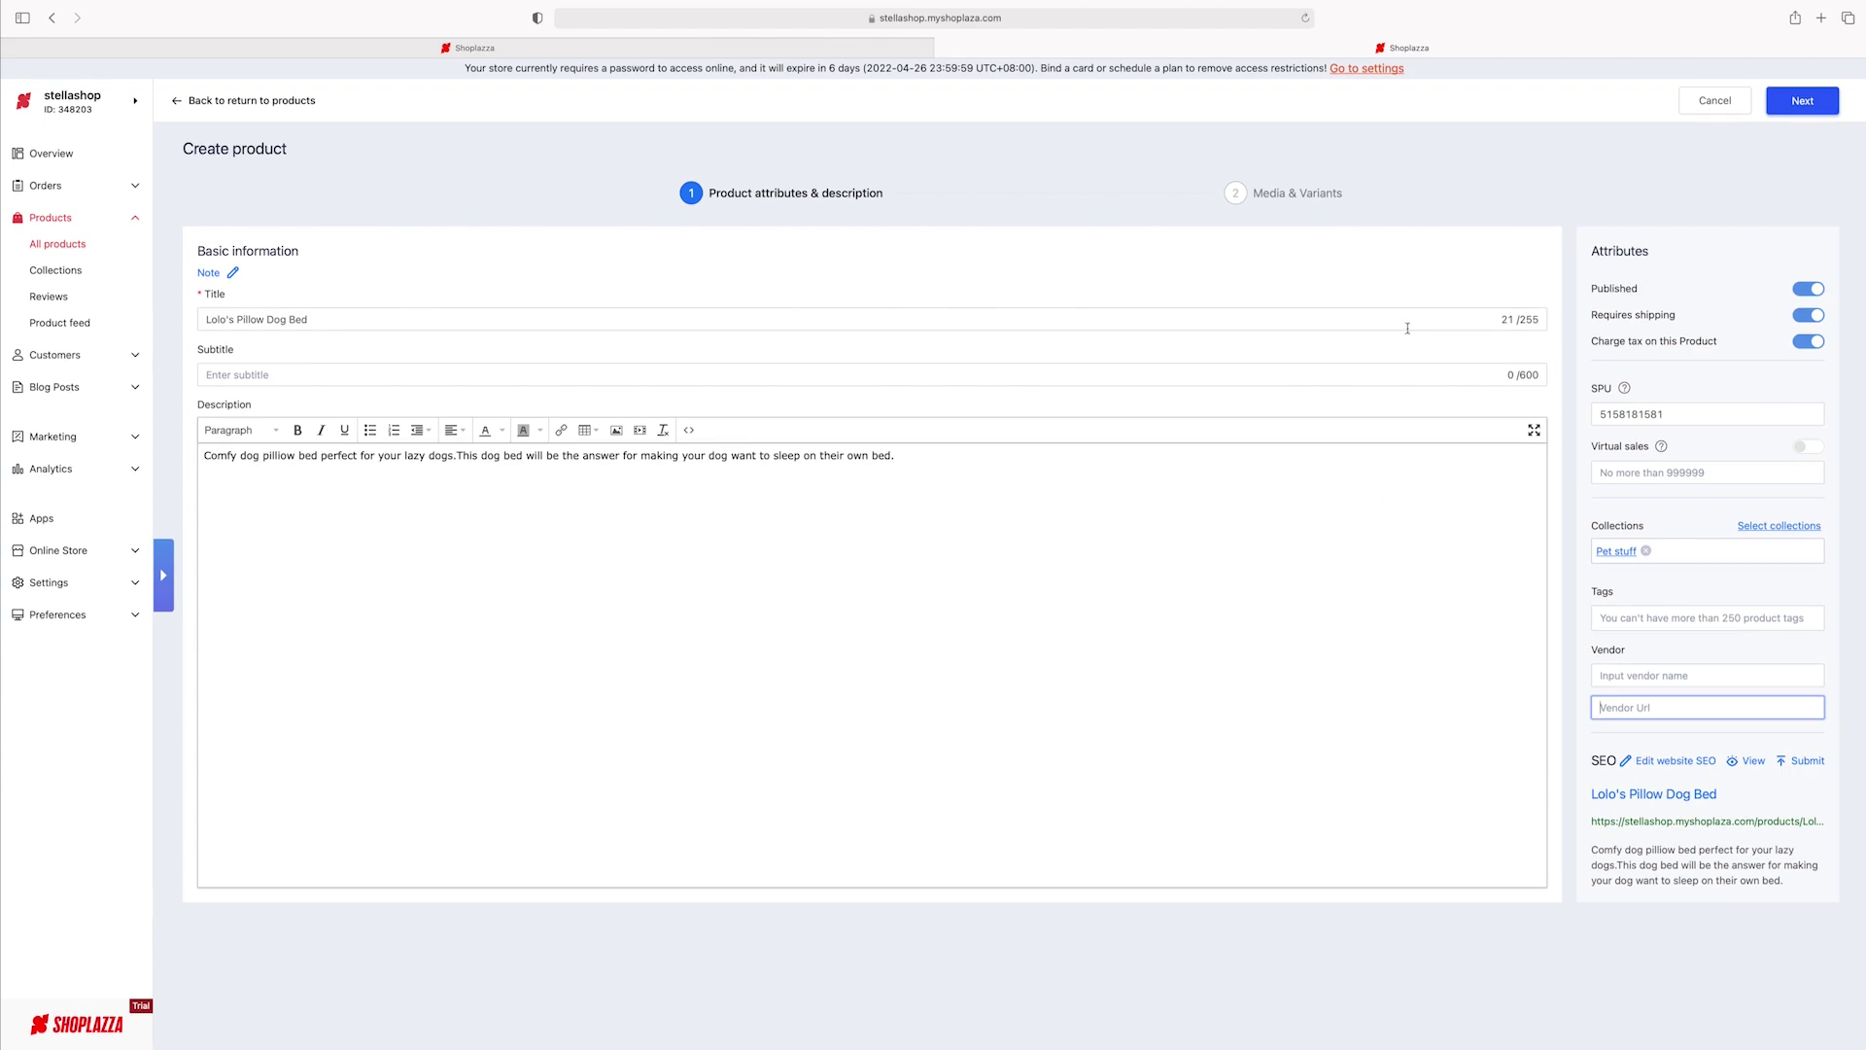
pyautogui.click(1800, 109)
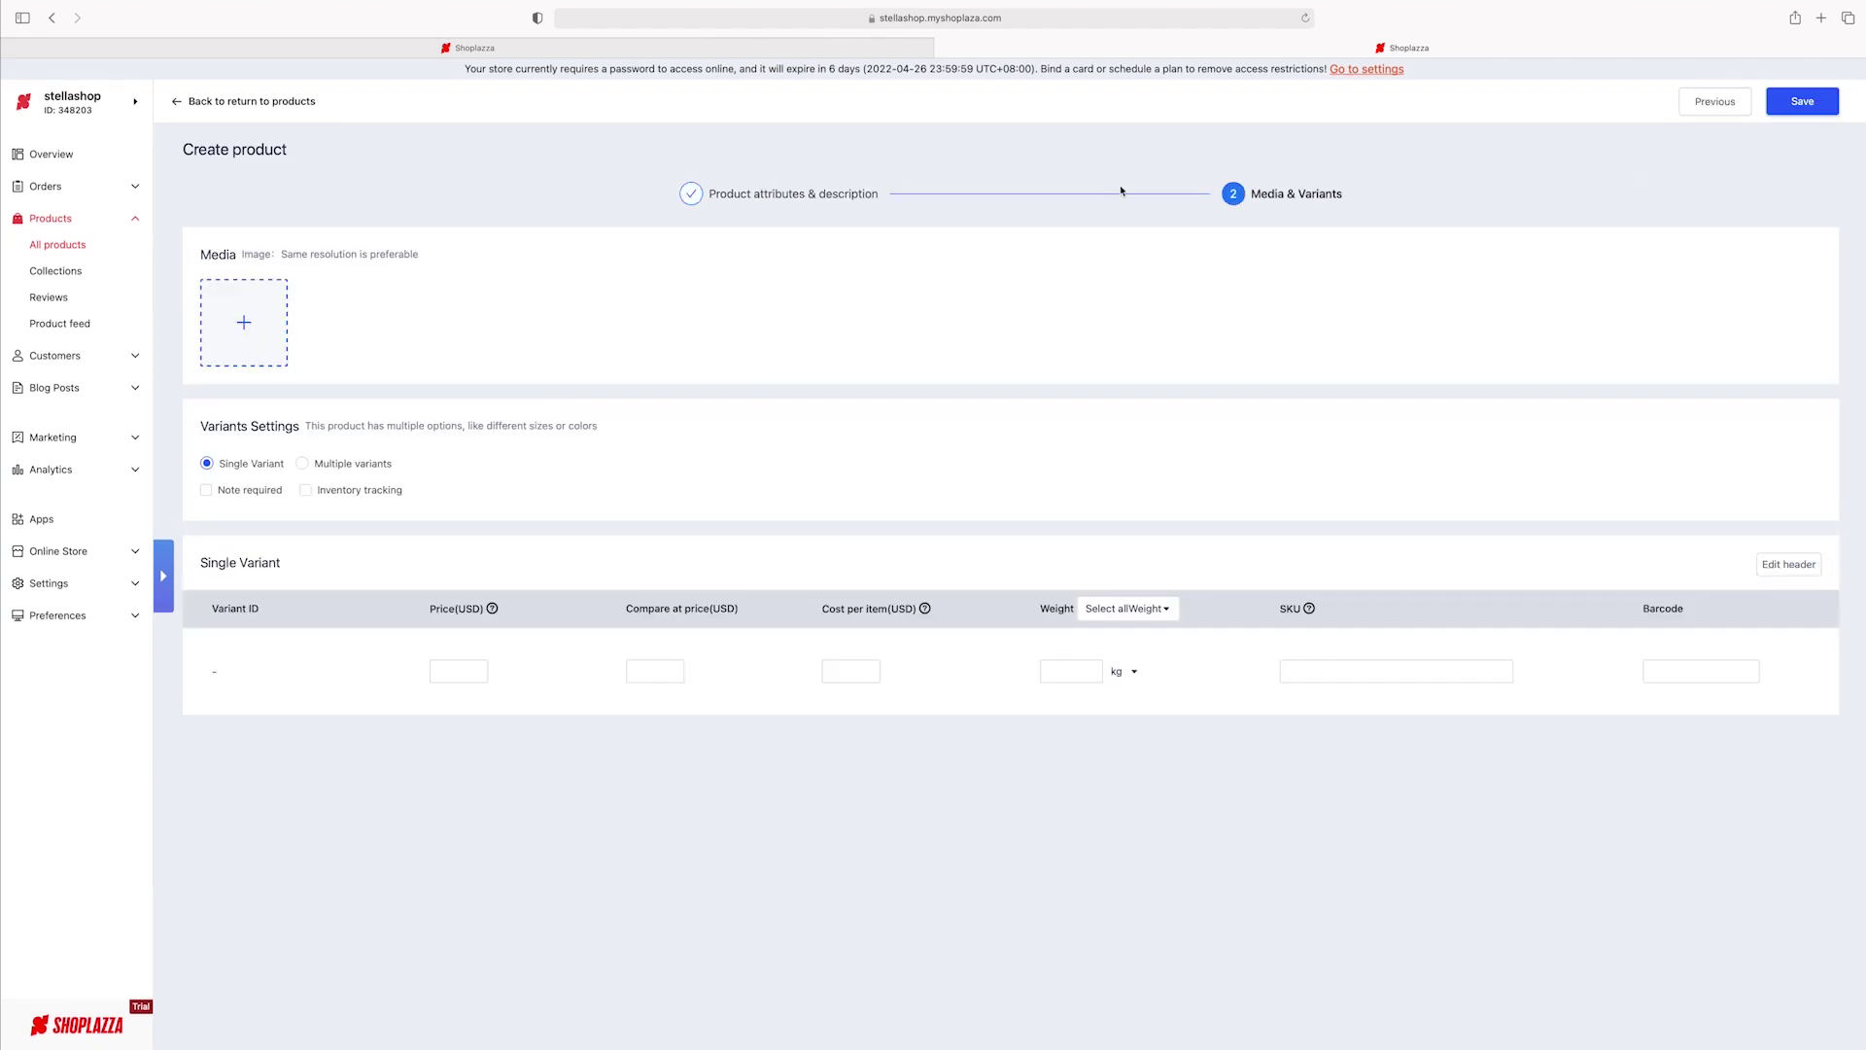
# - Upload the orange pillow-bed photo from local files as product media and preview it
pyautogui.click(237, 327)
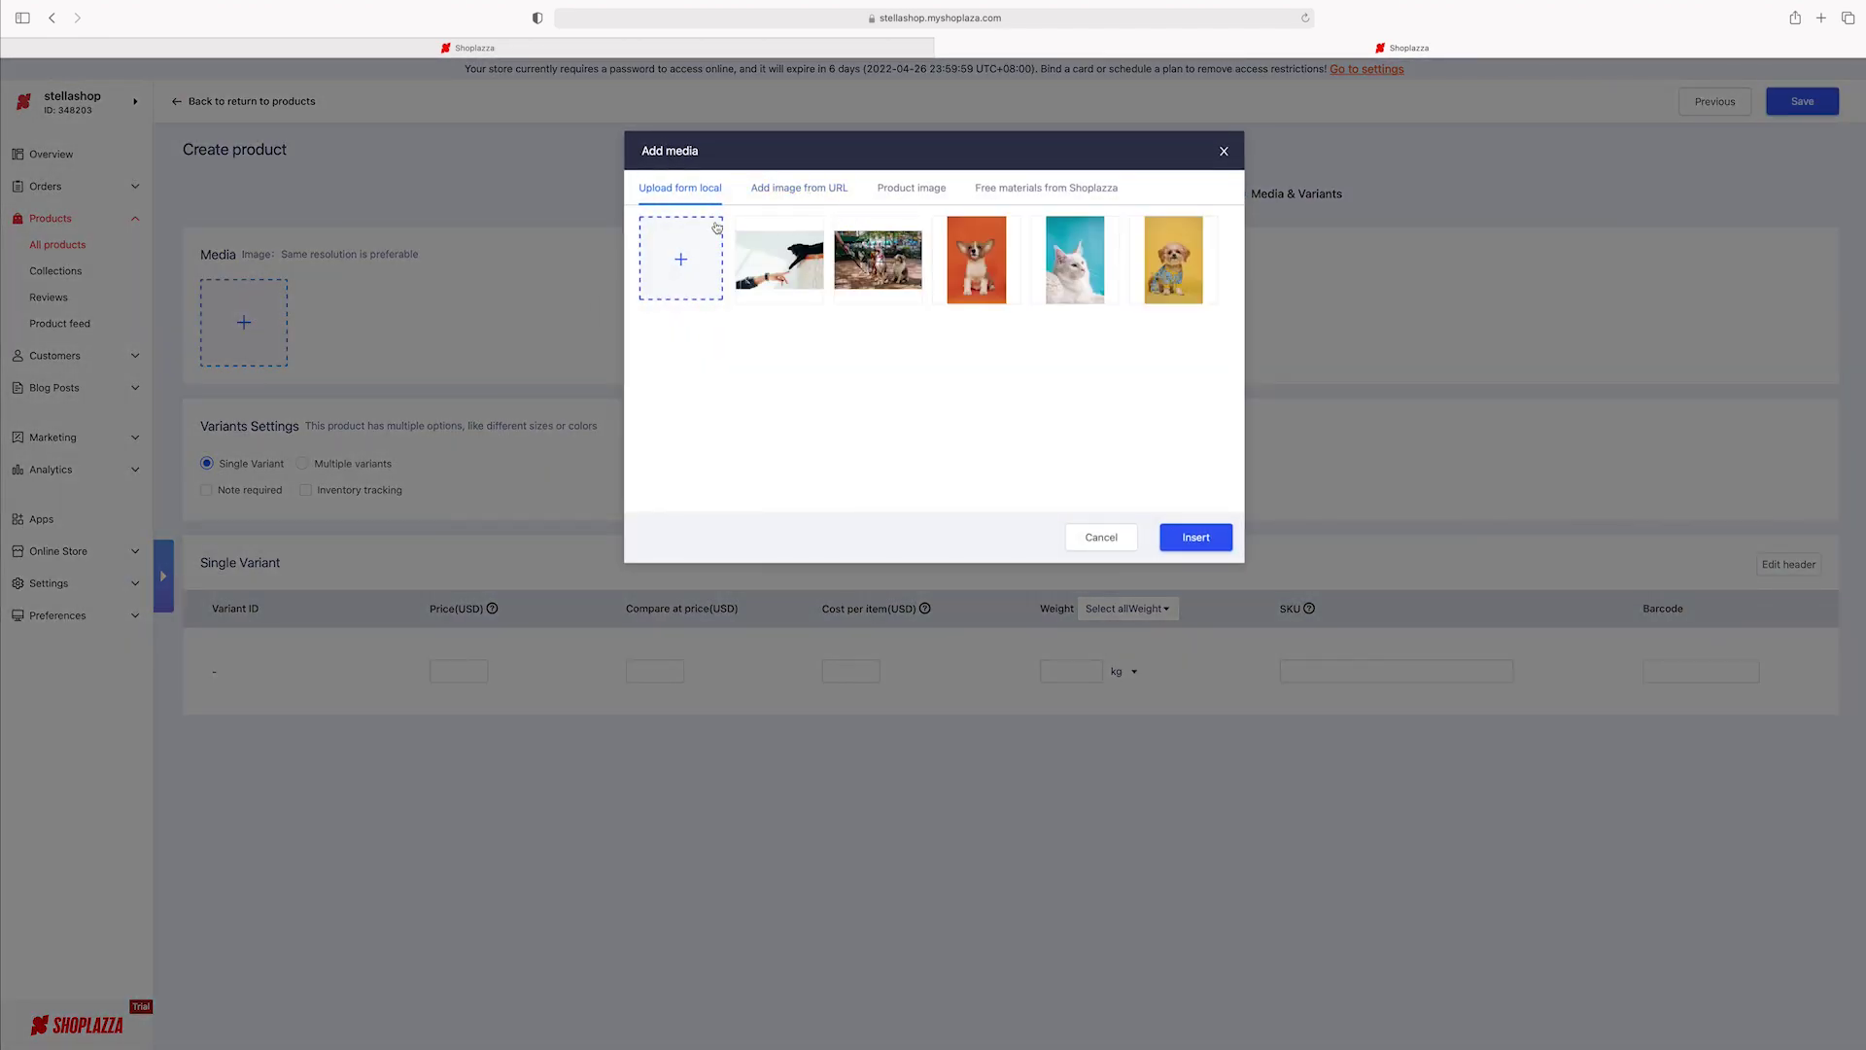
pyautogui.click(681, 258)
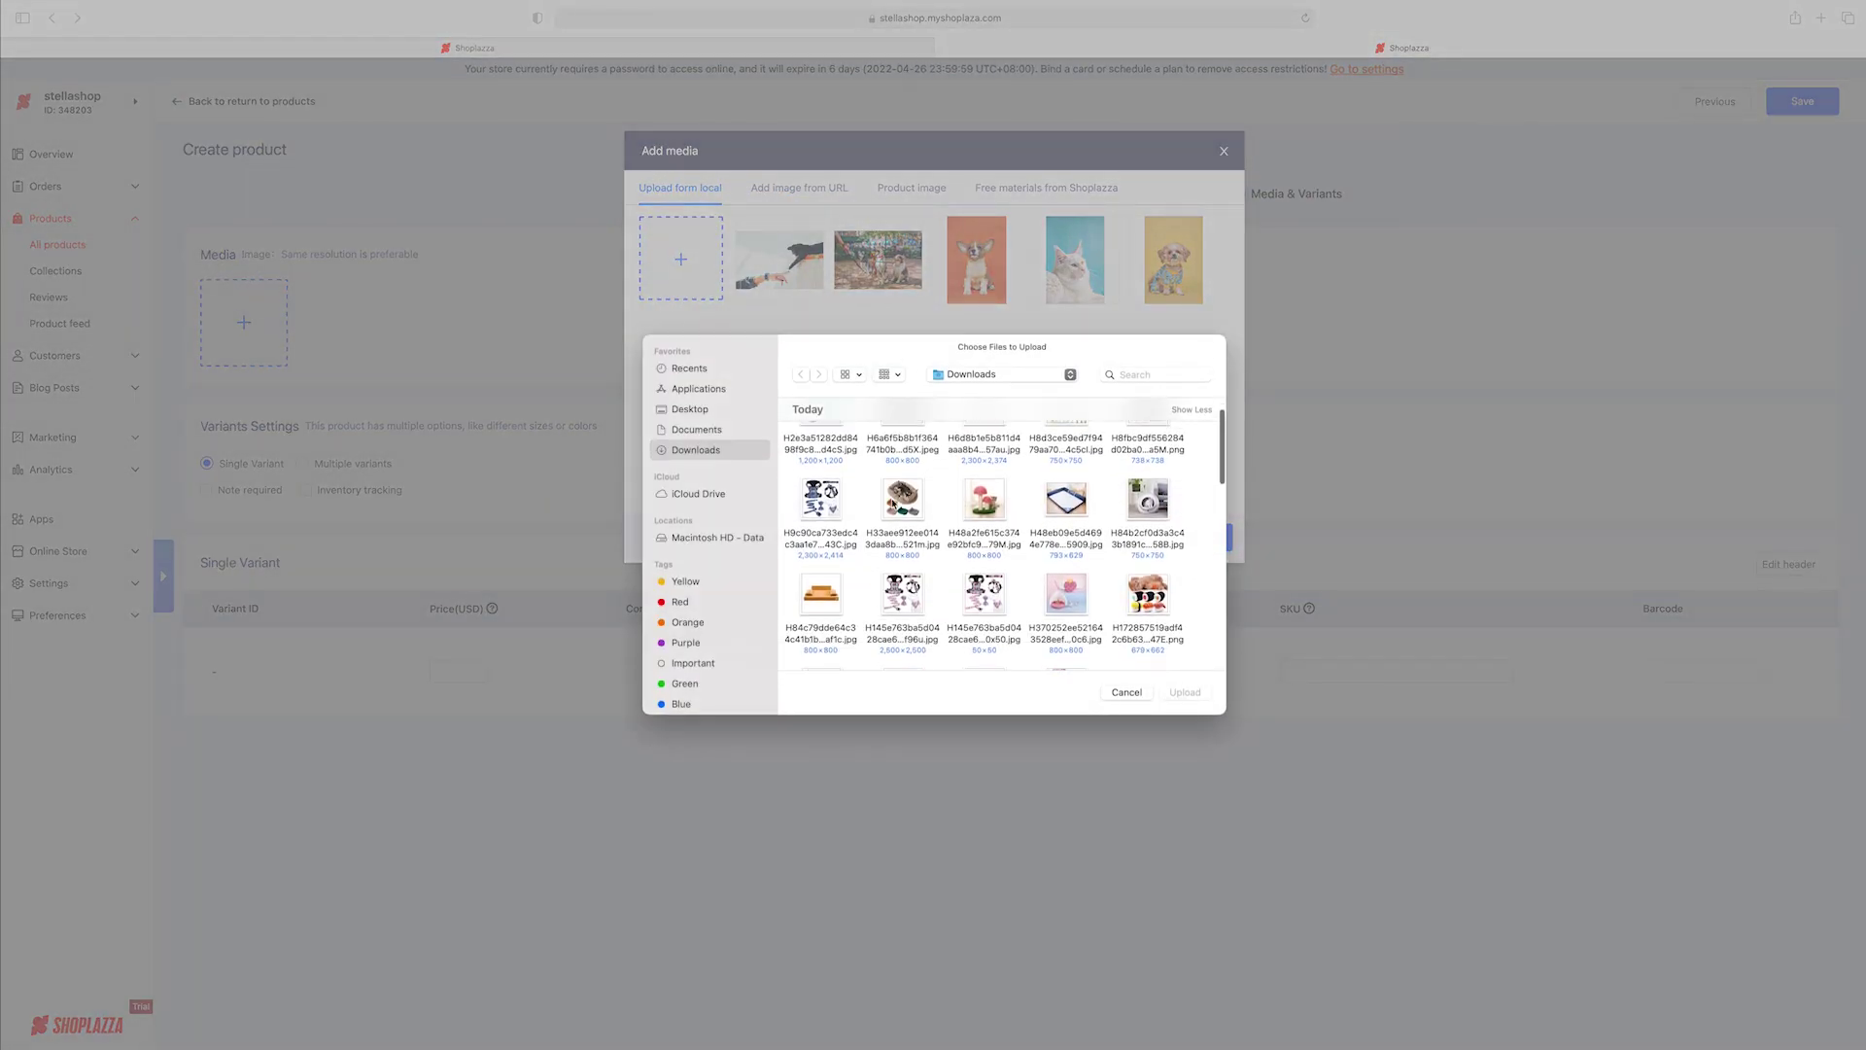
pyautogui.doubleClick(821, 562)
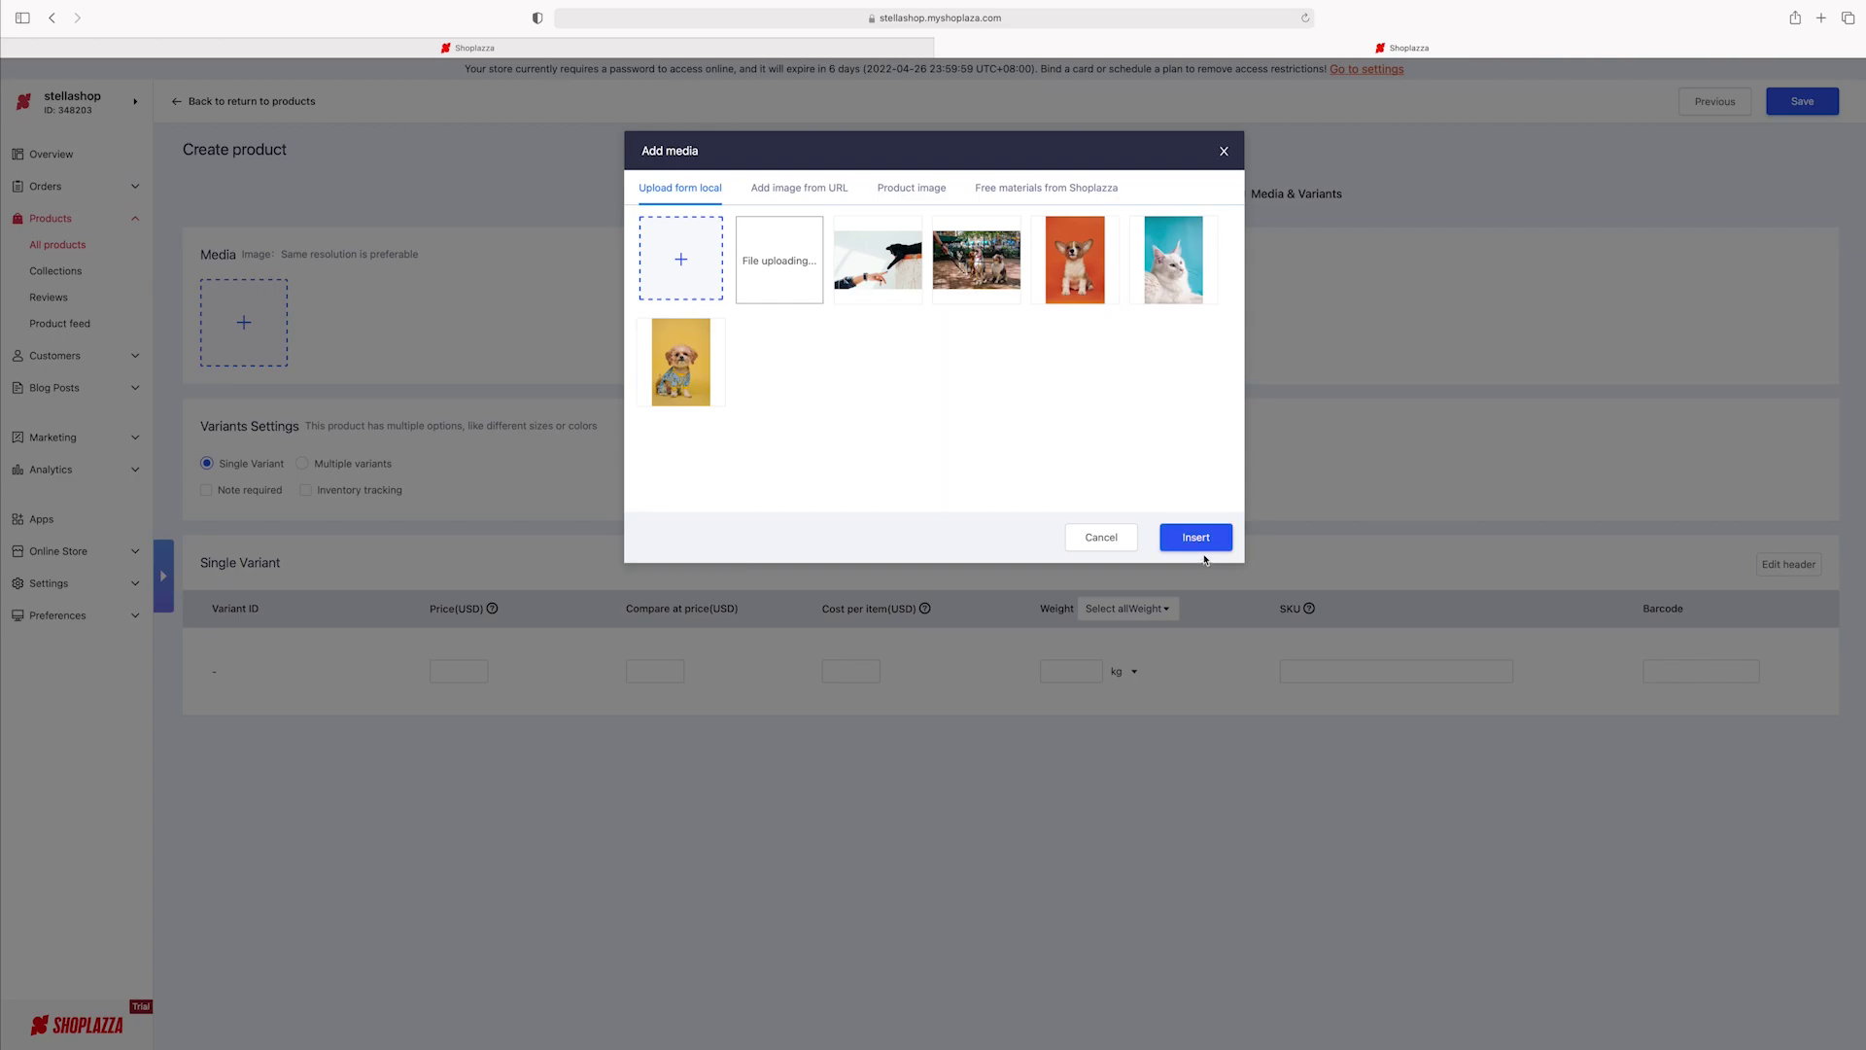
pyautogui.click(1201, 540)
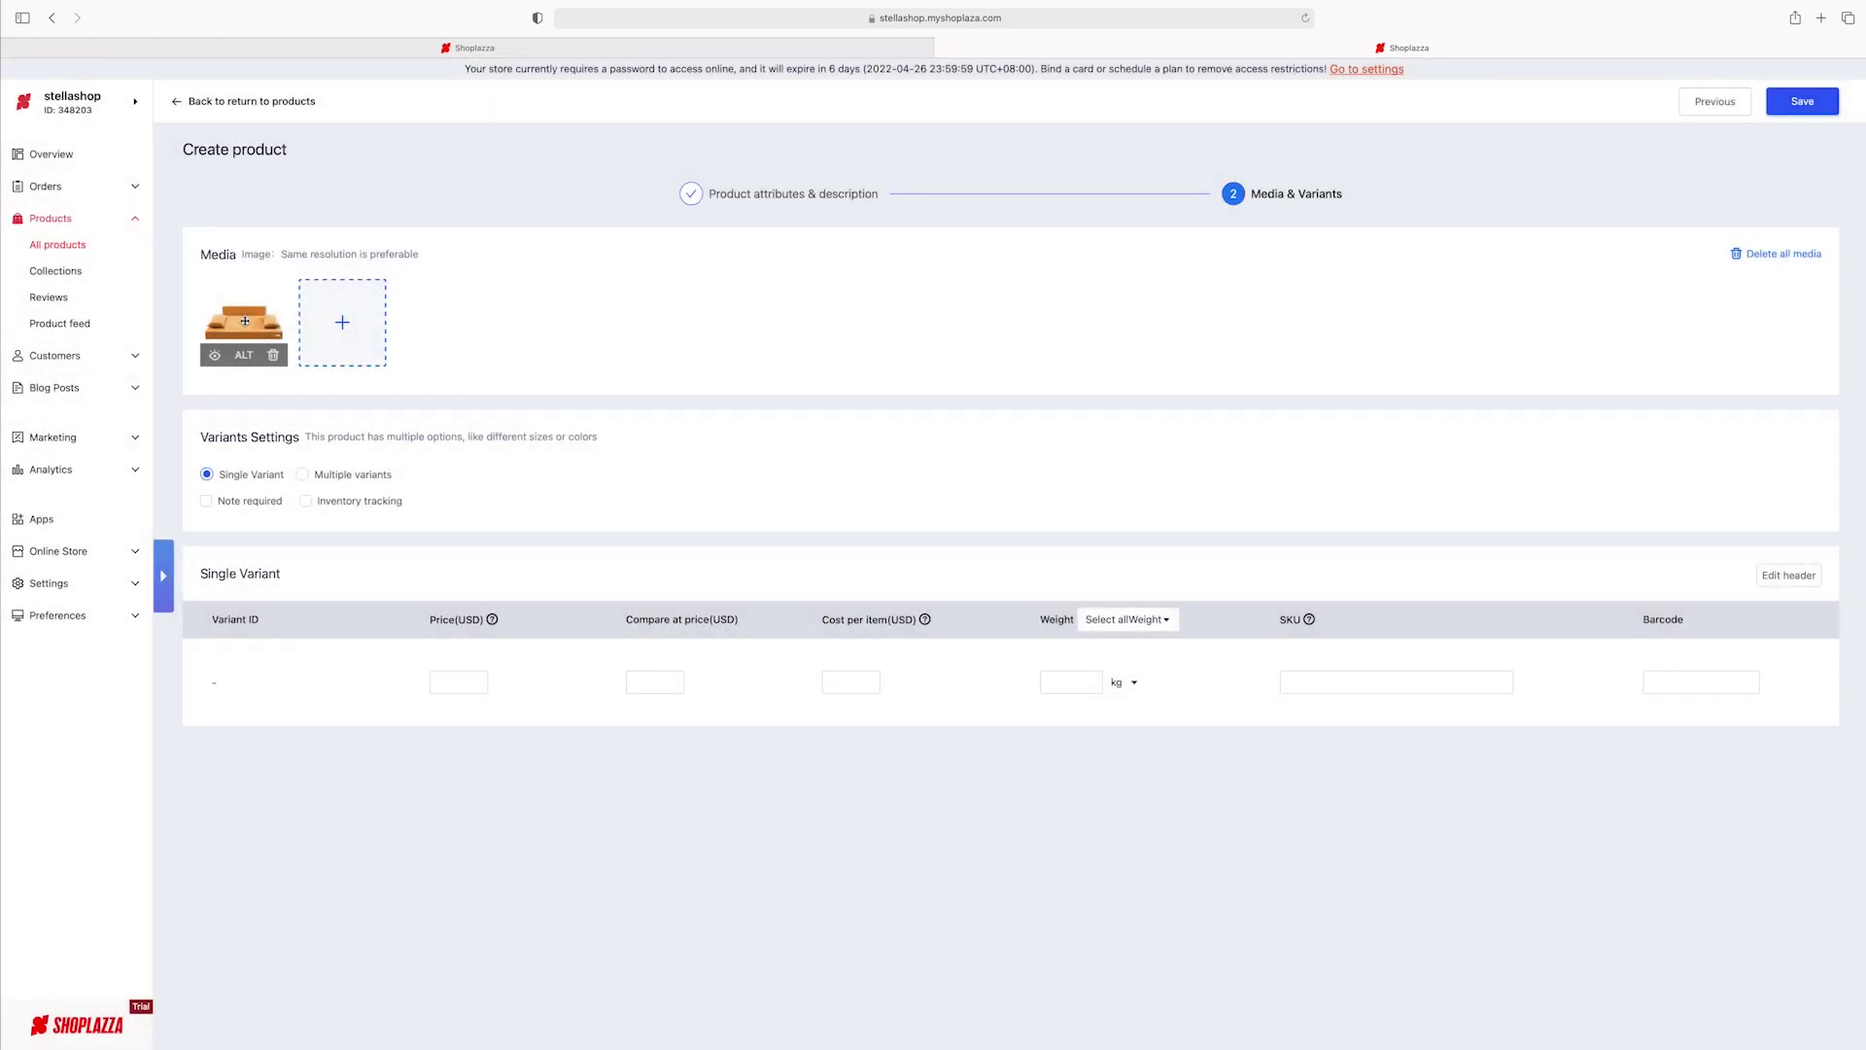
pyautogui.click(215, 355)
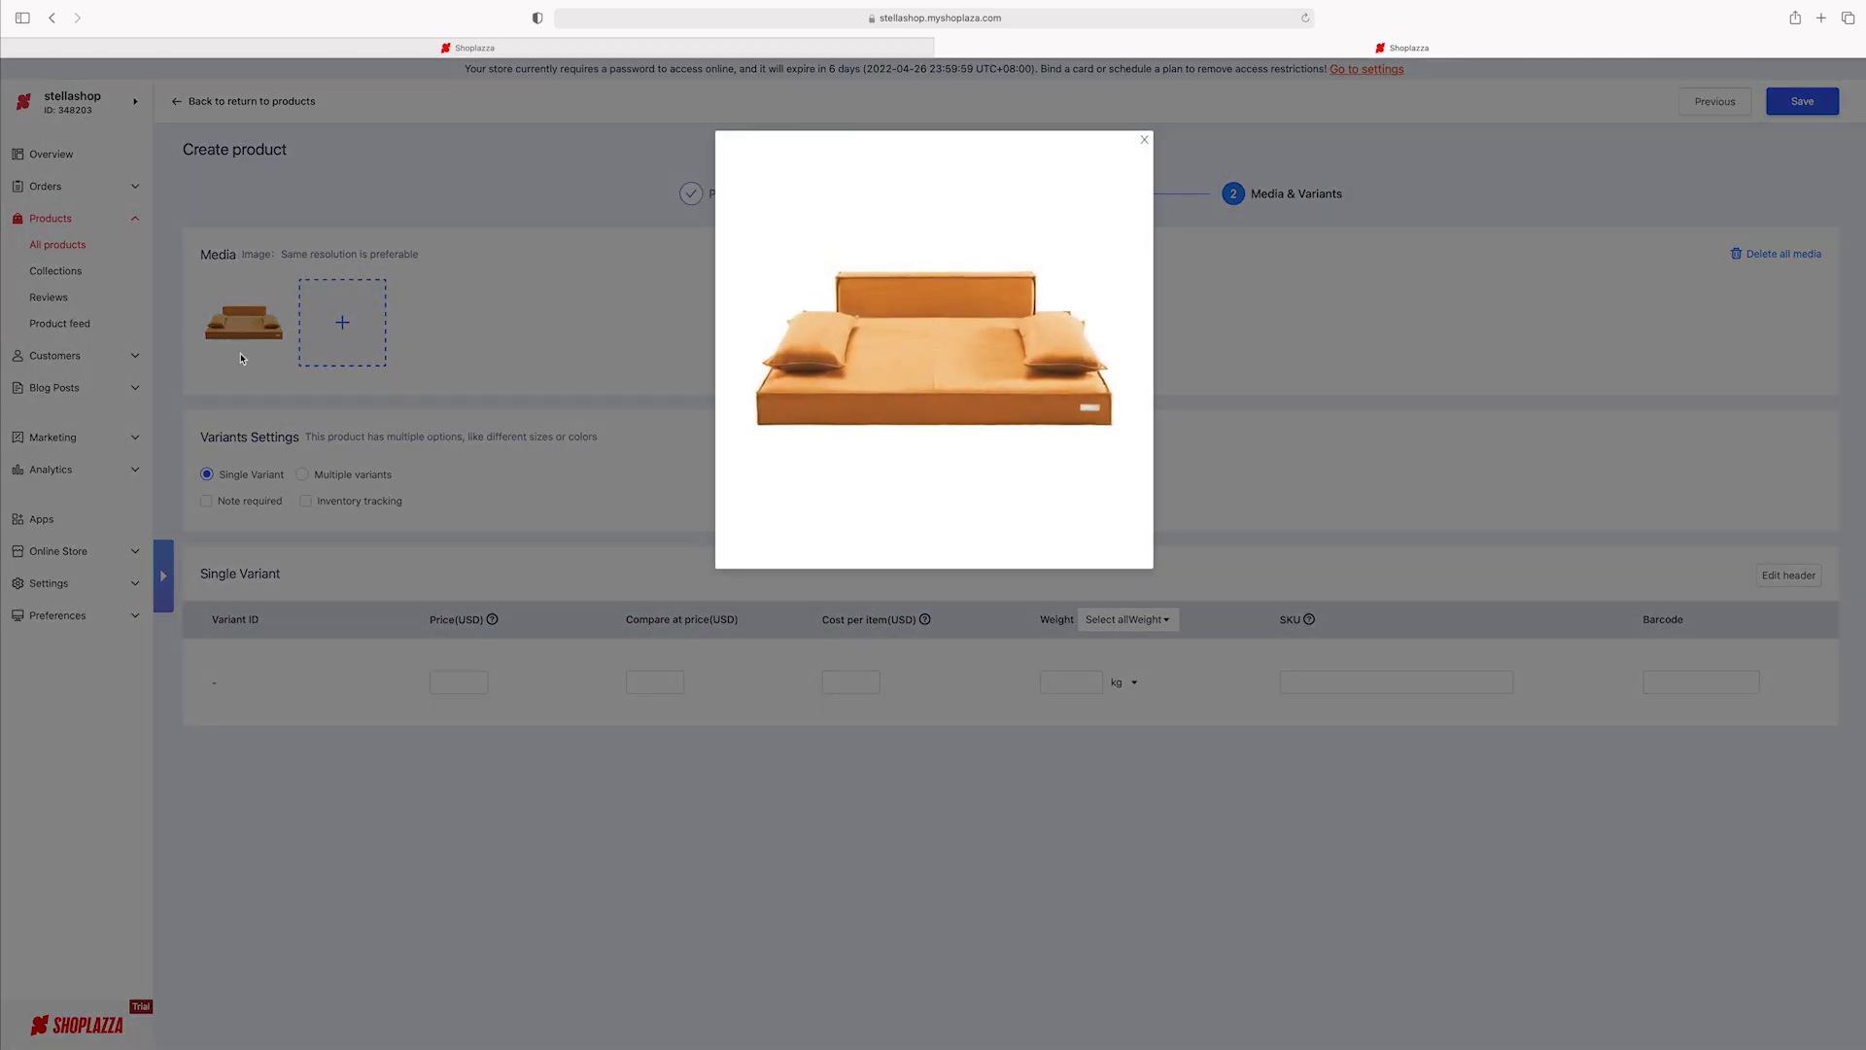
pyautogui.click(1146, 141)
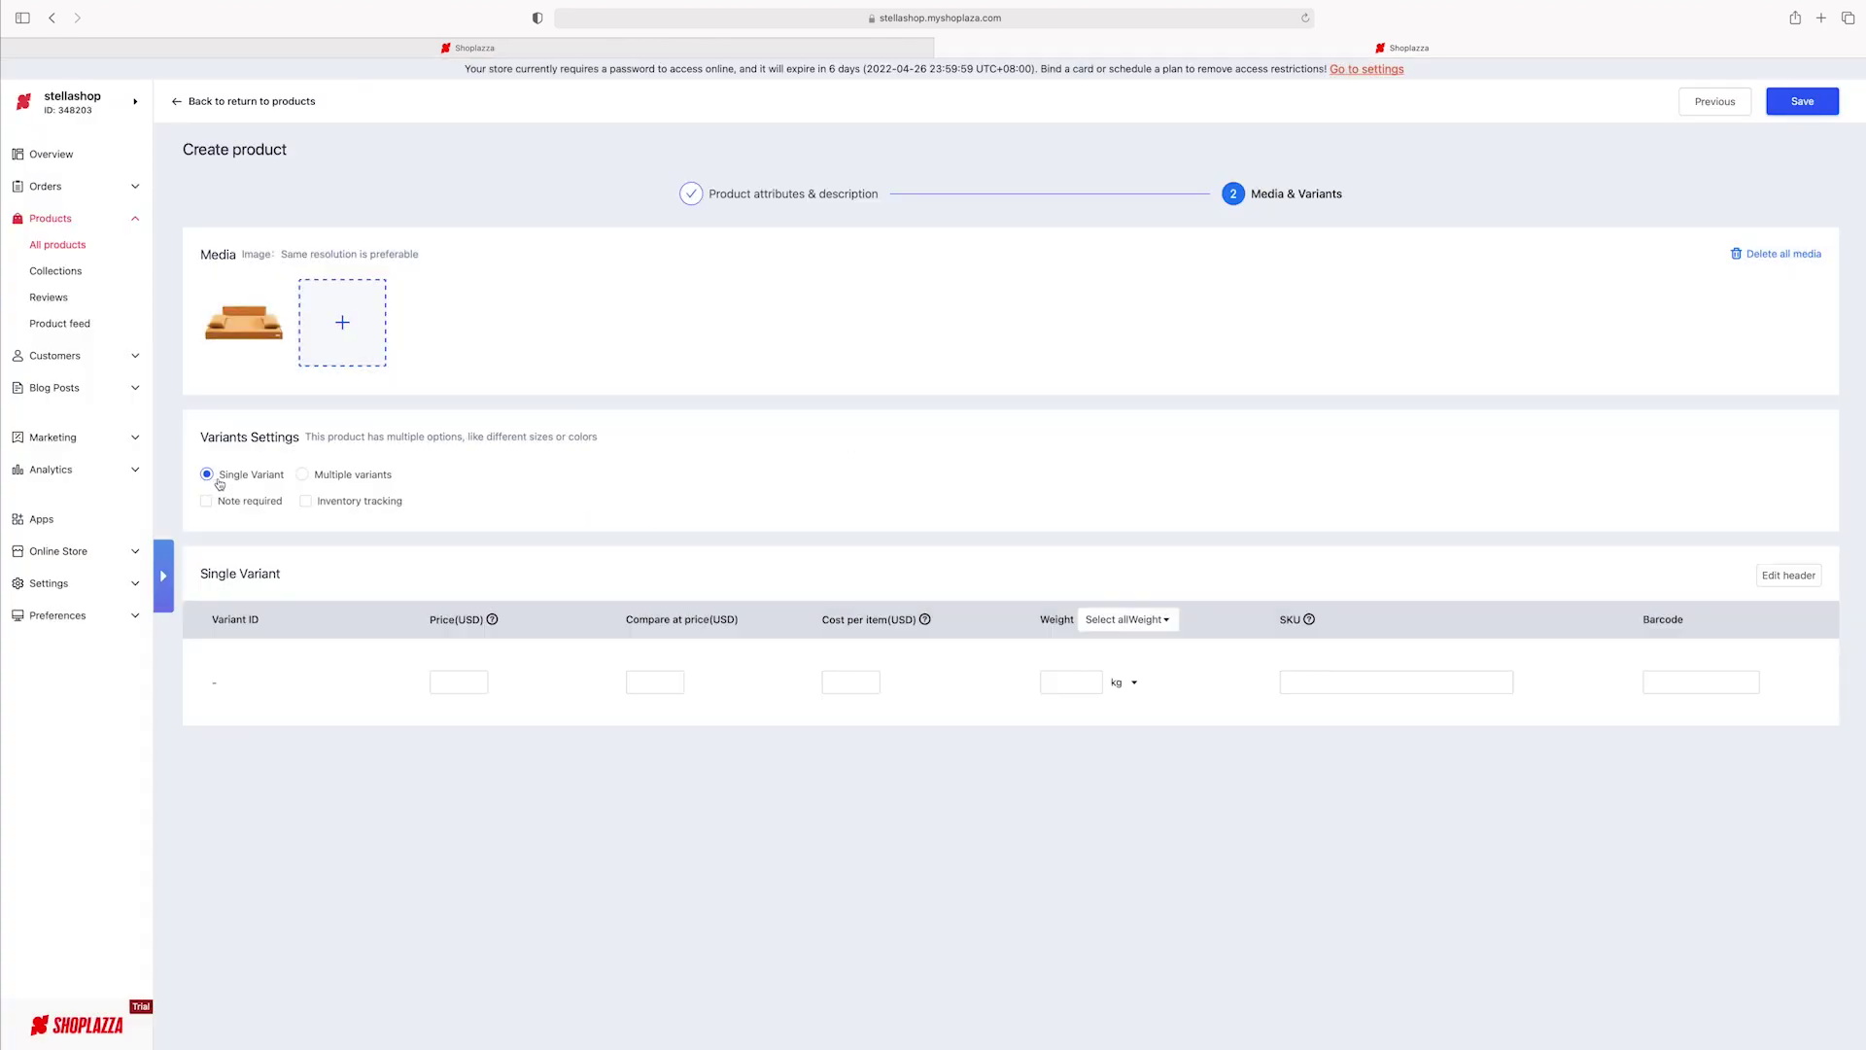
# - Try Multiple variants, then revert the product to a single variant
pyautogui.click(302, 474)
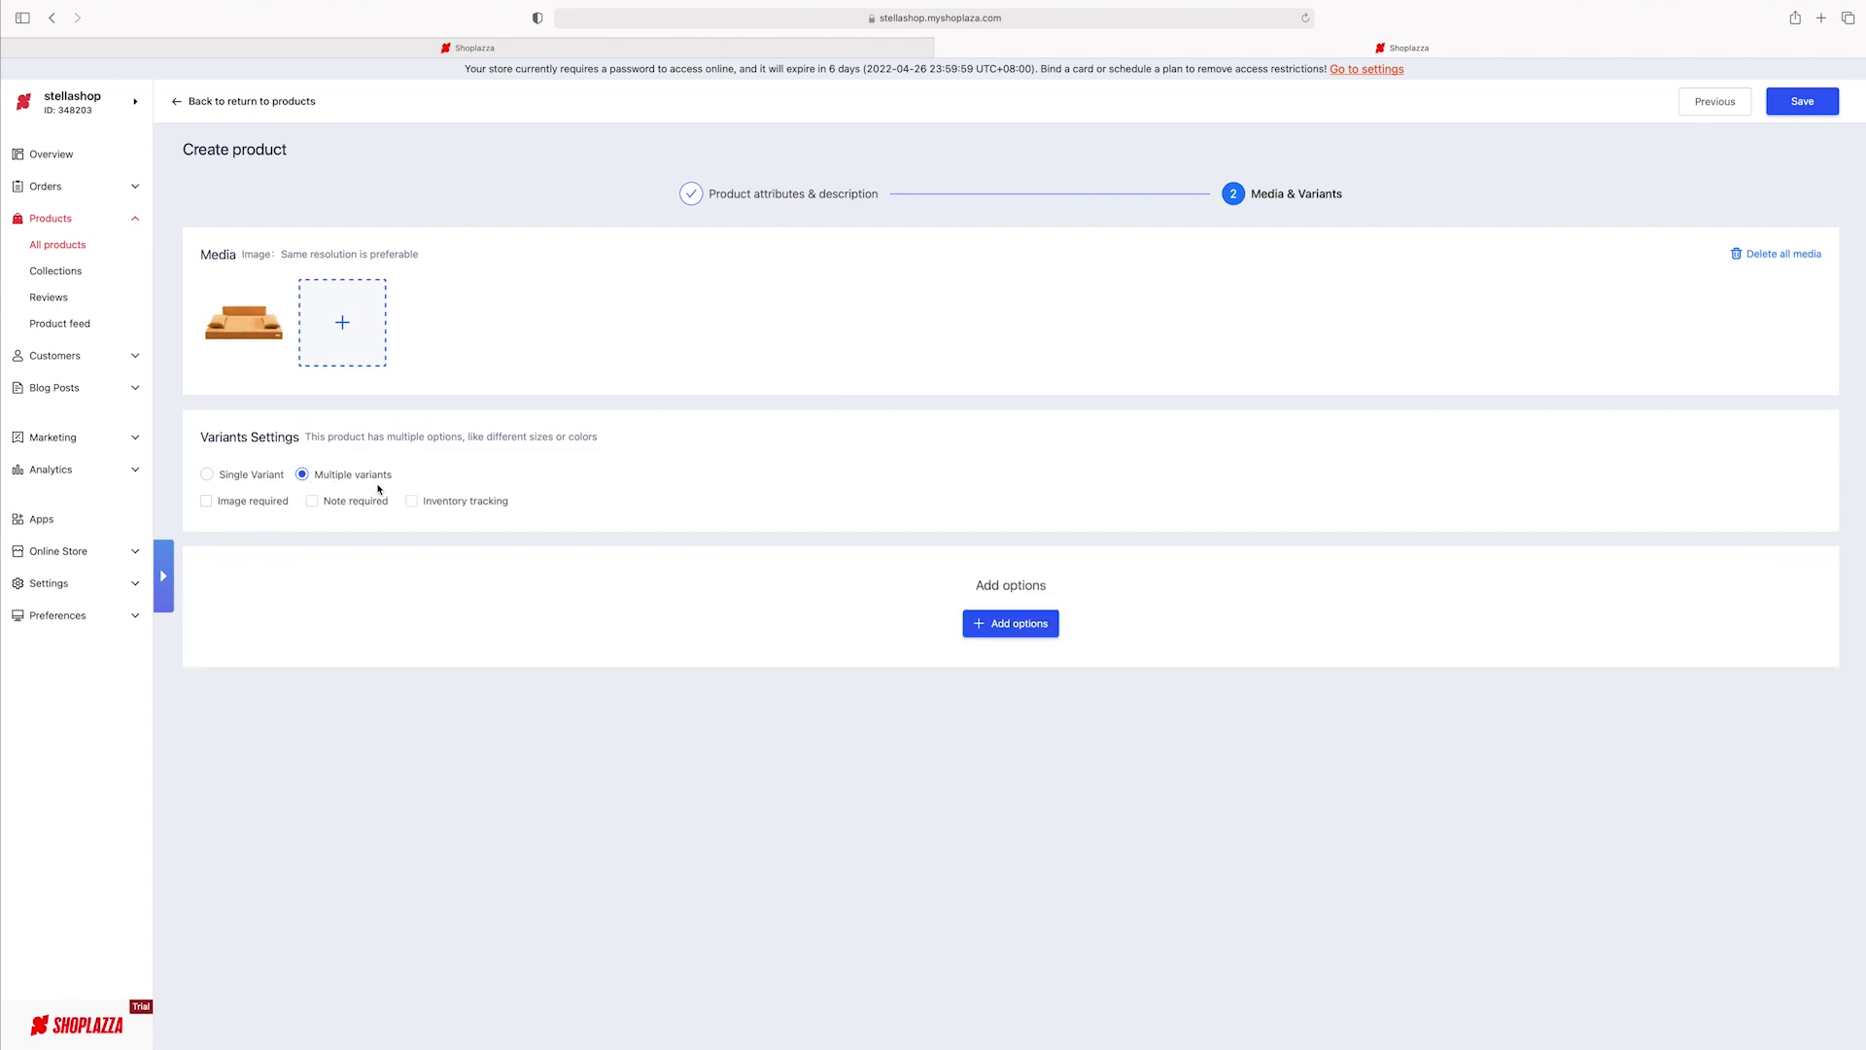
pyautogui.click(1016, 625)
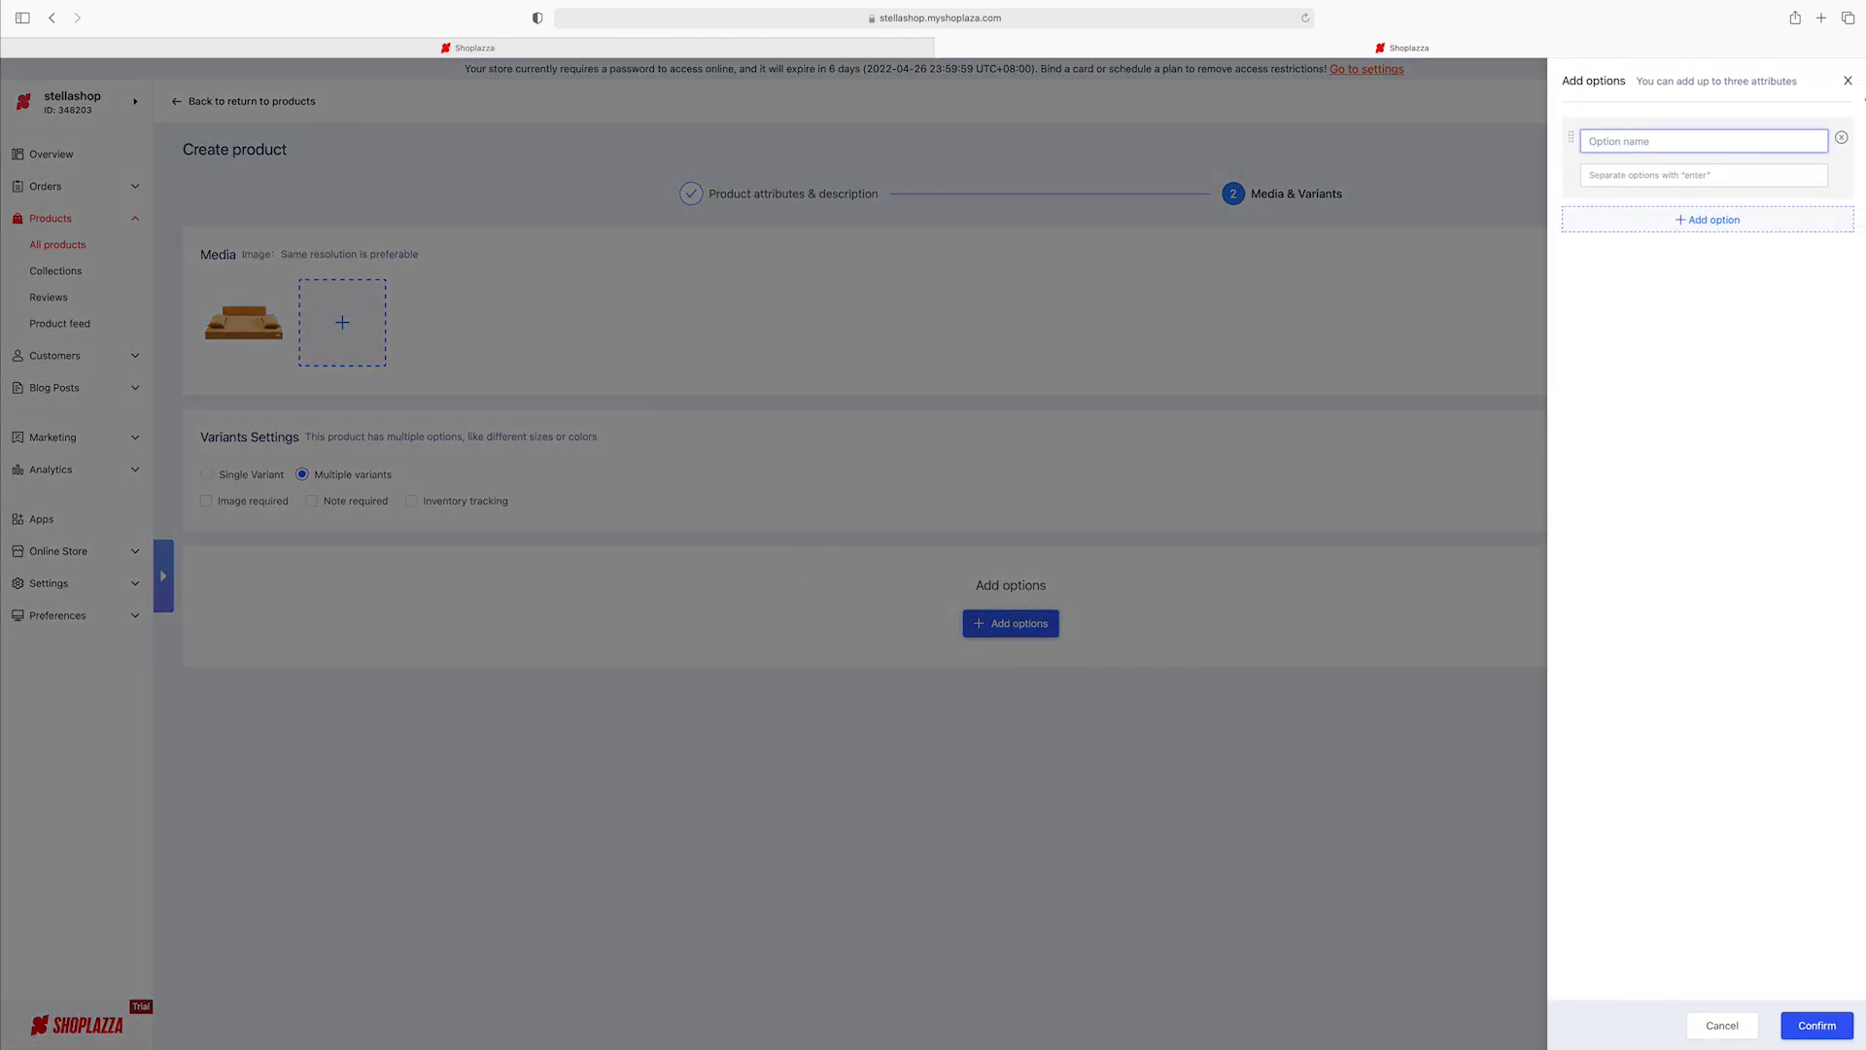
pyautogui.click(1846, 83)
pyautogui.click(207, 474)
pyautogui.click(982, 361)
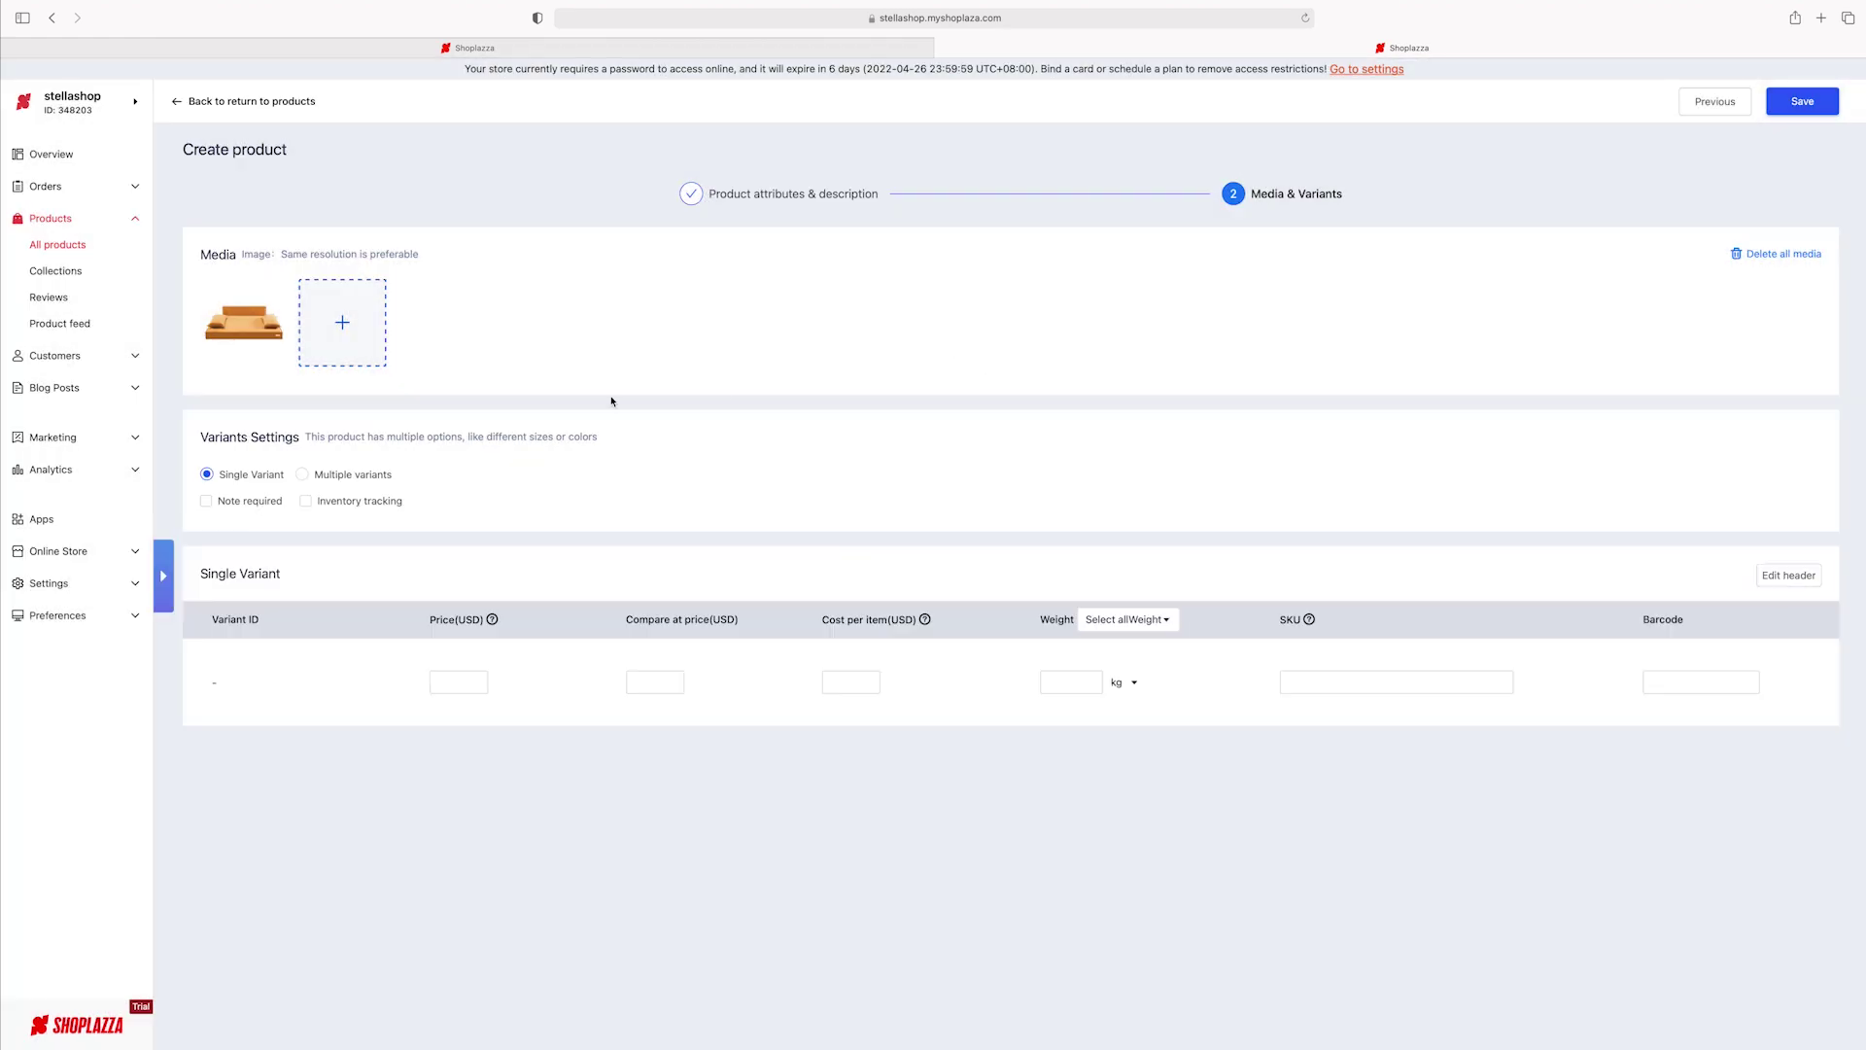
# - Set price 39.99, cost per item 9.99, weight 2 lb and enter the SKU
pyautogui.click(457, 685)
pyautogui.write('39')
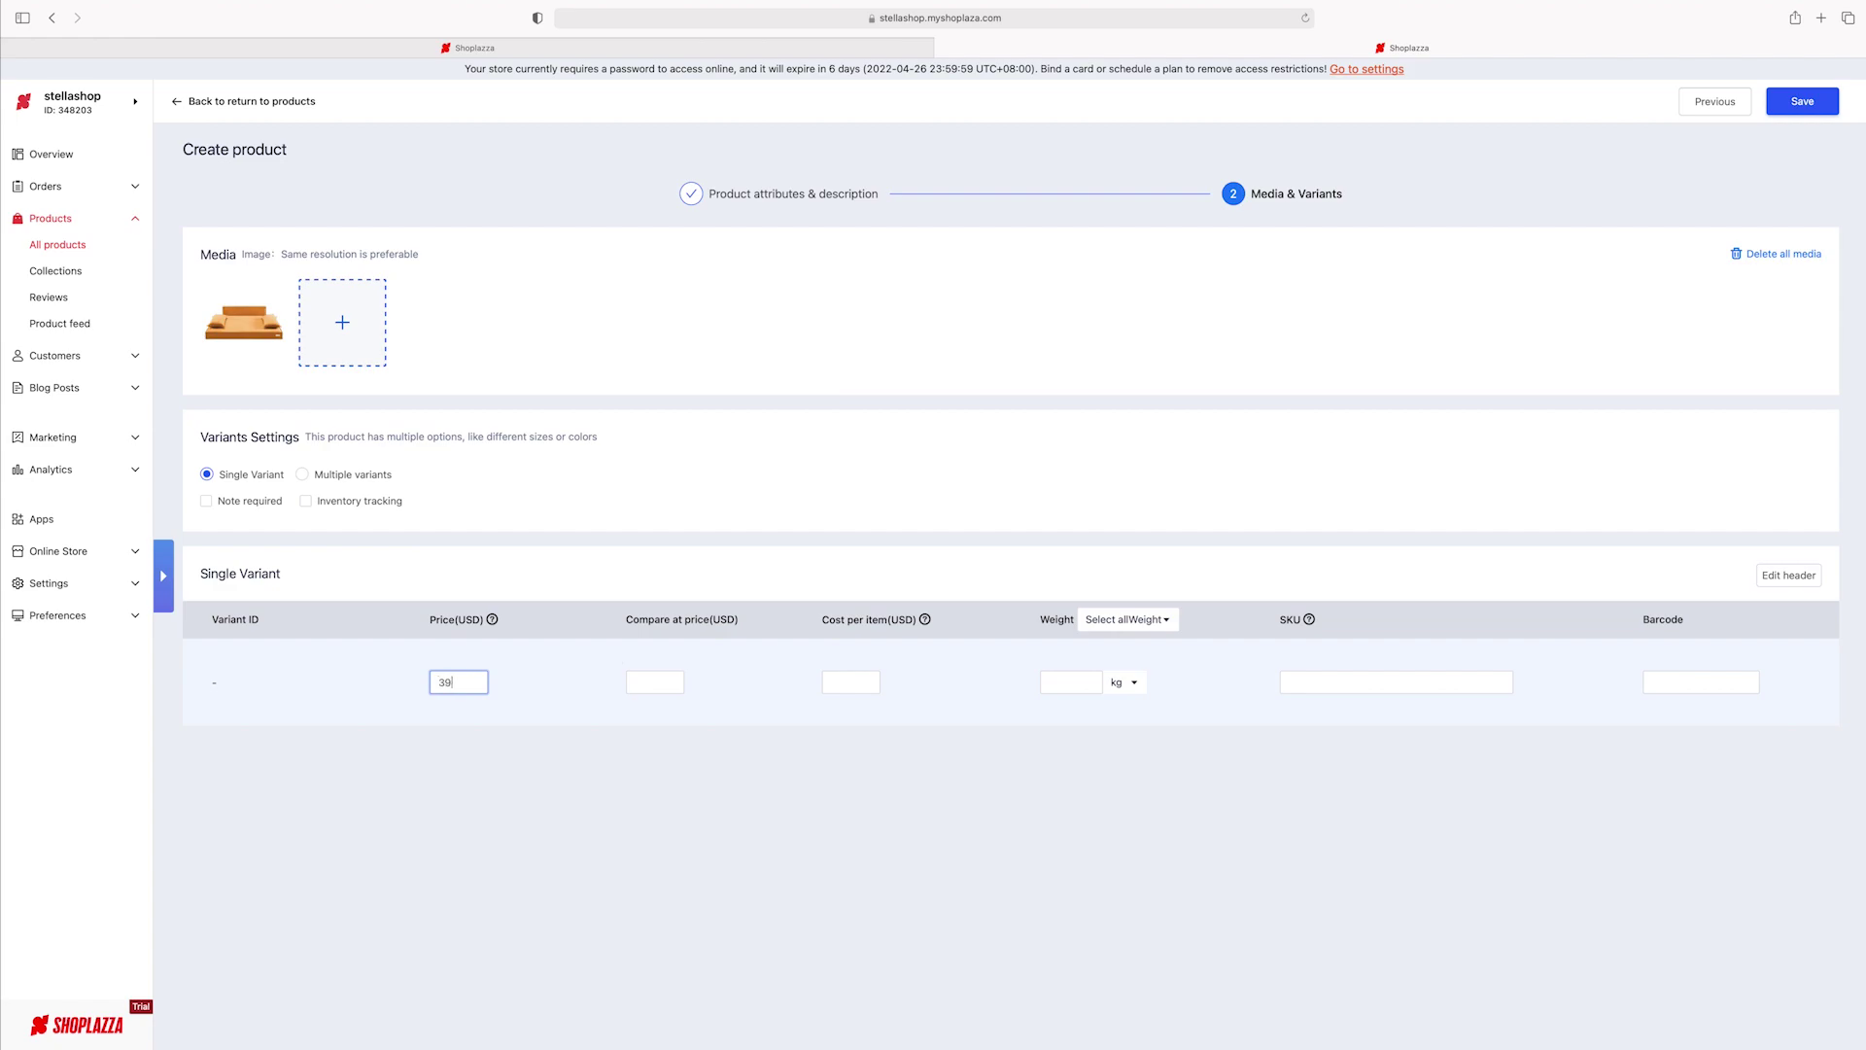
pyautogui.write('.99')
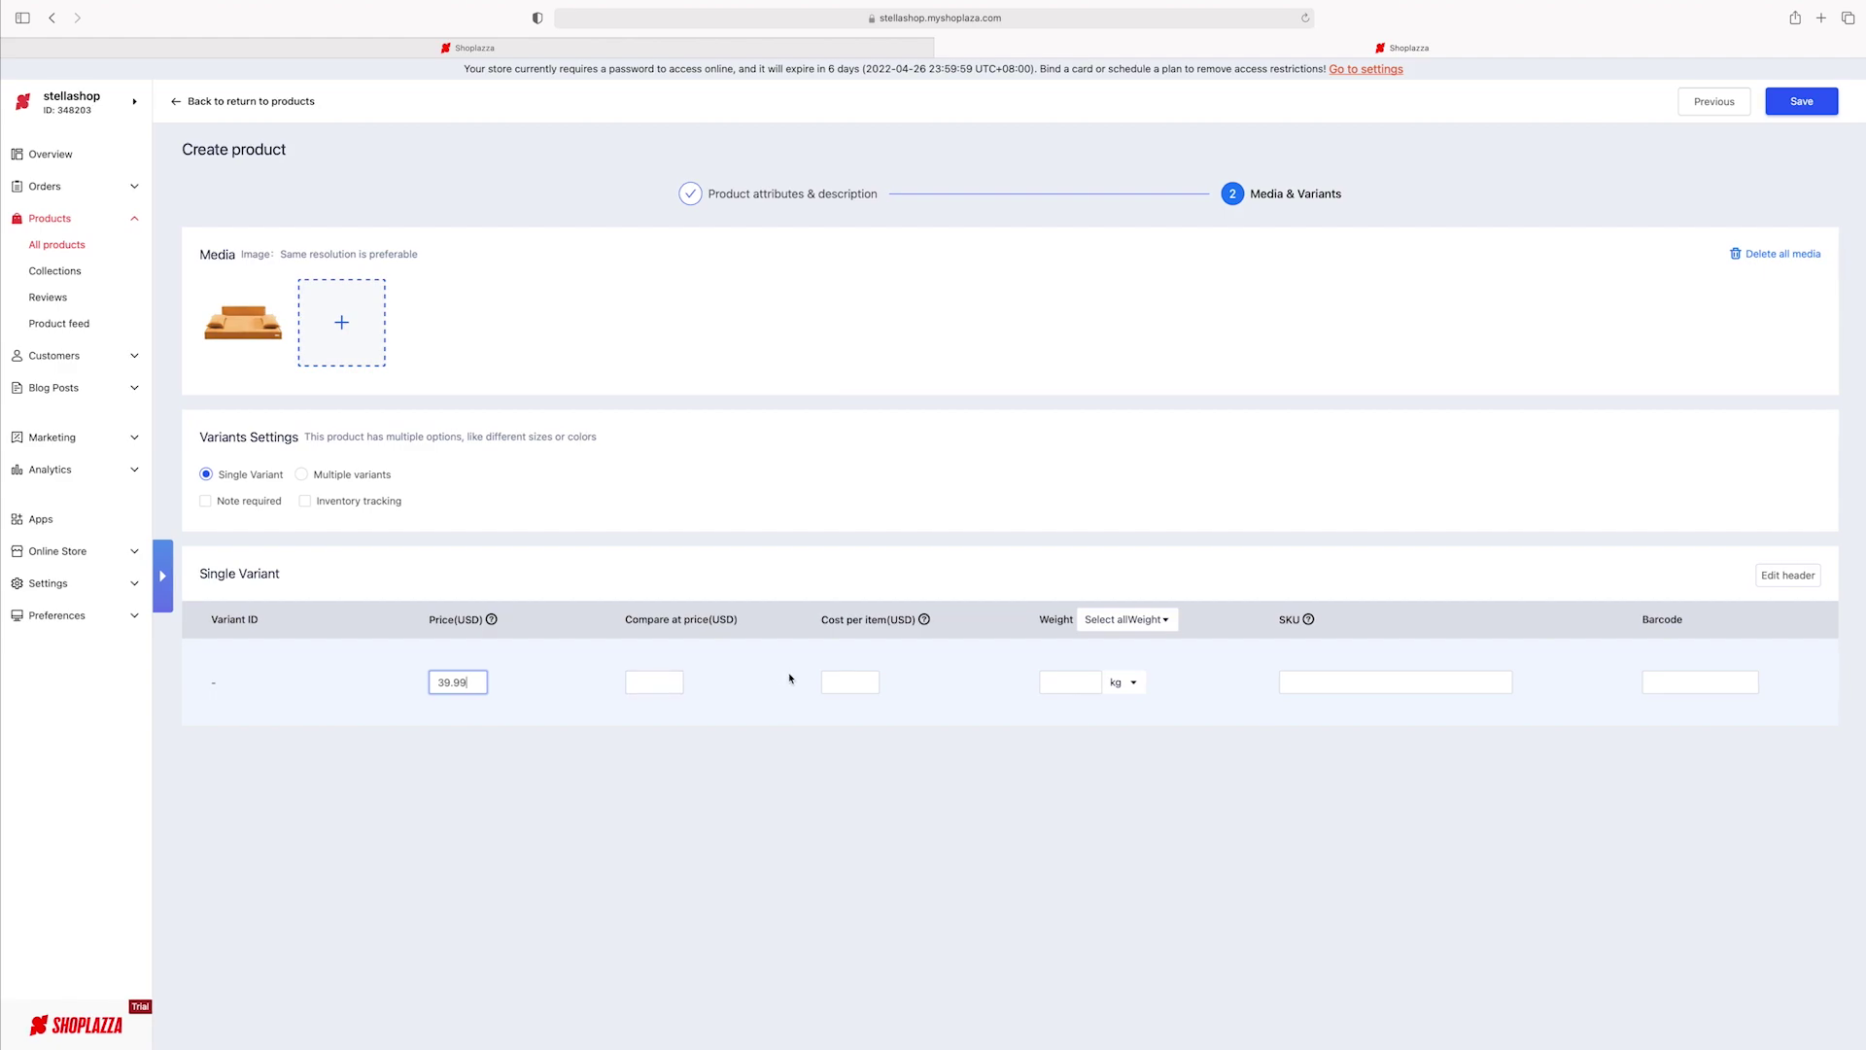
pyautogui.click(860, 681)
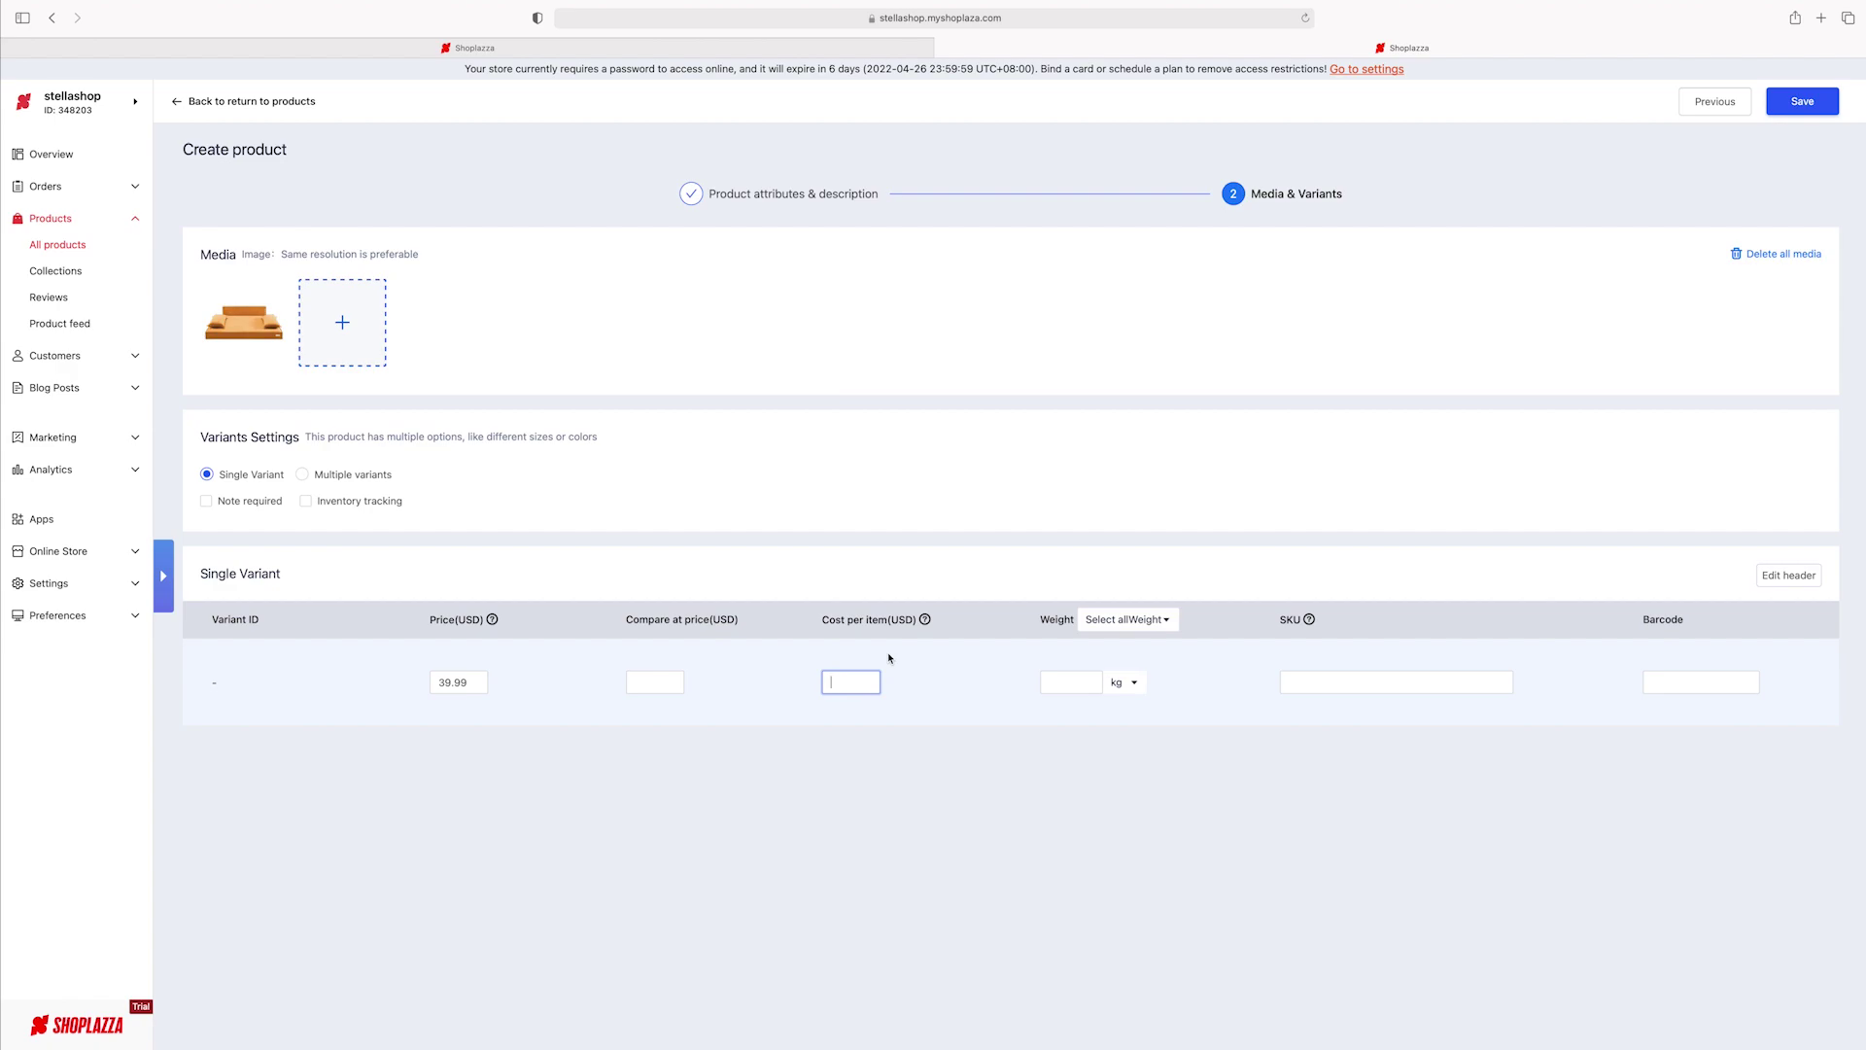
pyautogui.write('9.99')
pyautogui.click(1120, 681)
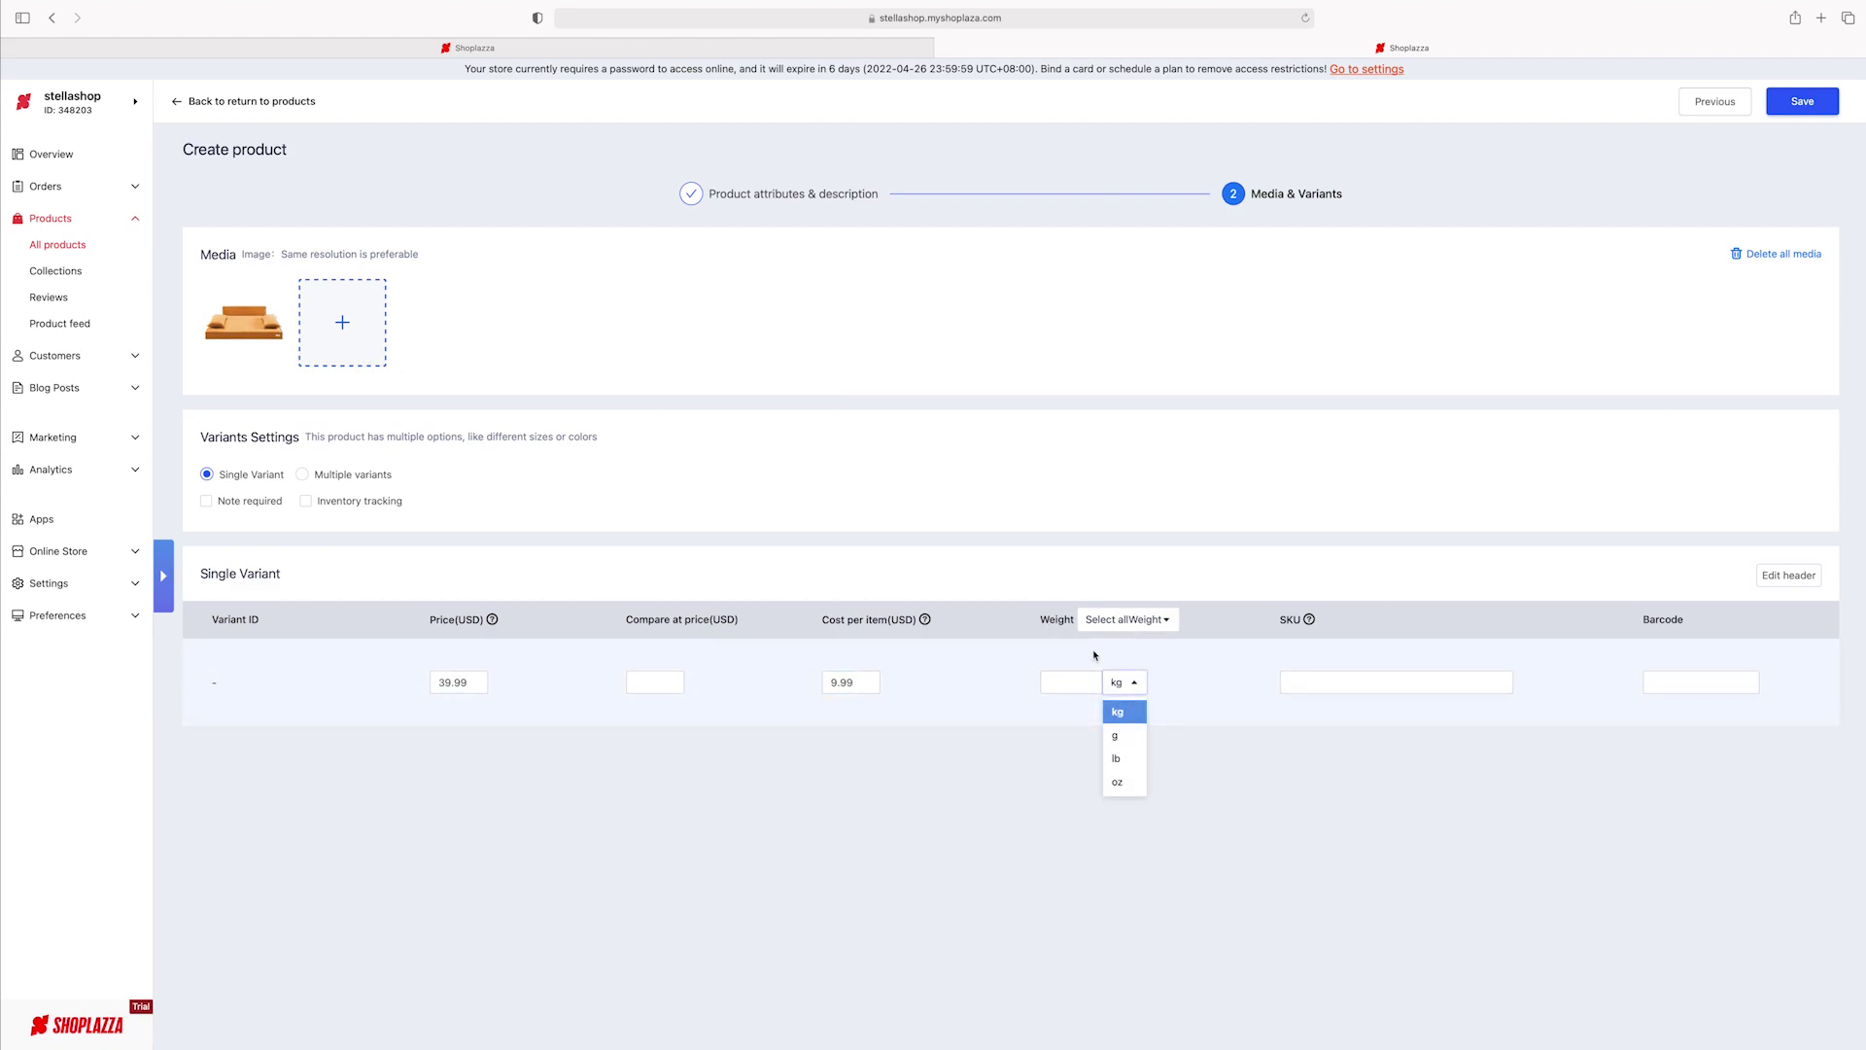
pyautogui.click(1129, 759)
pyautogui.click(1051, 684)
pyautogui.write('2')
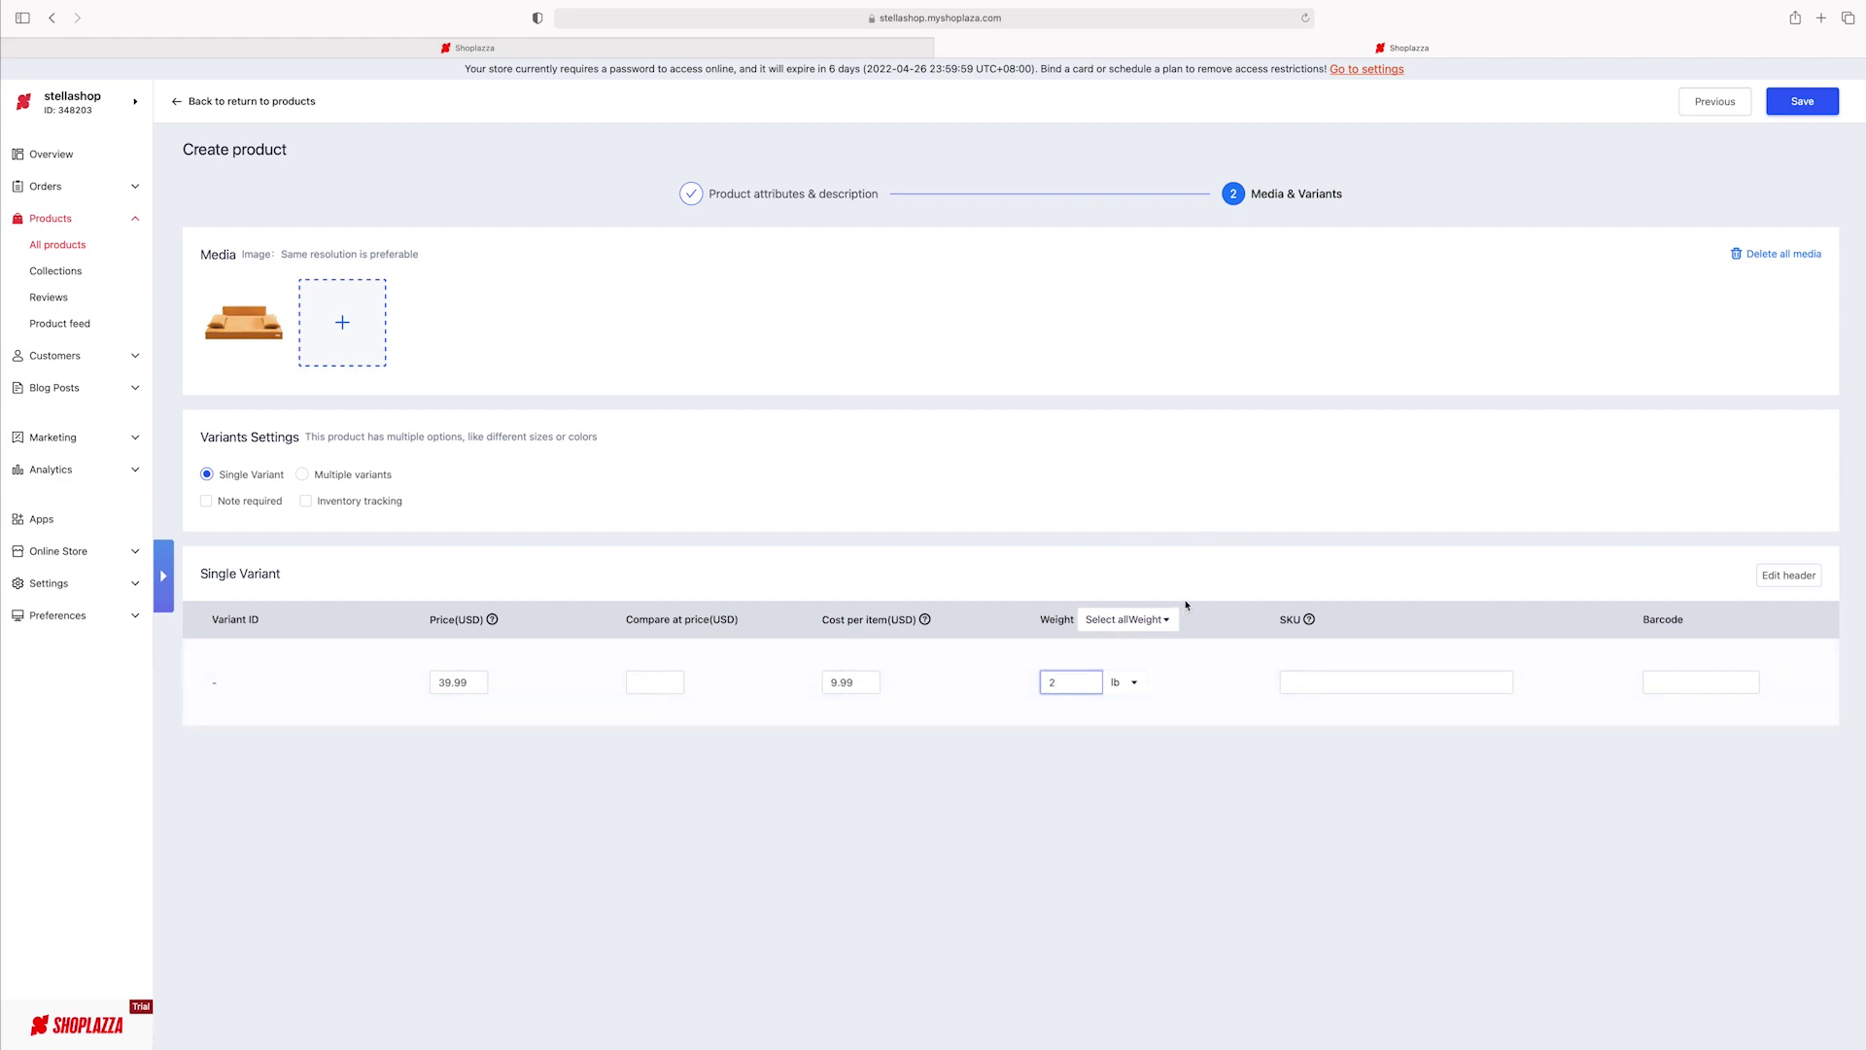
pyautogui.click(1308, 680)
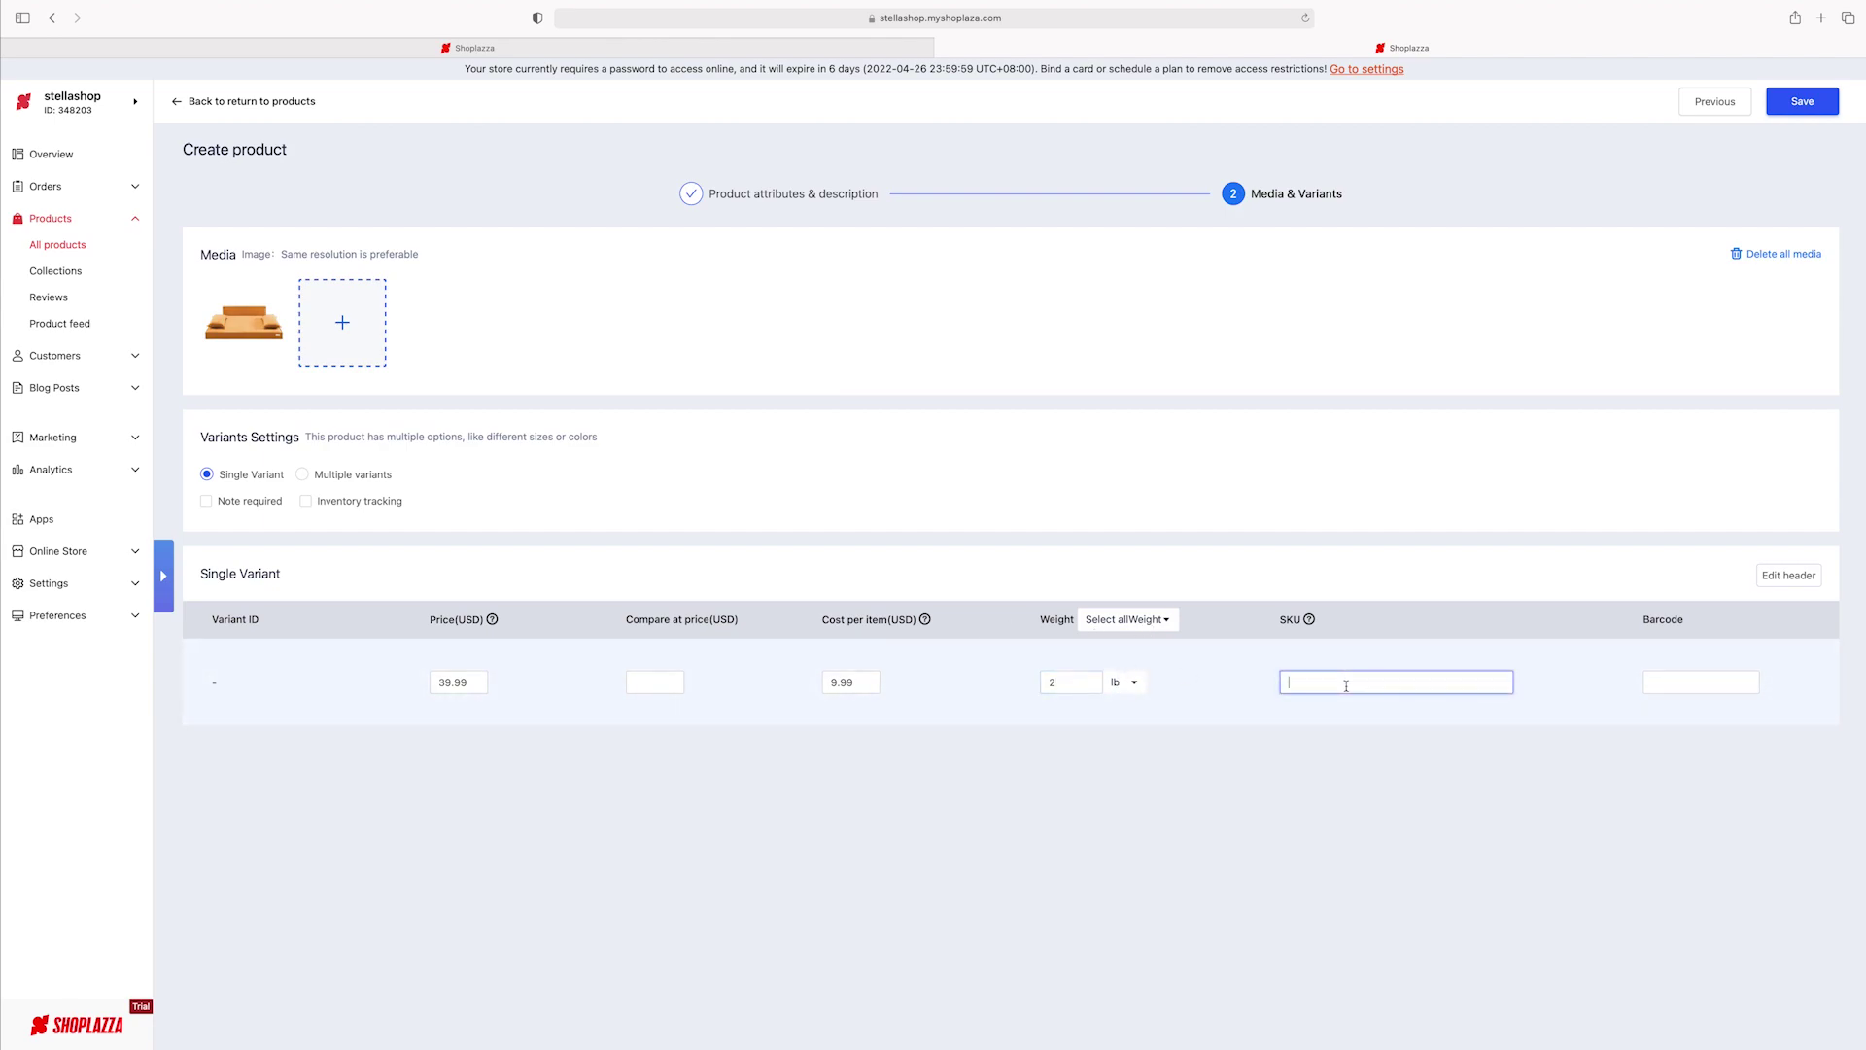
pyautogui.write('12123313113')
# - Enter barcode 34232424, save the dog bed product, and return to the full products list
pyautogui.click(1694, 683)
pyautogui.write('342324242')
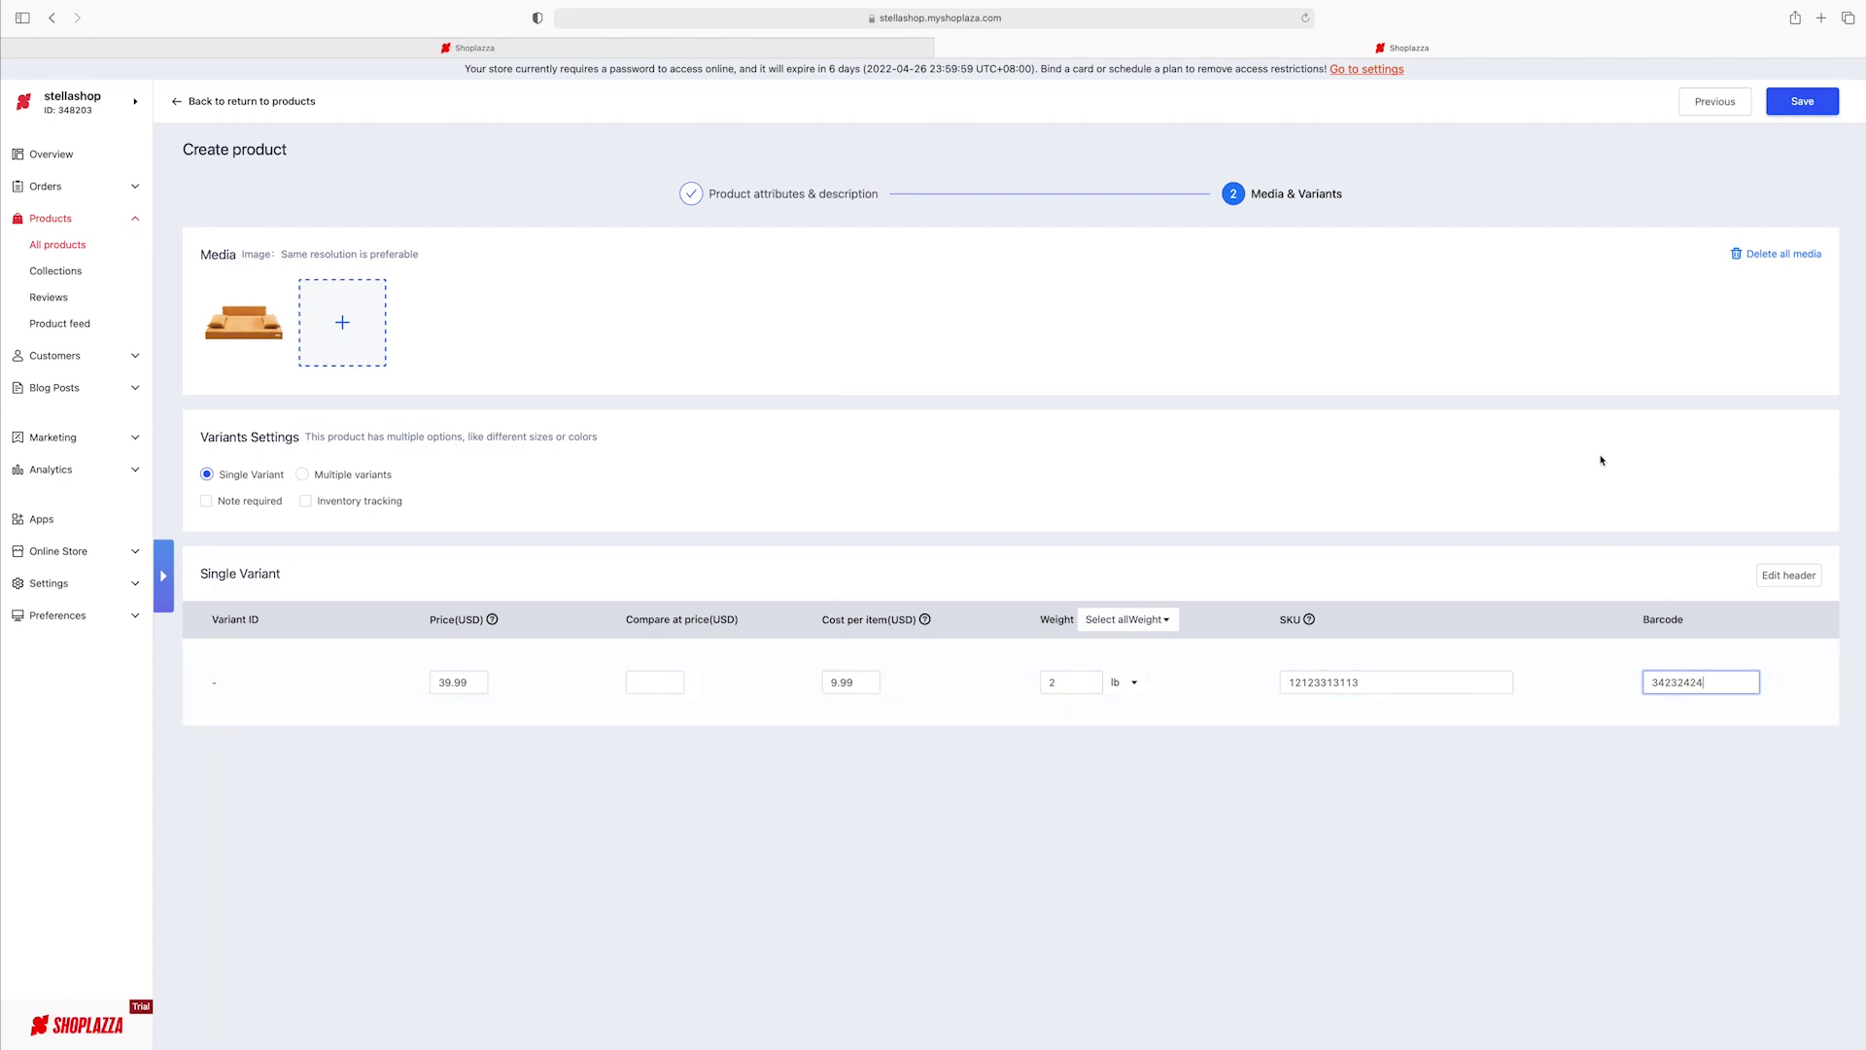
pyautogui.click(1800, 112)
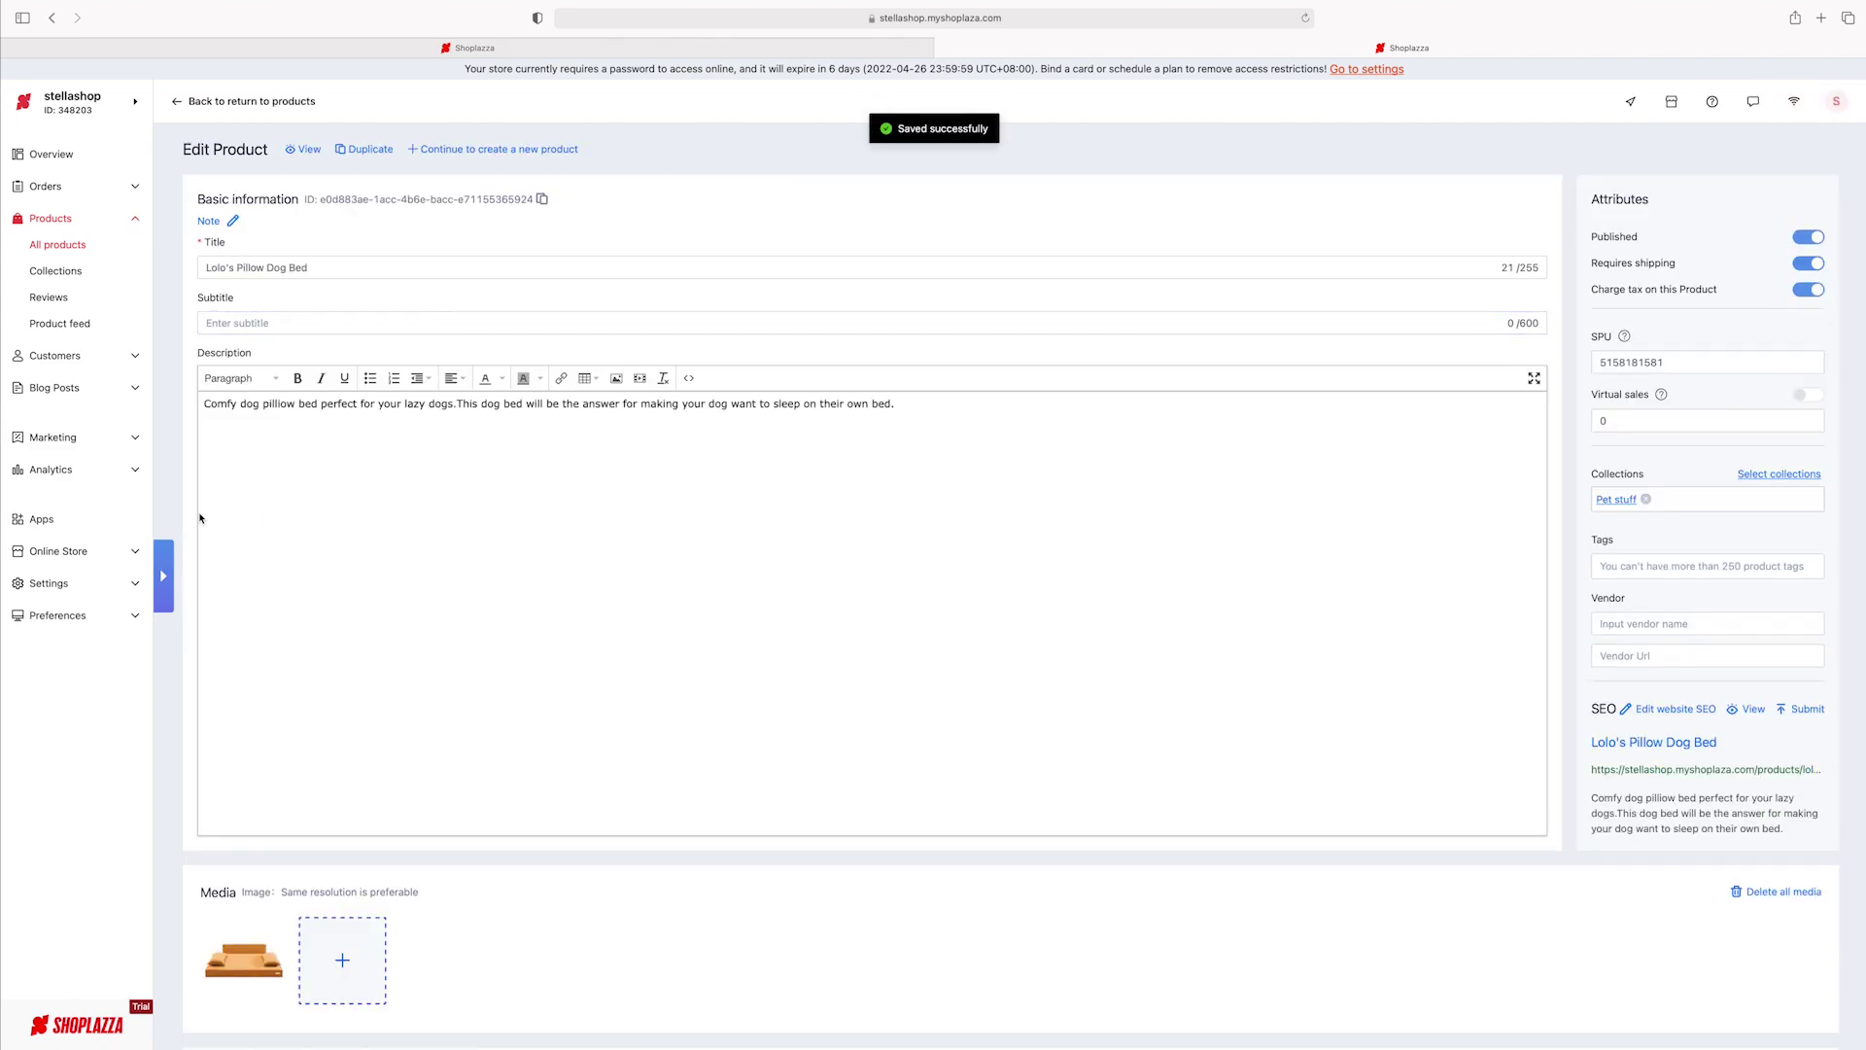
pyautogui.click(72, 245)
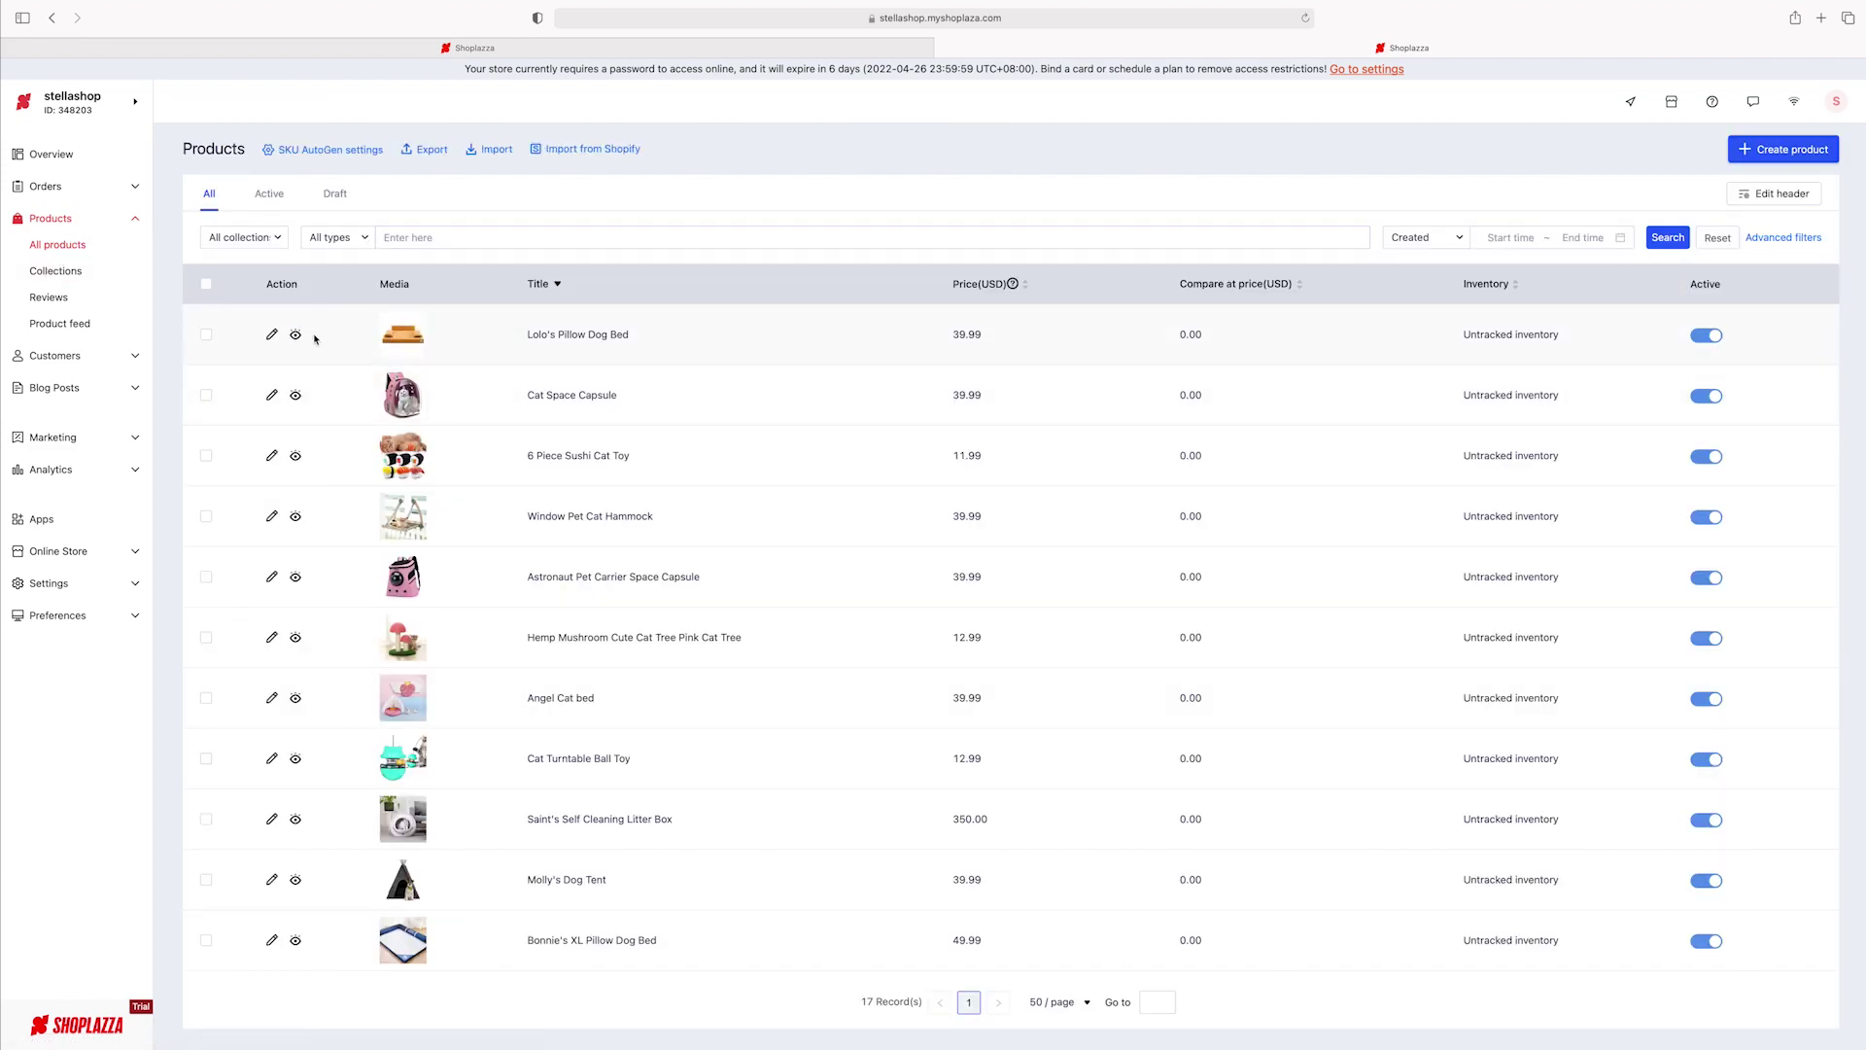
# - Return to the browser tab with the Jupiter theme editor showing the Home page
pyautogui.click(571, 58)
pyautogui.hotkey('ctrl', 'Tab')
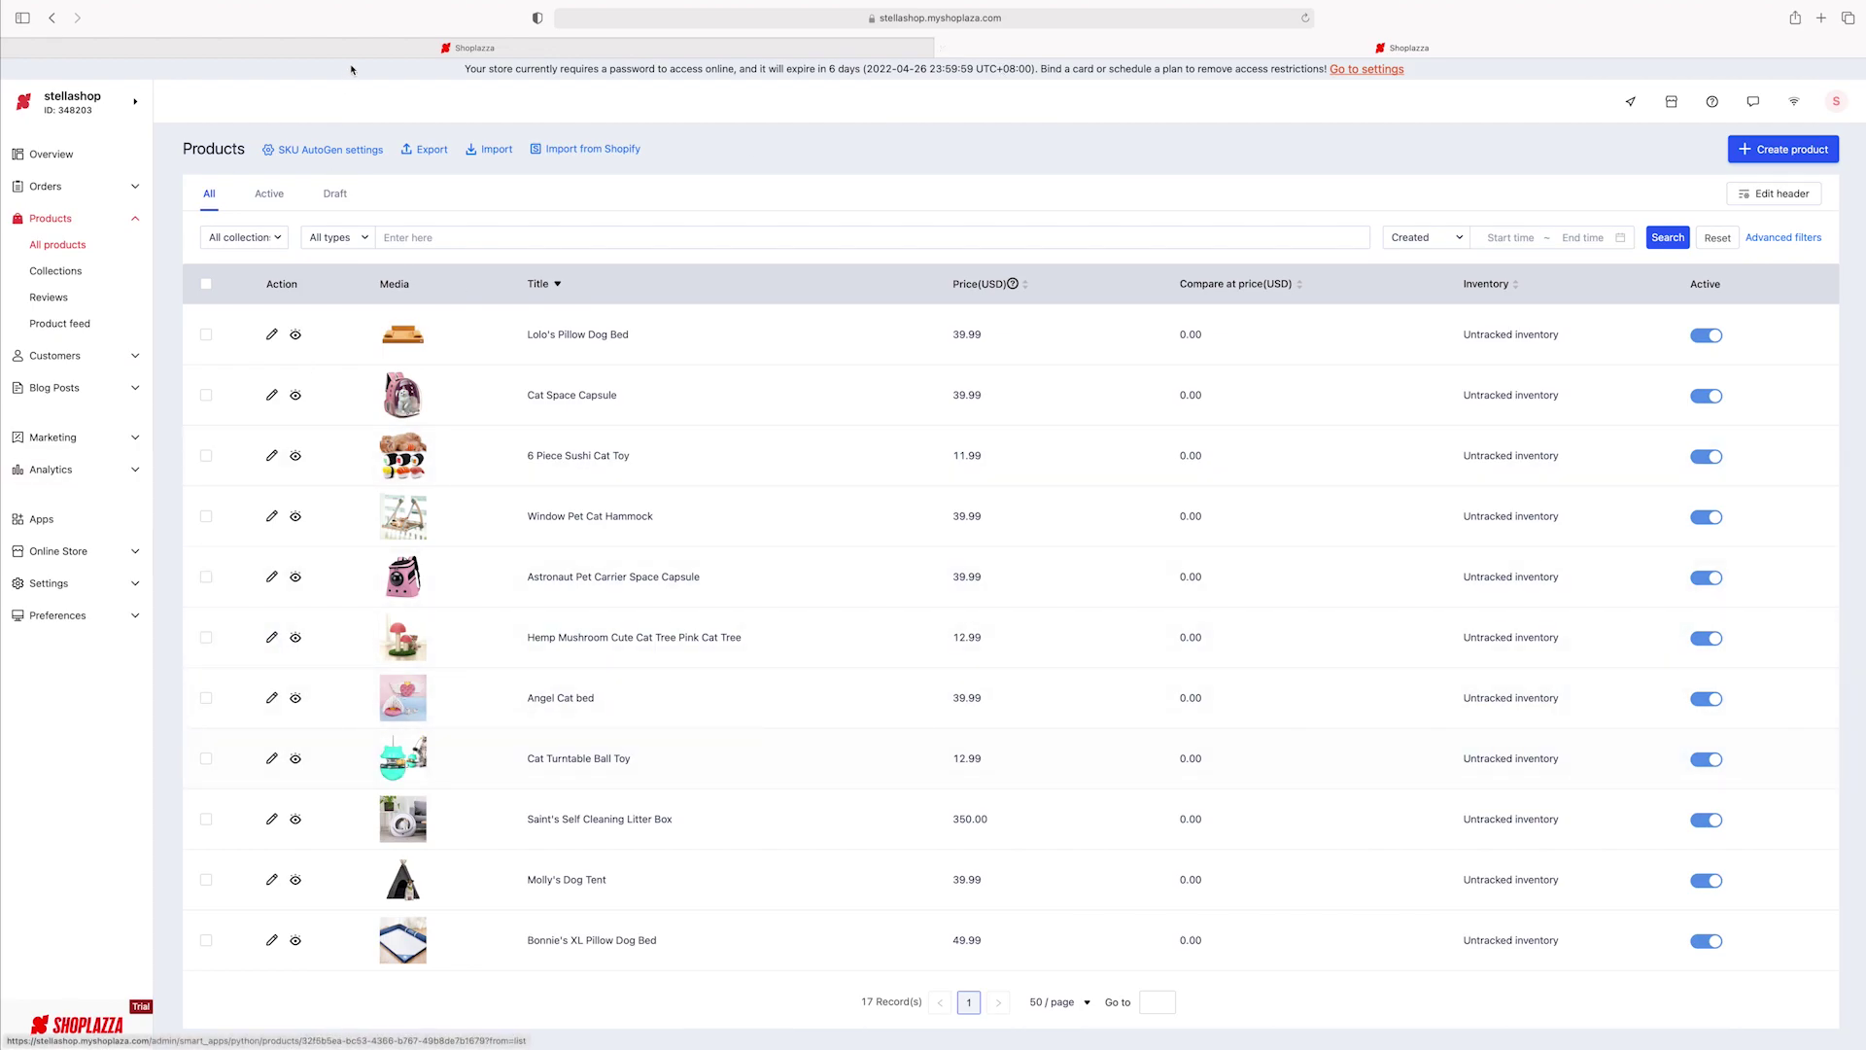
pyautogui.click(363, 56)
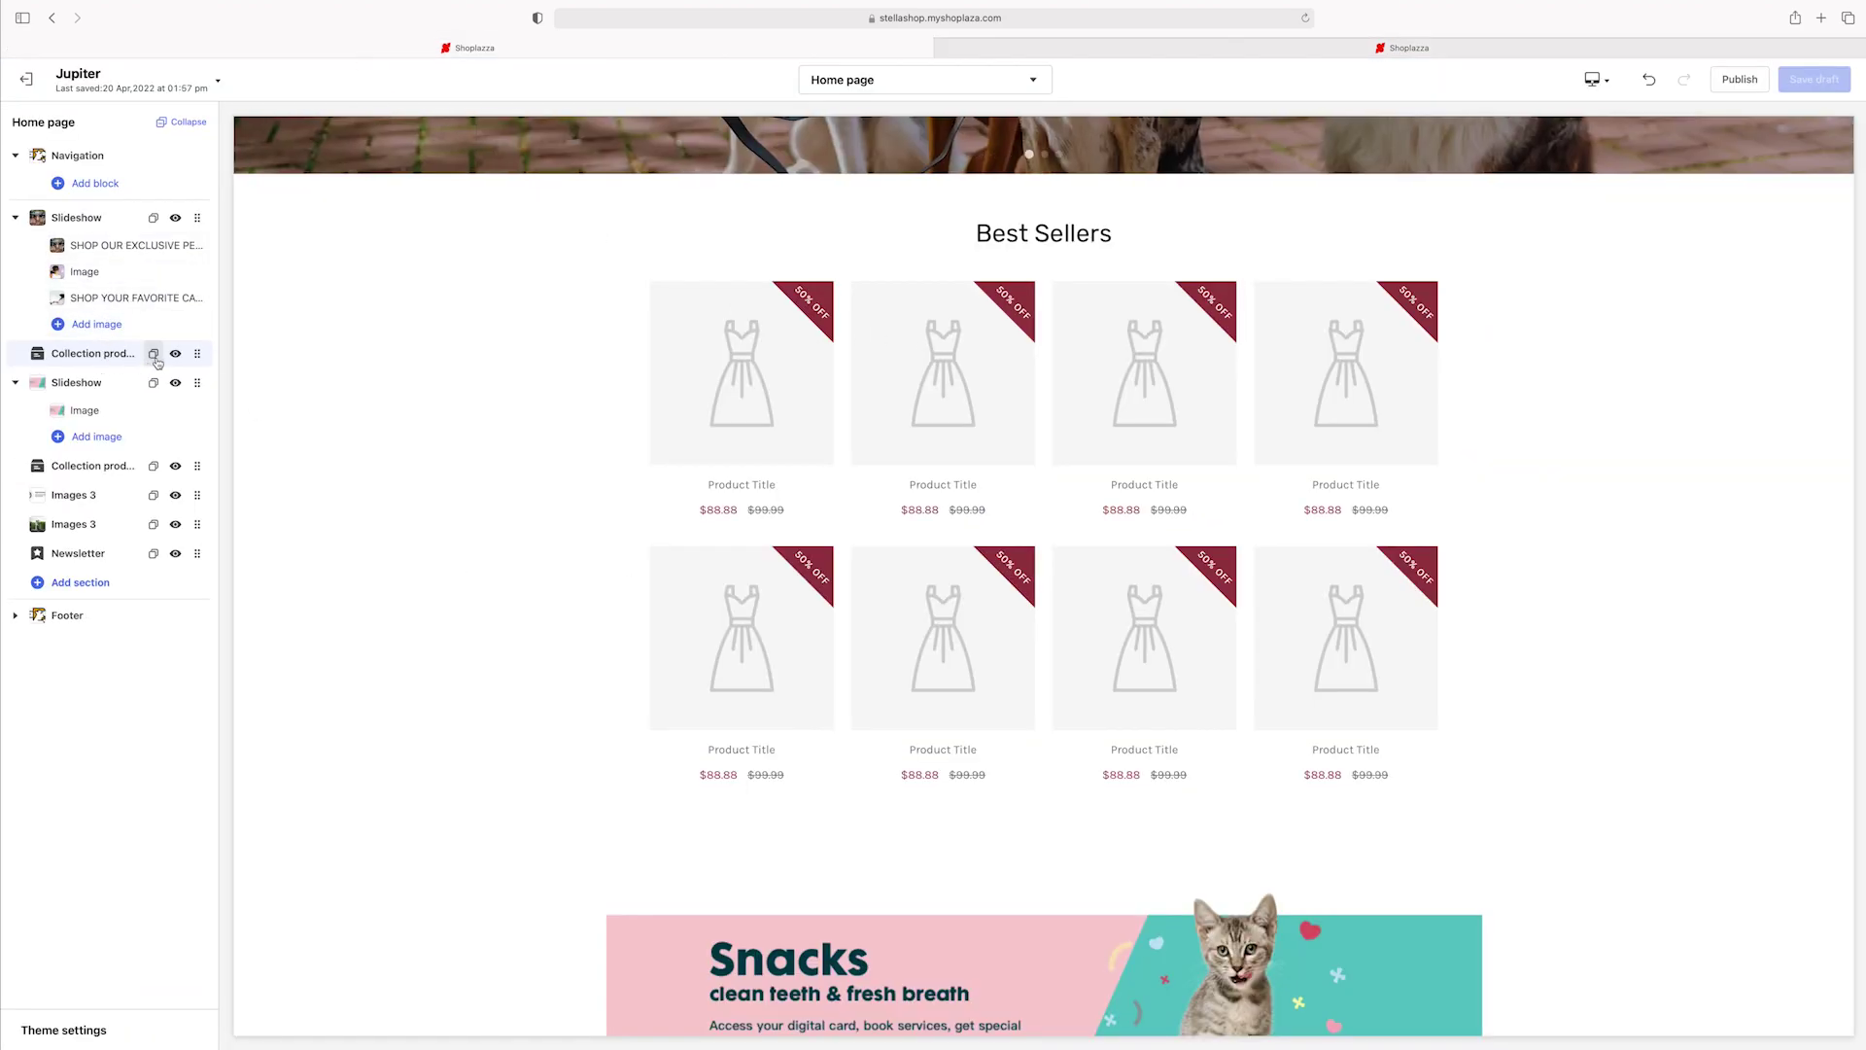
# - Feature the Pet stuff collection in the Best Sellers collection products section
pyautogui.click(93, 354)
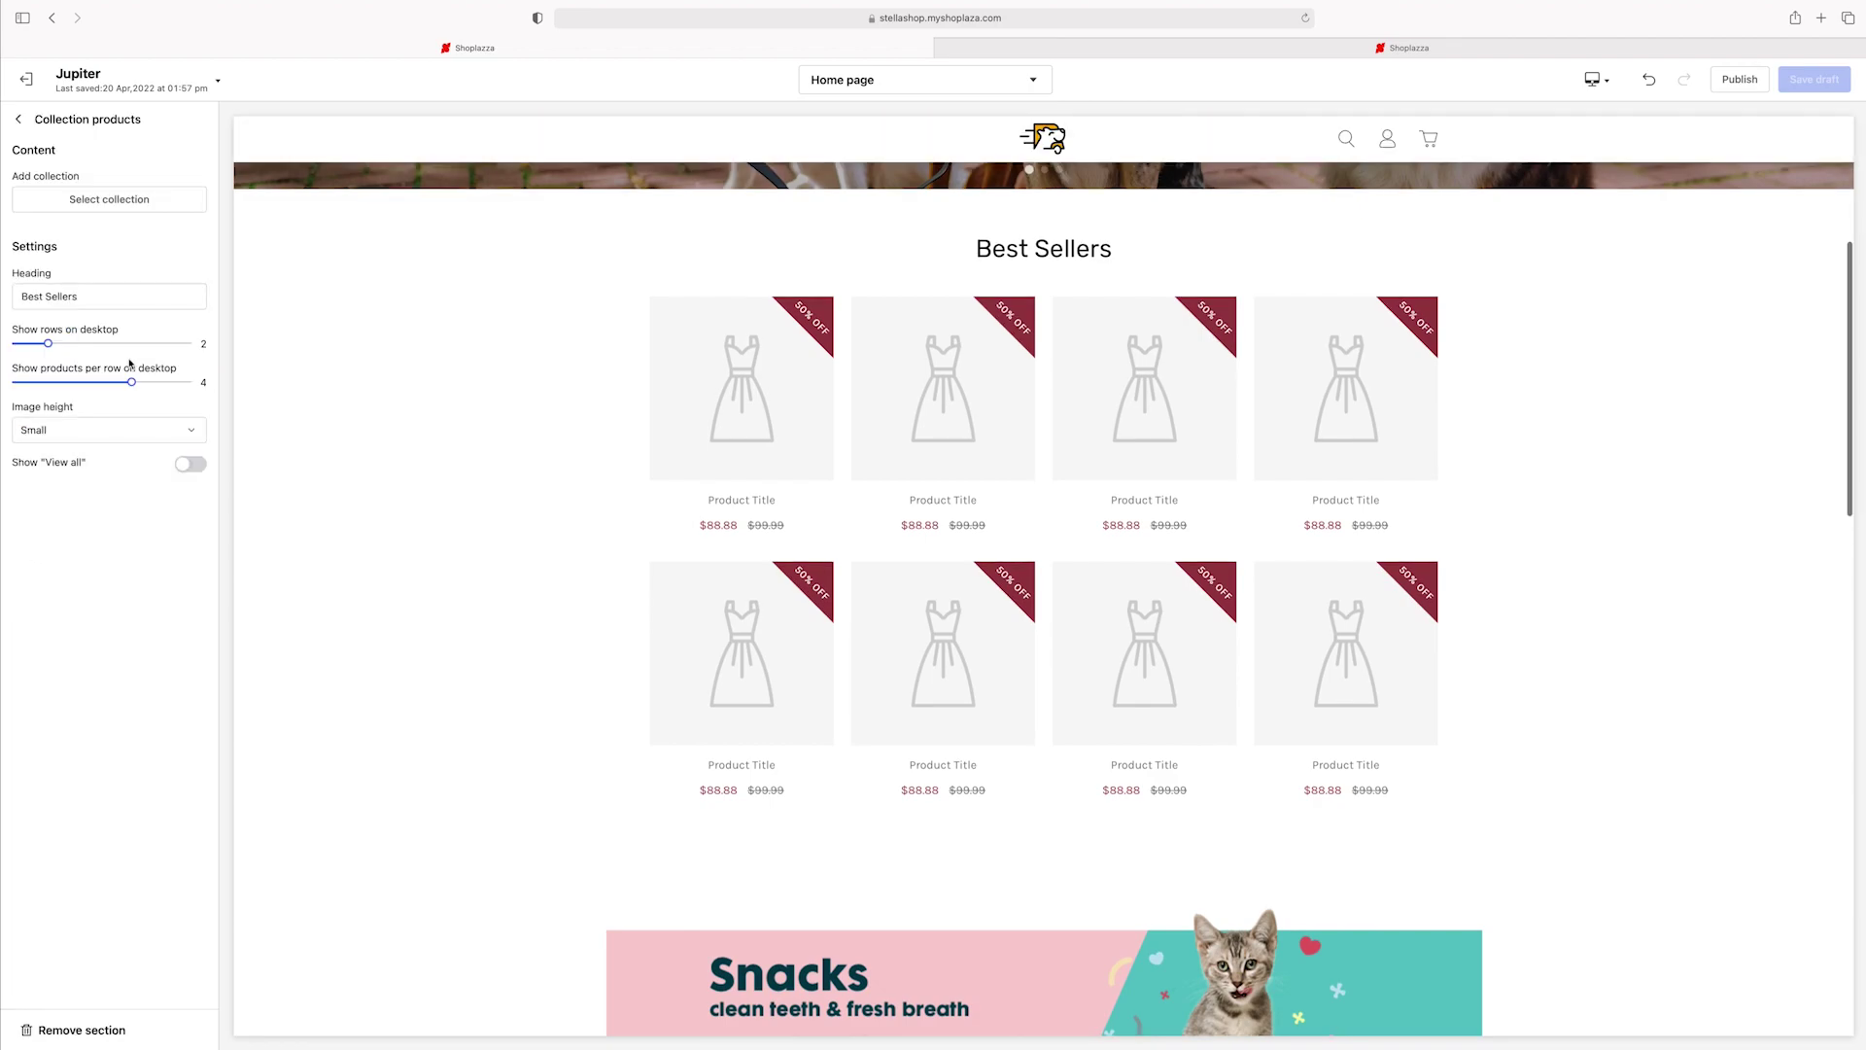
pyautogui.click(101, 198)
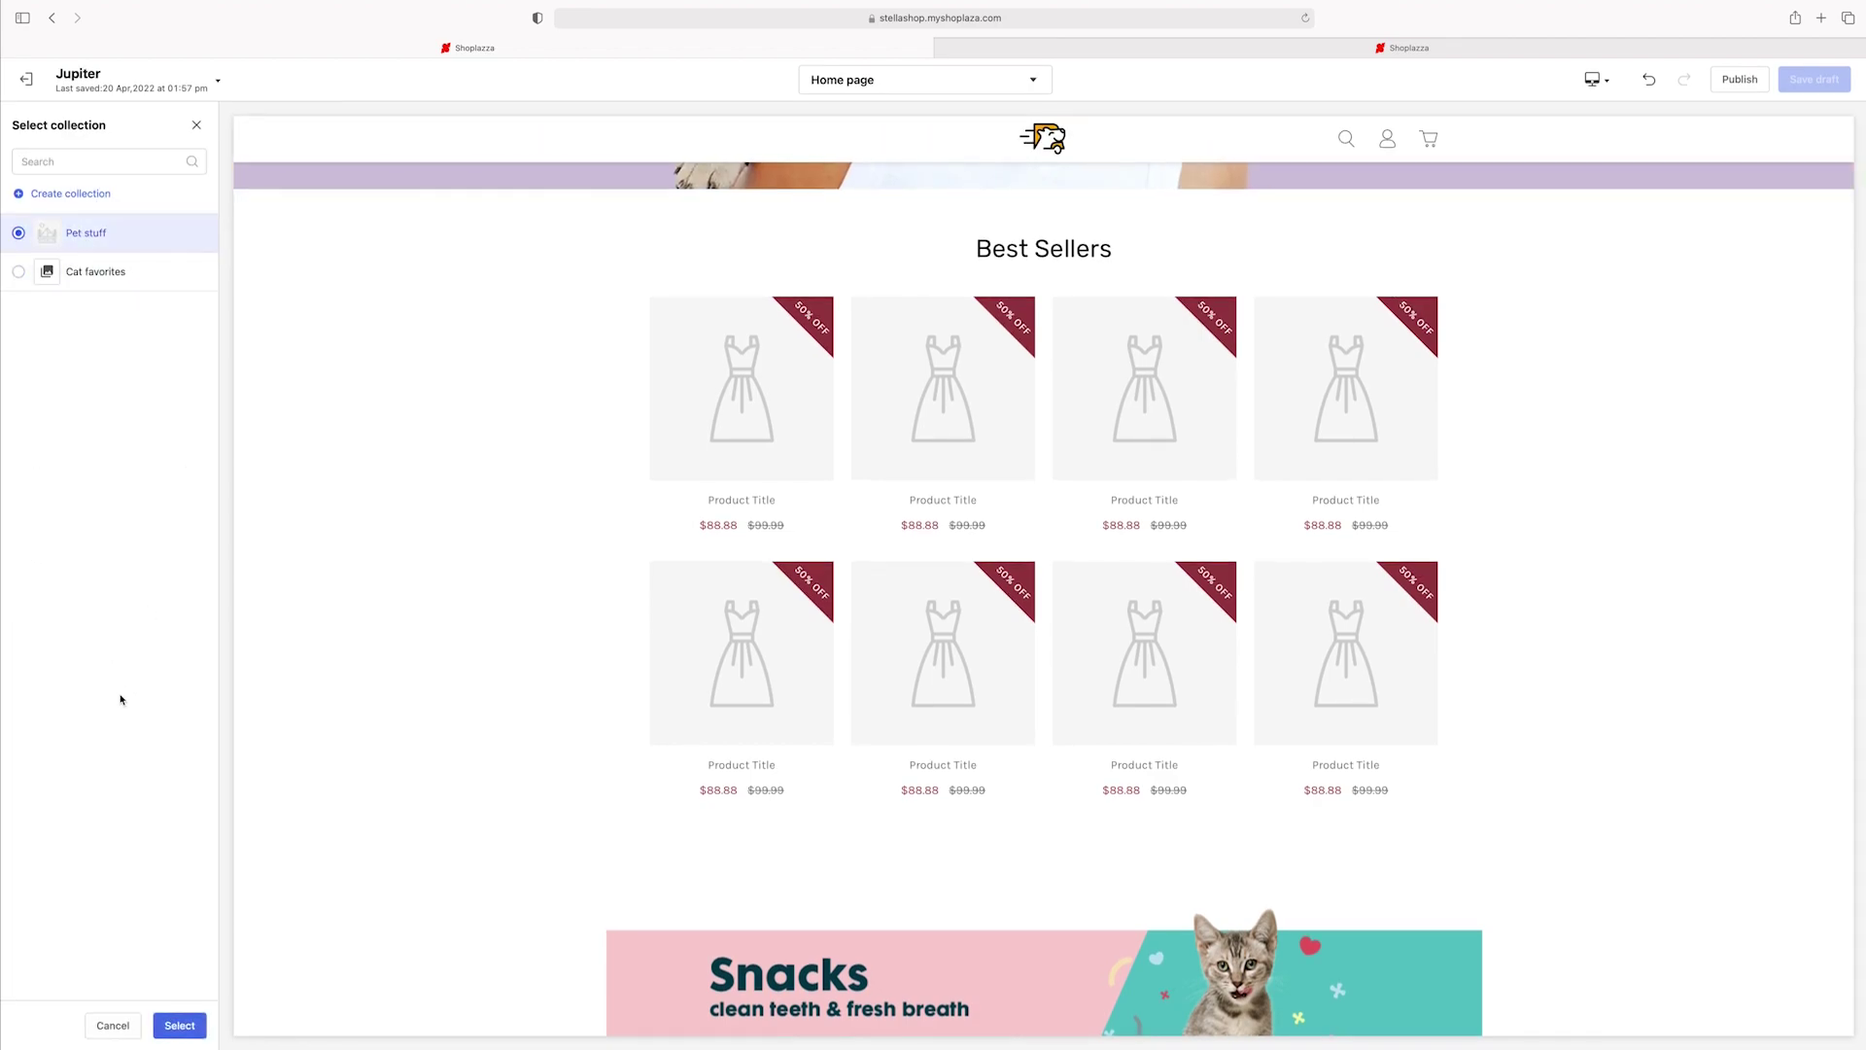
pyautogui.click(178, 1024)
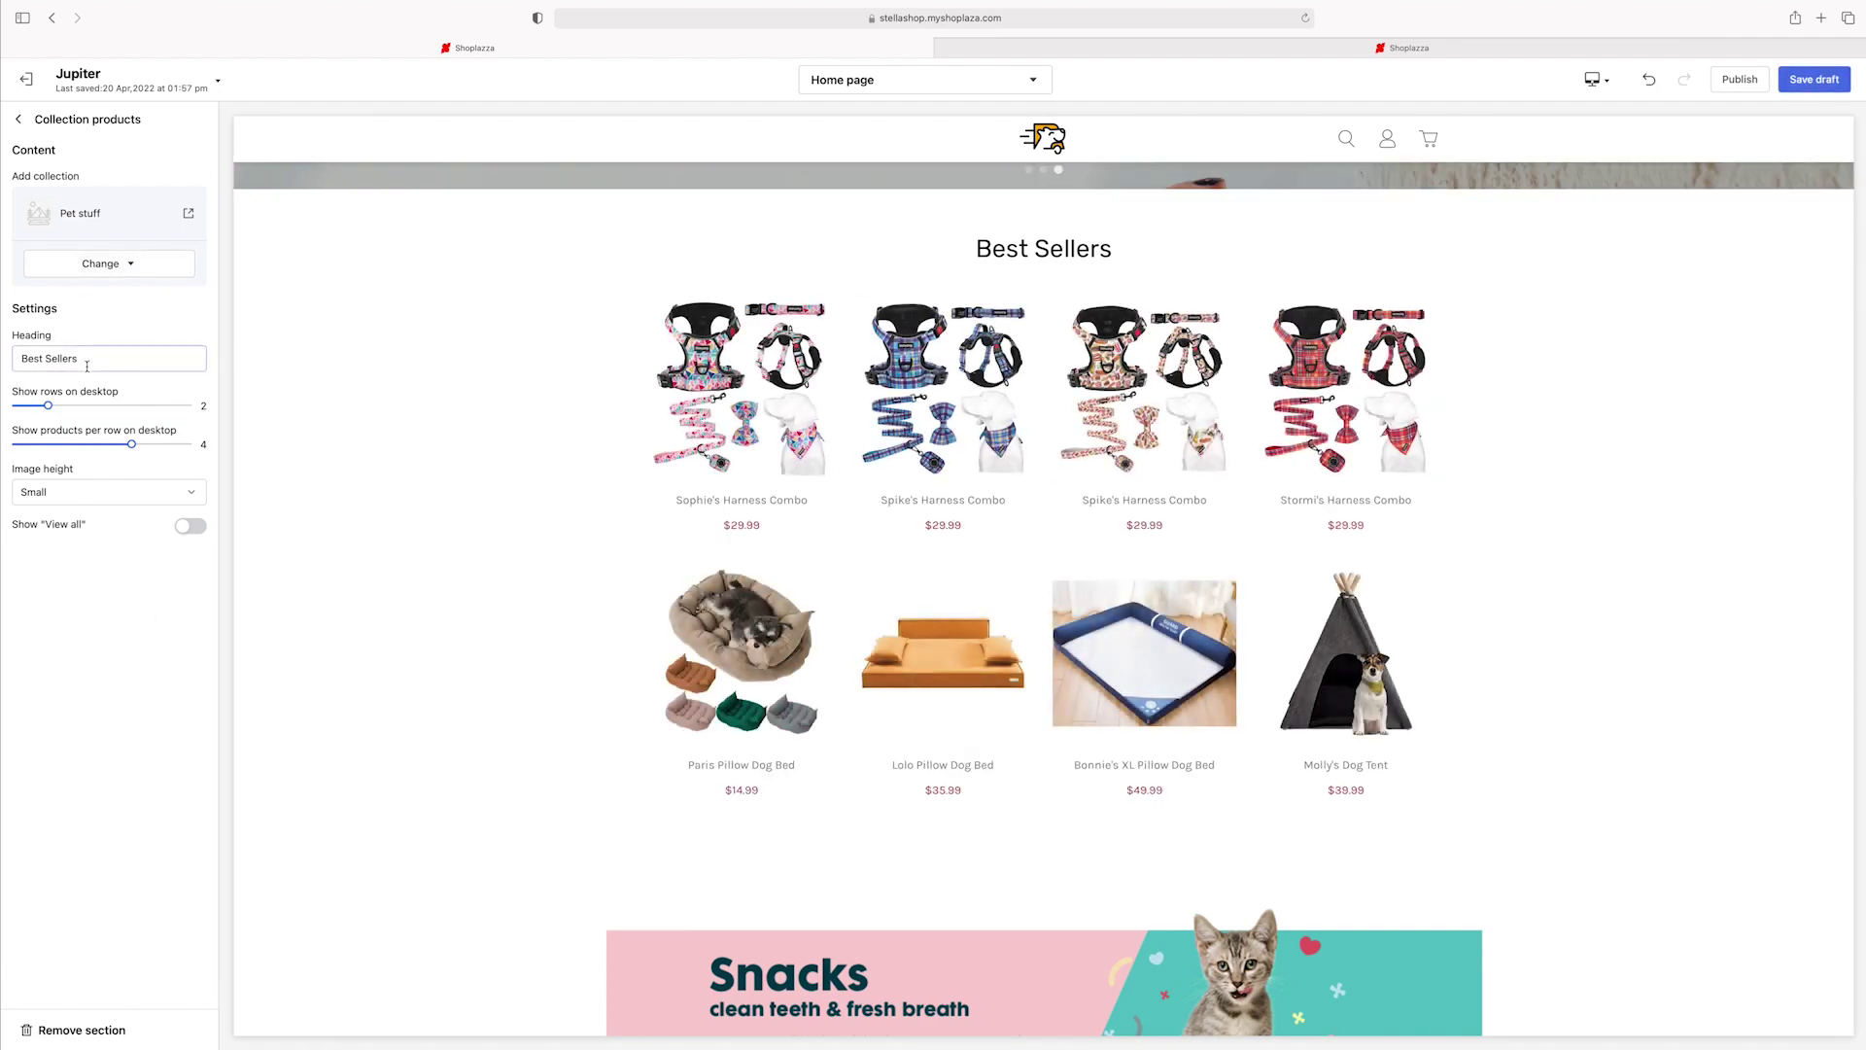
# - Change the section heading to 'Dog's Top Choices' and check it in the preview
pyautogui.click(24, 361)
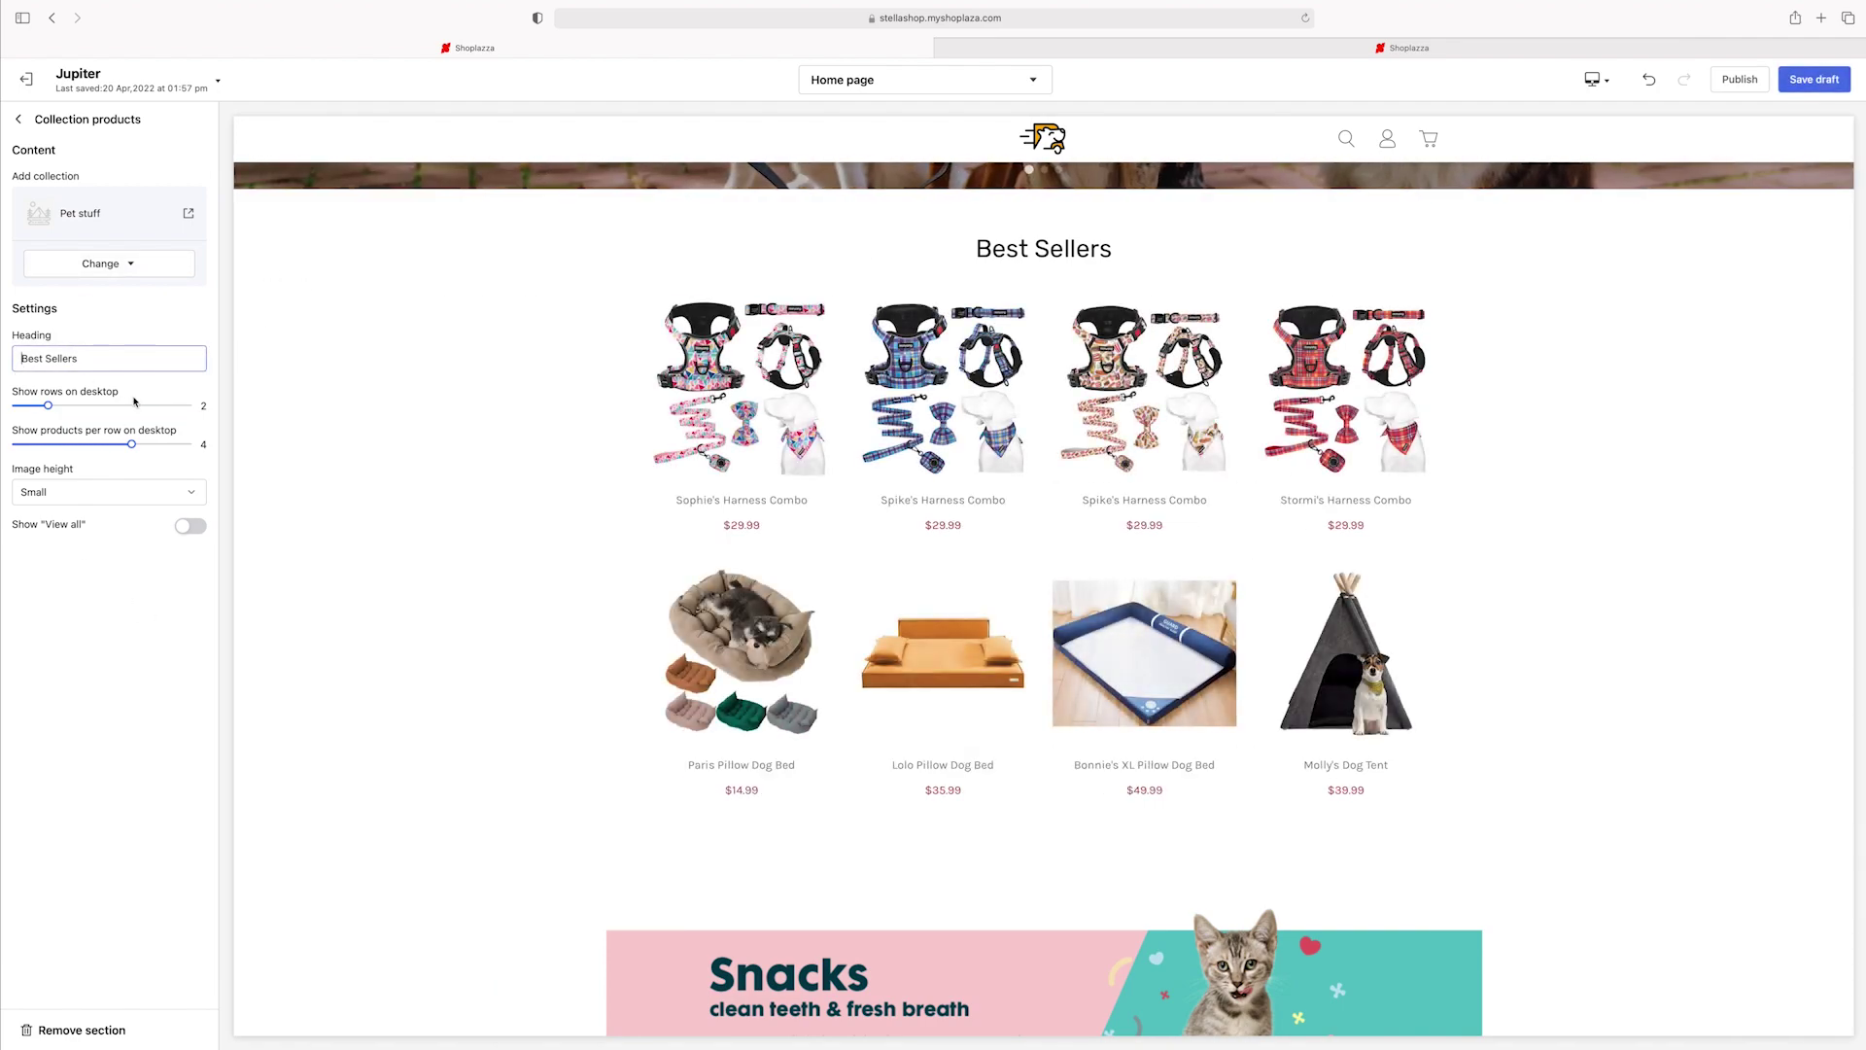
pyautogui.write('Dog')
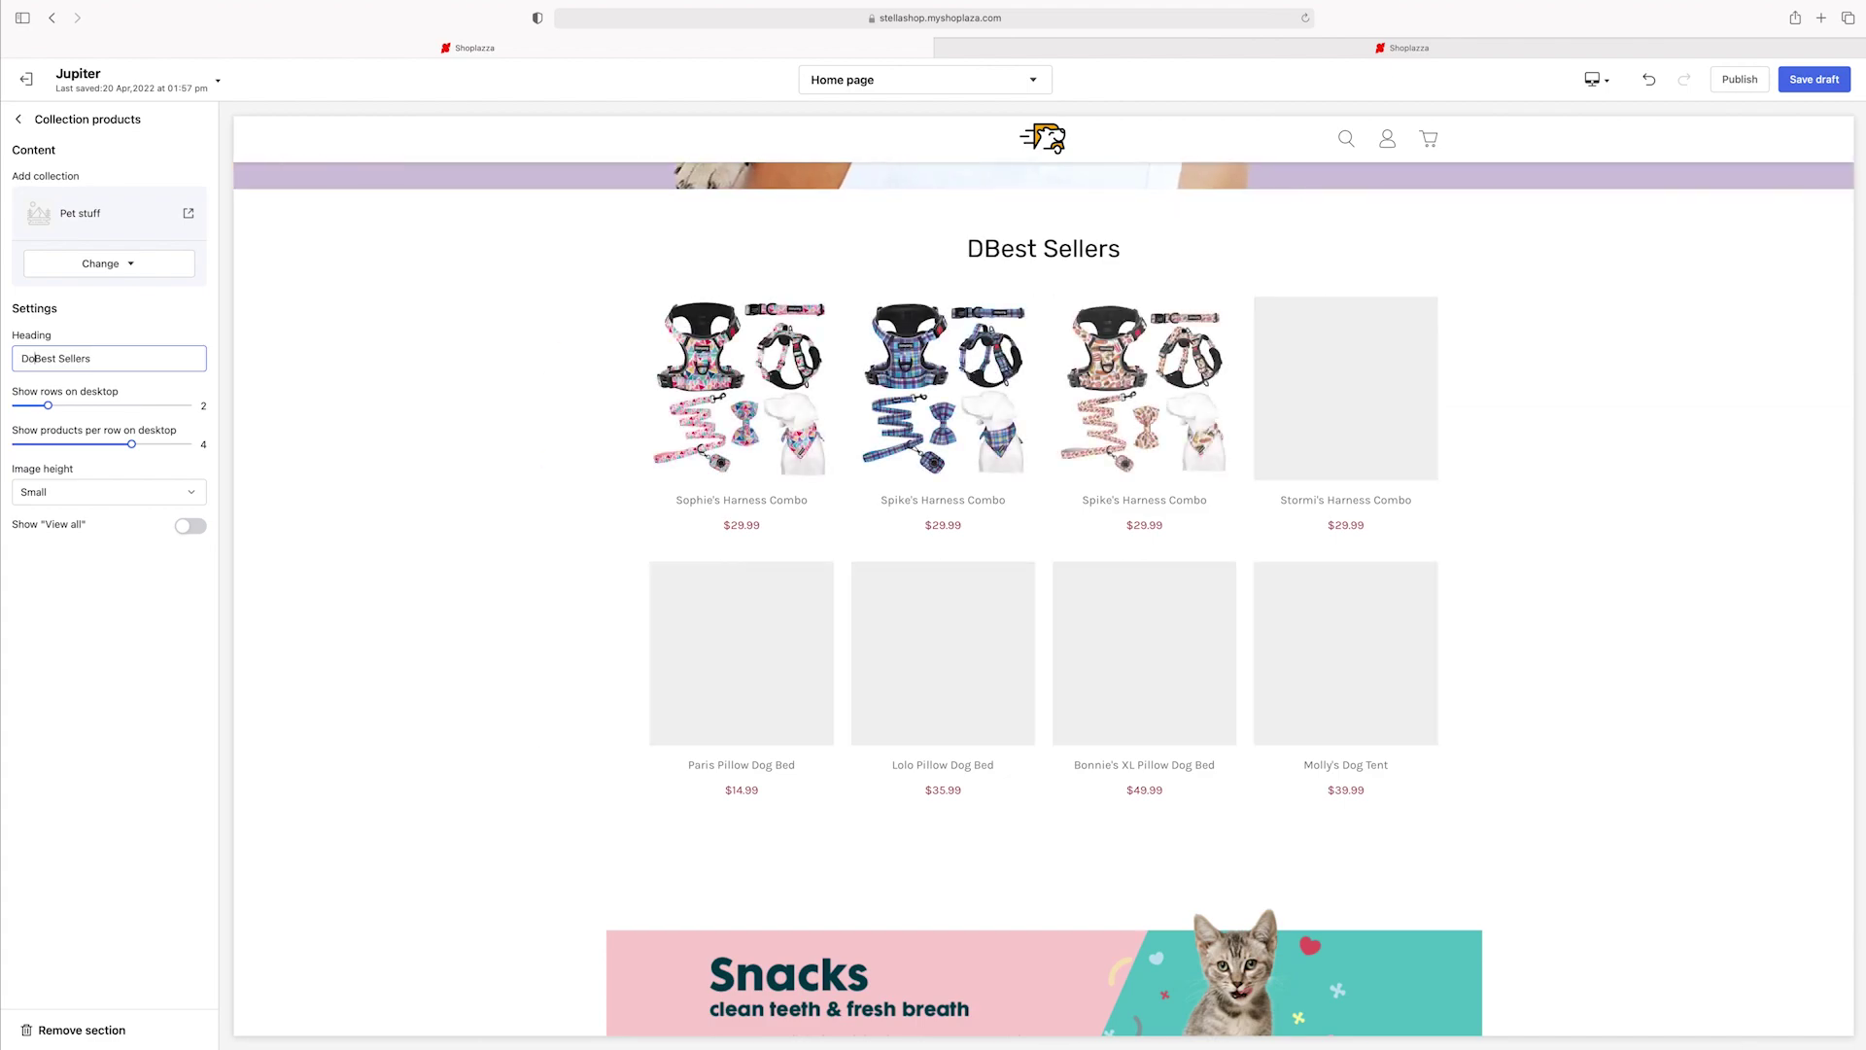
pyautogui.write("'s ")
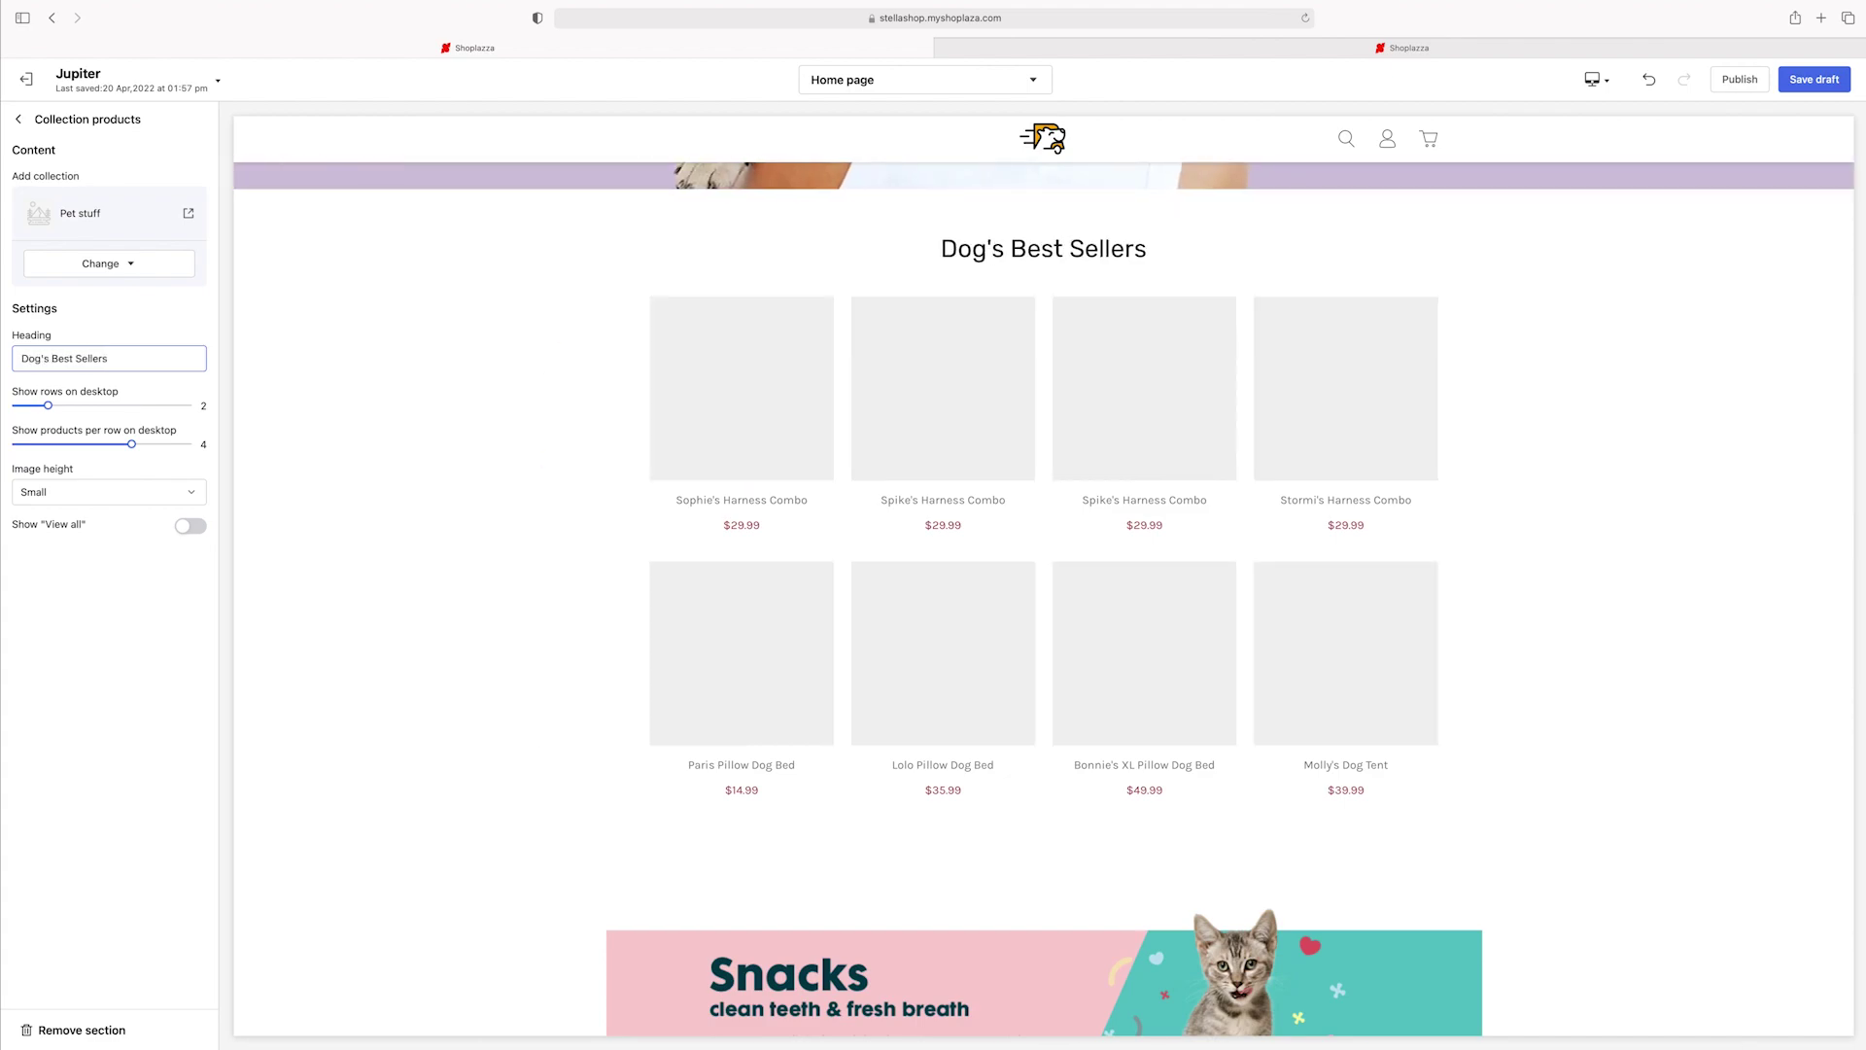
pyautogui.write('Top Choic')
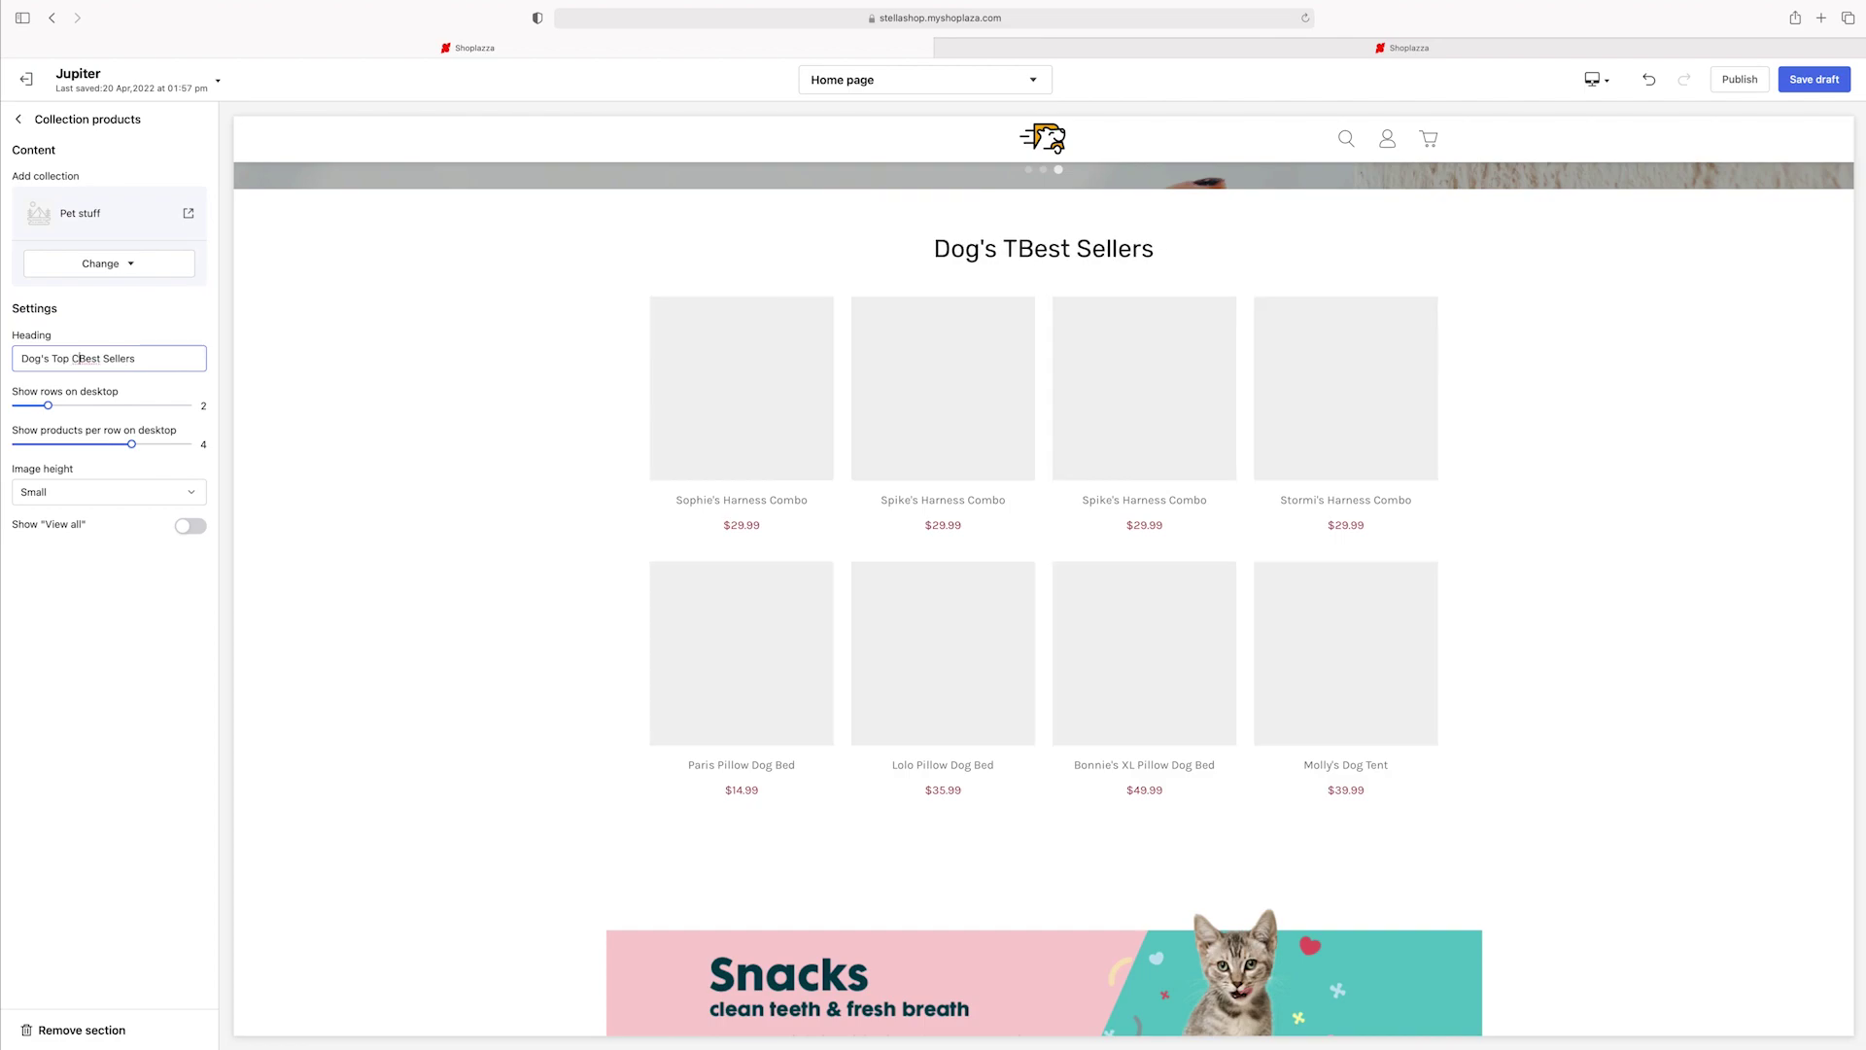
pyautogui.write('es')
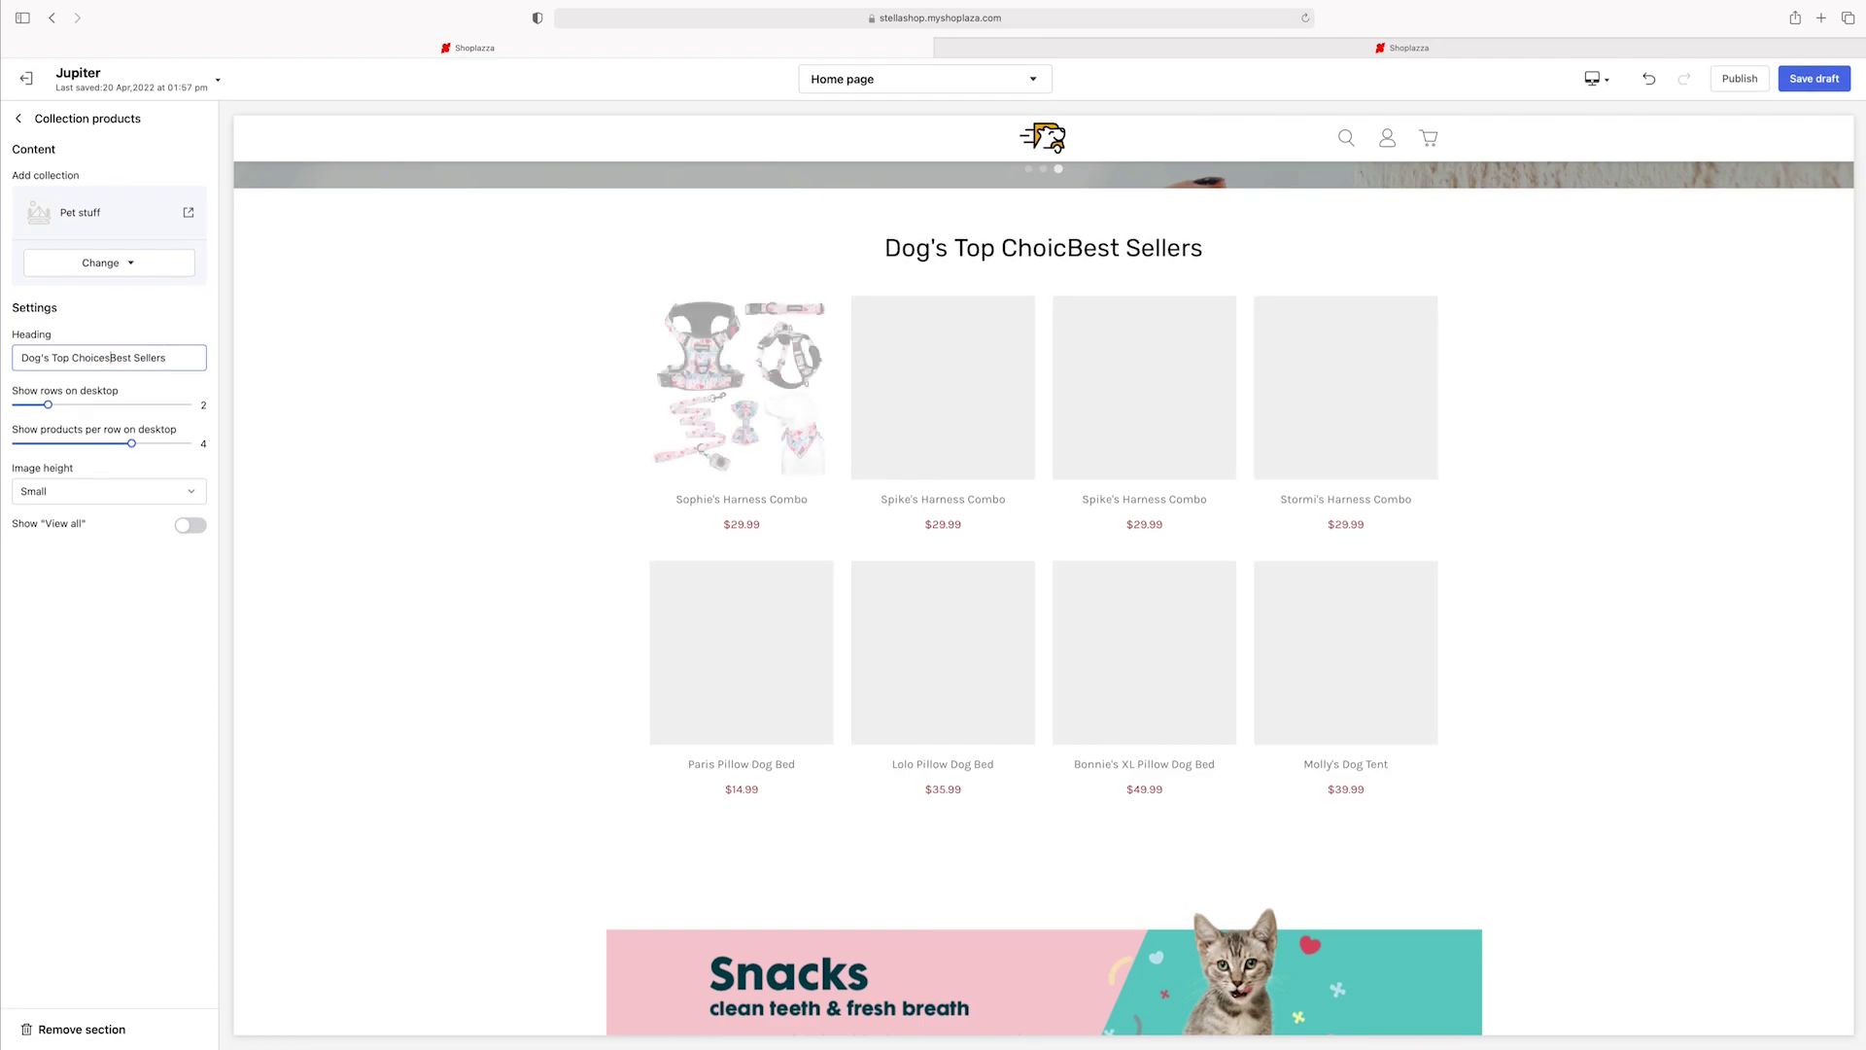
pyautogui.hotkey('shift', 'End')
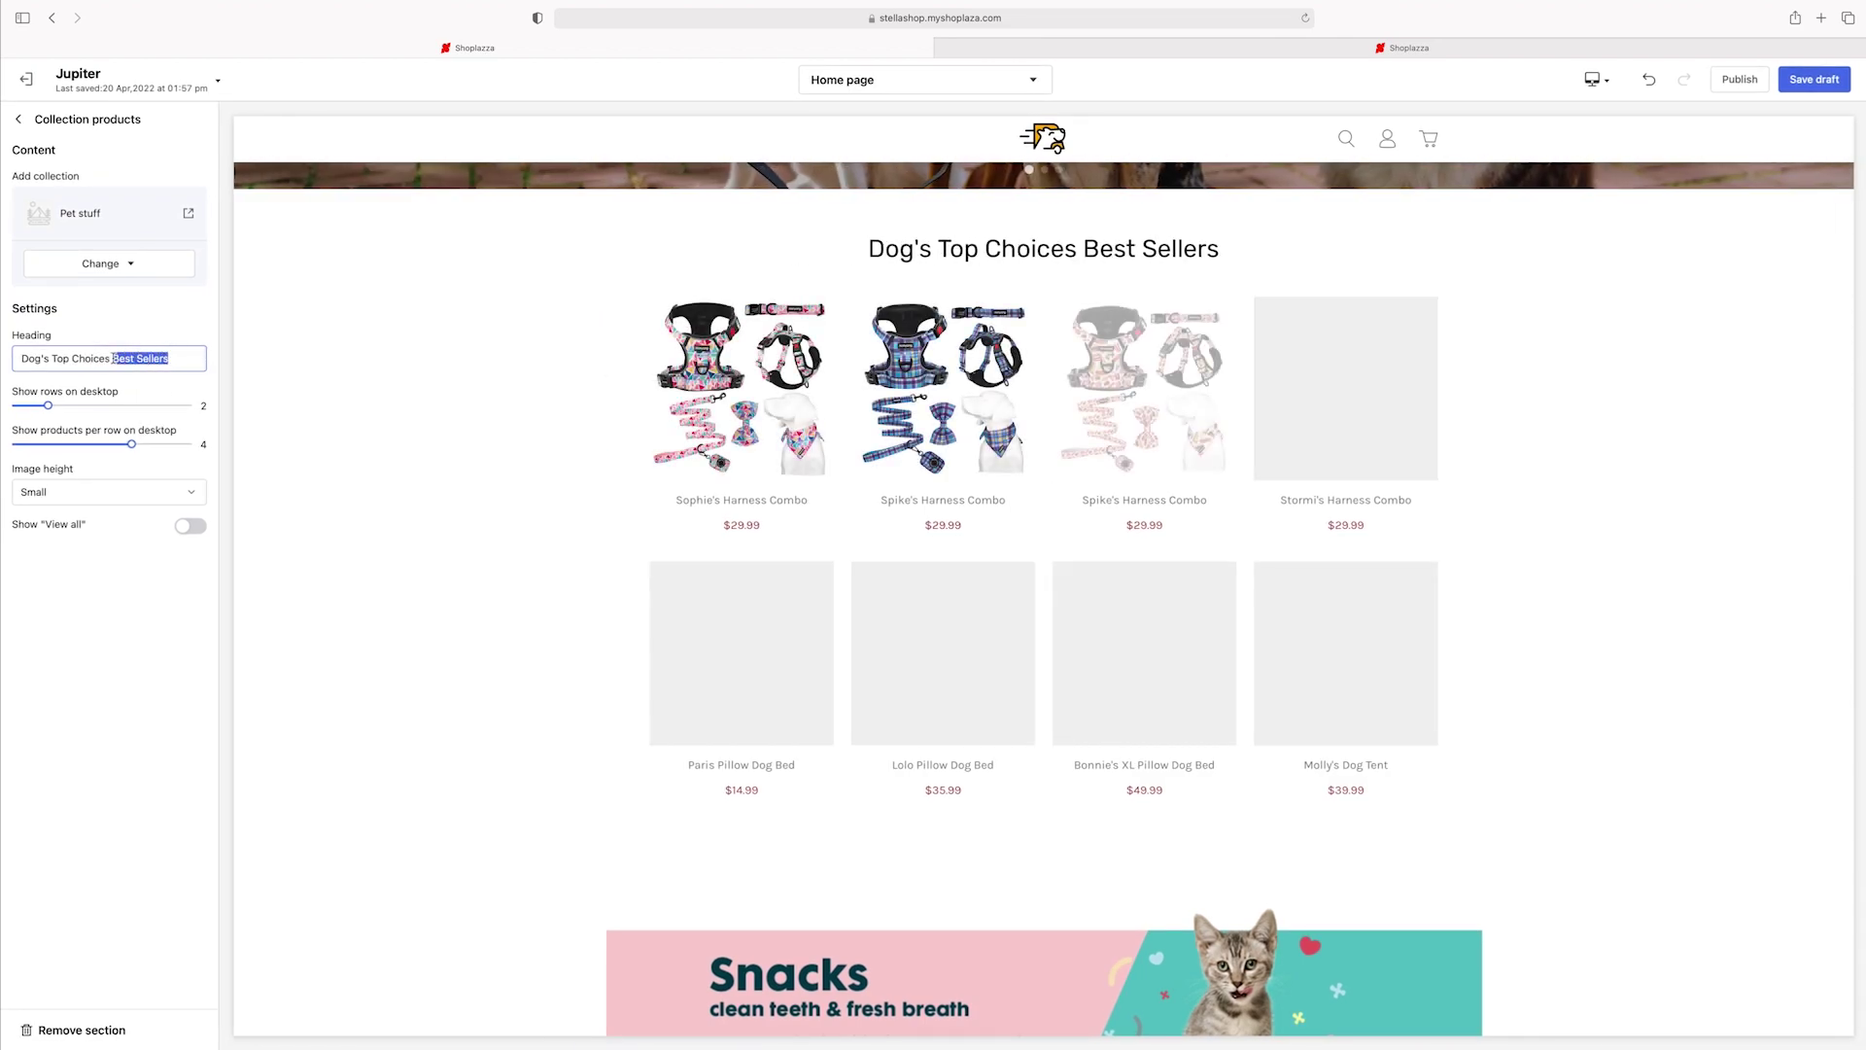
pyautogui.press('BackSpace')
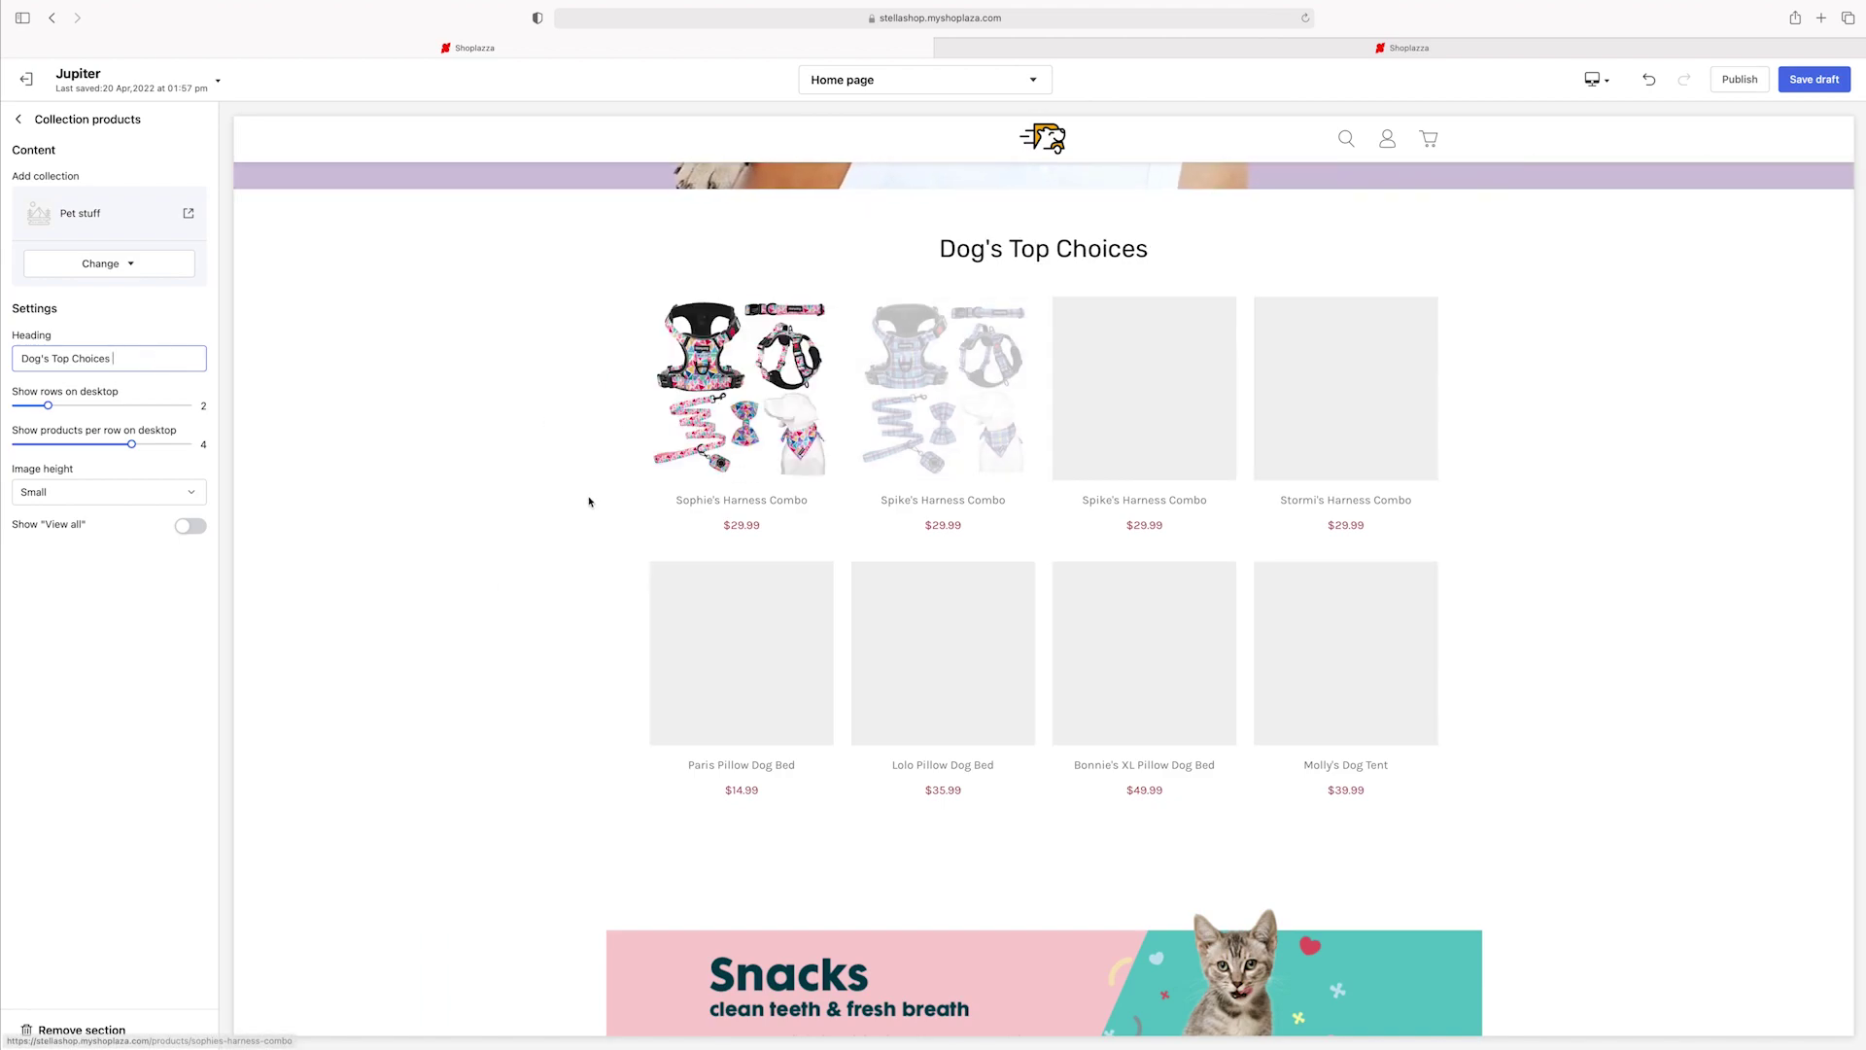
pyautogui.scroll(3, 608, 580)
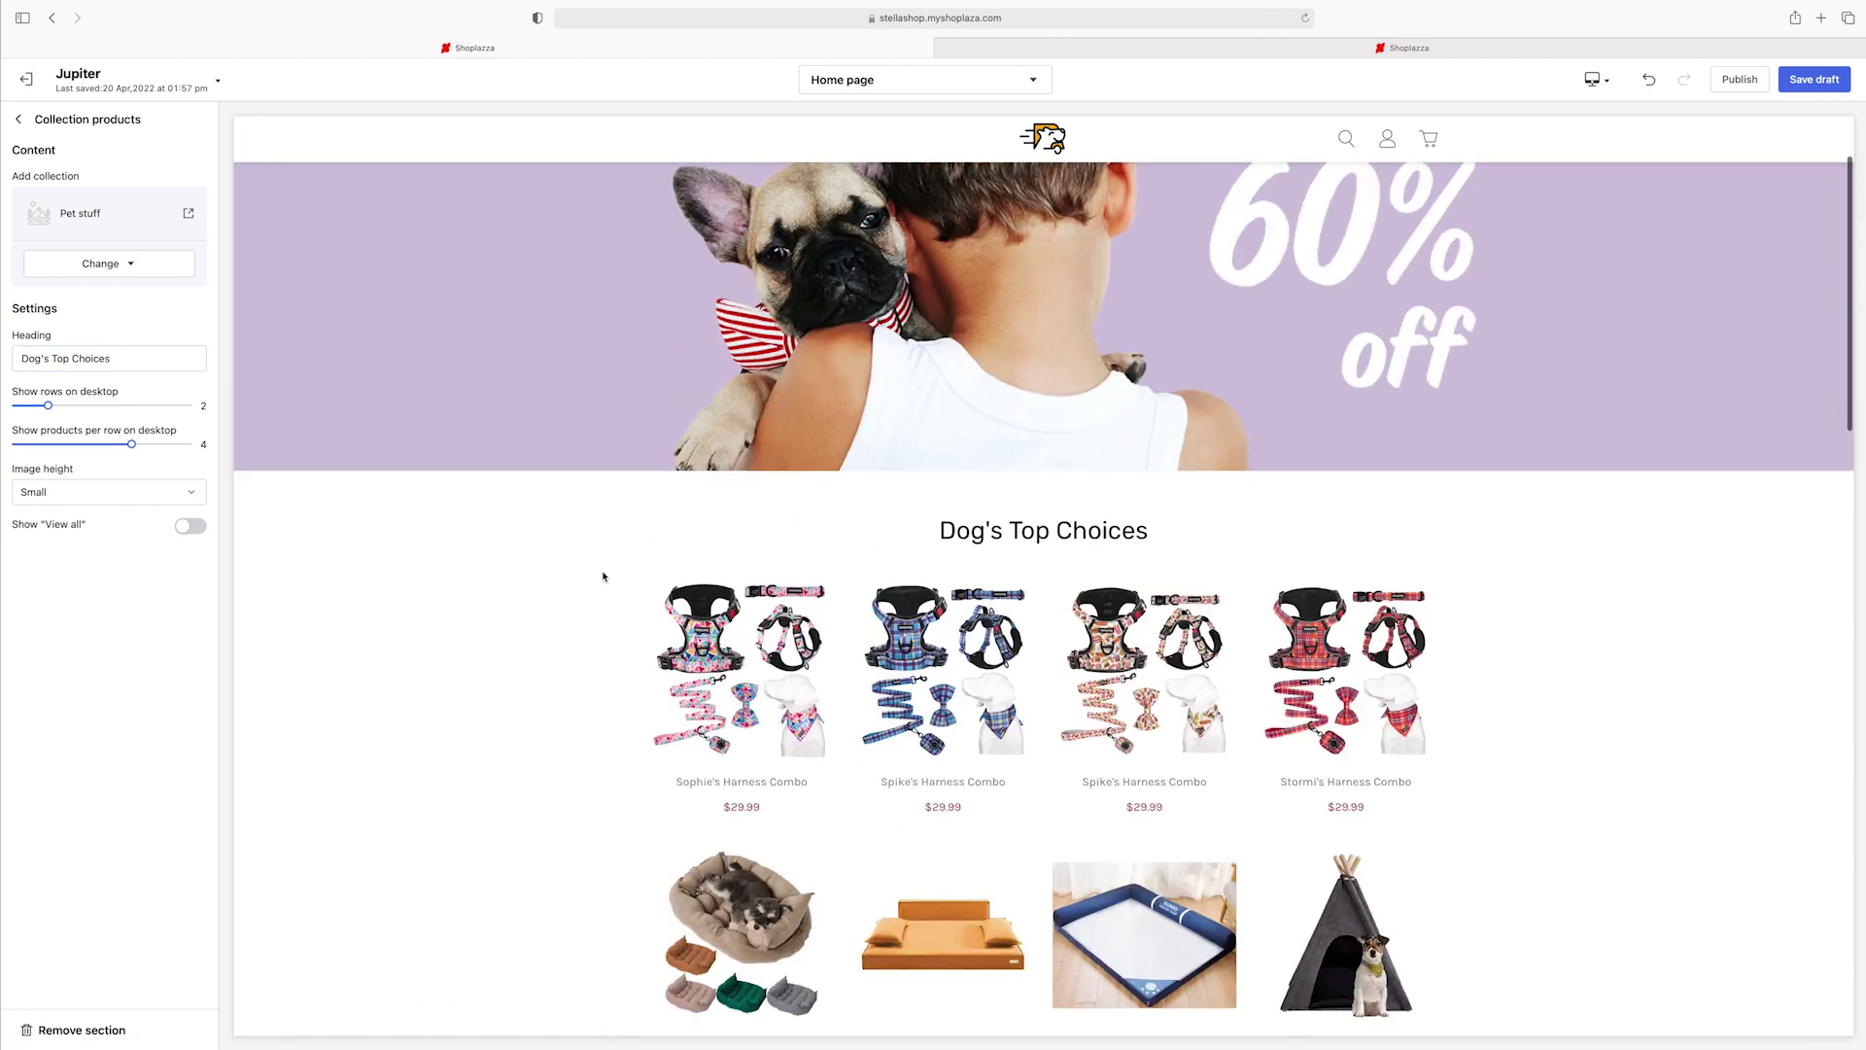
pyautogui.scroll(-1, 629, 573)
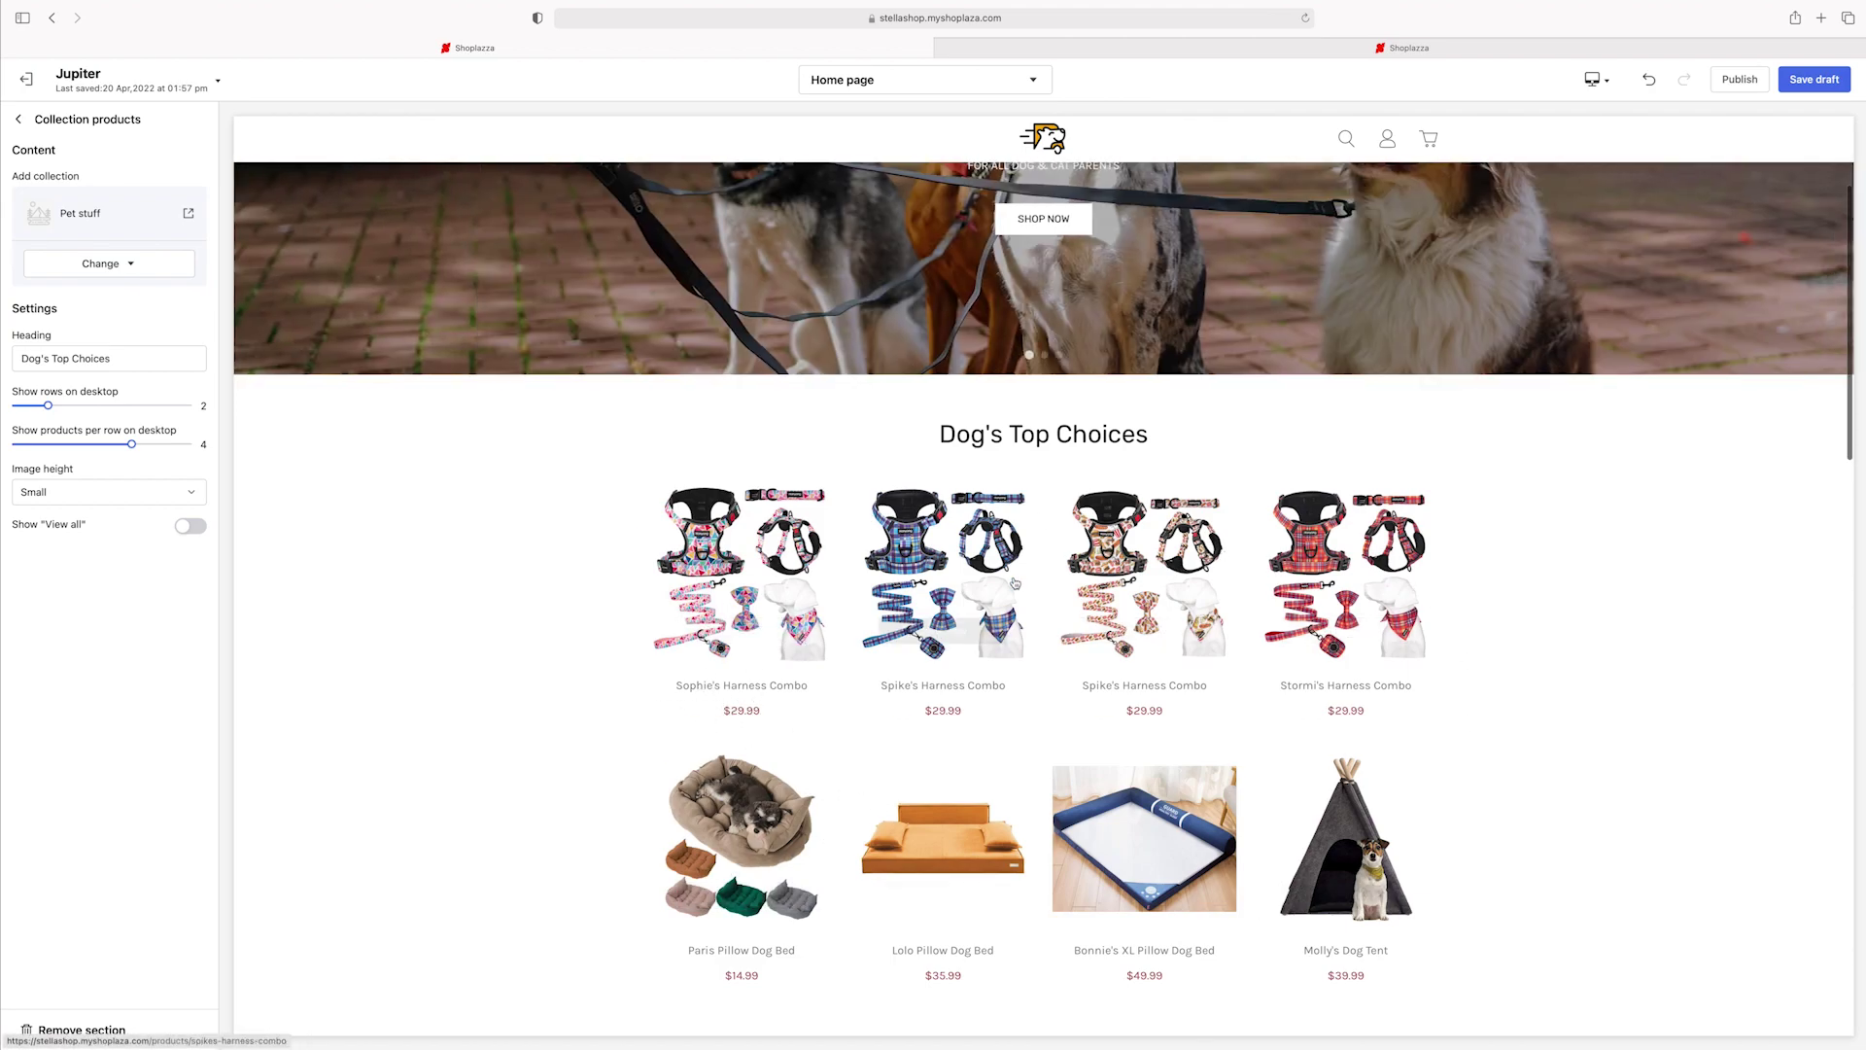
pyautogui.scroll(3, 1056, 743)
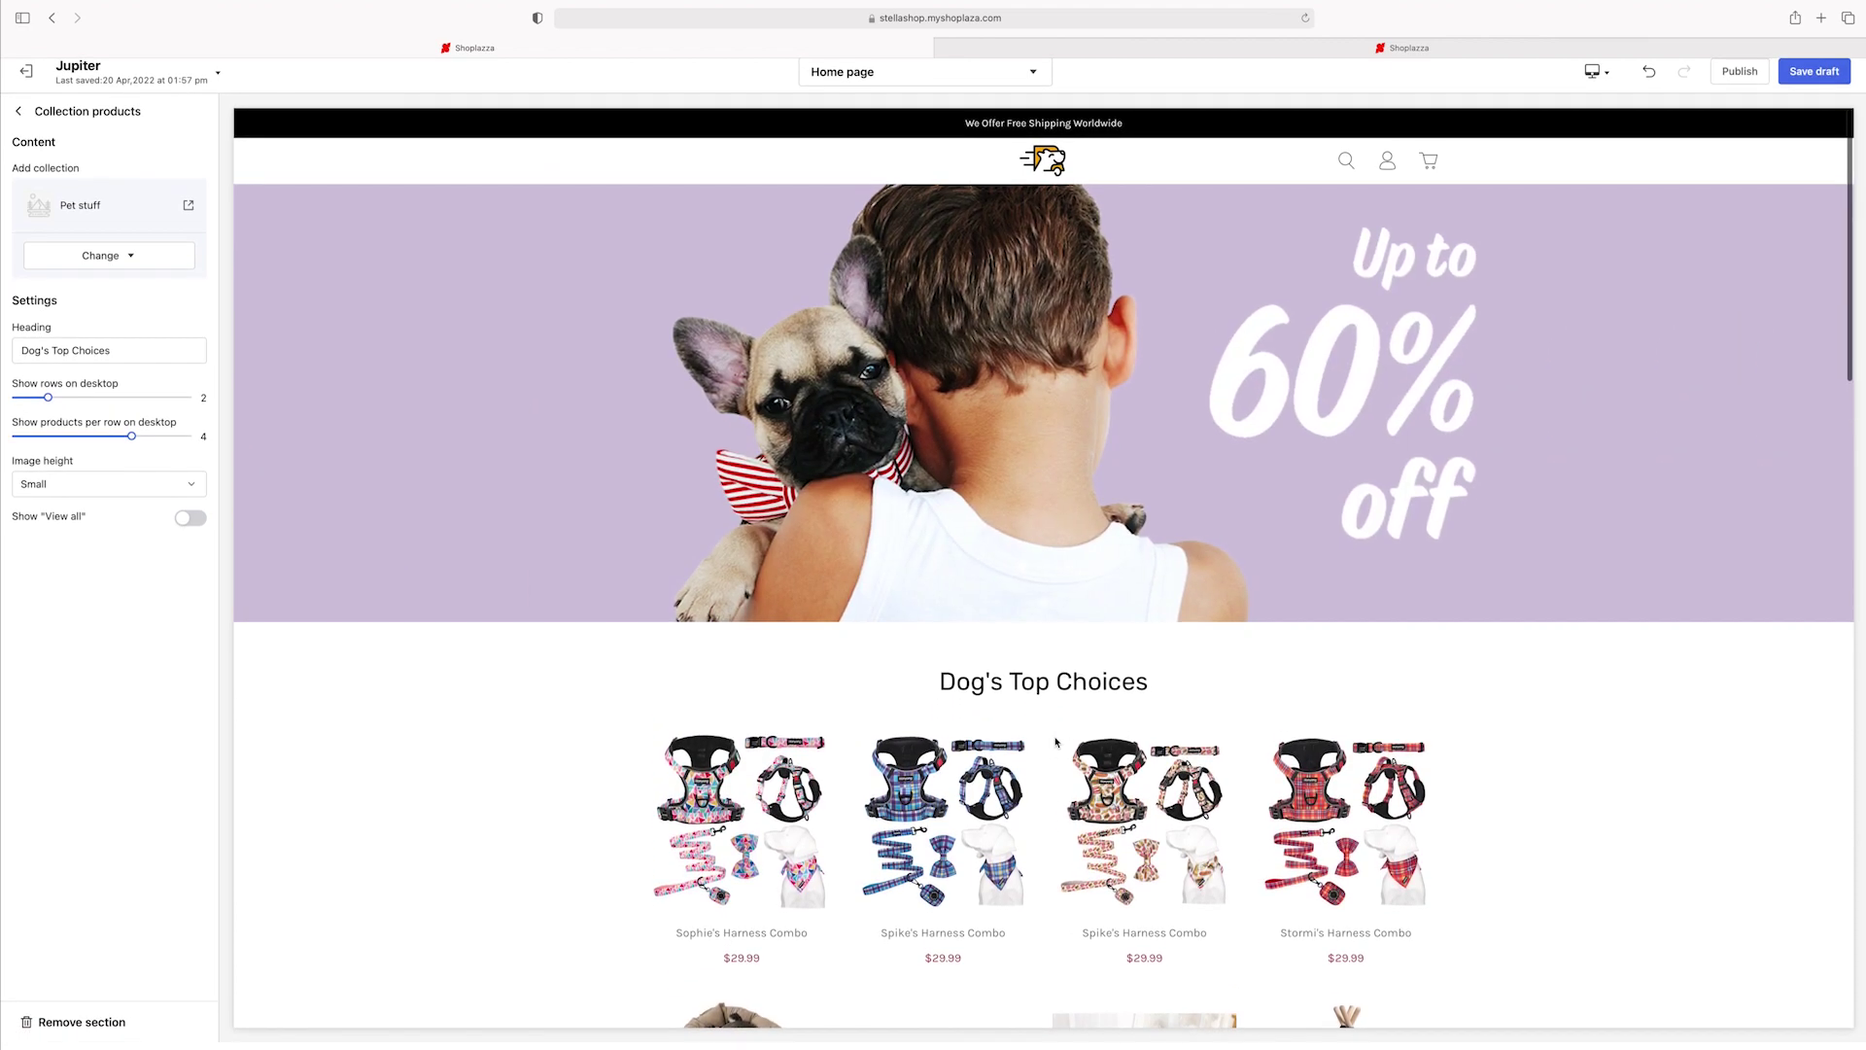
pyautogui.scroll(-2, 1055, 743)
pyautogui.scroll(-5, 1055, 743)
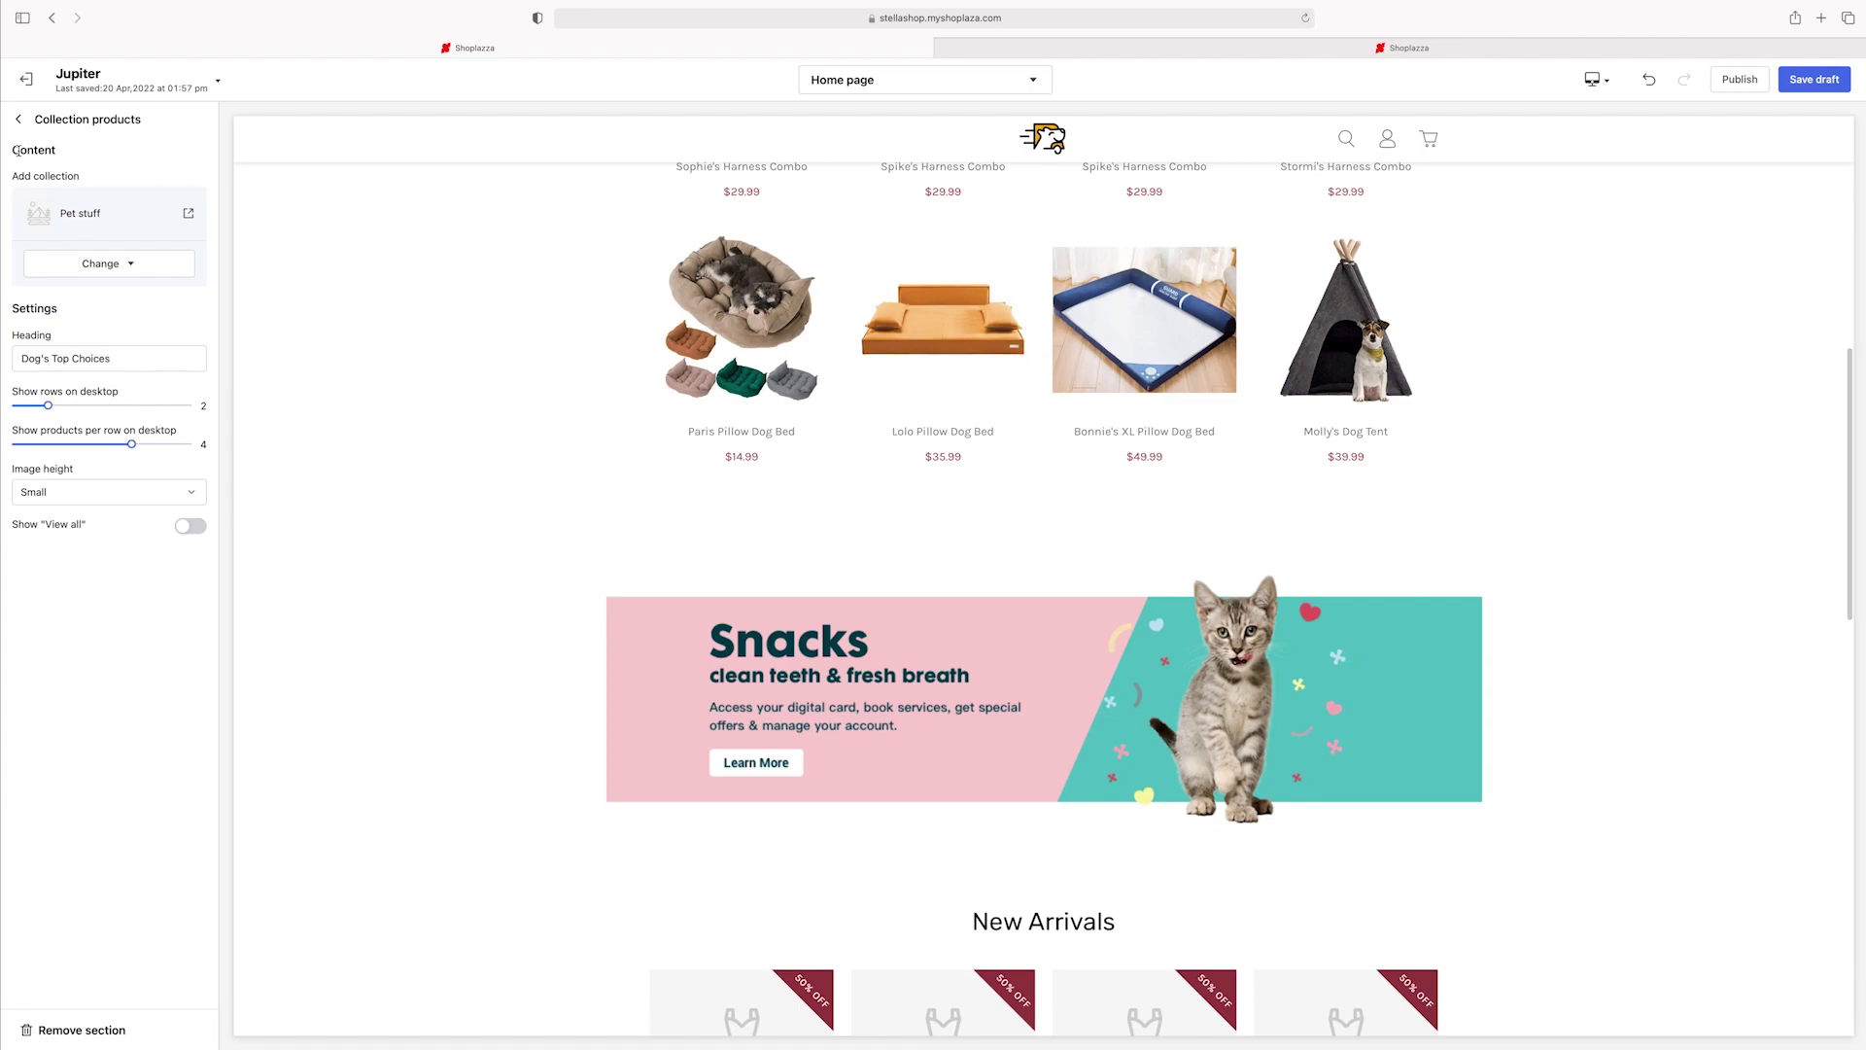
# - Open the New Arrivals collection products section's settings from the Home page section list
pyautogui.click(19, 119)
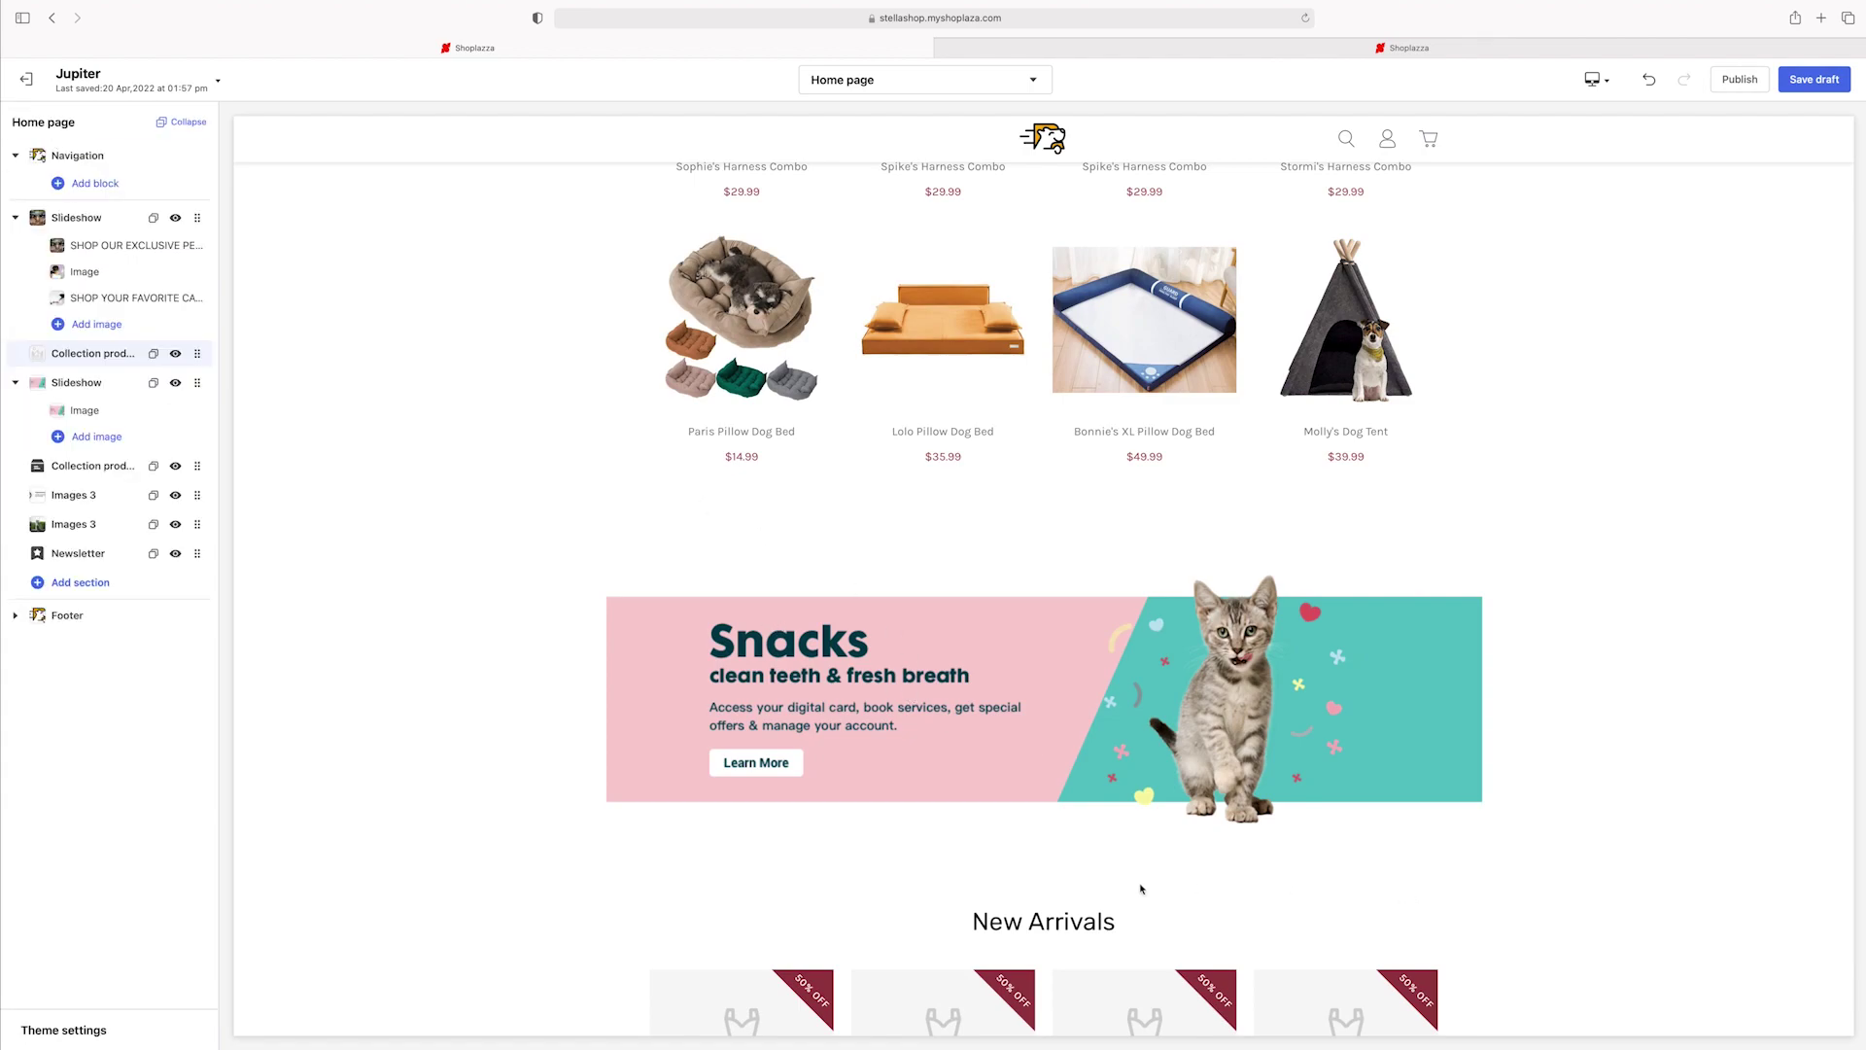
pyautogui.scroll(-1, 955, 653)
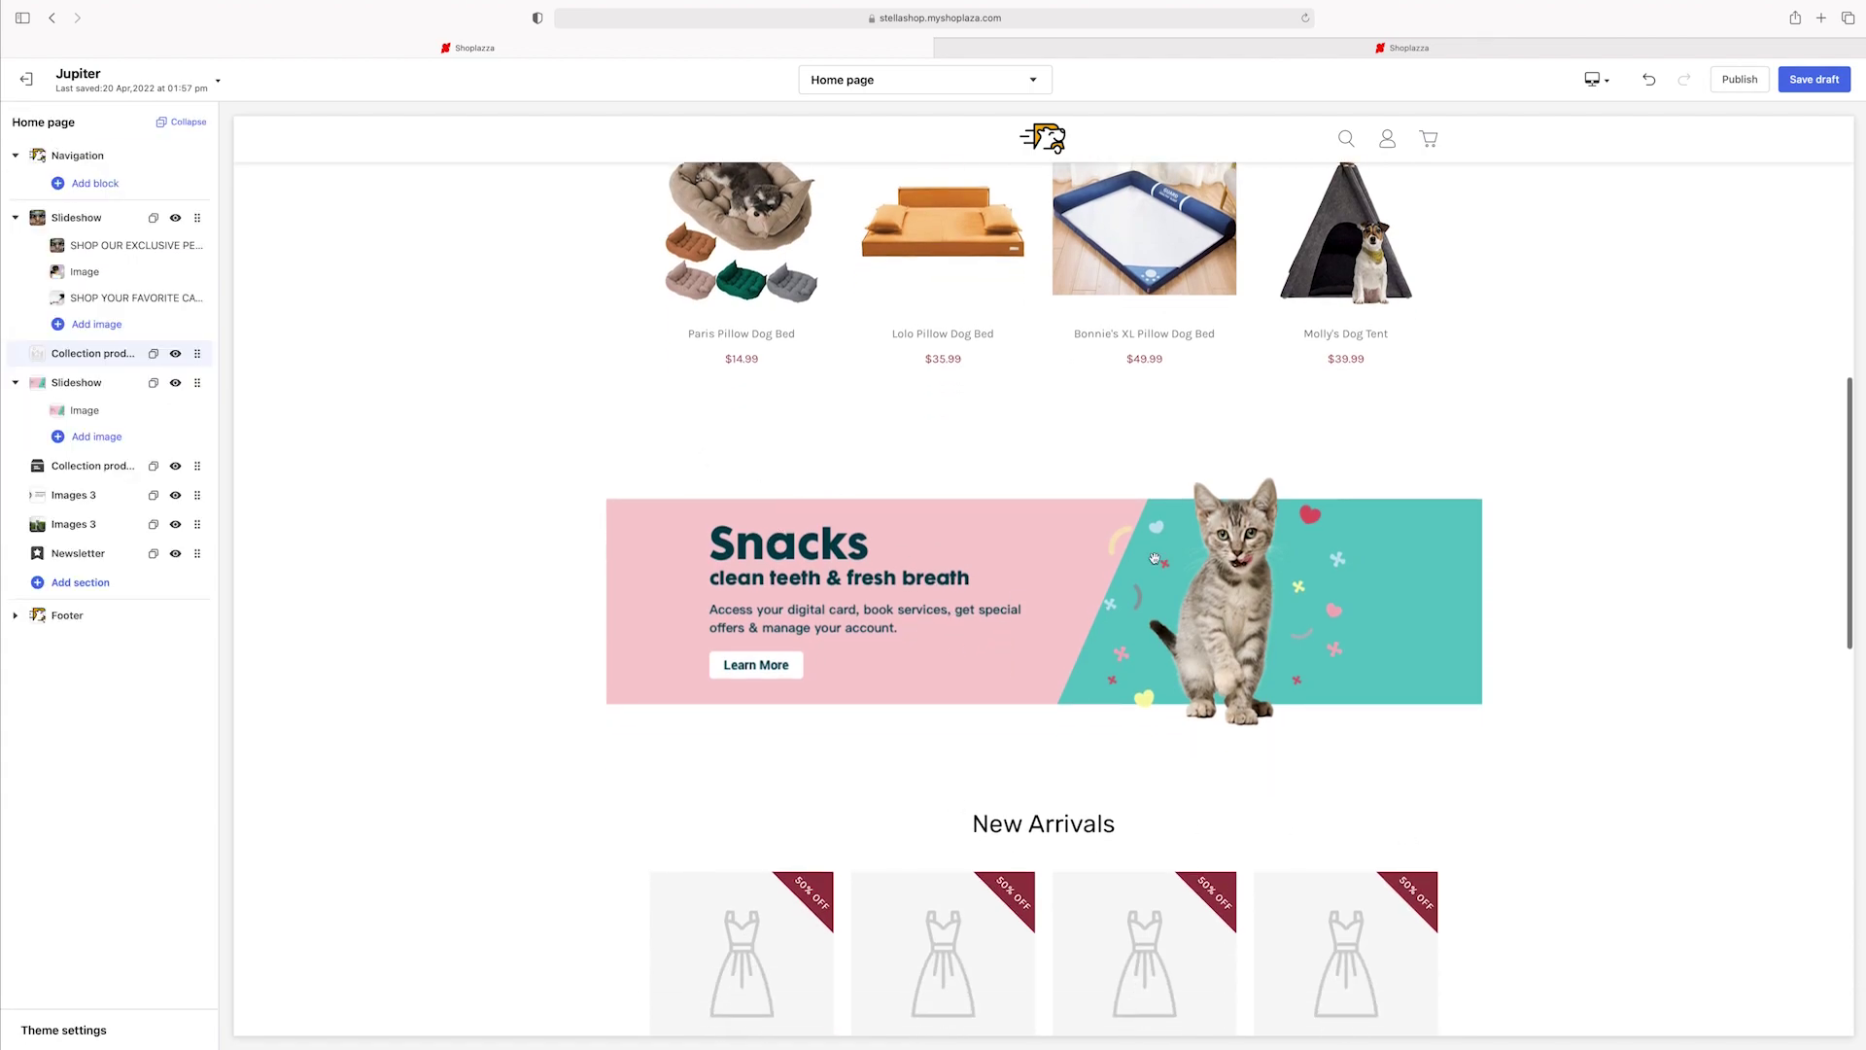
pyautogui.scroll(-5, 977, 589)
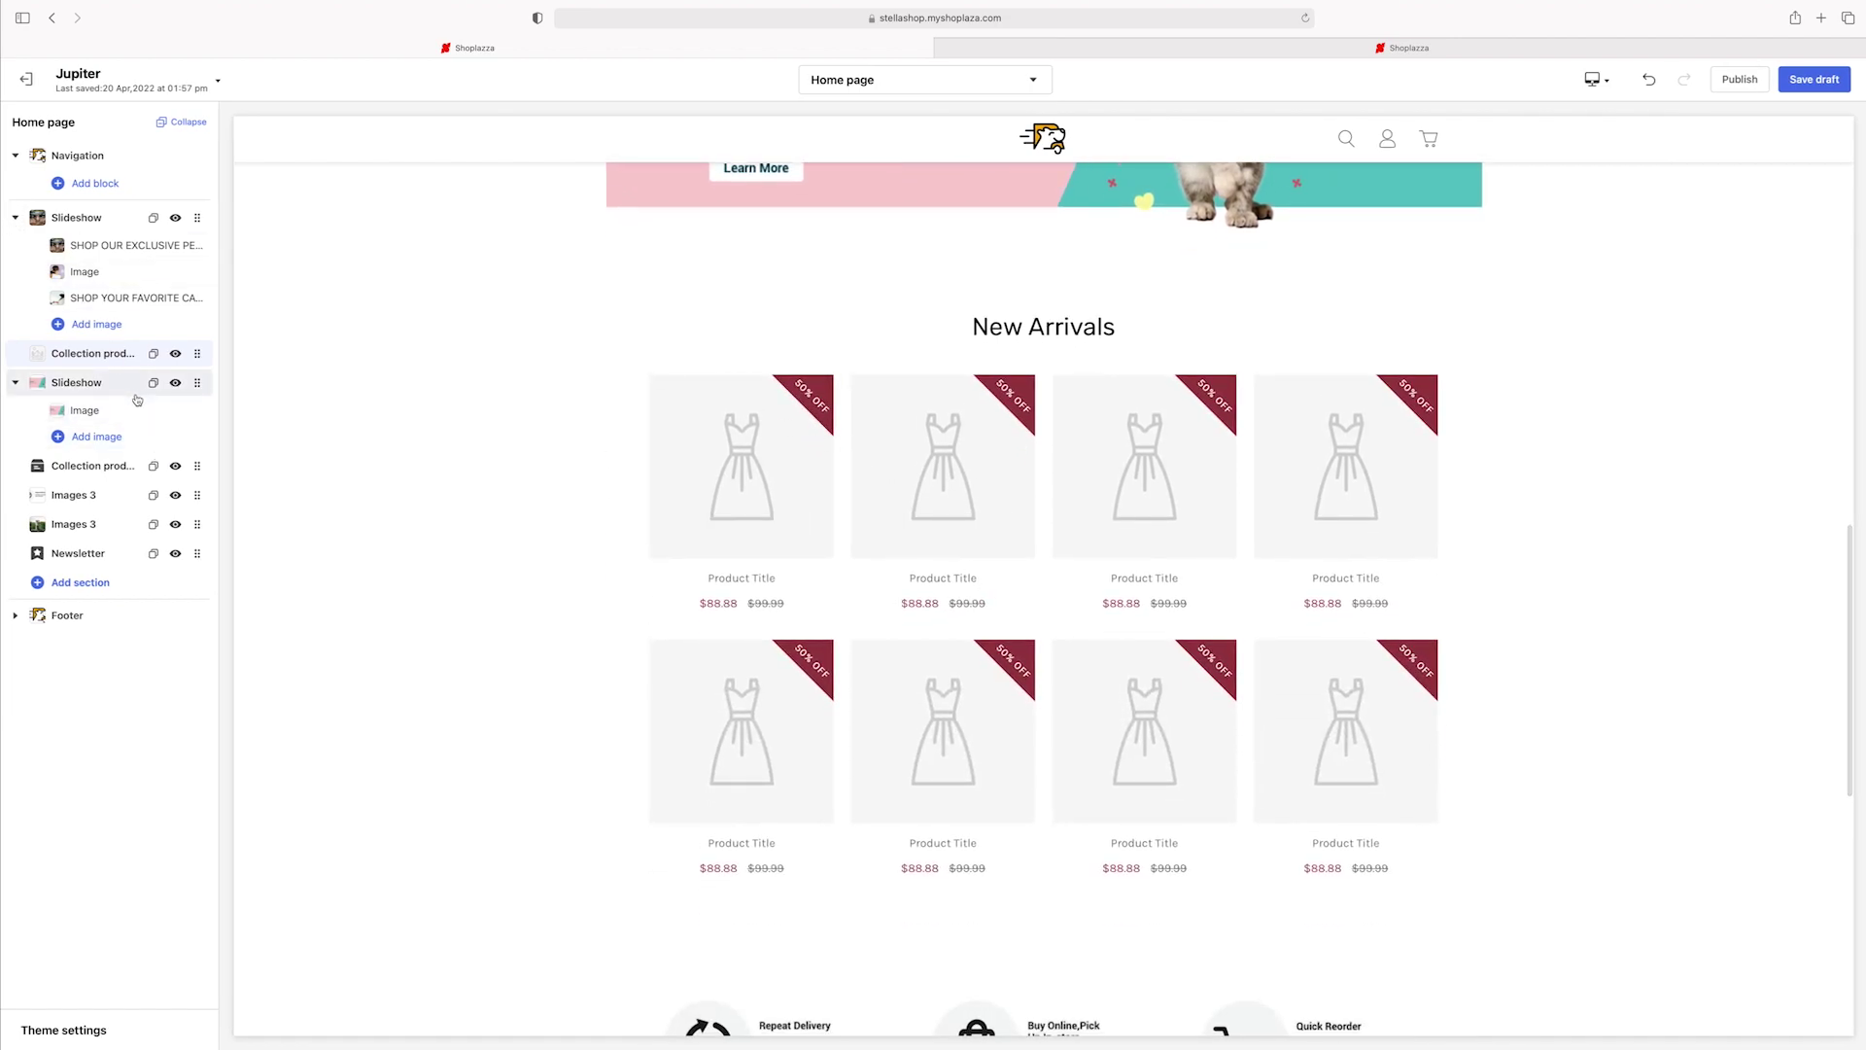
pyautogui.click(109, 471)
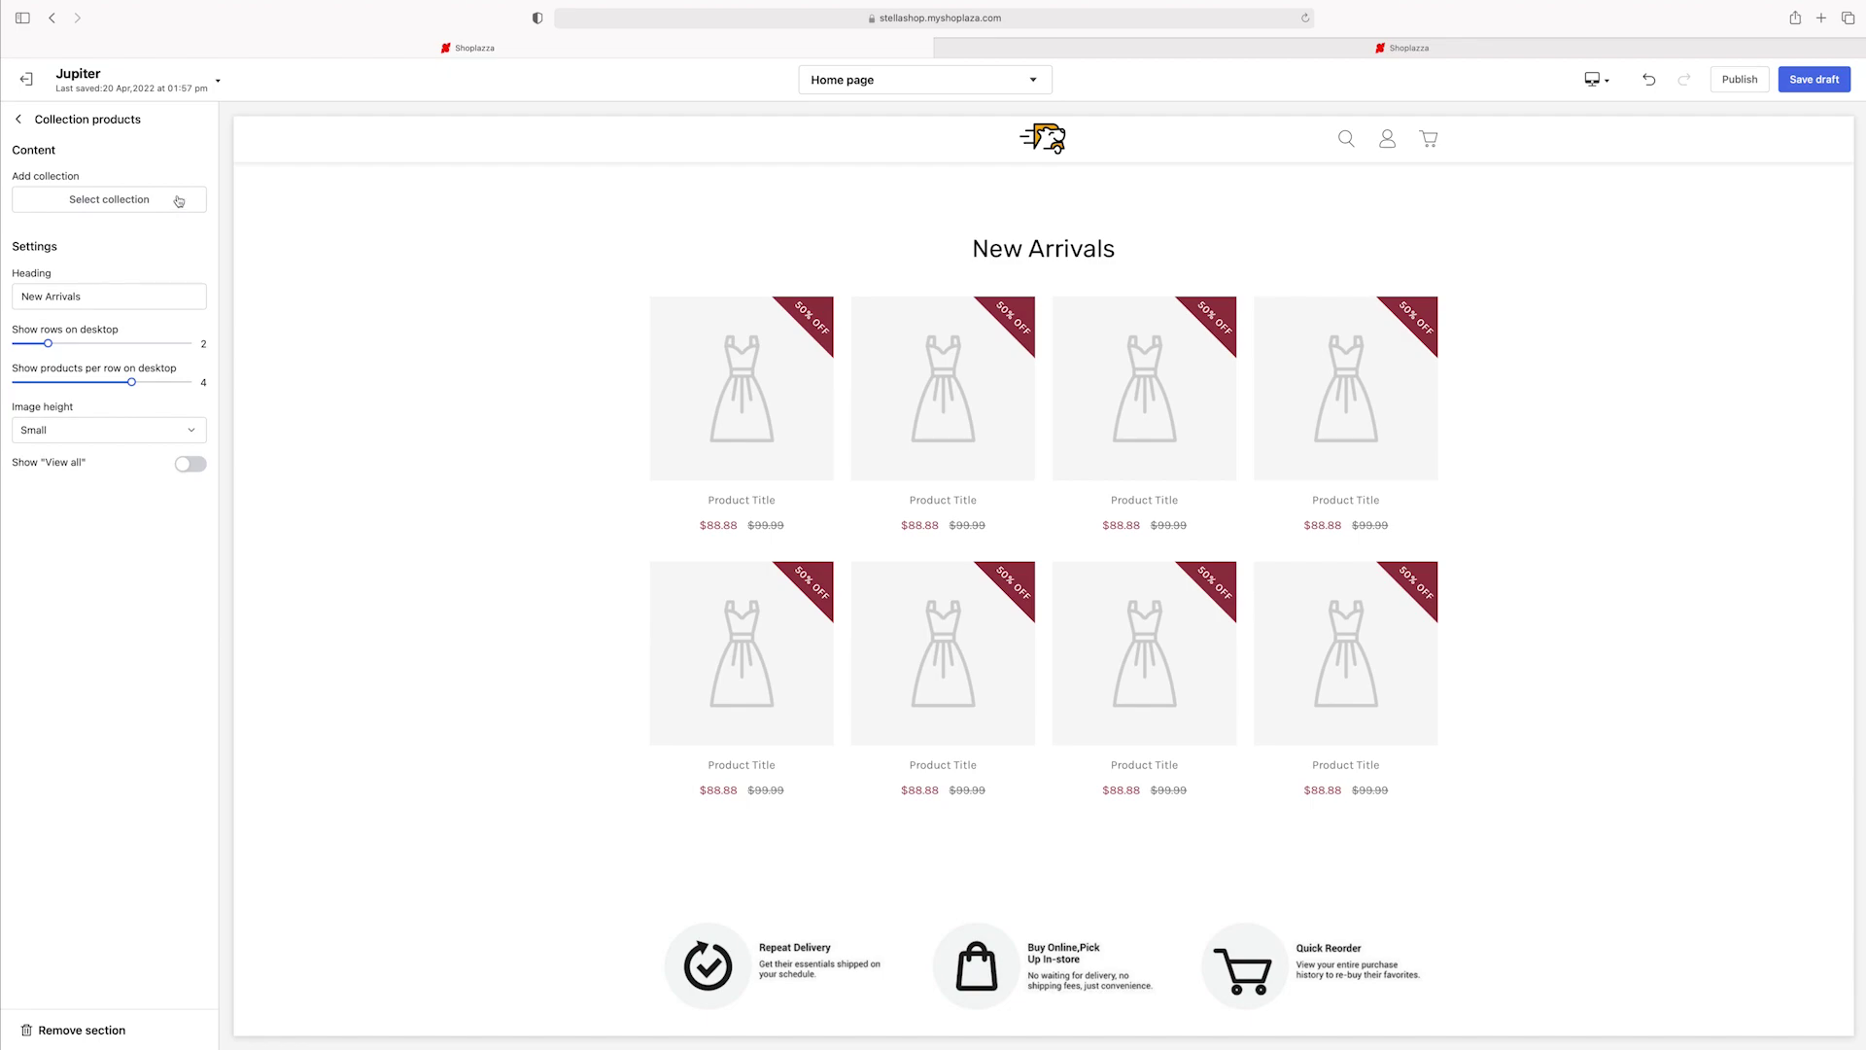
# - Assign the Cat favorites collection to the New Arrivals section and rename its heading 'Cats Favorites'
pyautogui.click(109, 200)
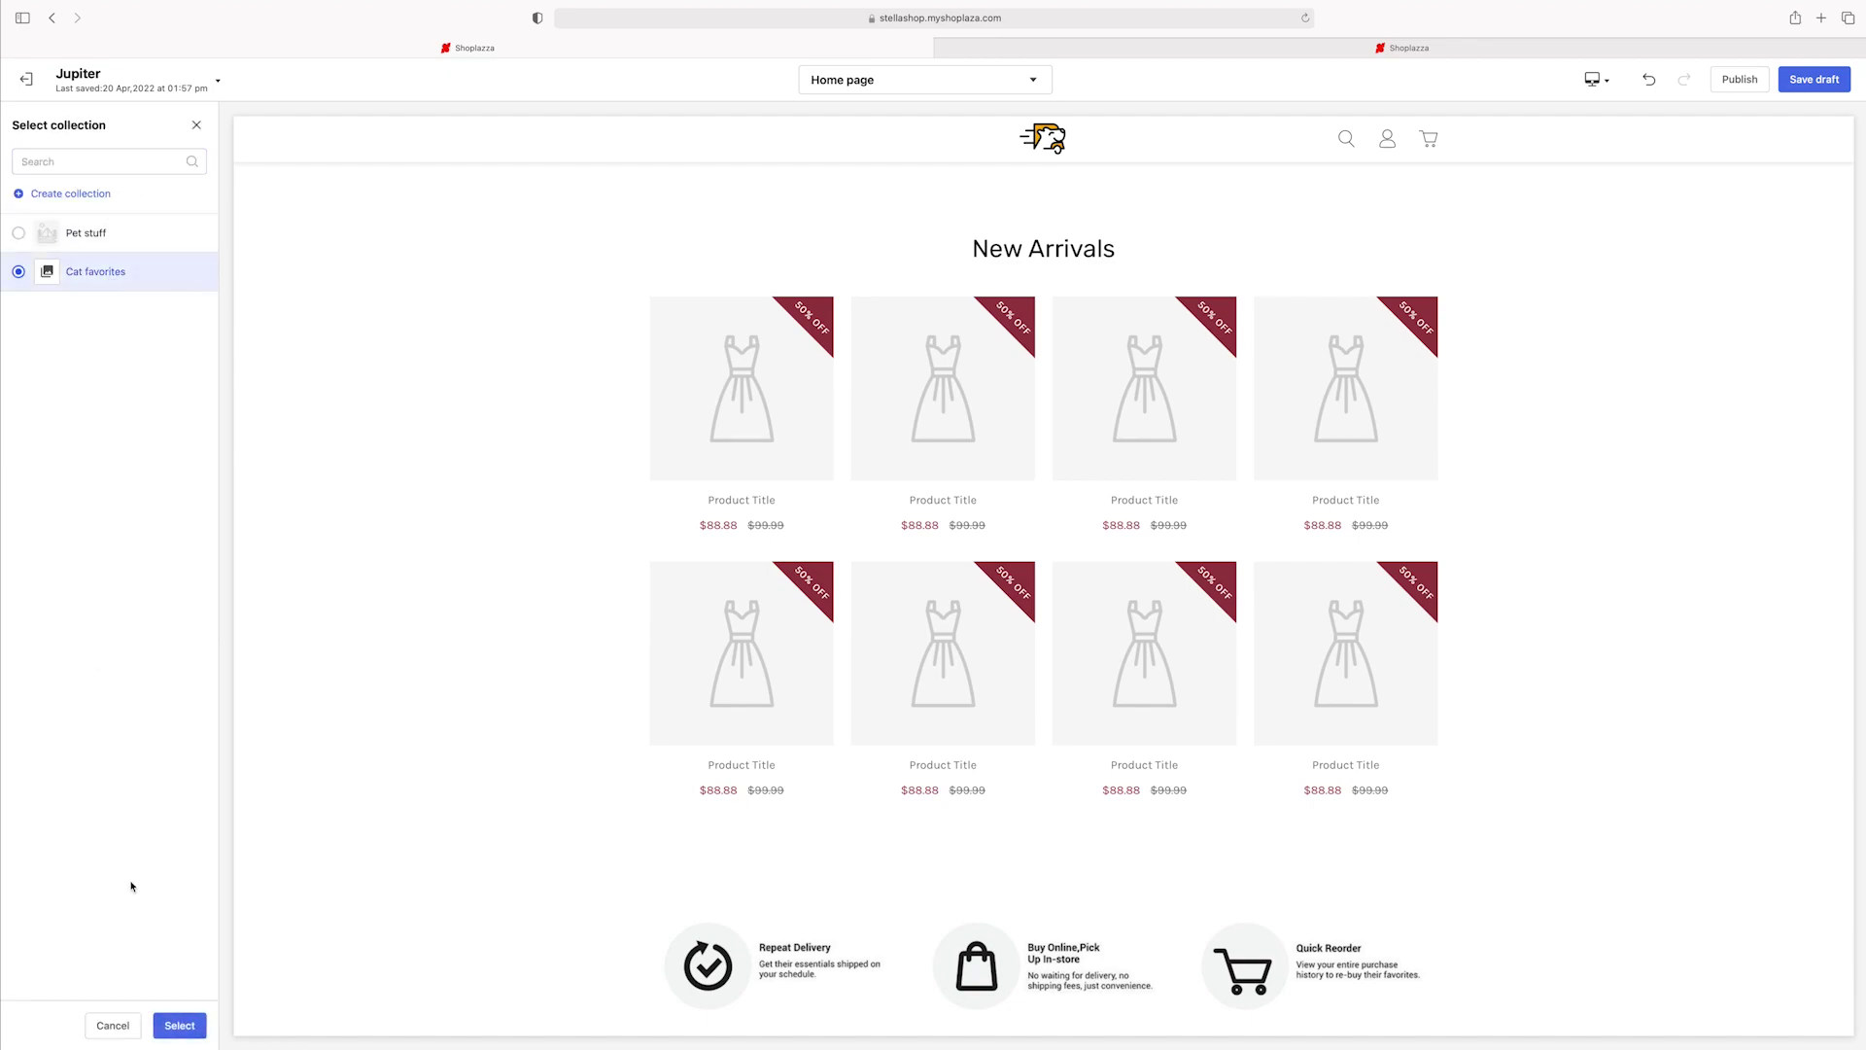
pyautogui.click(173, 1027)
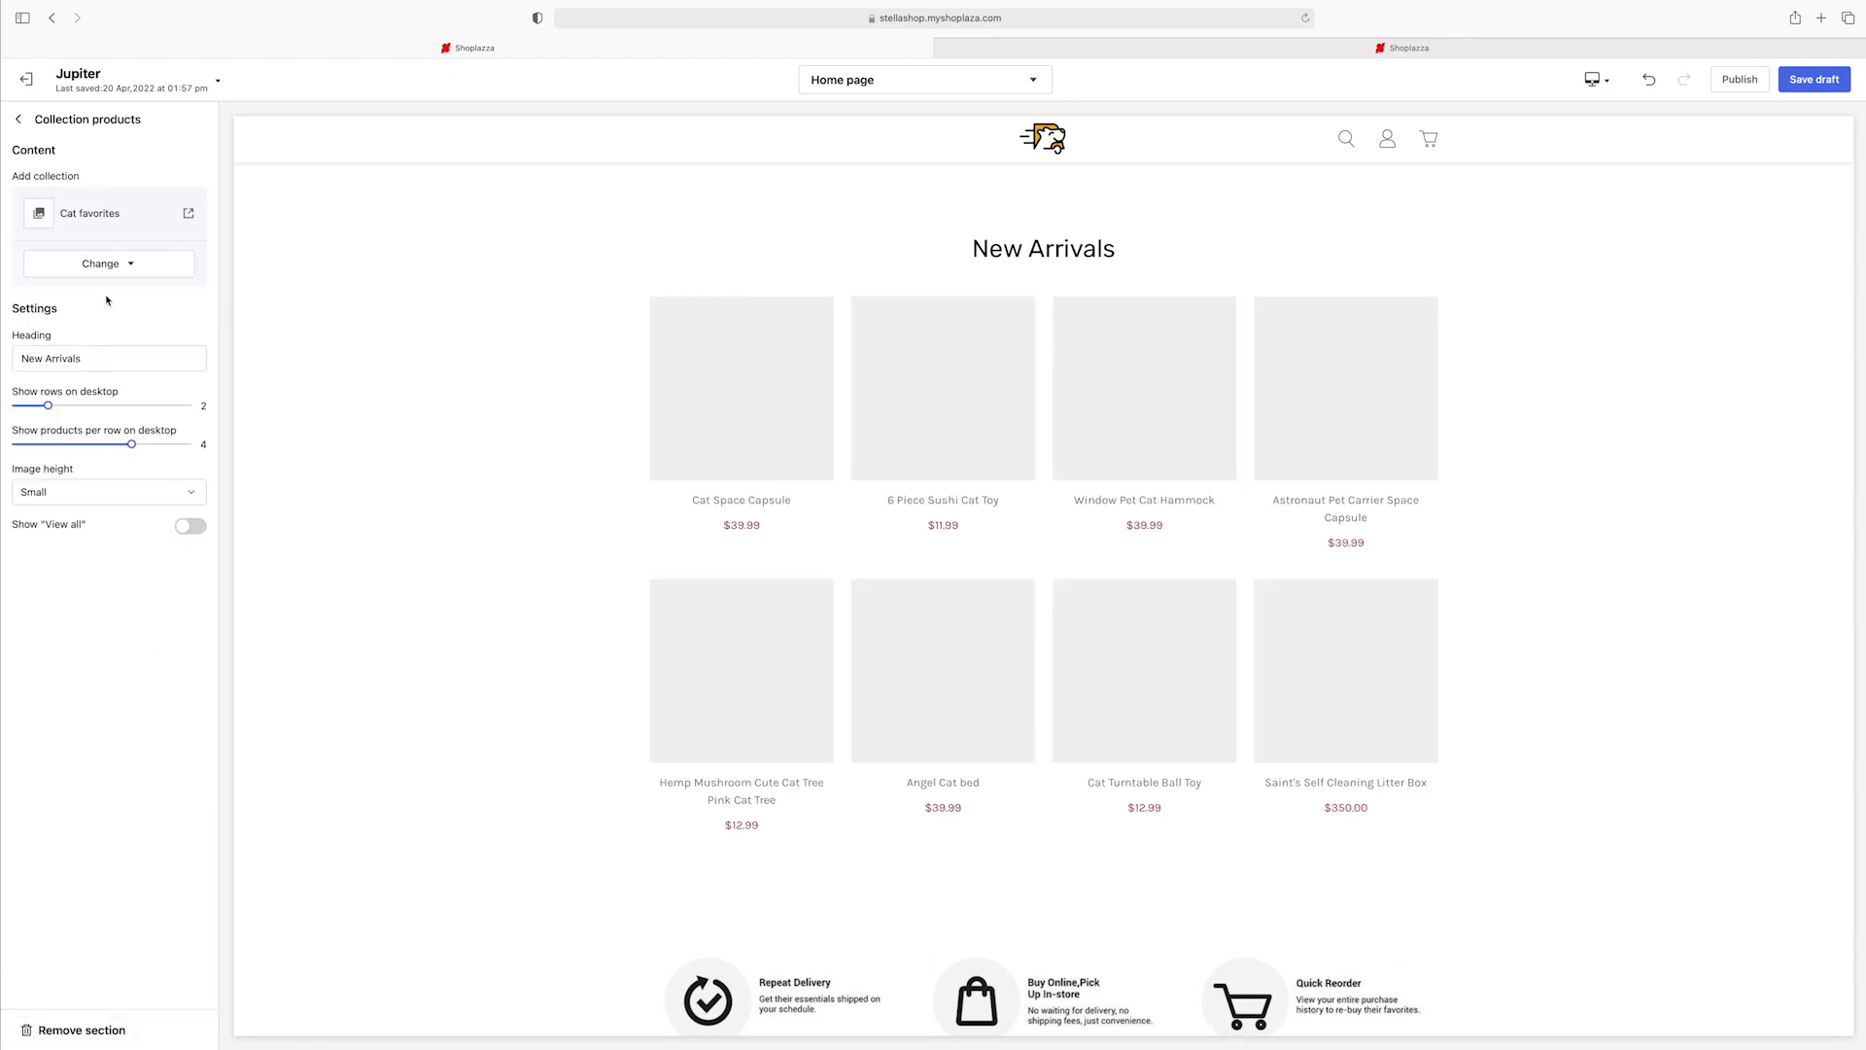
pyautogui.moveTo(92, 359); pyautogui.dragTo(23, 356)
pyautogui.write('Cat')
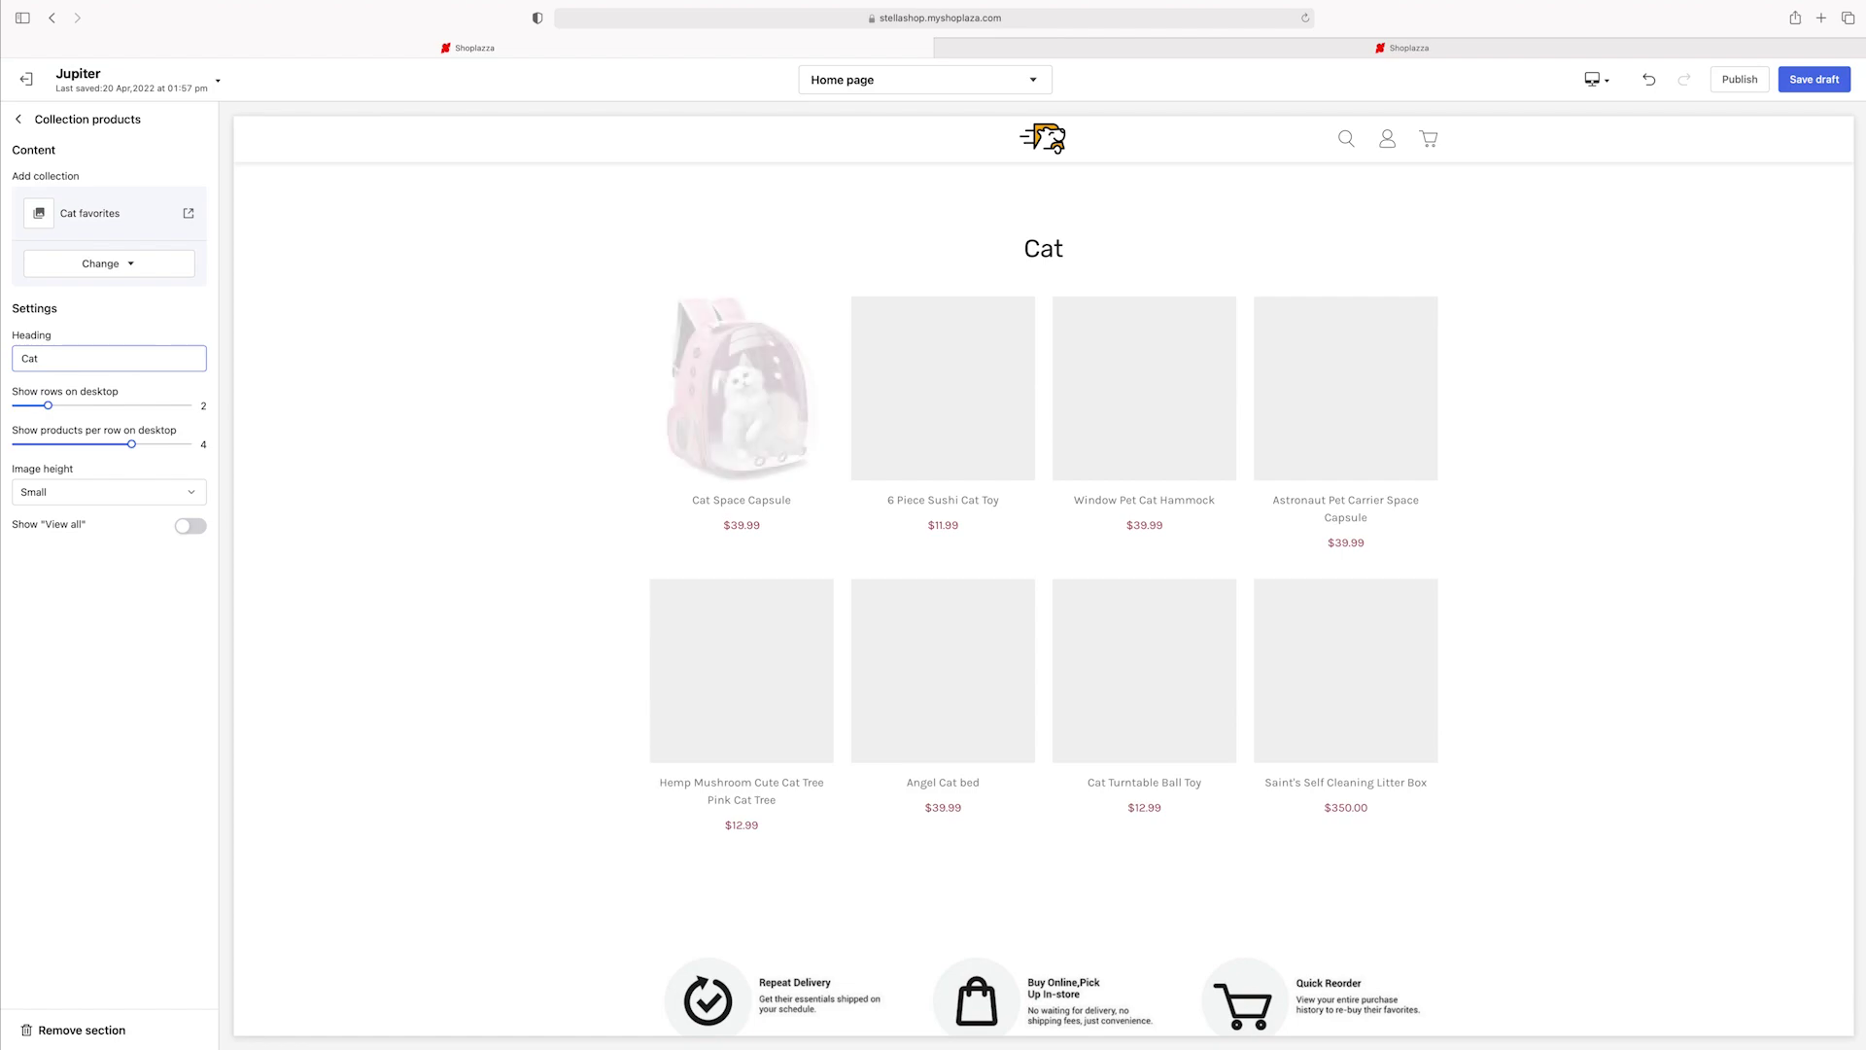
pyautogui.press('BackSpace')
pyautogui.press('BackSpace')
pyautogui.press('BackSpace')
pyautogui.press('BackSpace')
pyautogui.write('Yo')
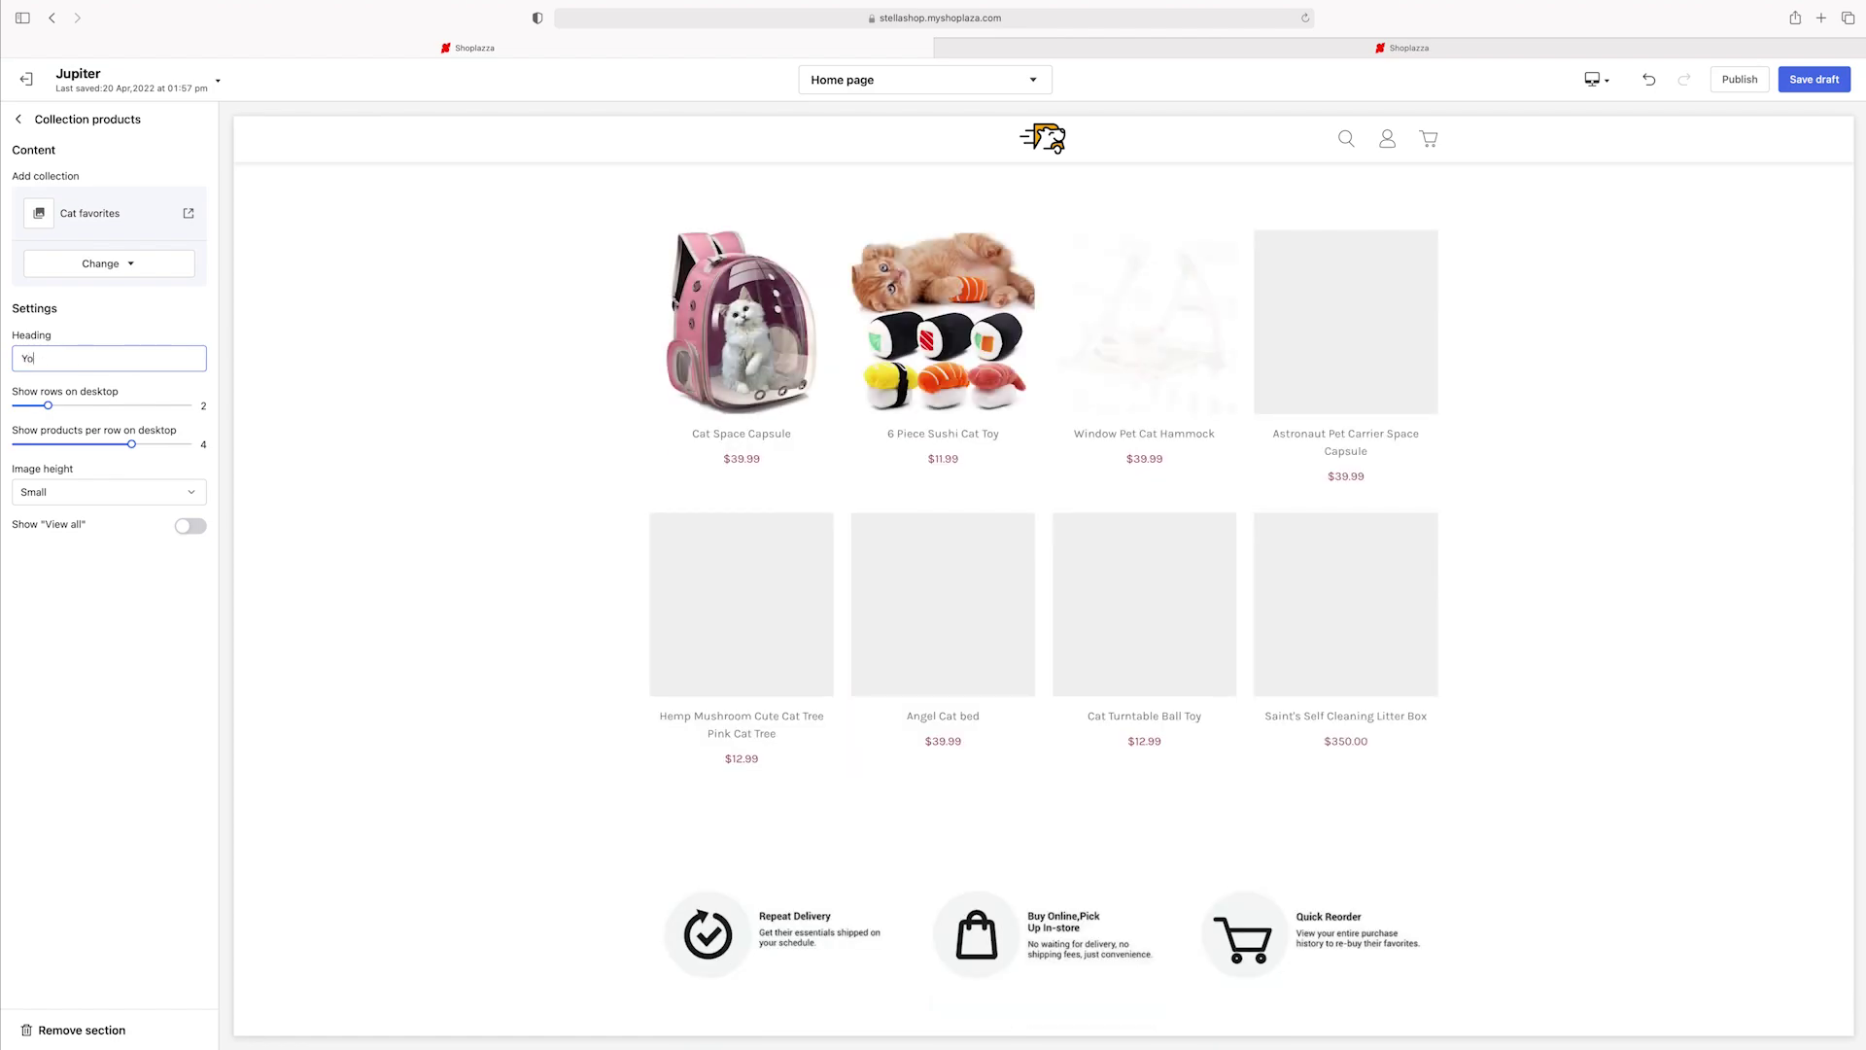
pyautogui.write("ur Cta's")
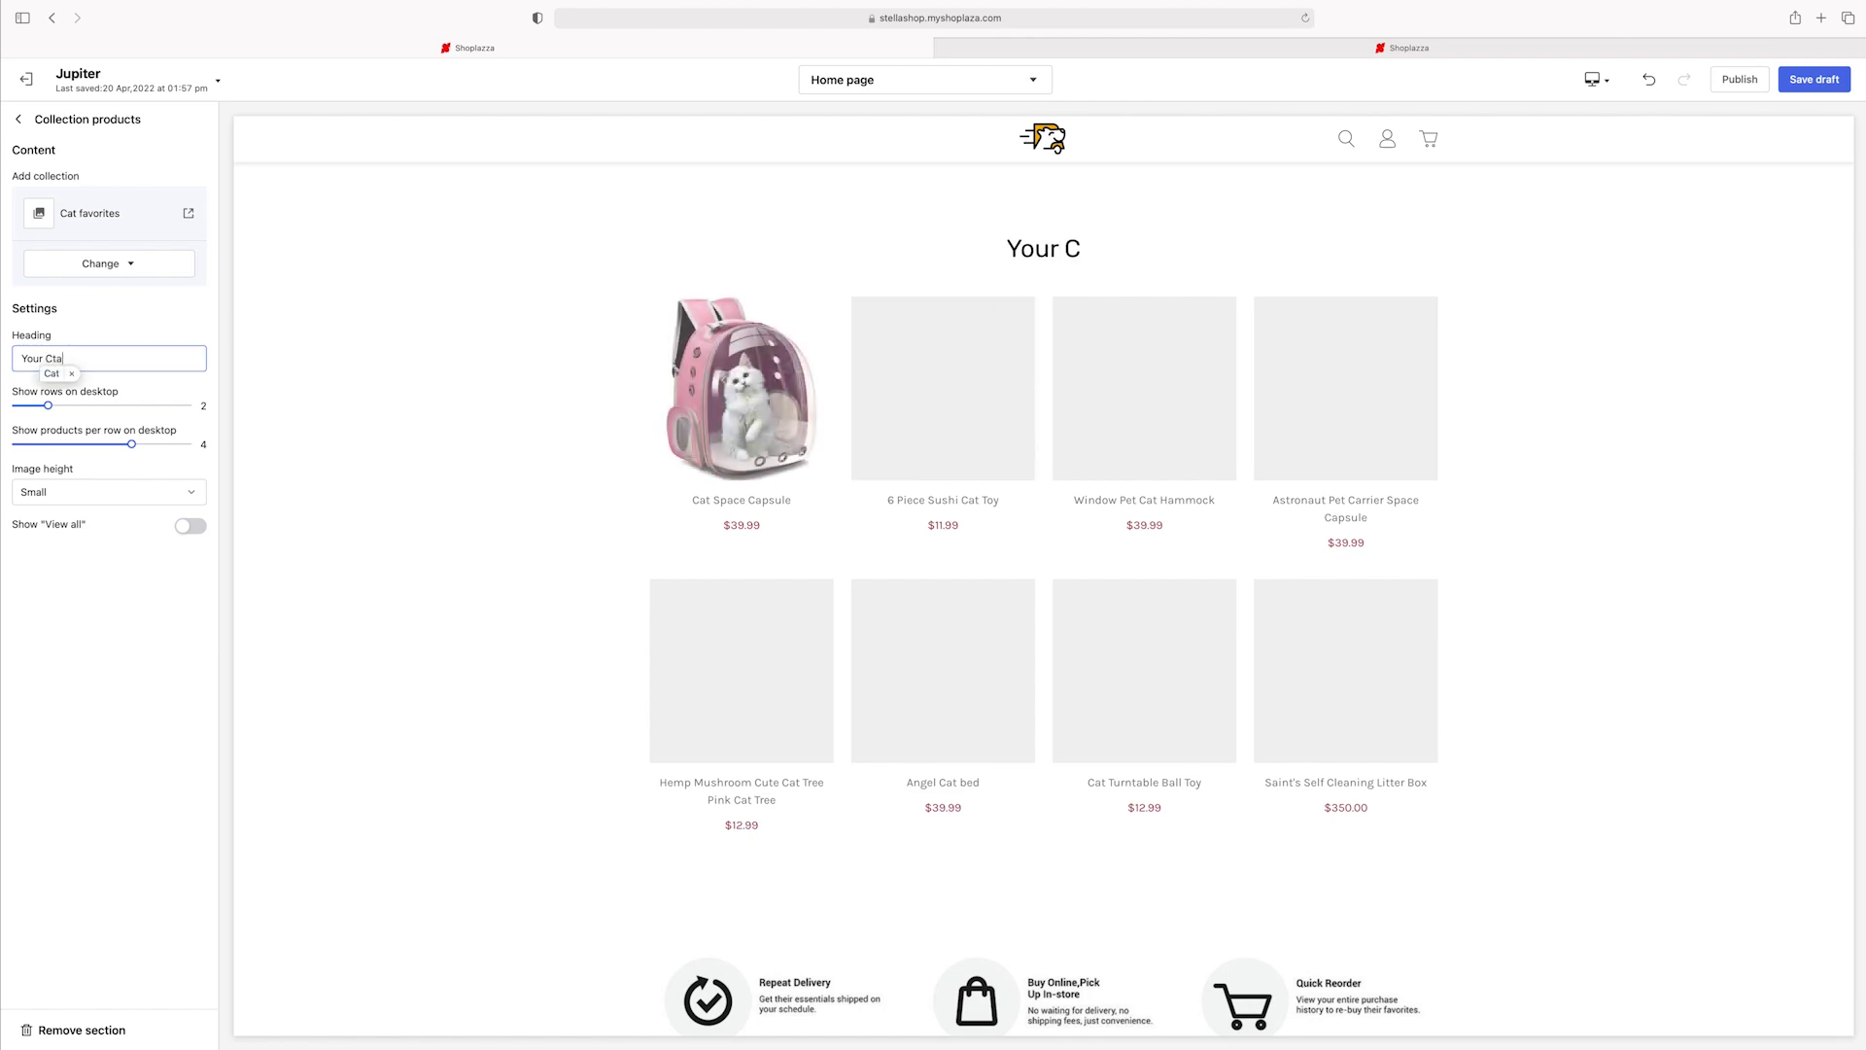
pyautogui.press('BackSpace')
pyautogui.press('BackSpace')
pyautogui.press('BackSpace')
pyautogui.press('BackSpace')
pyautogui.press('BackSpace')
pyautogui.write('a')
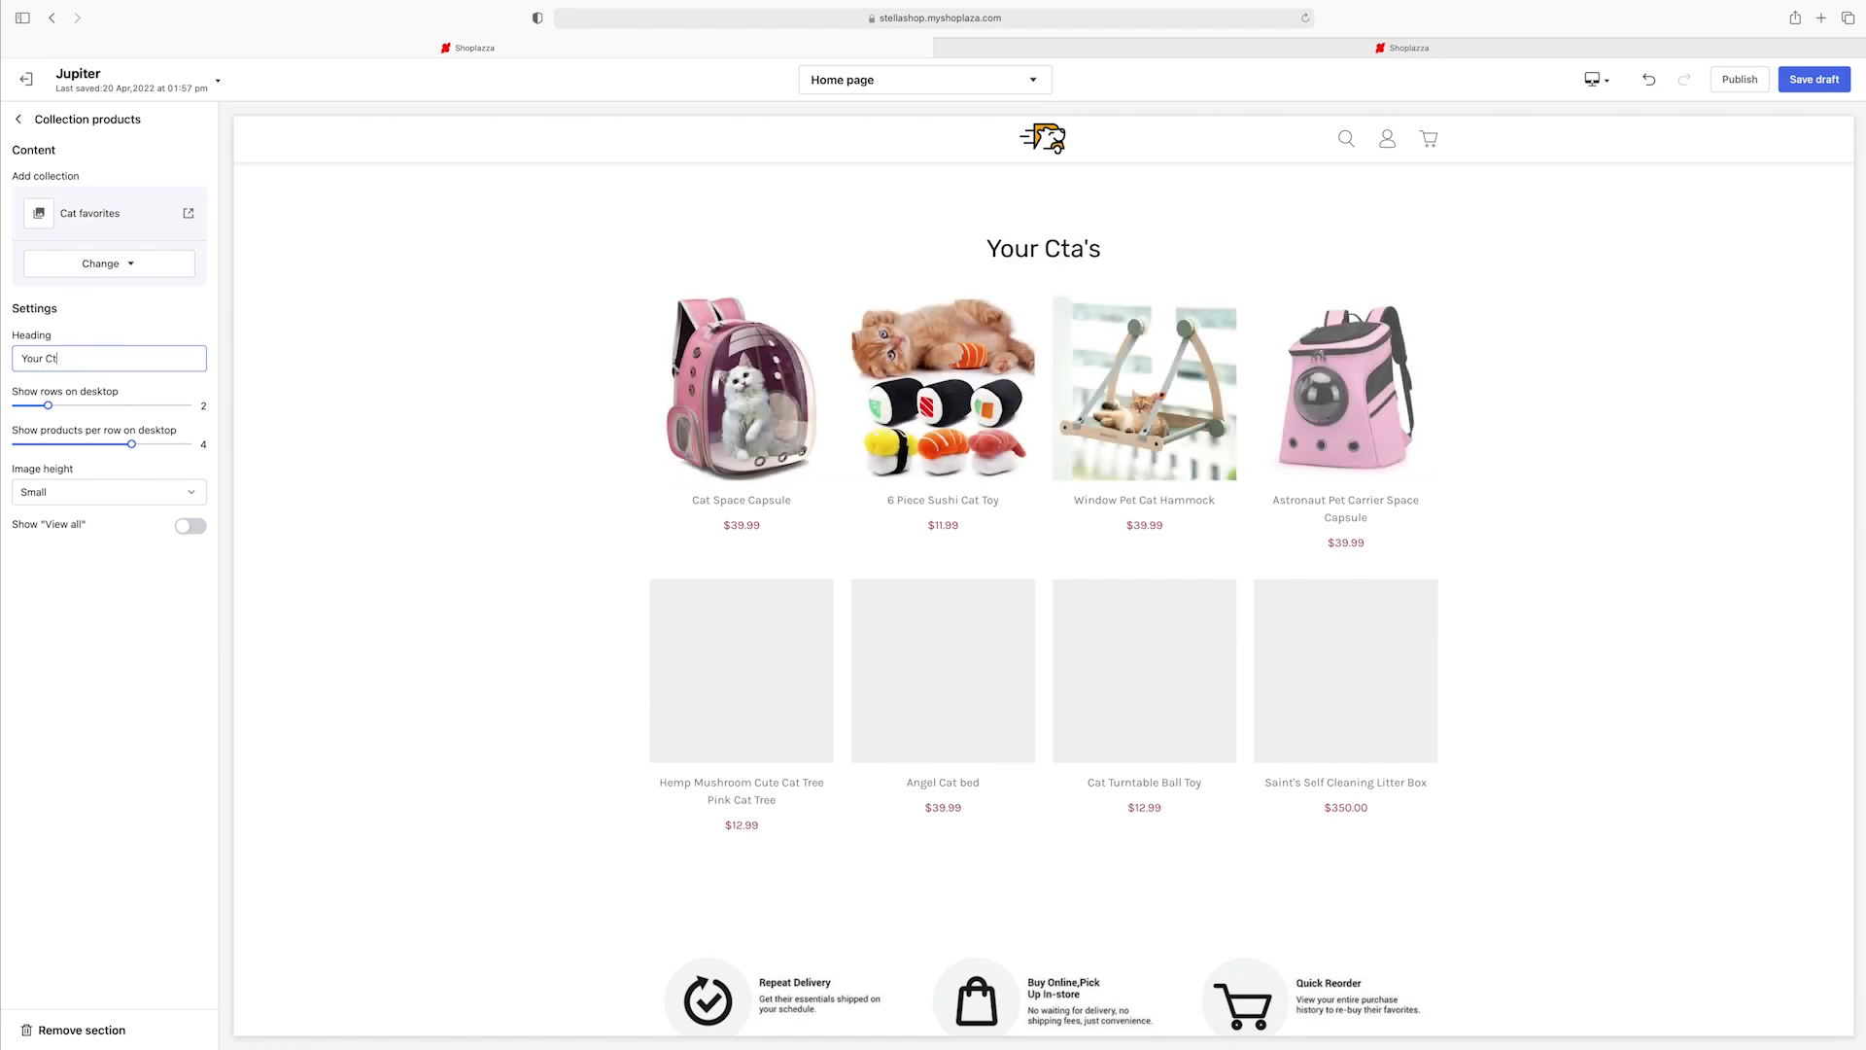
pyautogui.write("t's")
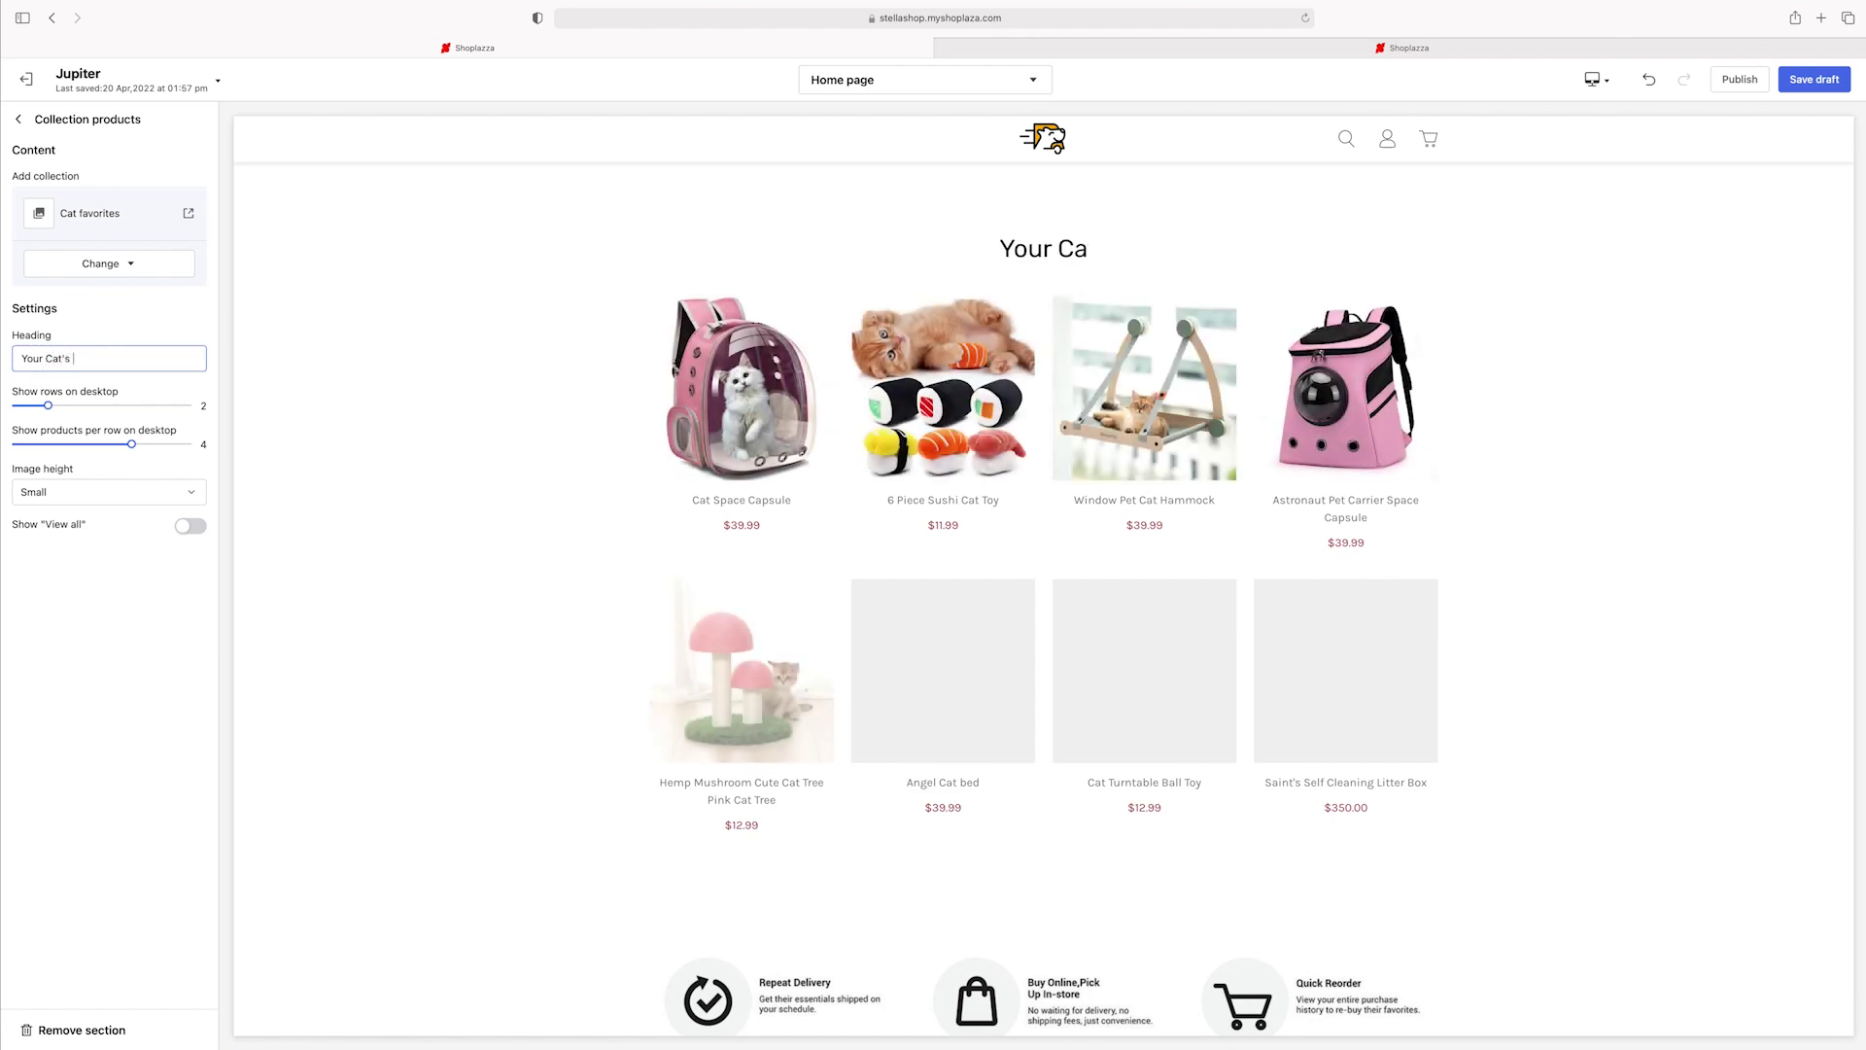
pyautogui.write(' F')
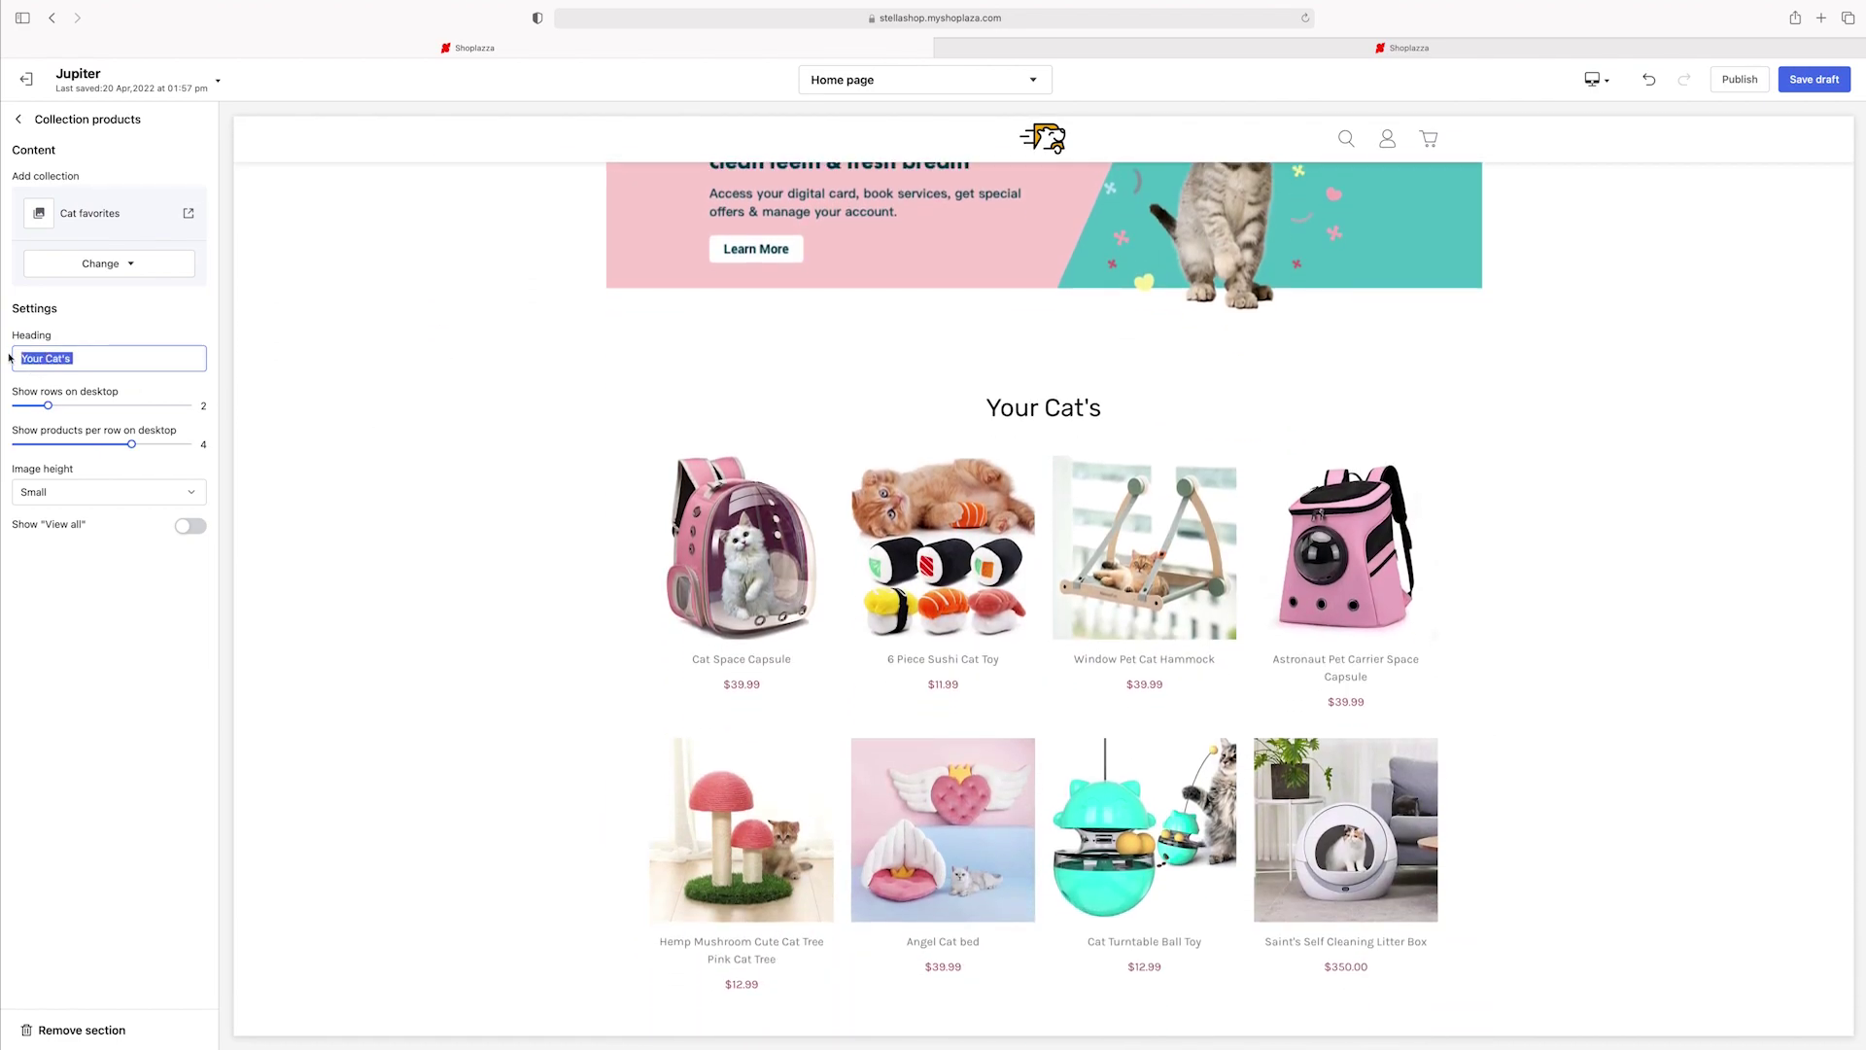
pyautogui.write("at'")
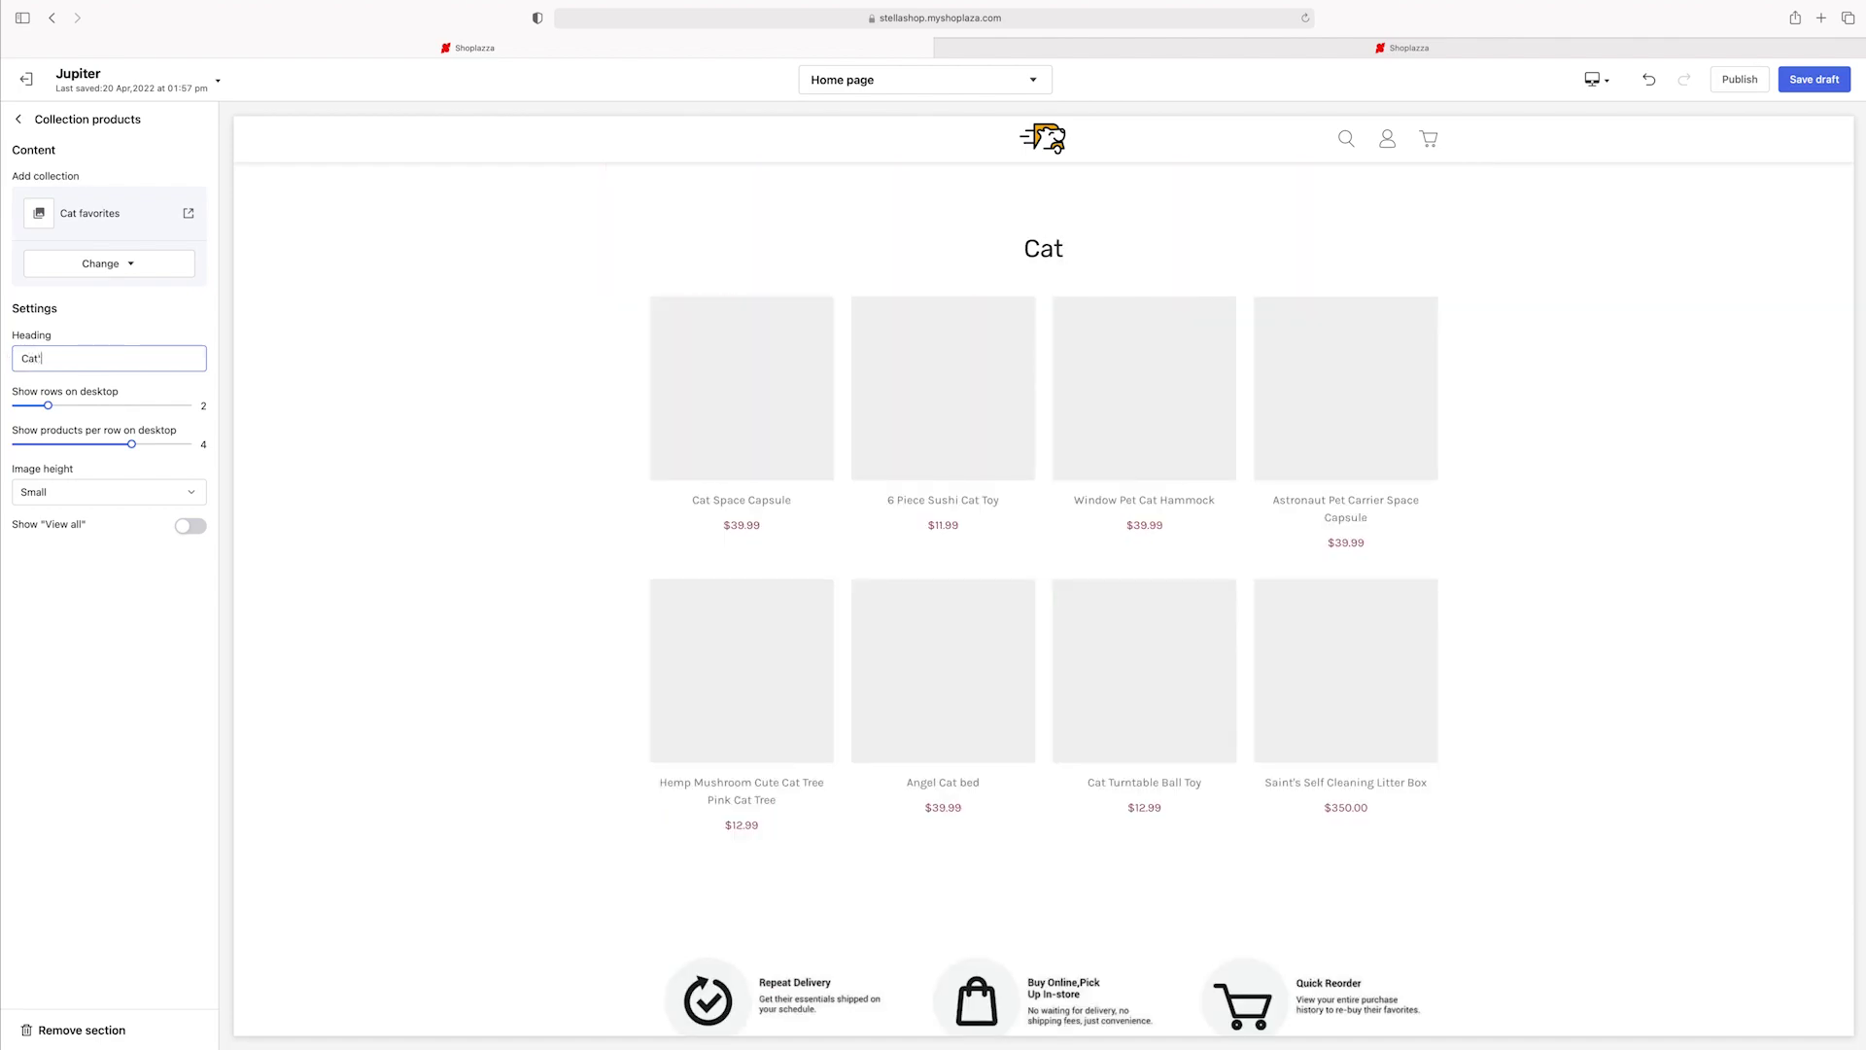
pyautogui.write('s Favorites')
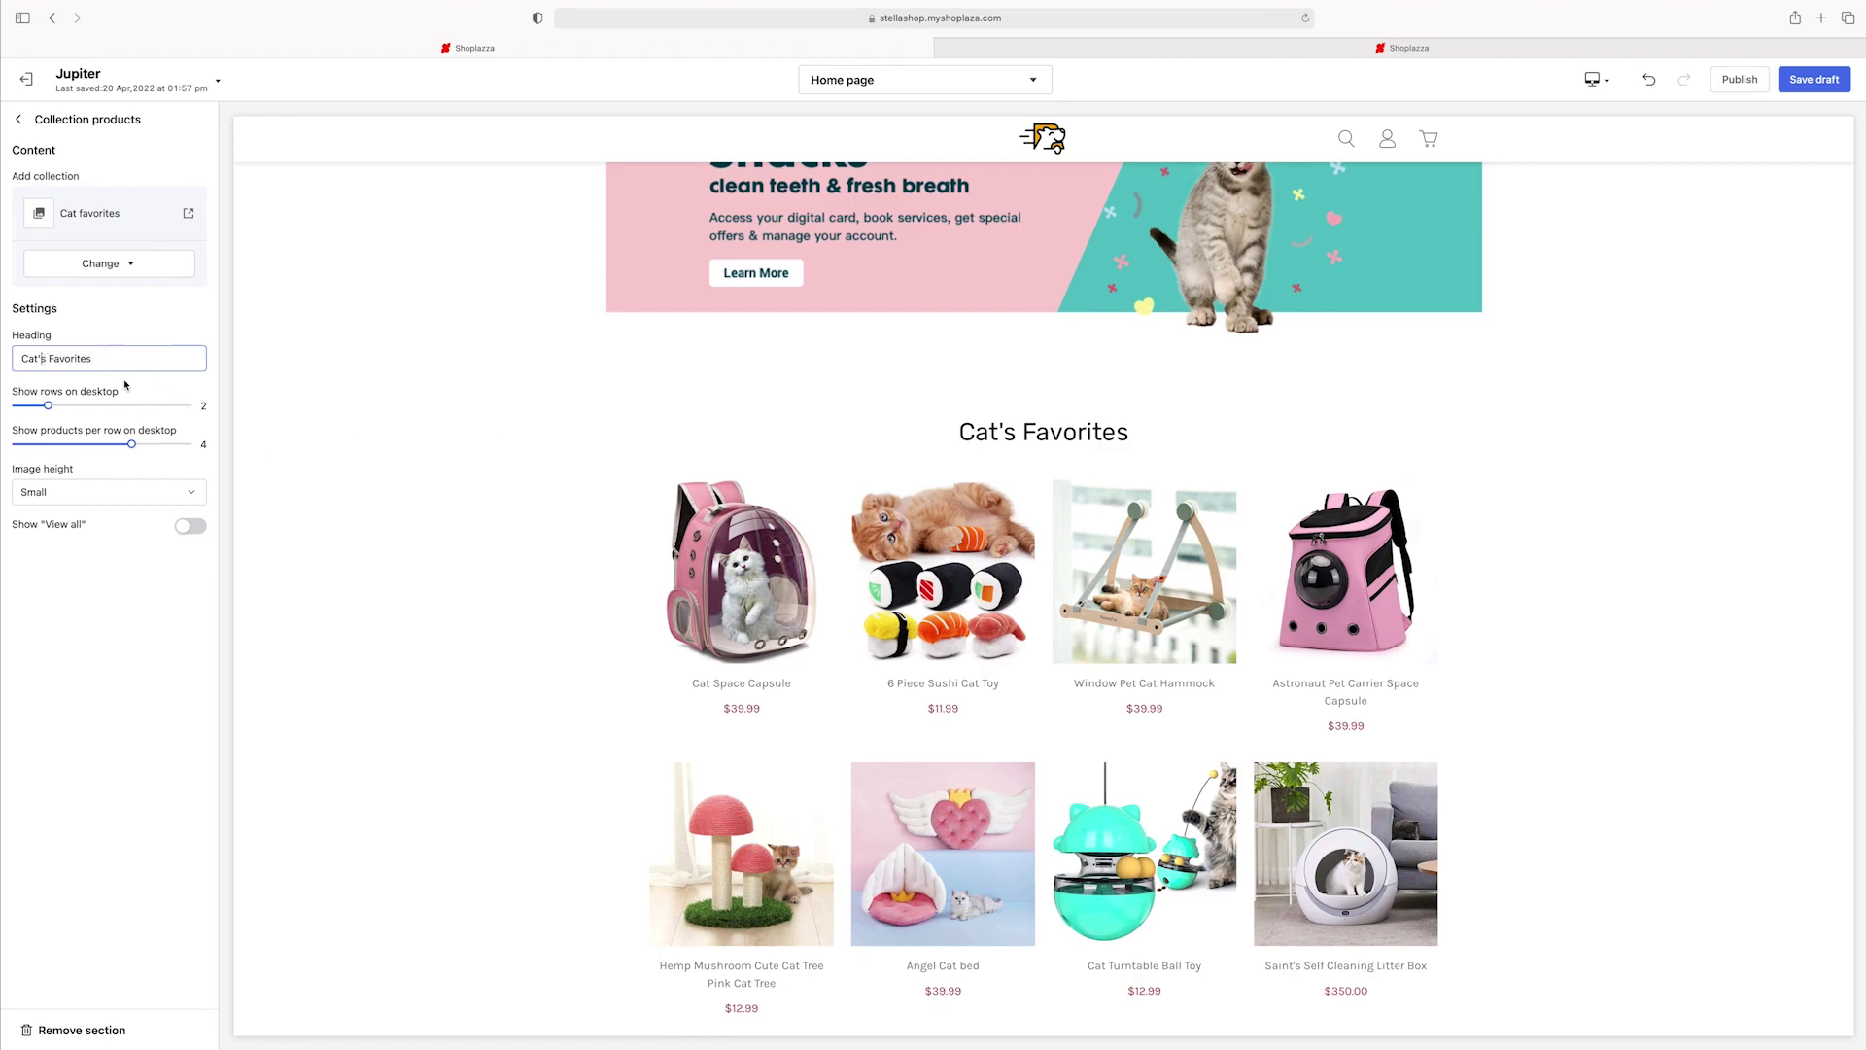
pyautogui.click(379, 456)
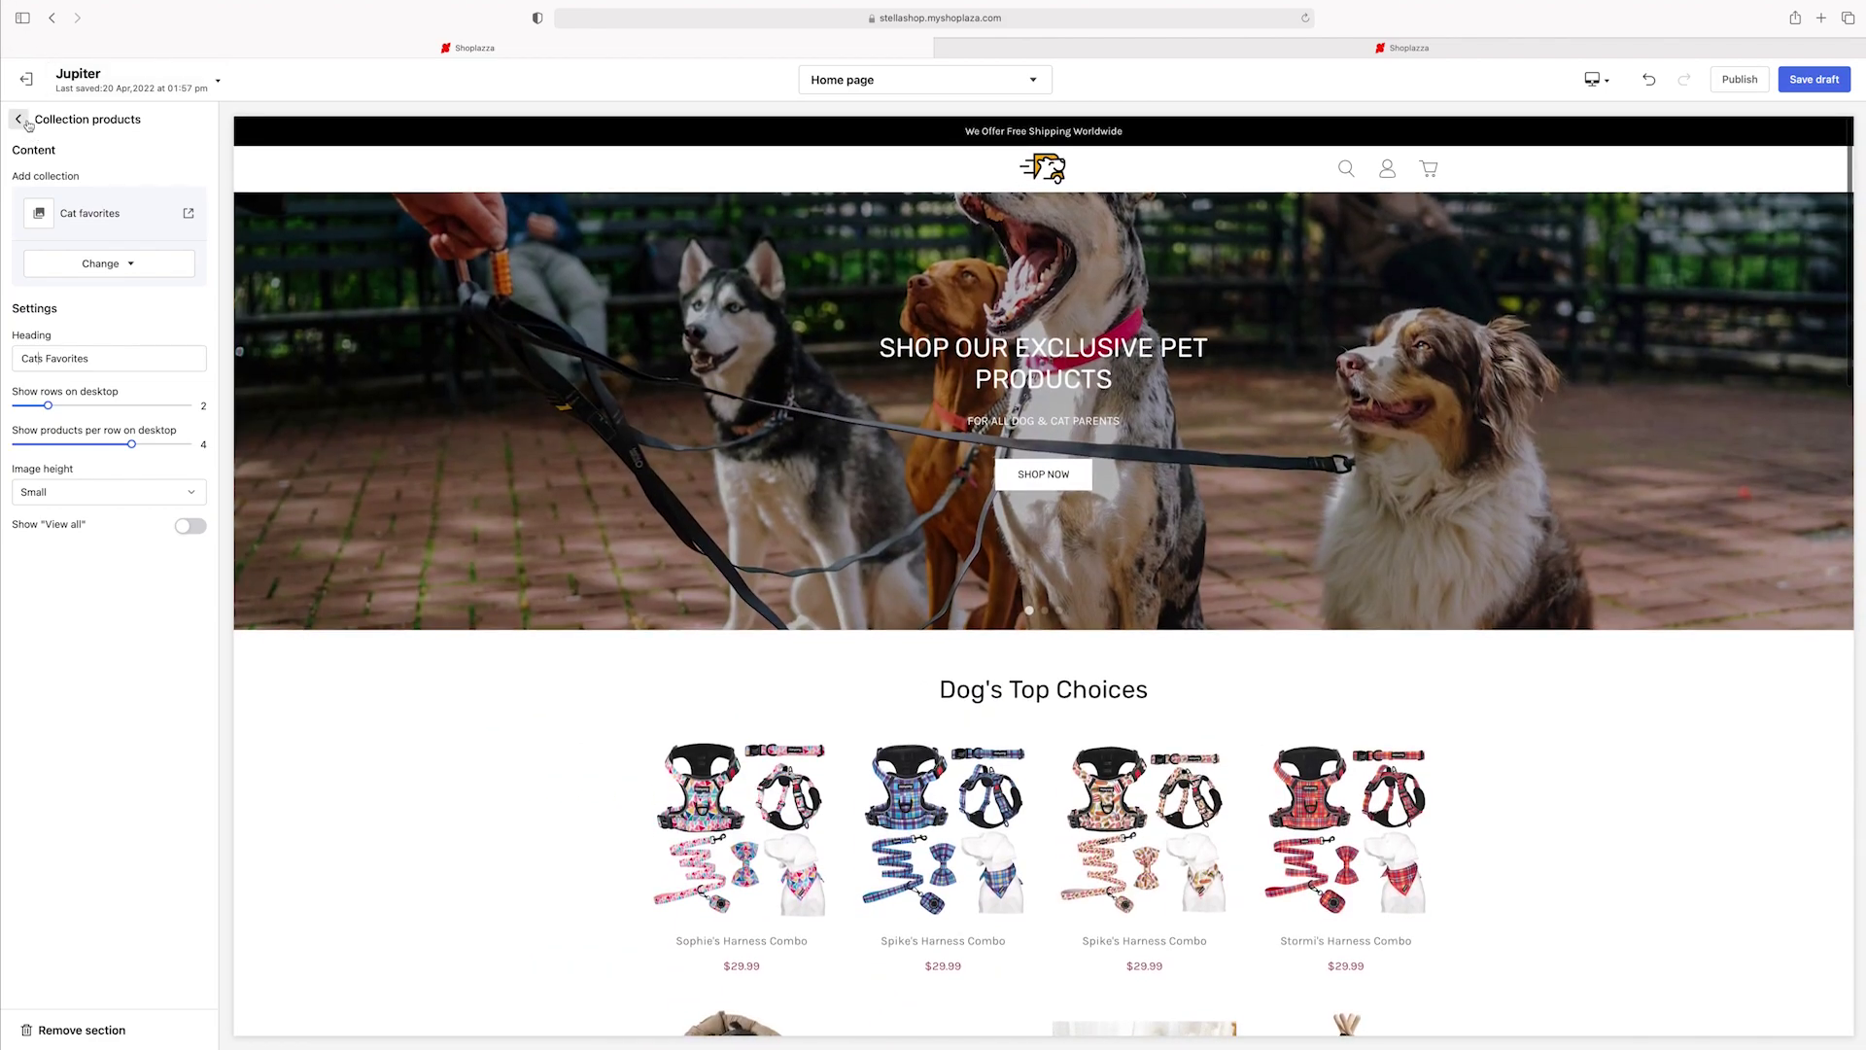
pyautogui.click(23, 121)
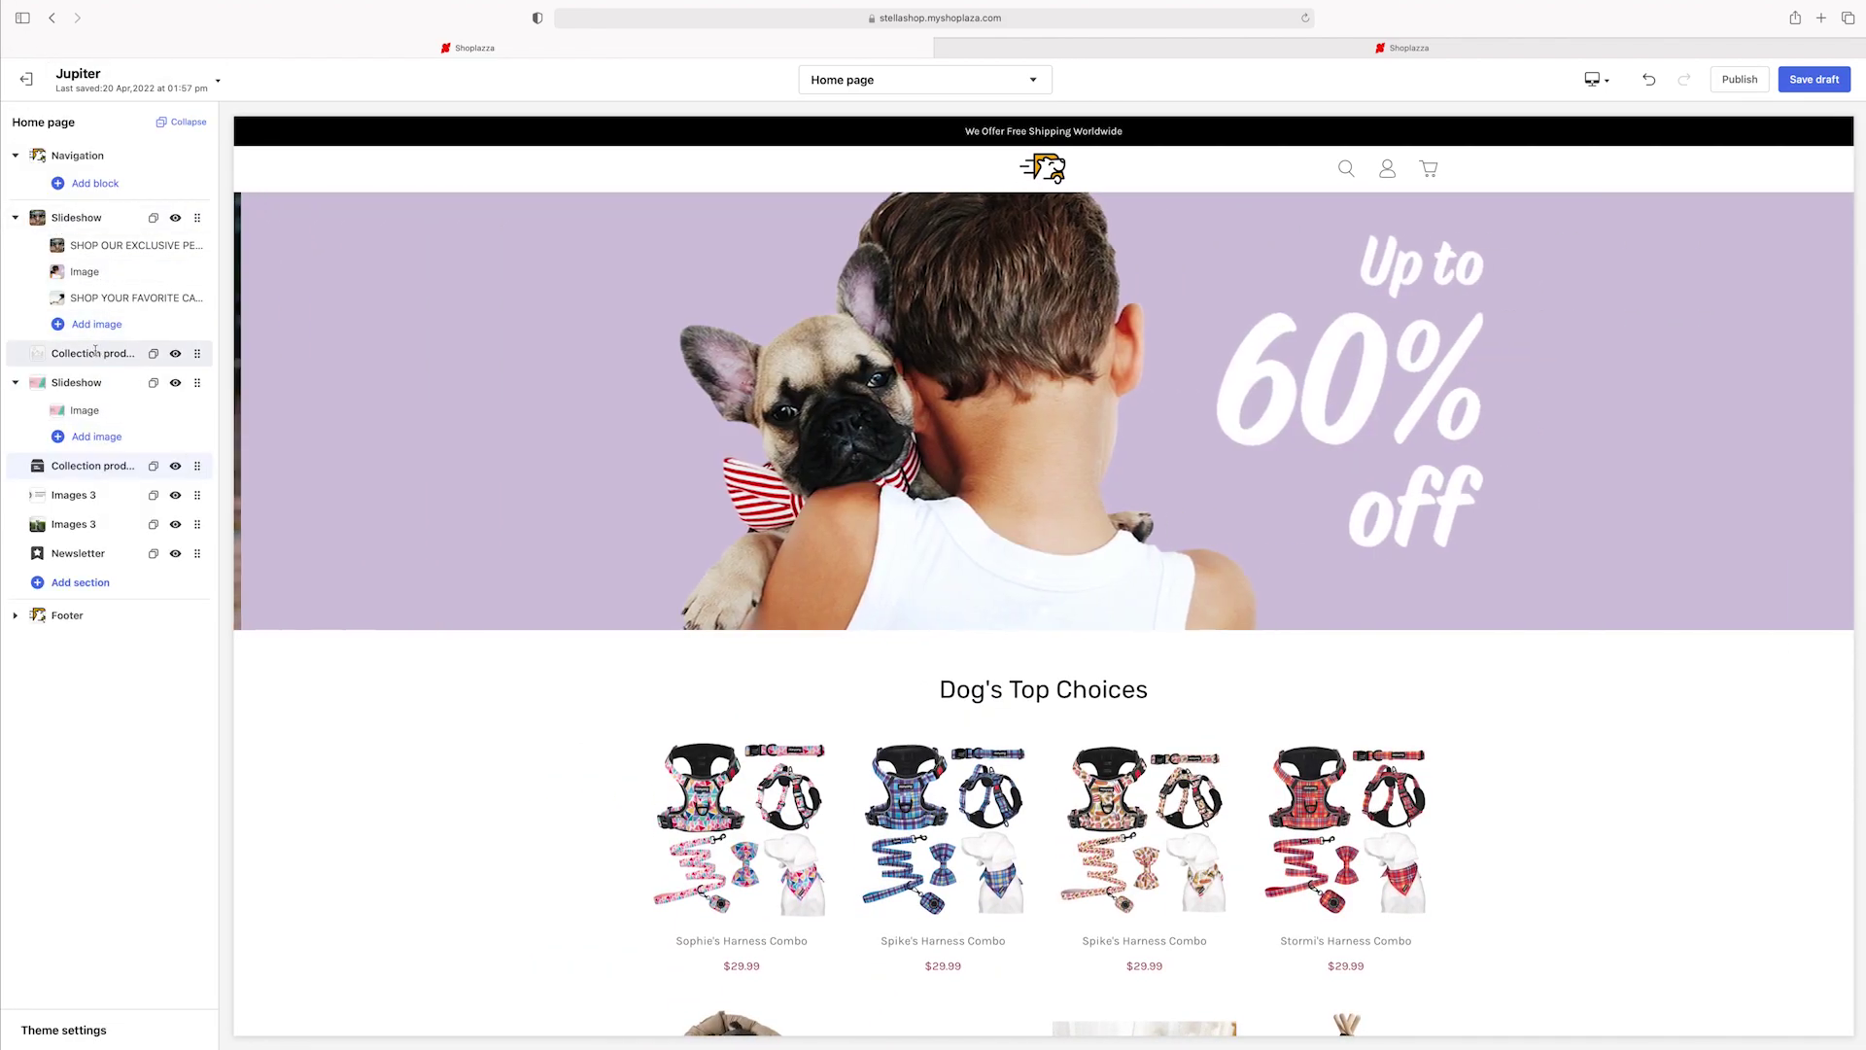
pyautogui.click(92, 352)
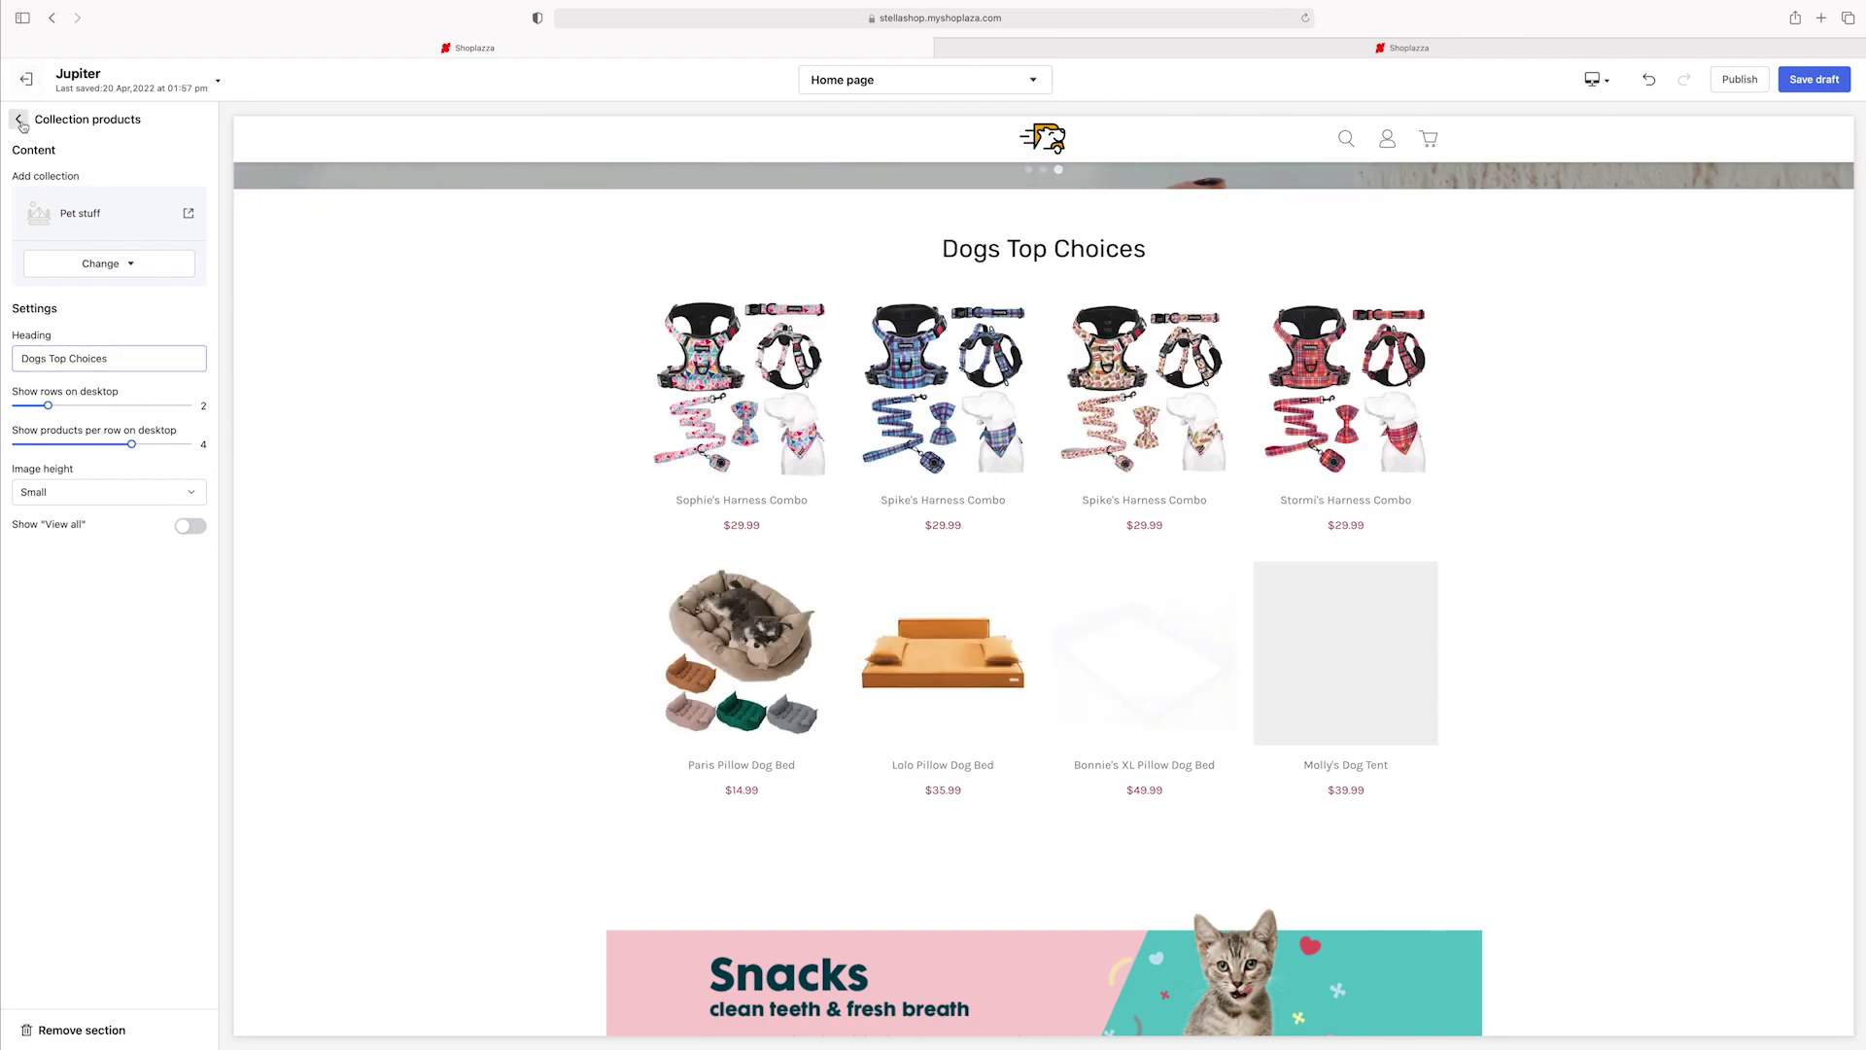
pyautogui.scroll(-10, 986, 694)
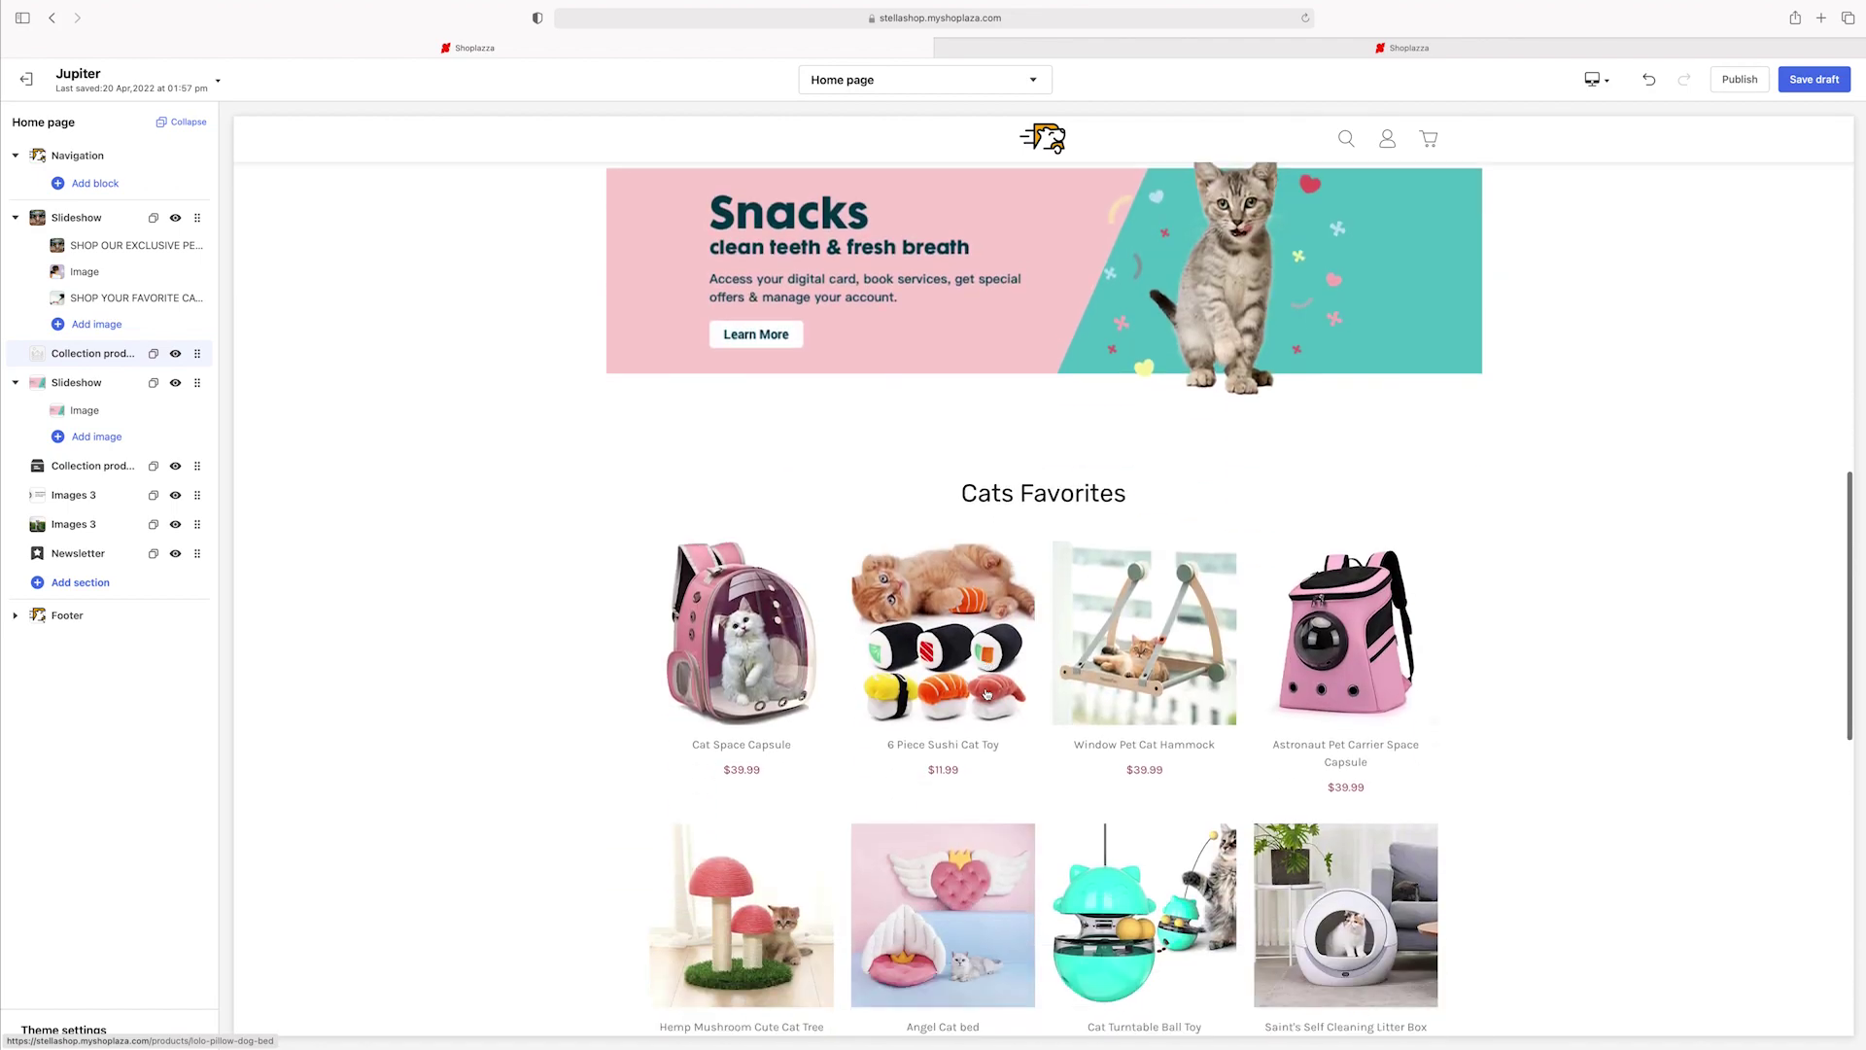
pyautogui.scroll(-1, 986, 694)
pyautogui.scroll(-3, 986, 694)
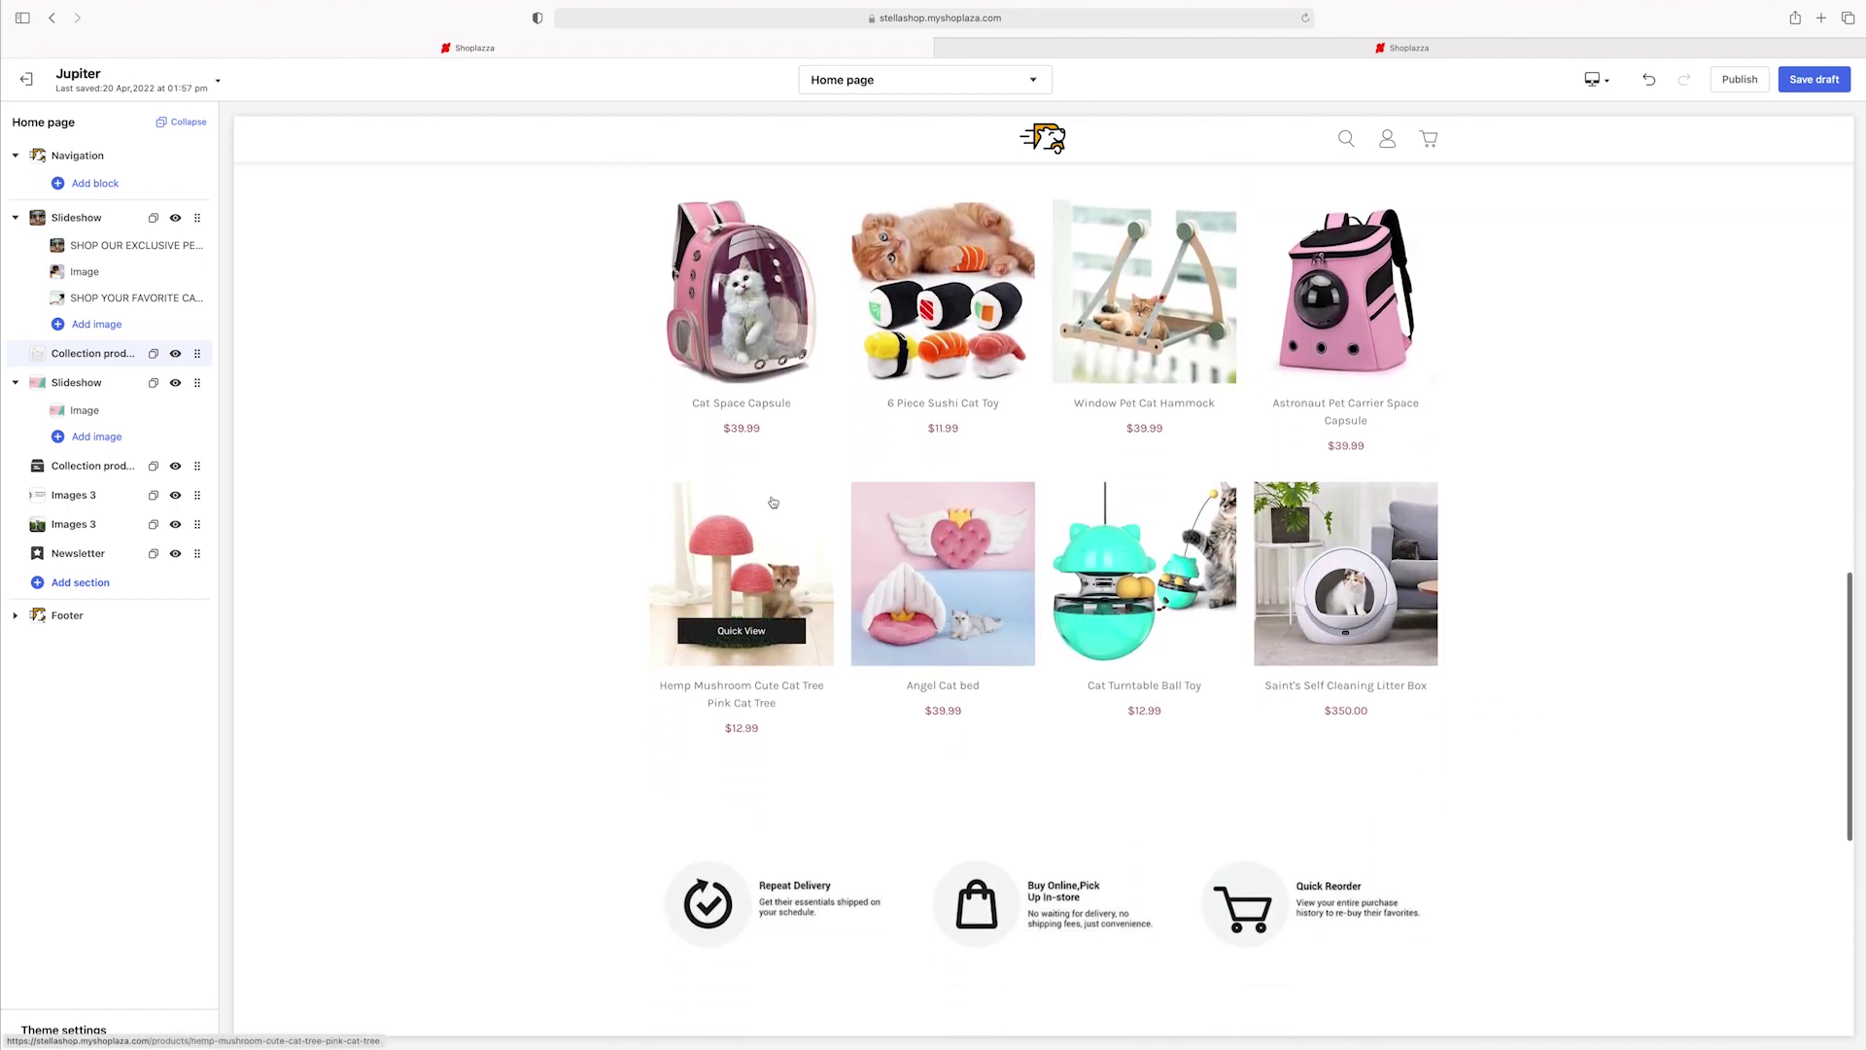
pyautogui.scroll(2, 773, 501)
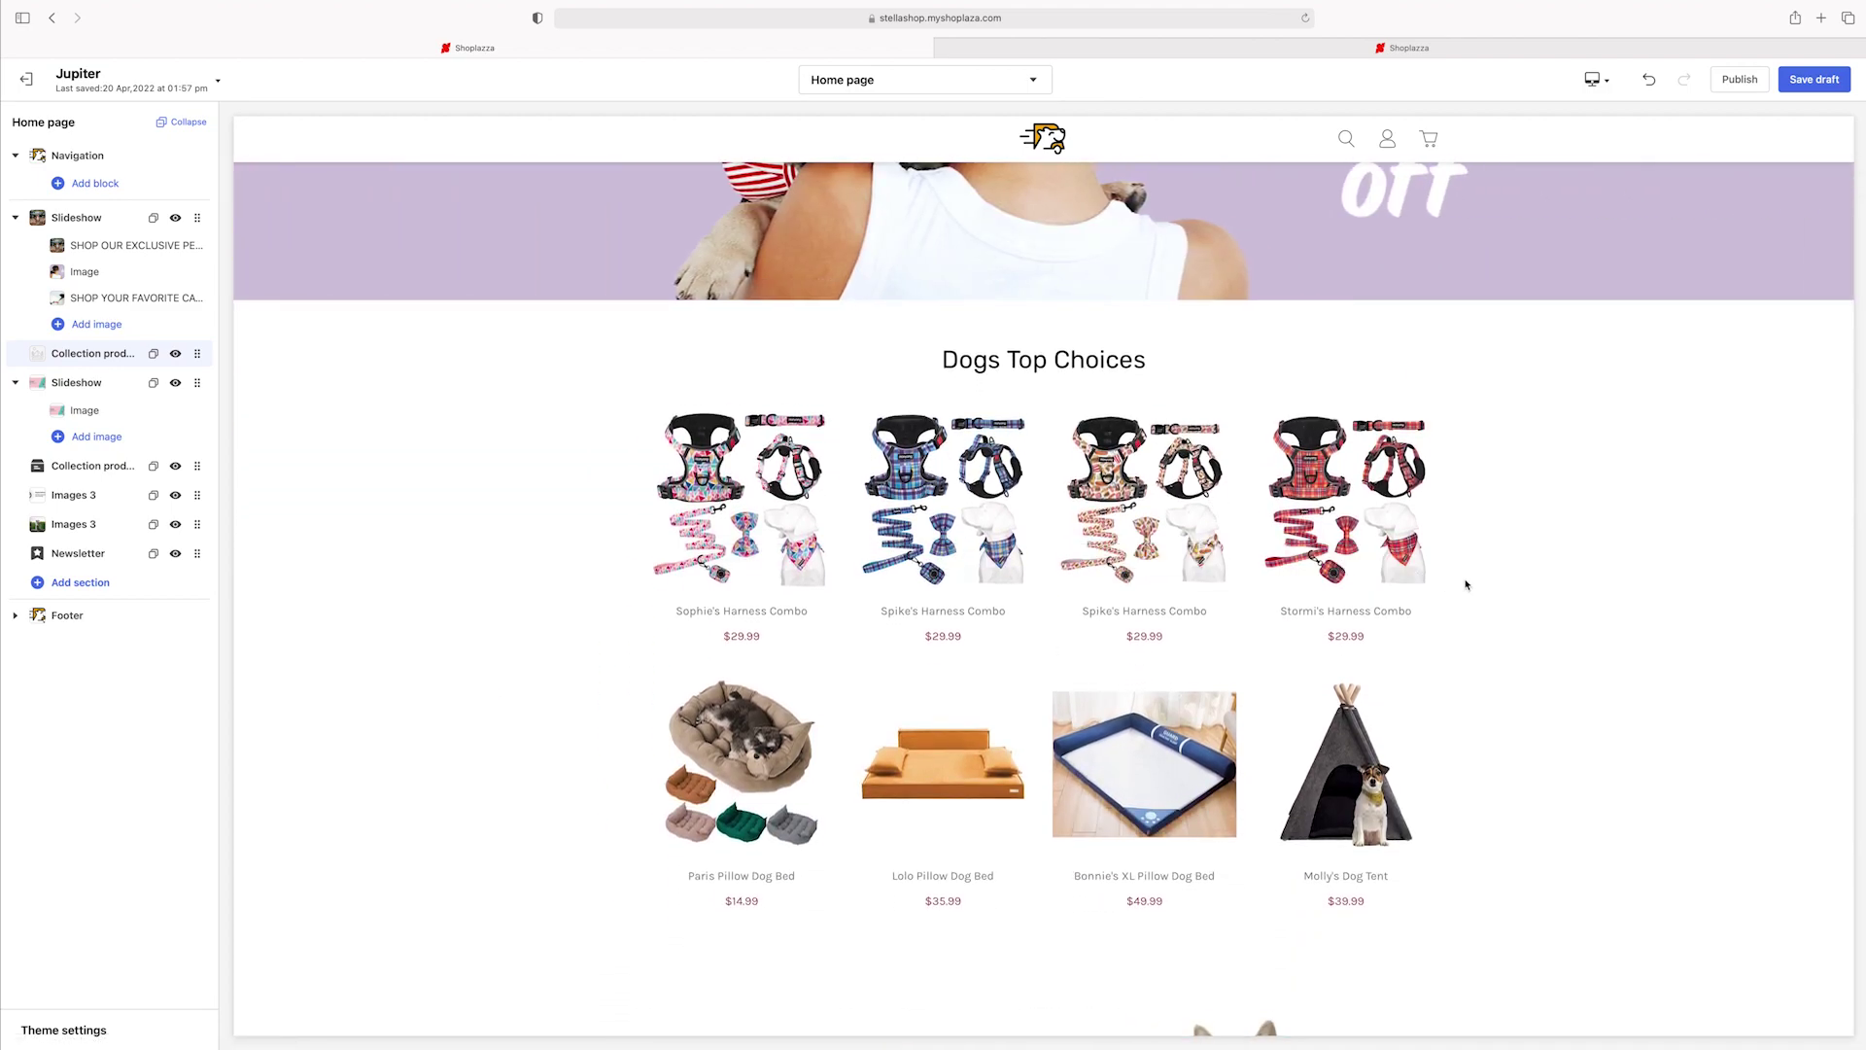
pyautogui.scroll(-12, 1466, 584)
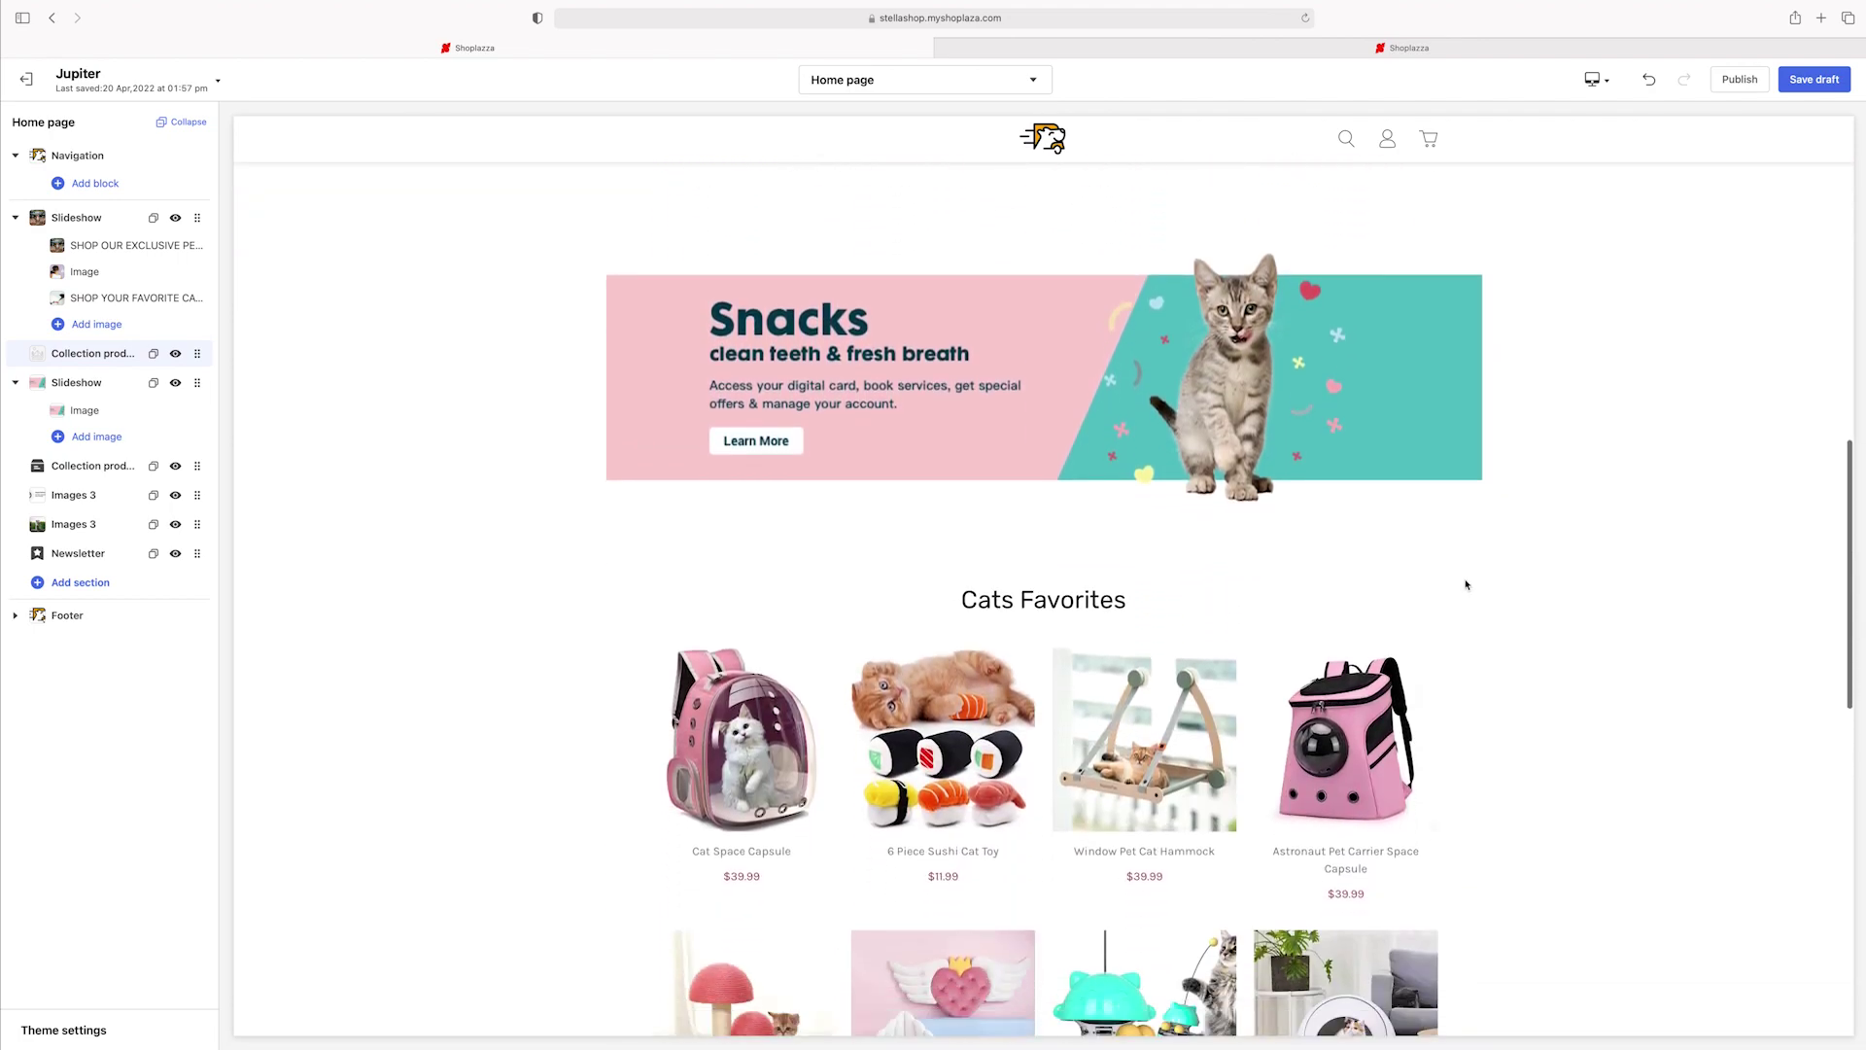
pyautogui.scroll(-3, 1469, 583)
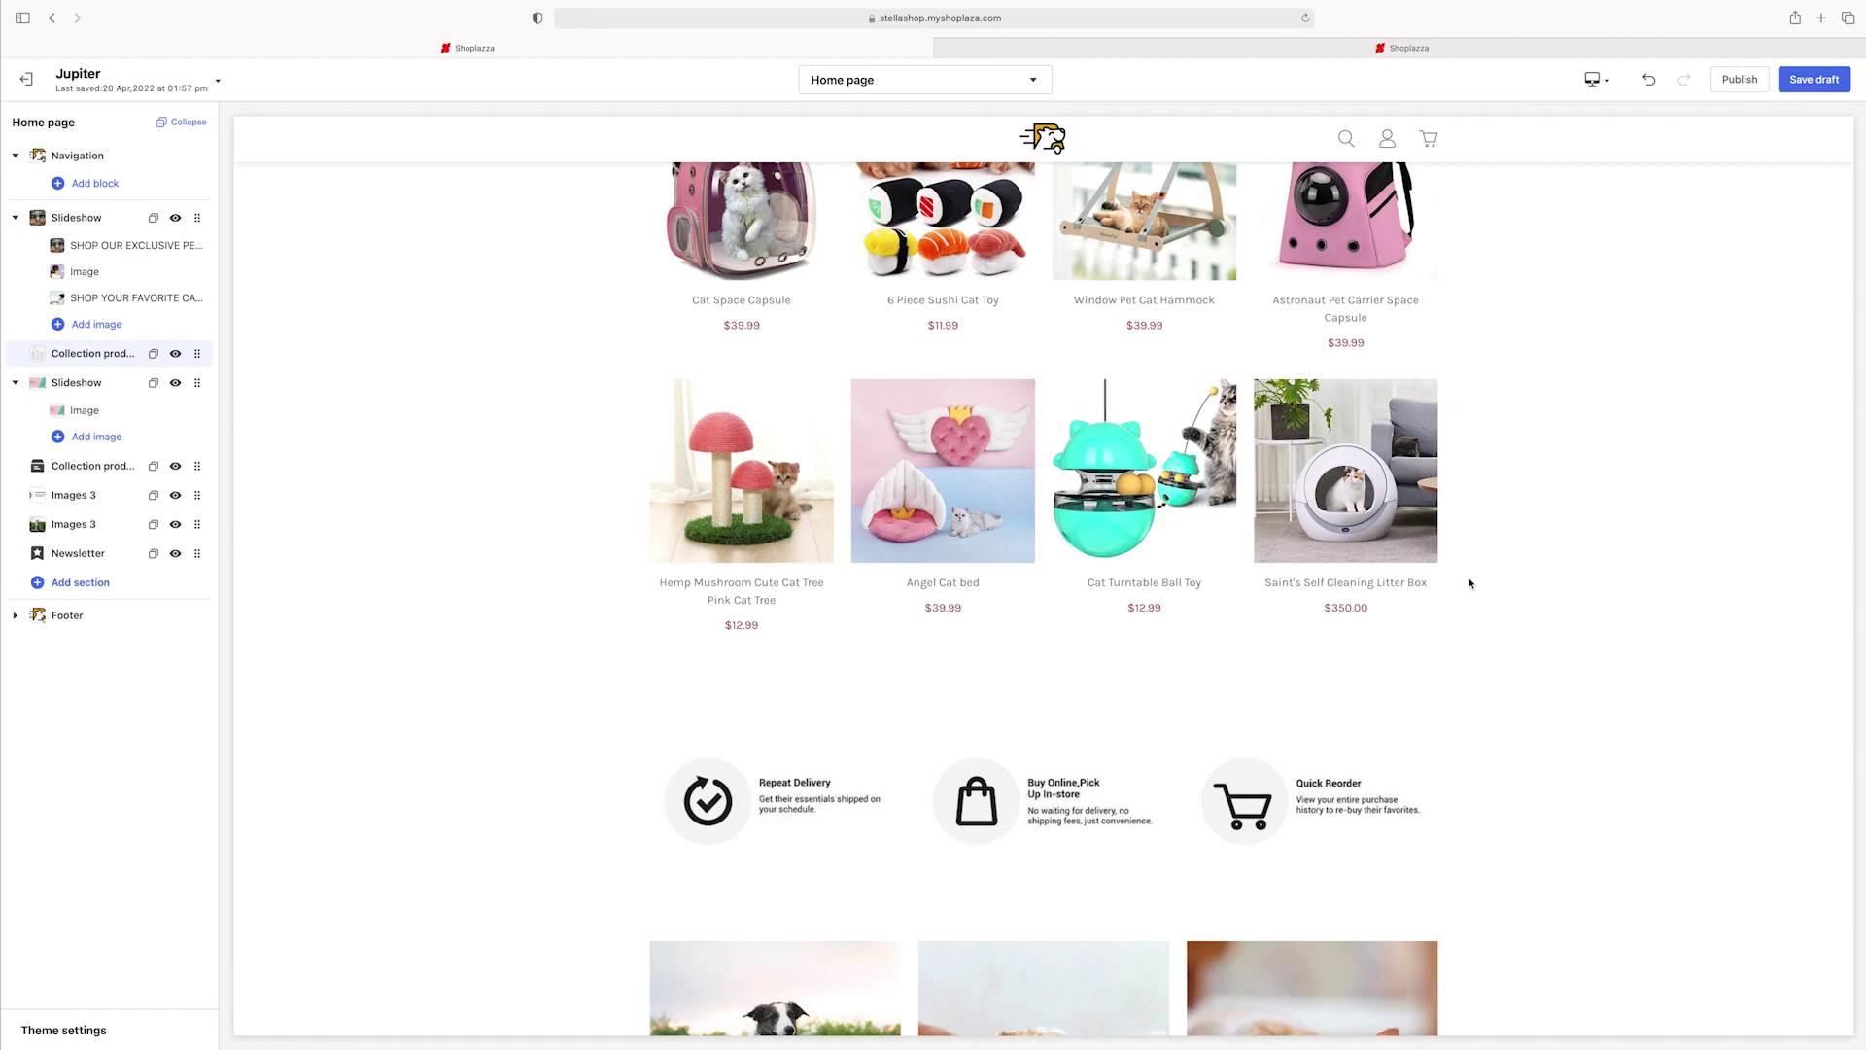
pyautogui.scroll(5, 1467, 581)
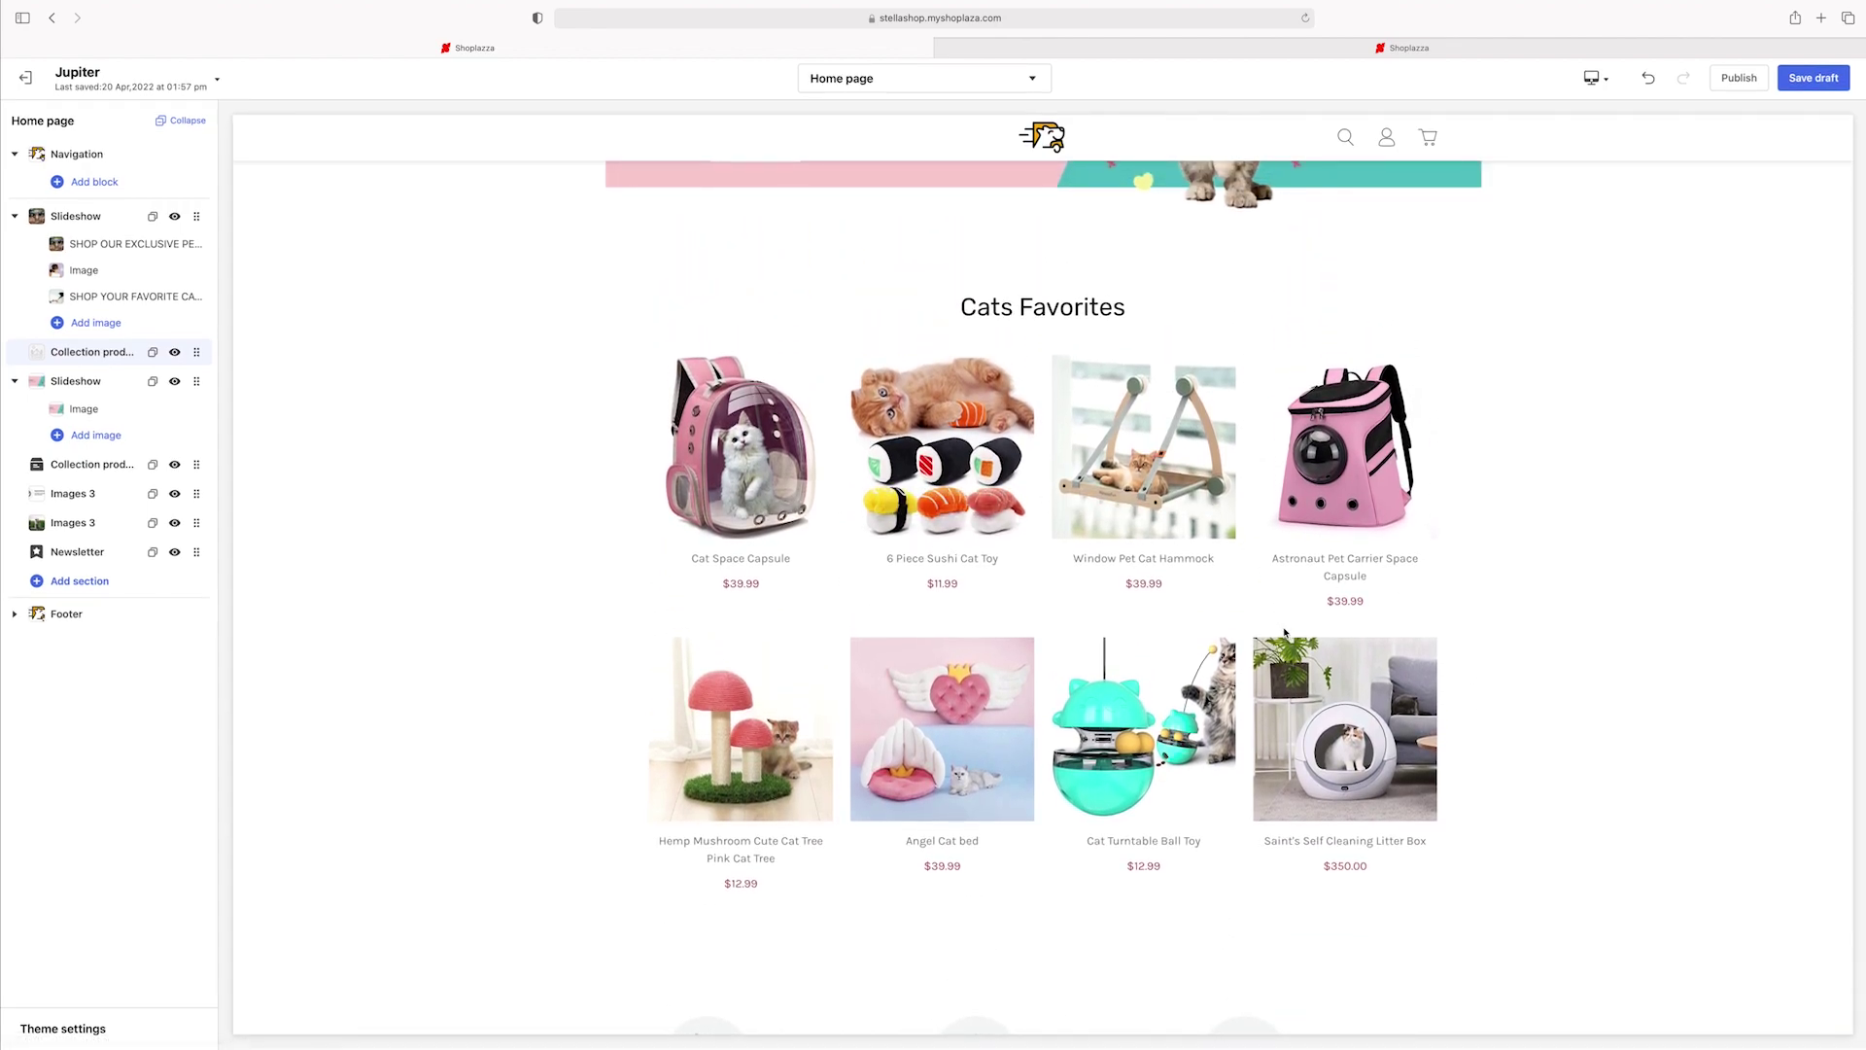
pyautogui.scroll(-1, 1270, 756)
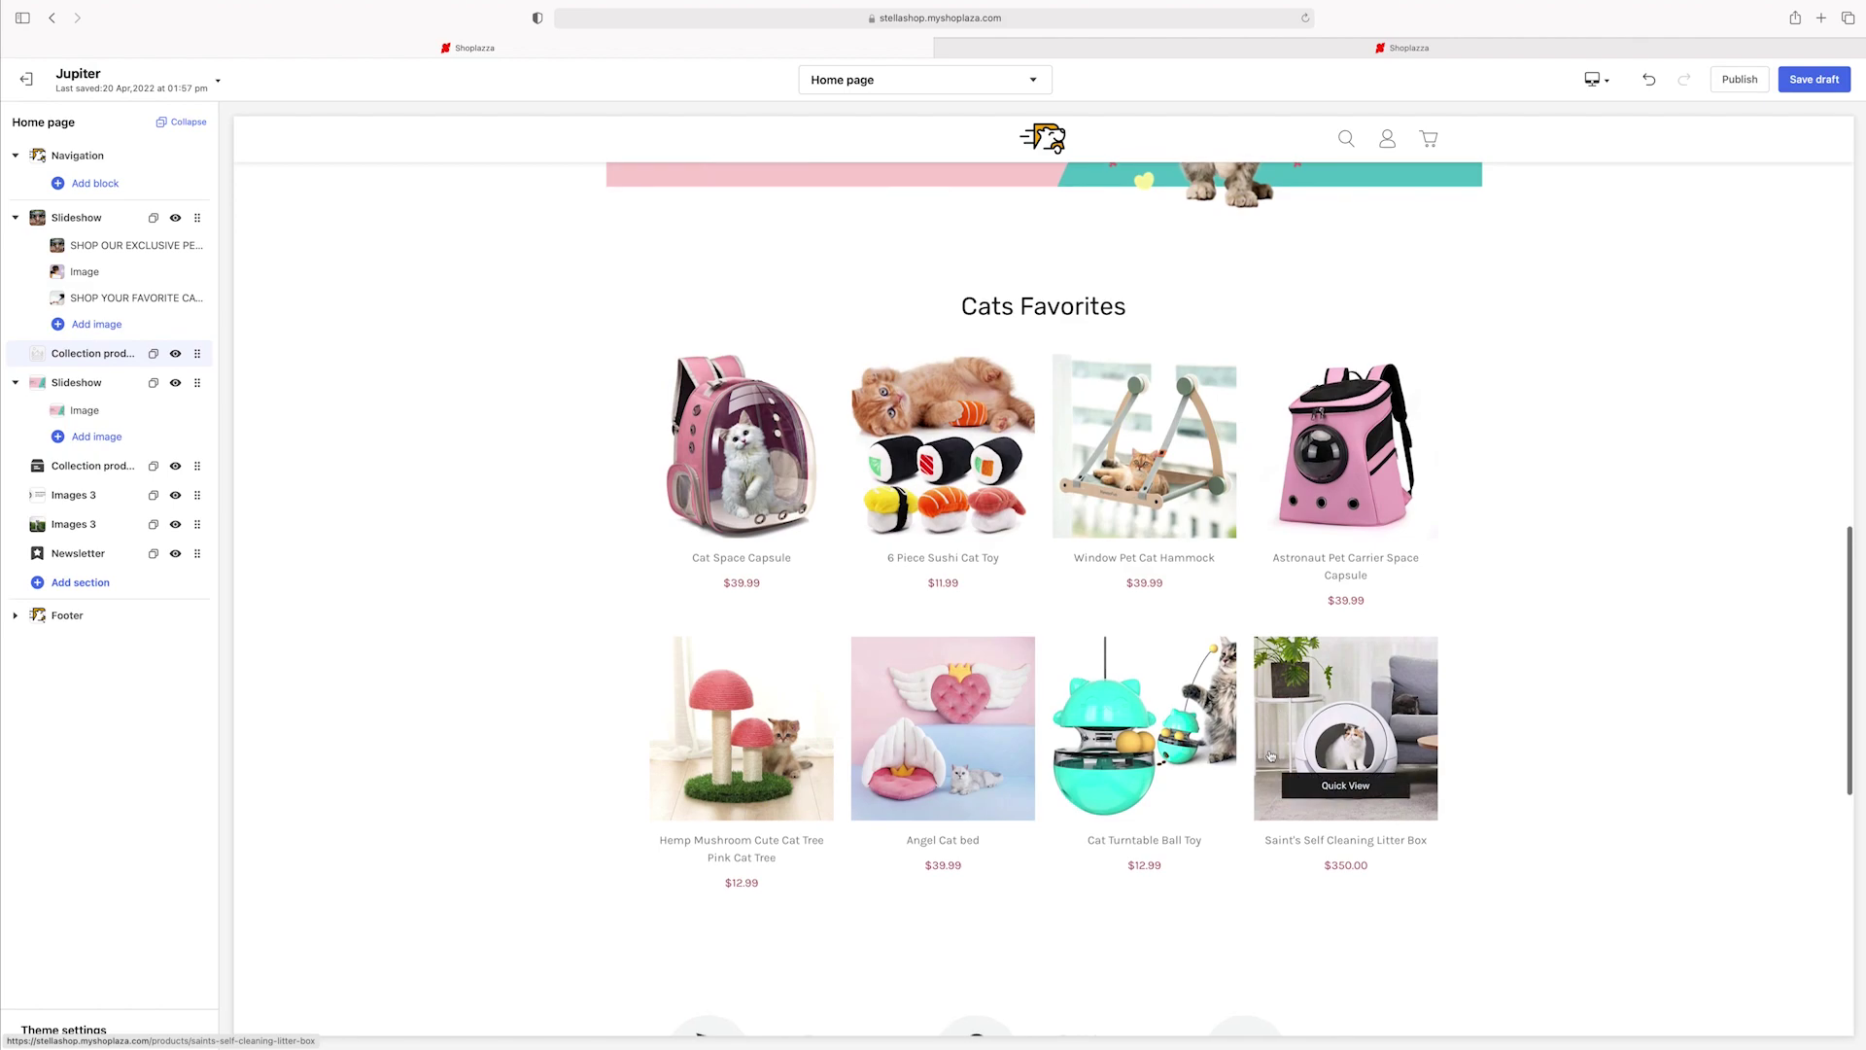
pyautogui.scroll(-10, 1270, 756)
pyautogui.scroll(8, 1270, 756)
pyautogui.scroll(15, 1270, 756)
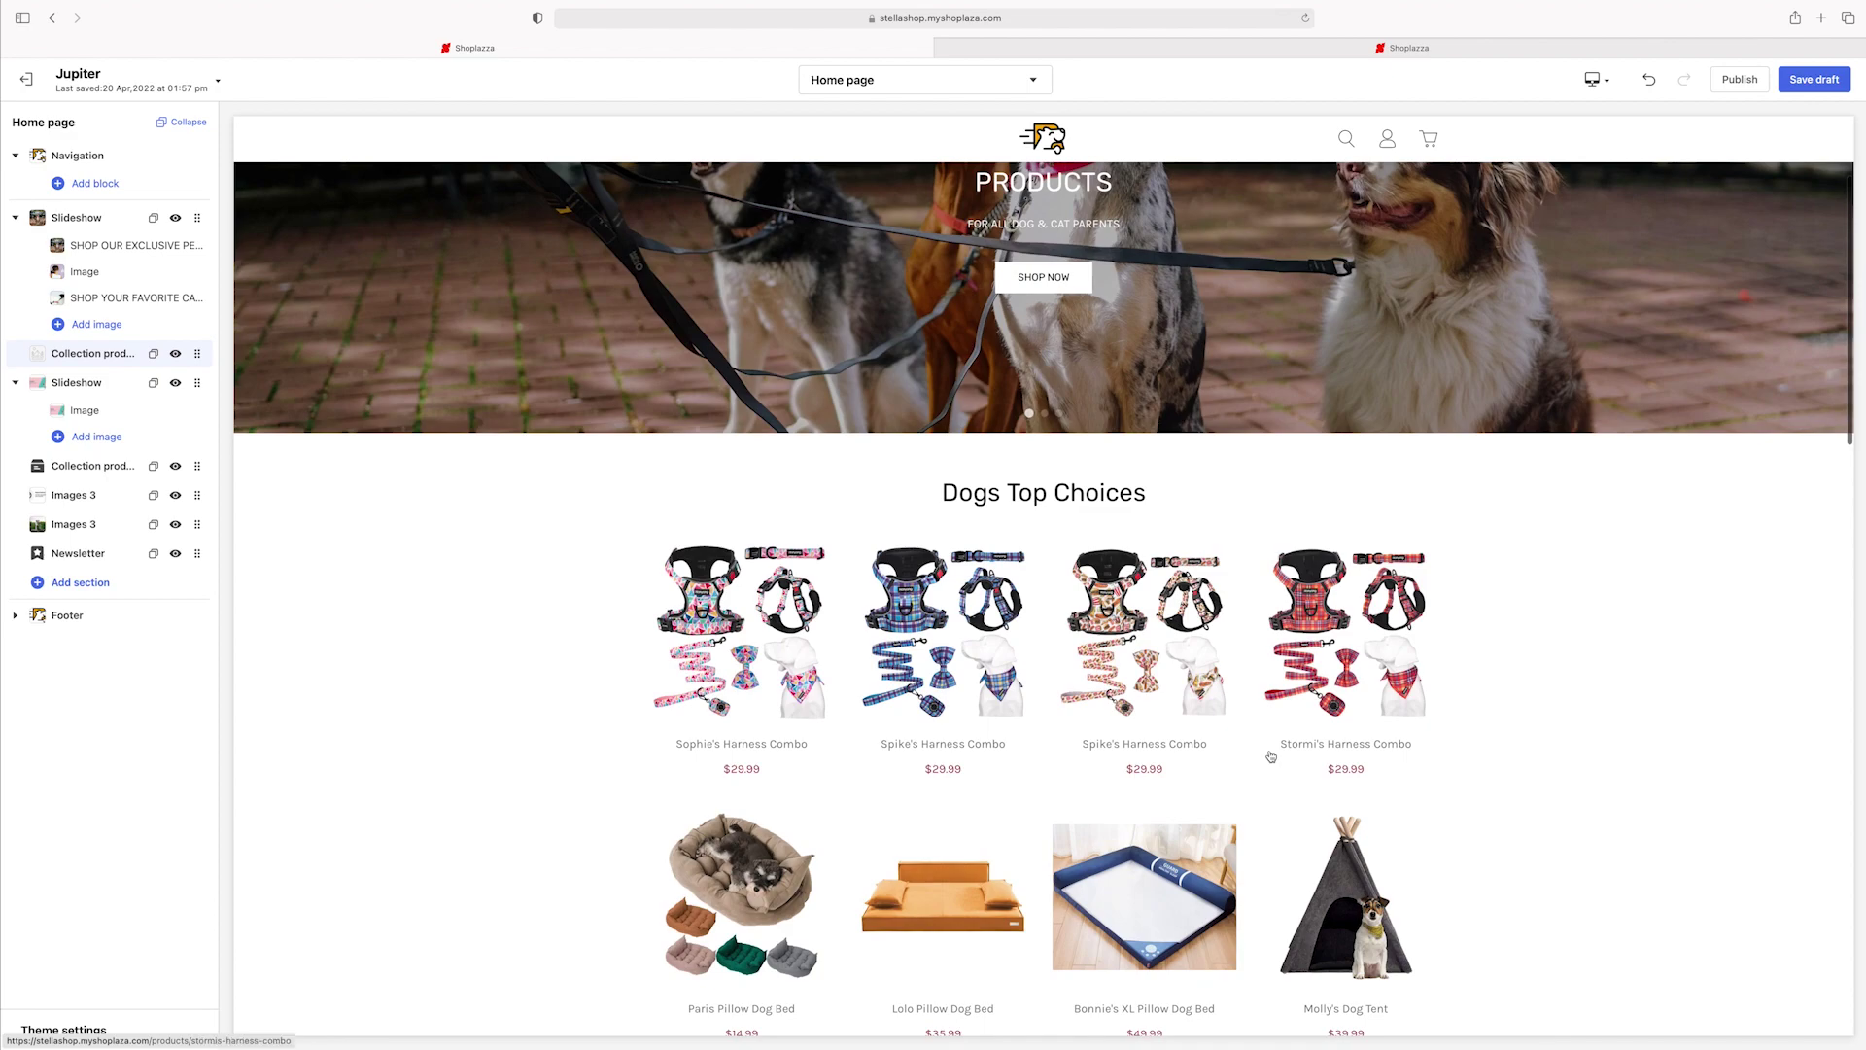
pyautogui.scroll(-10, 1270, 756)
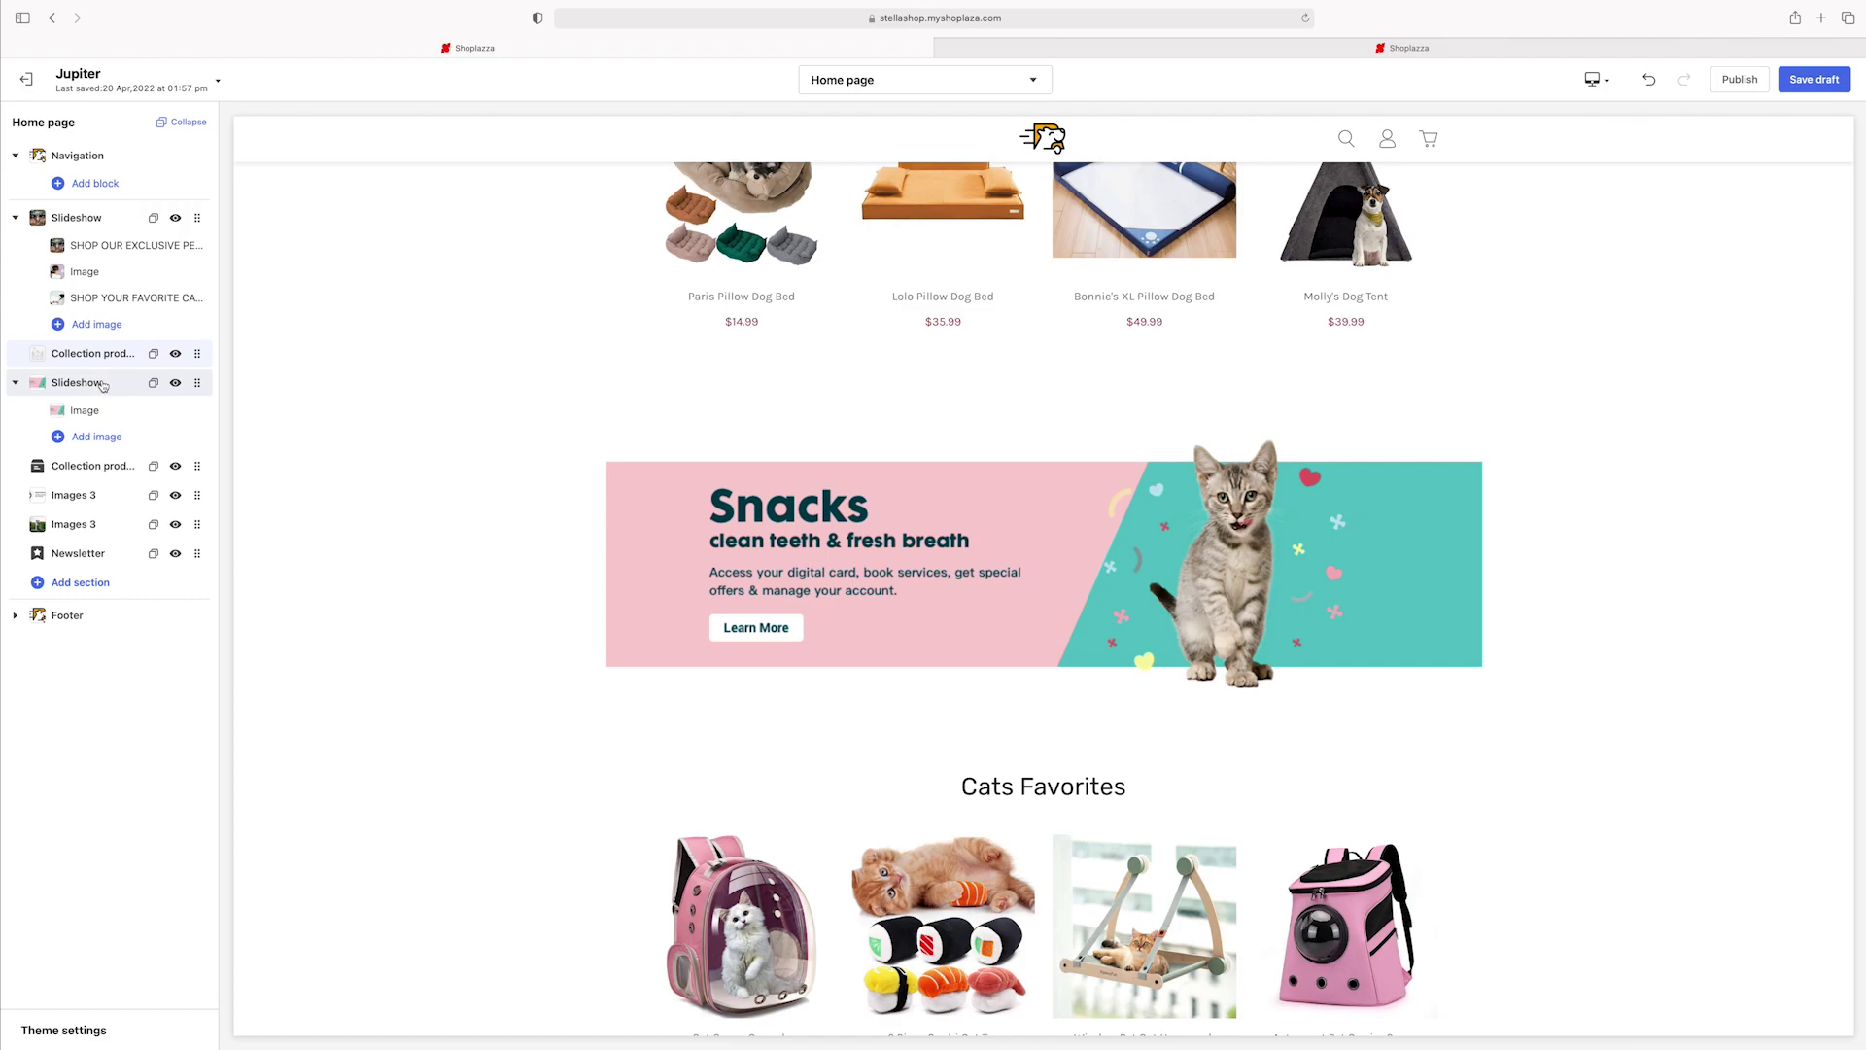
# - Move the Snacks banner slideshow above the newsletter and show the addable section types
pyautogui.moveTo(198, 382)
pyautogui.mouseDown()
pyautogui.moveTo(191, 473)
pyautogui.moveTo(165, 449)
pyautogui.moveTo(198, 441)
pyautogui.moveTo(193, 381)
pyautogui.mouseUp()
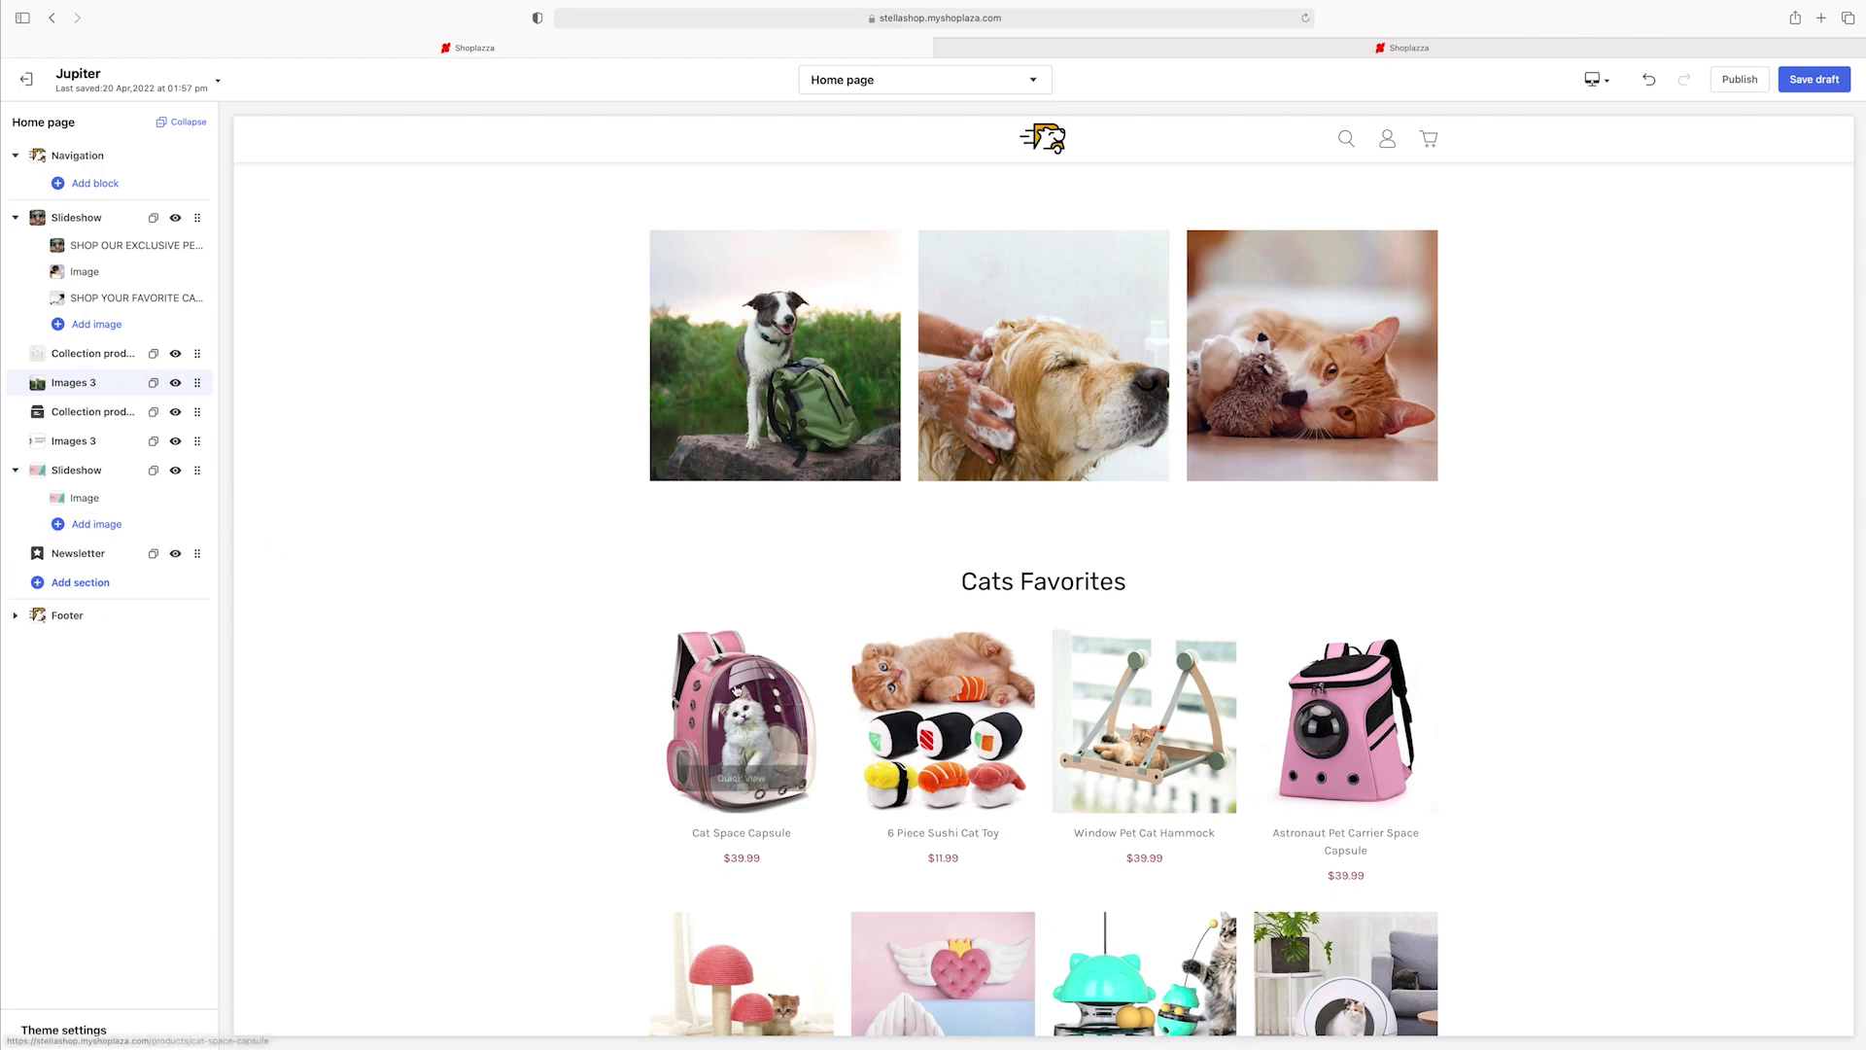
pyautogui.scroll(-15, 736, 691)
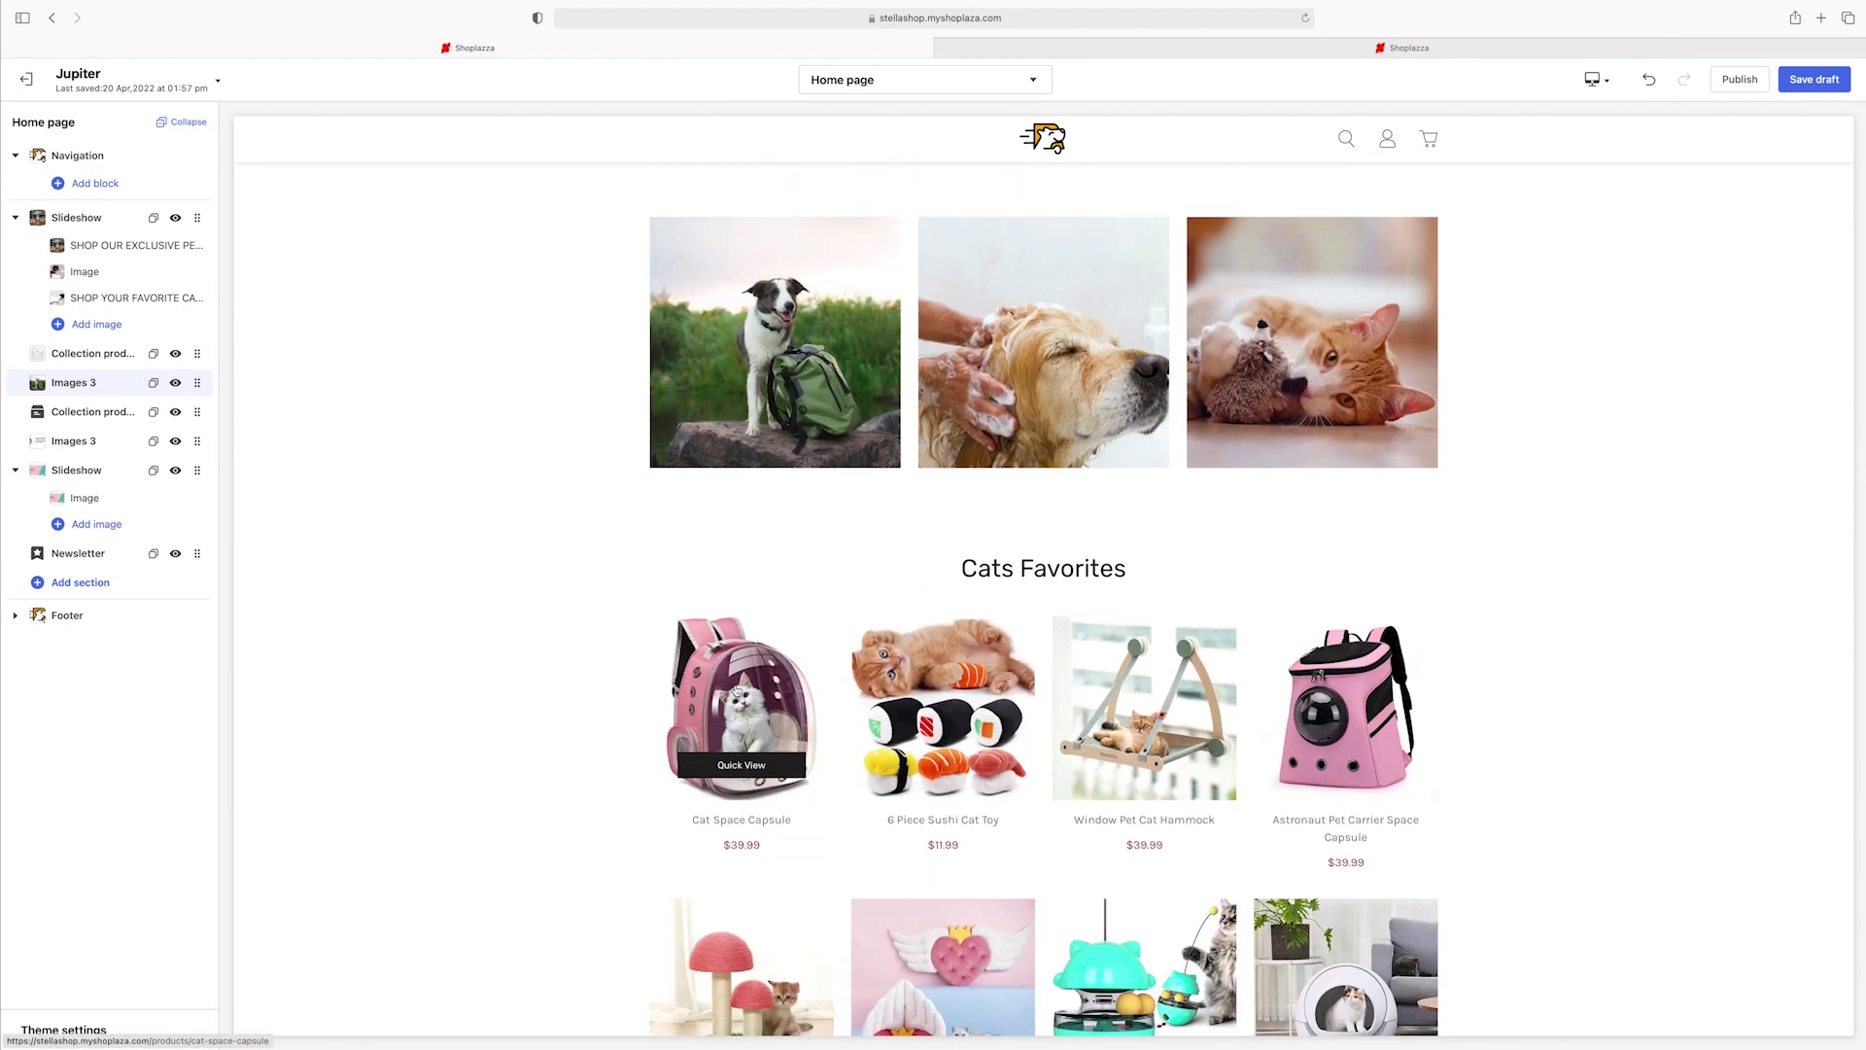
pyautogui.click(70, 584)
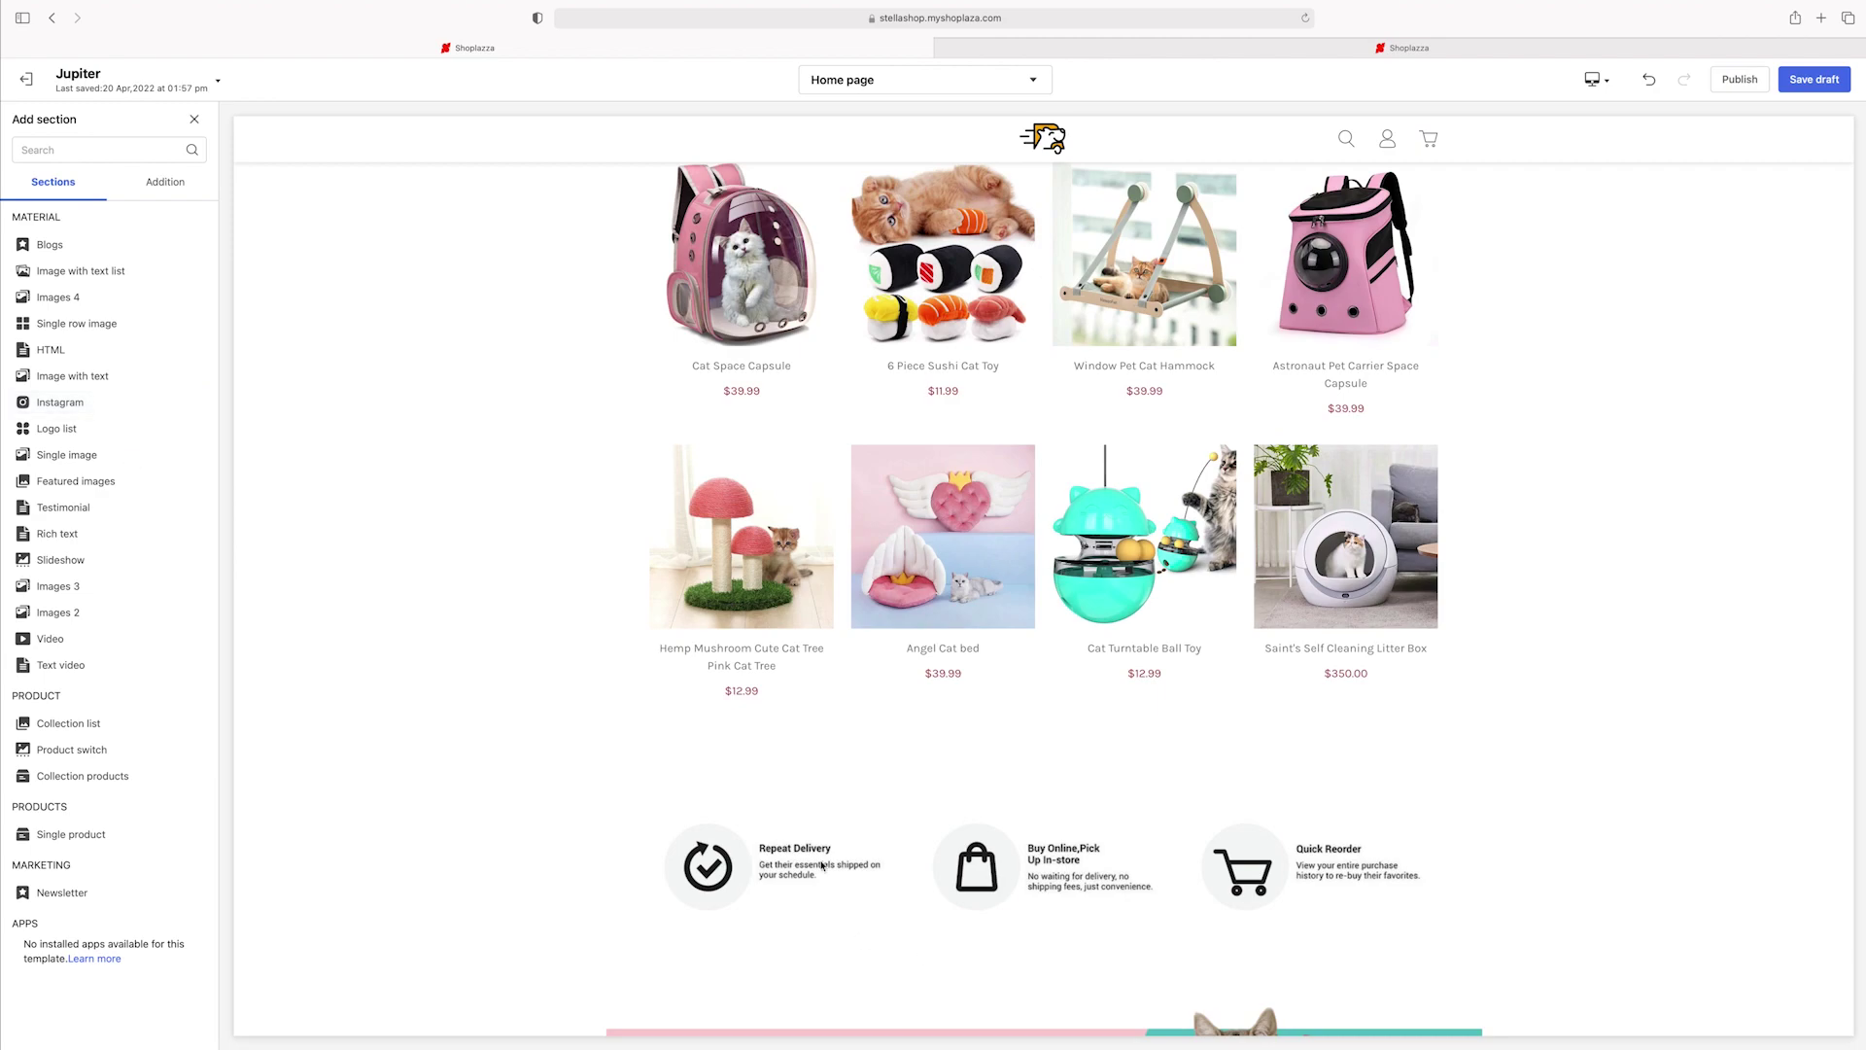
pyautogui.scroll(-6, 855, 896)
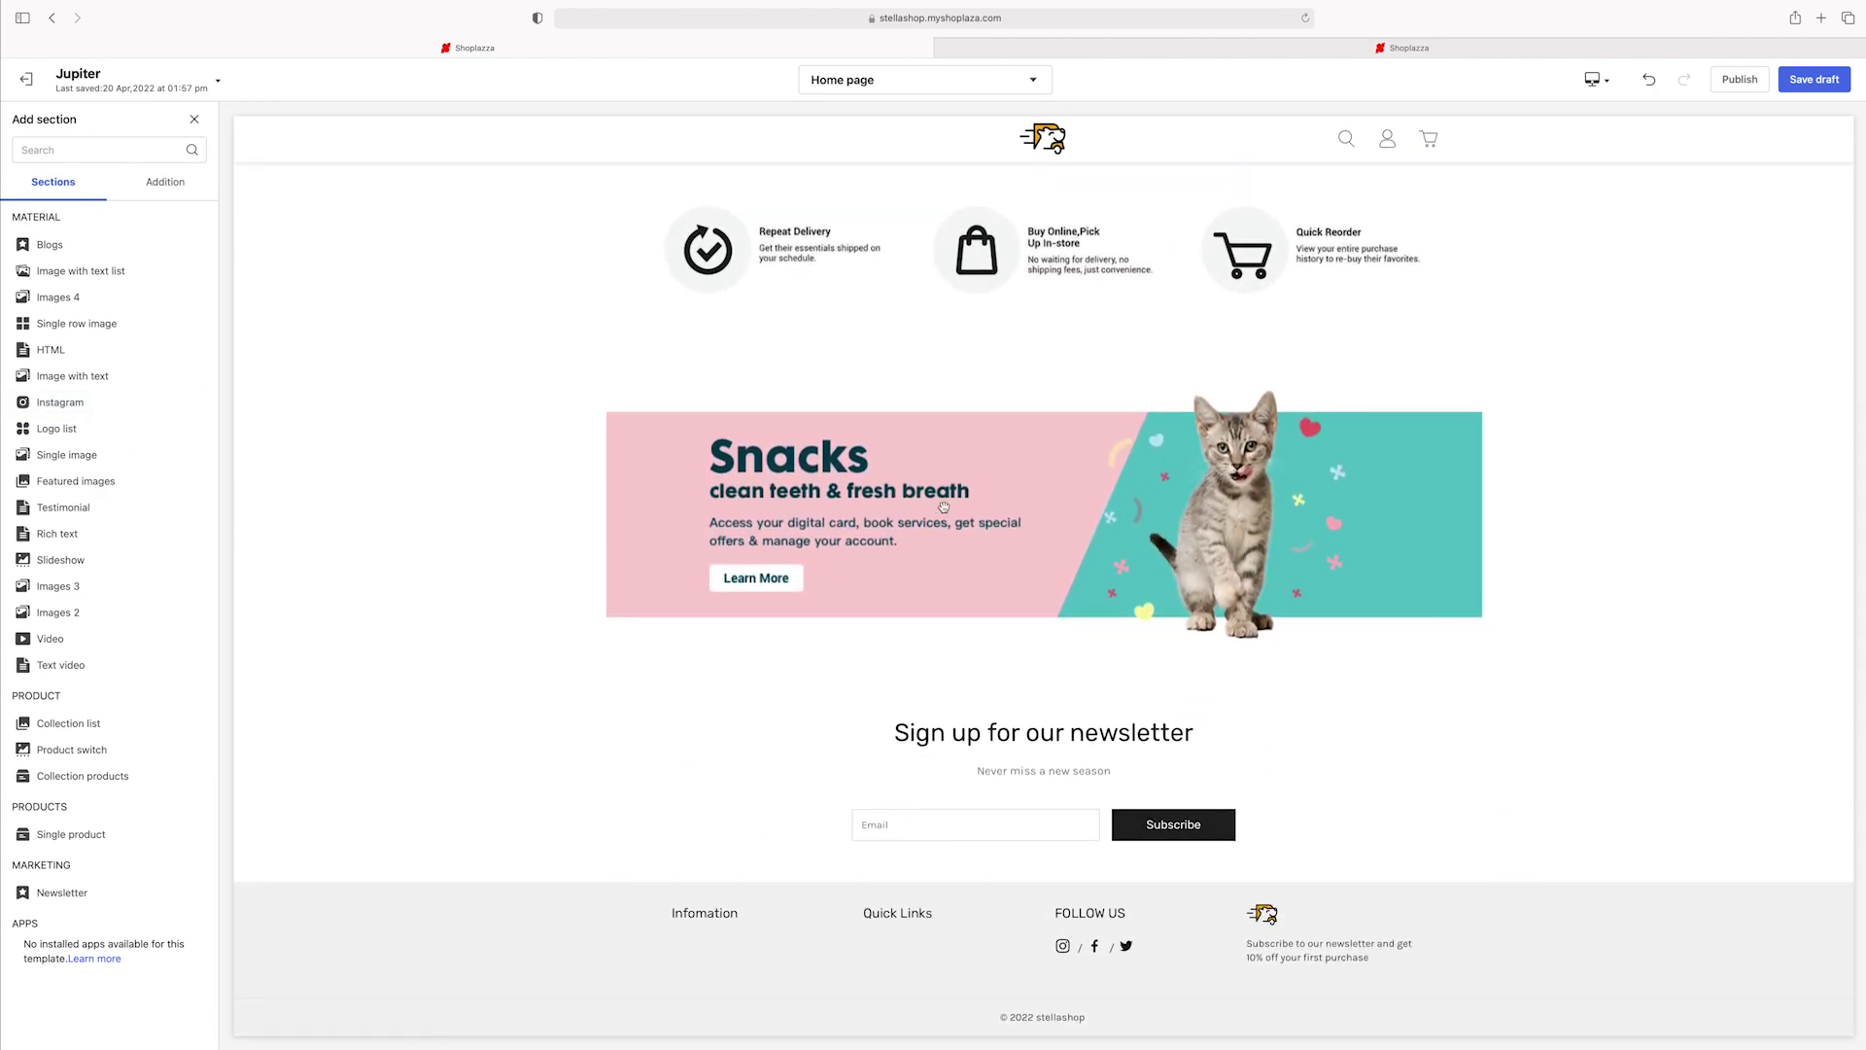
pyautogui.scroll(5, 944, 506)
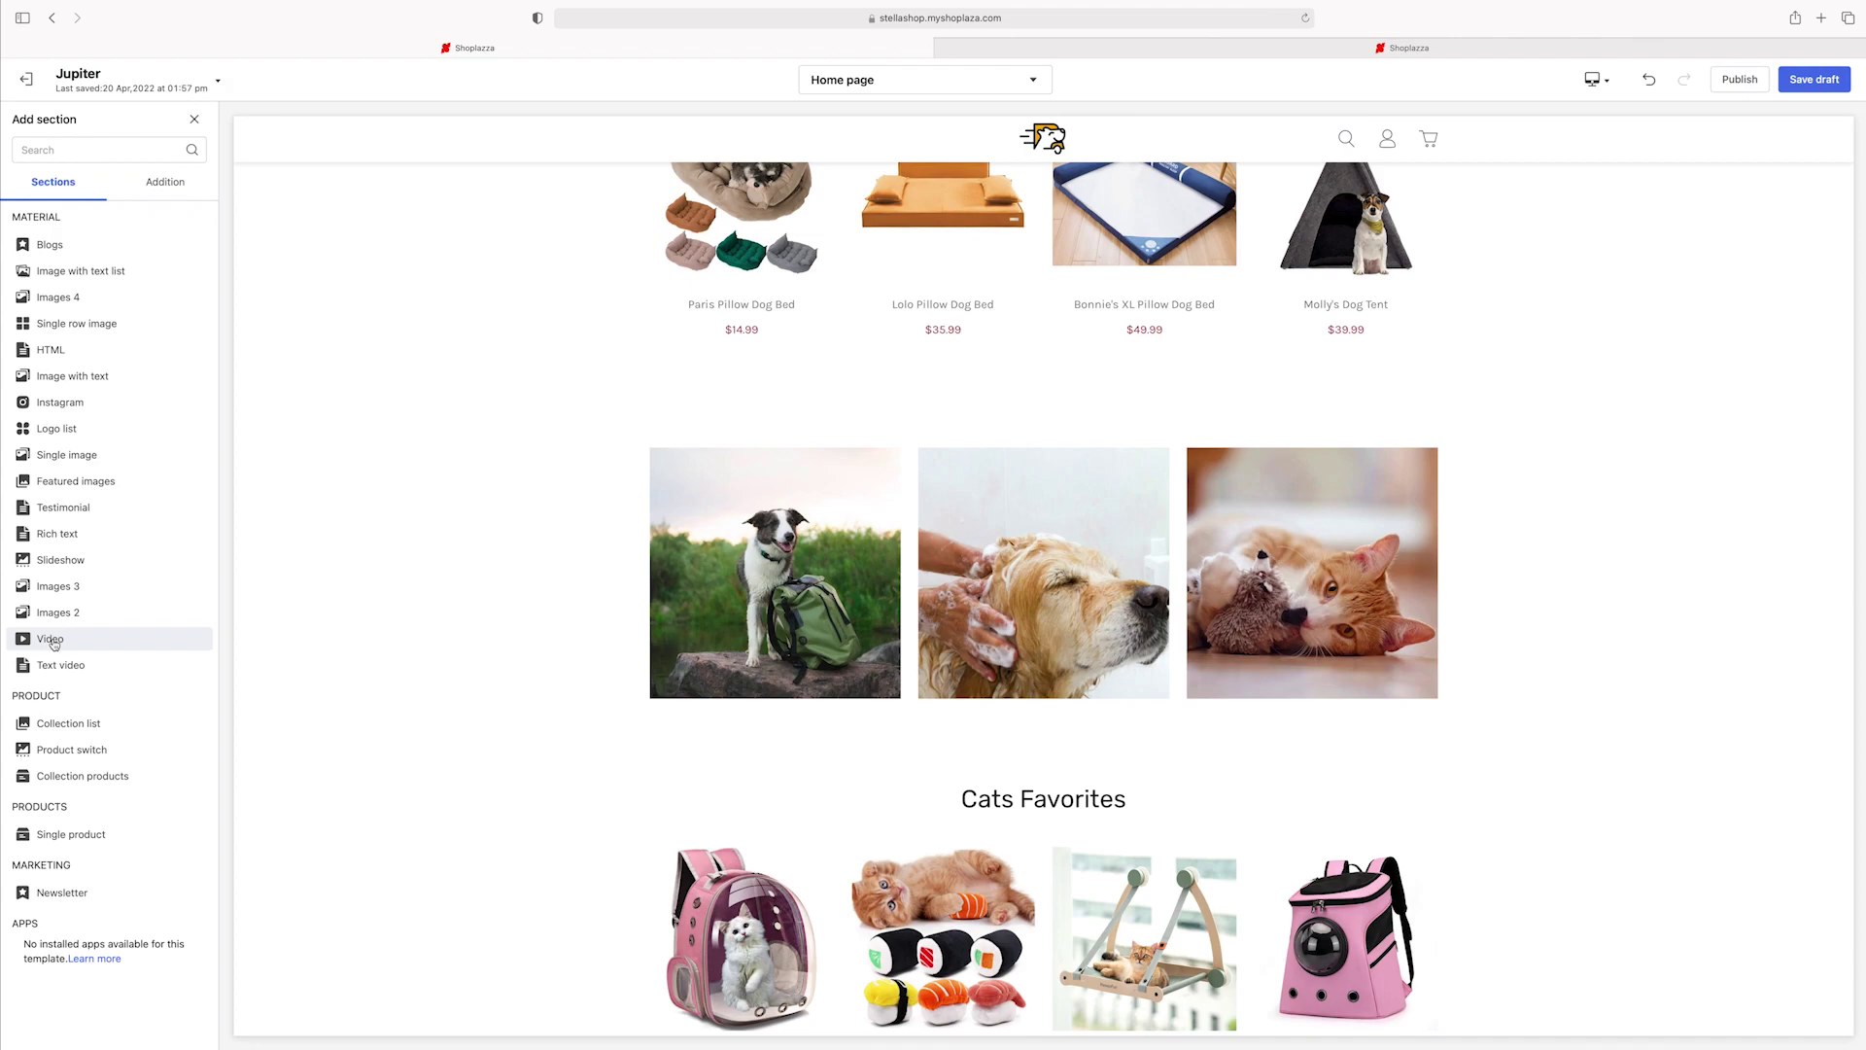
pyautogui.click(162, 181)
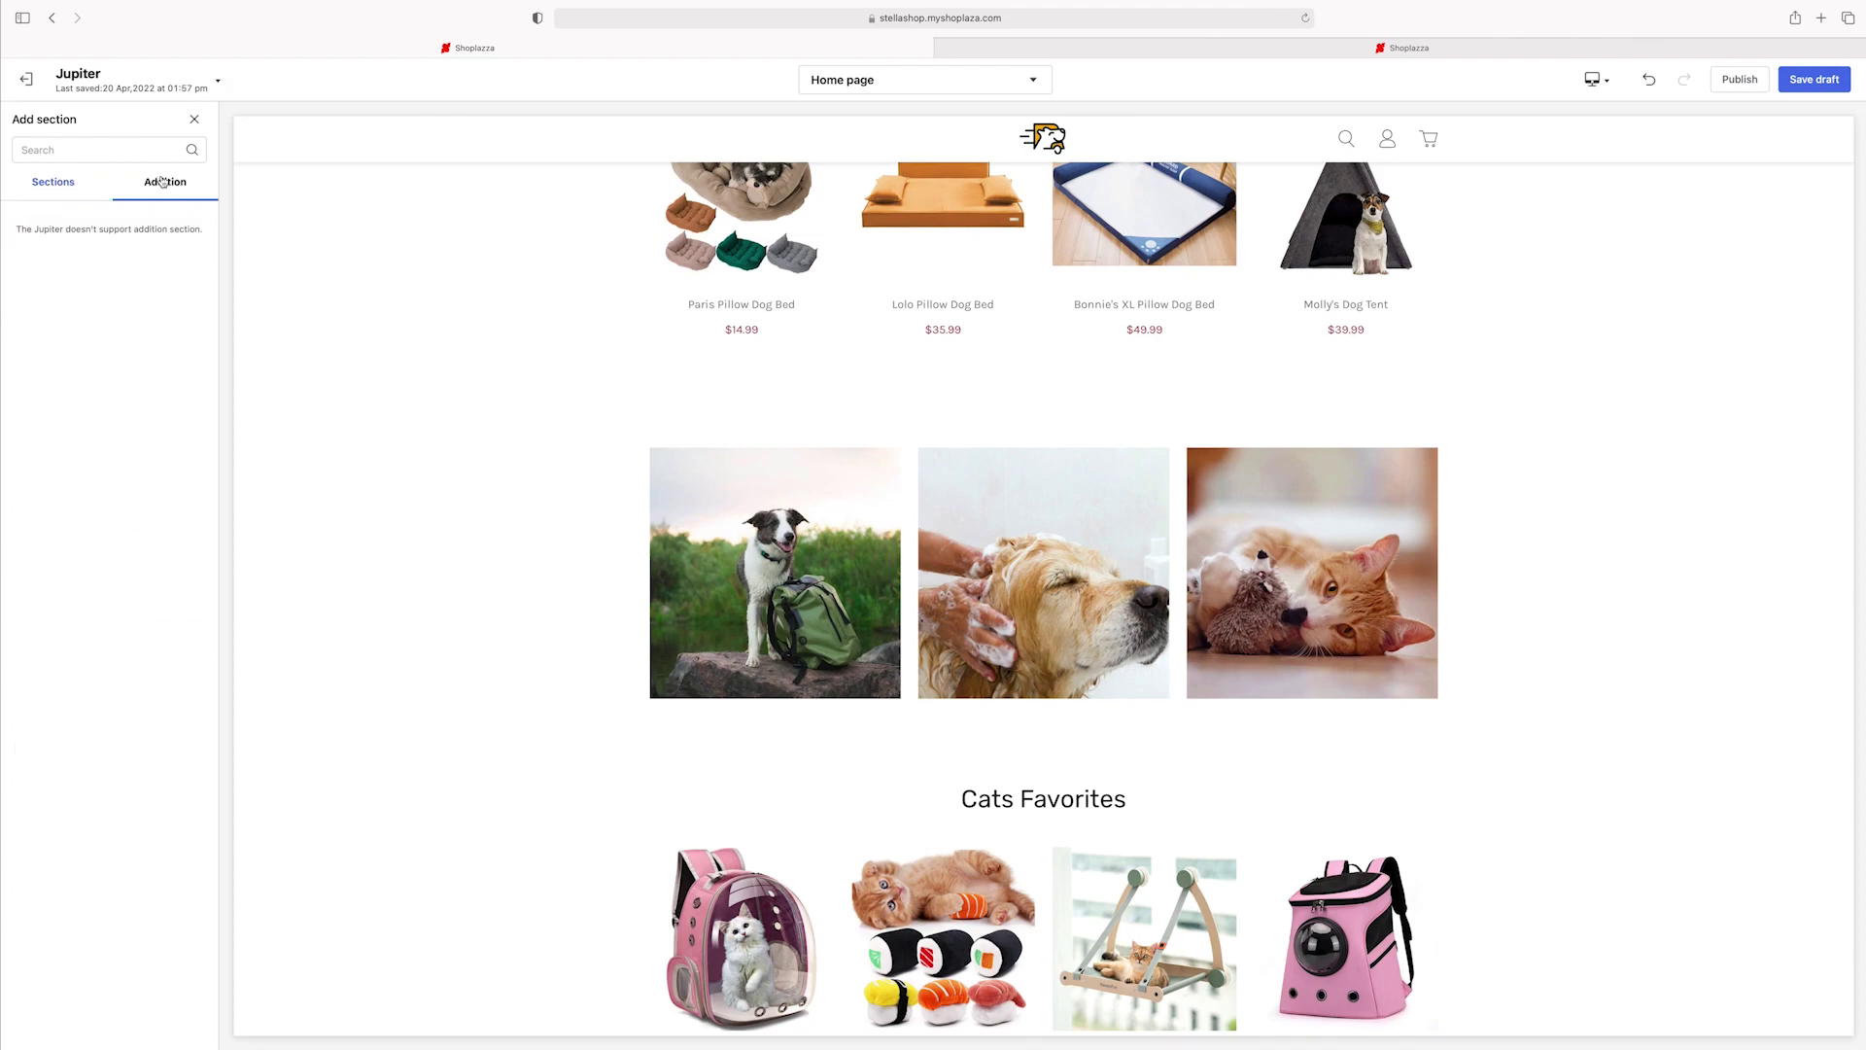
pyautogui.click(86, 193)
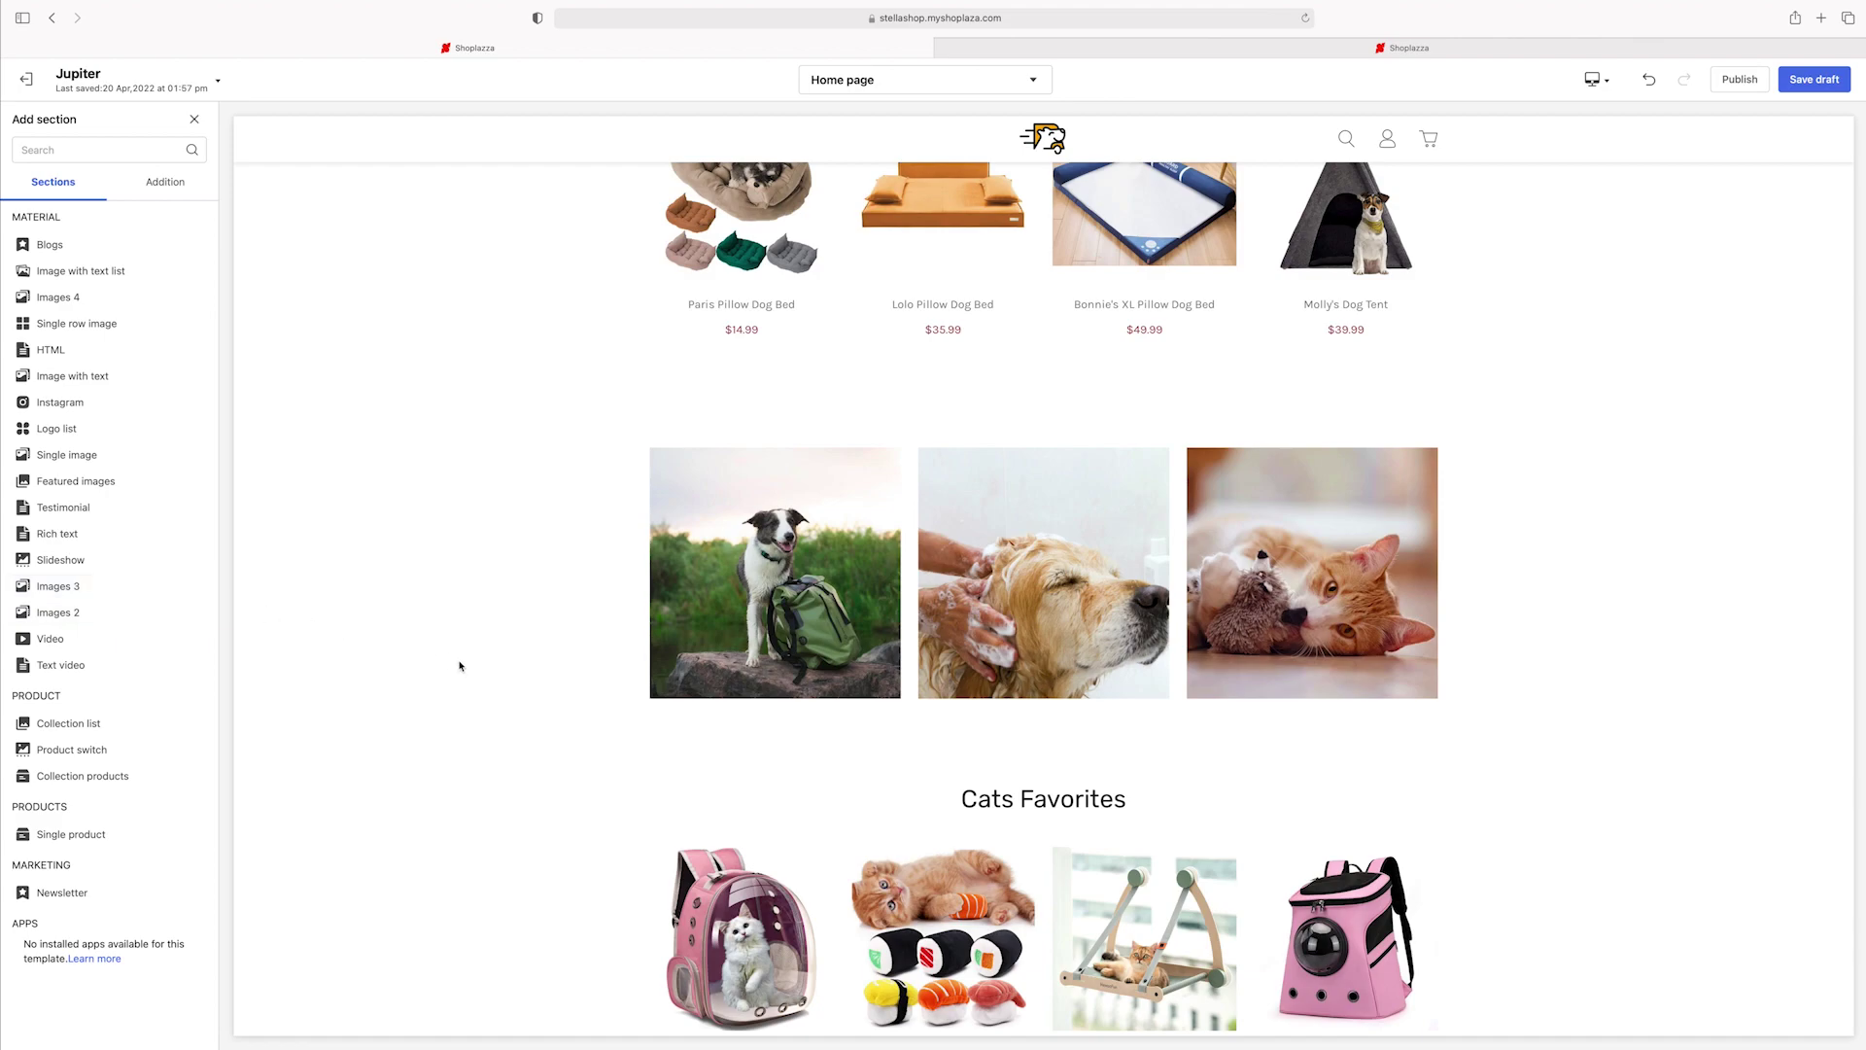
pyautogui.scroll(5, 460, 666)
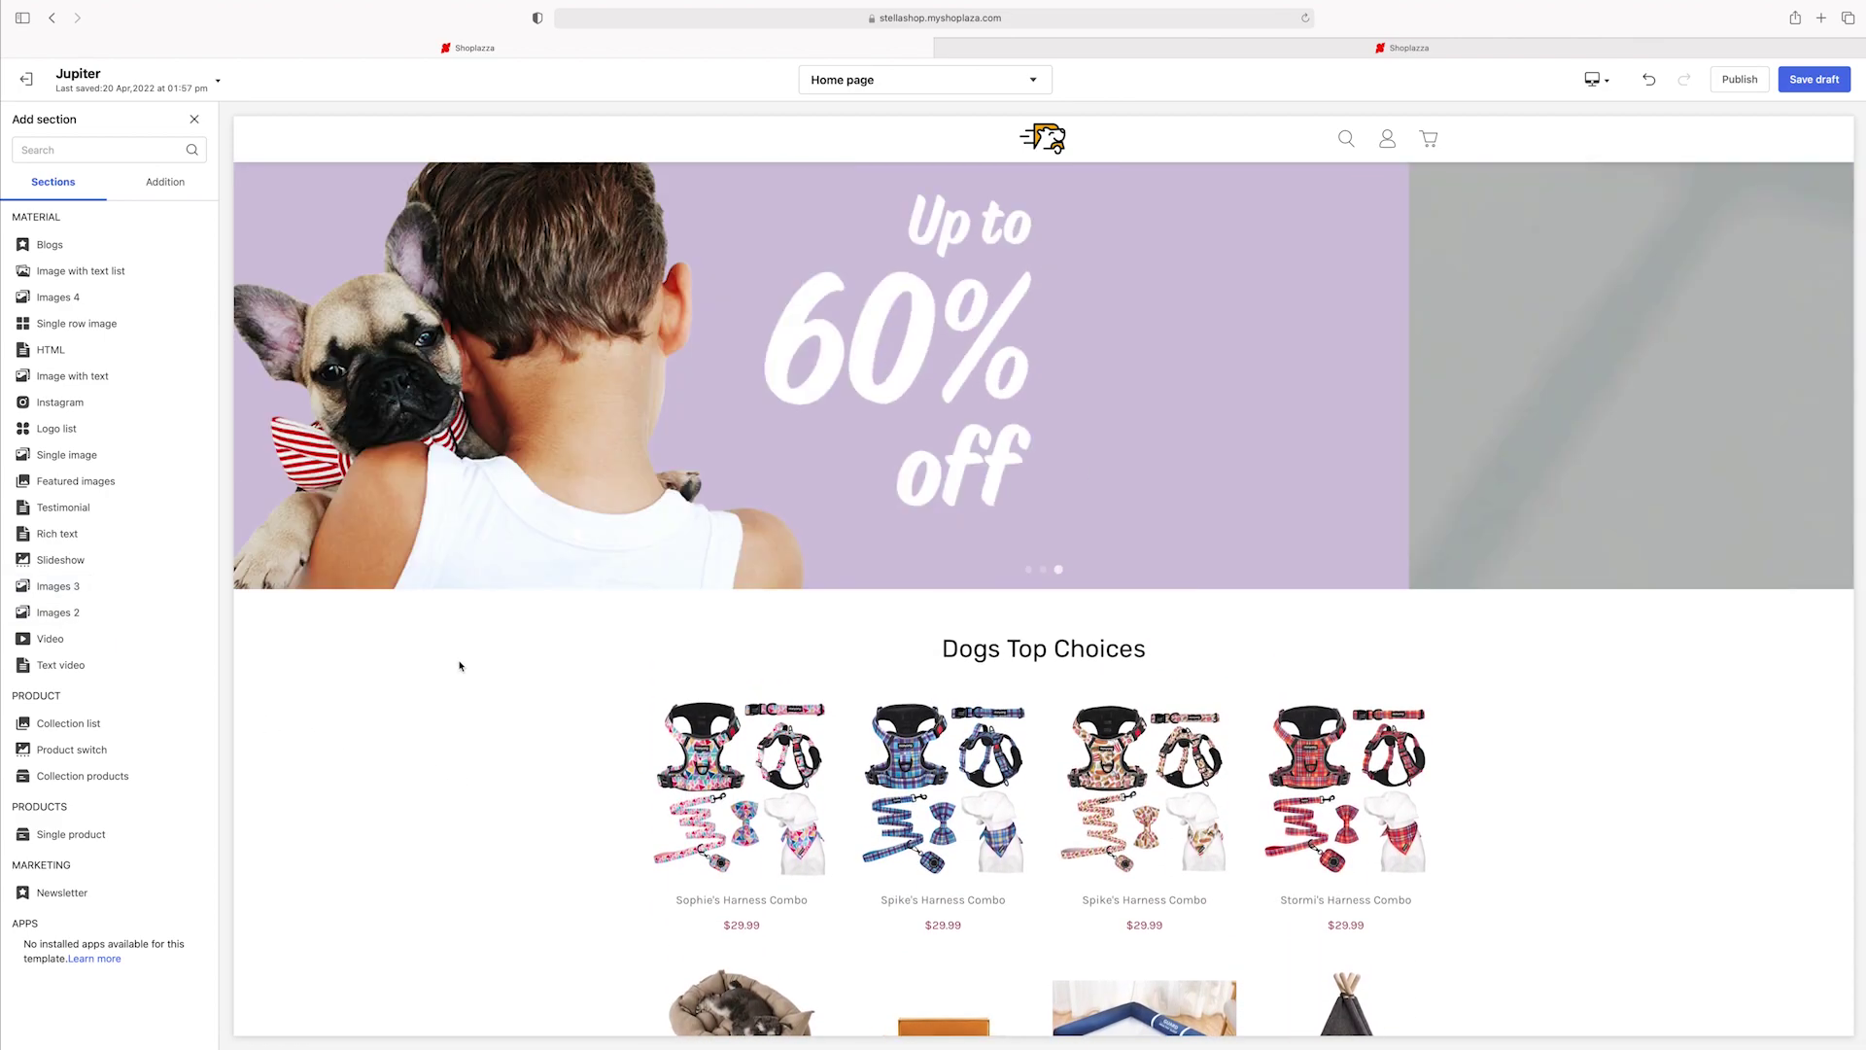
# - Review the home page preview, then close the Add section panel back to the section outline
pyautogui.scroll(-2, 460, 666)
pyautogui.scroll(2, 459, 665)
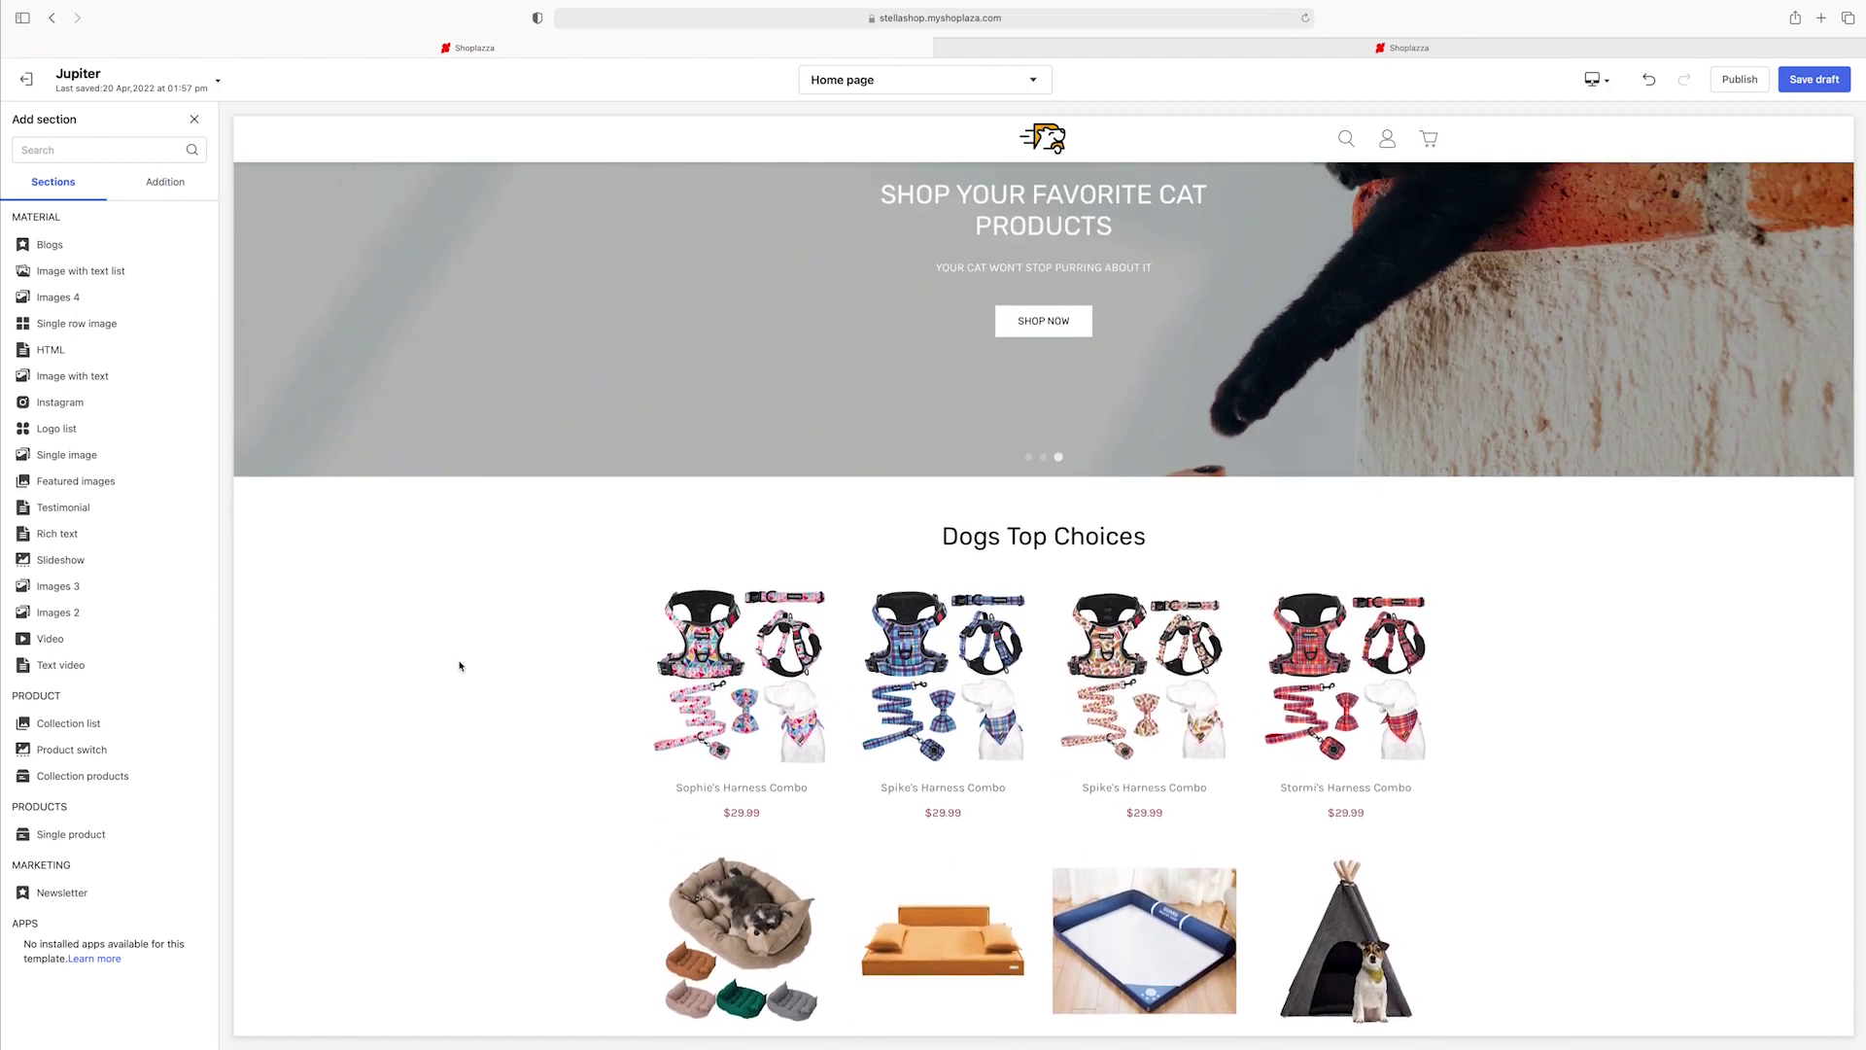
pyautogui.scroll(-3, 460, 665)
pyautogui.scroll(-7, 460, 666)
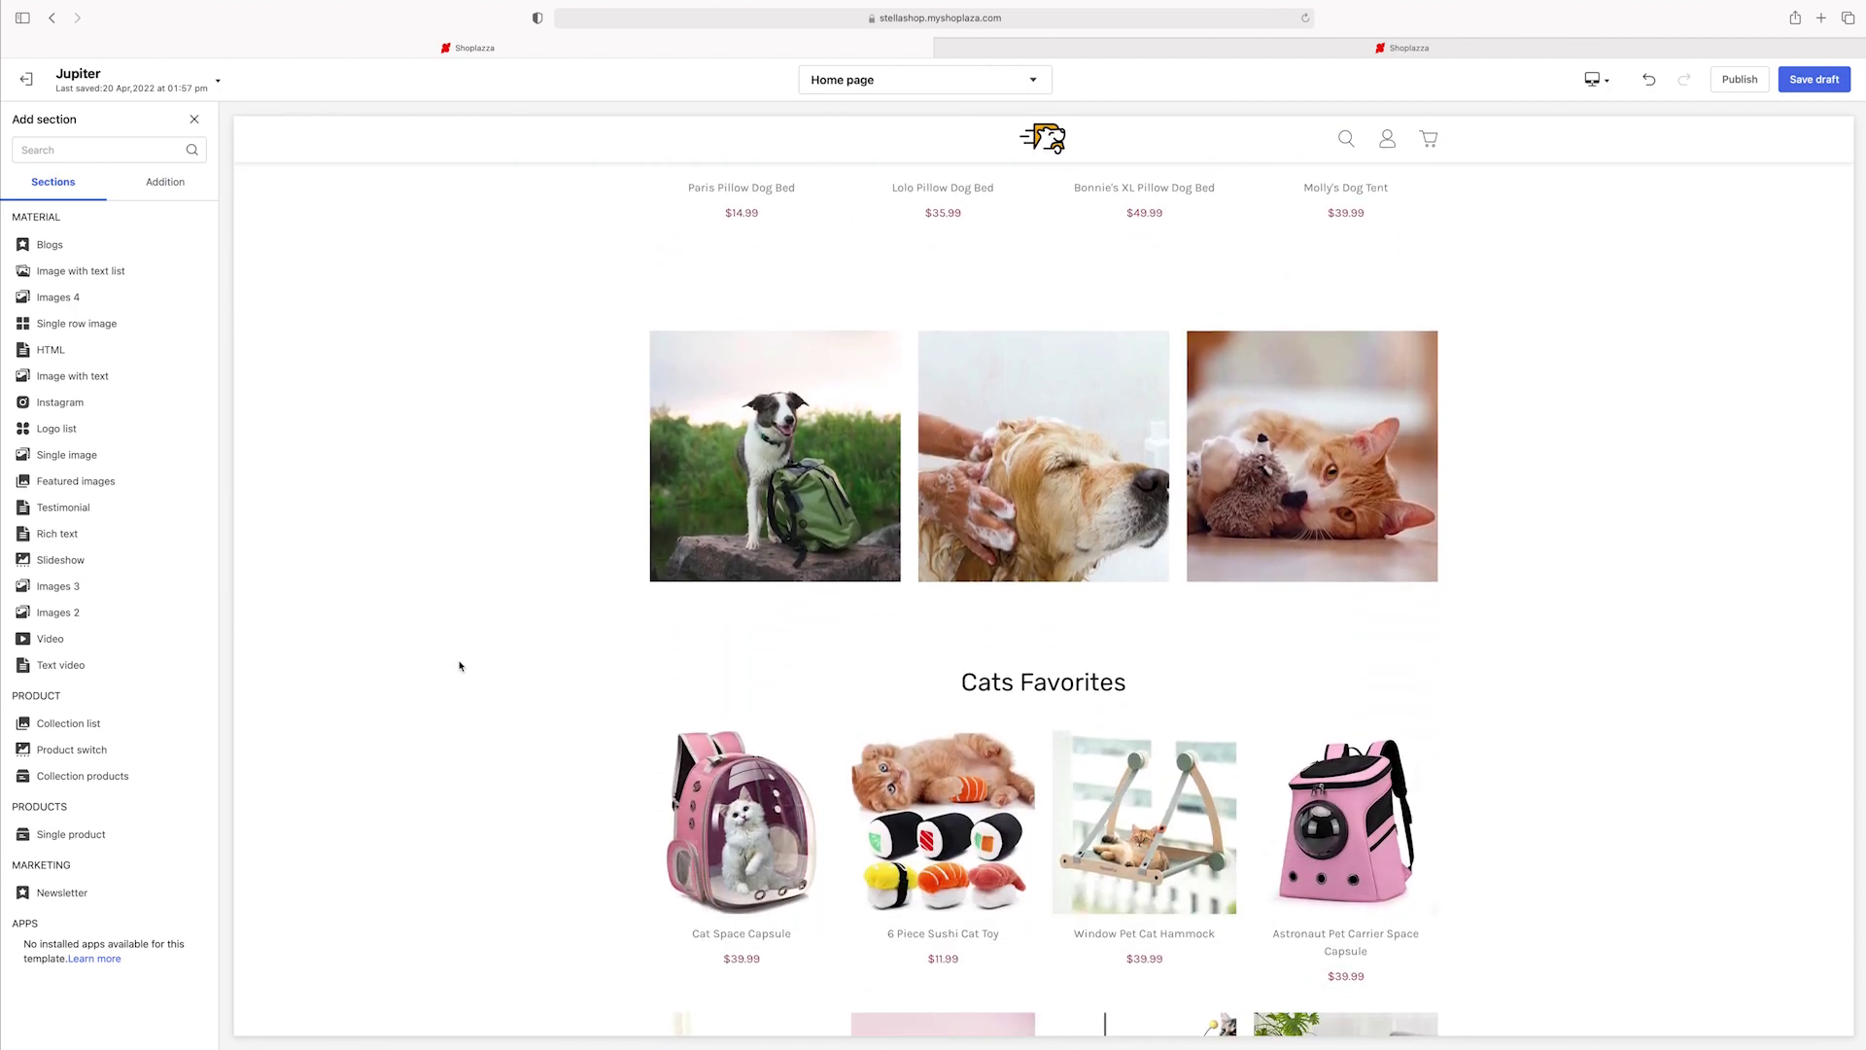
pyautogui.scroll(-9, 460, 666)
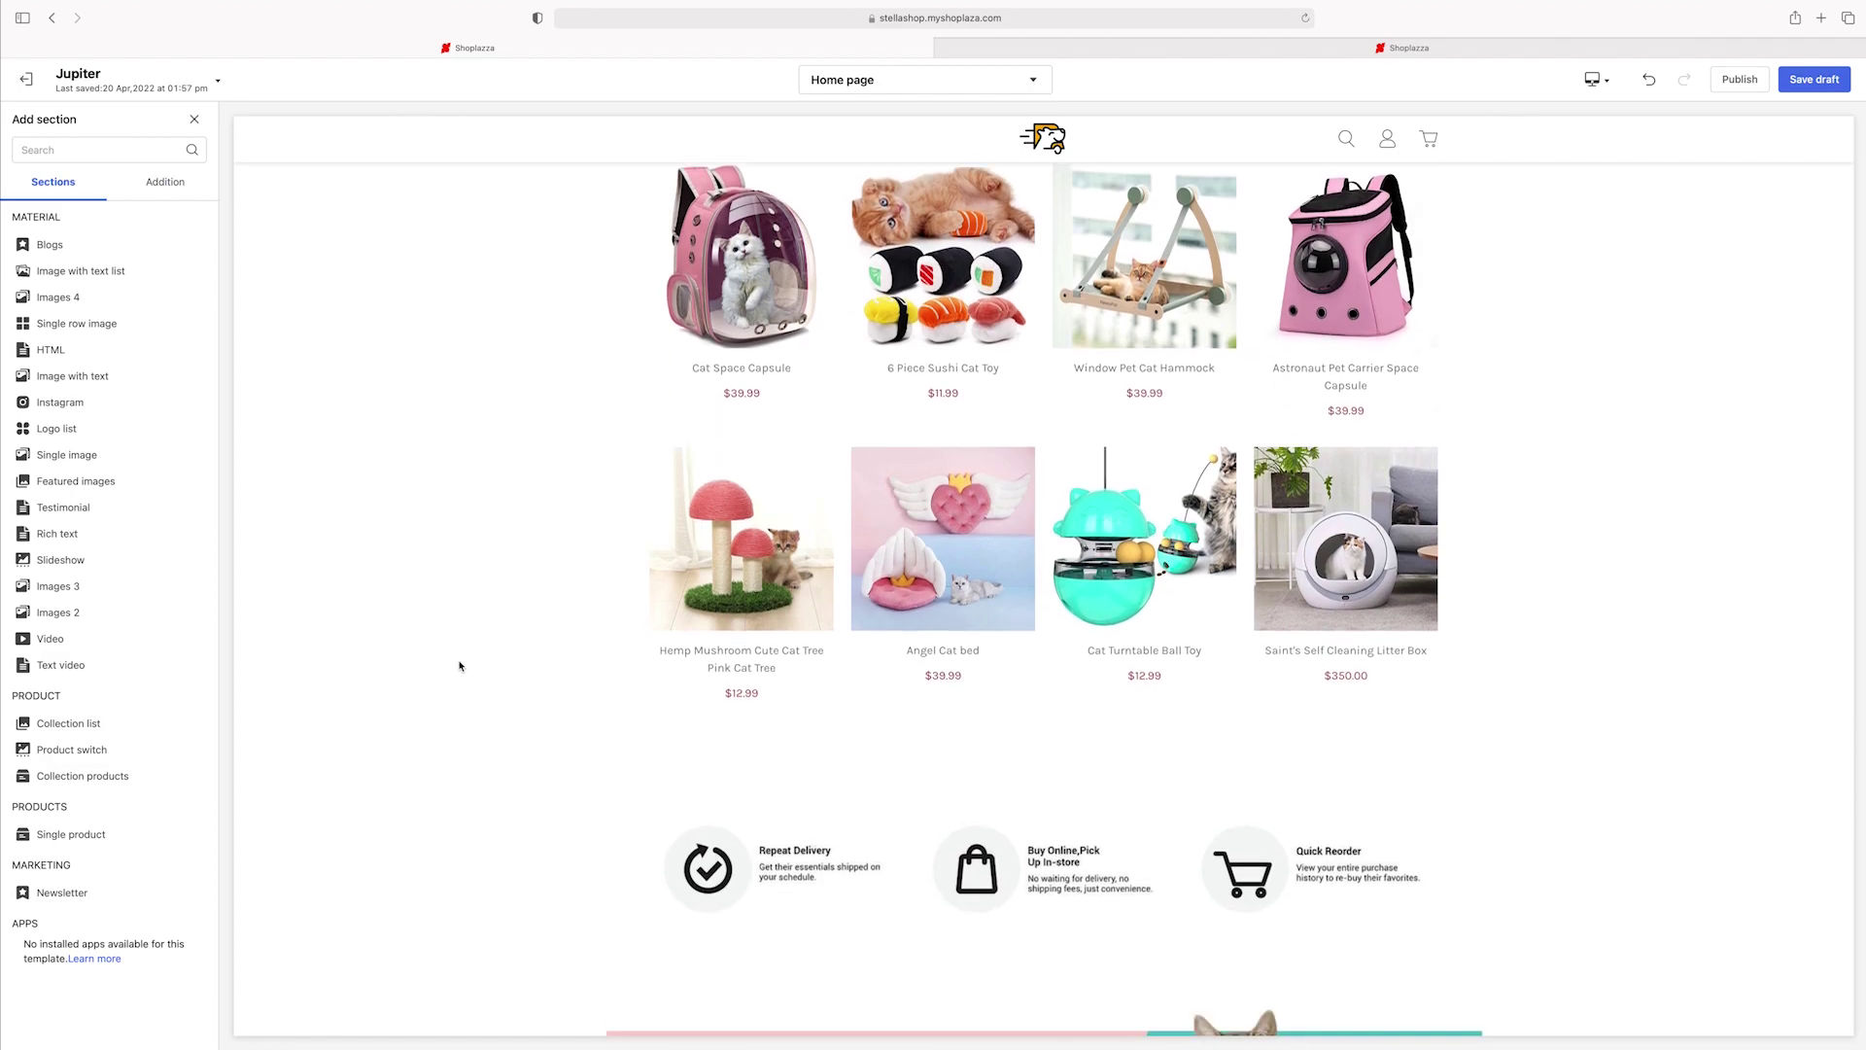
pyautogui.scroll(-3, 460, 666)
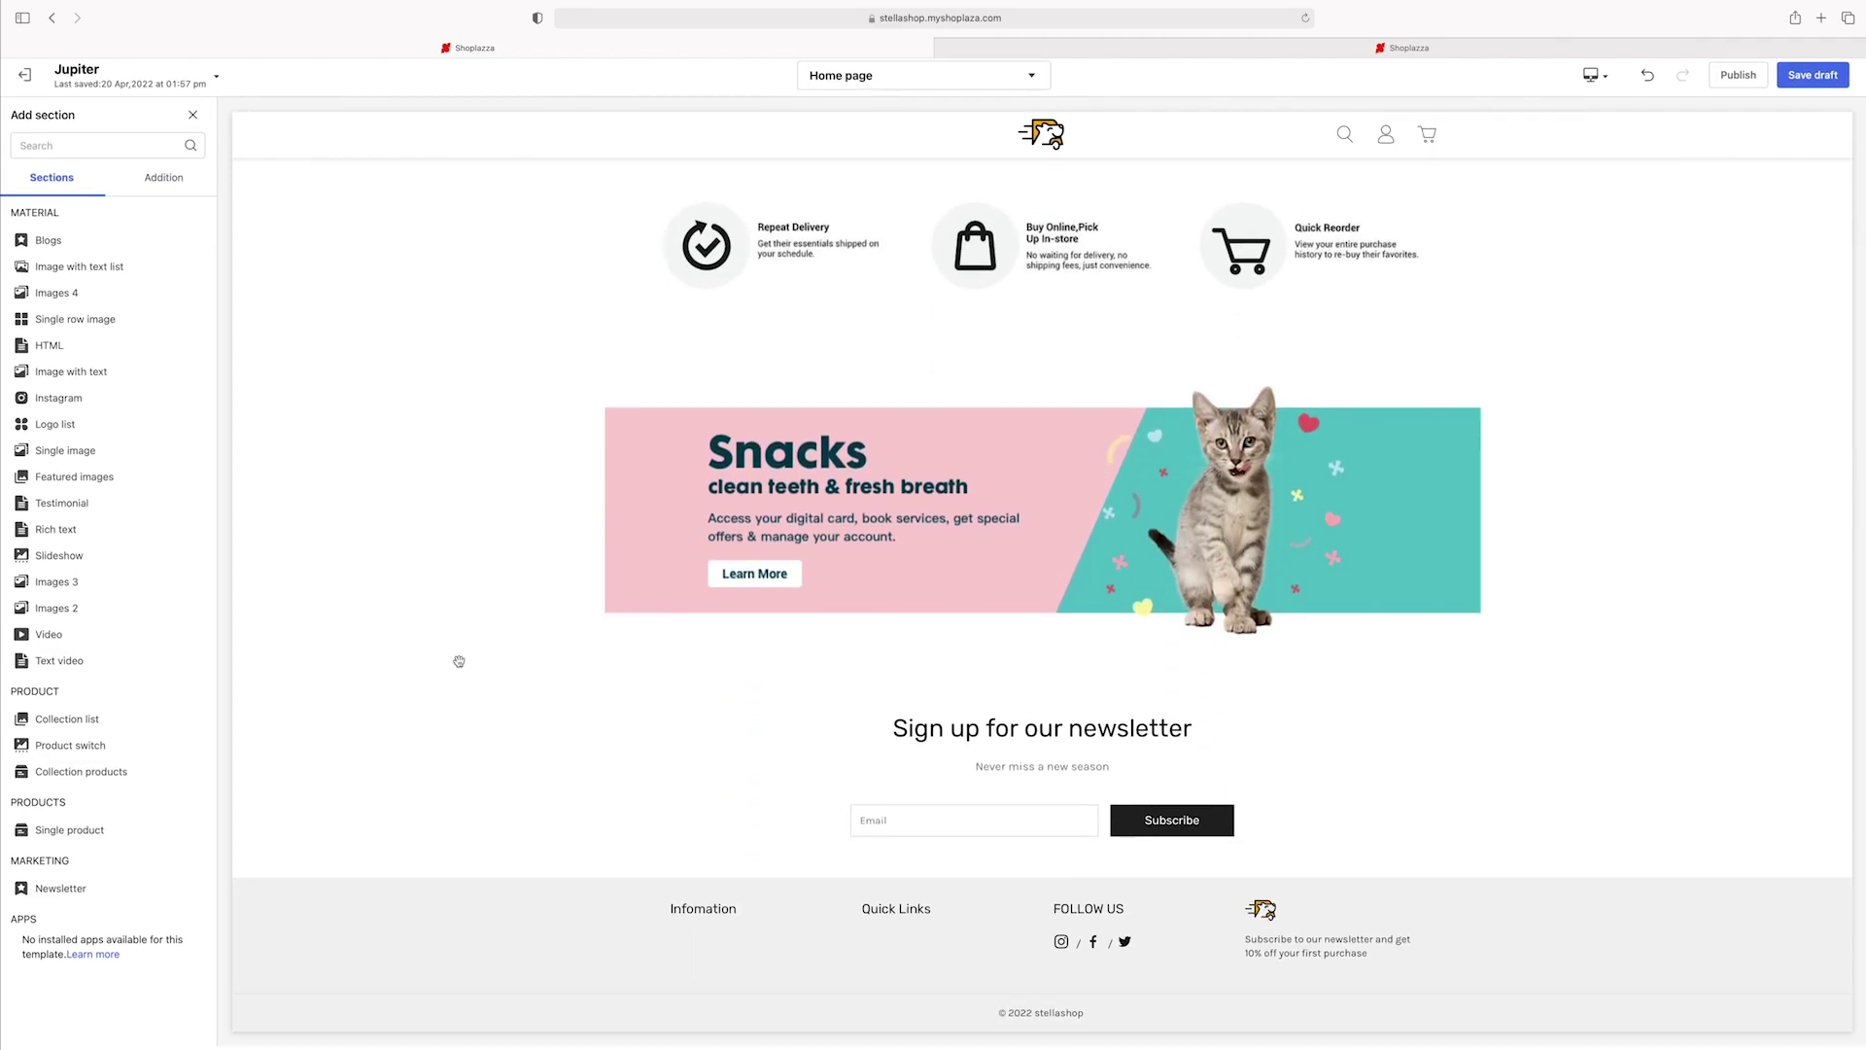
pyautogui.scroll(5, 460, 666)
pyautogui.scroll(8, 459, 661)
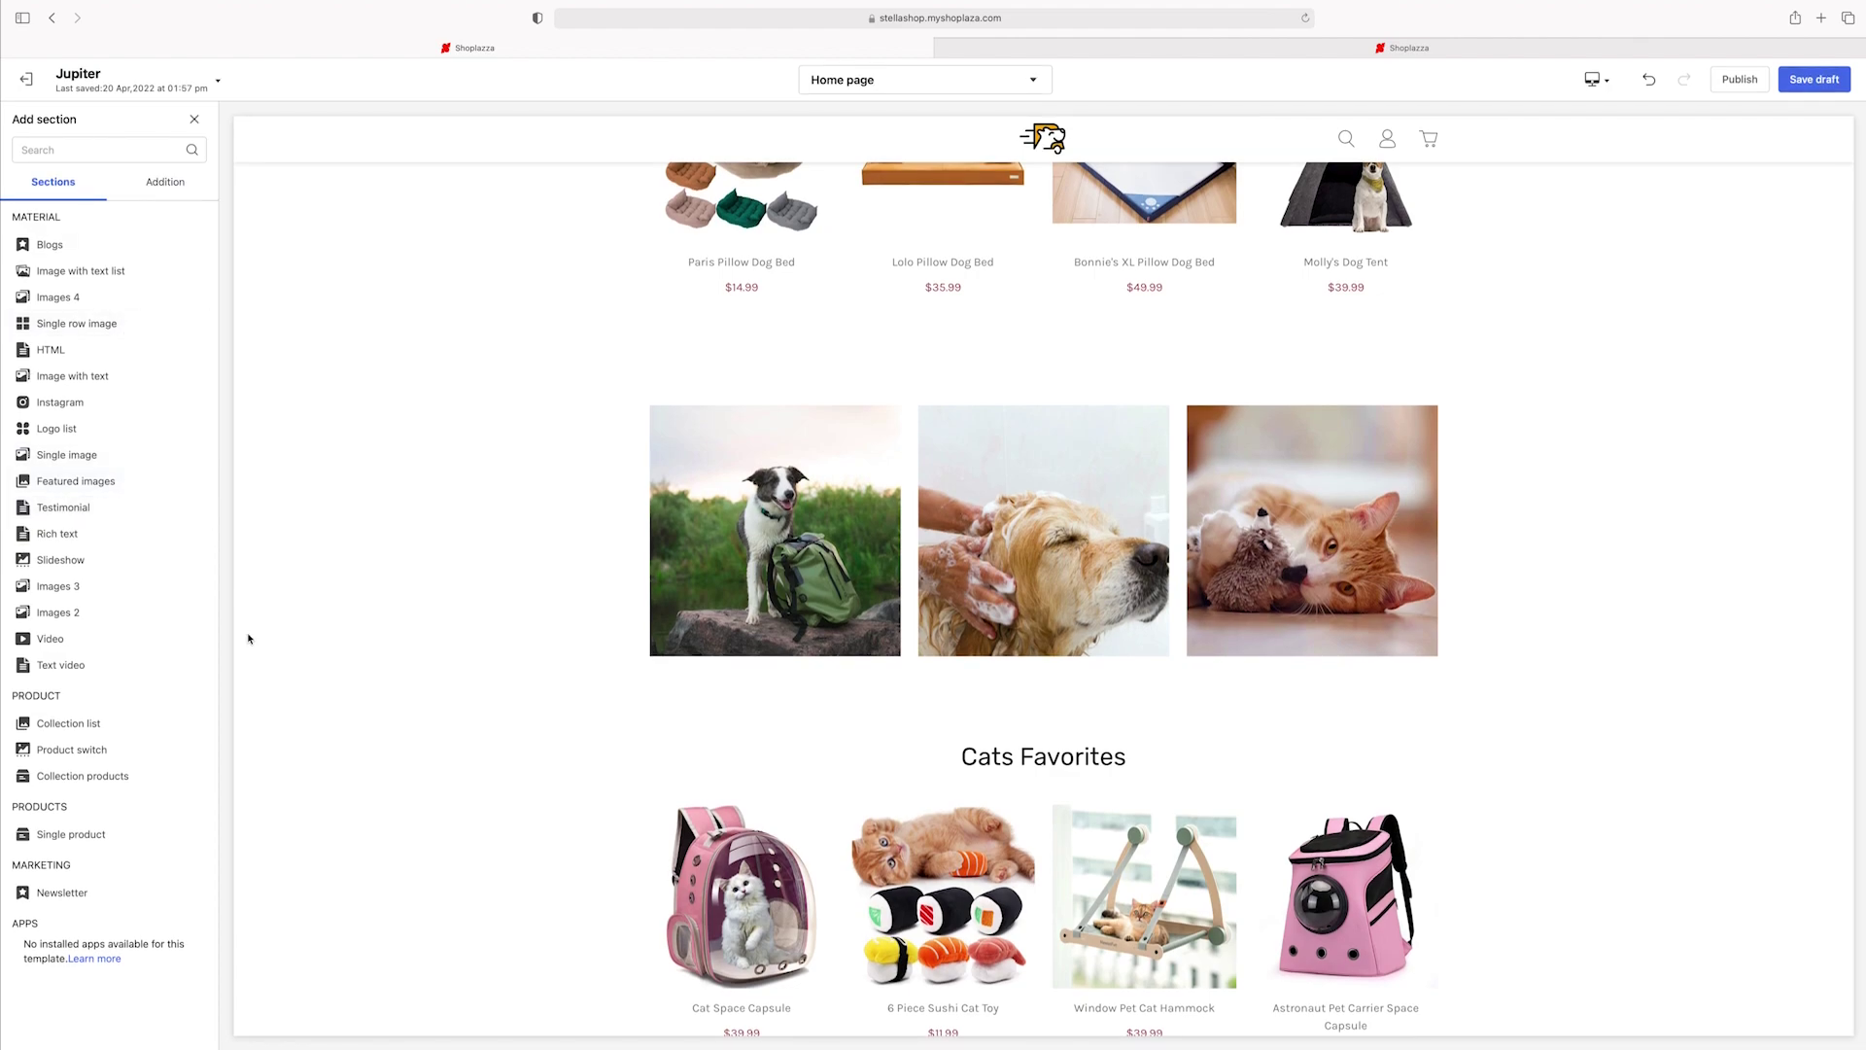
pyautogui.scroll(-1, 250, 633)
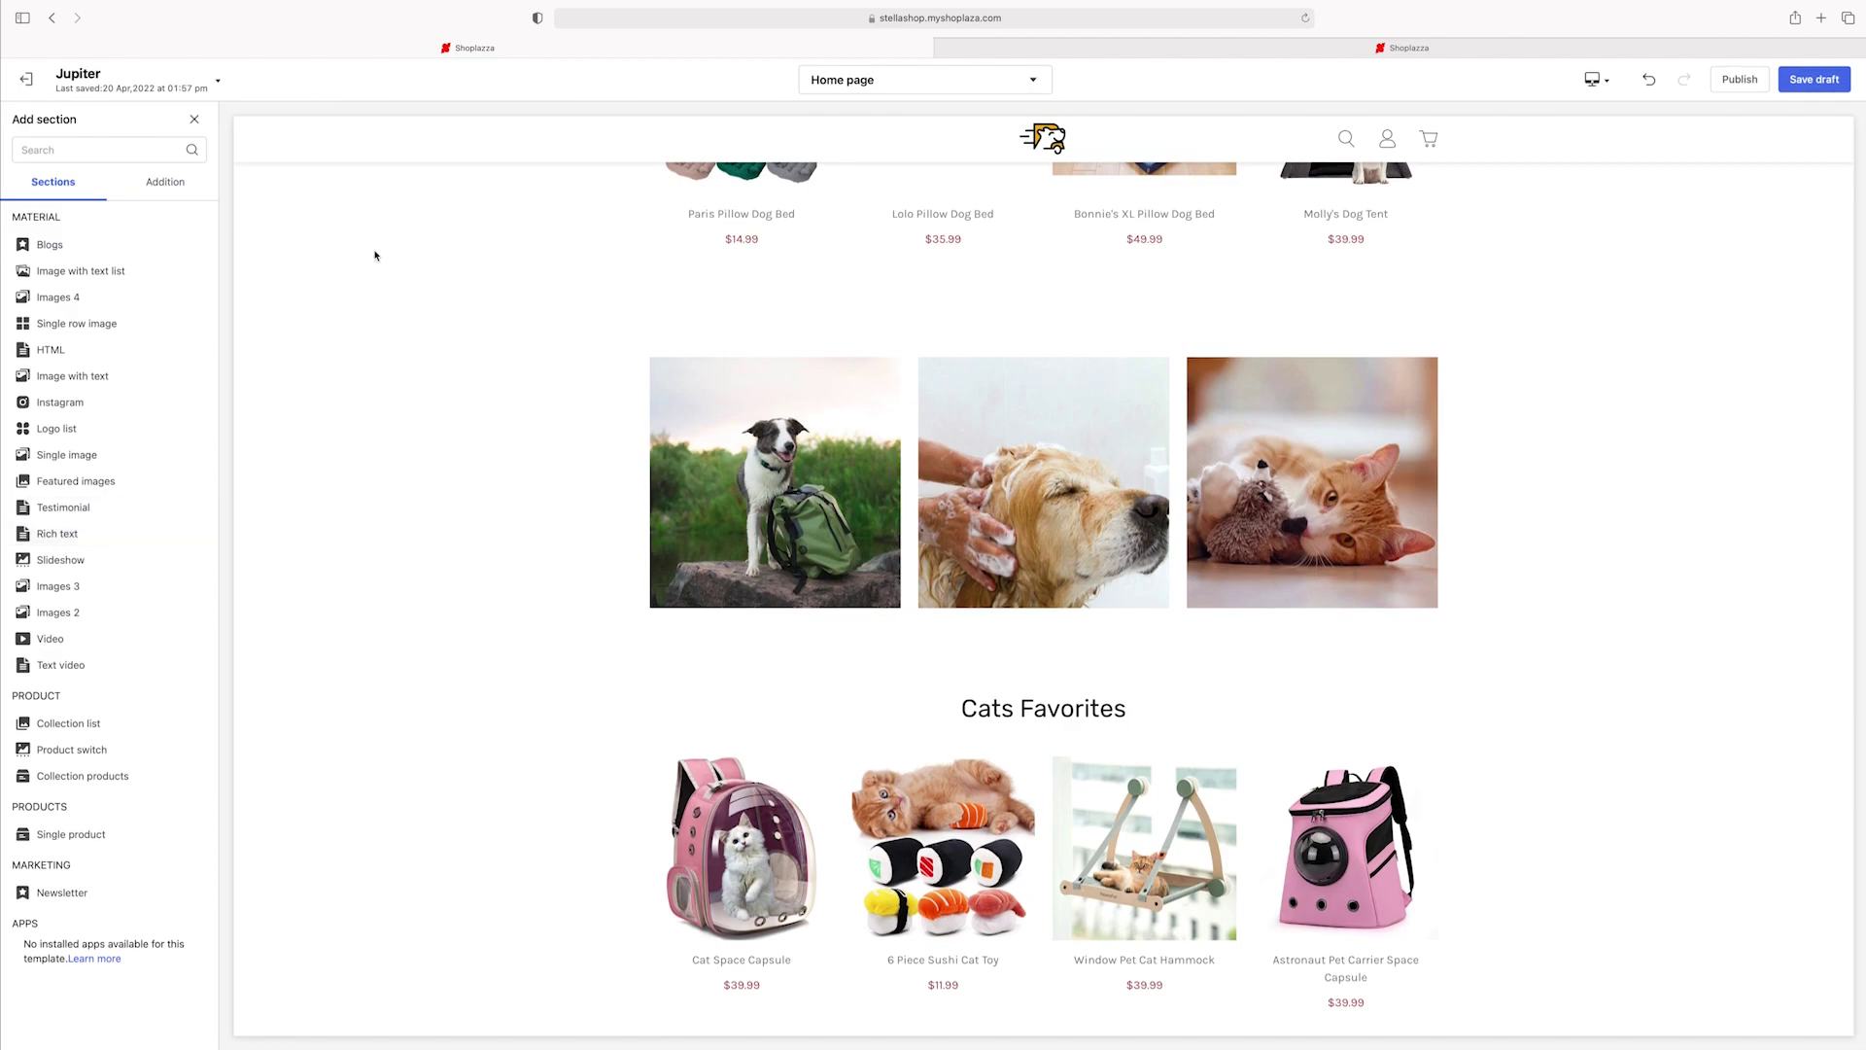
pyautogui.click(194, 121)
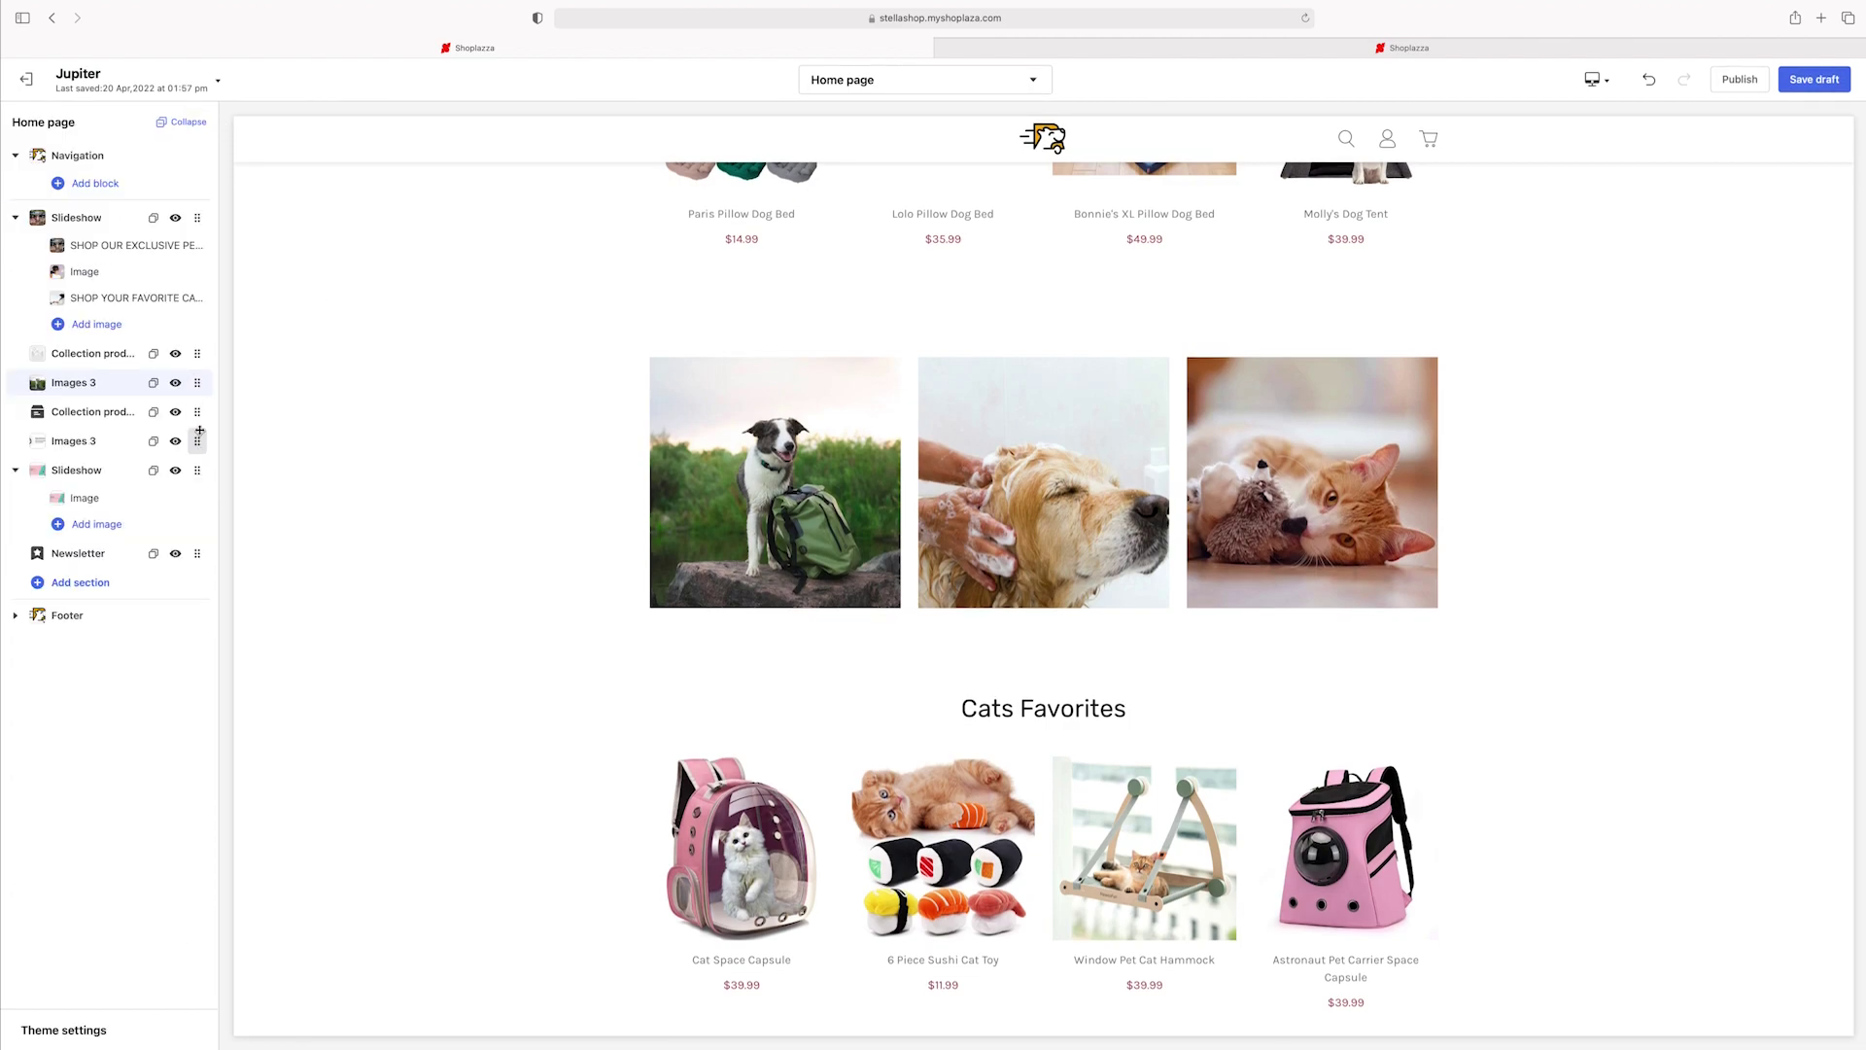
# - Open the Images 3 section's settings and show Image 1's replacement options
pyautogui.click(101, 385)
pyautogui.click(107, 335)
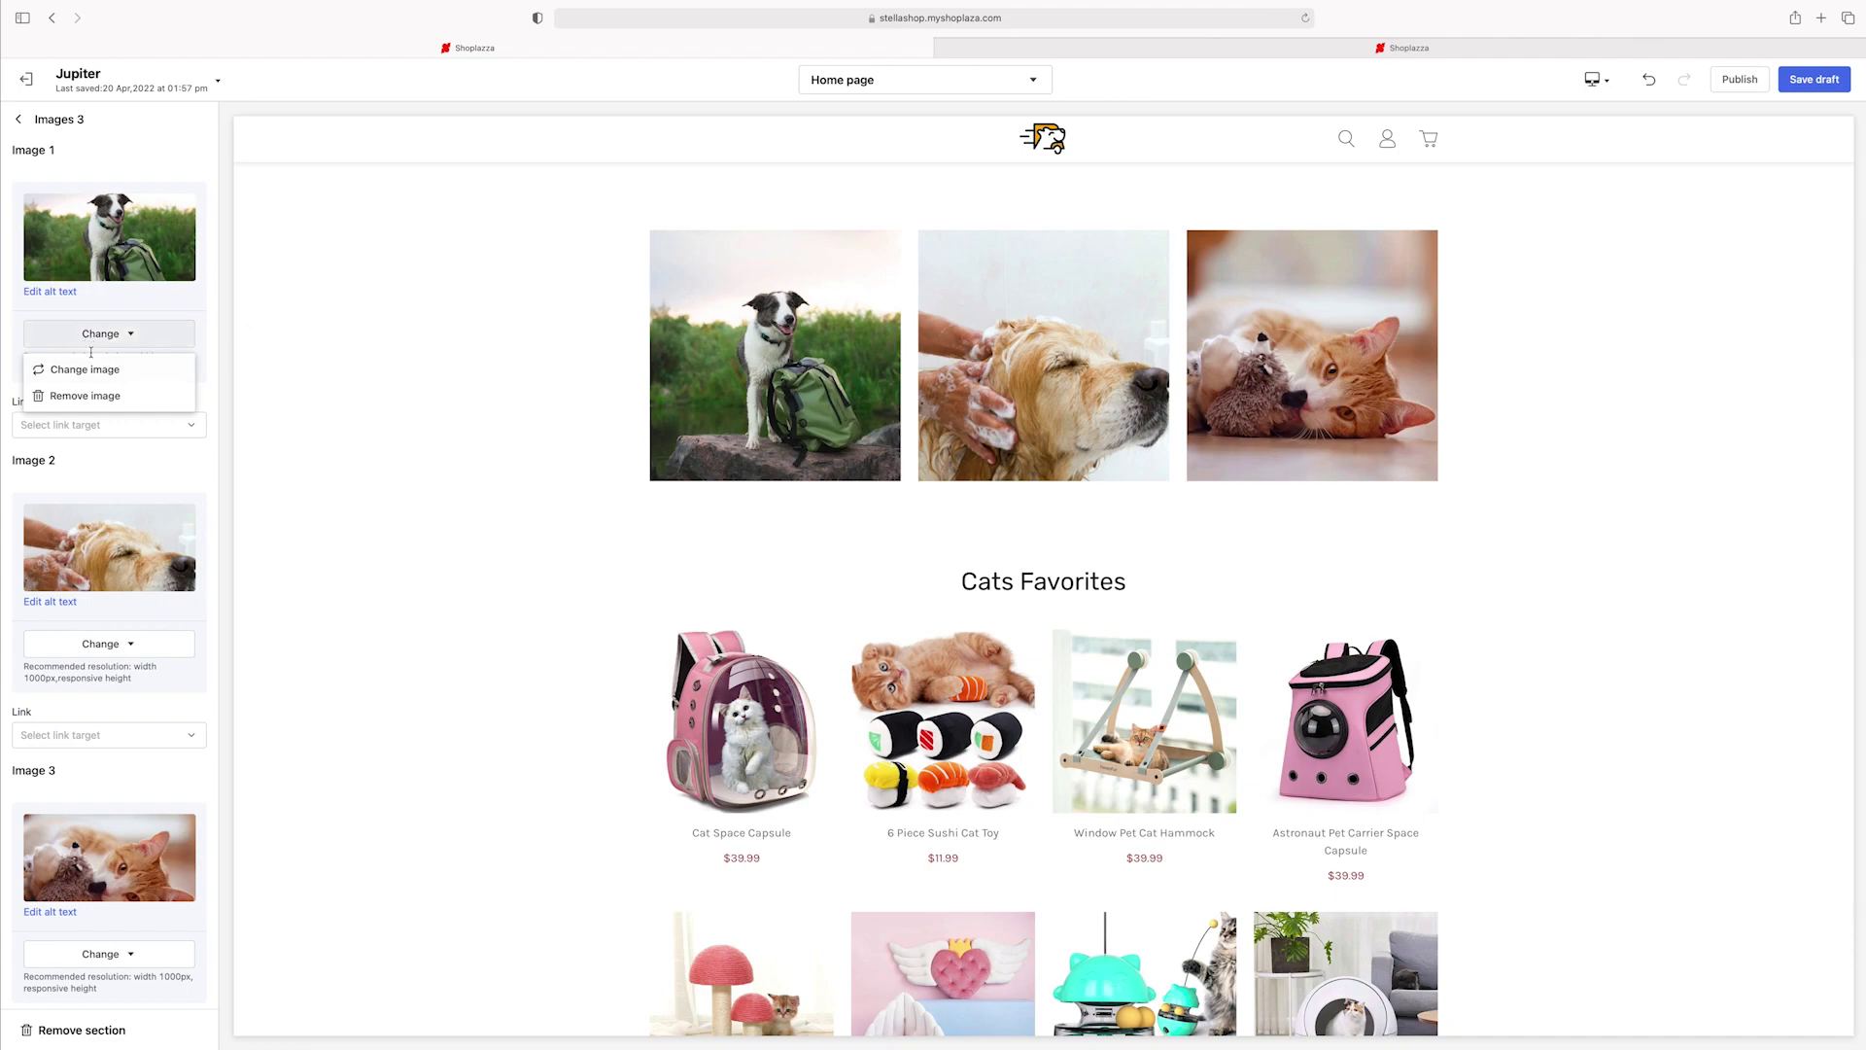
pyautogui.scroll(10, 820, 471)
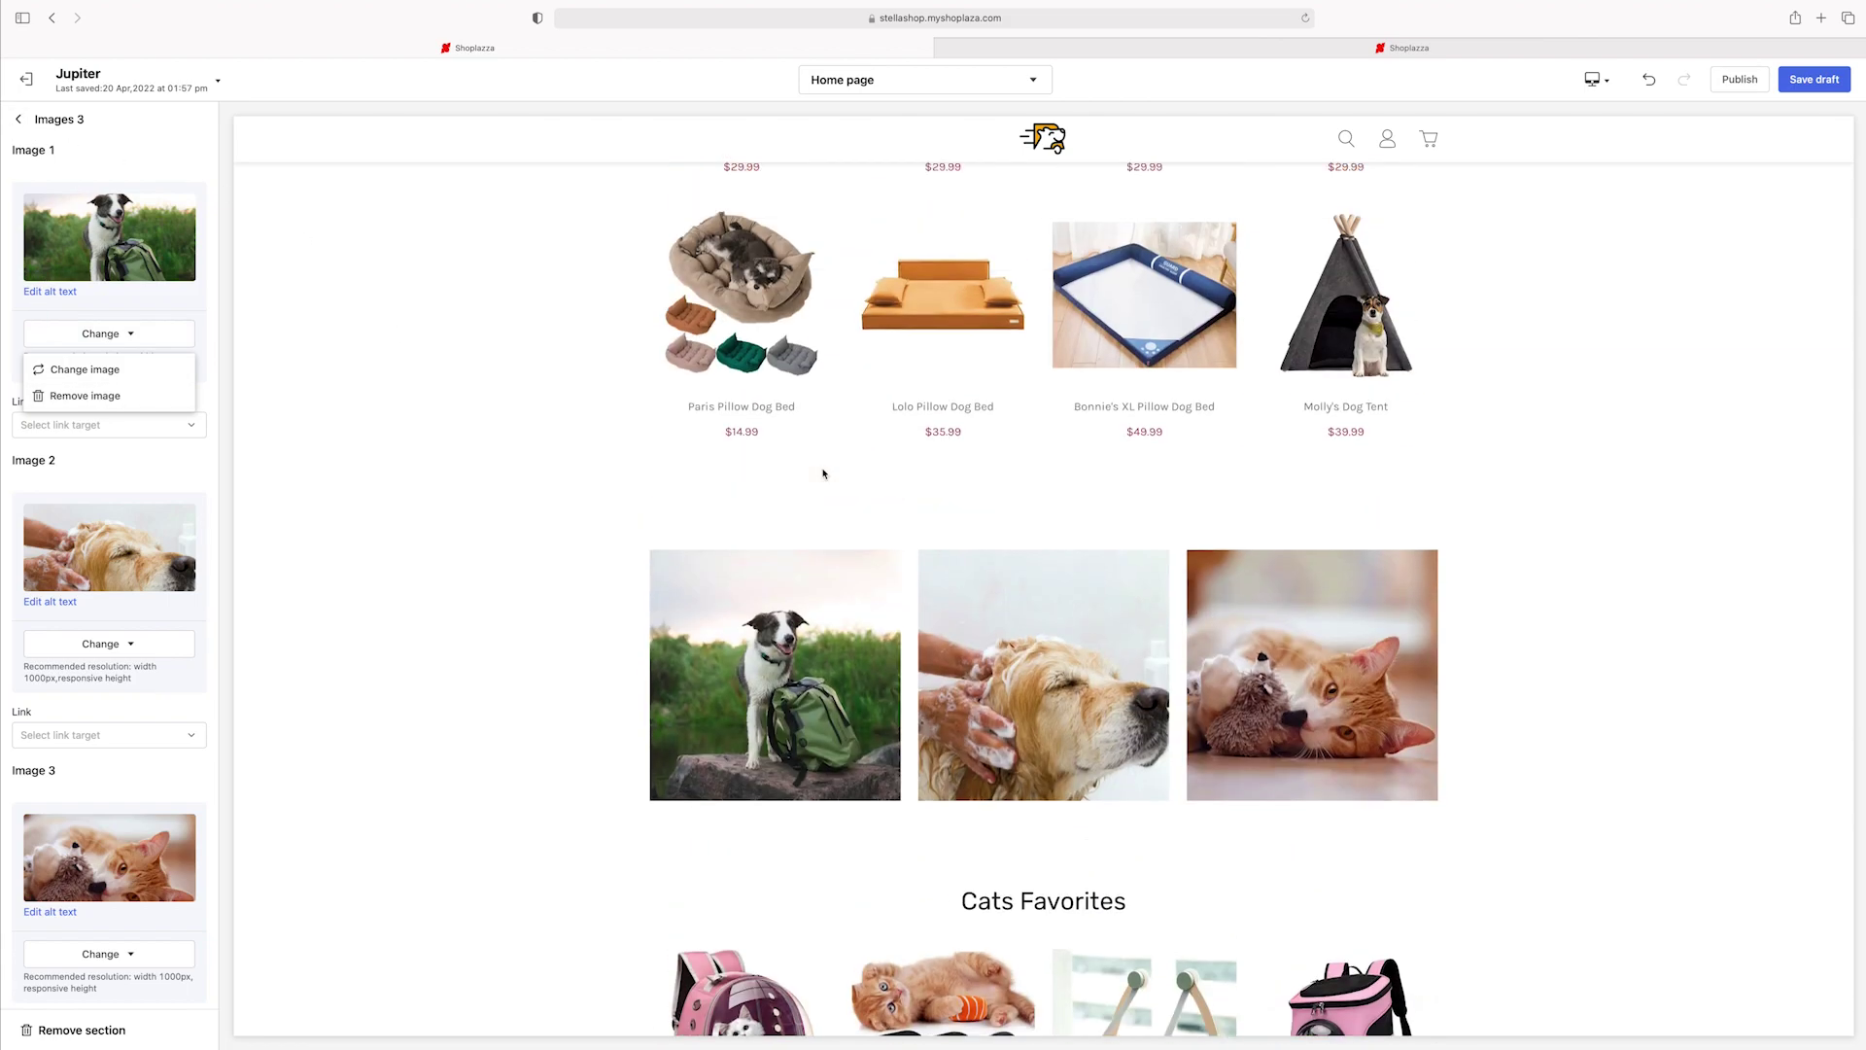
pyautogui.scroll(-8, 816, 420)
pyautogui.scroll(2, 817, 420)
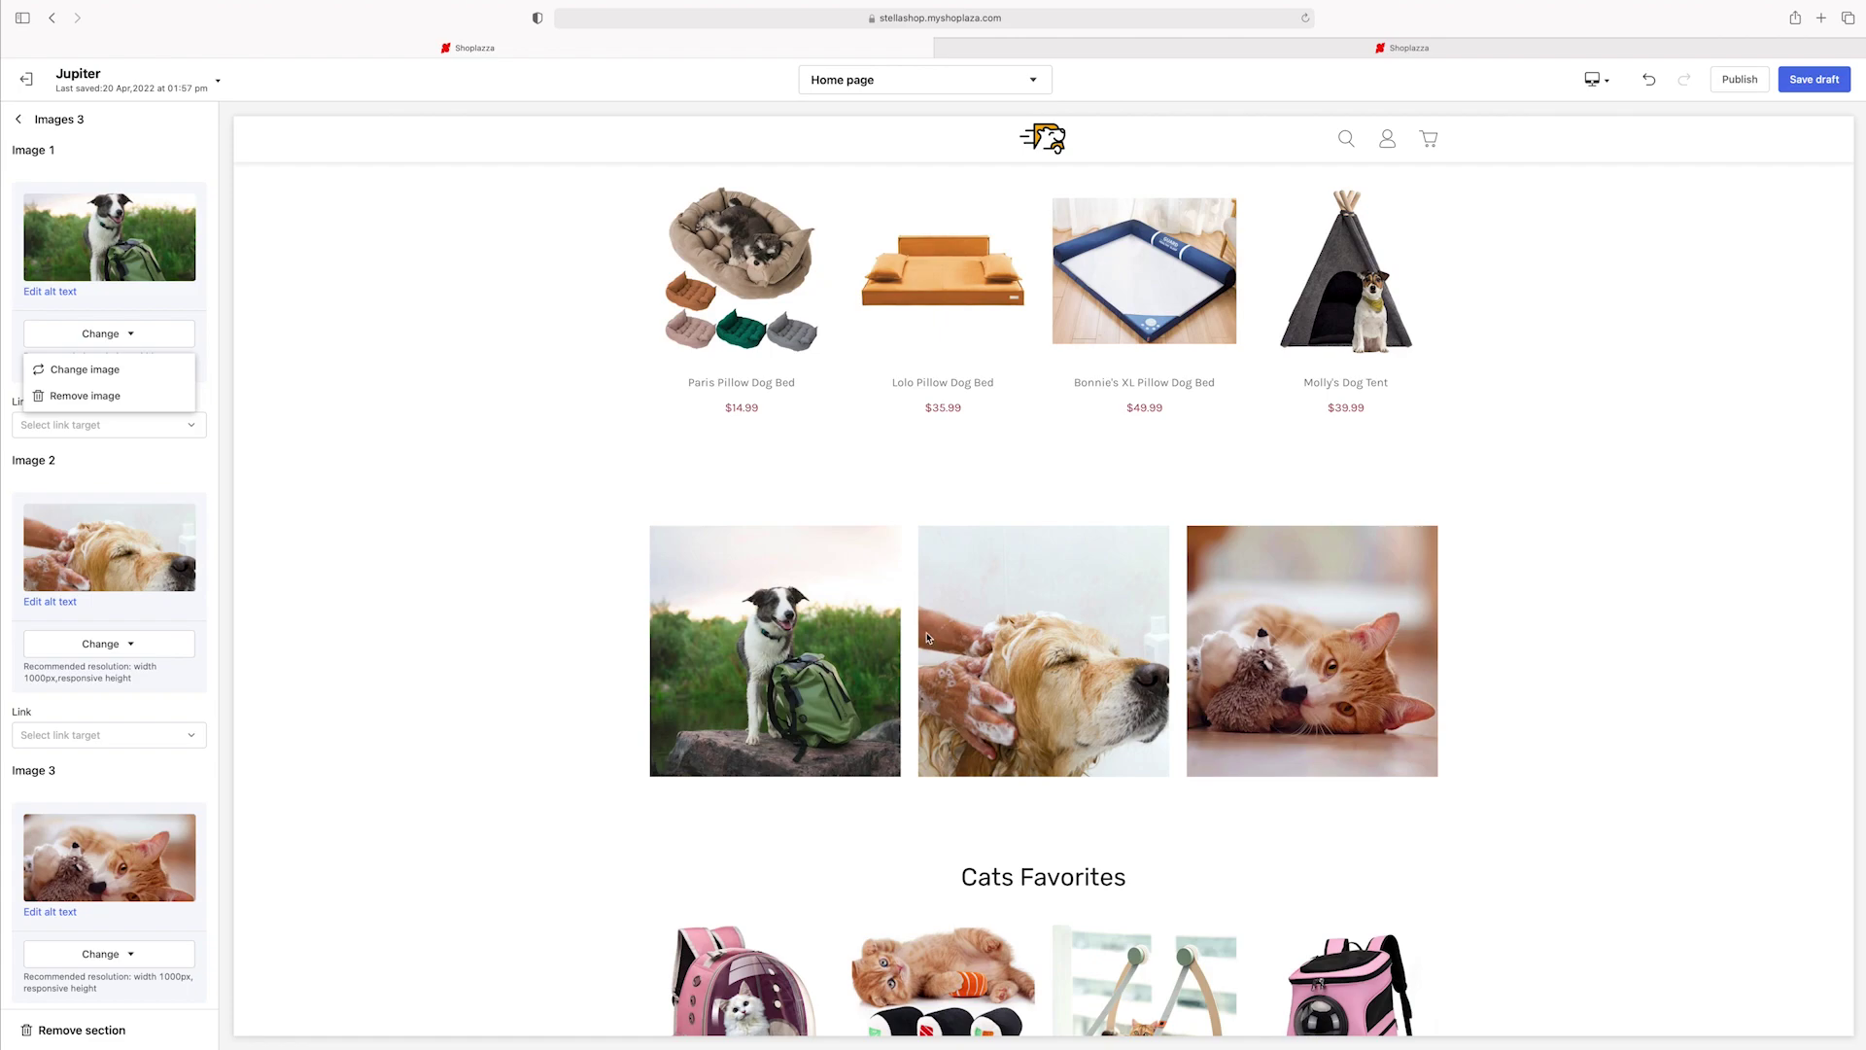
pyautogui.scroll(-1, 379, 471)
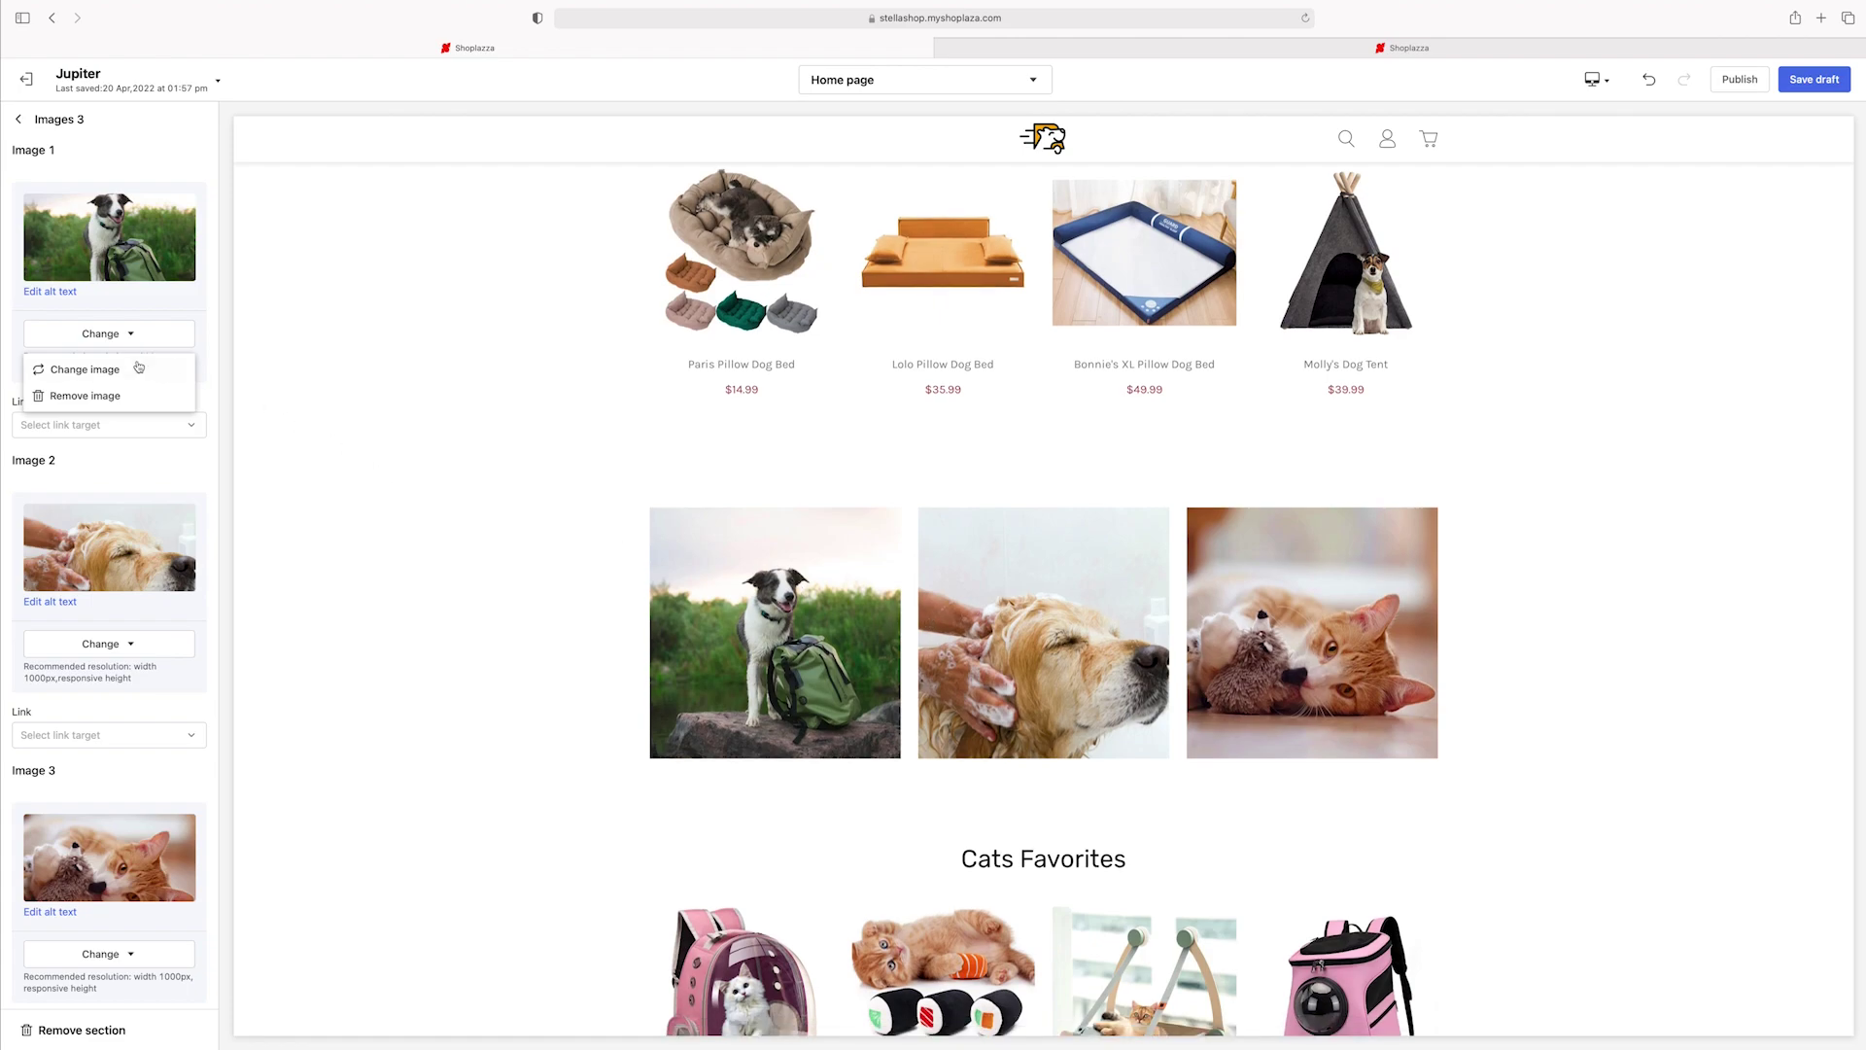
# - Replace the first image with the yellow dog photo and the second with the white cat
pyautogui.click(136, 370)
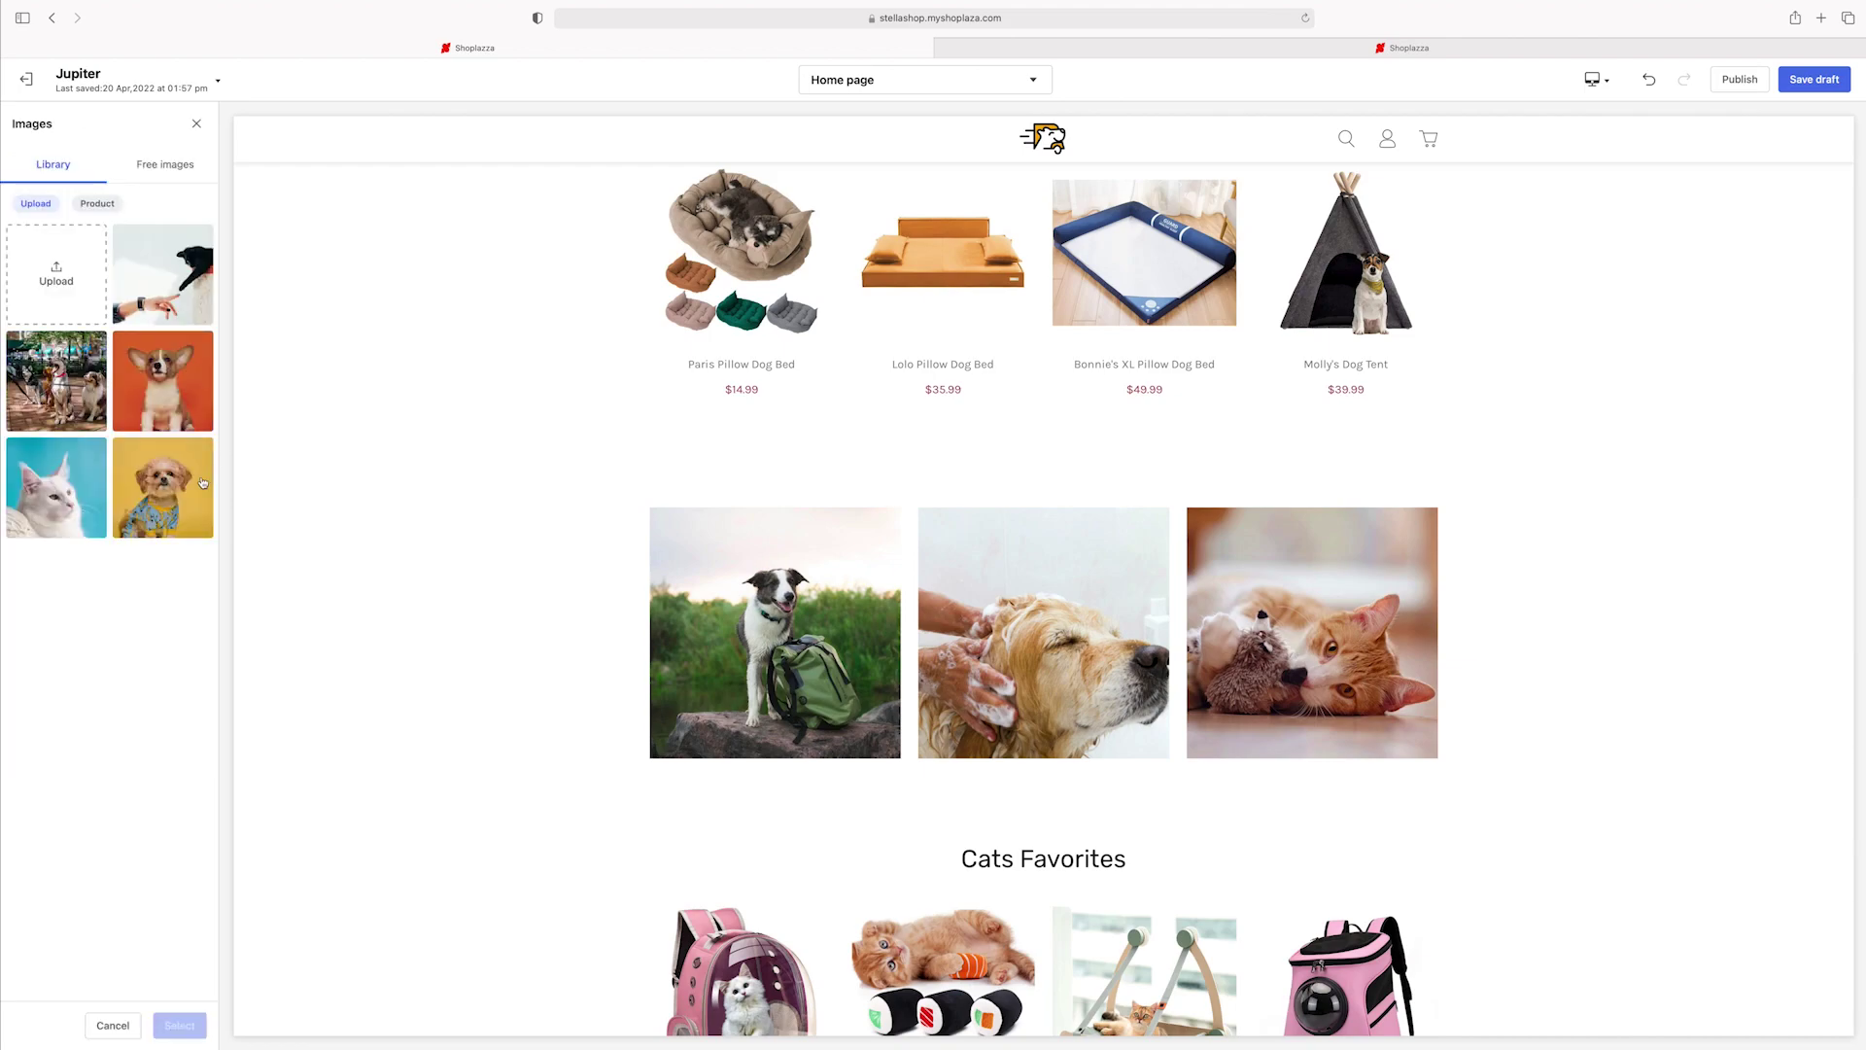
pyautogui.click(189, 484)
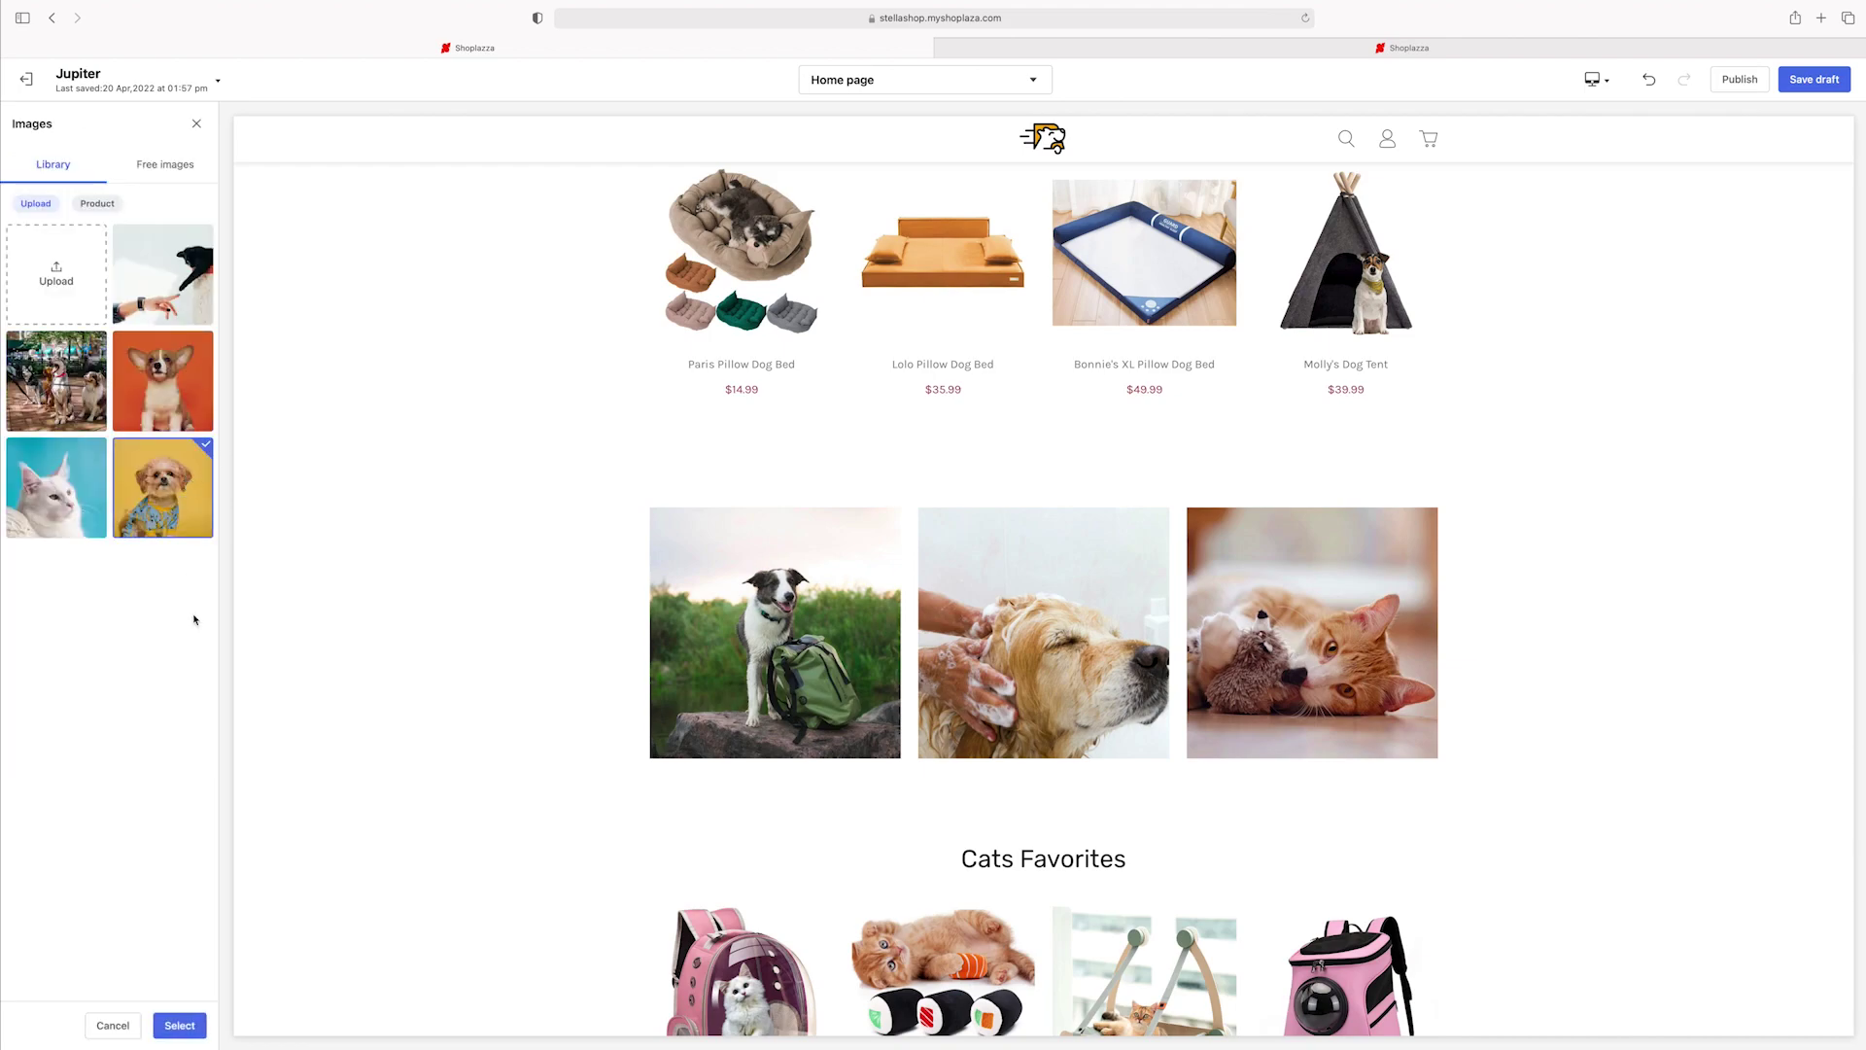
pyautogui.click(187, 1026)
pyautogui.click(147, 645)
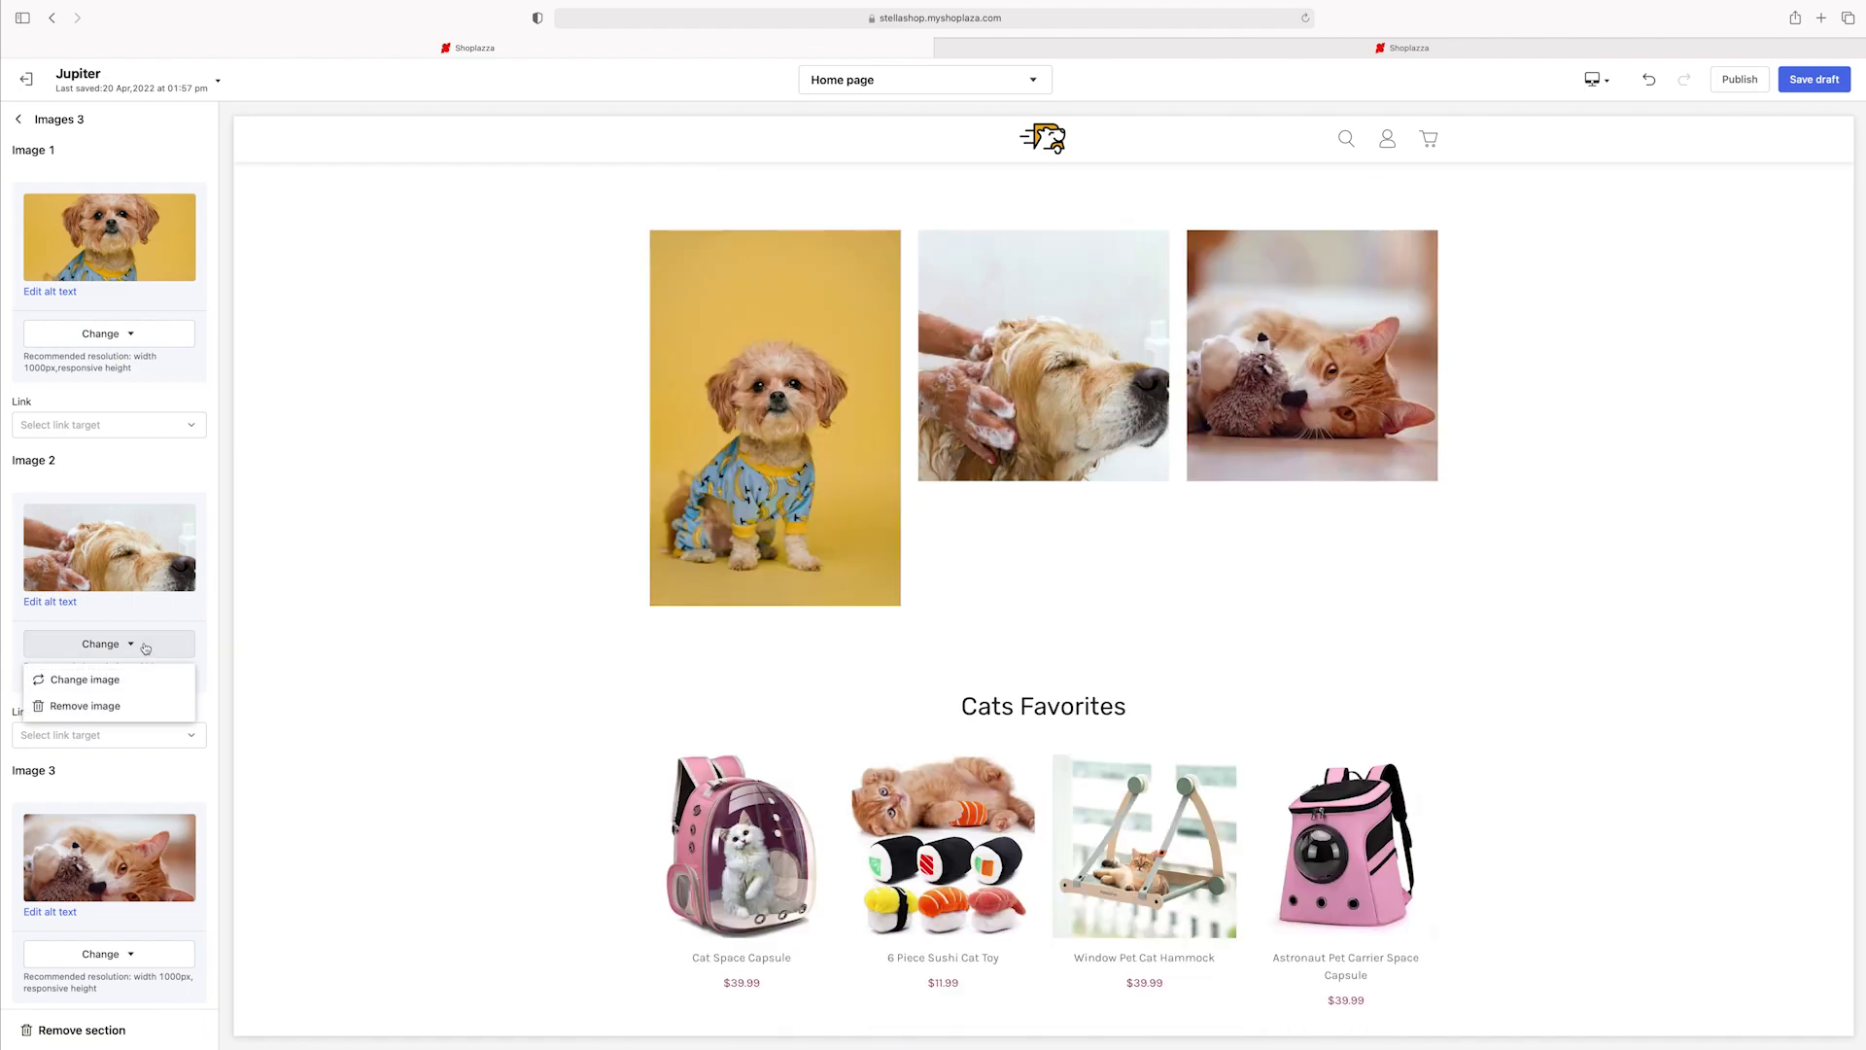
pyautogui.click(107, 677)
pyautogui.click(79, 478)
pyautogui.click(179, 1026)
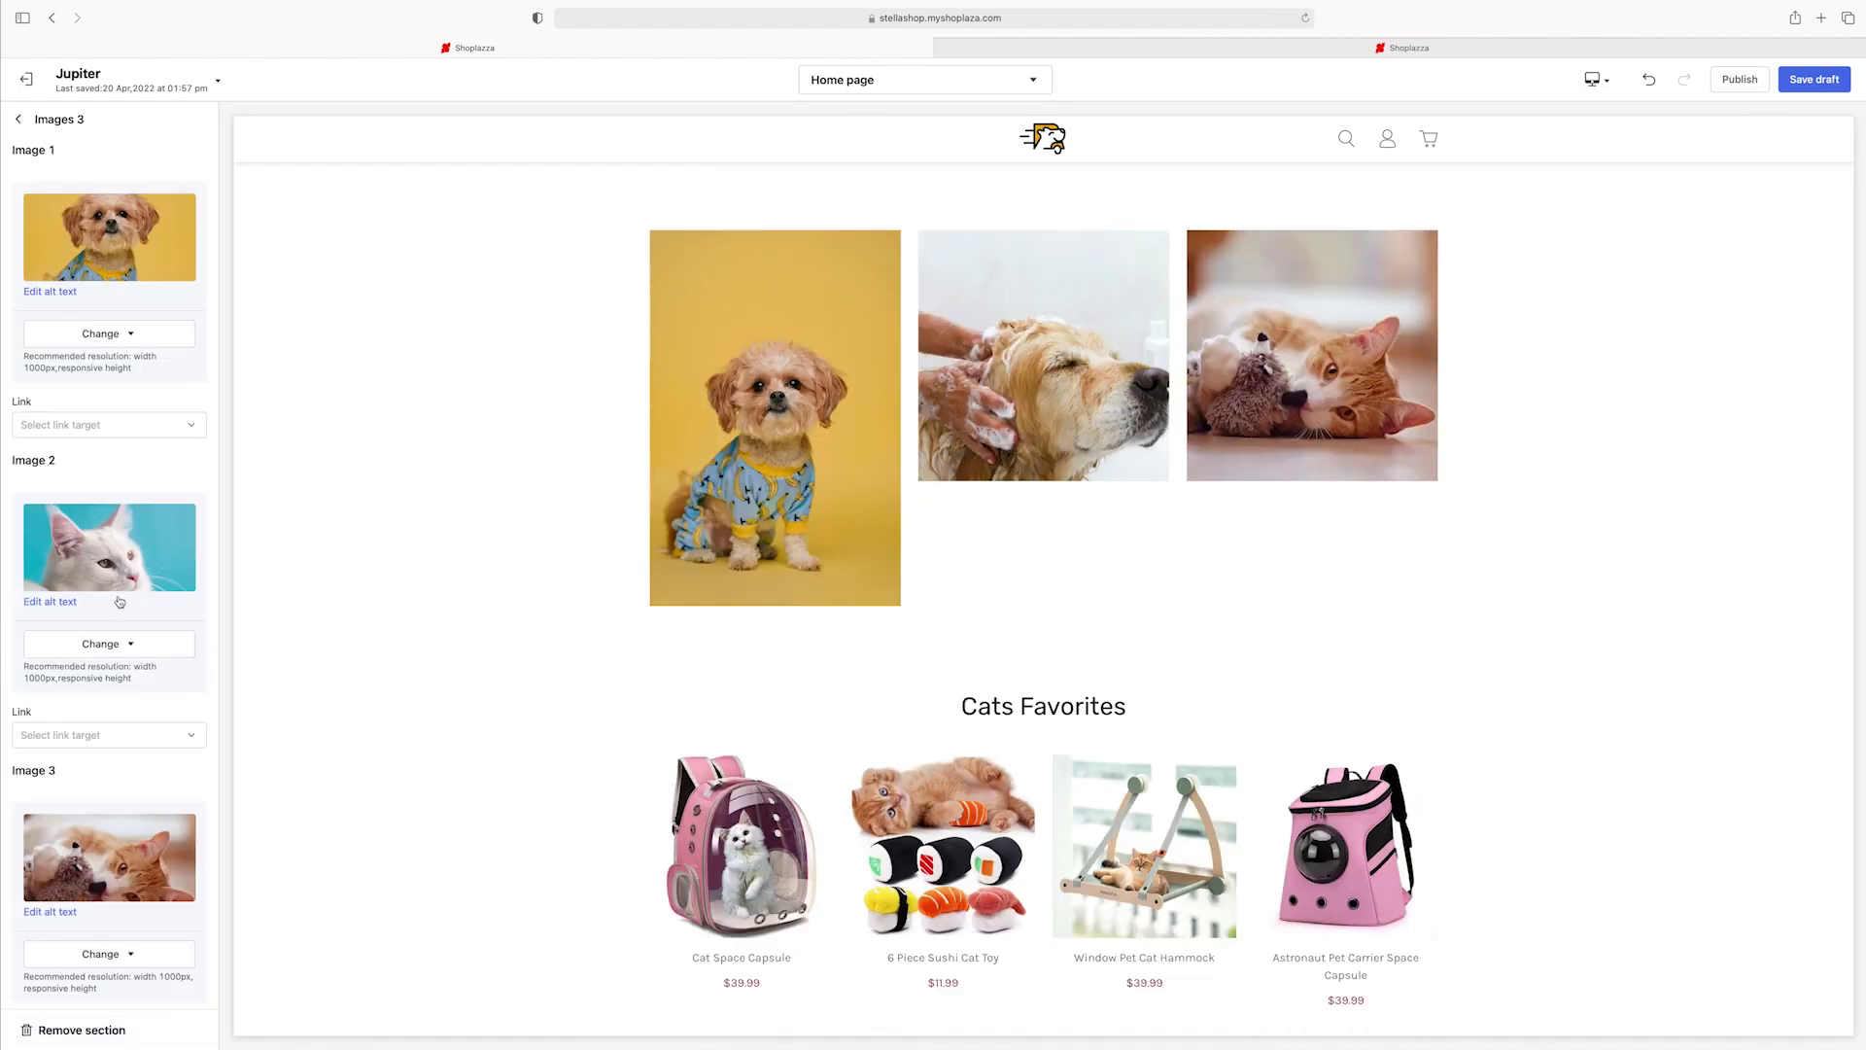
# - Replace the third image with the library's corgi on orange photo and return to the section list
pyautogui.scroll(-2, 146, 758)
pyautogui.click(124, 895)
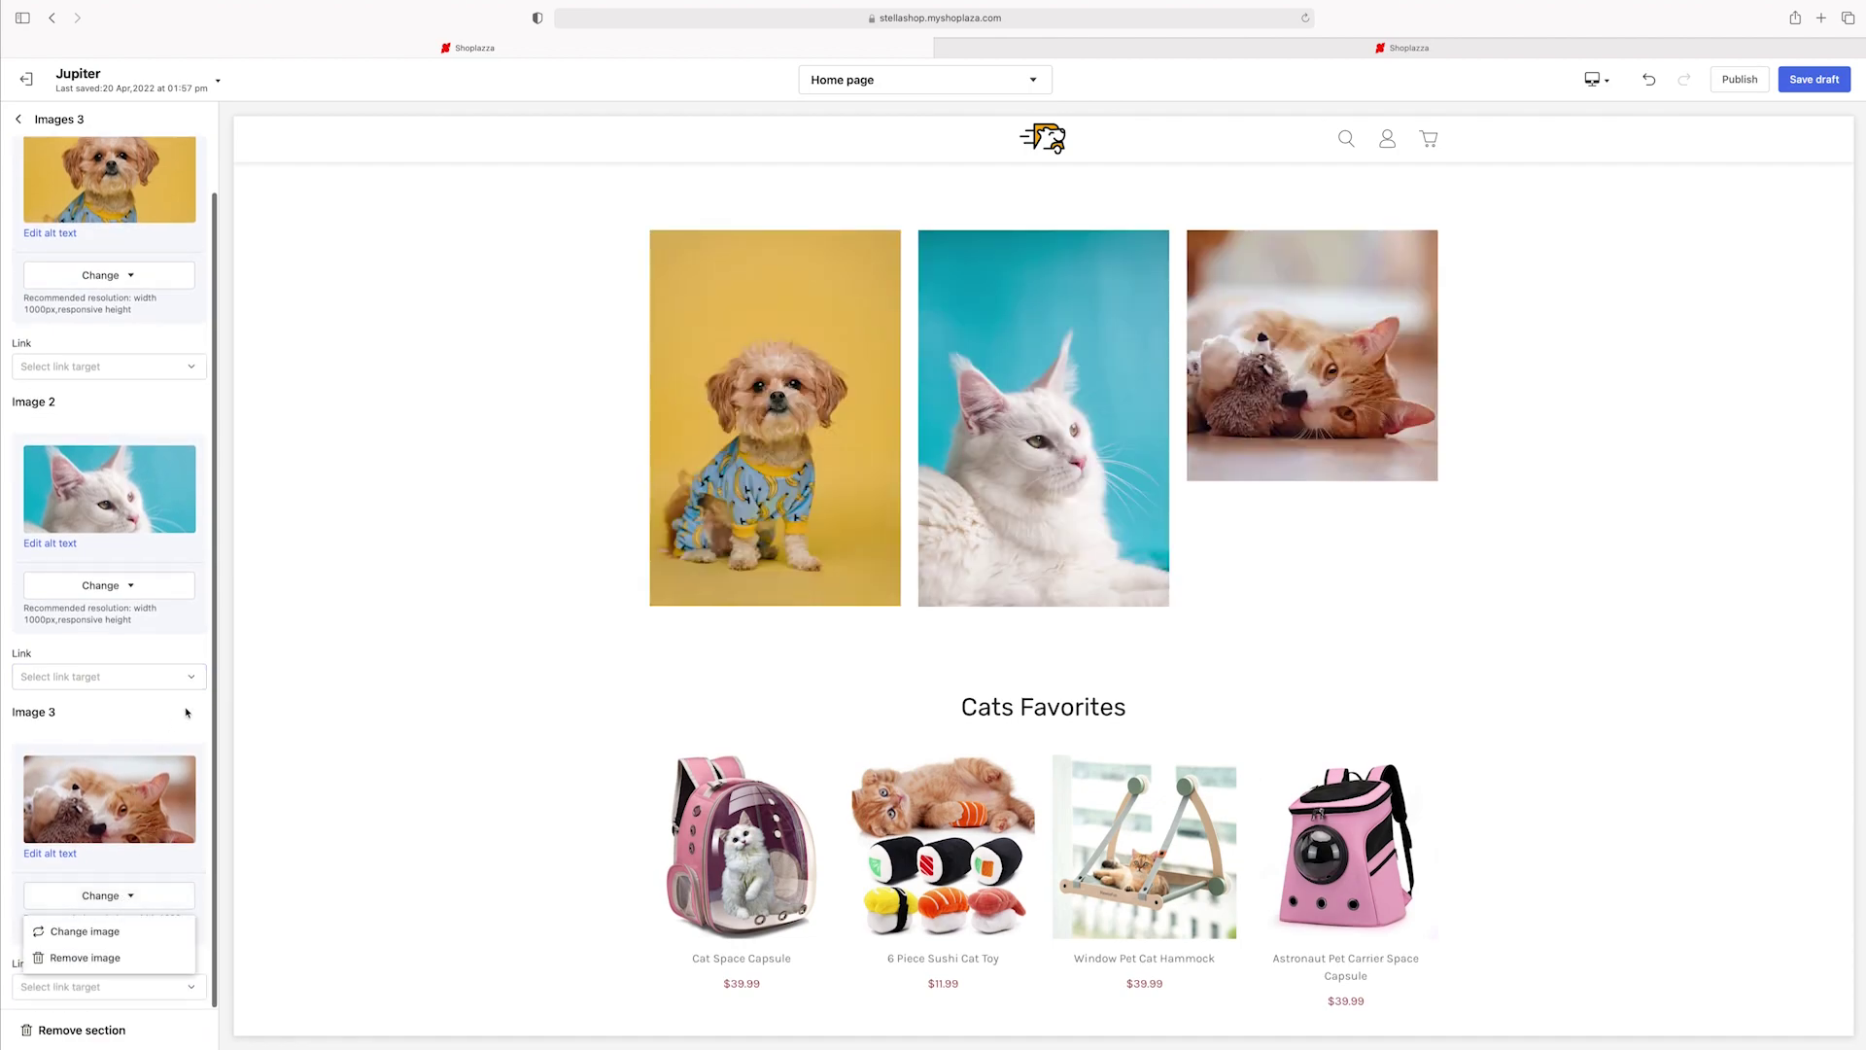
pyautogui.click(83, 933)
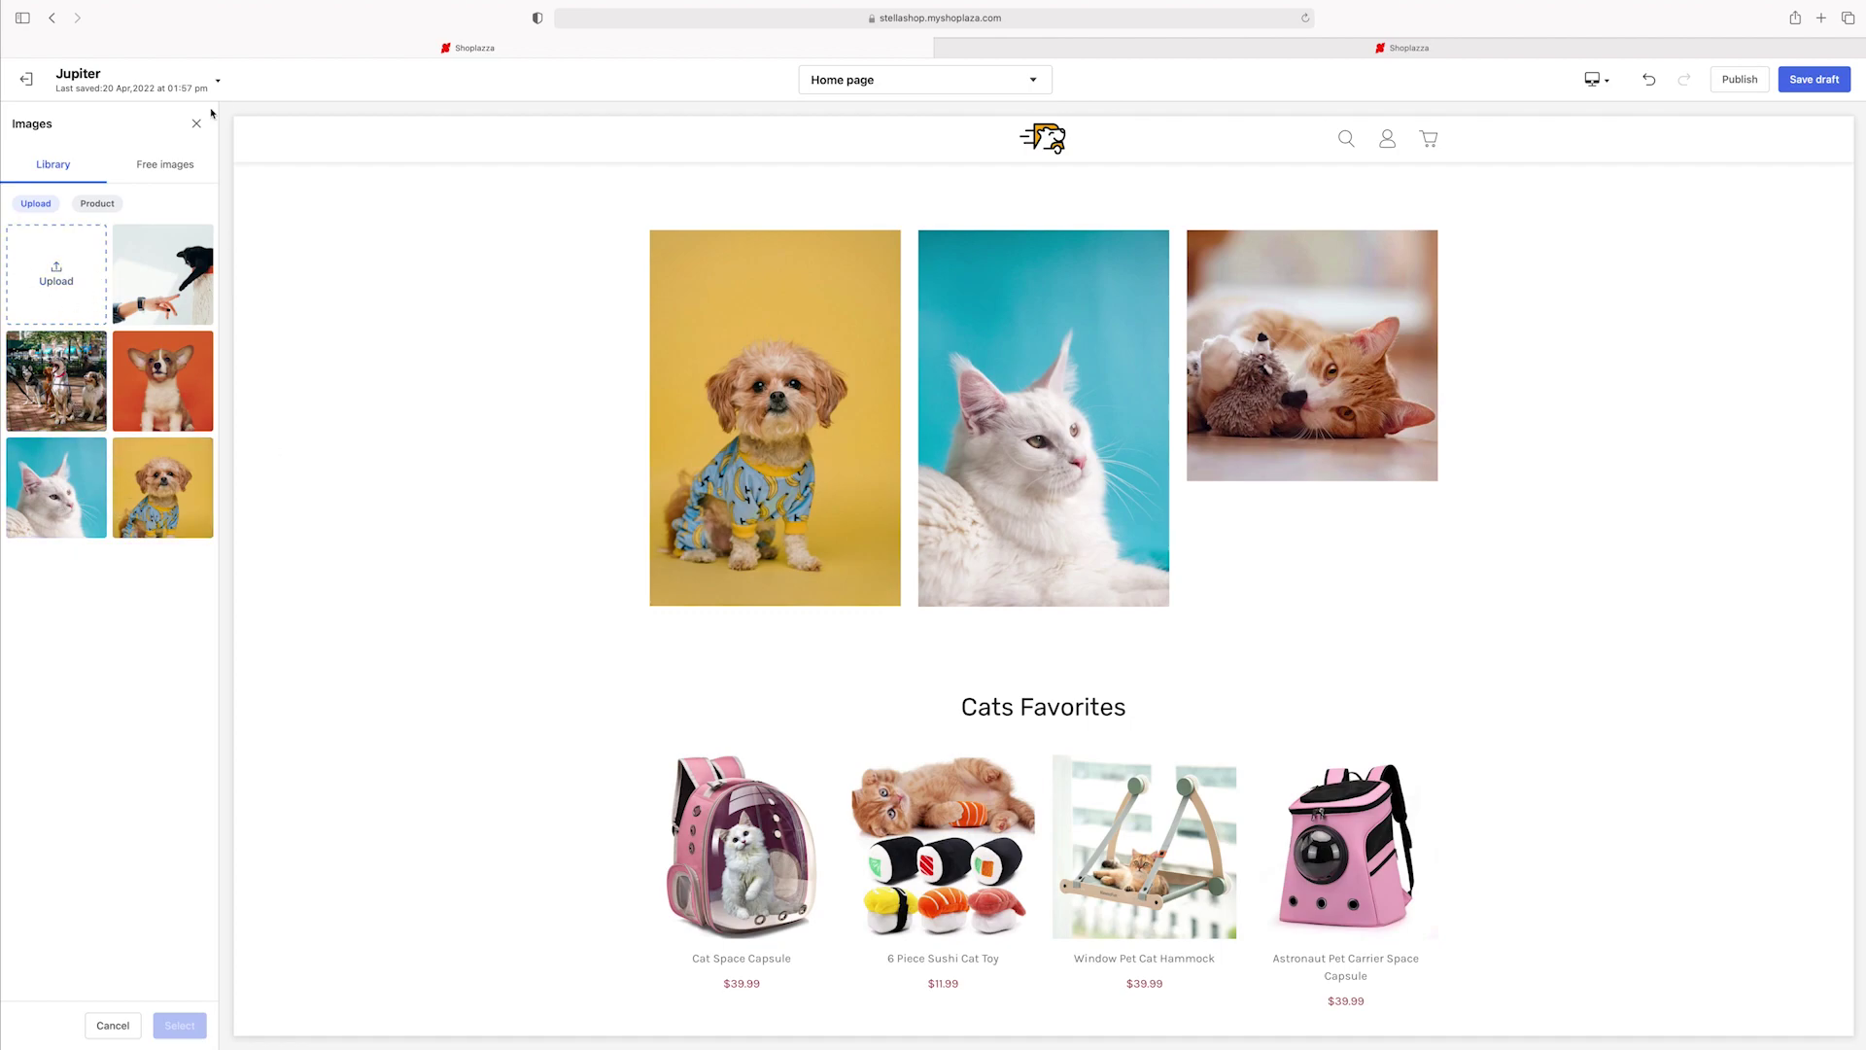
pyautogui.click(161, 166)
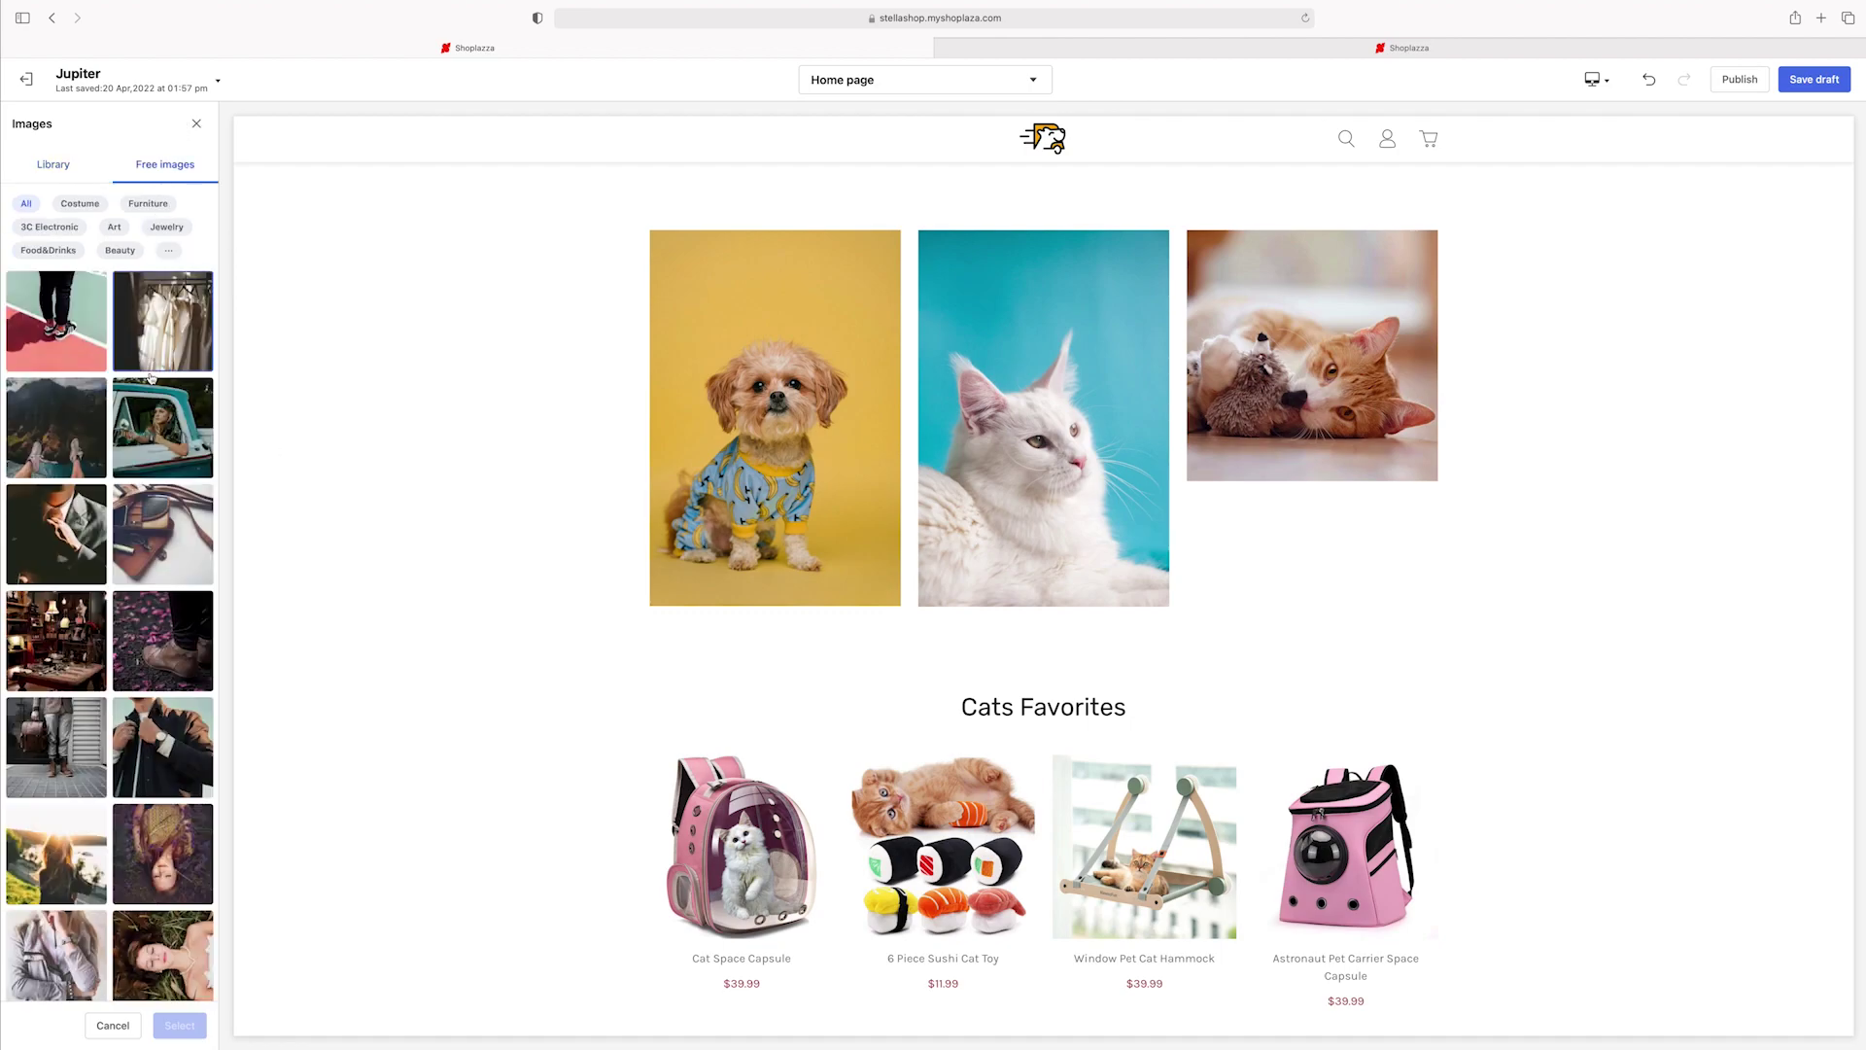
pyautogui.scroll(-2, 131, 543)
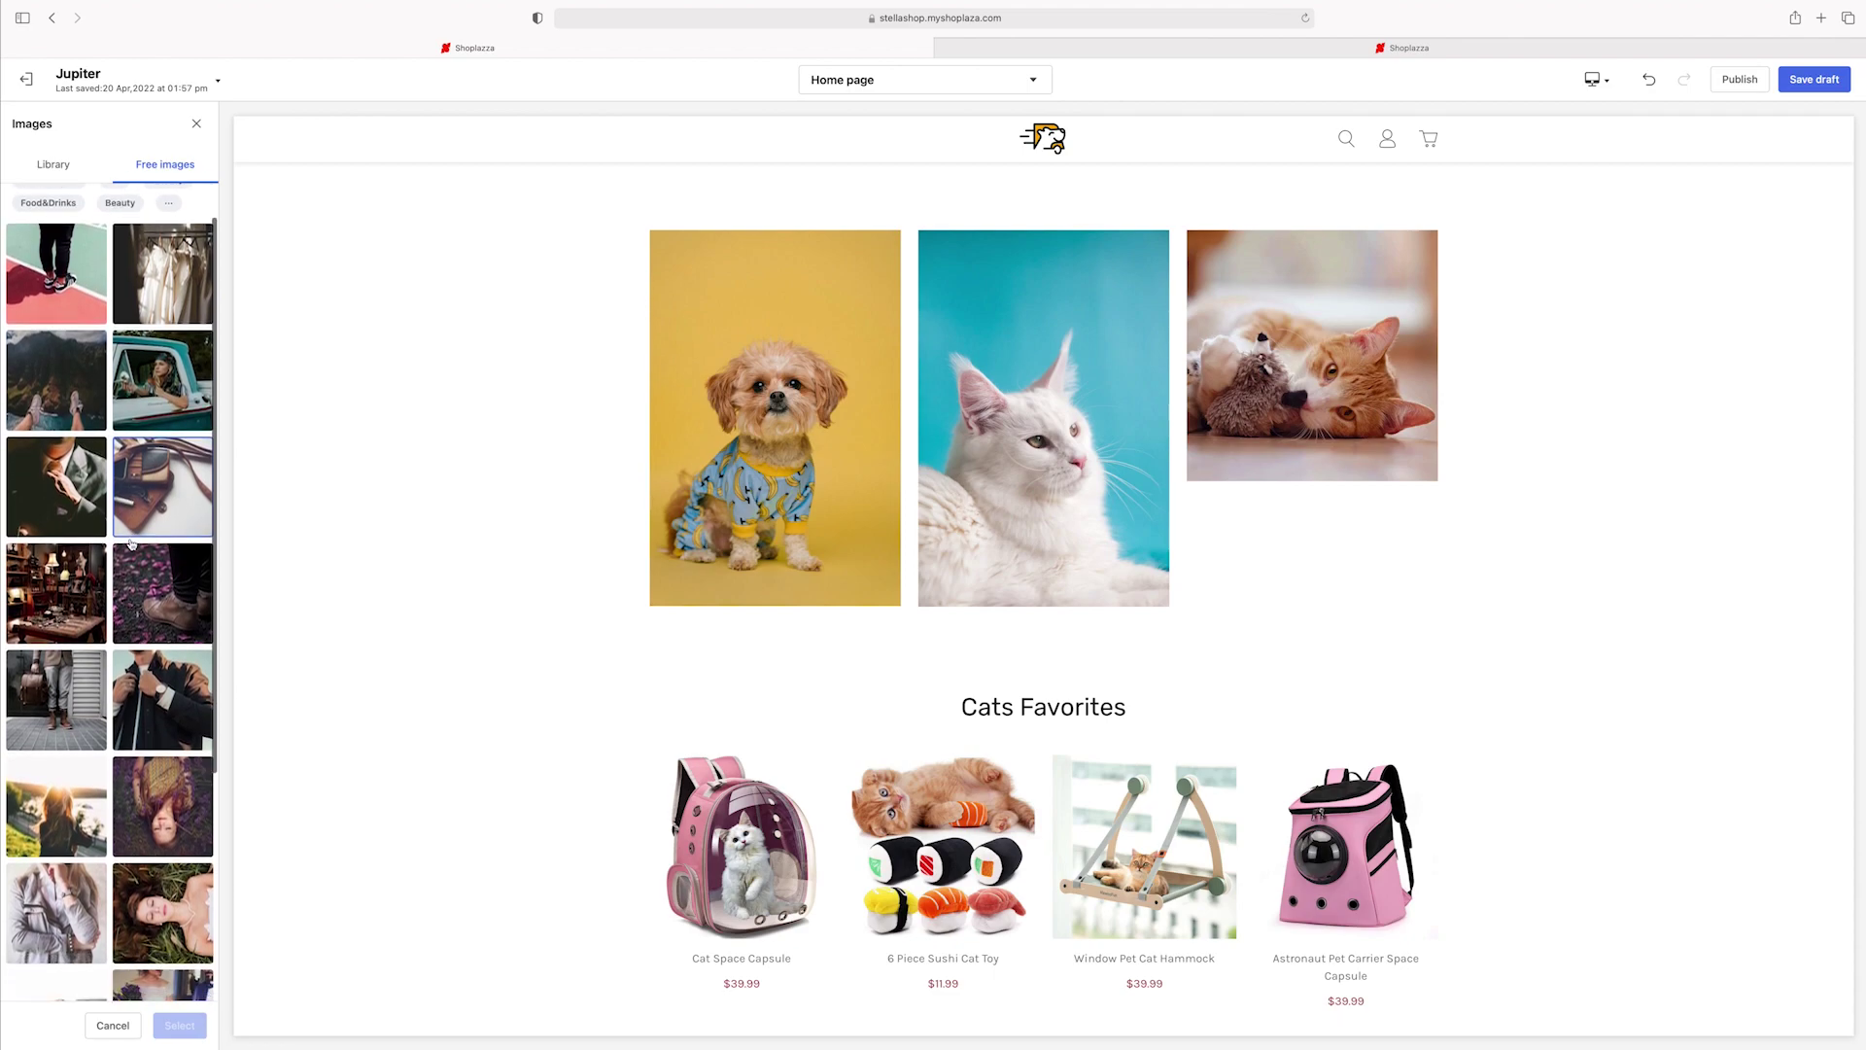
pyautogui.scroll(-1, 131, 543)
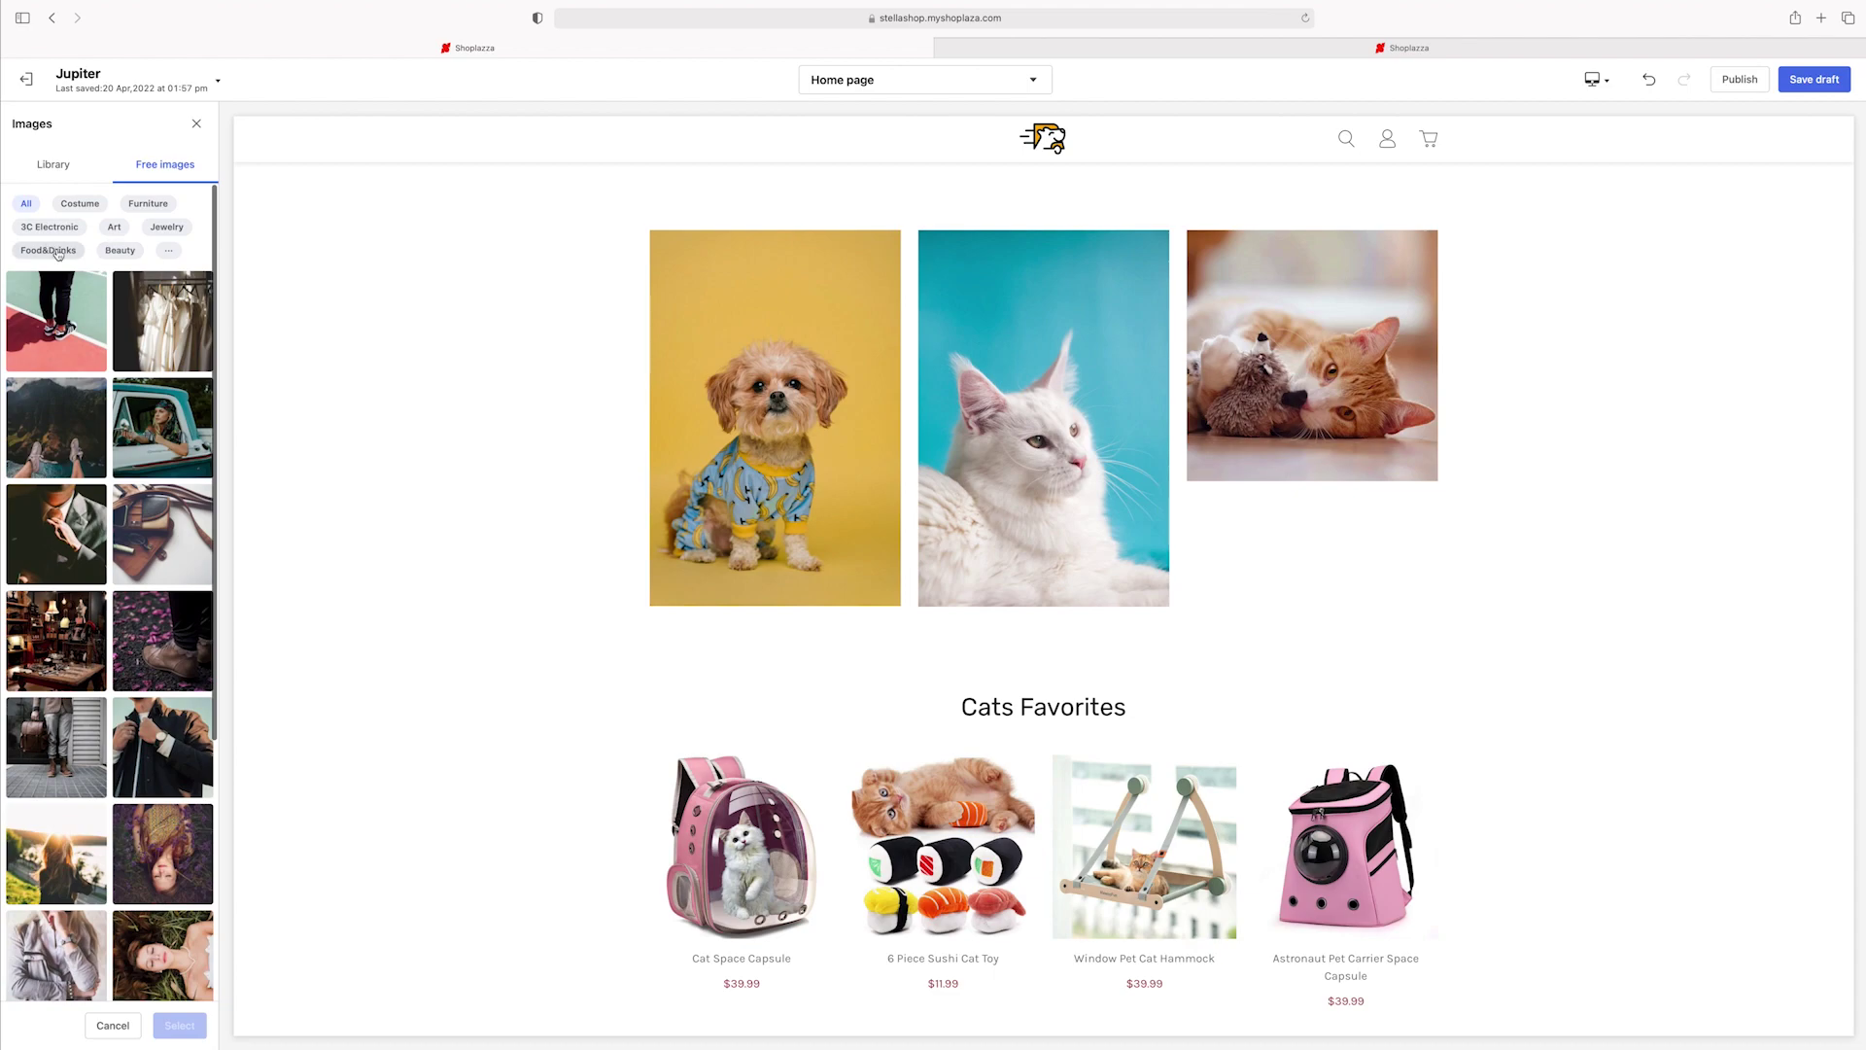
pyautogui.click(129, 254)
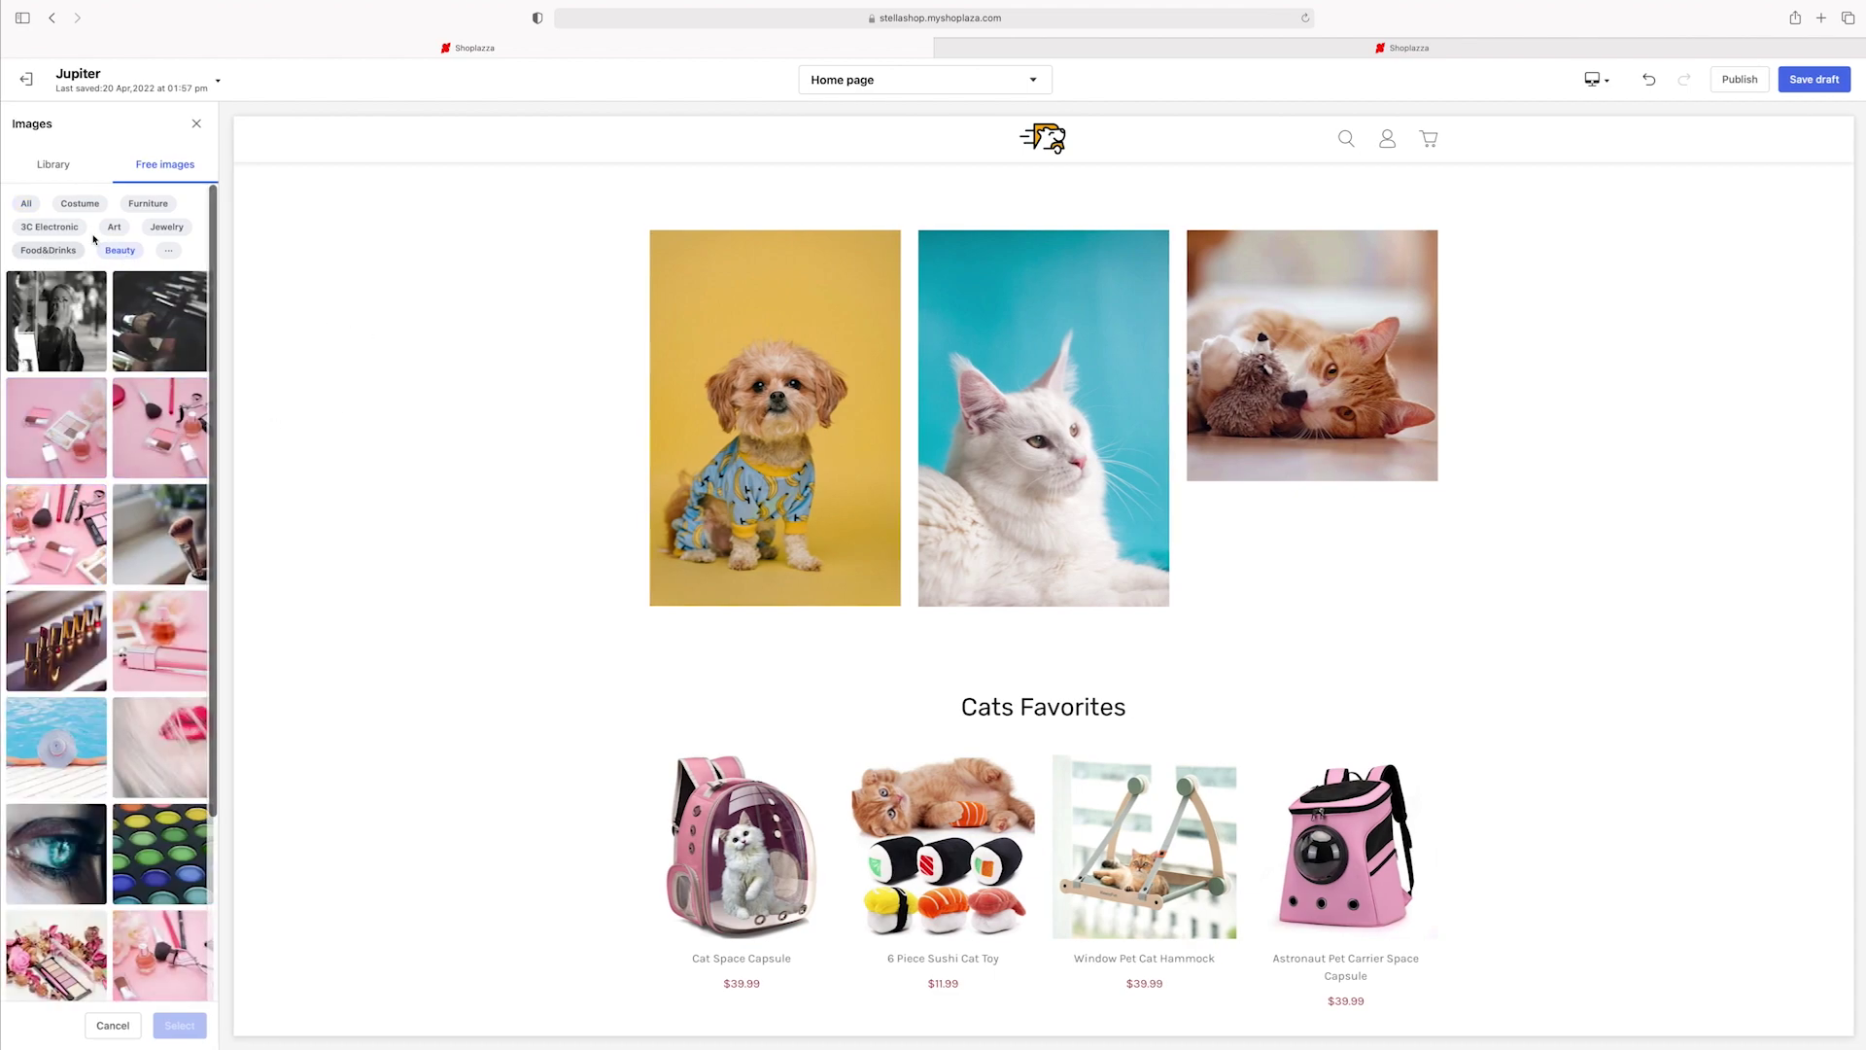
pyautogui.click(52, 172)
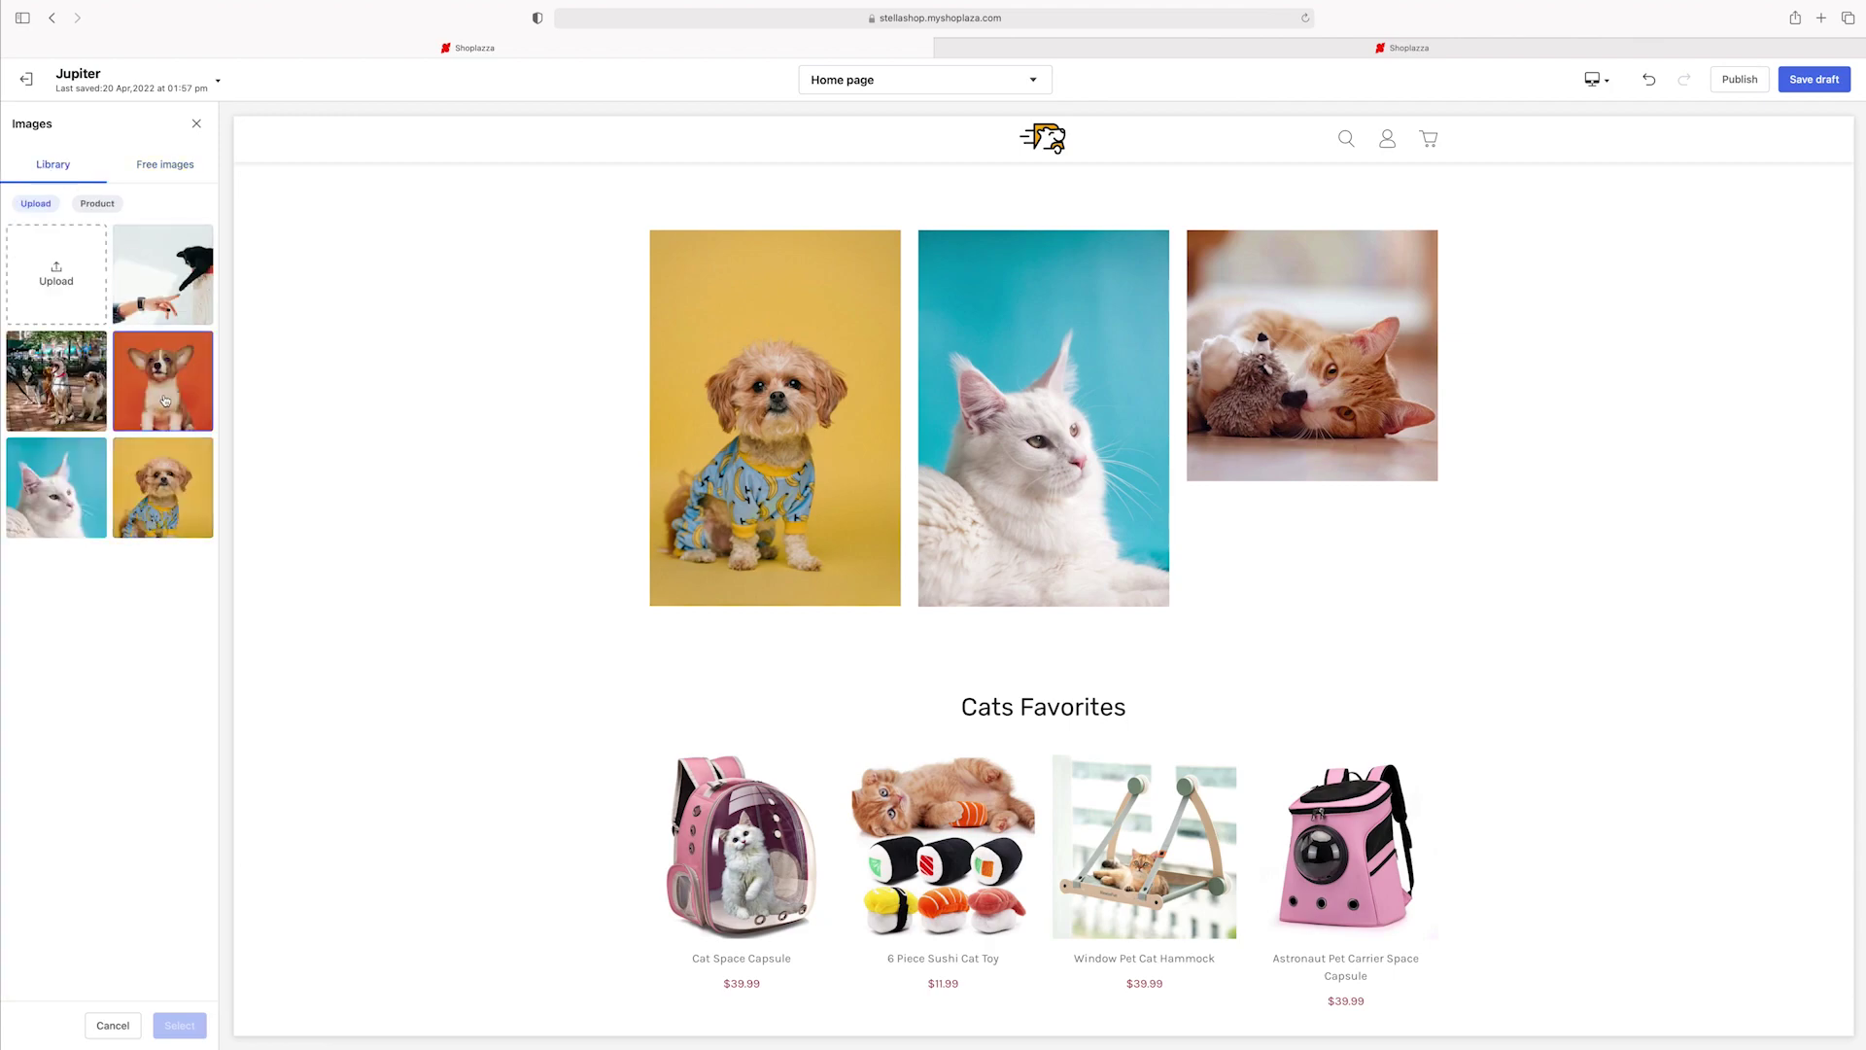
pyautogui.click(166, 400)
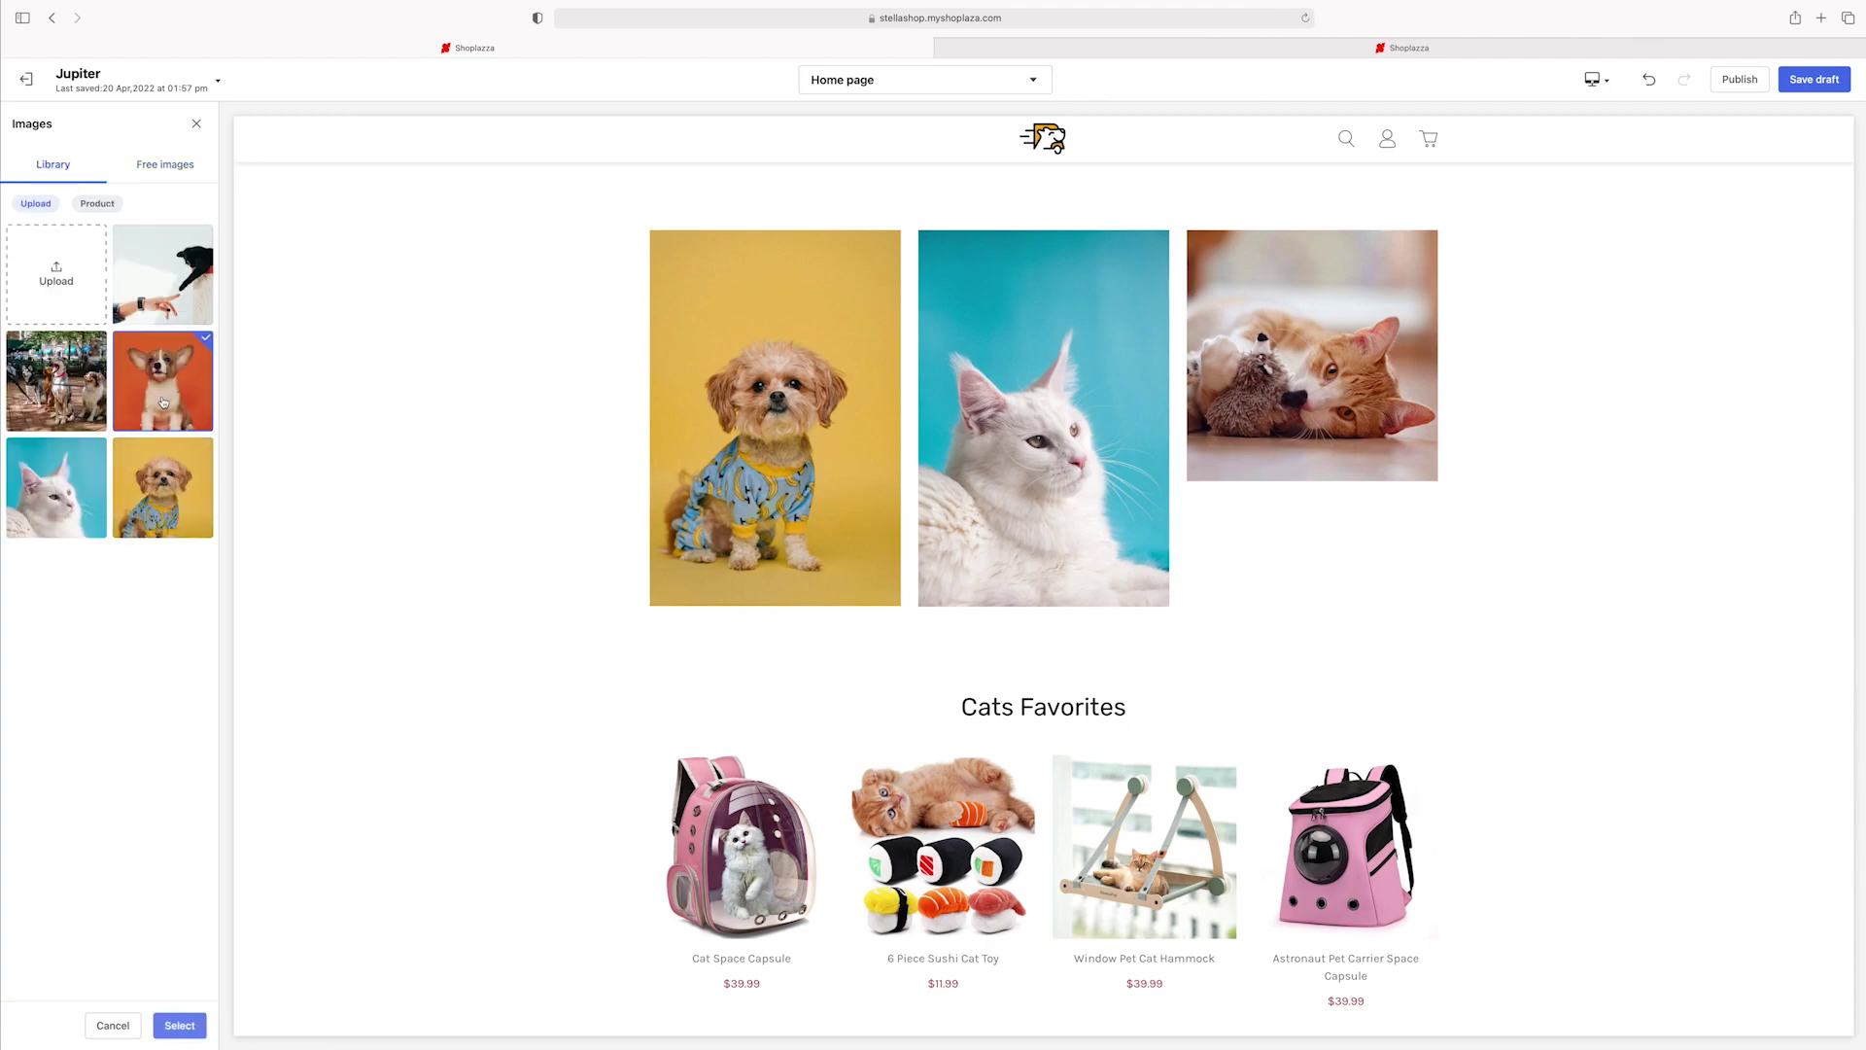
pyautogui.click(179, 1026)
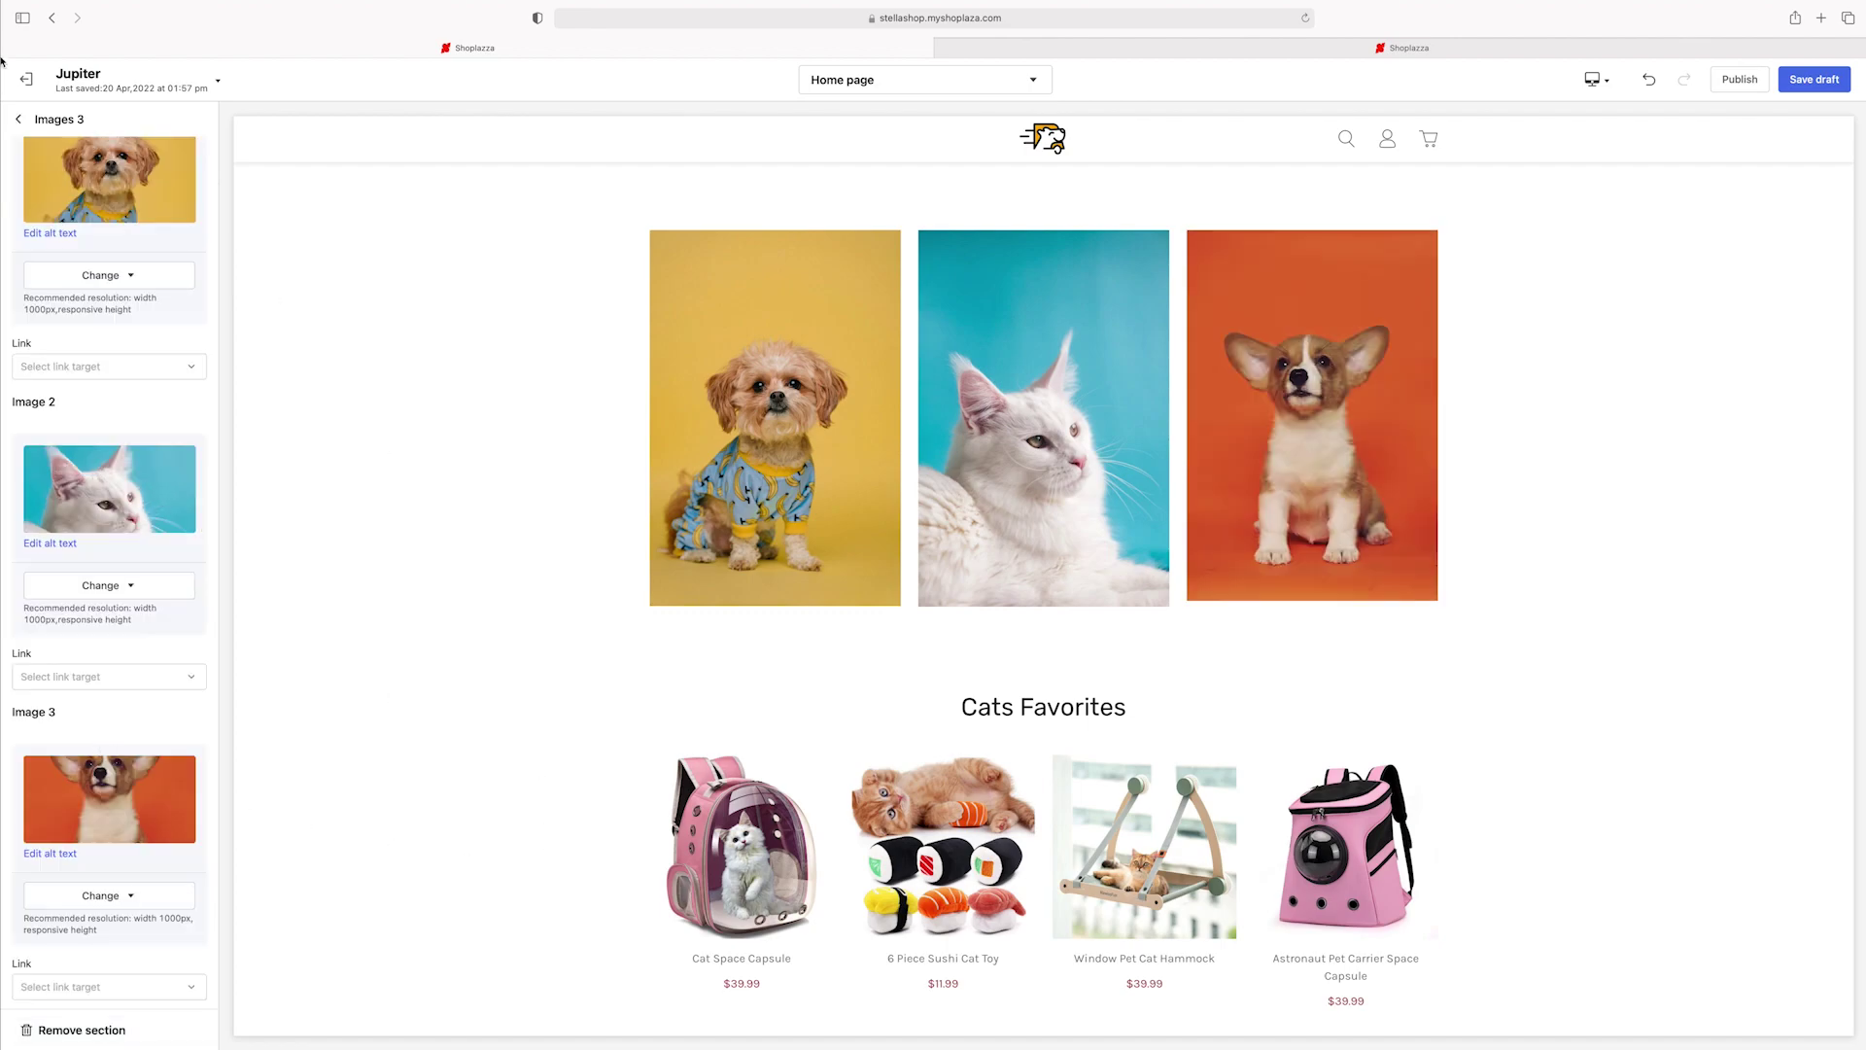
pyautogui.click(17, 119)
# - Open the Images 3 section and link its first photo to the Pet stuff collection
pyautogui.scroll(5, 578, 637)
pyautogui.scroll(-15, 579, 637)
pyautogui.scroll(20, 579, 636)
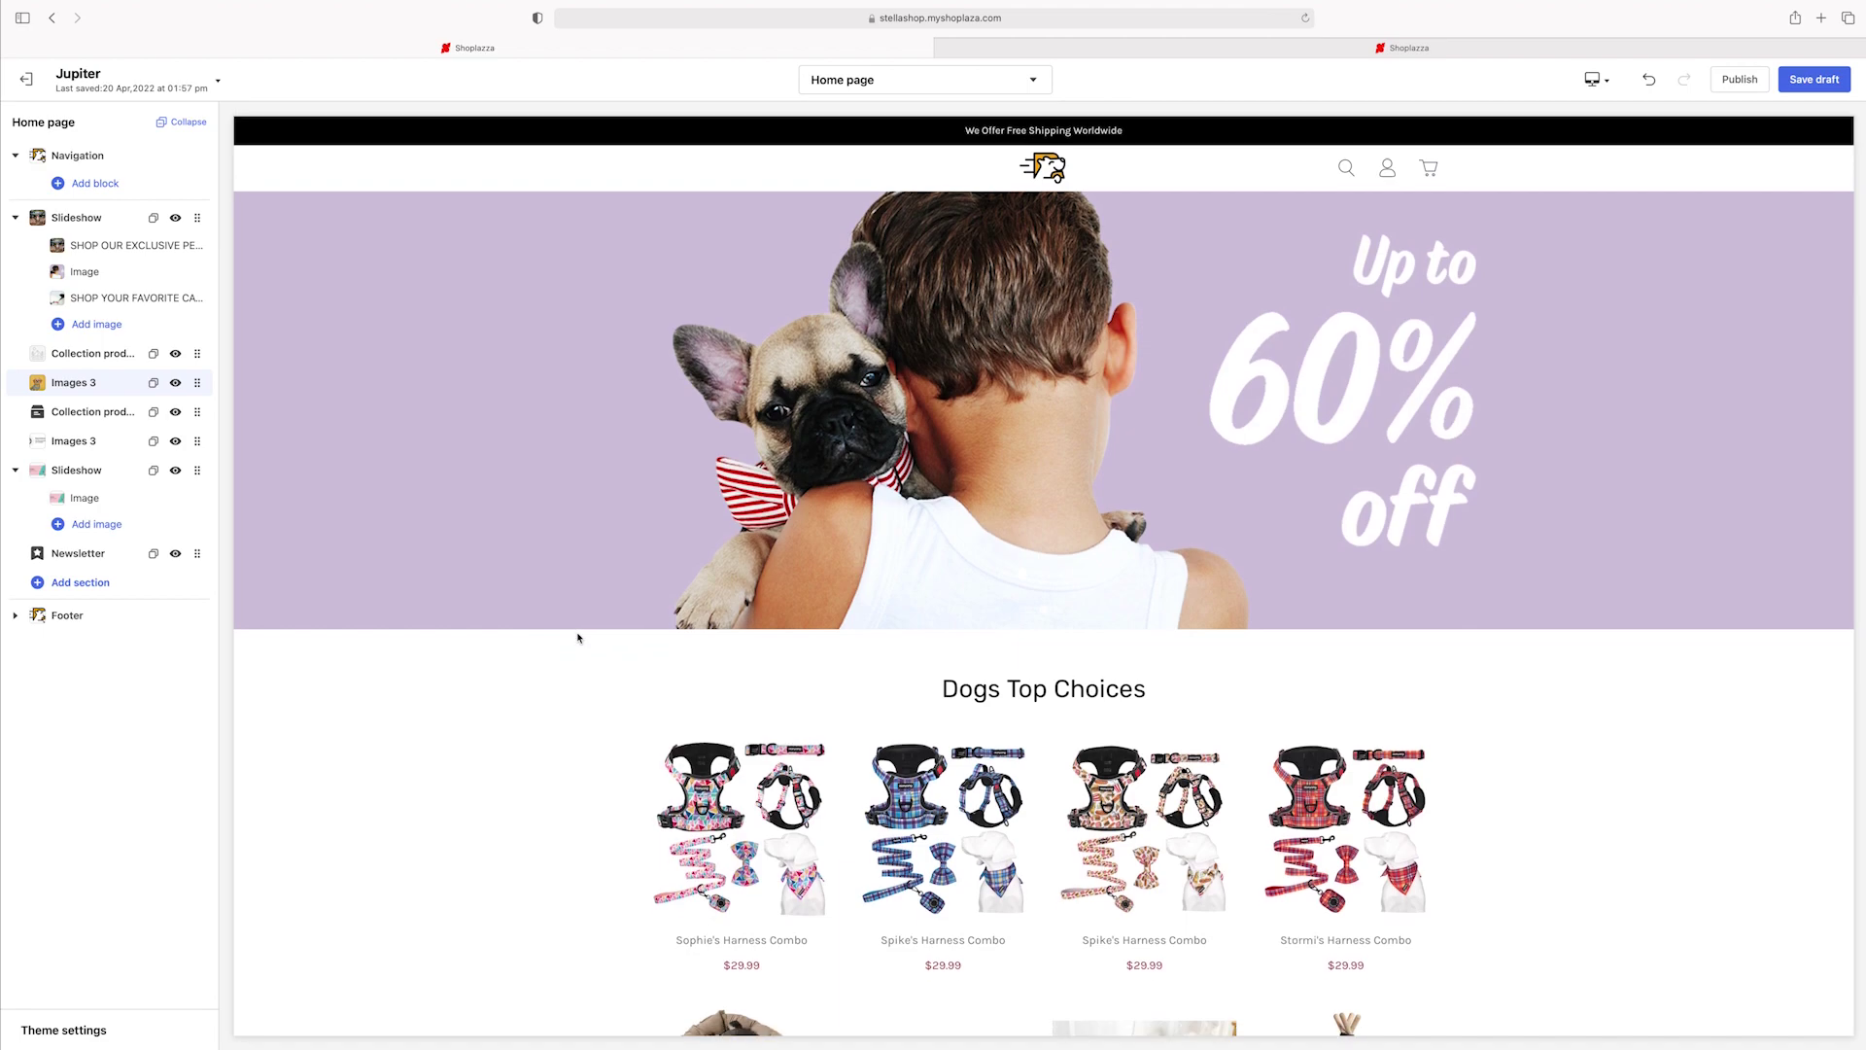
pyautogui.scroll(-10, 578, 636)
pyautogui.scroll(2, 579, 637)
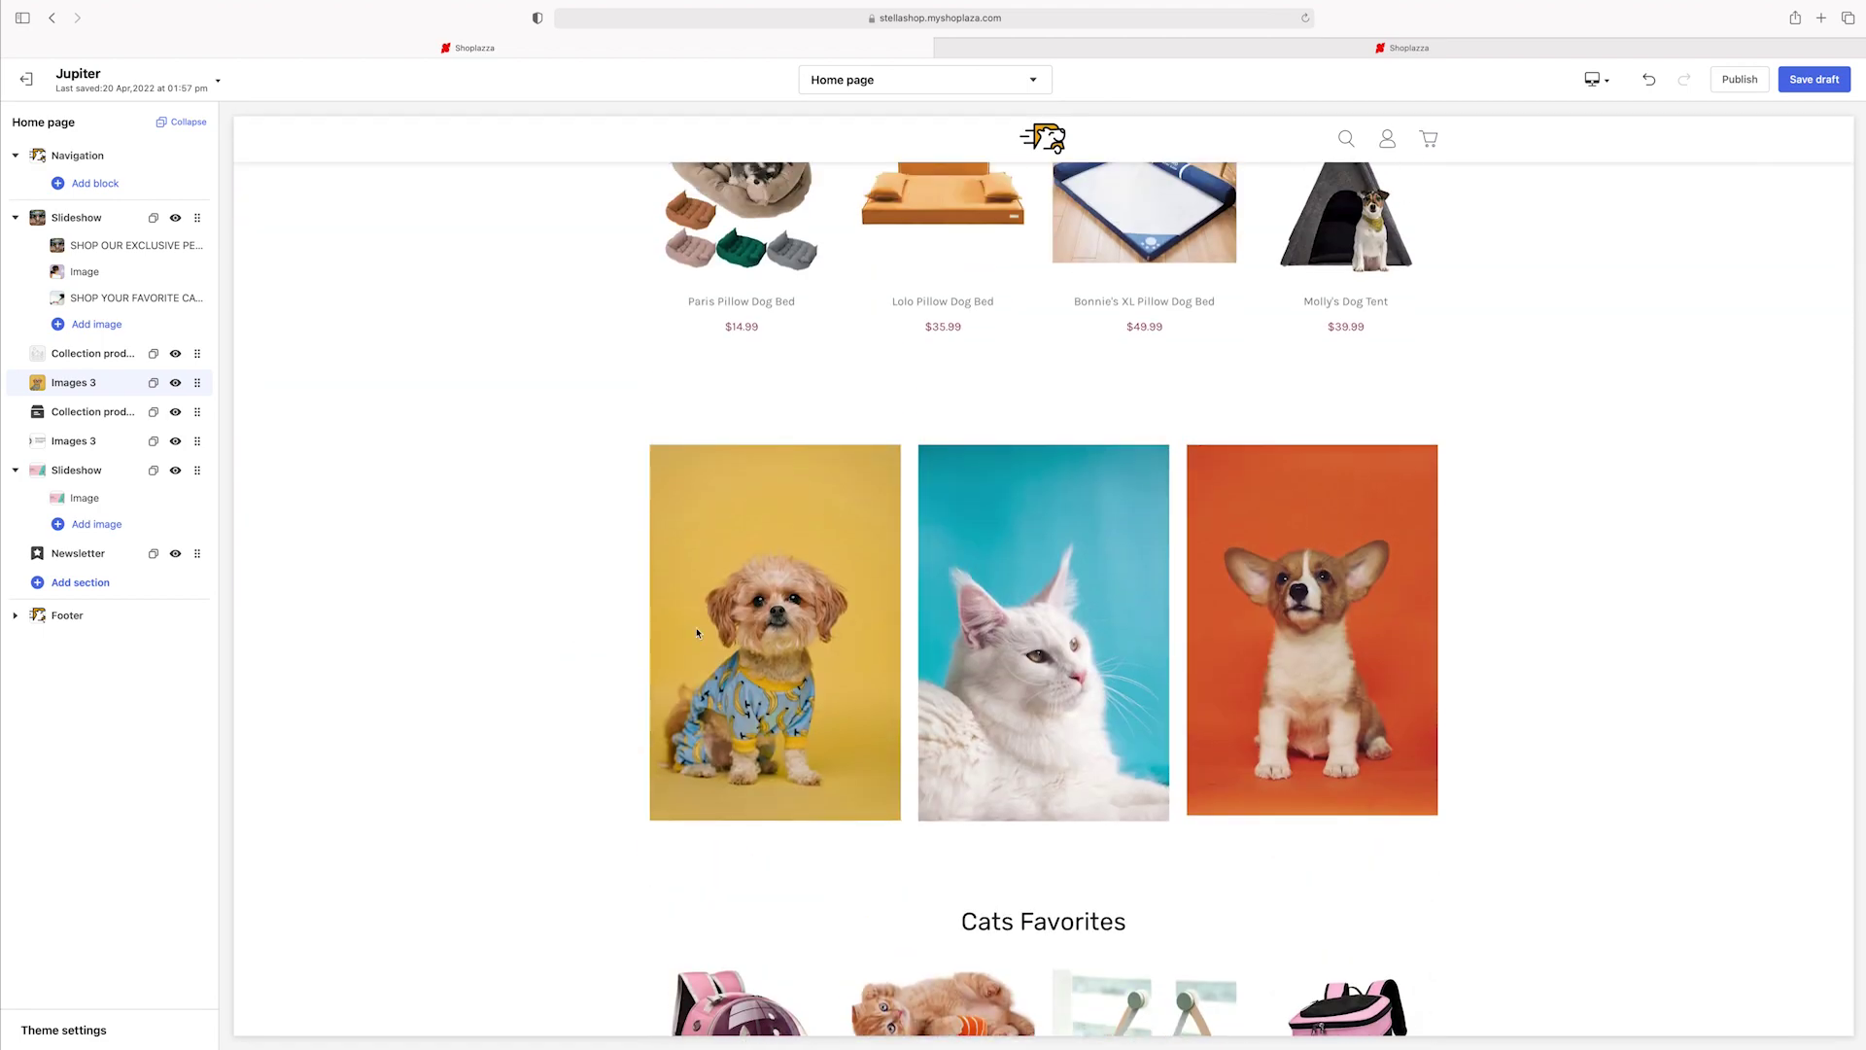
pyautogui.click(142, 382)
pyautogui.click(73, 374)
pyautogui.click(100, 431)
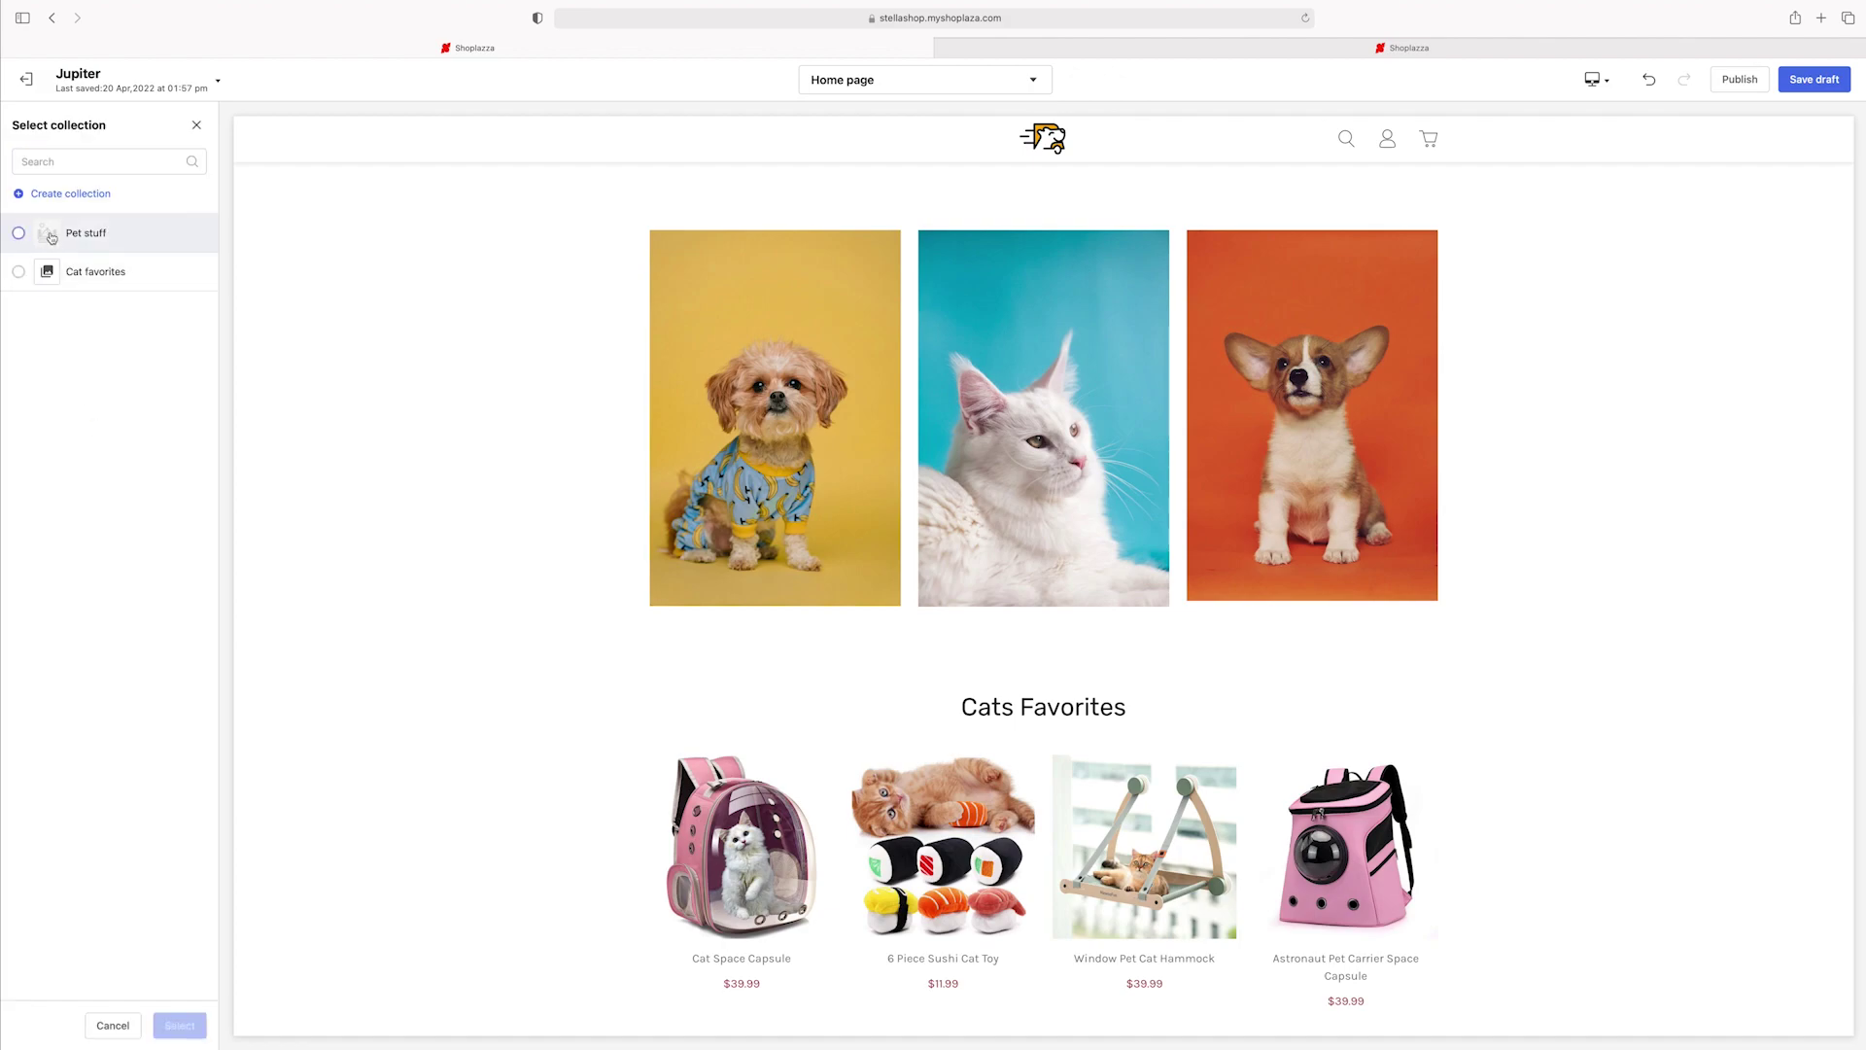
pyautogui.click(19, 272)
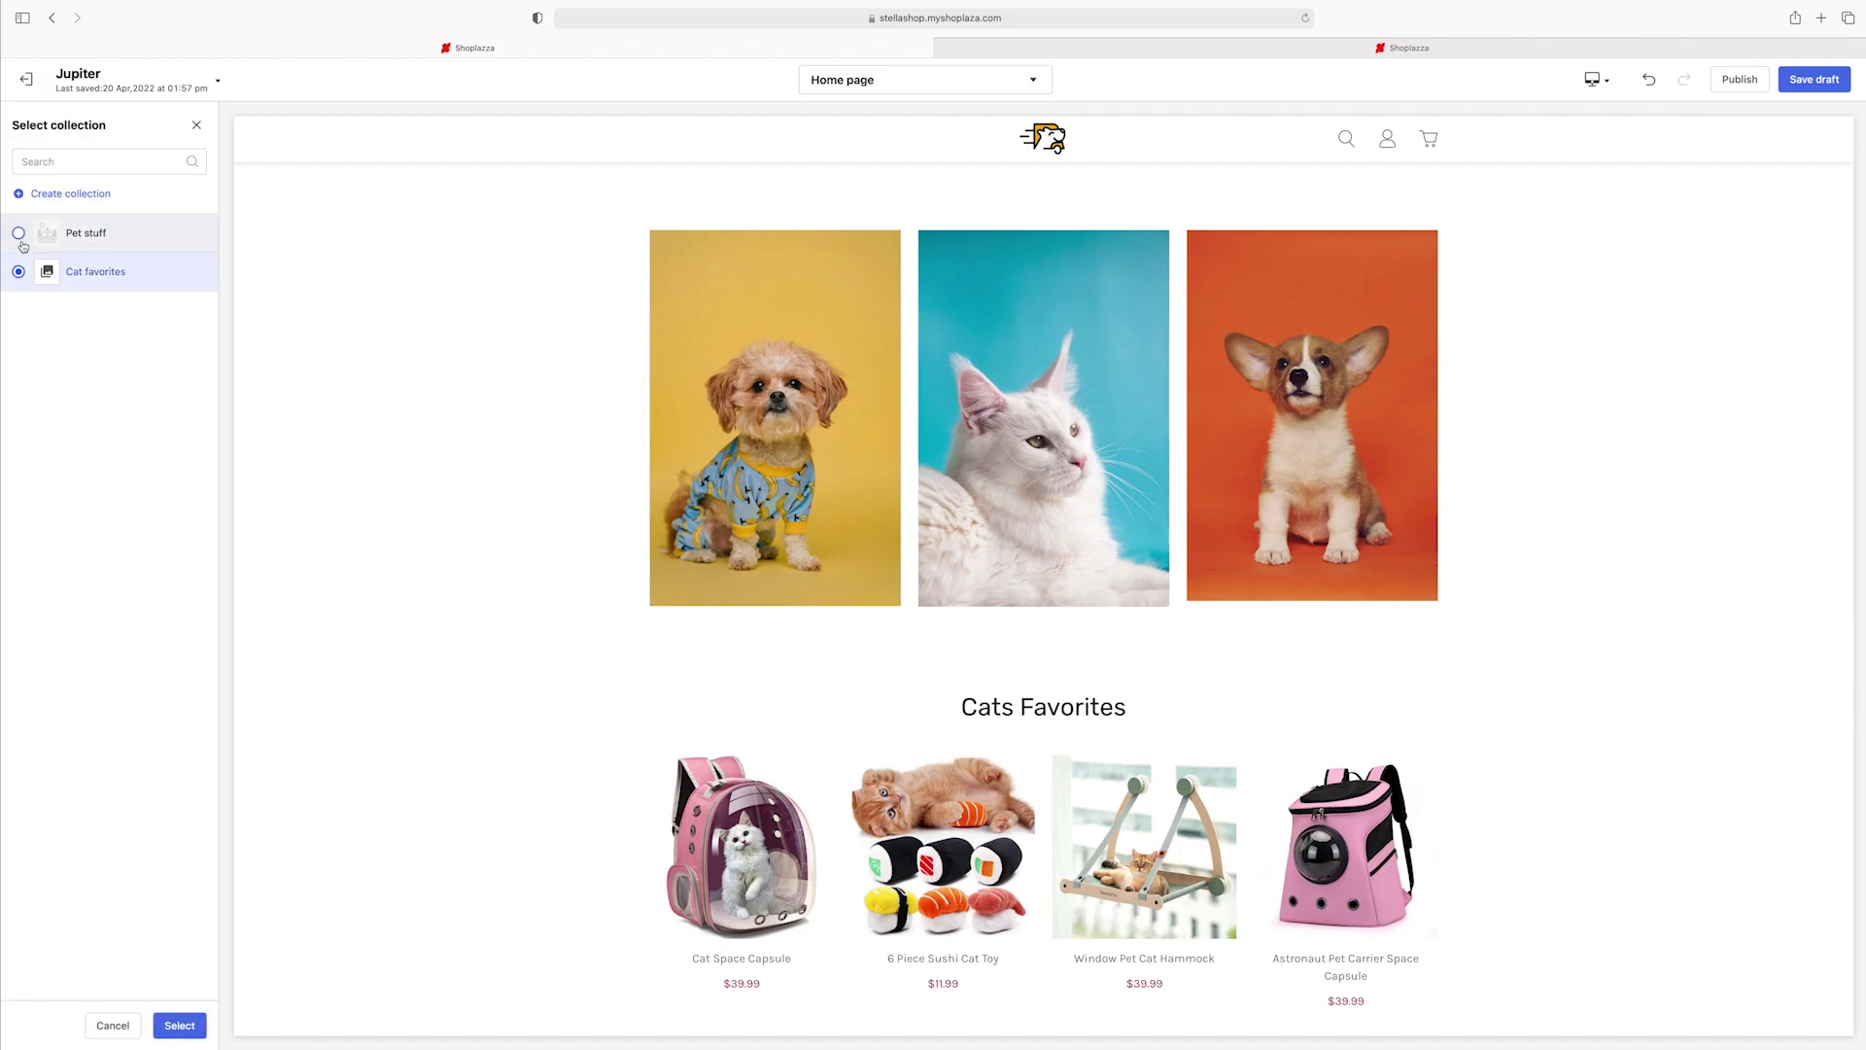
pyautogui.click(19, 233)
pyautogui.click(180, 1025)
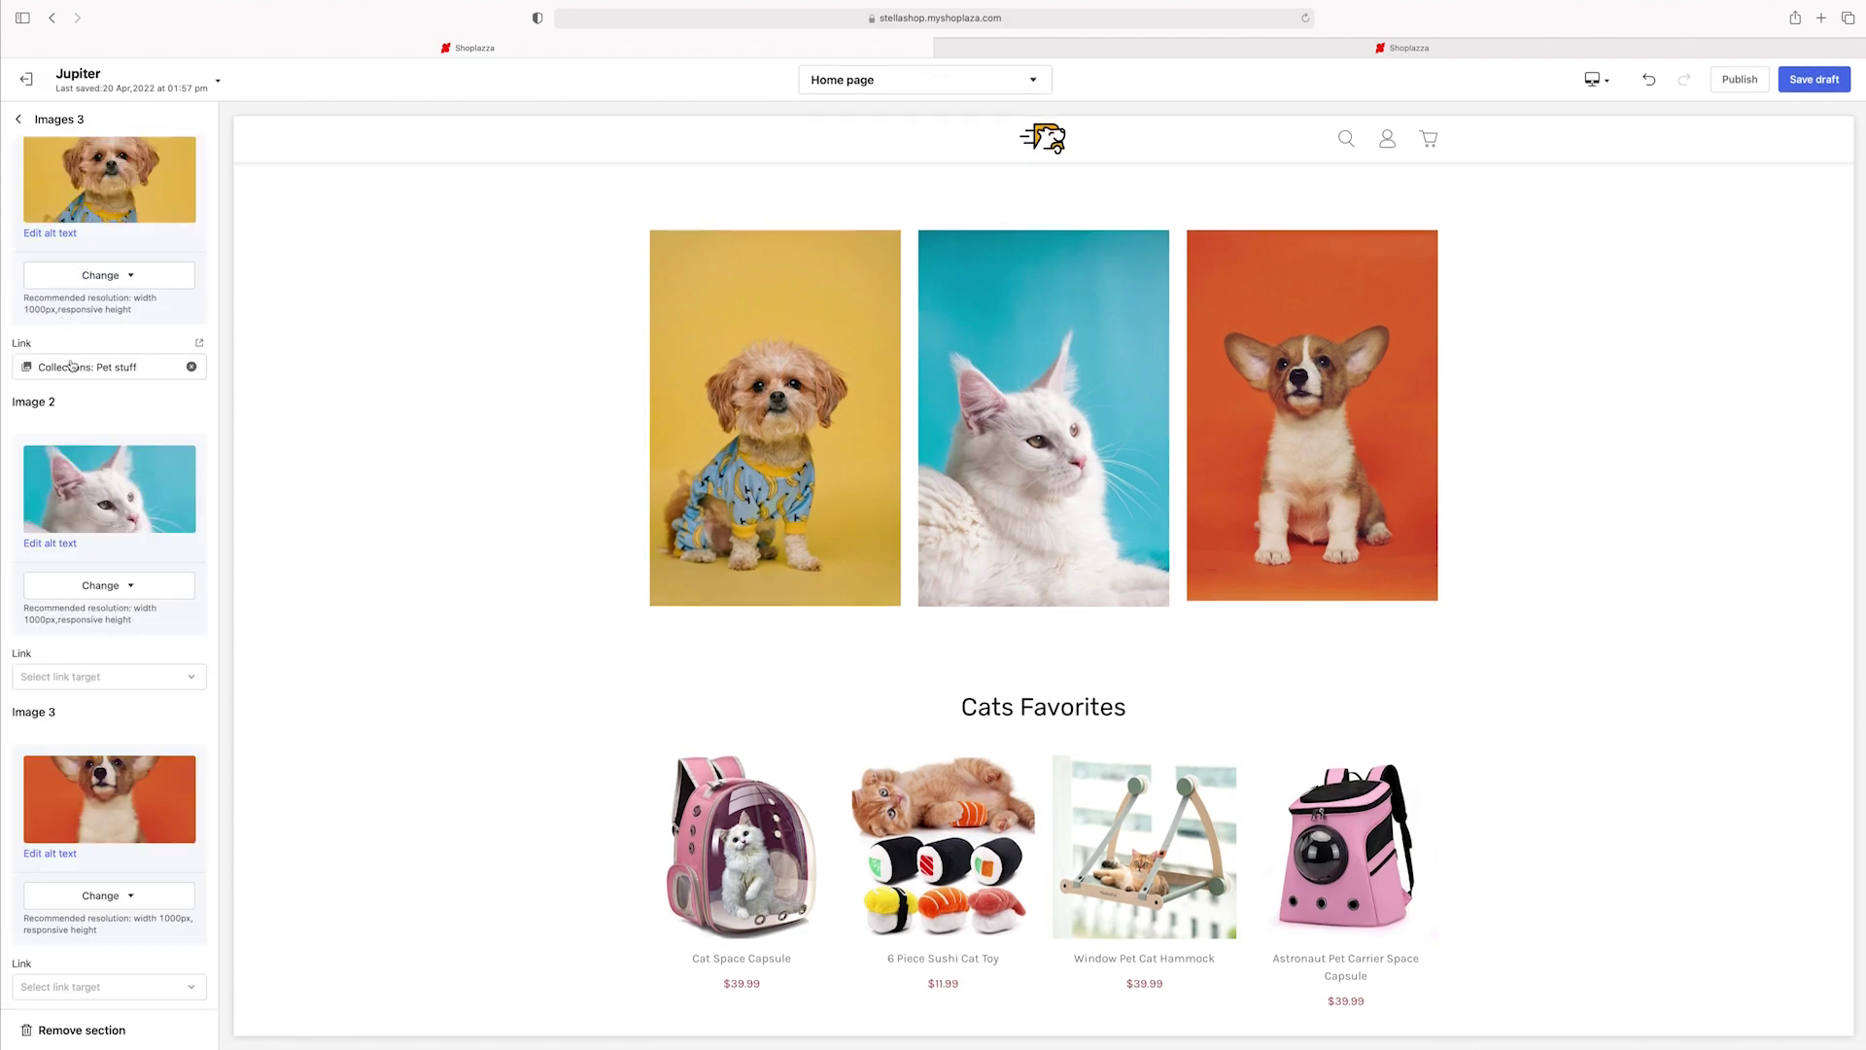
# - Link the second photo to the Cat favorites collection
pyautogui.click(97, 585)
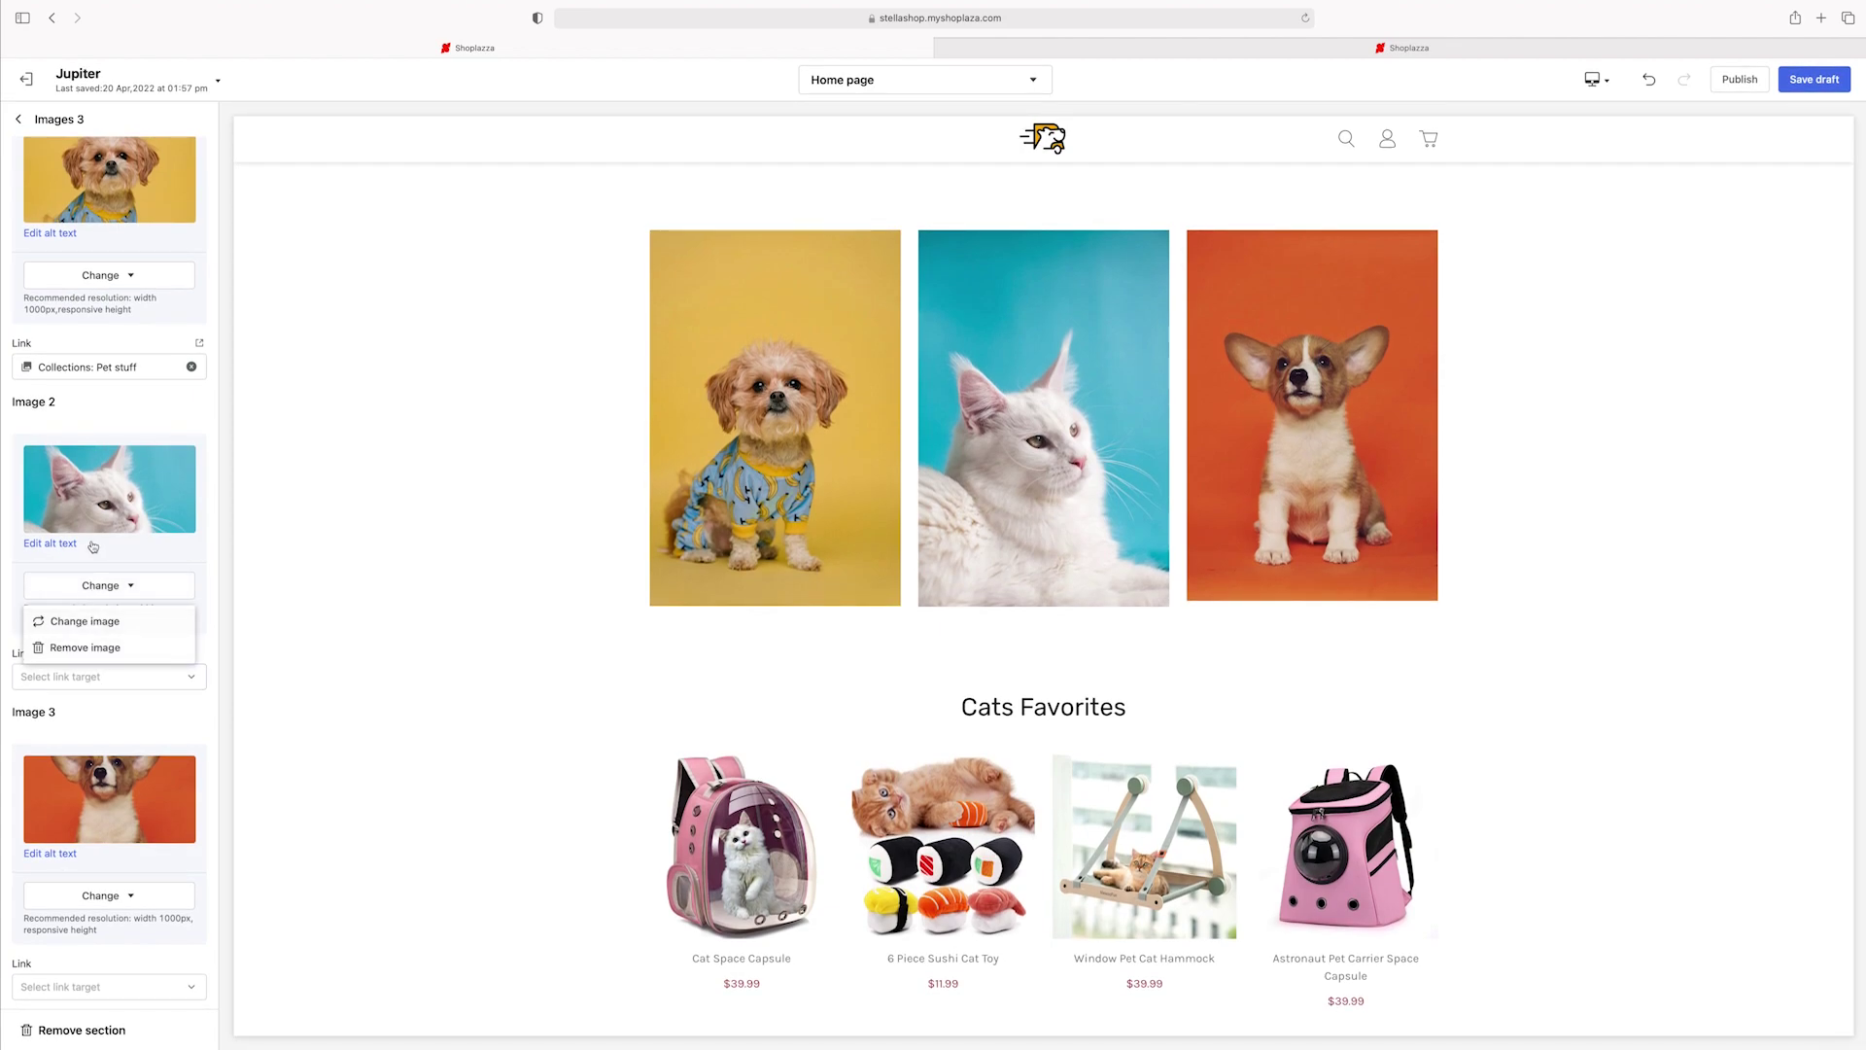
pyautogui.click(92, 544)
pyautogui.click(1052, 649)
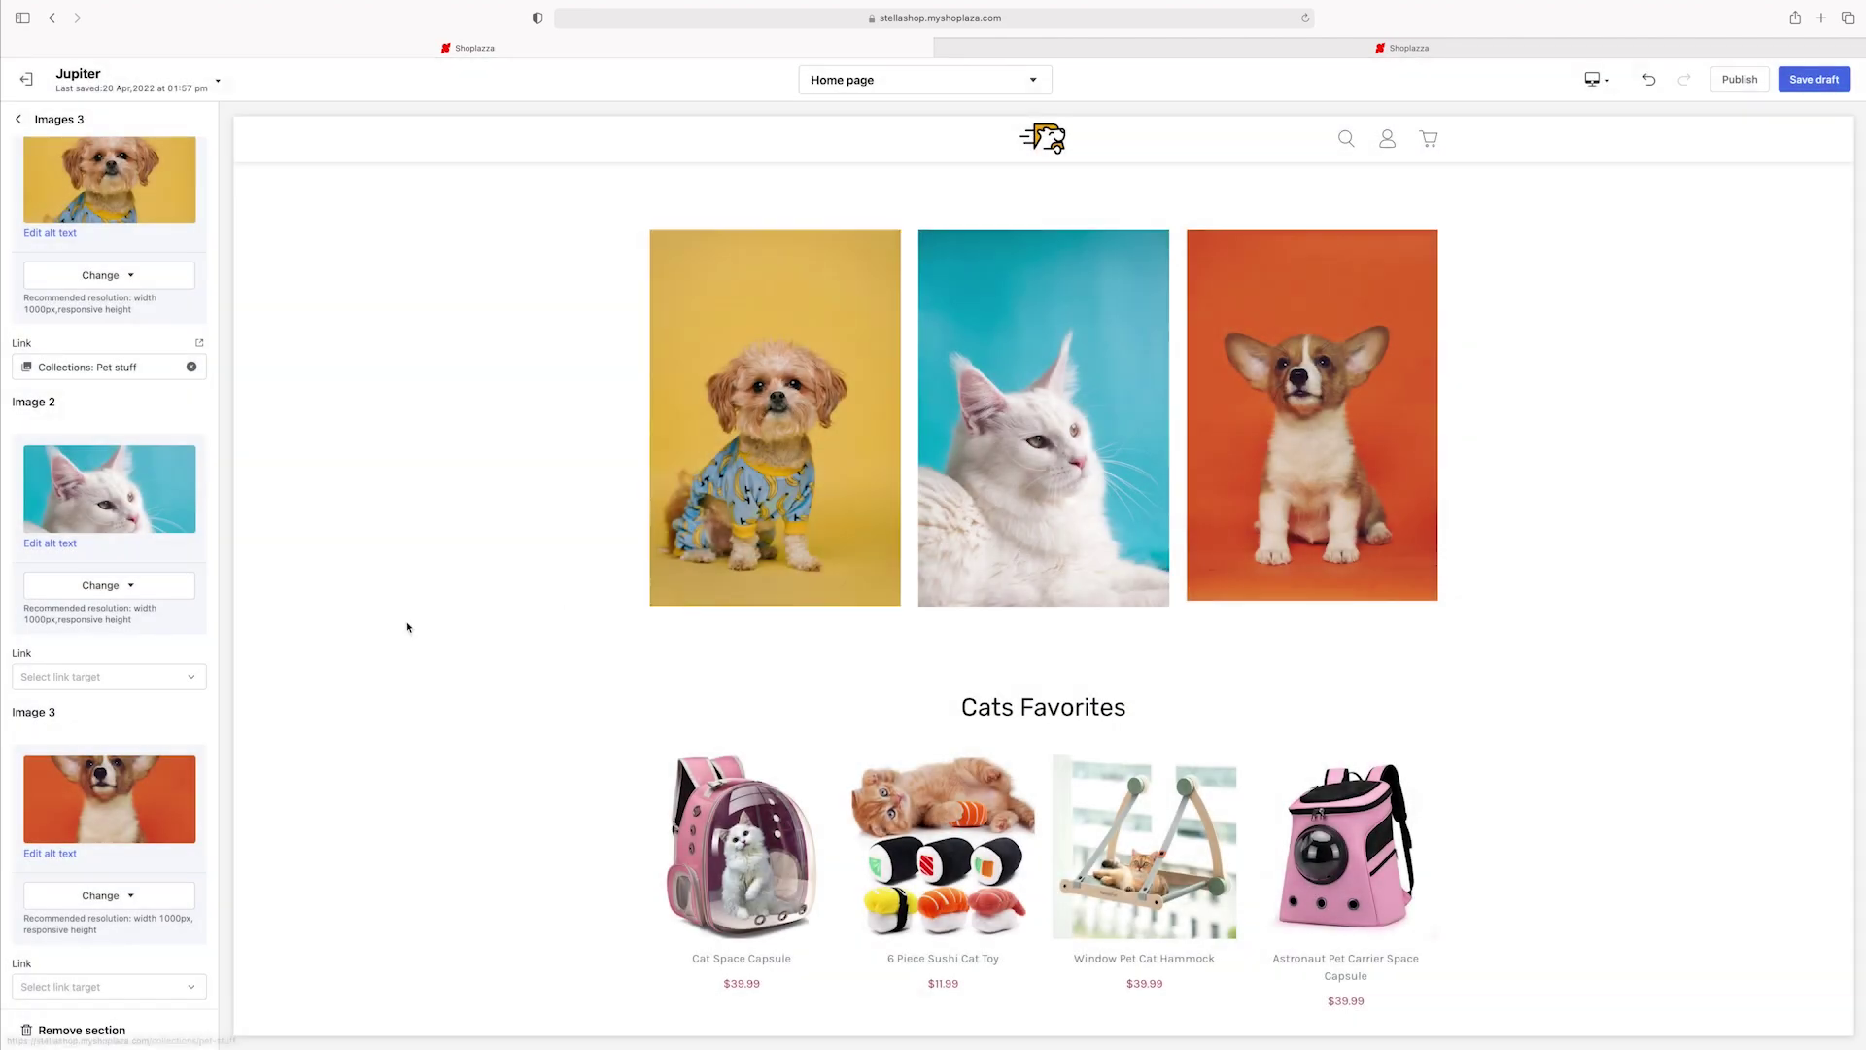
pyautogui.click(89, 680)
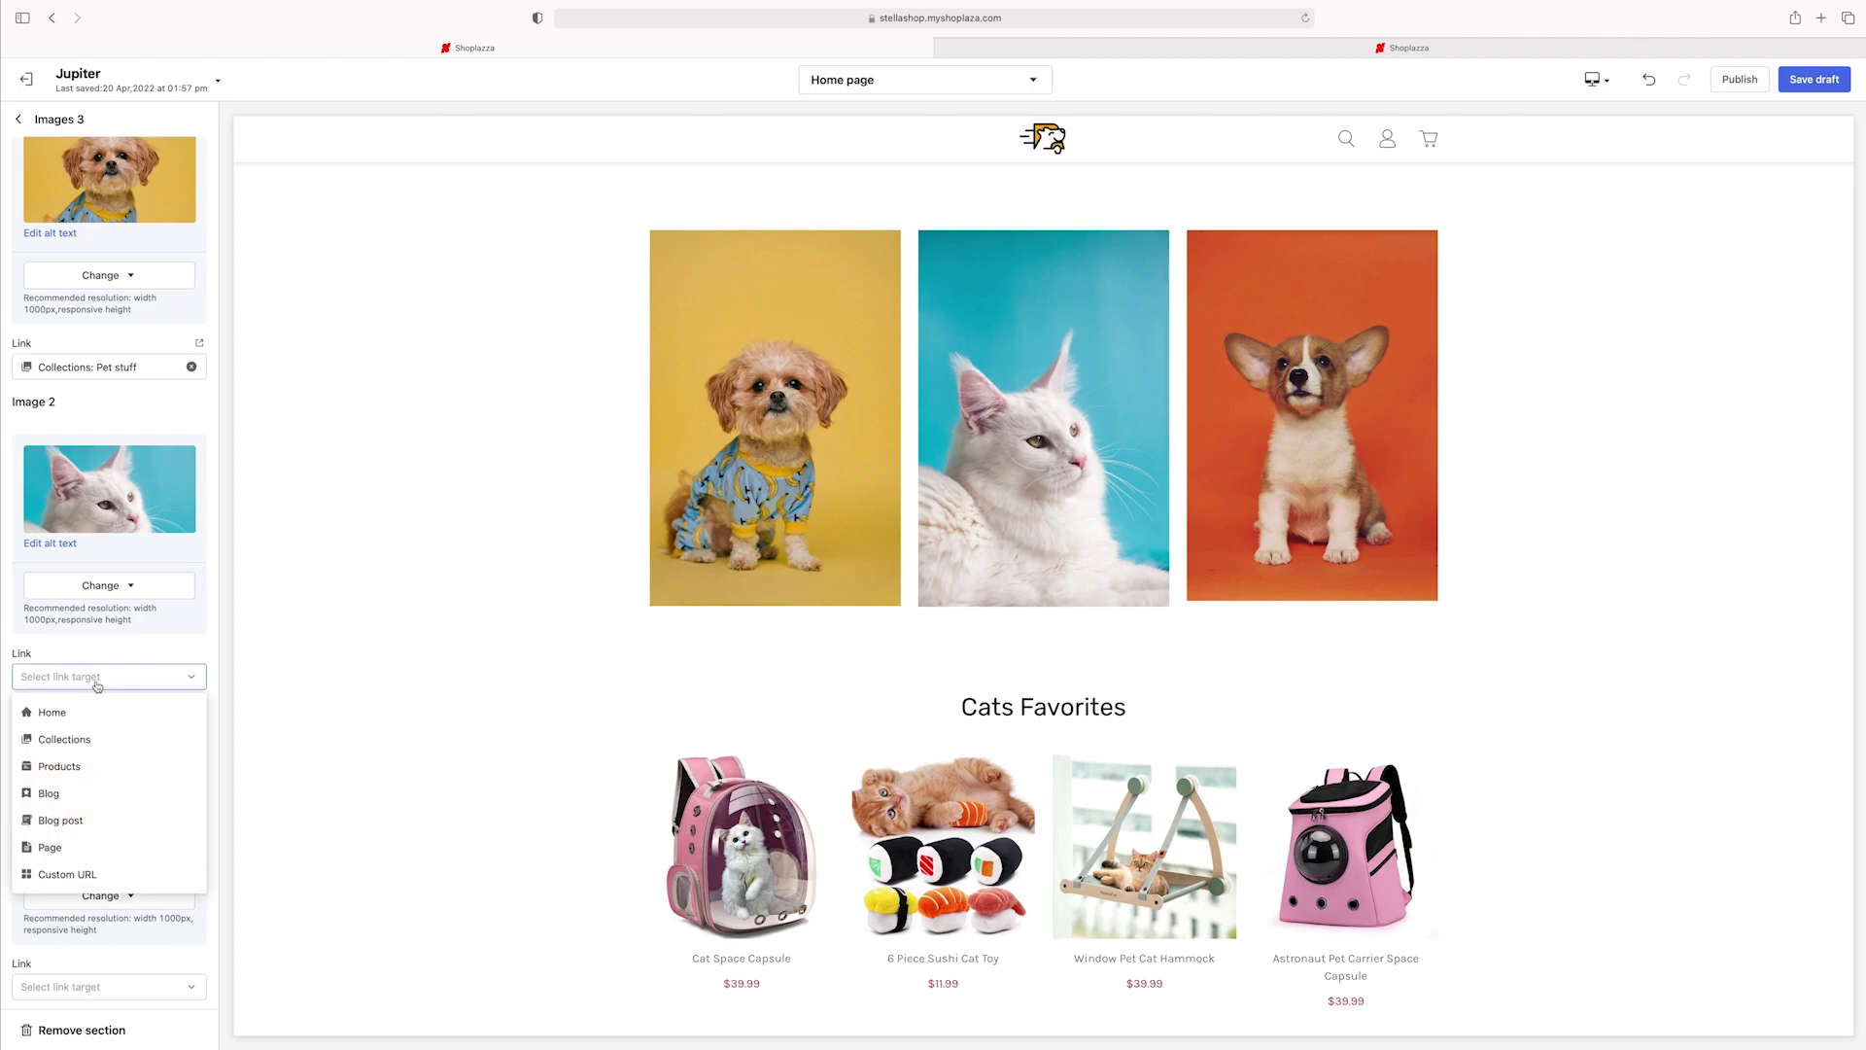
pyautogui.click(86, 741)
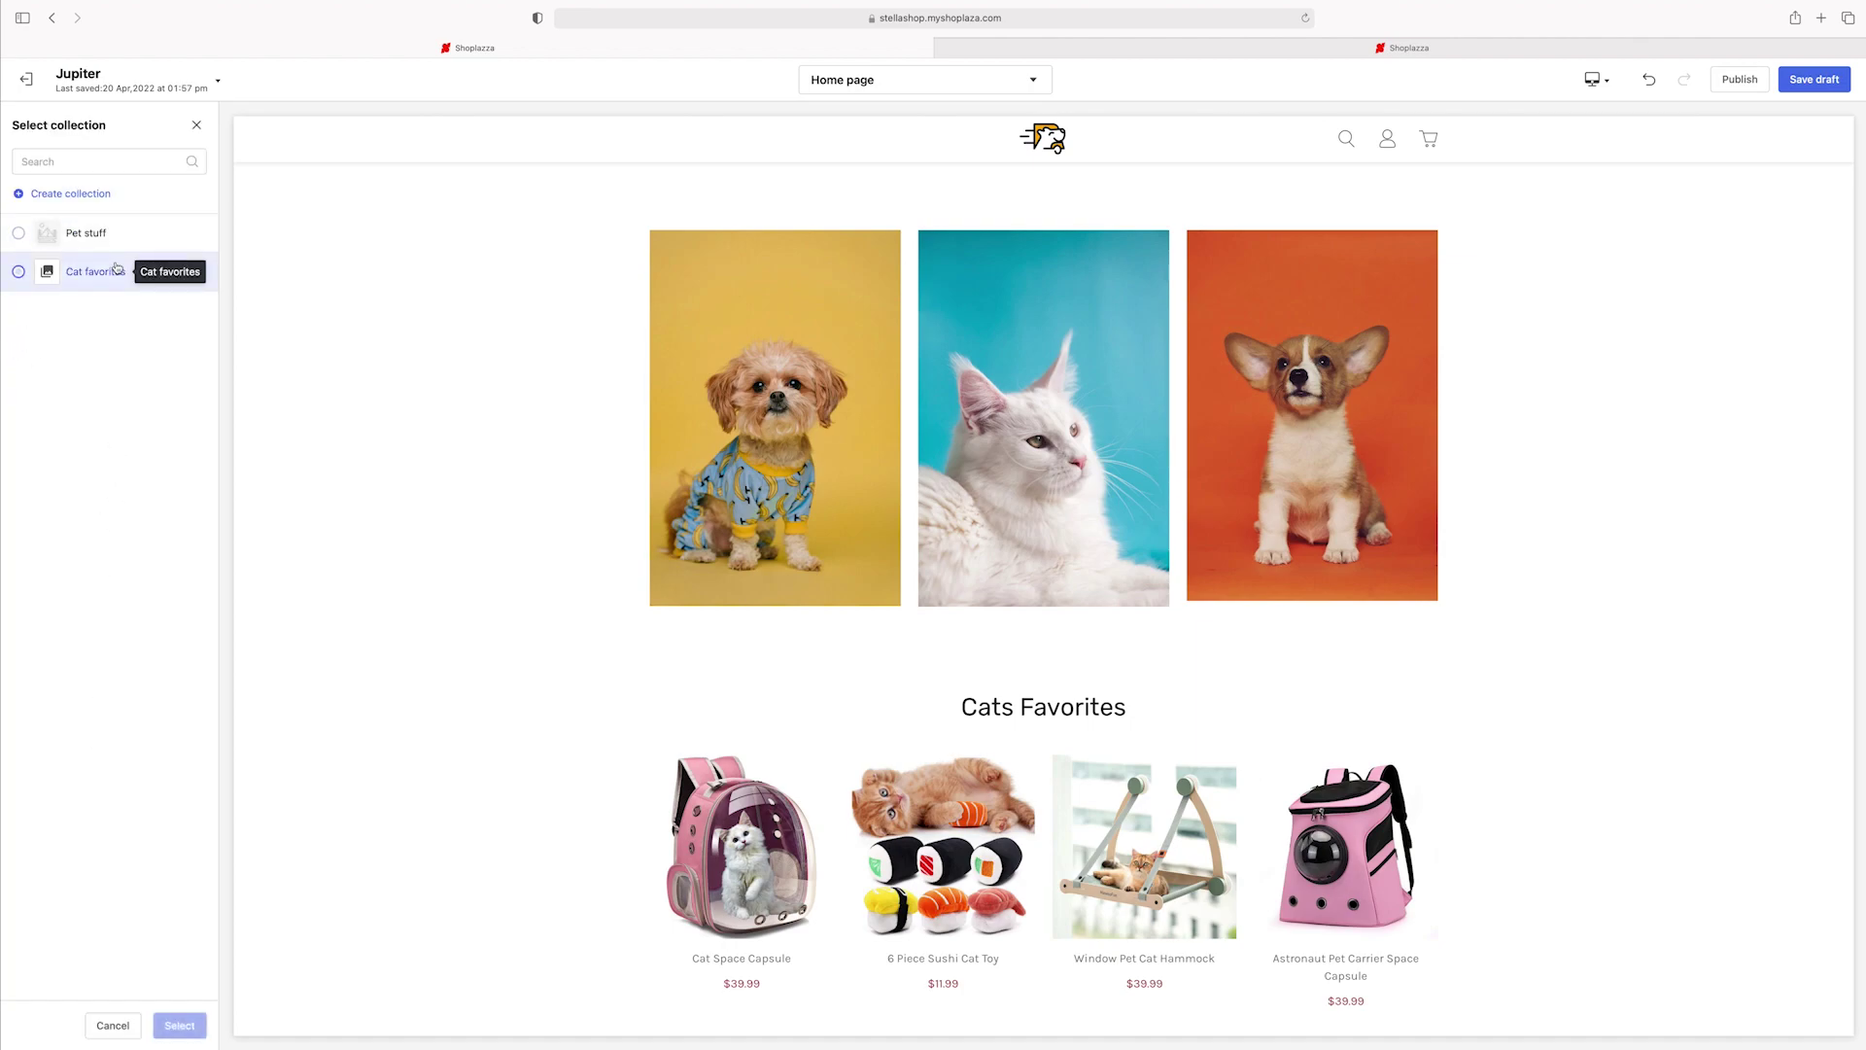
pyautogui.click(117, 269)
pyautogui.click(176, 1036)
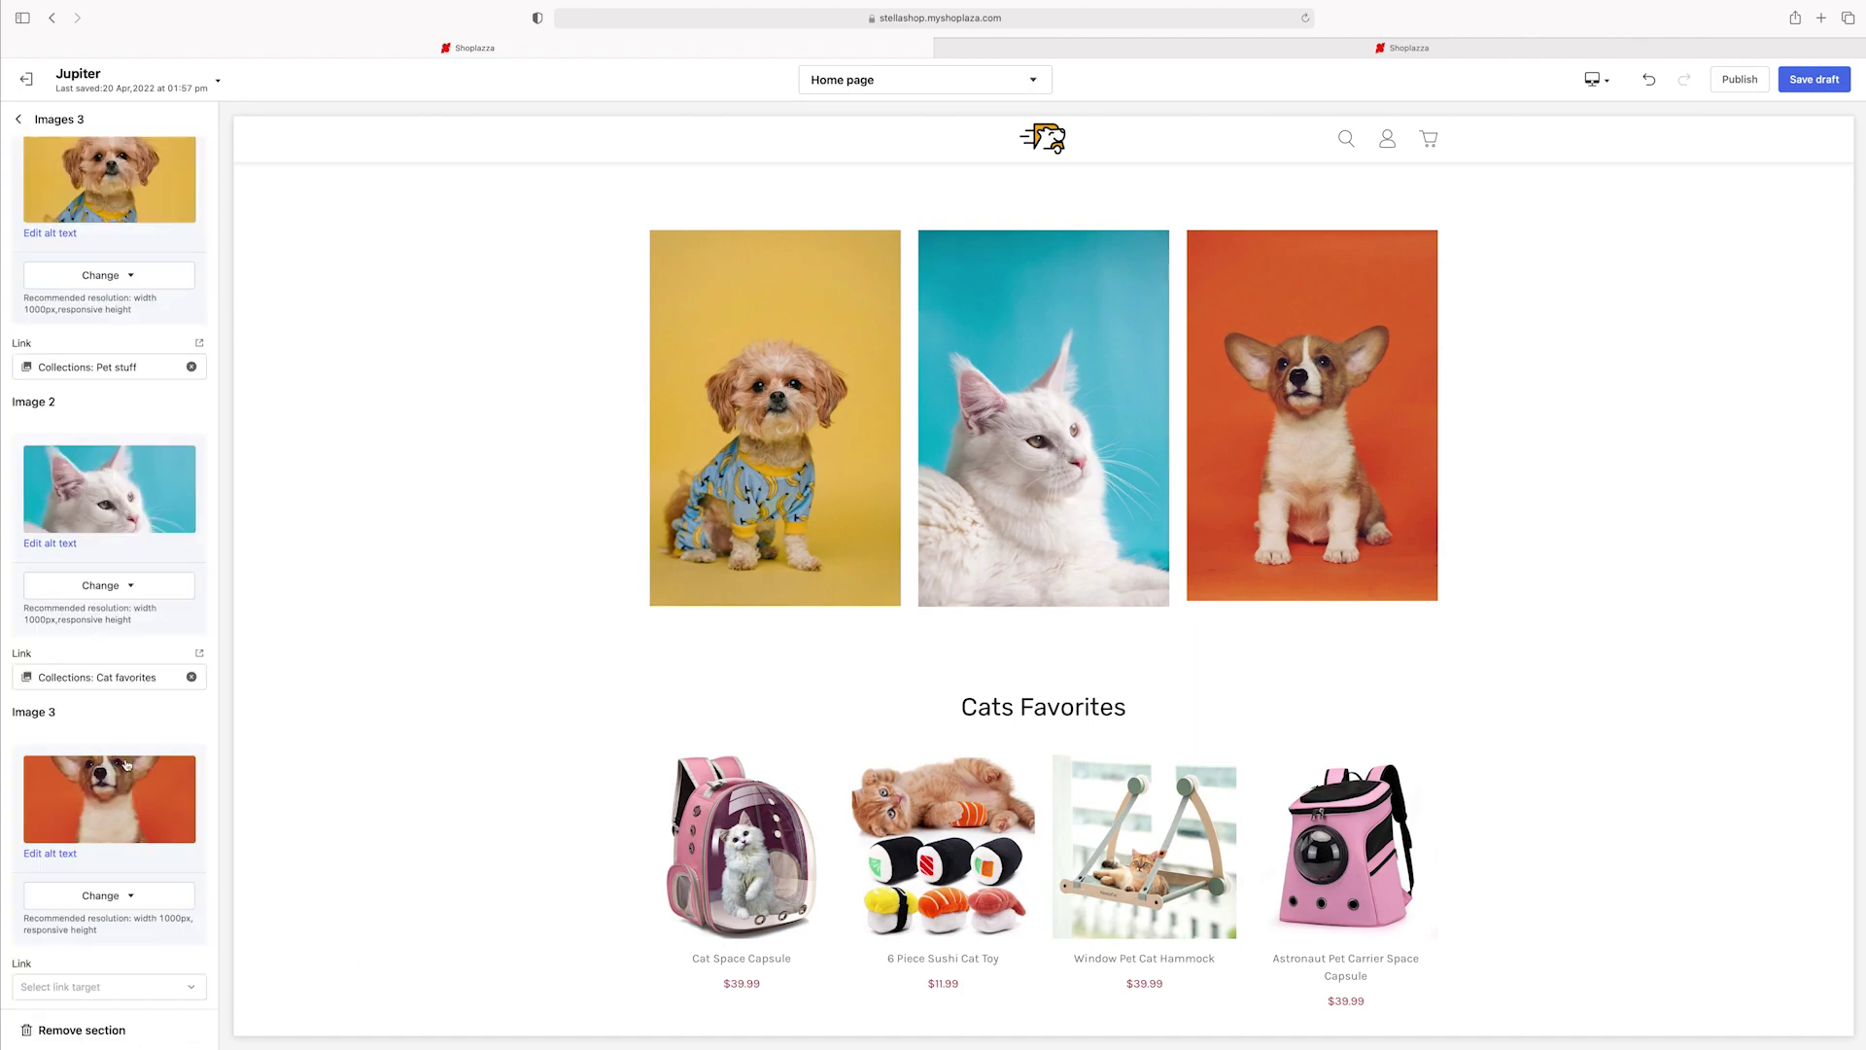
# - Link the third photo to the Lolo's Pillow Dog Bed product, then start editing the first photo's alt text
pyautogui.click(130, 897)
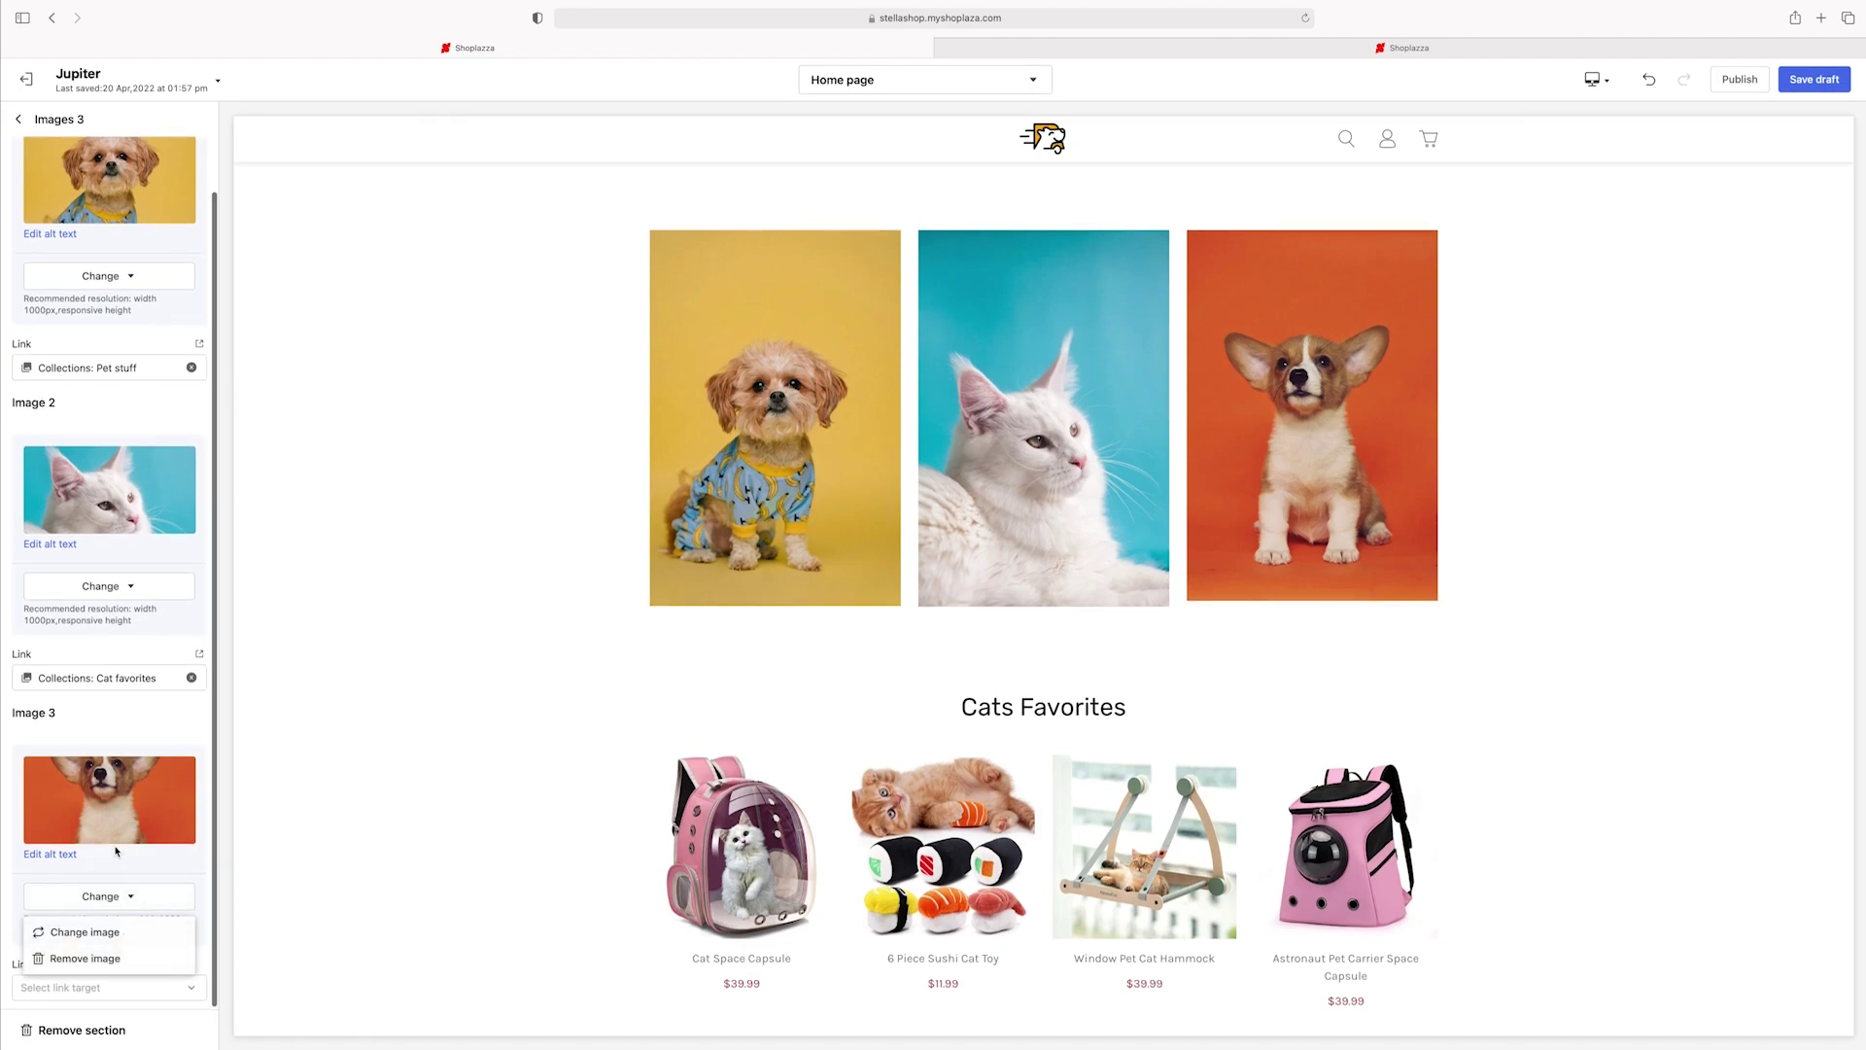
pyautogui.click(109, 987)
pyautogui.click(88, 843)
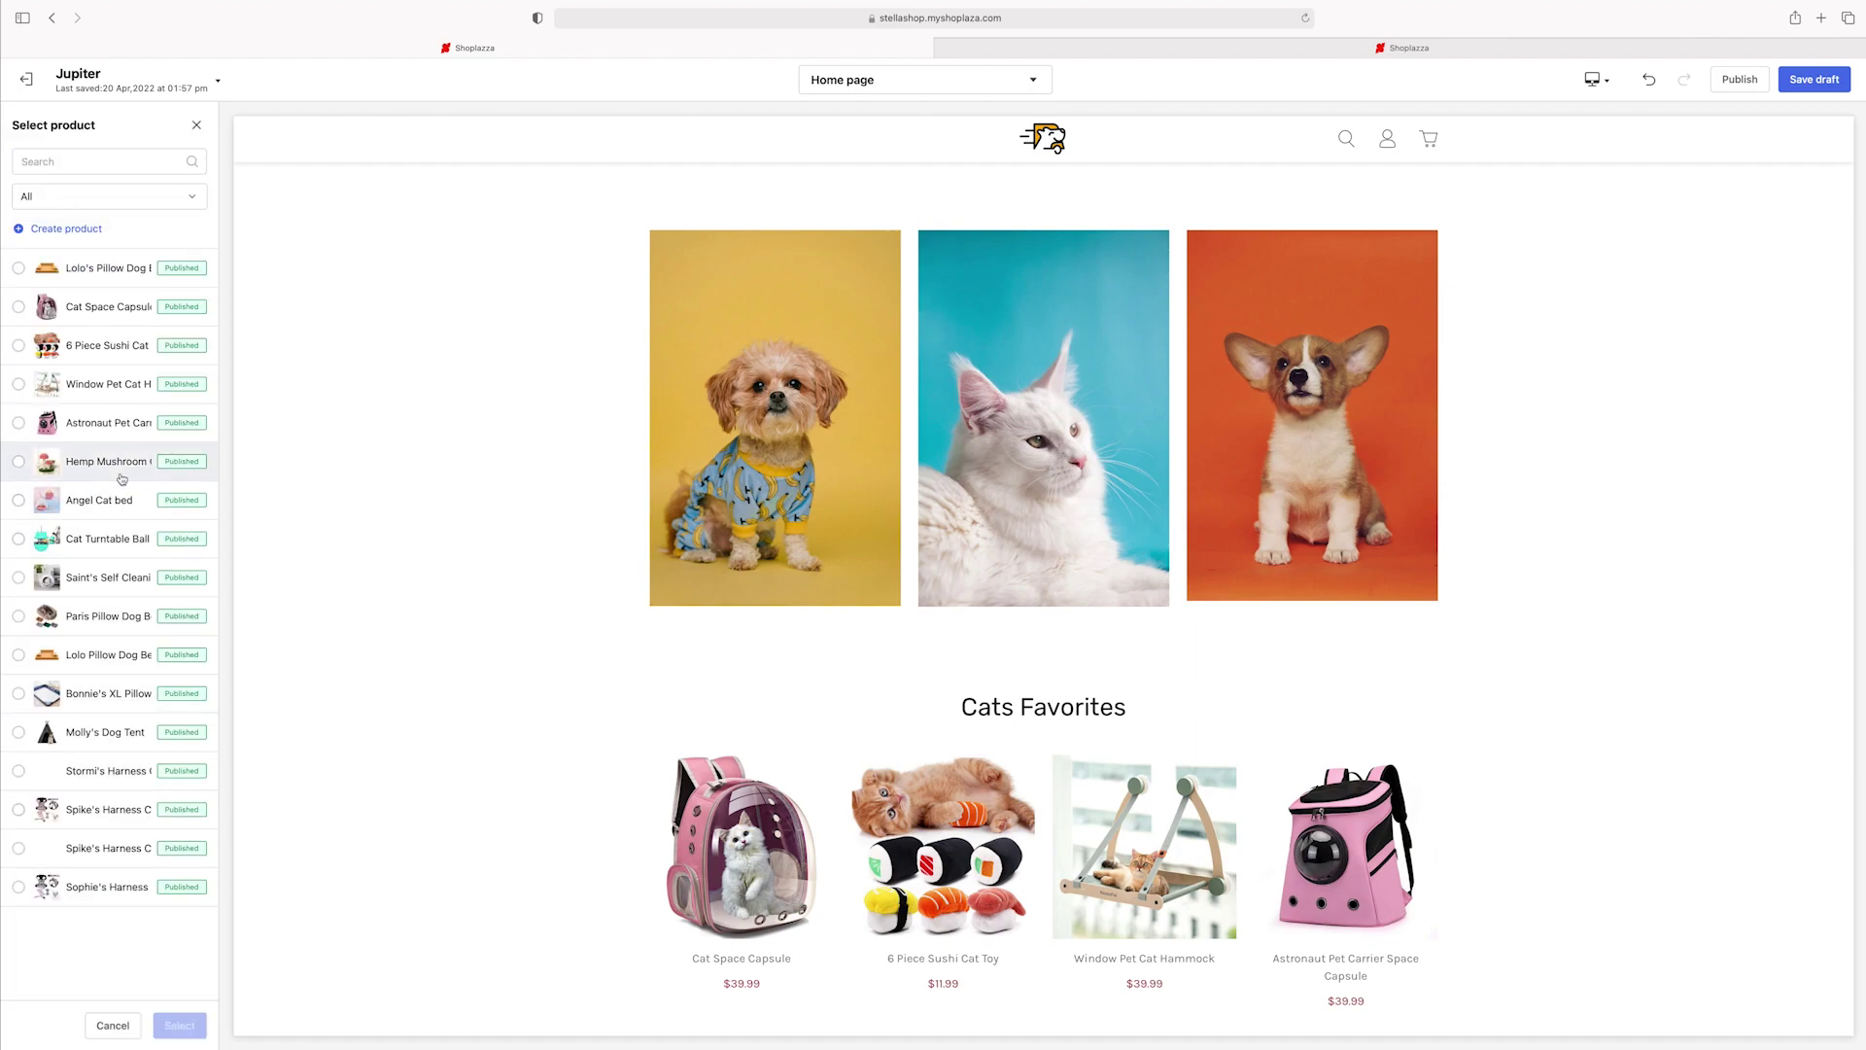
pyautogui.click(19, 269)
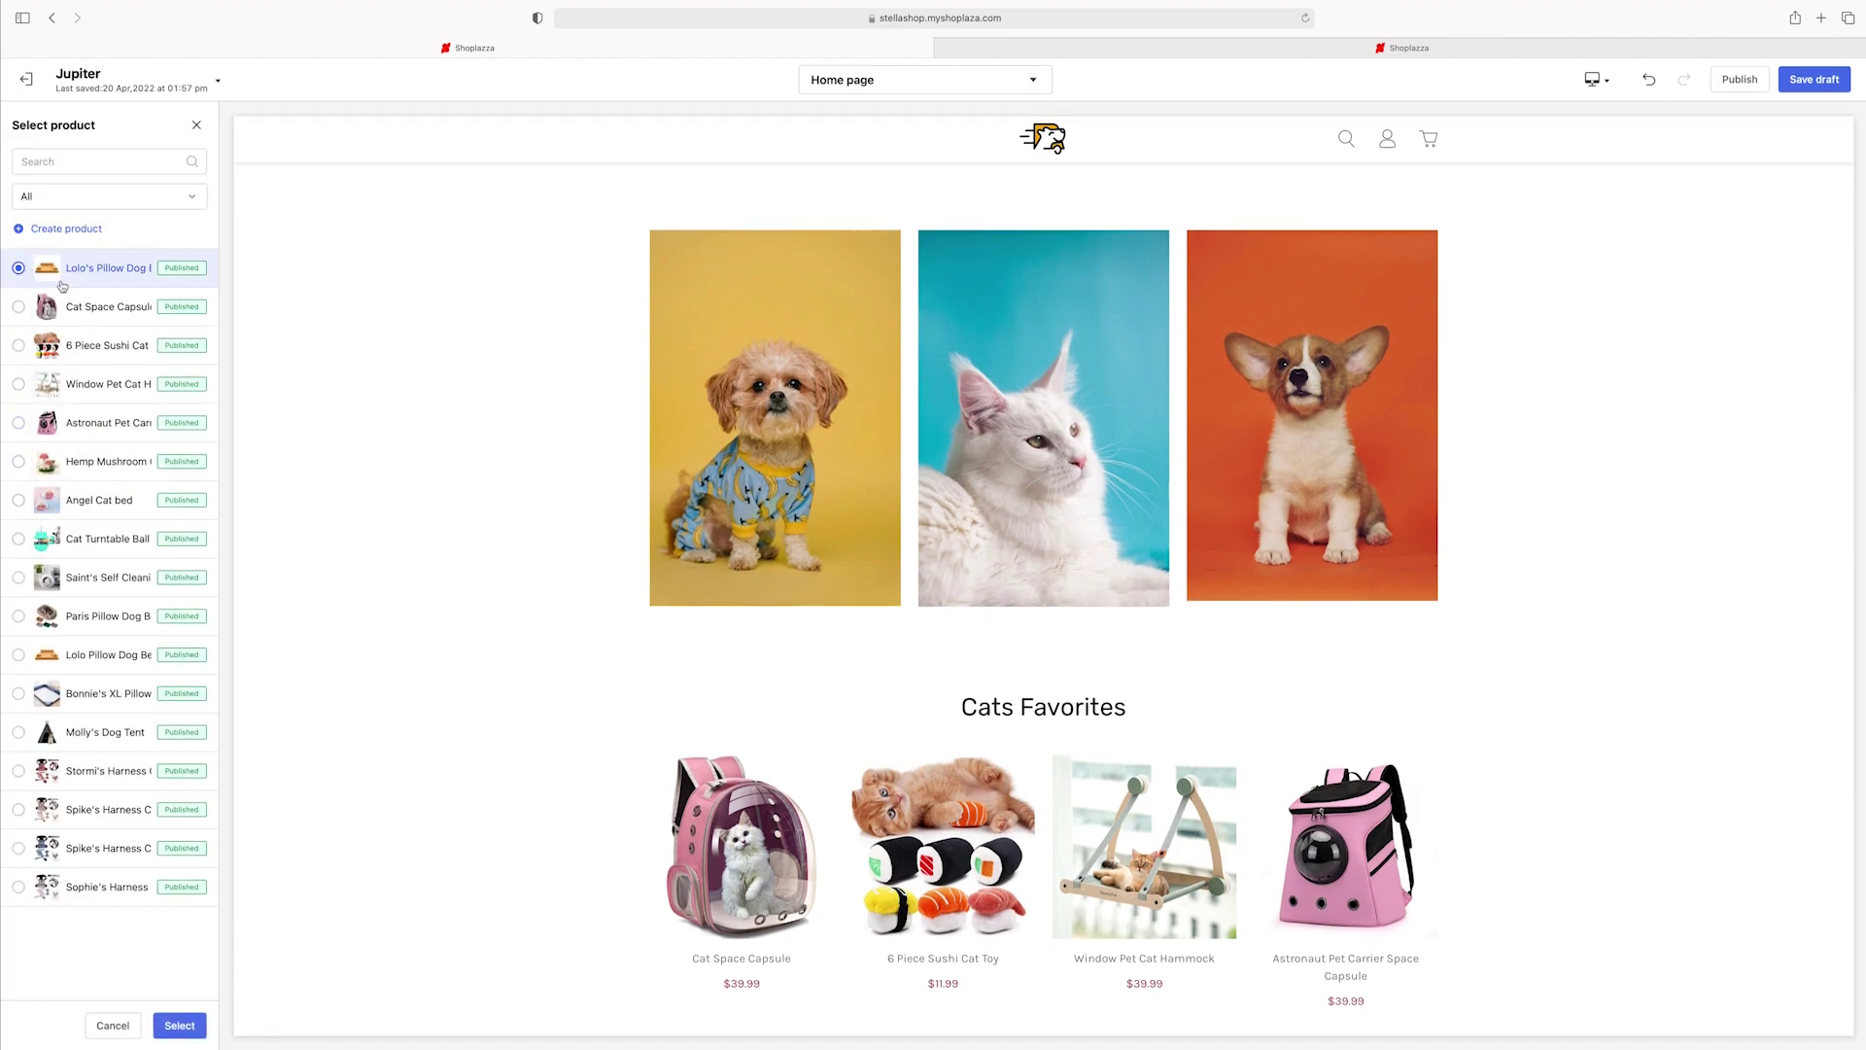
pyautogui.click(194, 1022)
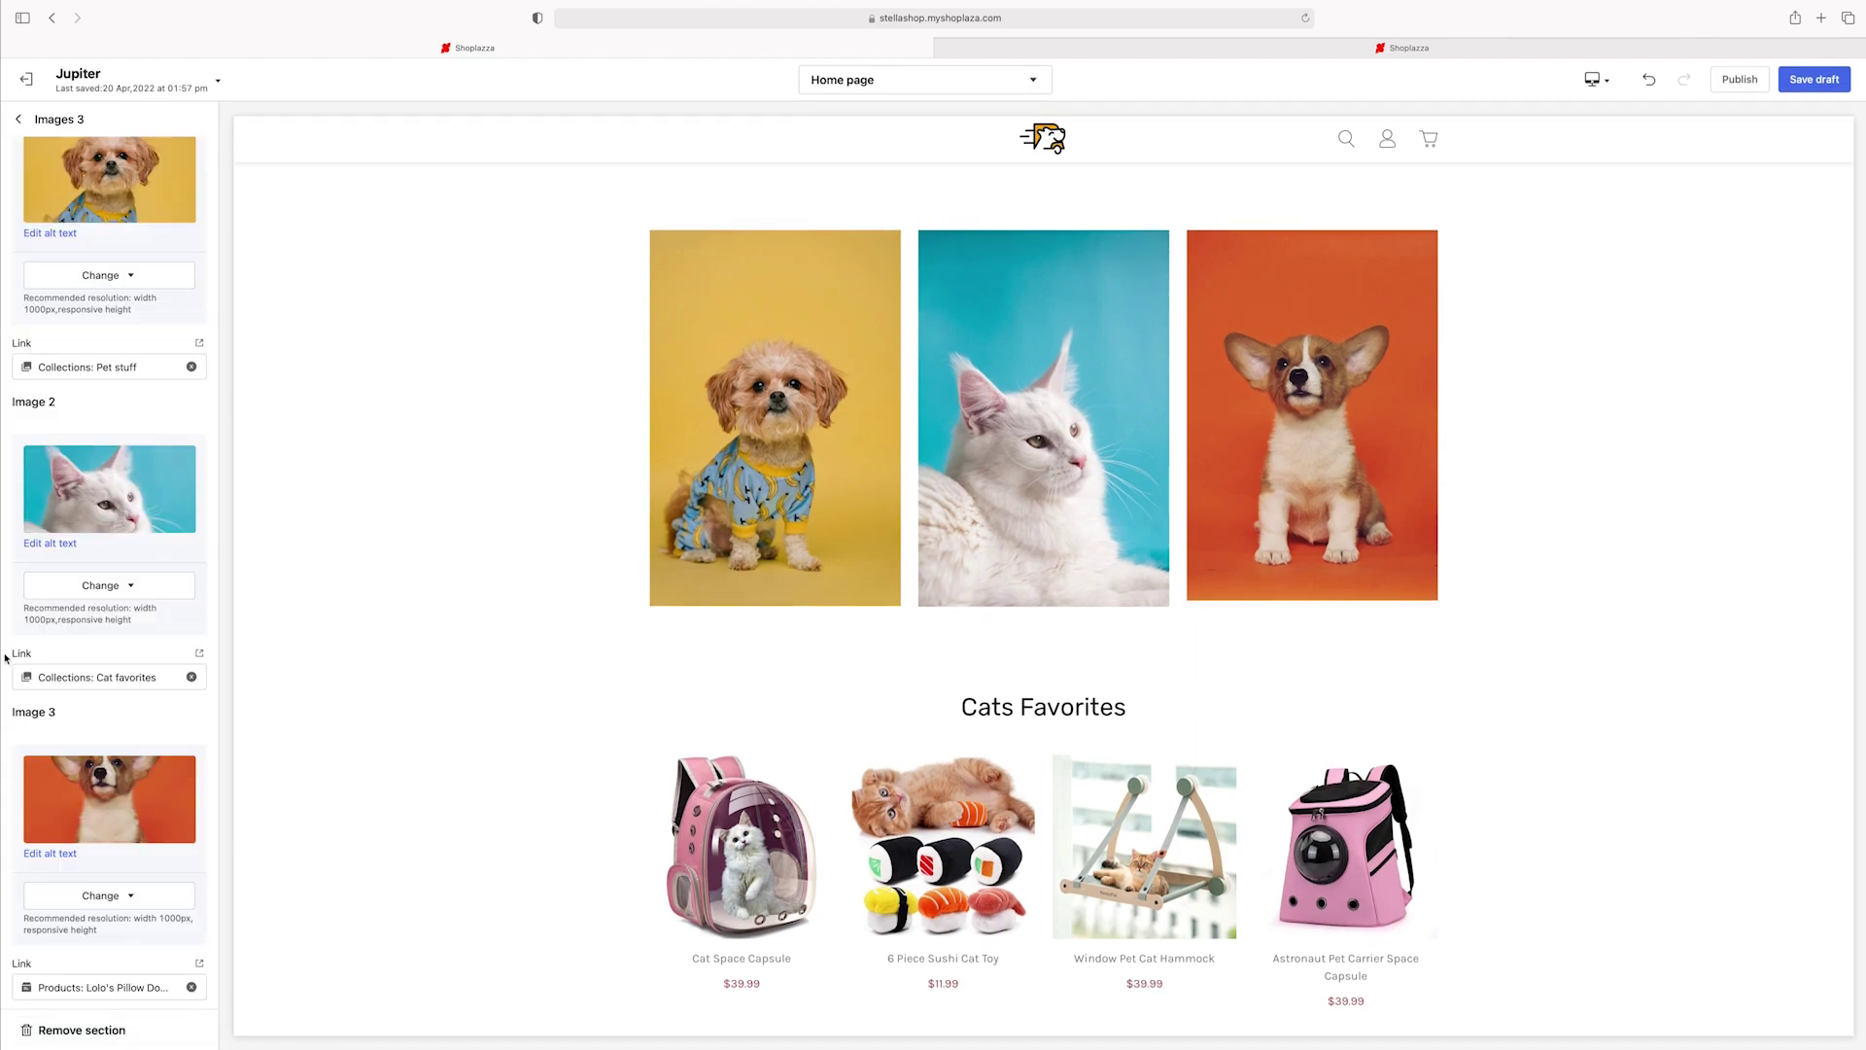
pyautogui.scroll(2, 66, 533)
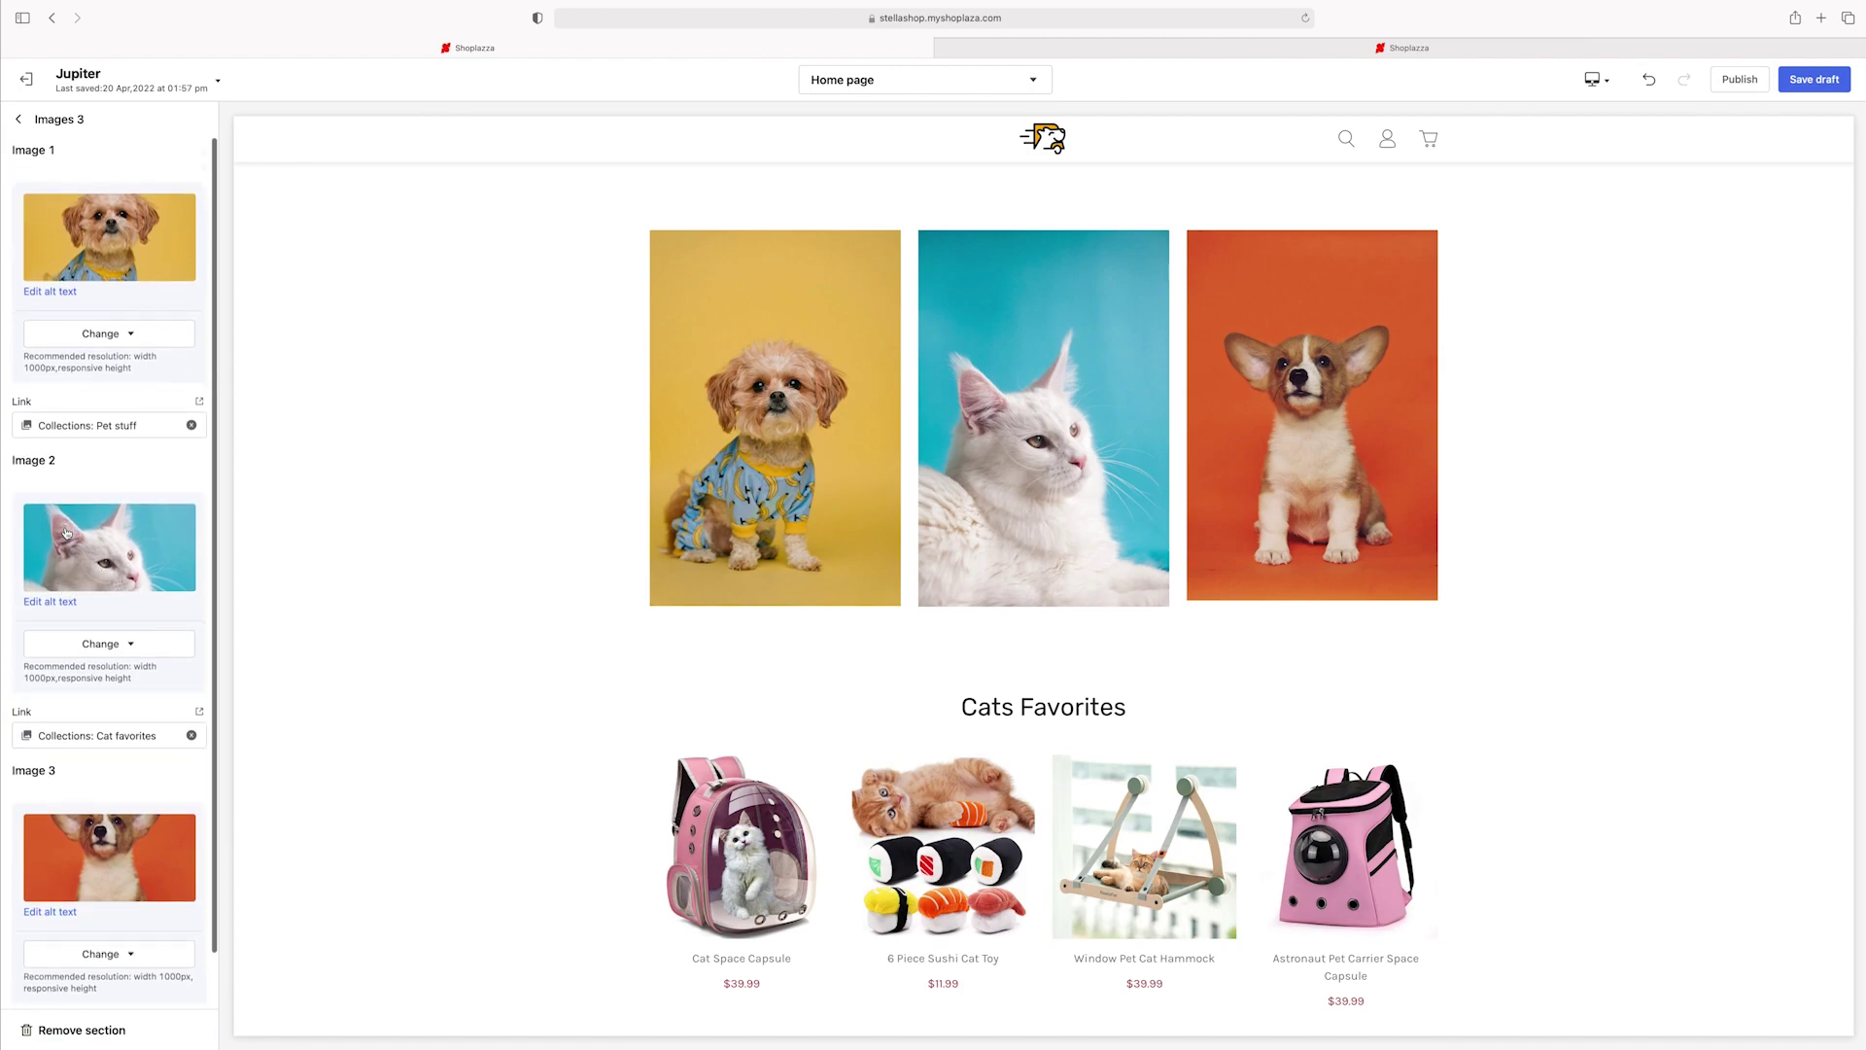
pyautogui.click(50, 292)
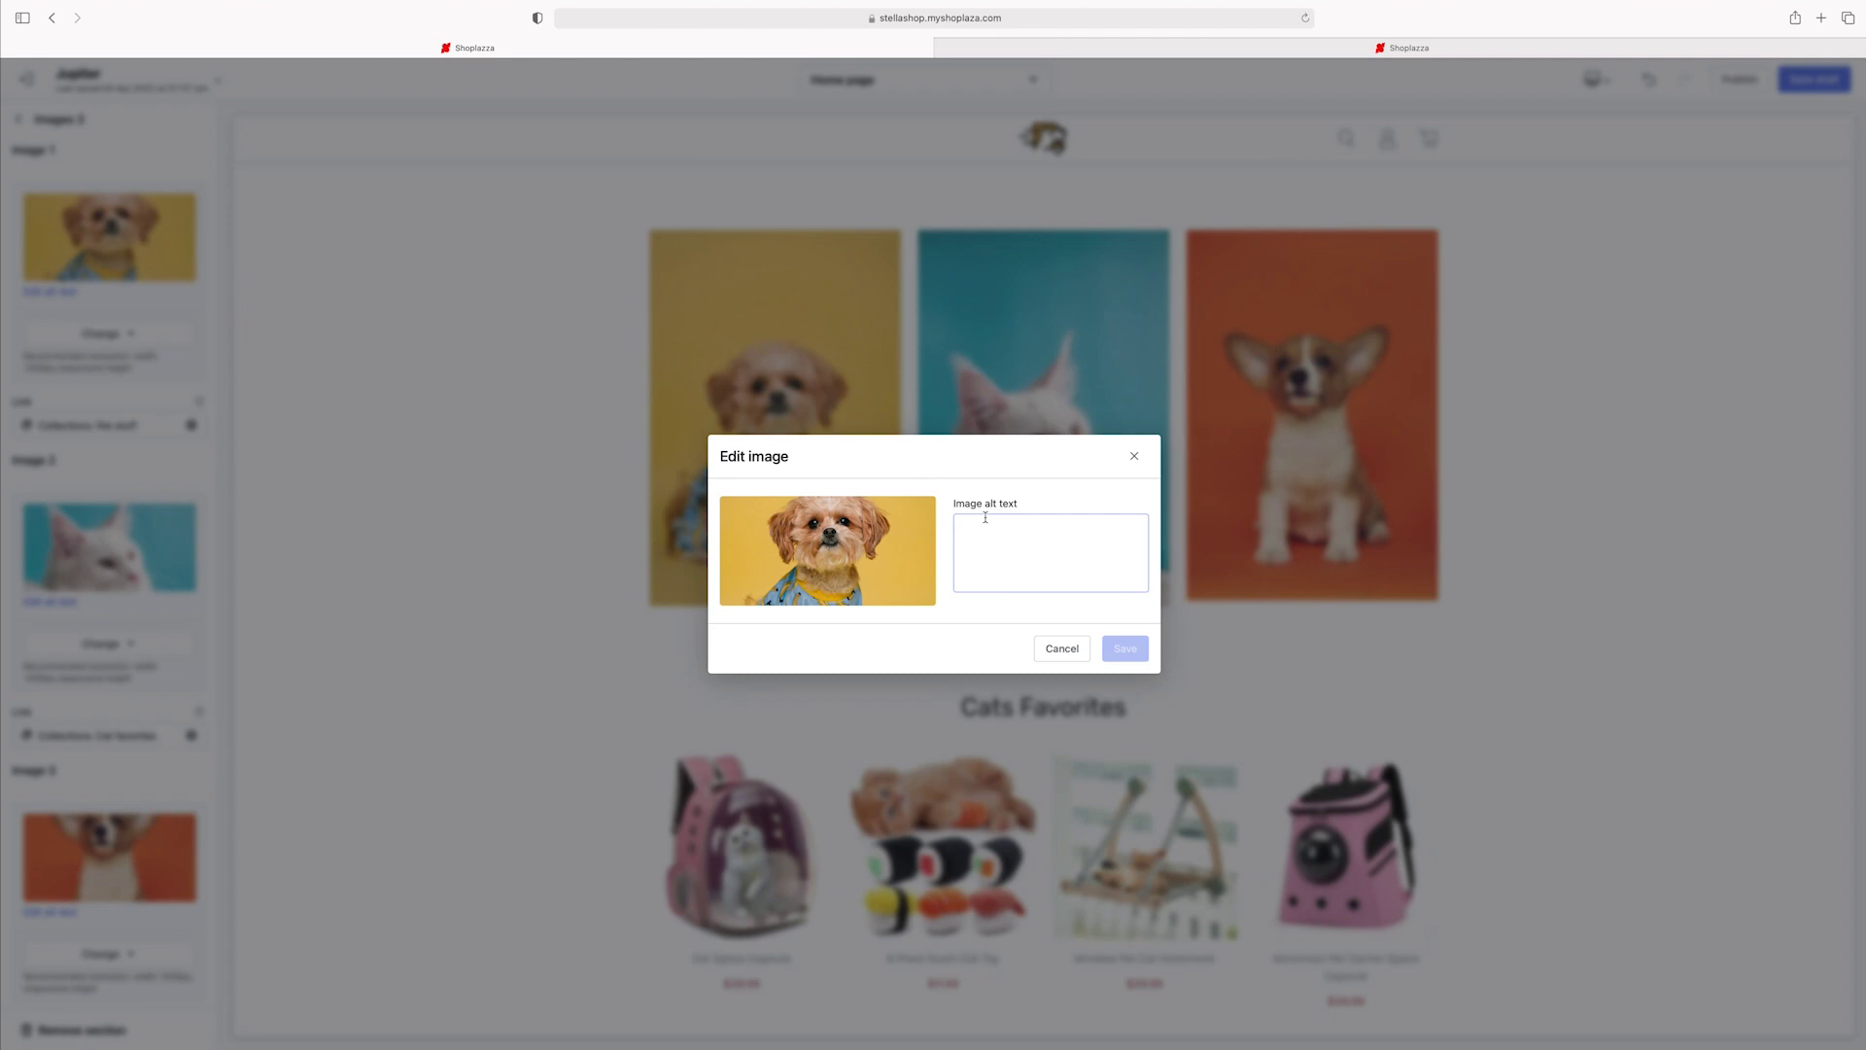
# - Close the image alt-text editor unchanged, return to the Home section list and open the Newsletter section
pyautogui.click(1133, 458)
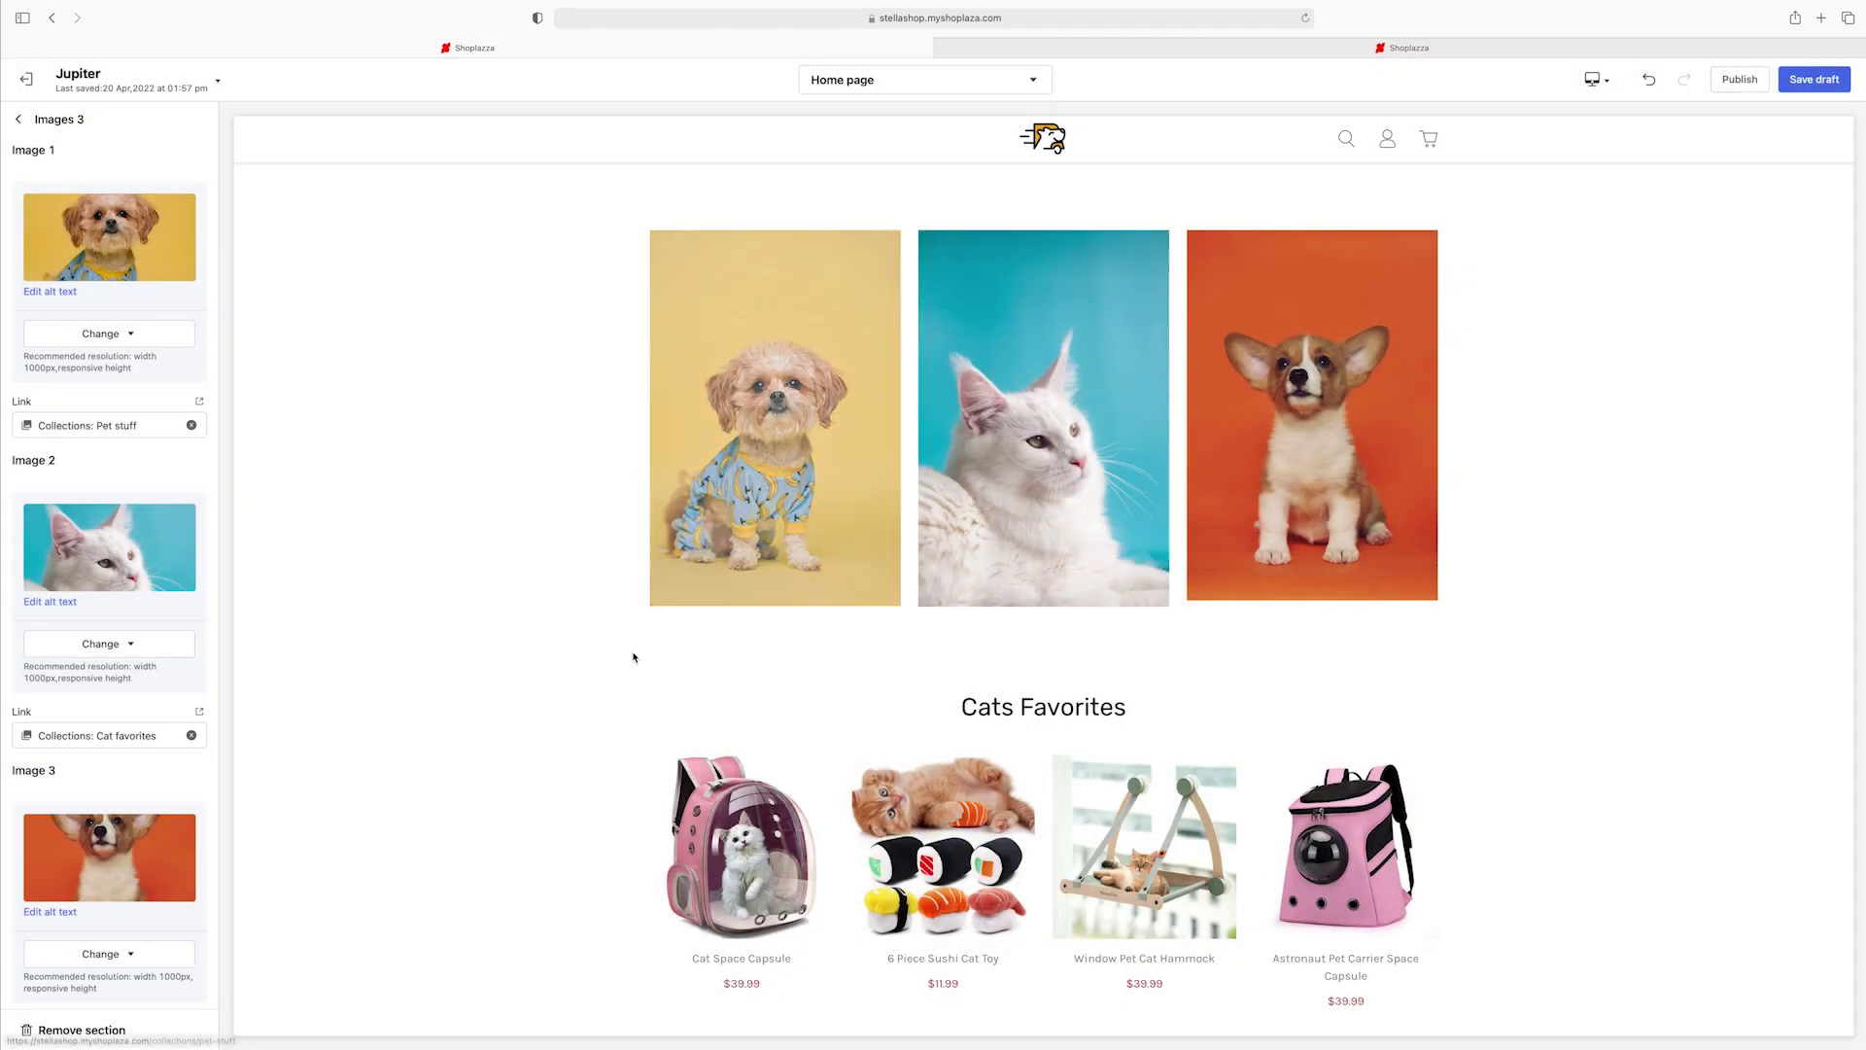
pyautogui.click(19, 118)
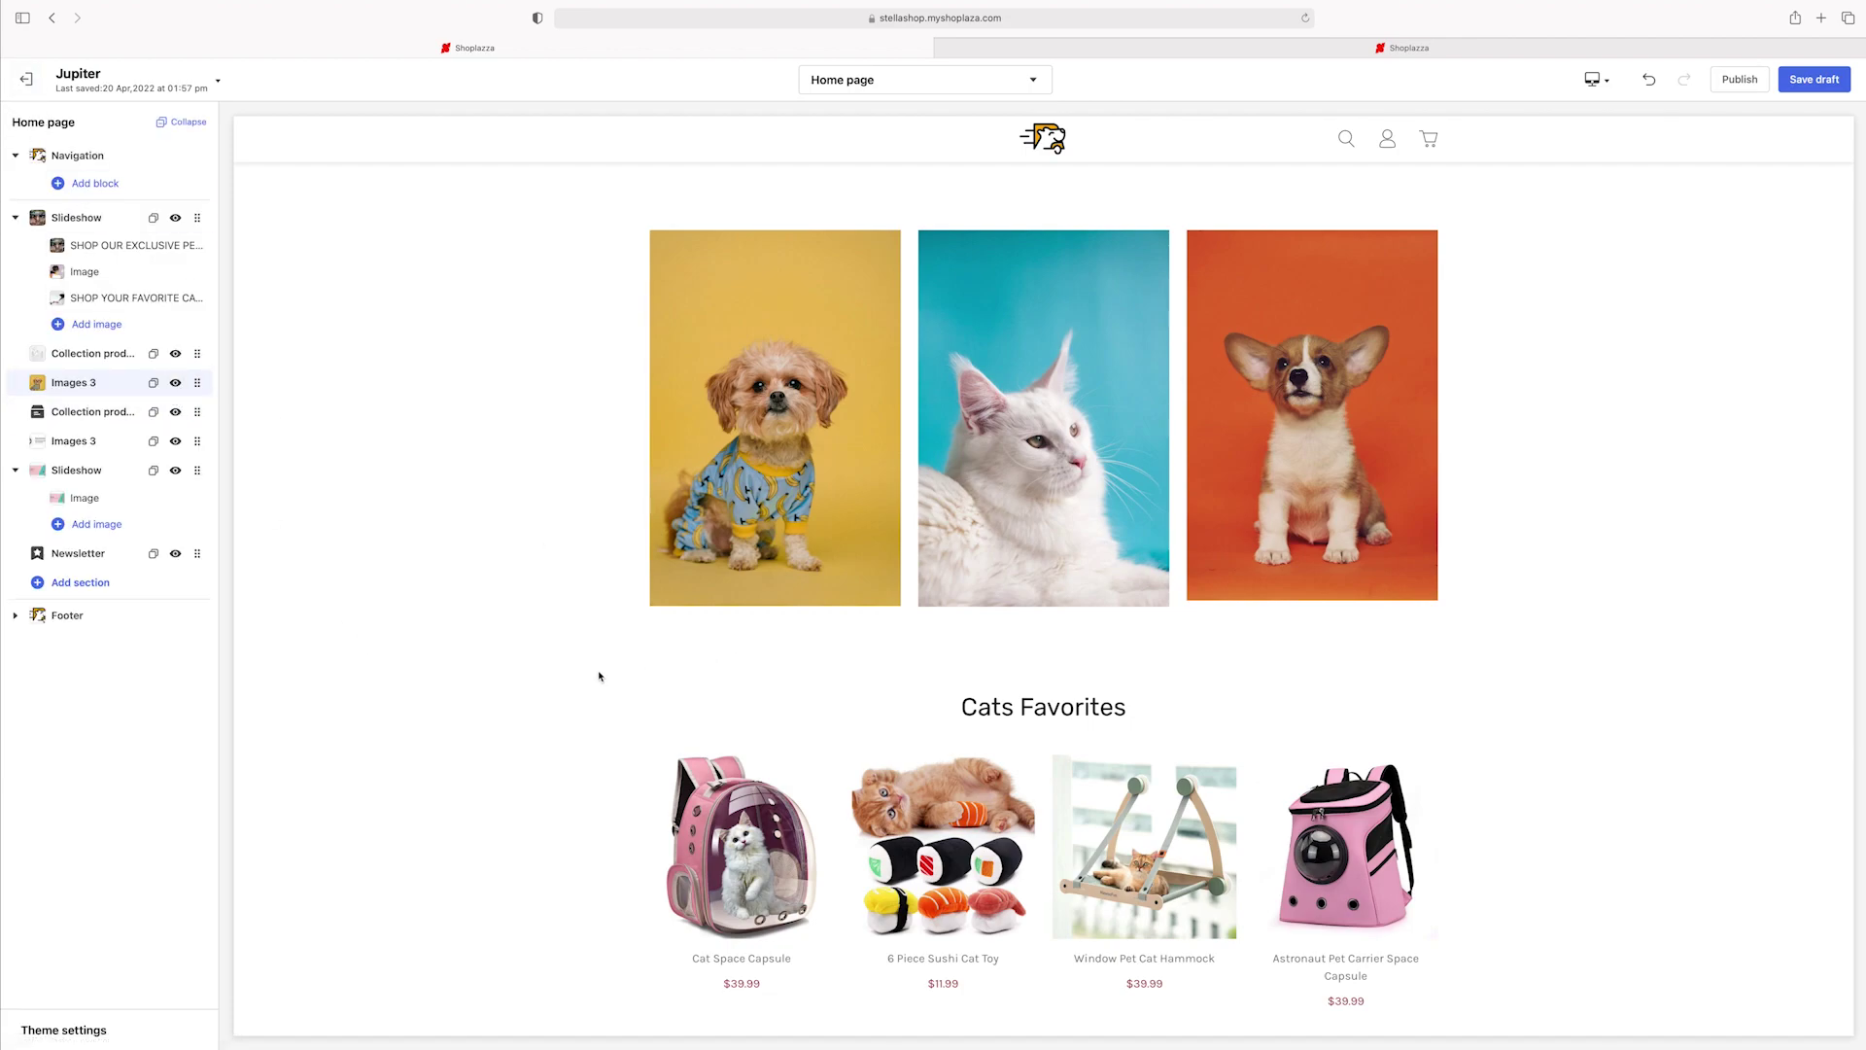
pyautogui.scroll(-7, 602, 672)
pyautogui.scroll(-2, 598, 675)
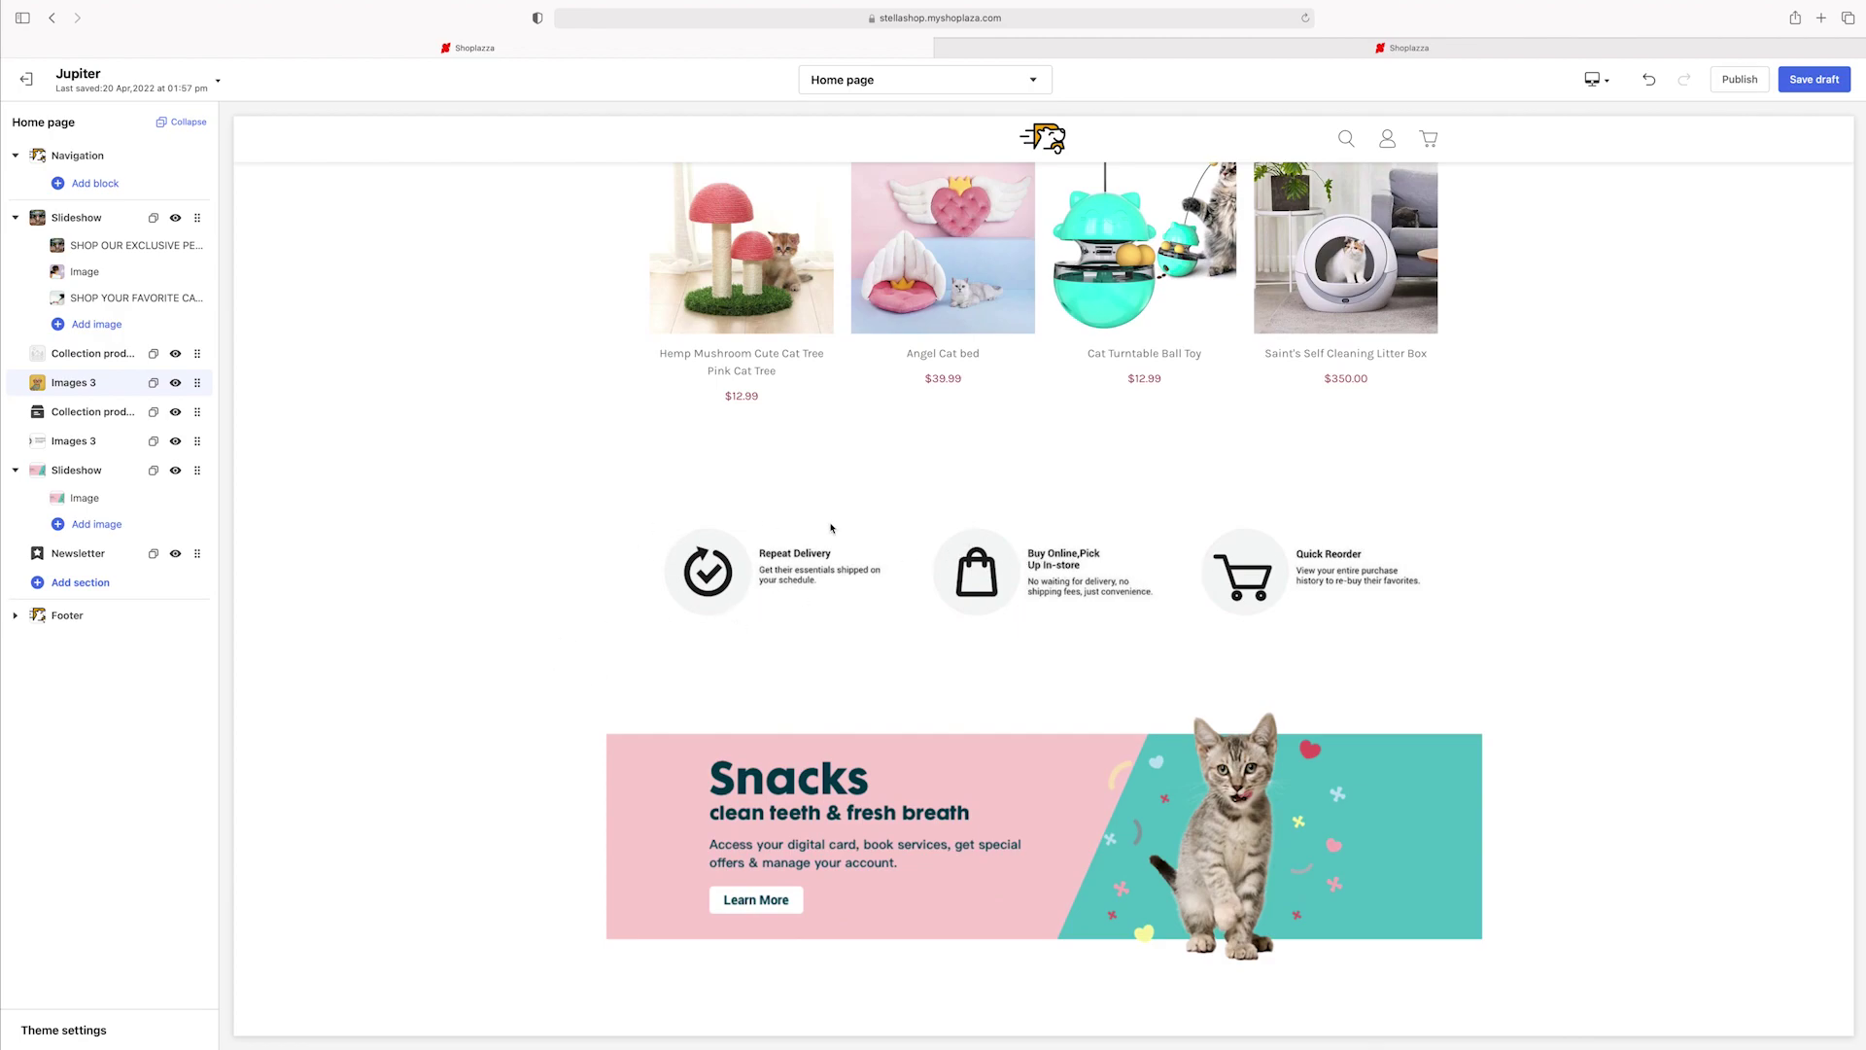
pyautogui.scroll(-3, 1145, 603)
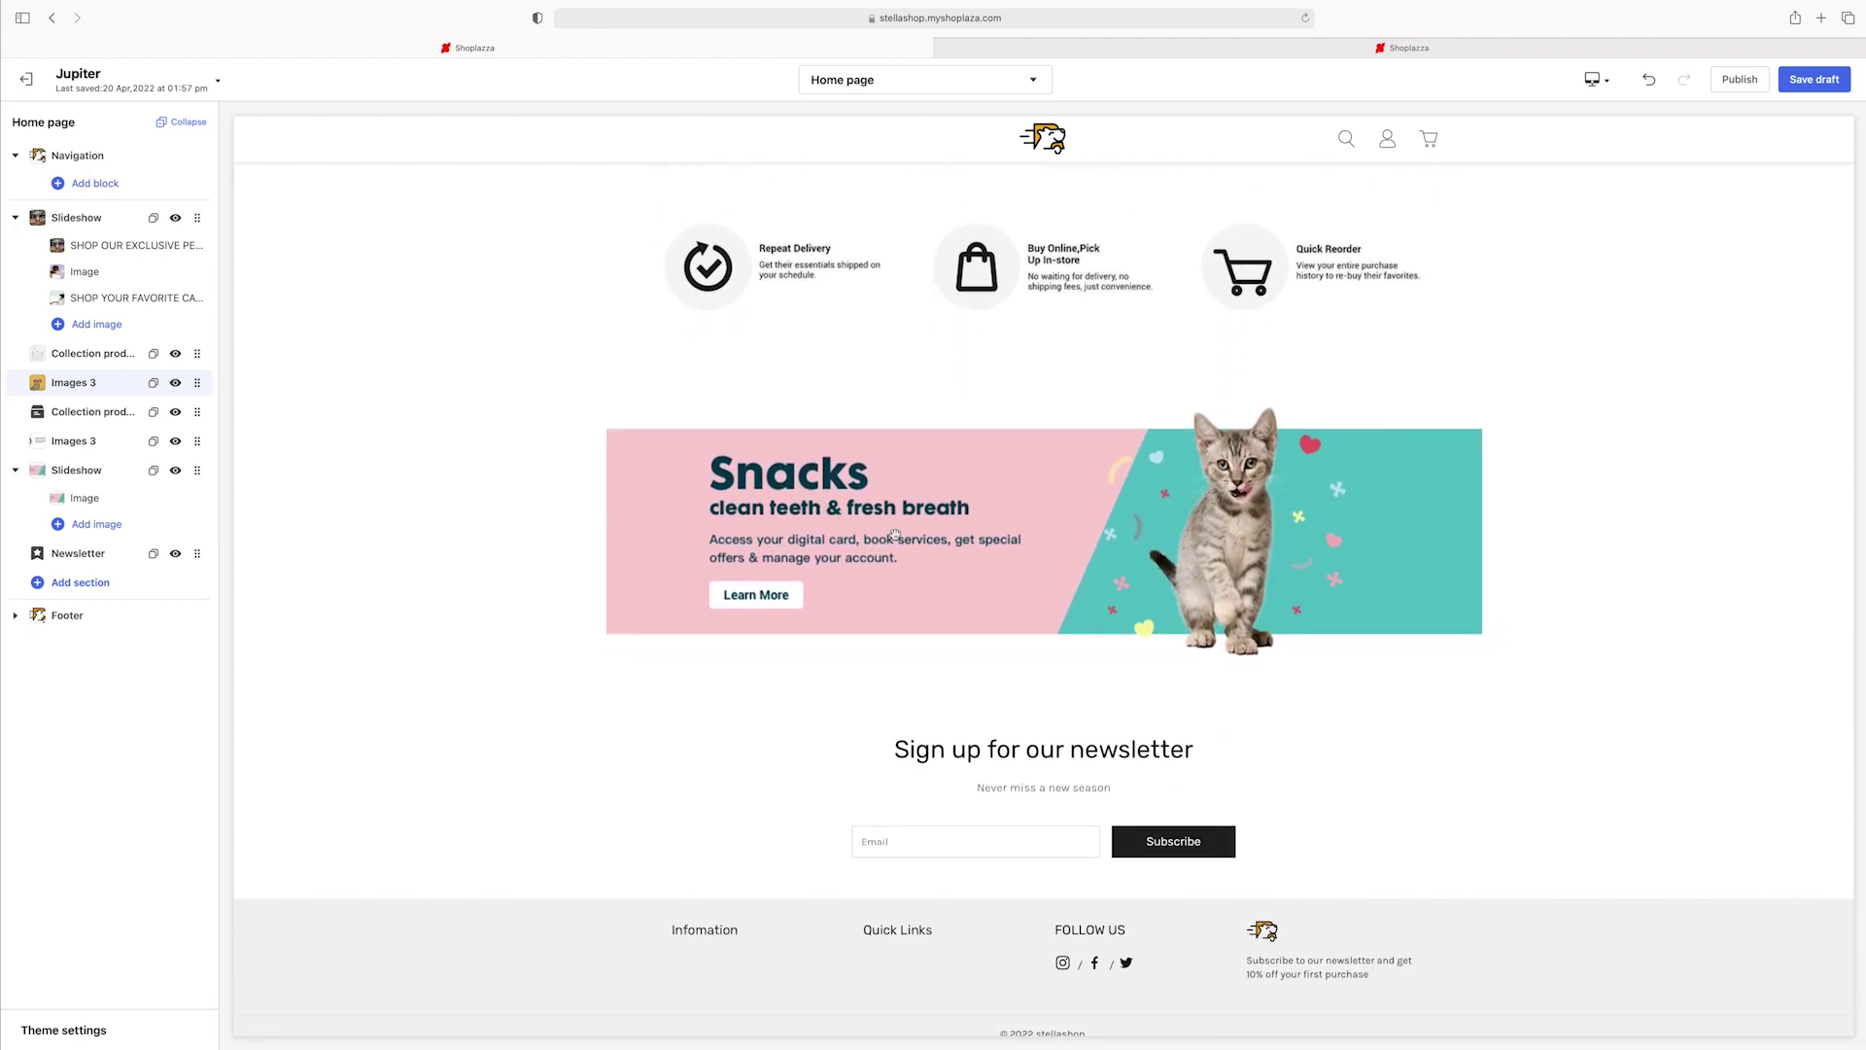
pyautogui.scroll(-1, 604, 526)
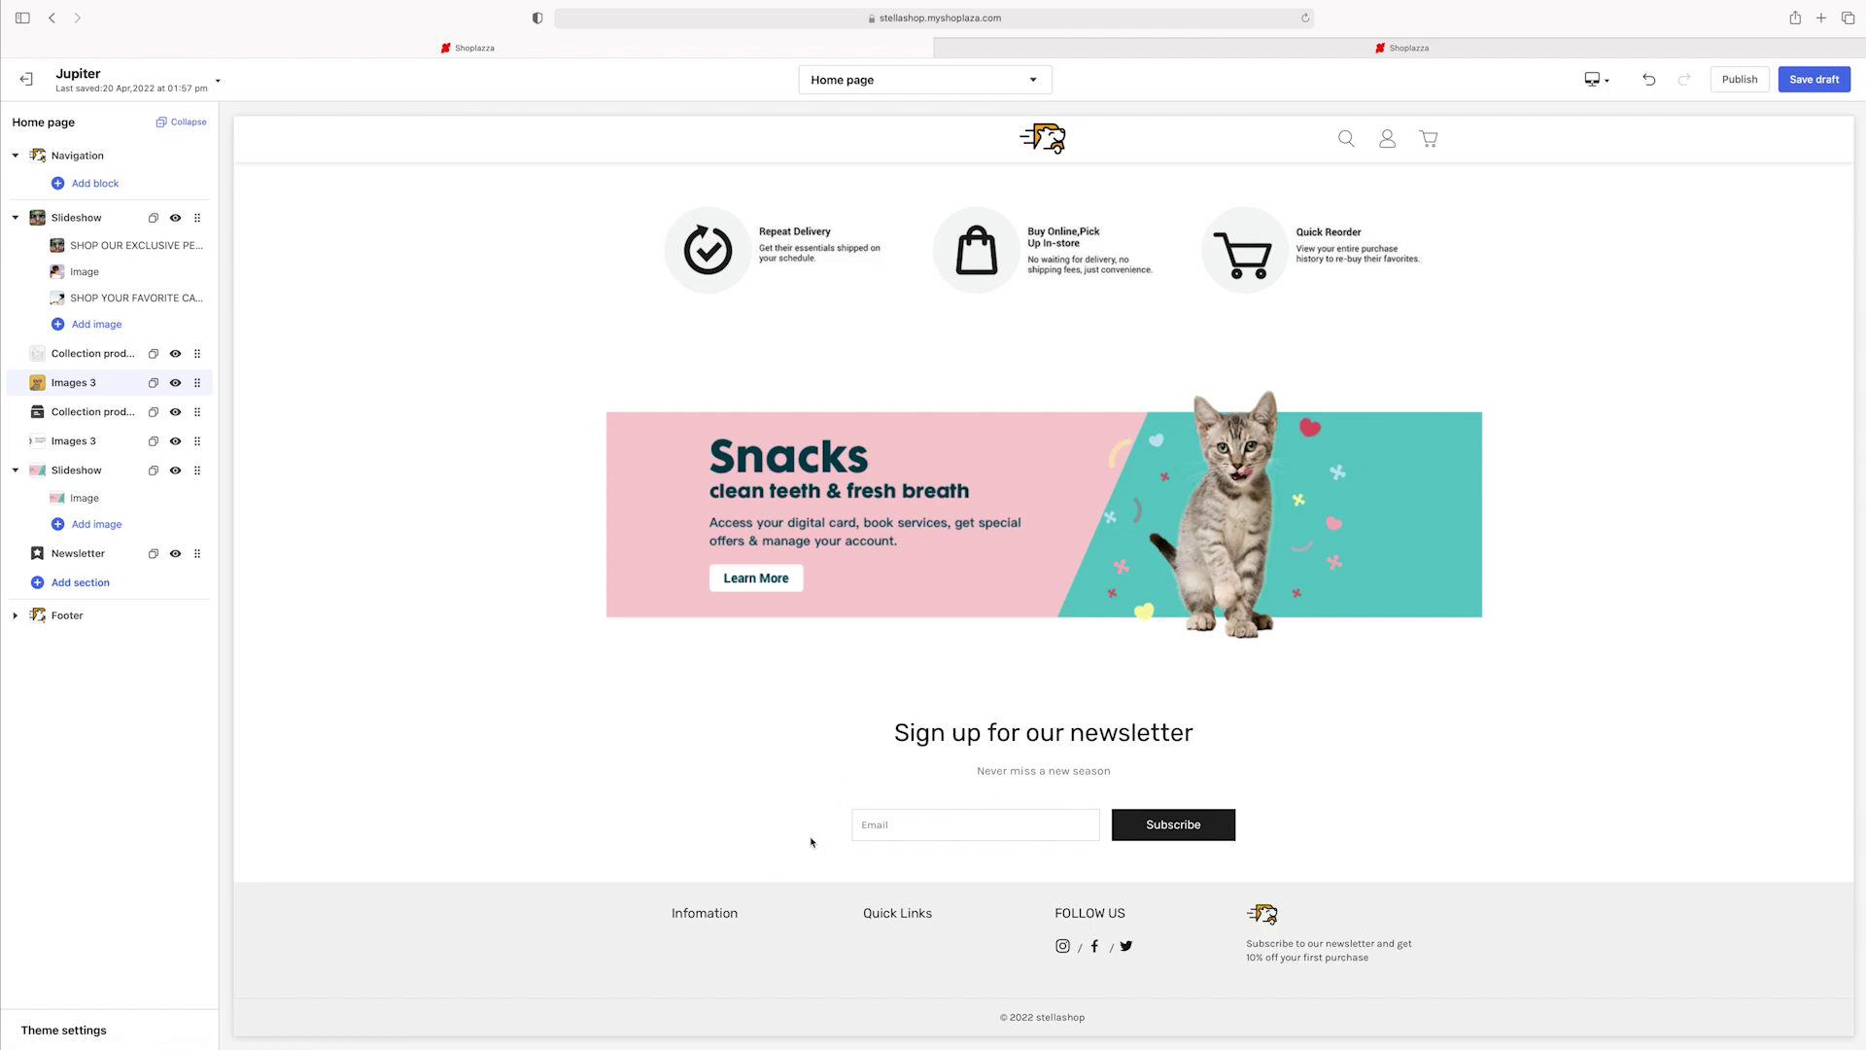
pyautogui.click(64, 553)
# - Set the newsletter heading to 'SAVE 15% OFF WHEN YOU BECOME PART OF THE PACK' and subheading to 'Never miss a new arrival when you sign up for our newsletter'
pyautogui.moveTo(148, 201); pyautogui.dragTo(2, 190)
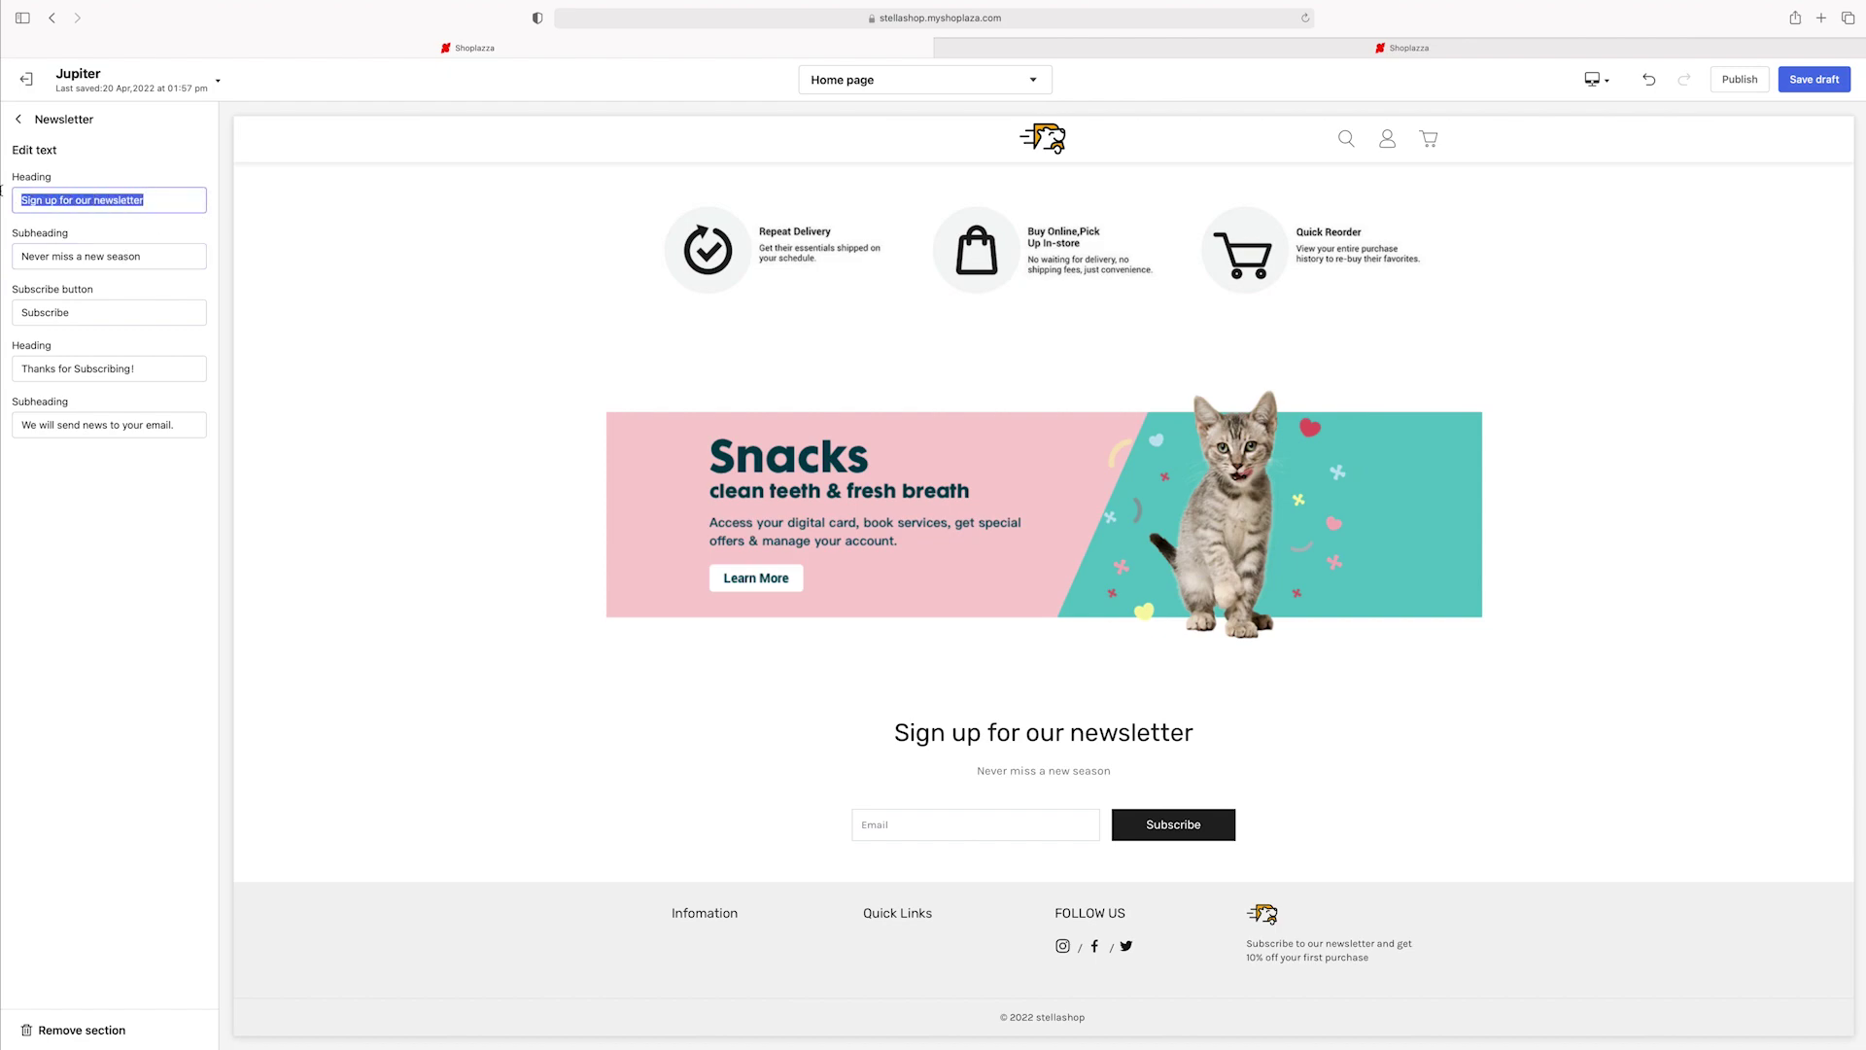
pyautogui.write('SAVE 15% OFF WHEN YOU P')
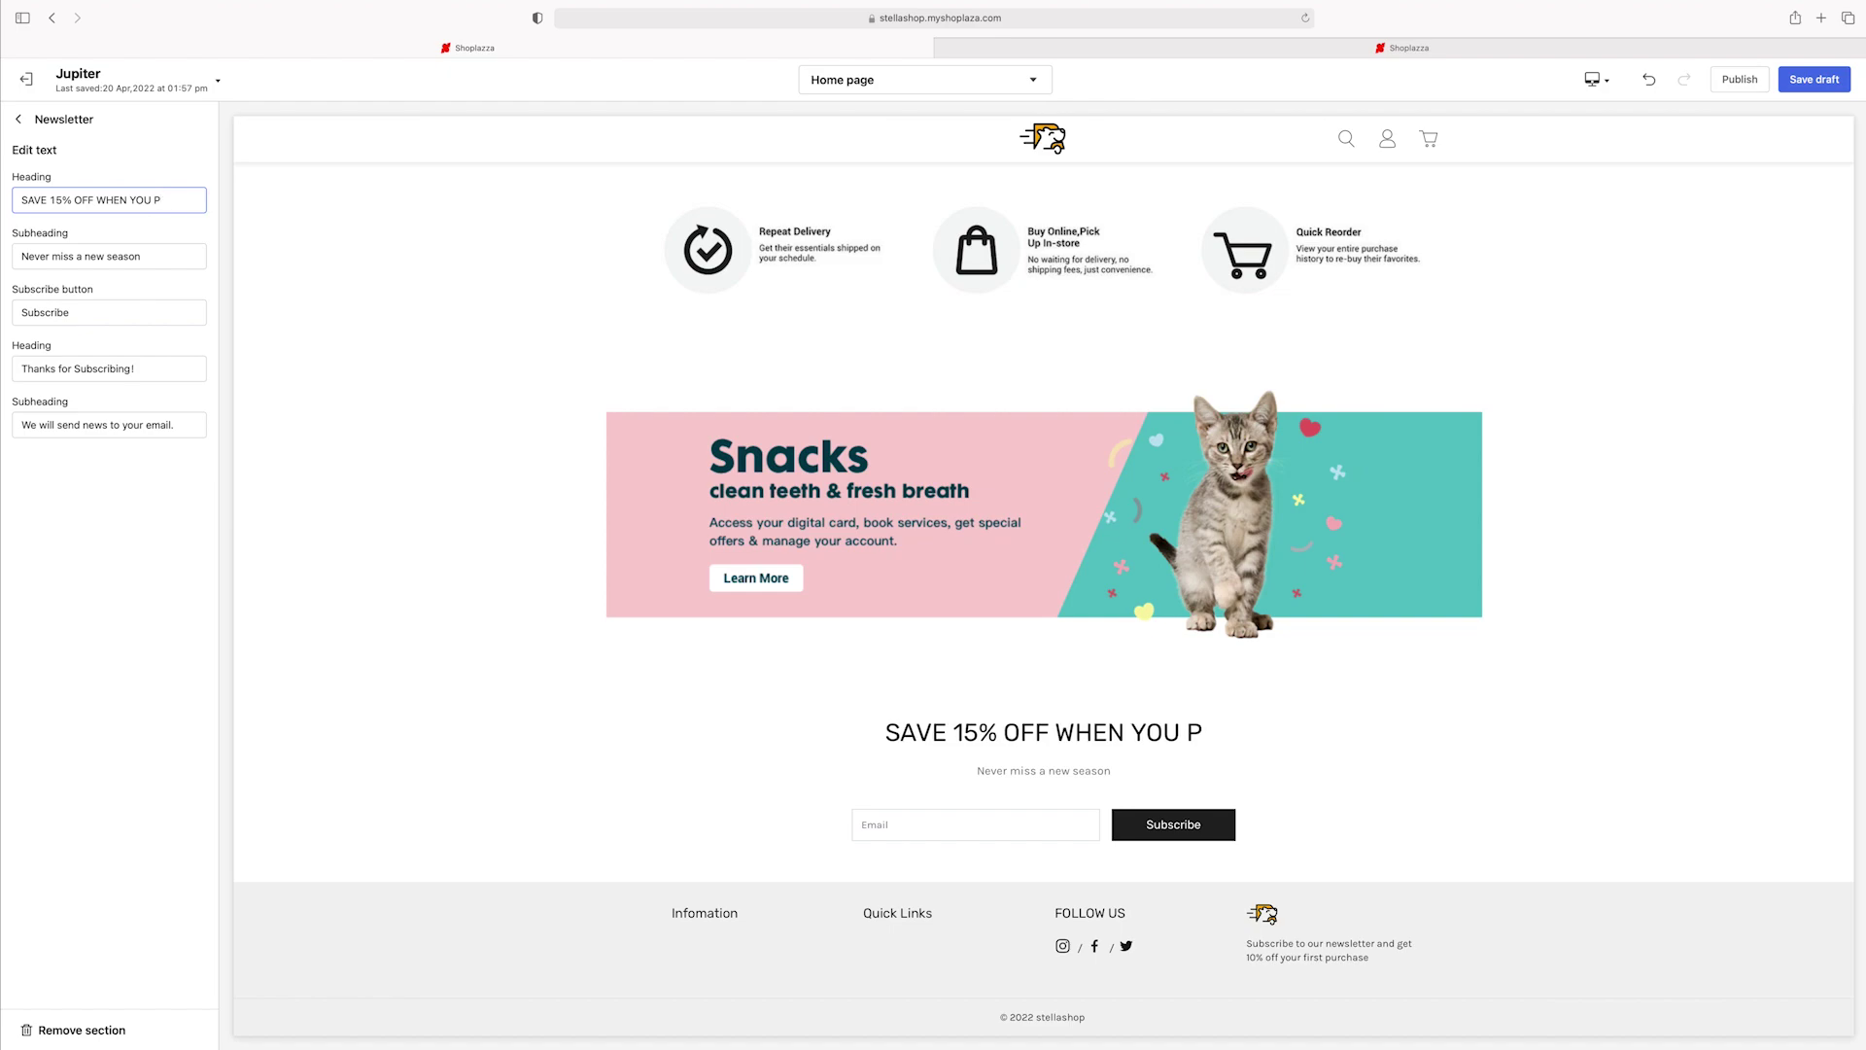
pyautogui.write('BECOME PART OF THE PACK')
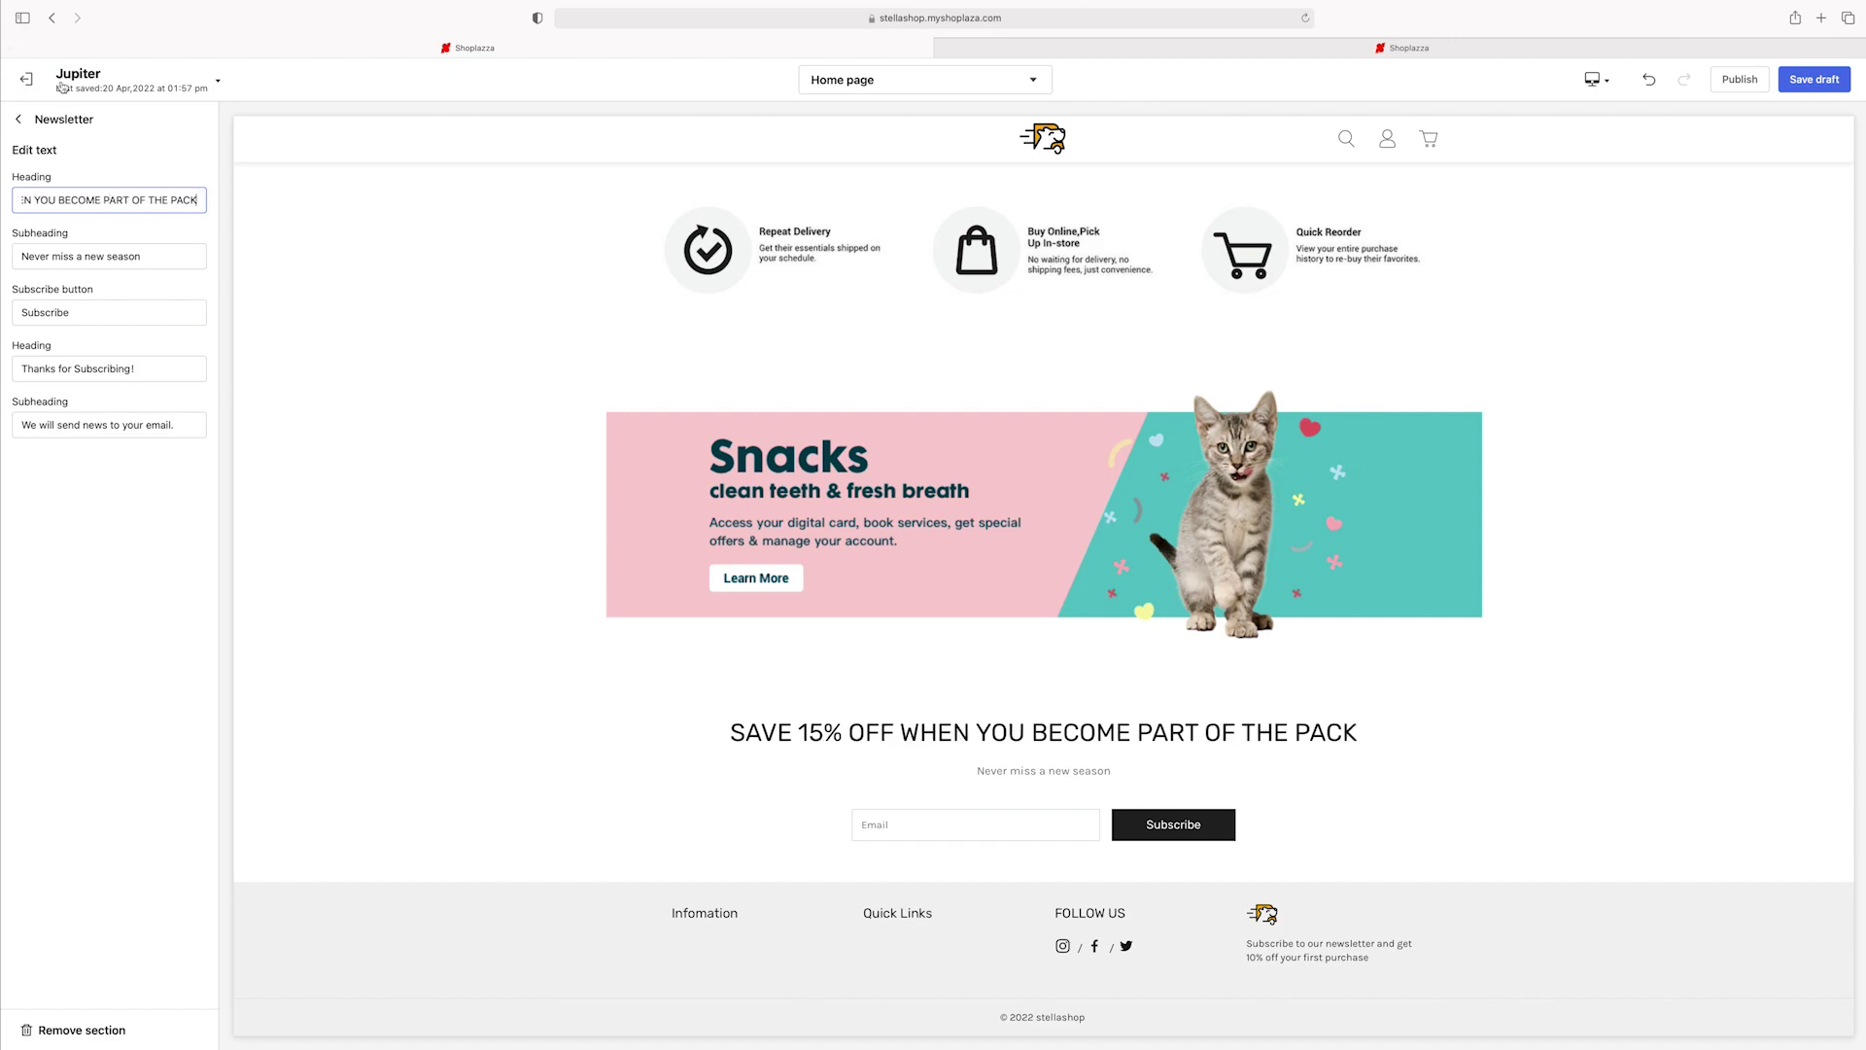
pyautogui.click(161, 263)
pyautogui.moveTo(161, 261); pyautogui.dragTo(75, 254)
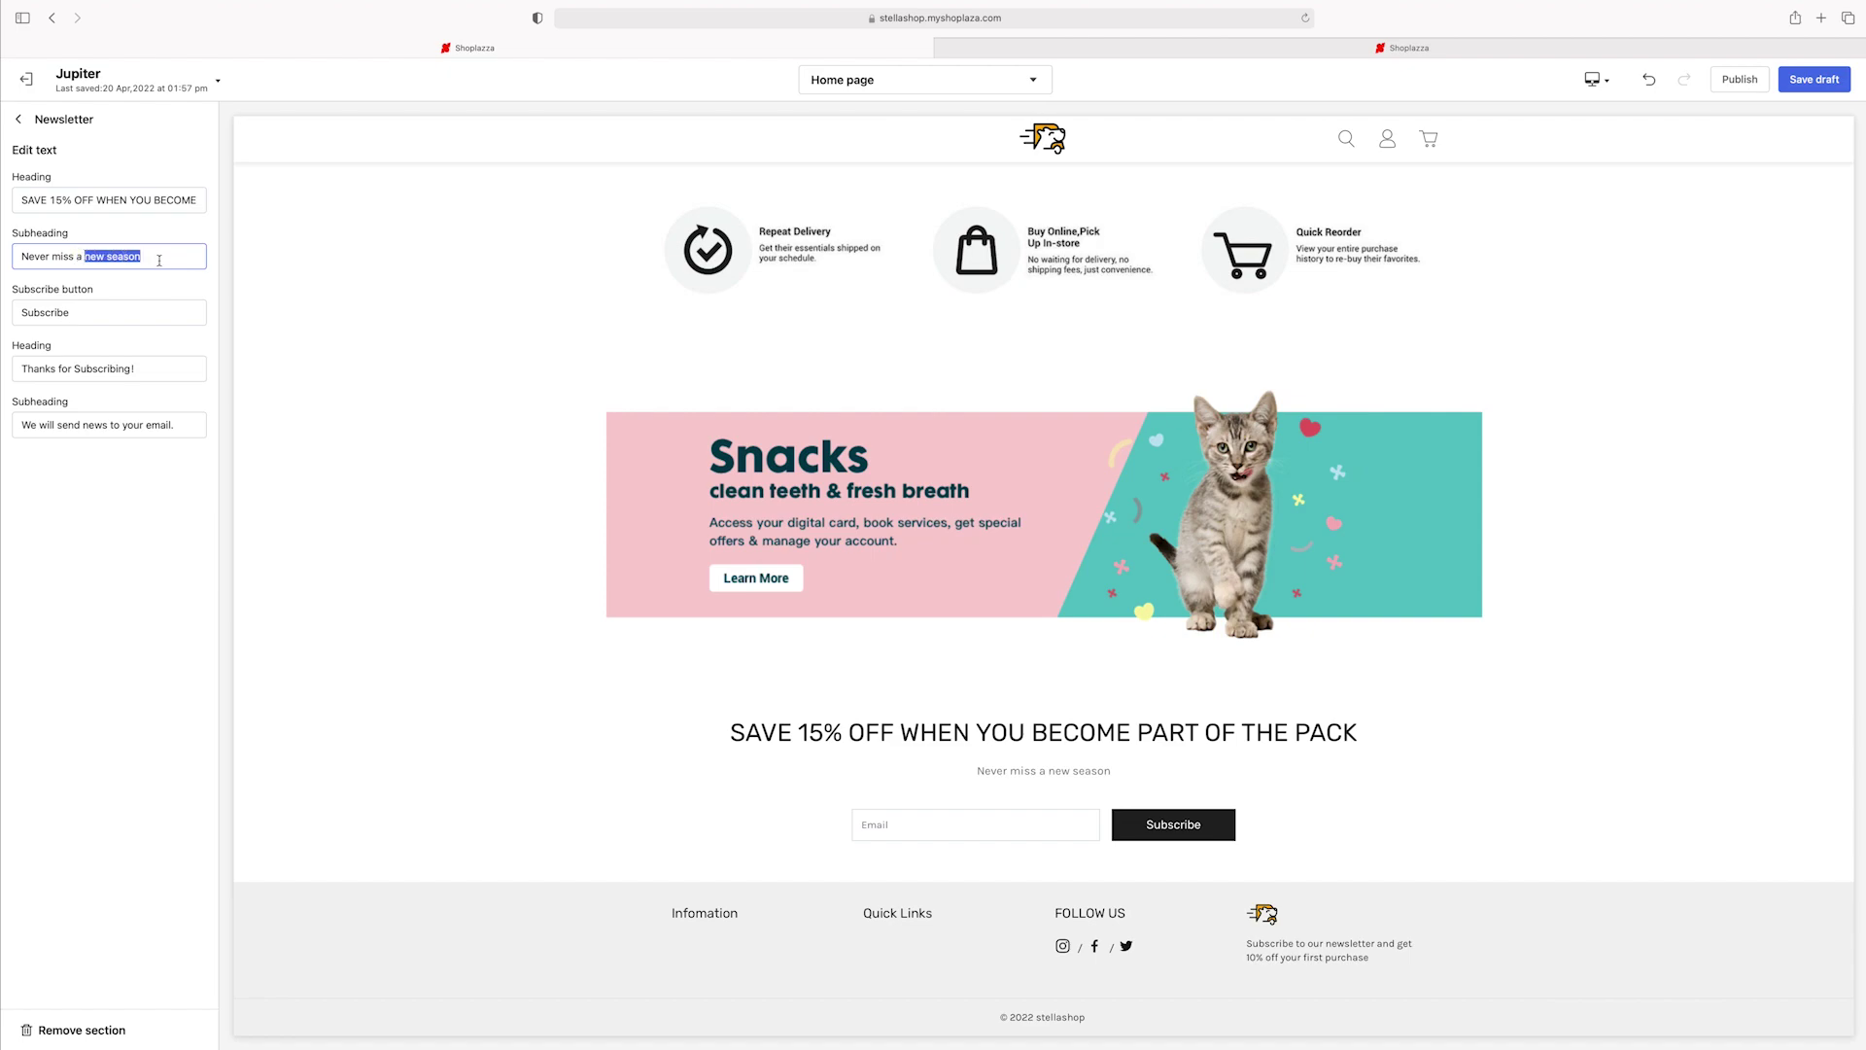
pyautogui.press('BackSpace')
pyautogui.write('new arrival when you sign u')
pyautogui.write('p for oue')
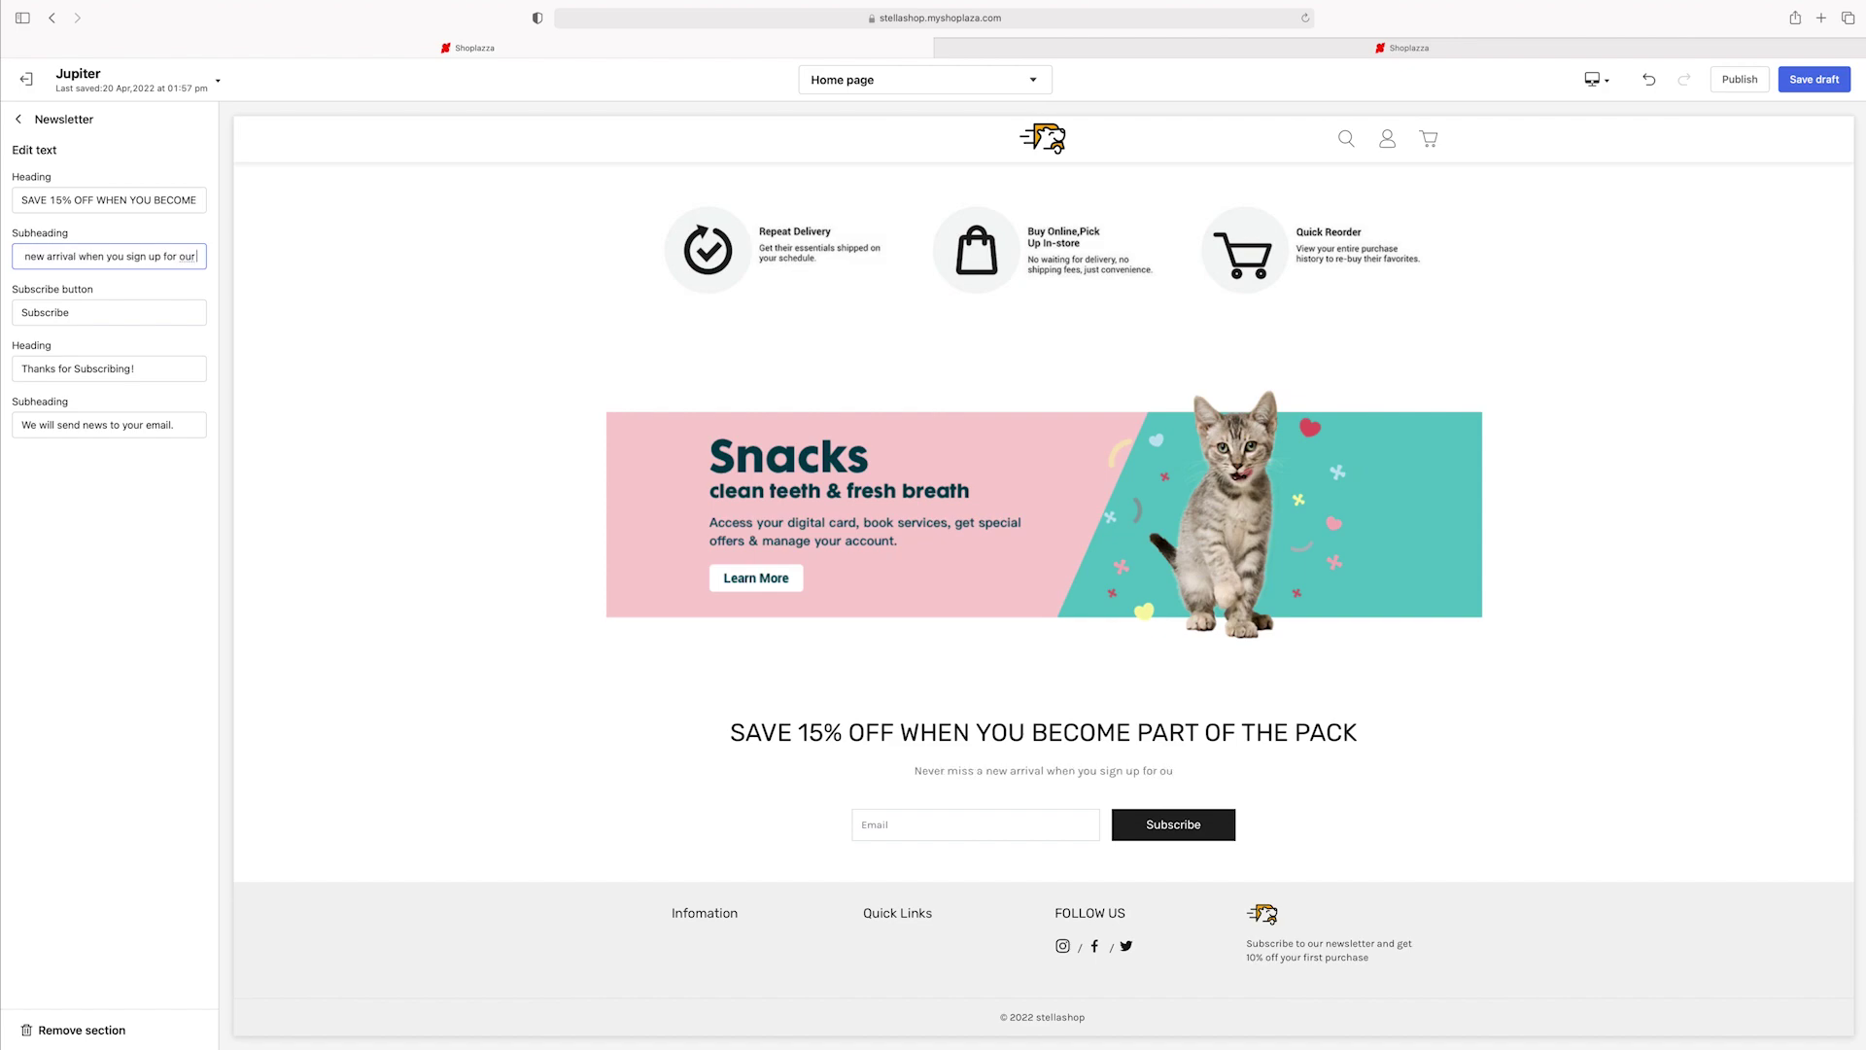
pyautogui.press('BackSpace')
pyautogui.write('r newsletter')
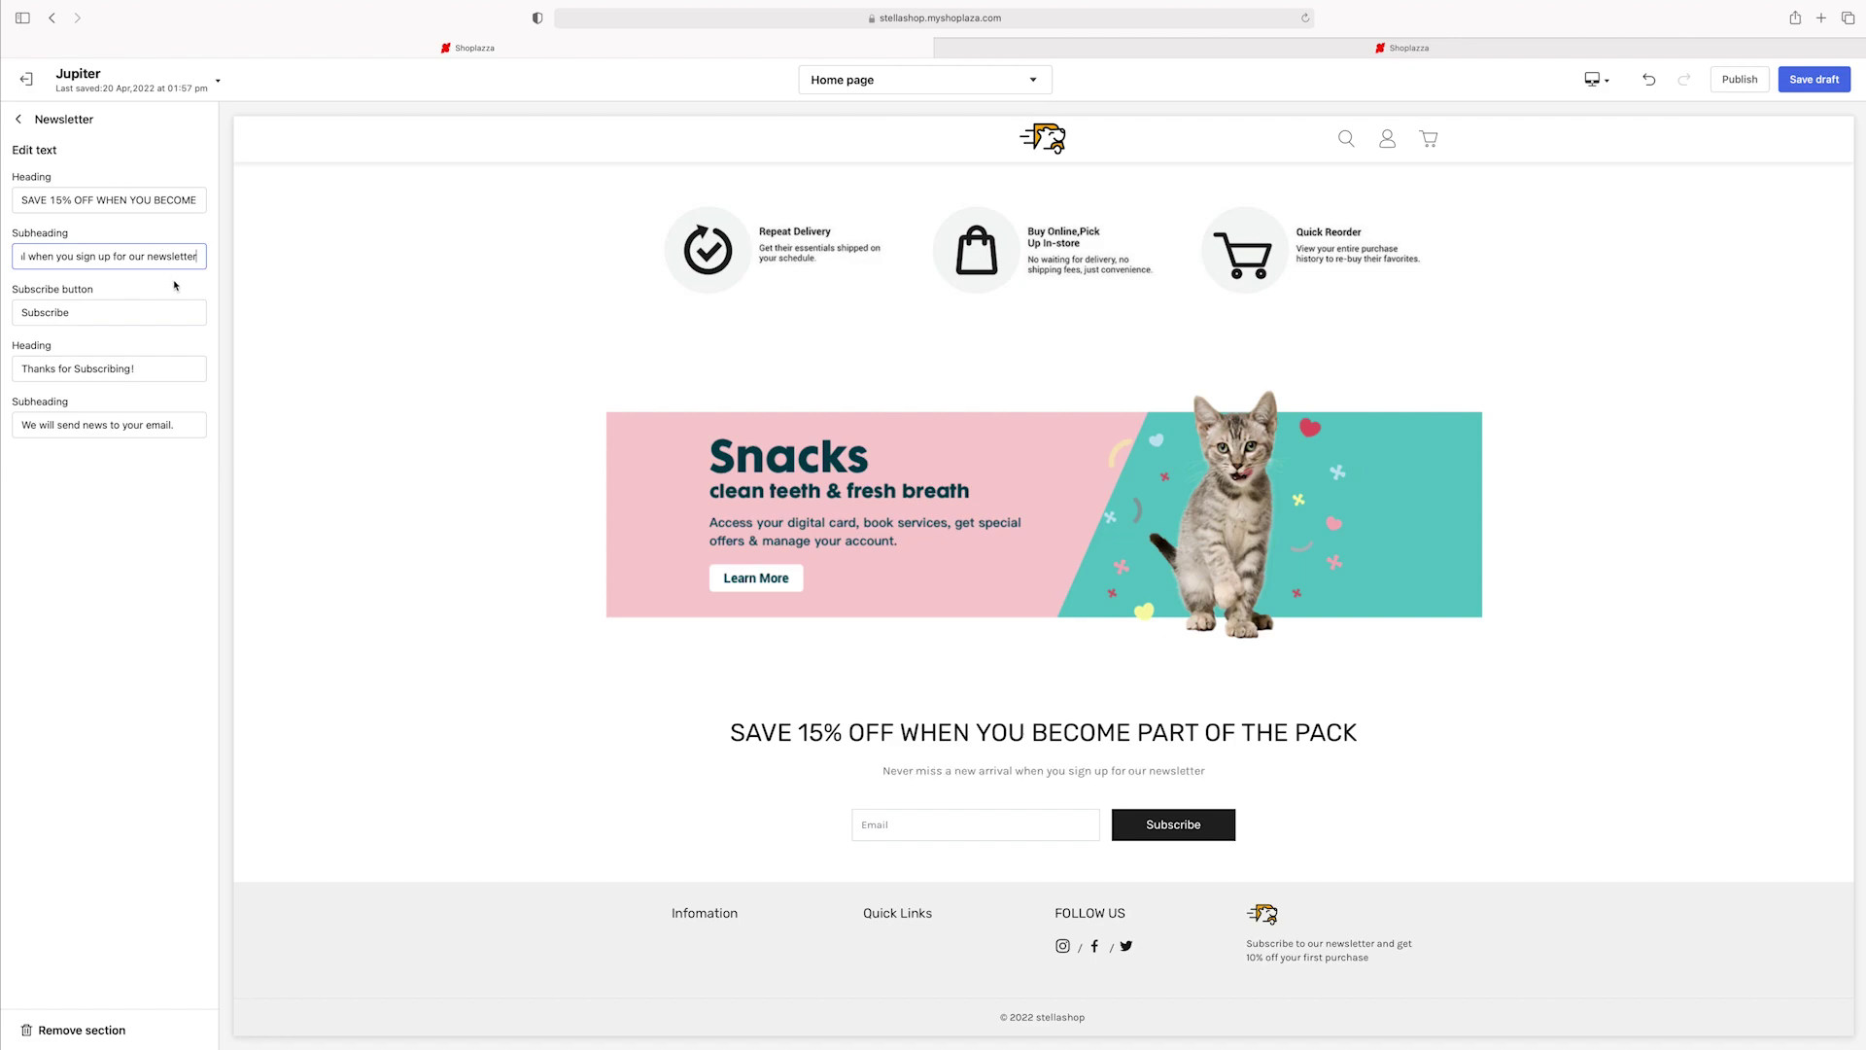
pyautogui.click(254, 498)
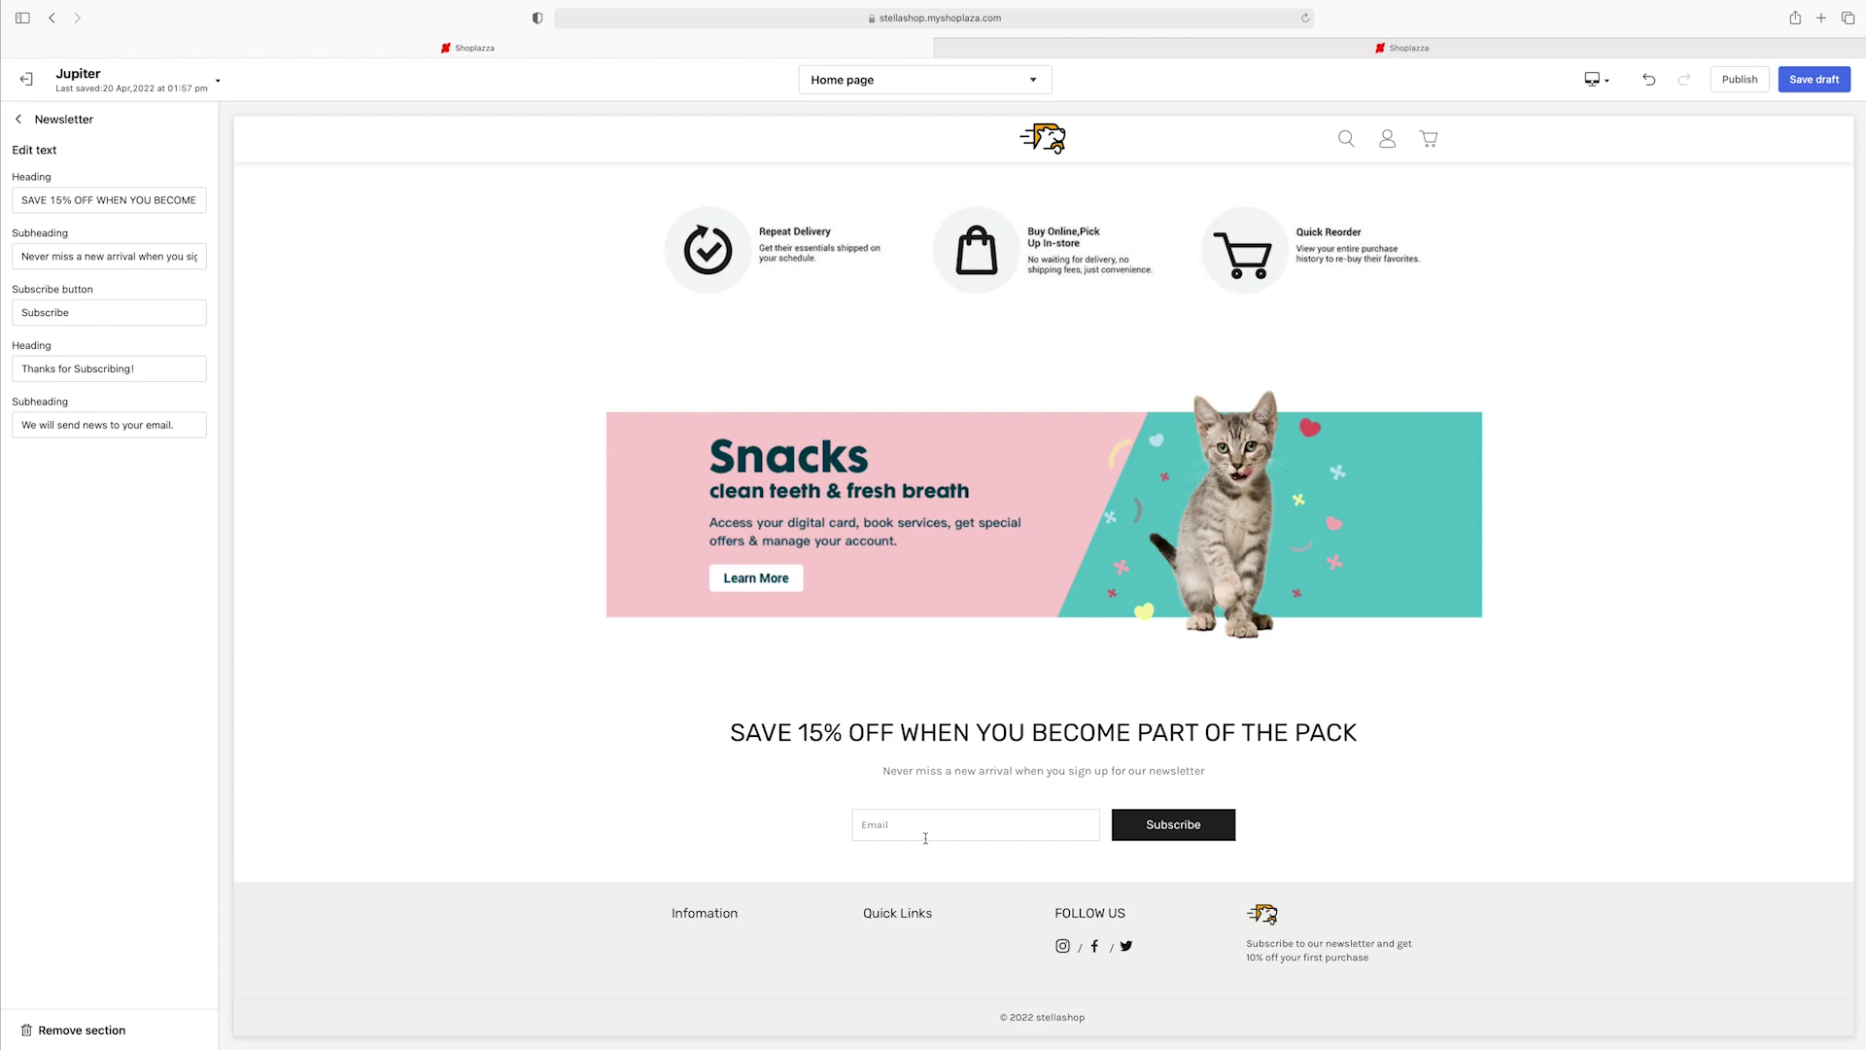
pyautogui.scroll(1, 926, 838)
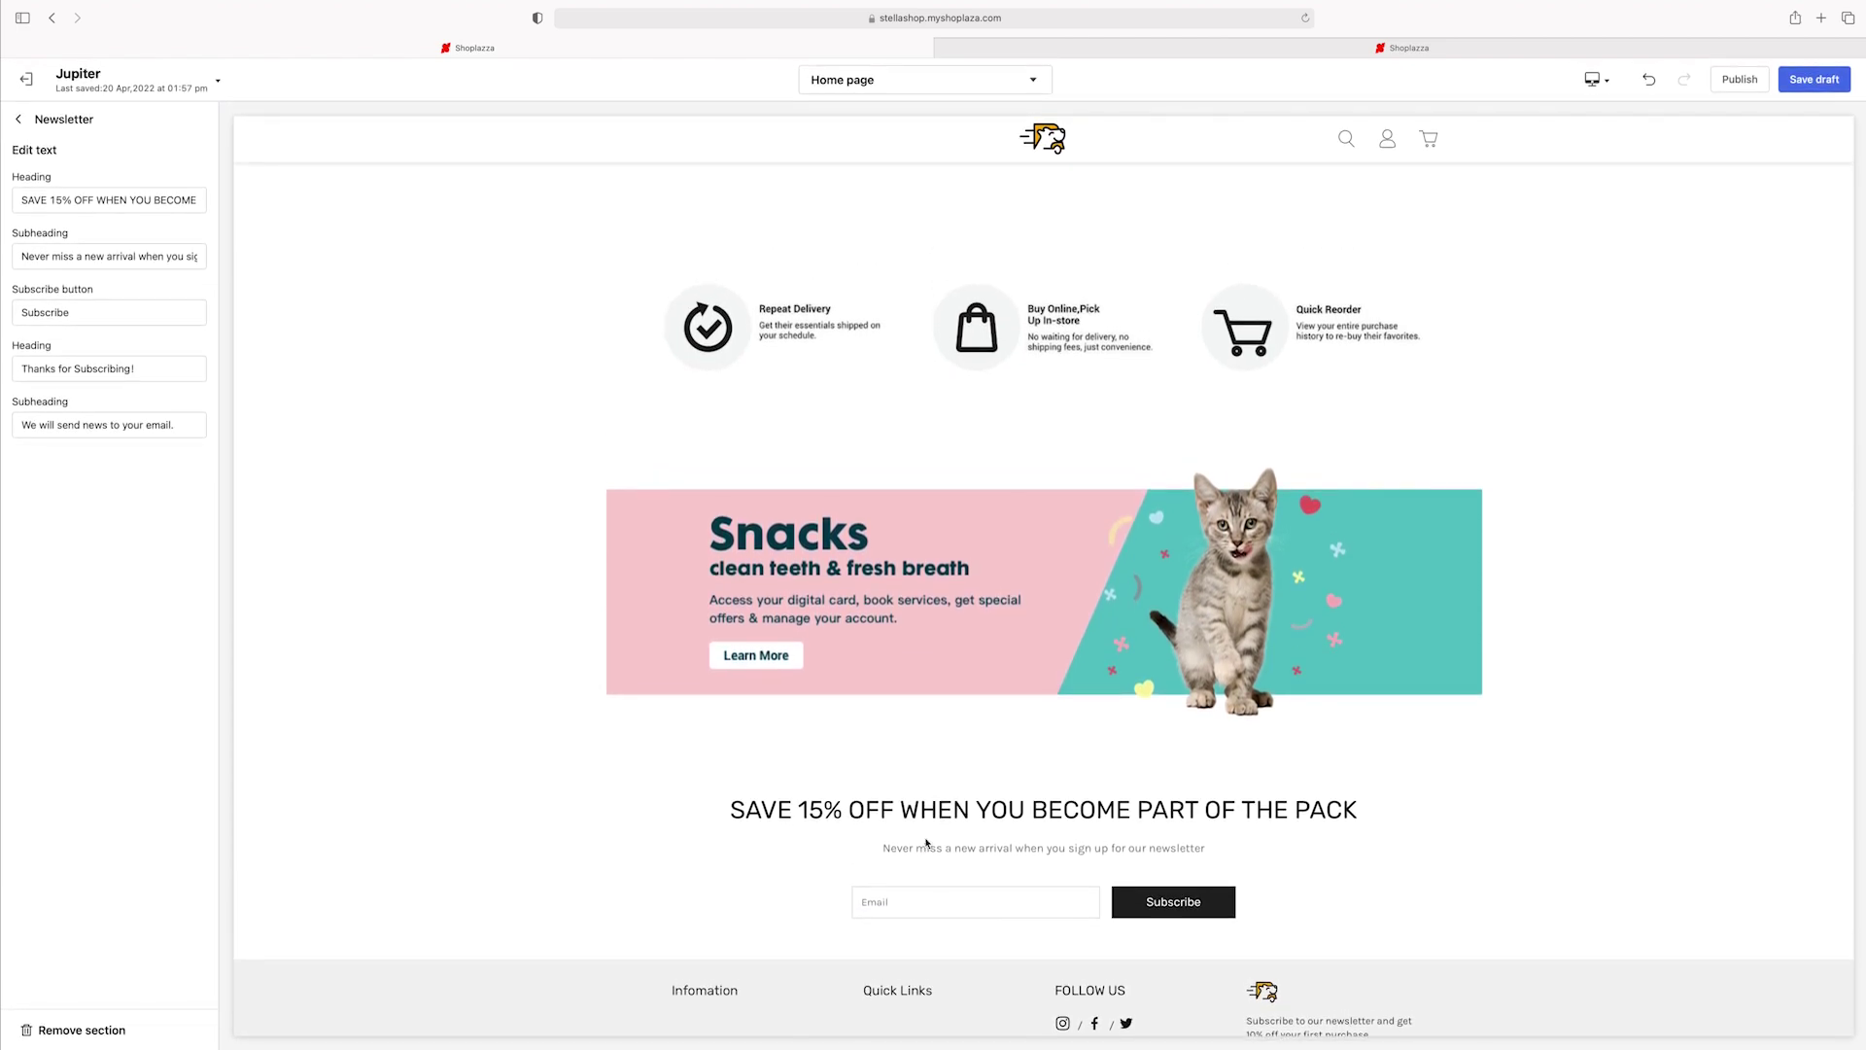
# - Go back to the Home section list and review the footer description settings
pyautogui.click(18, 118)
pyautogui.click(118, 618)
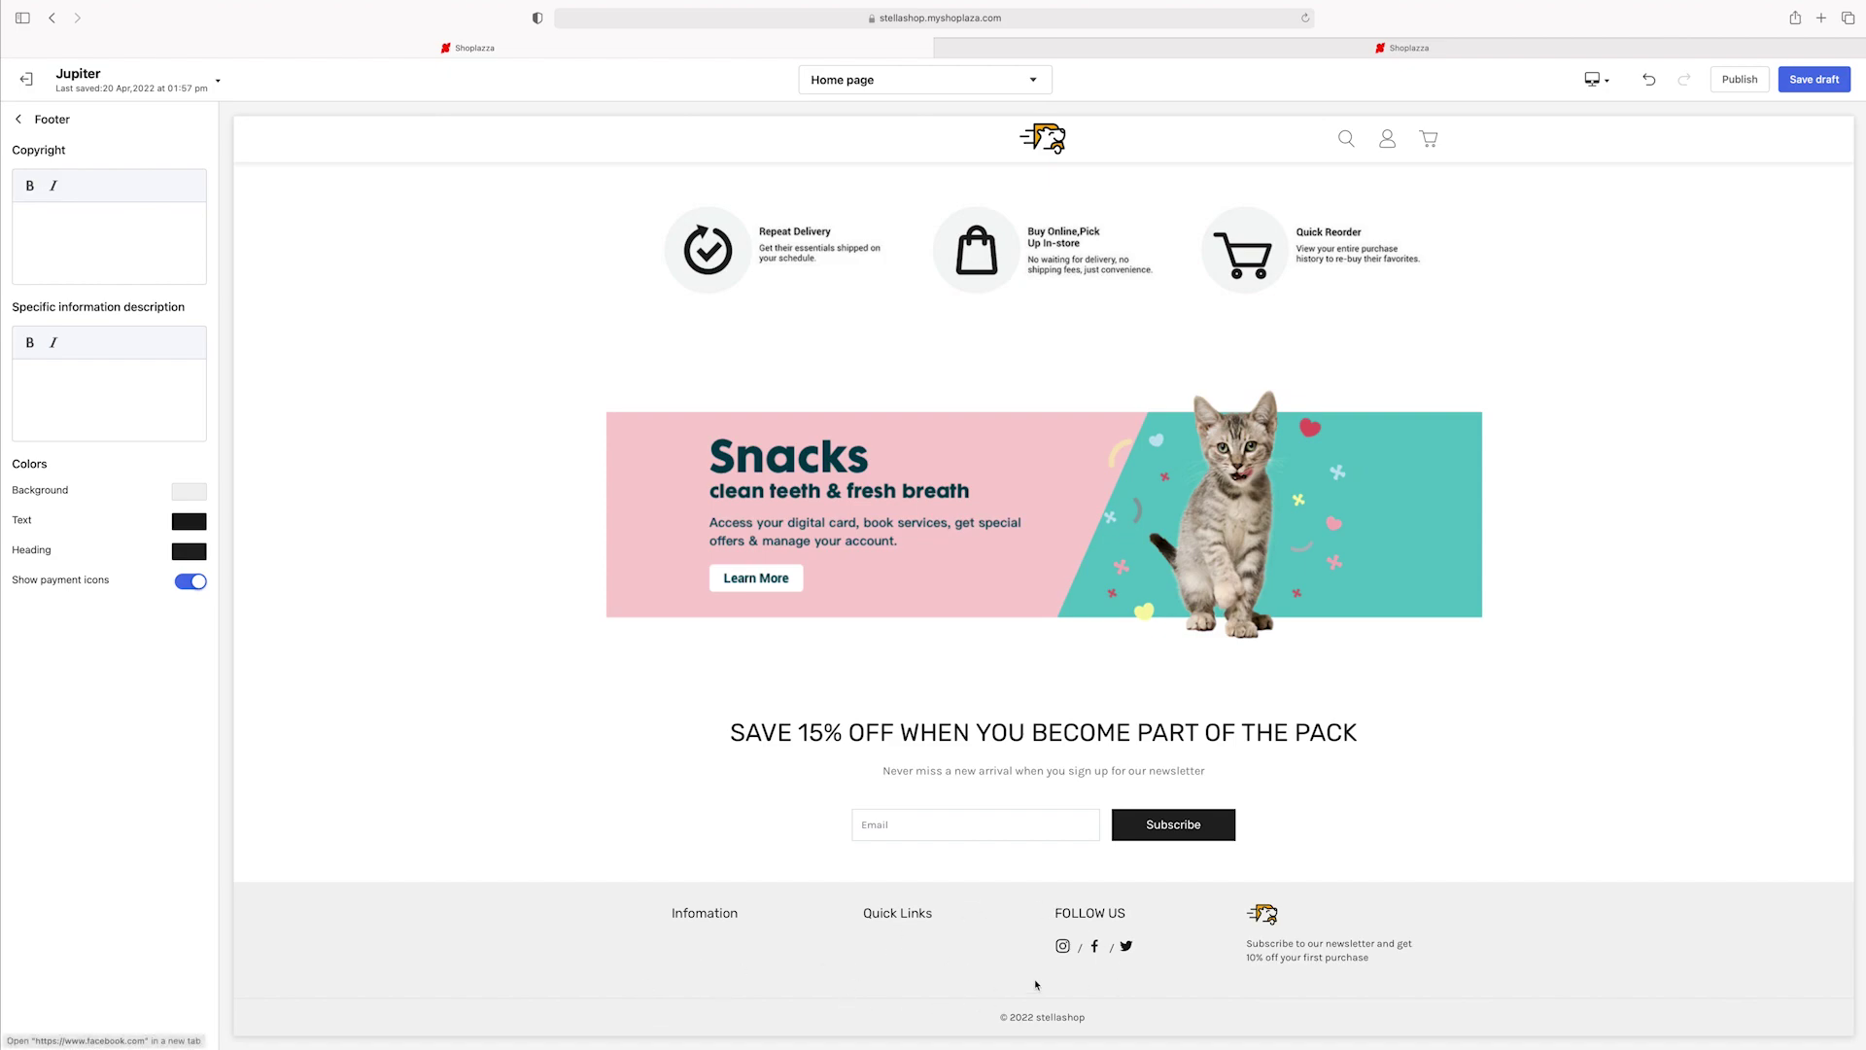
pyautogui.click(123, 378)
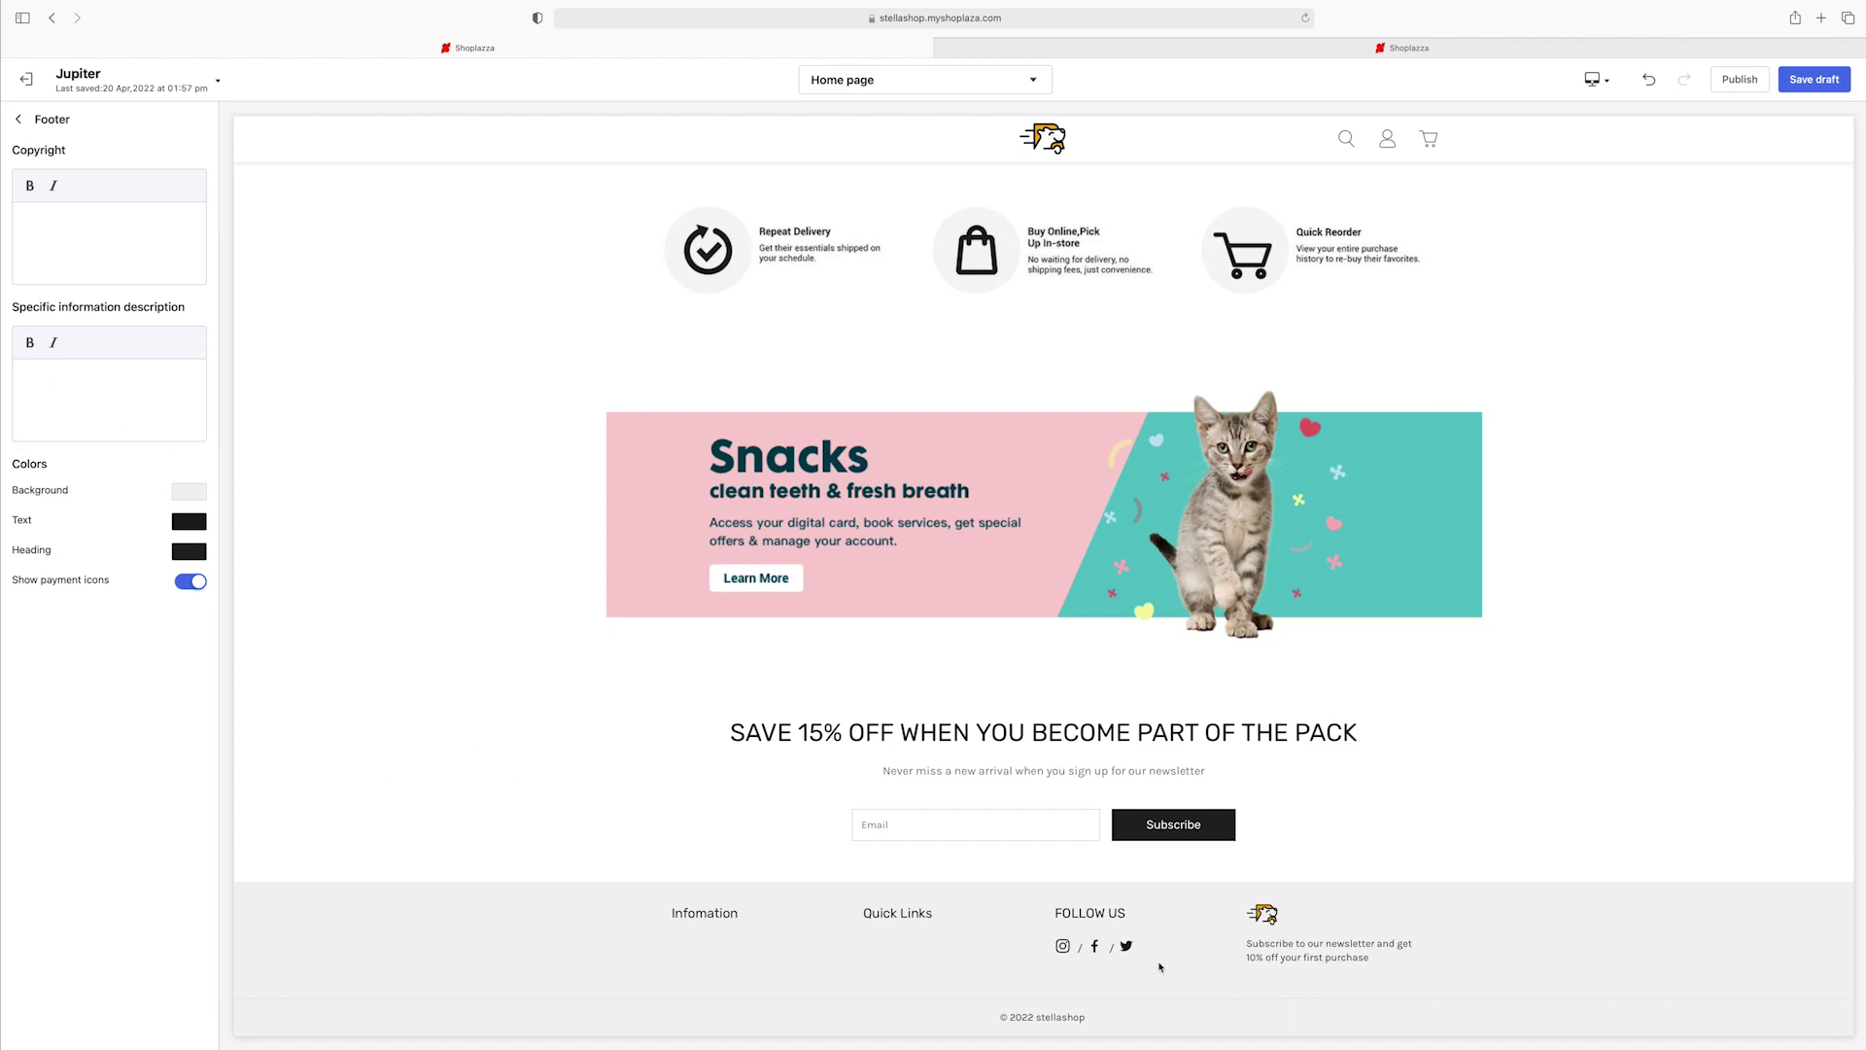
pyautogui.scroll(20, 650, 895)
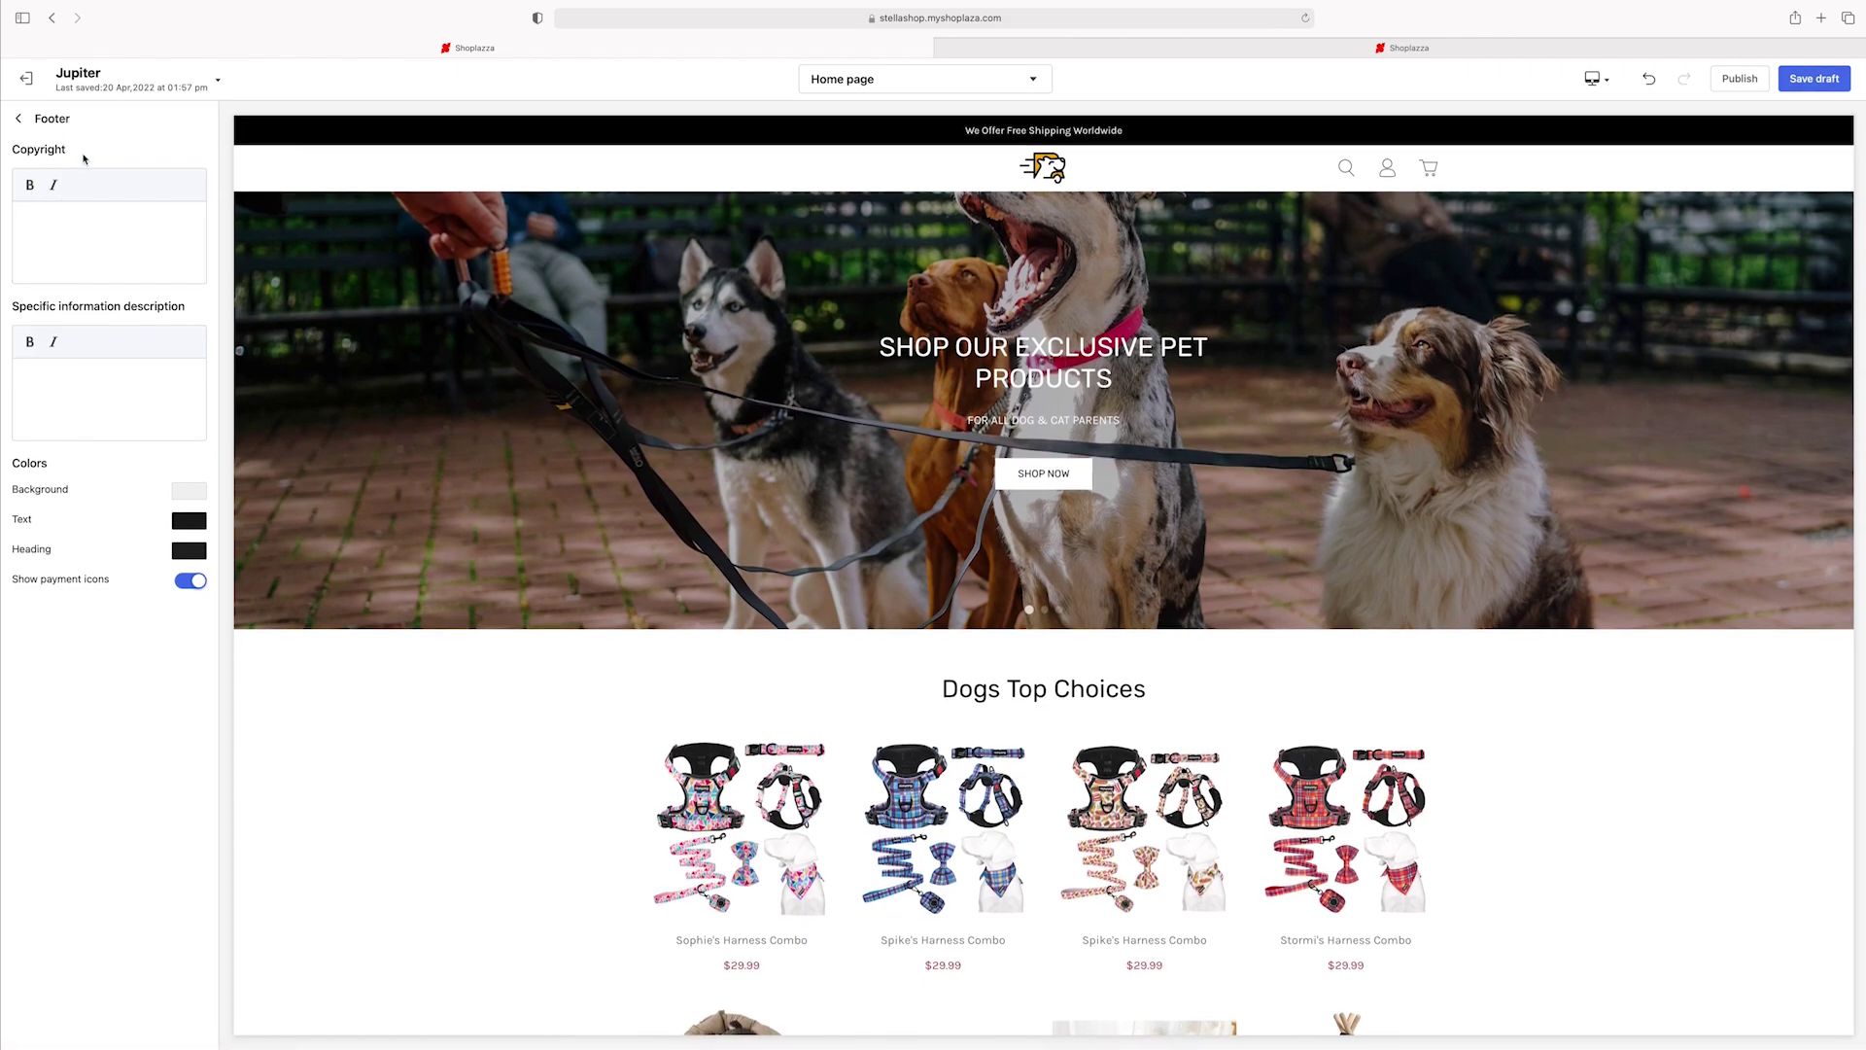
pyautogui.scroll(-15, 412, 427)
# - Inspect the Cats Favorites Collection products section, then start publishing the Jupiter theme
pyautogui.click(412, 427)
pyautogui.scroll(-10, 412, 427)
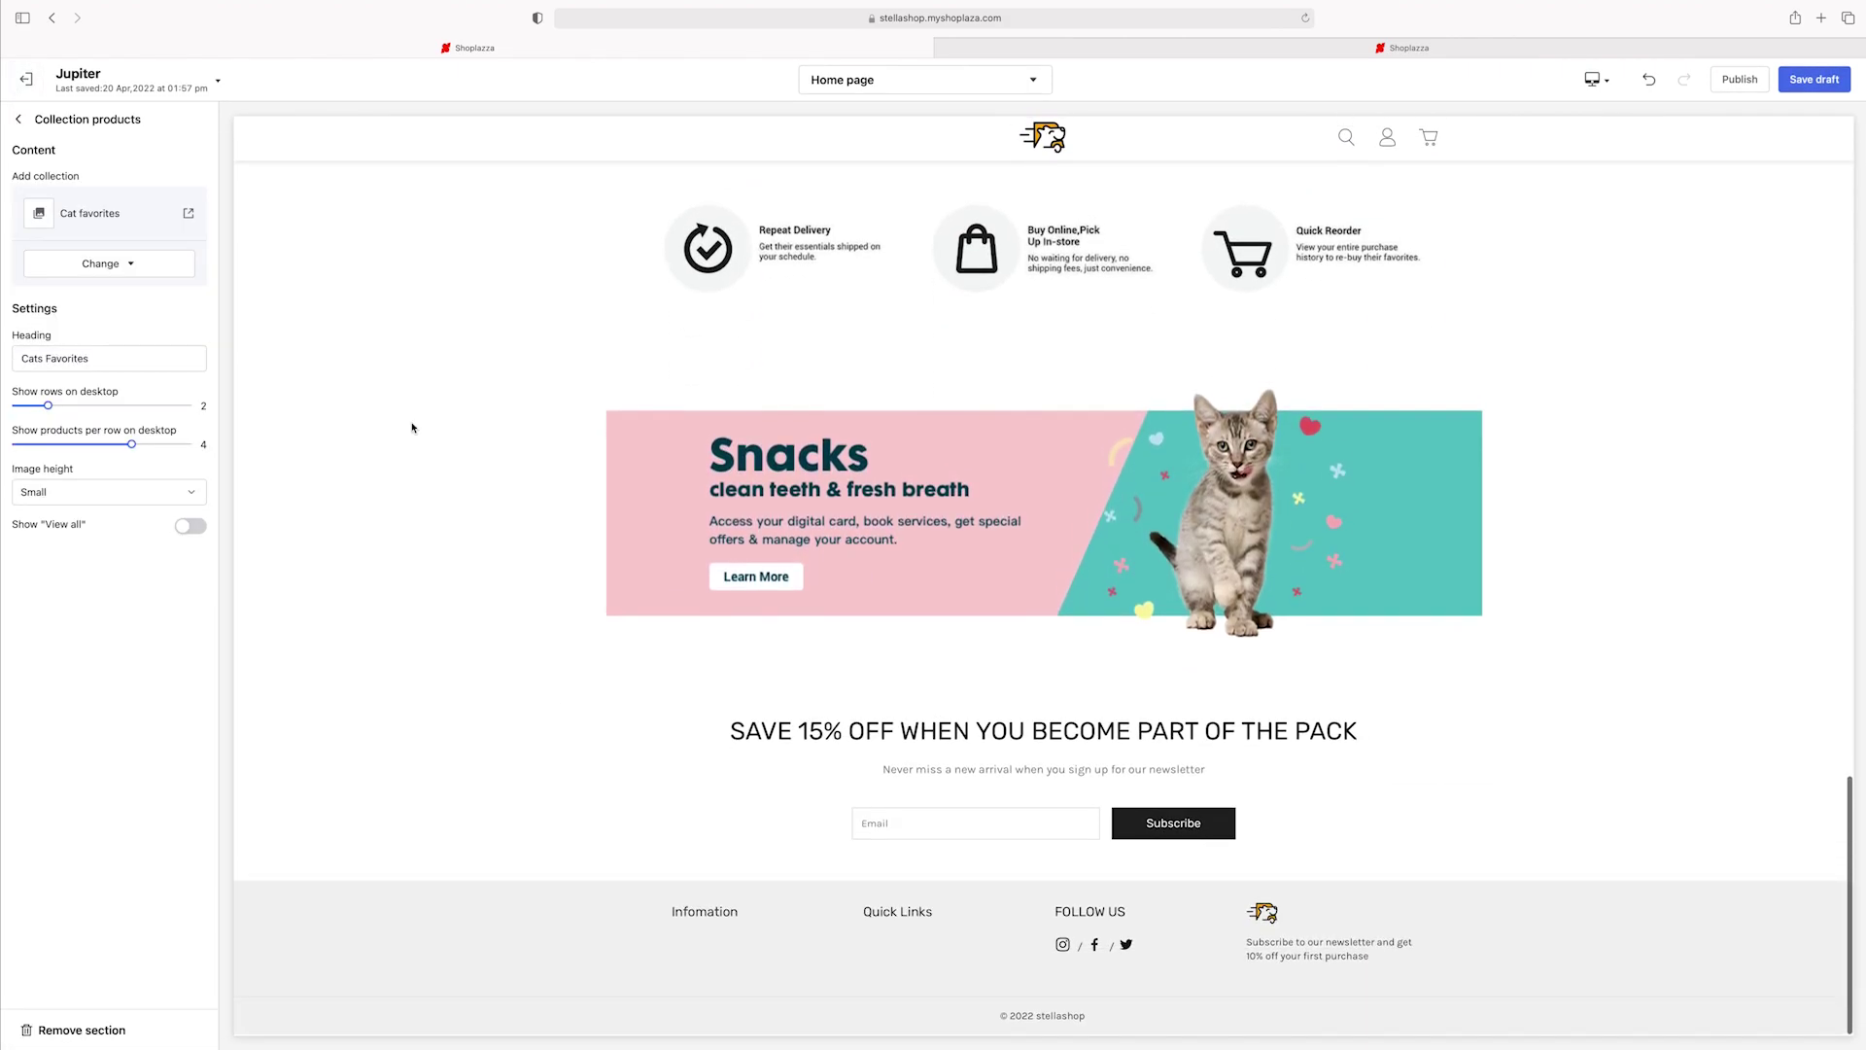
pyautogui.scroll(12, 413, 428)
pyautogui.scroll(15, 412, 428)
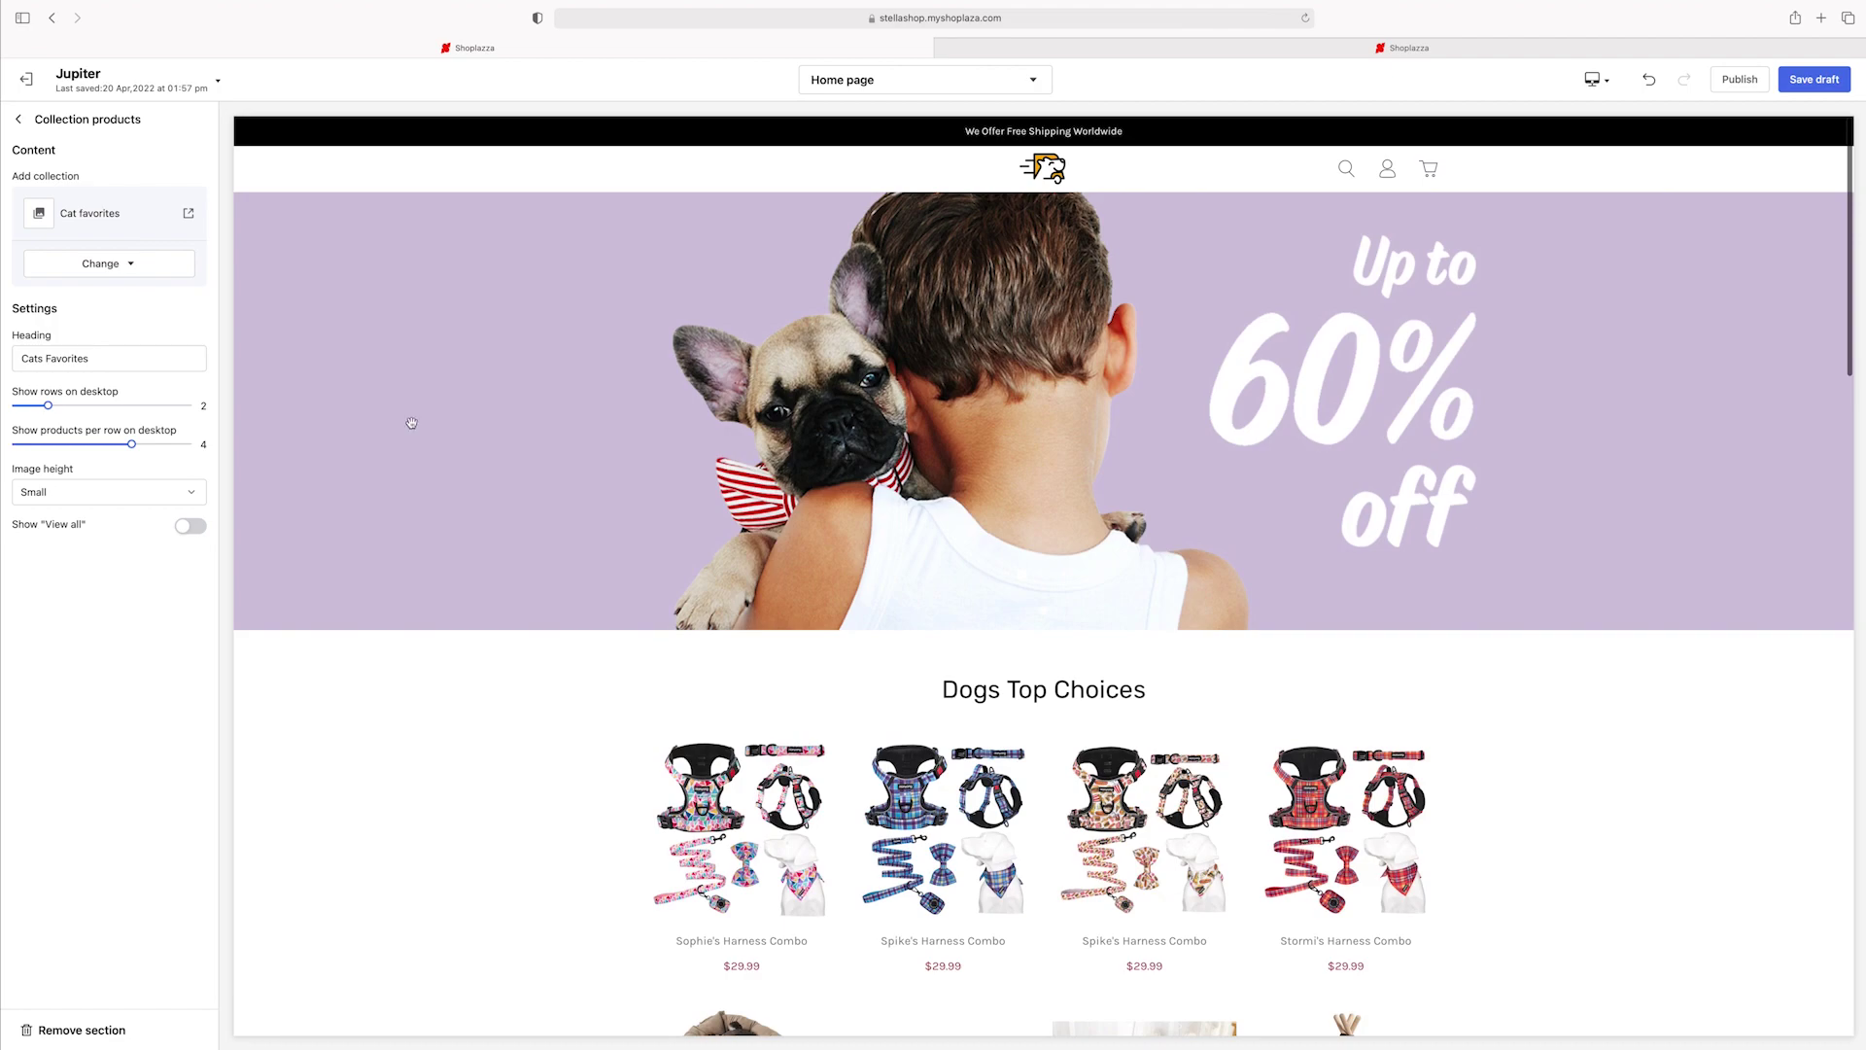
pyautogui.scroll(-7, 412, 424)
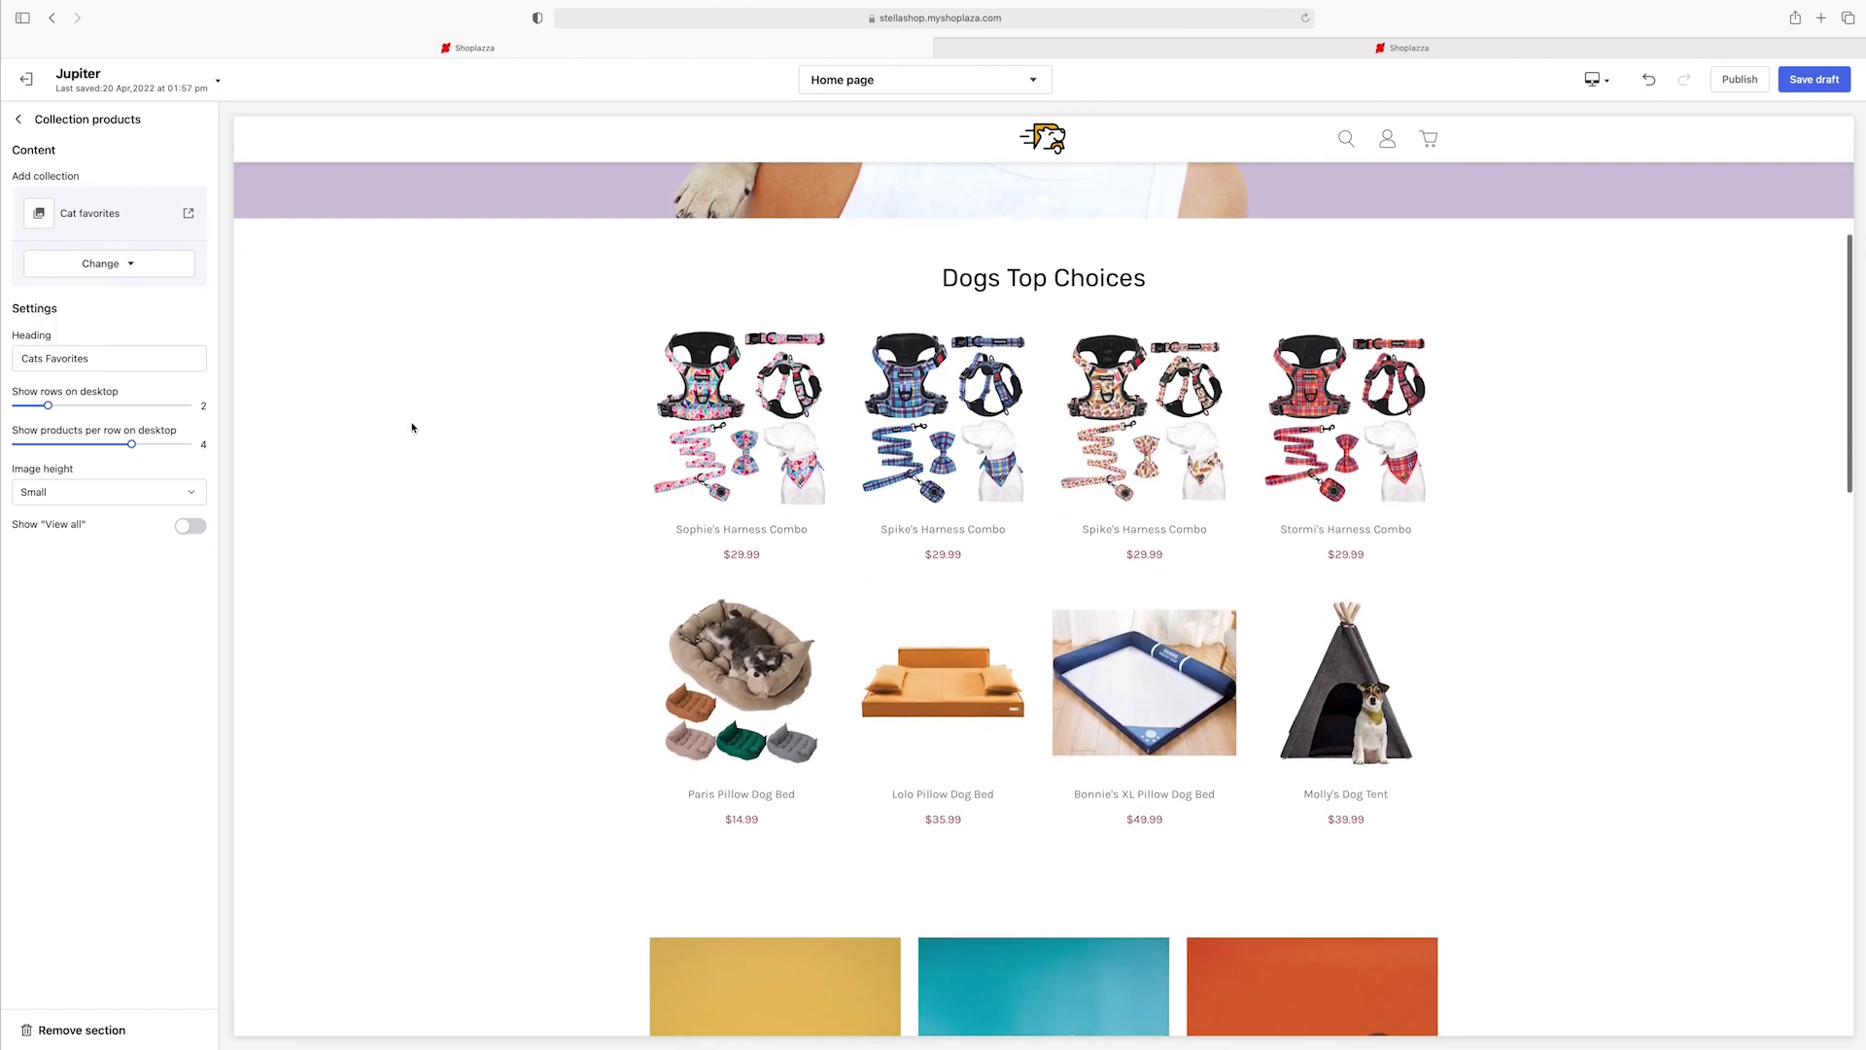
pyautogui.scroll(-7, 412, 428)
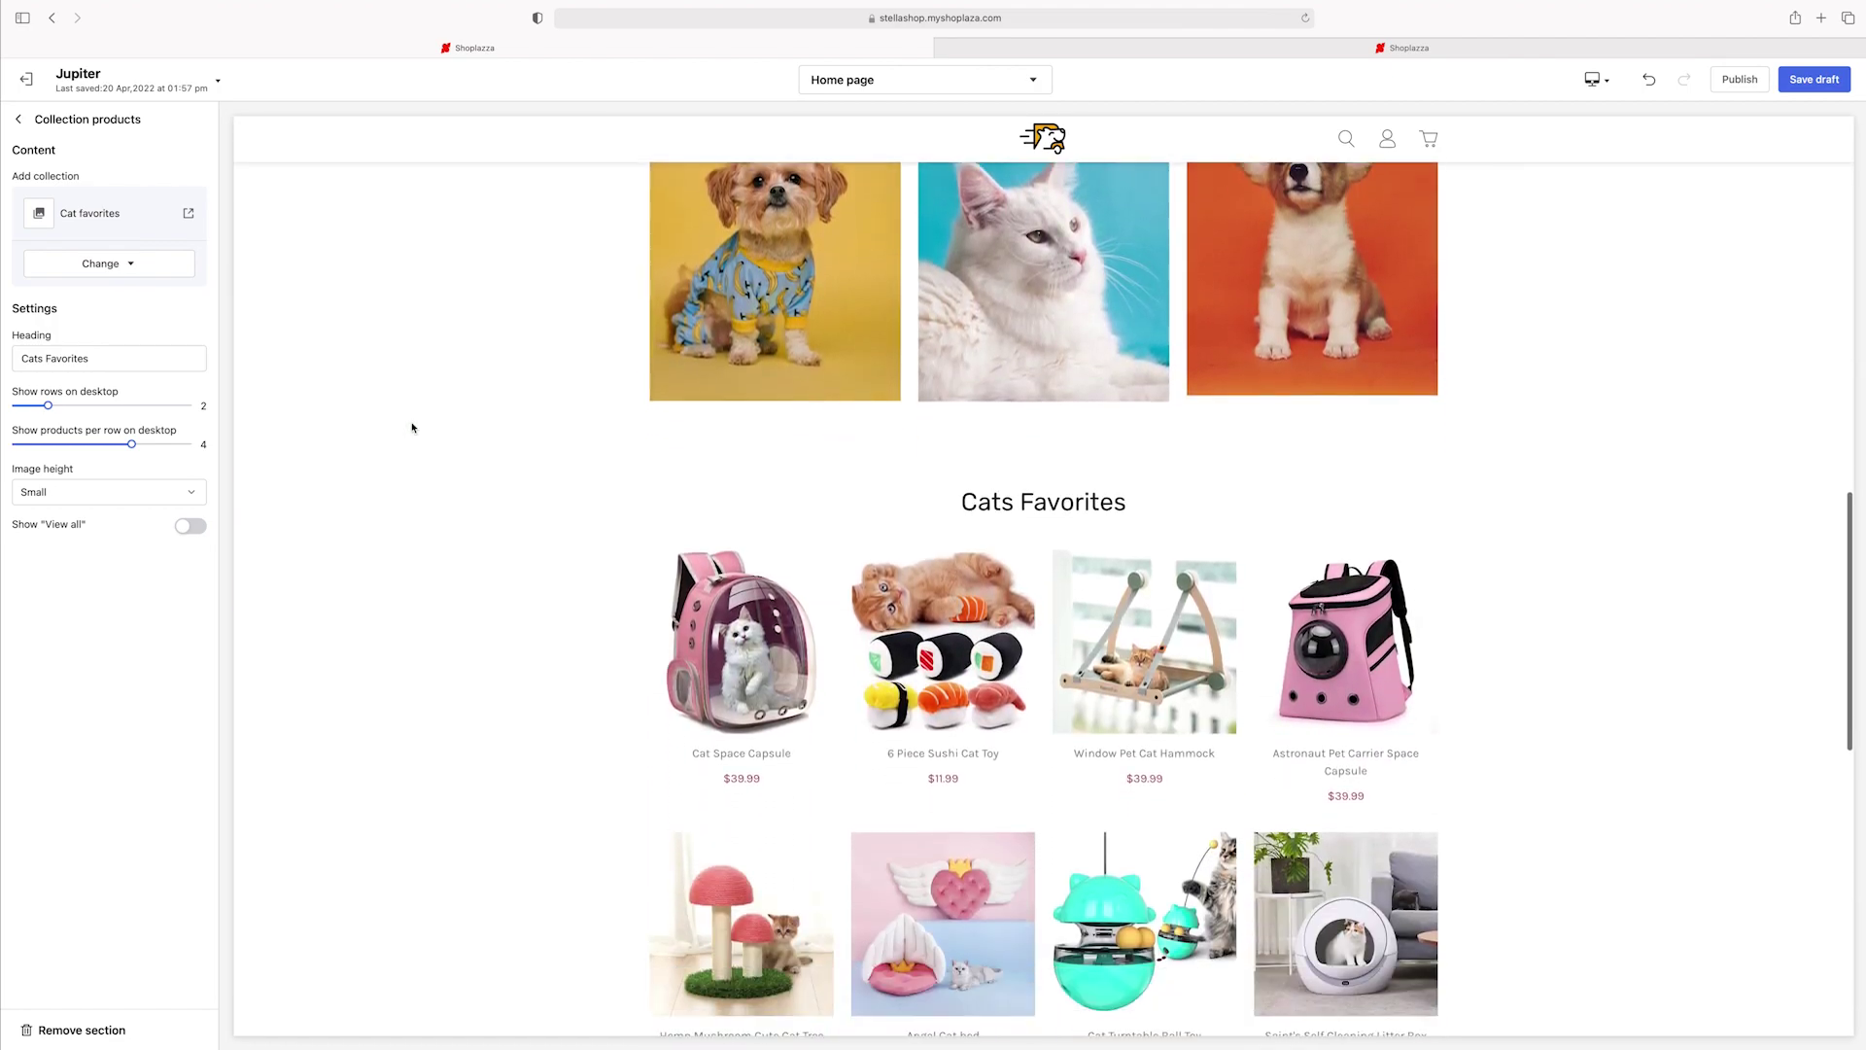
pyautogui.scroll(15, 412, 428)
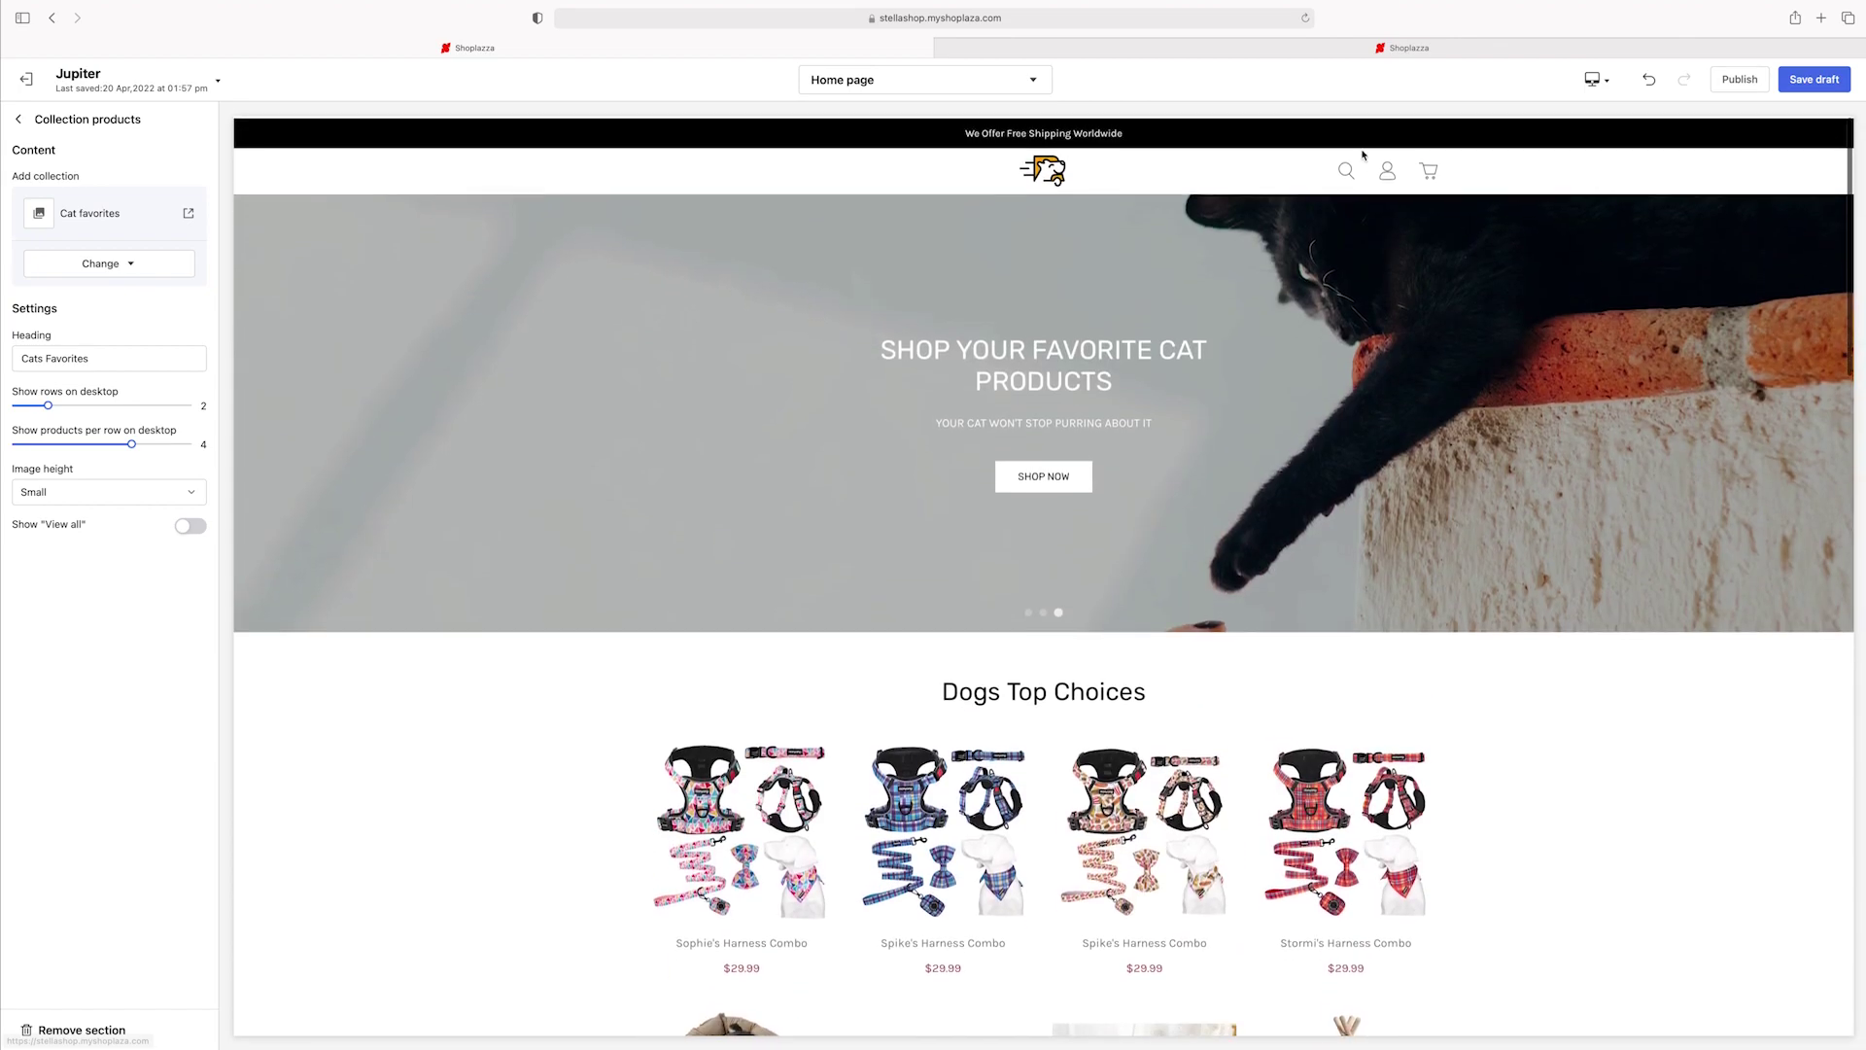
pyautogui.click(1754, 83)
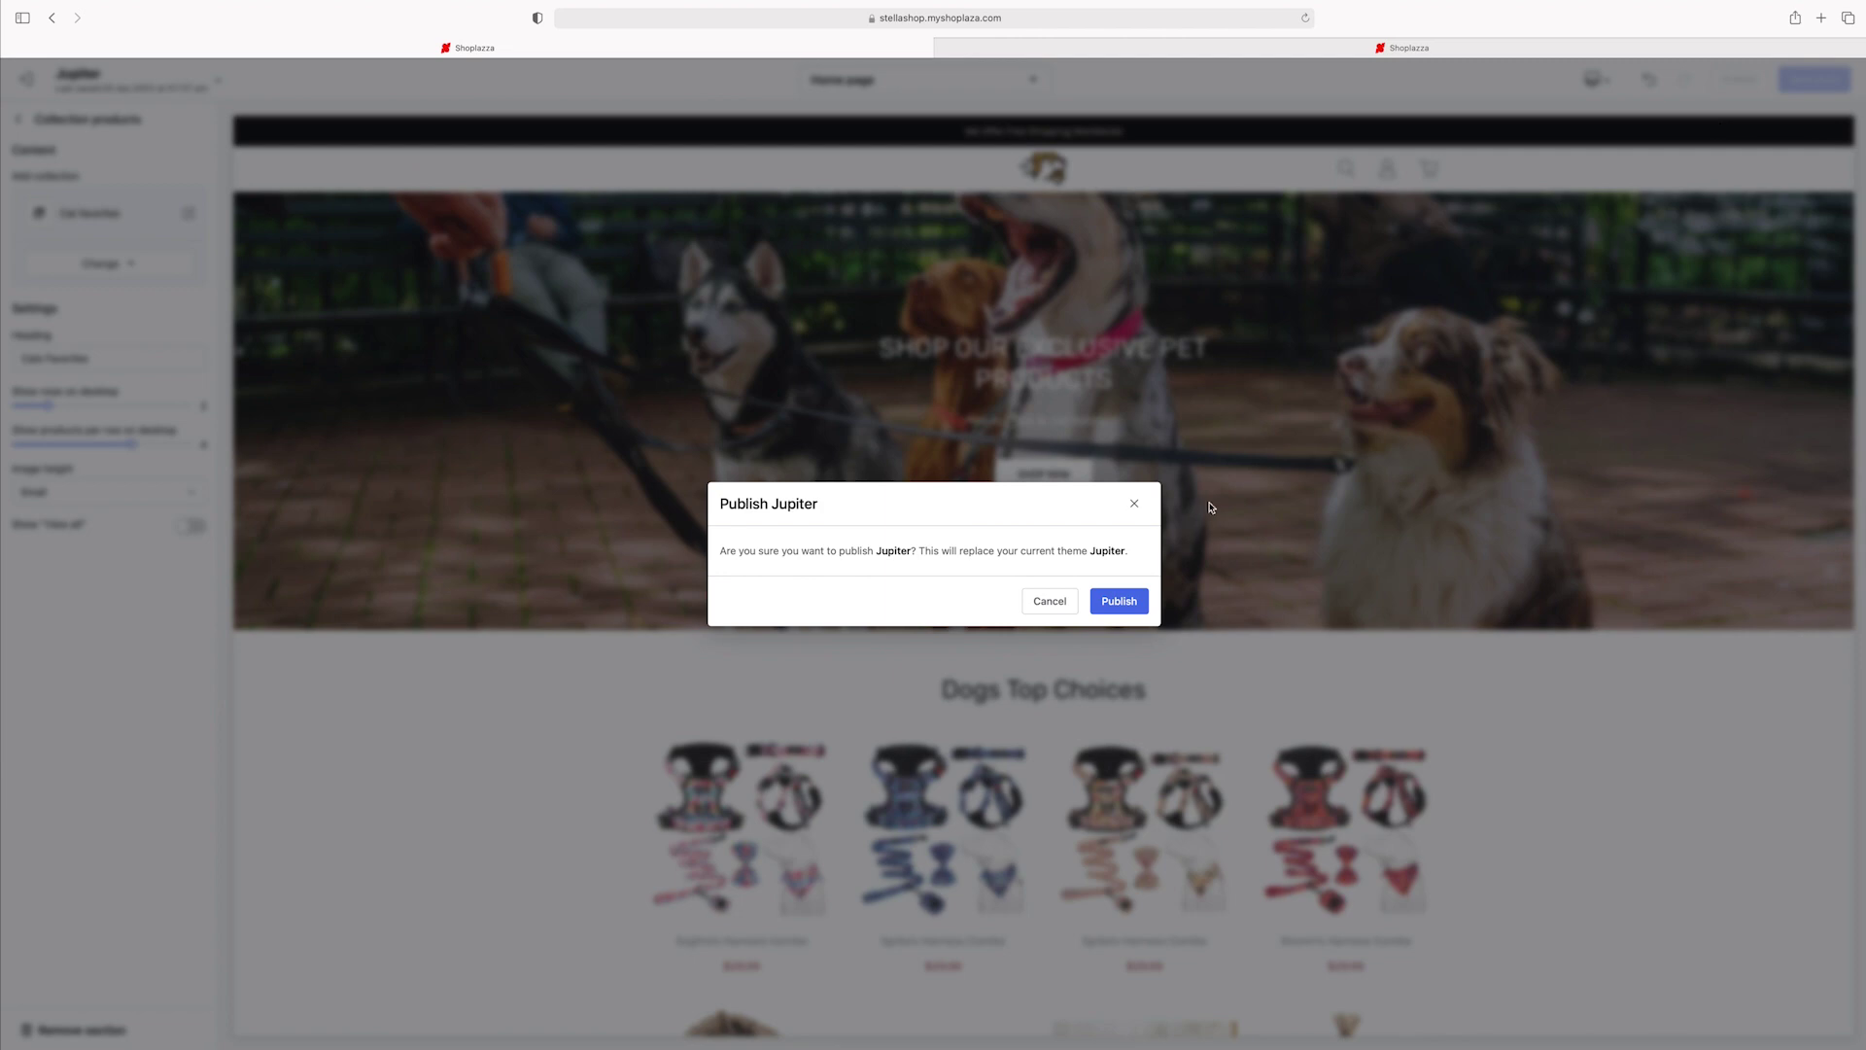
# - Confirm Jupiter as the live theme and view the live storefront
pyautogui.click(1095, 610)
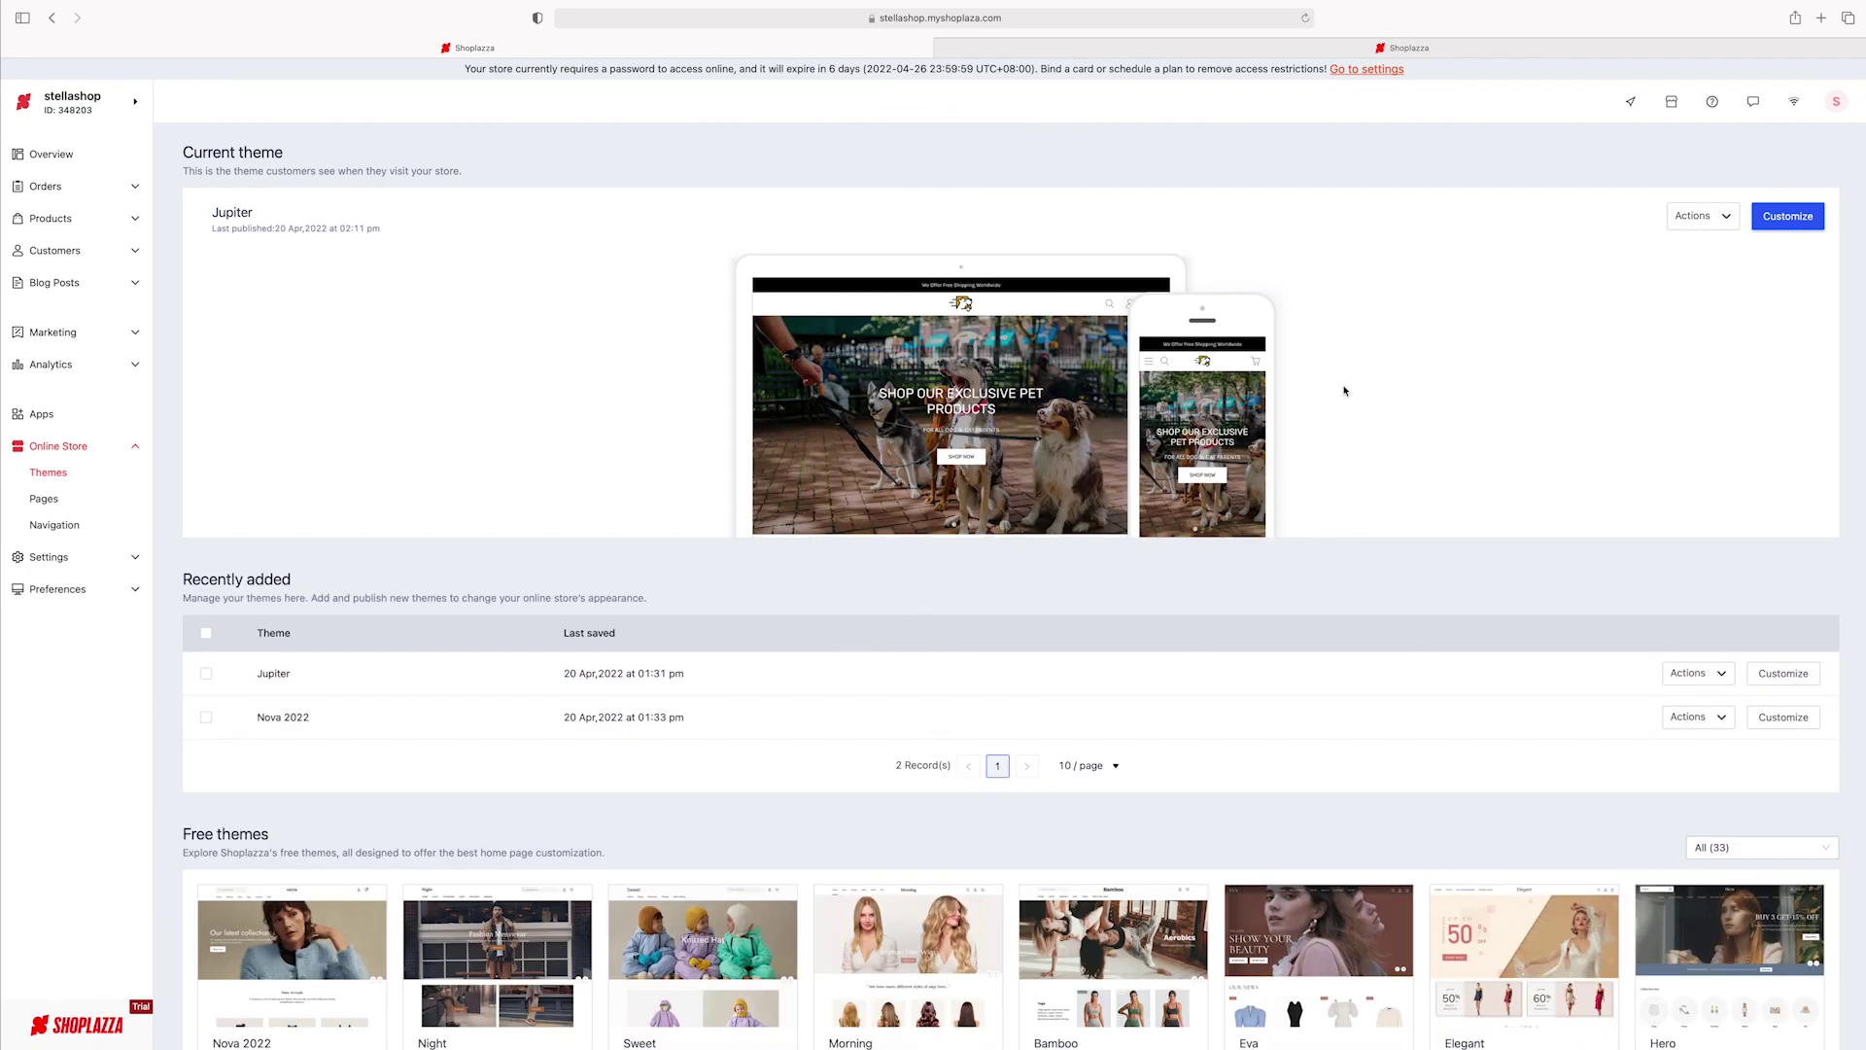
pyautogui.click(1702, 215)
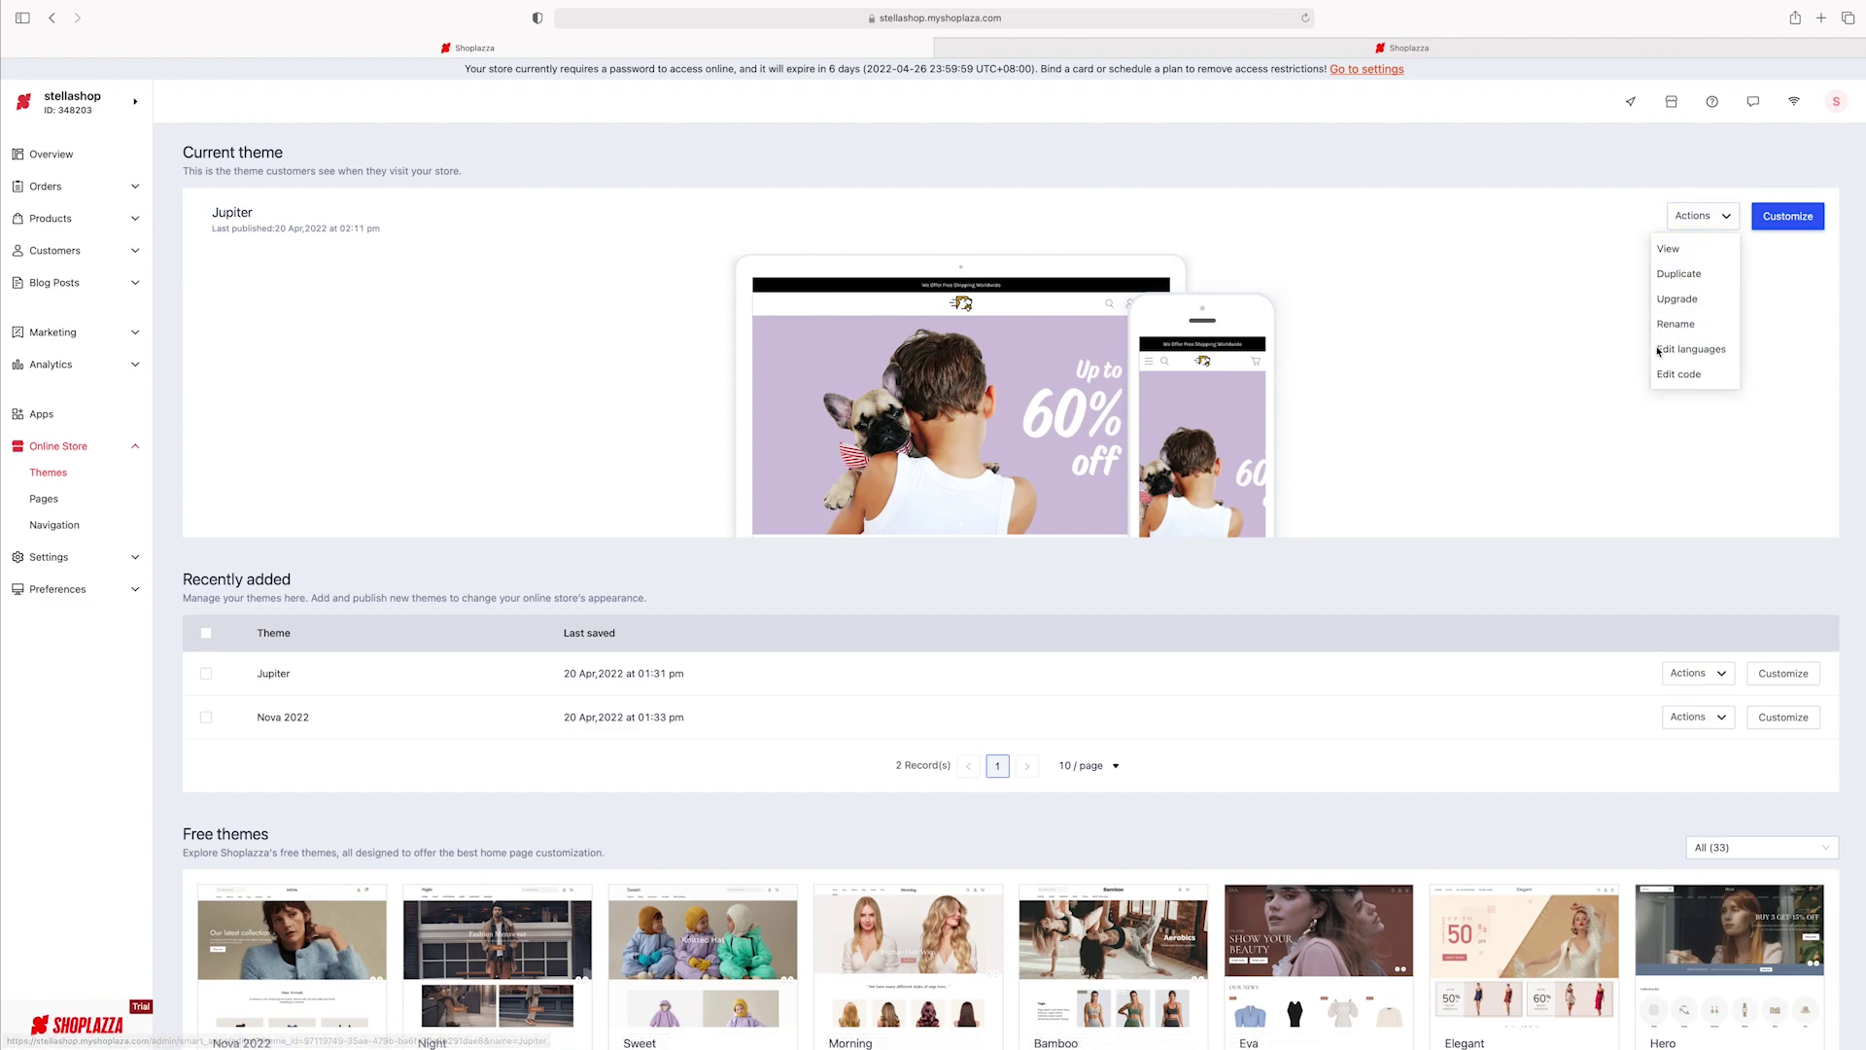
pyautogui.click(1684, 250)
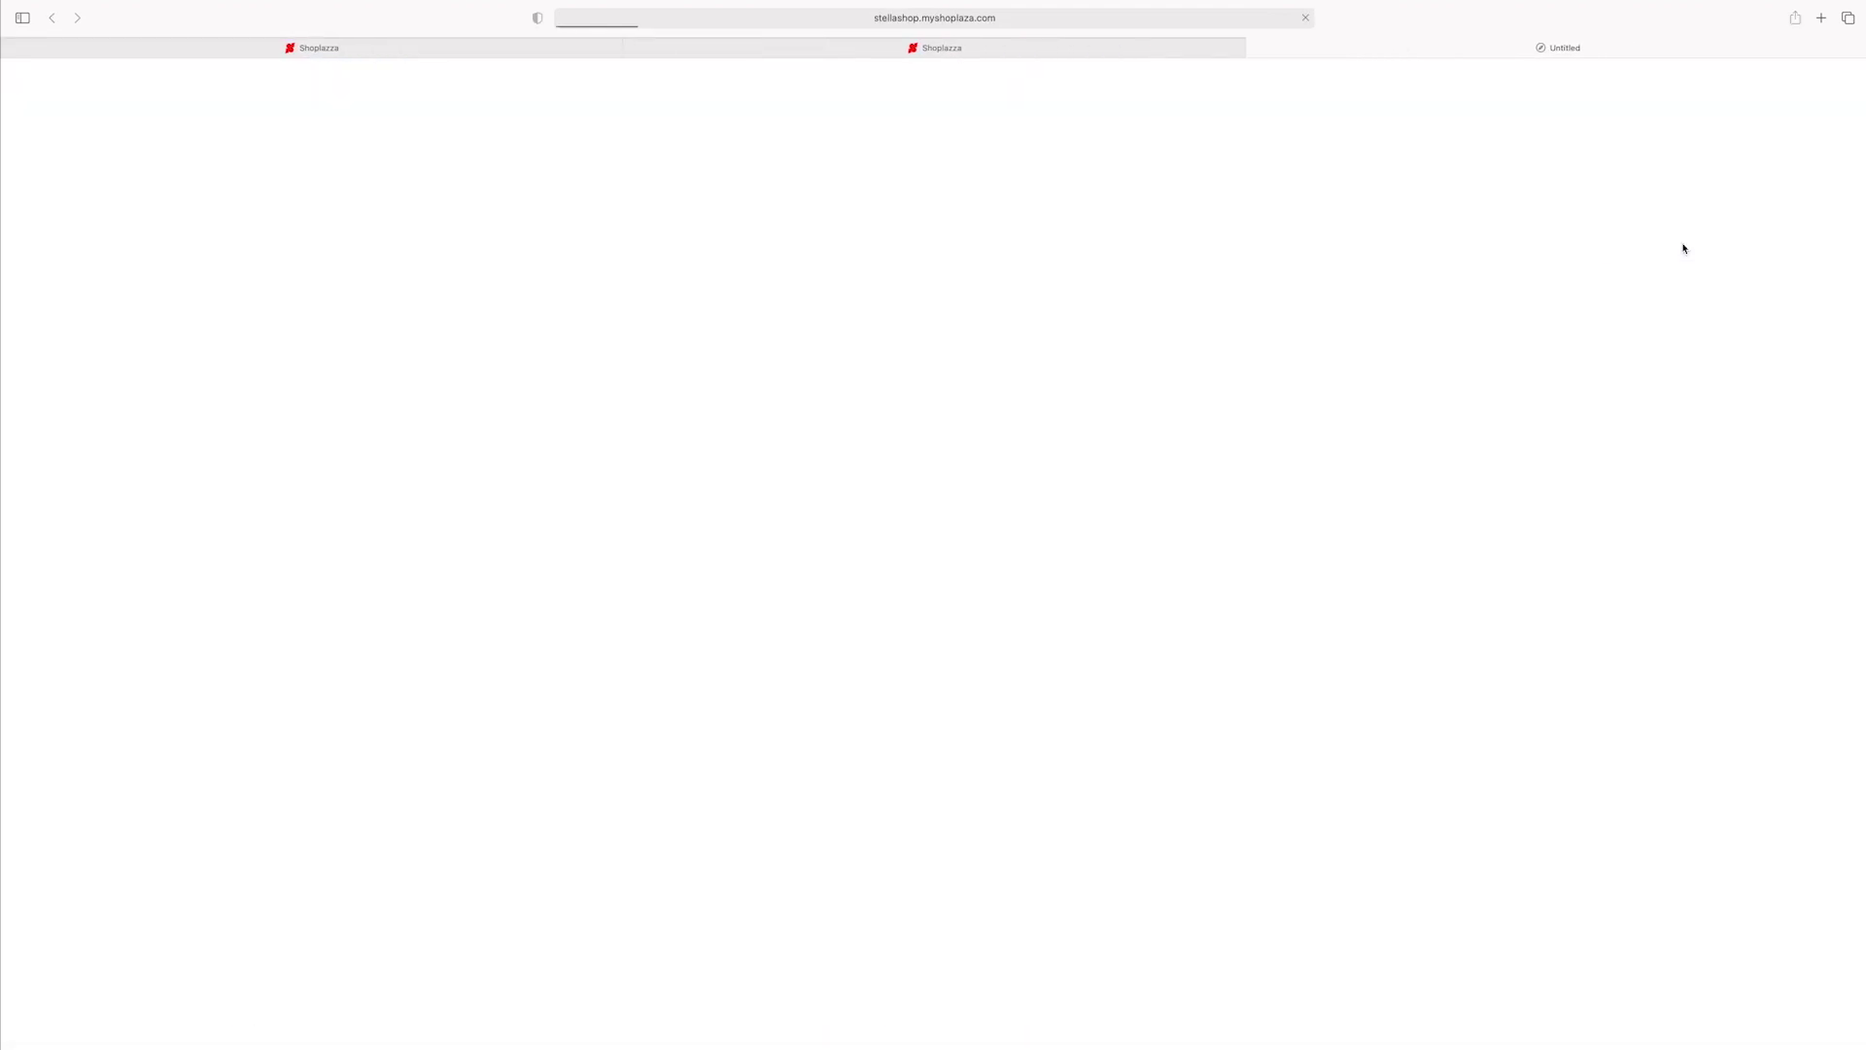
# - Open the Window Pet Cat Hammock product page and raise its quantity to 5
pyautogui.scroll(-4, 1055, 346)
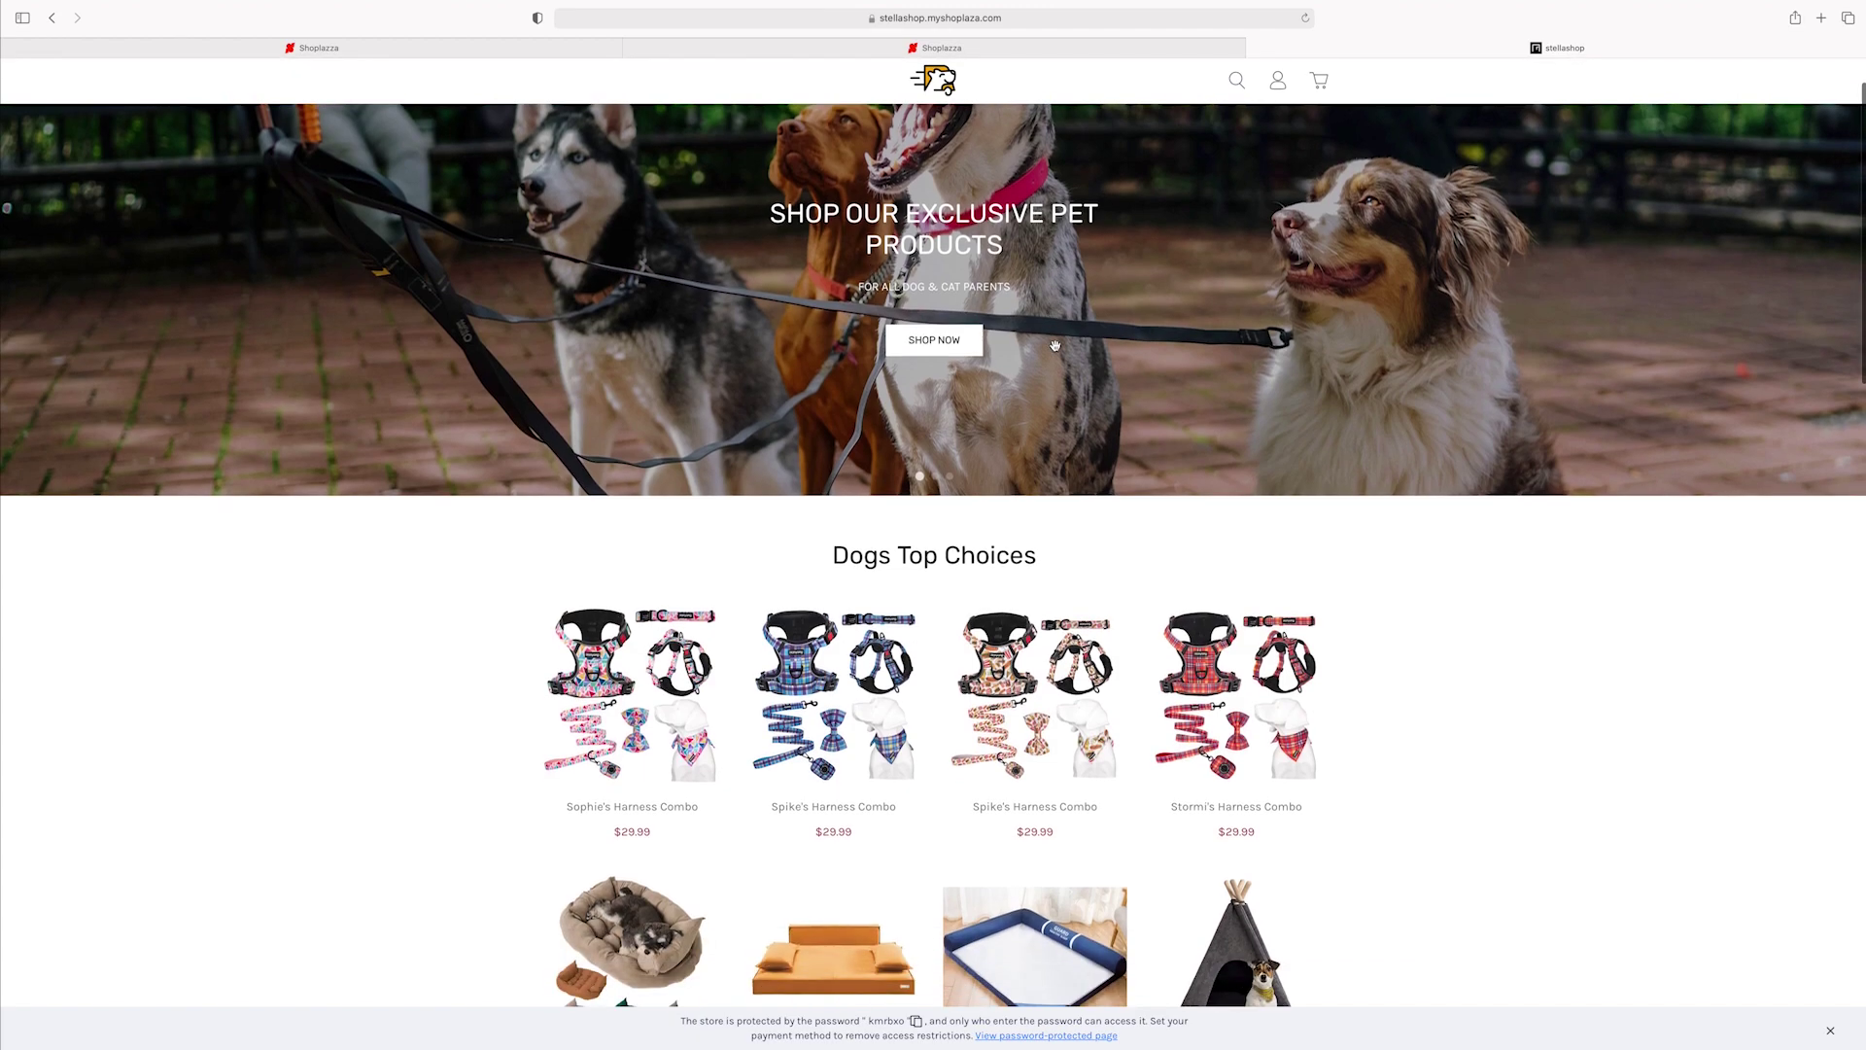
pyautogui.scroll(-10, 1055, 346)
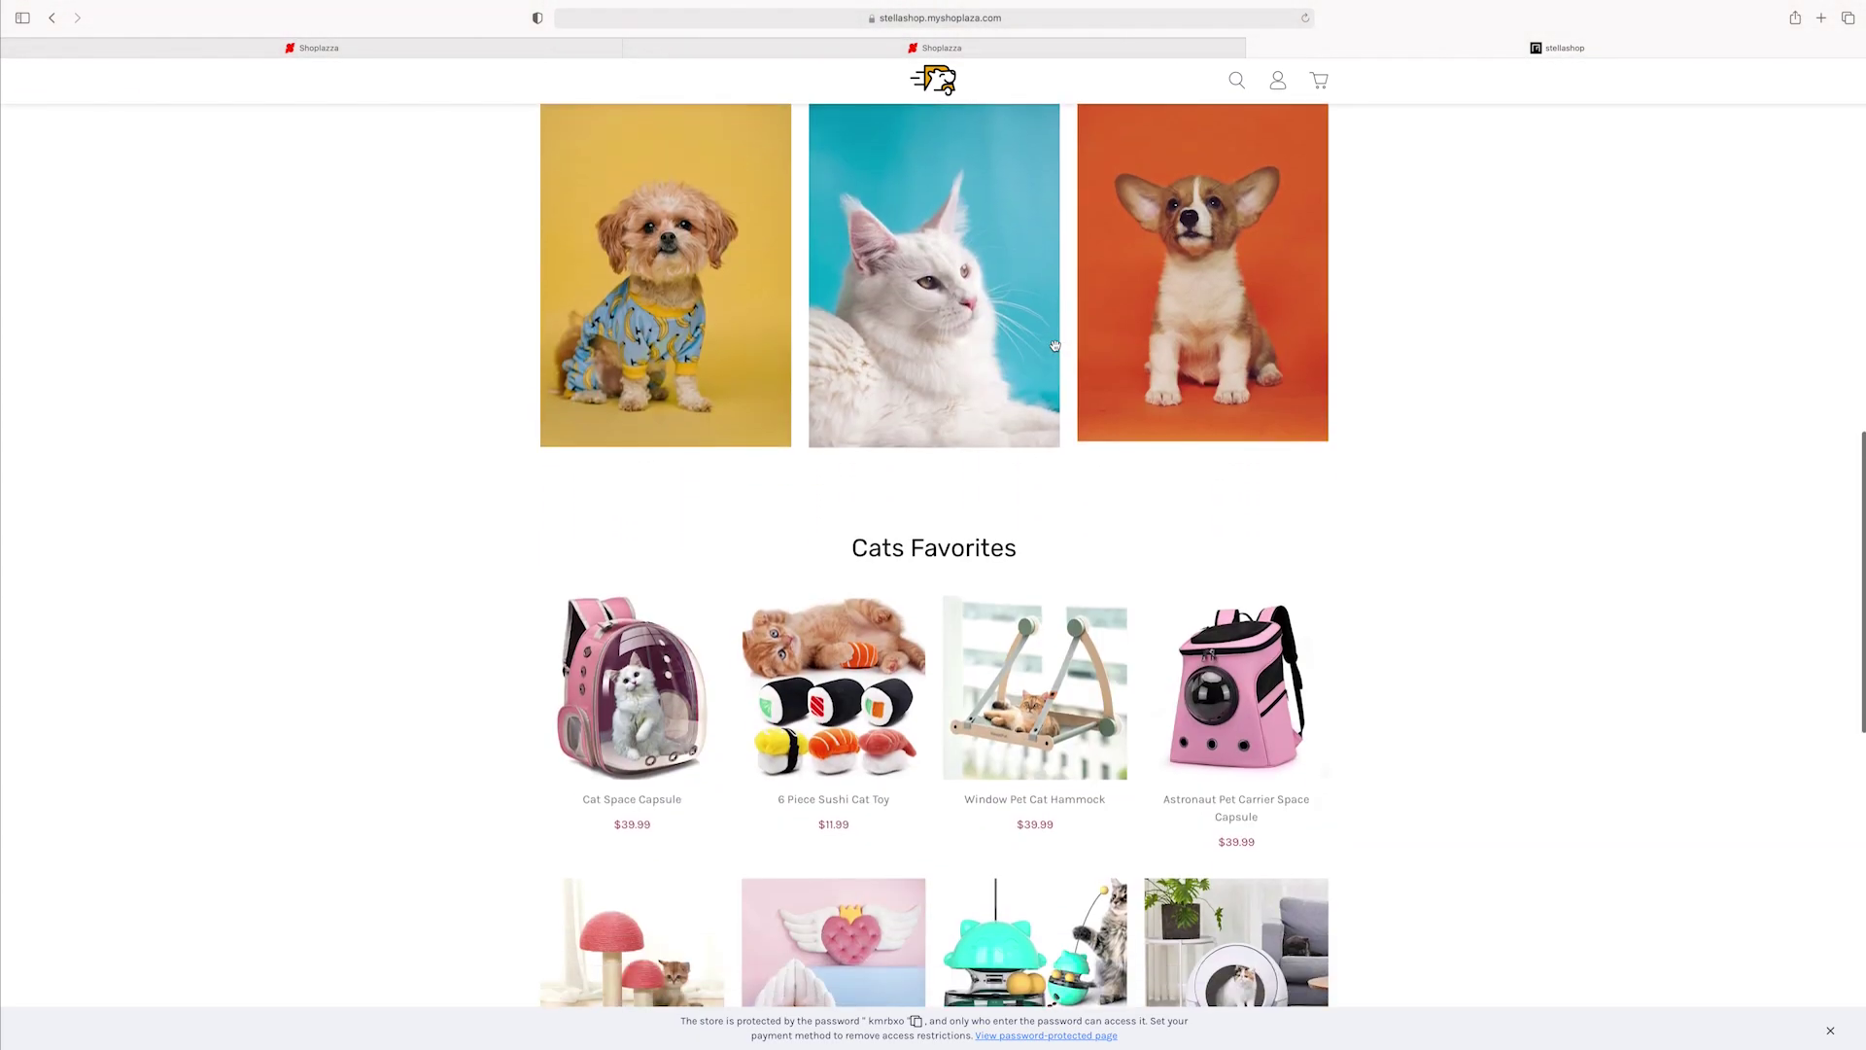
pyautogui.scroll(-2, 1056, 346)
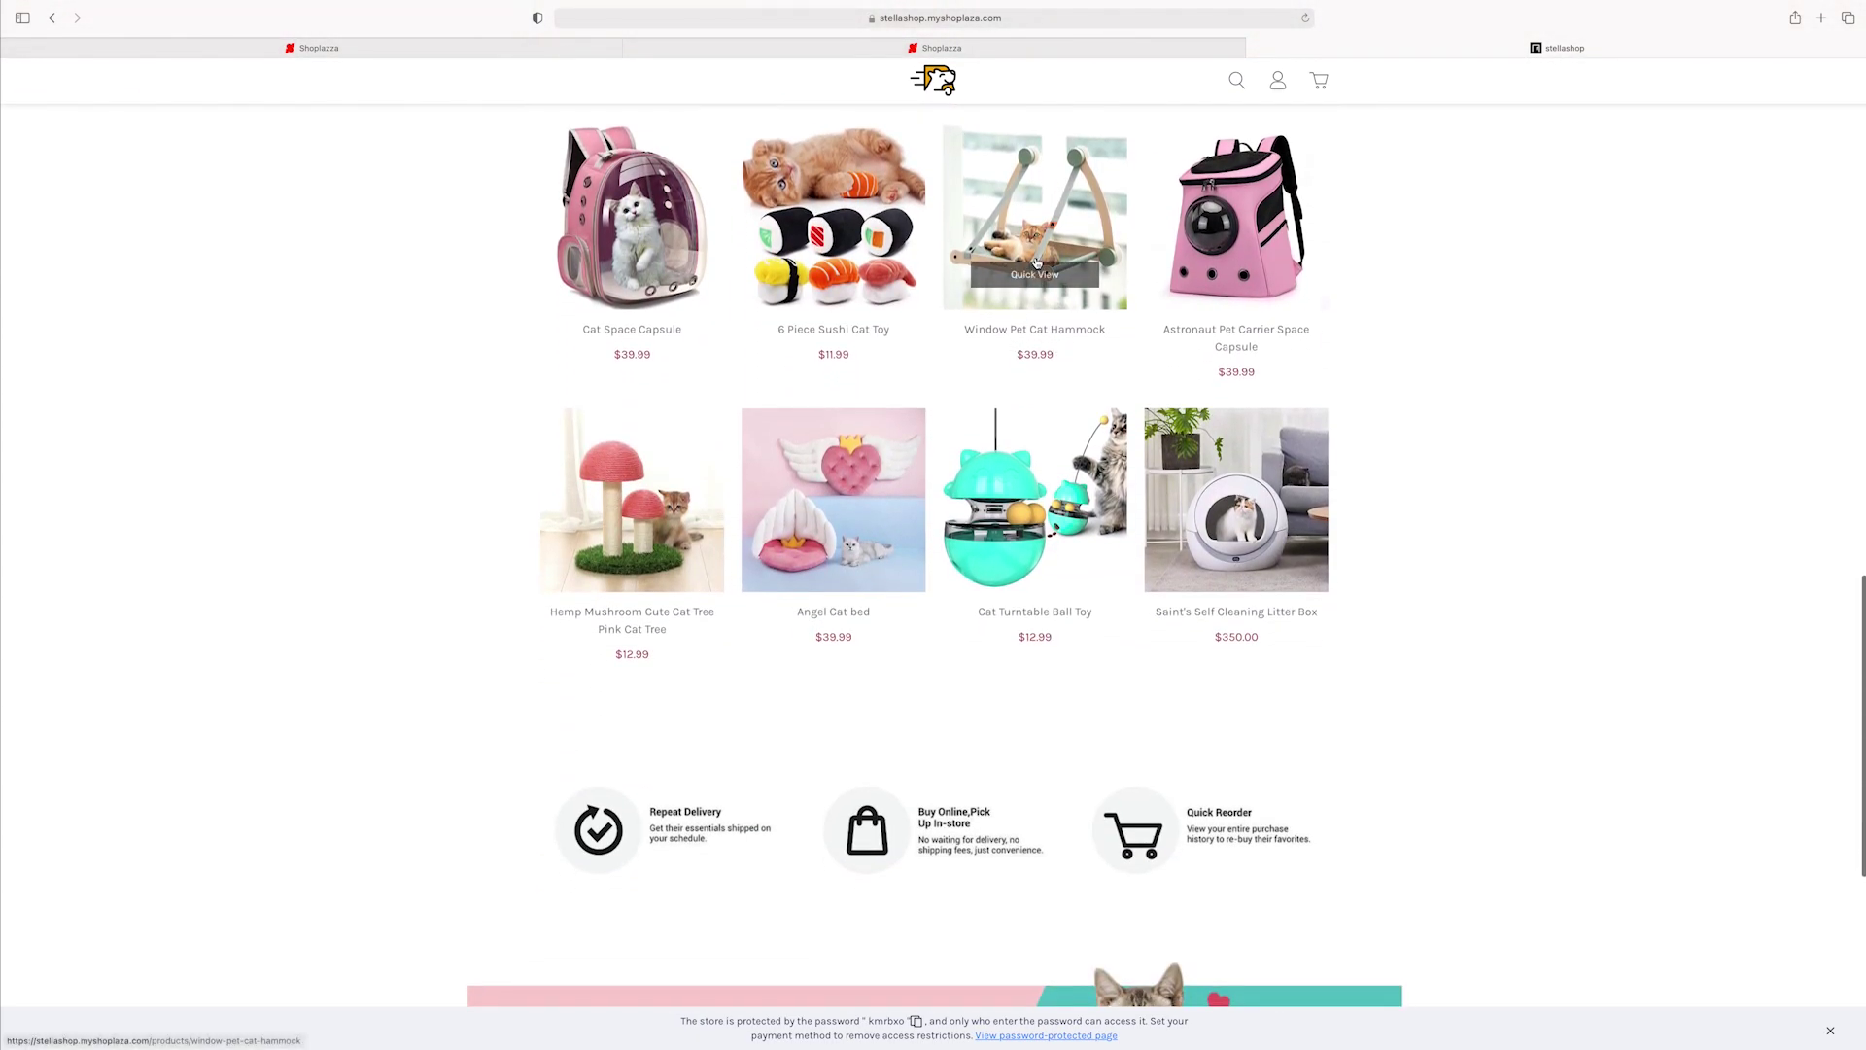
pyautogui.click(1035, 275)
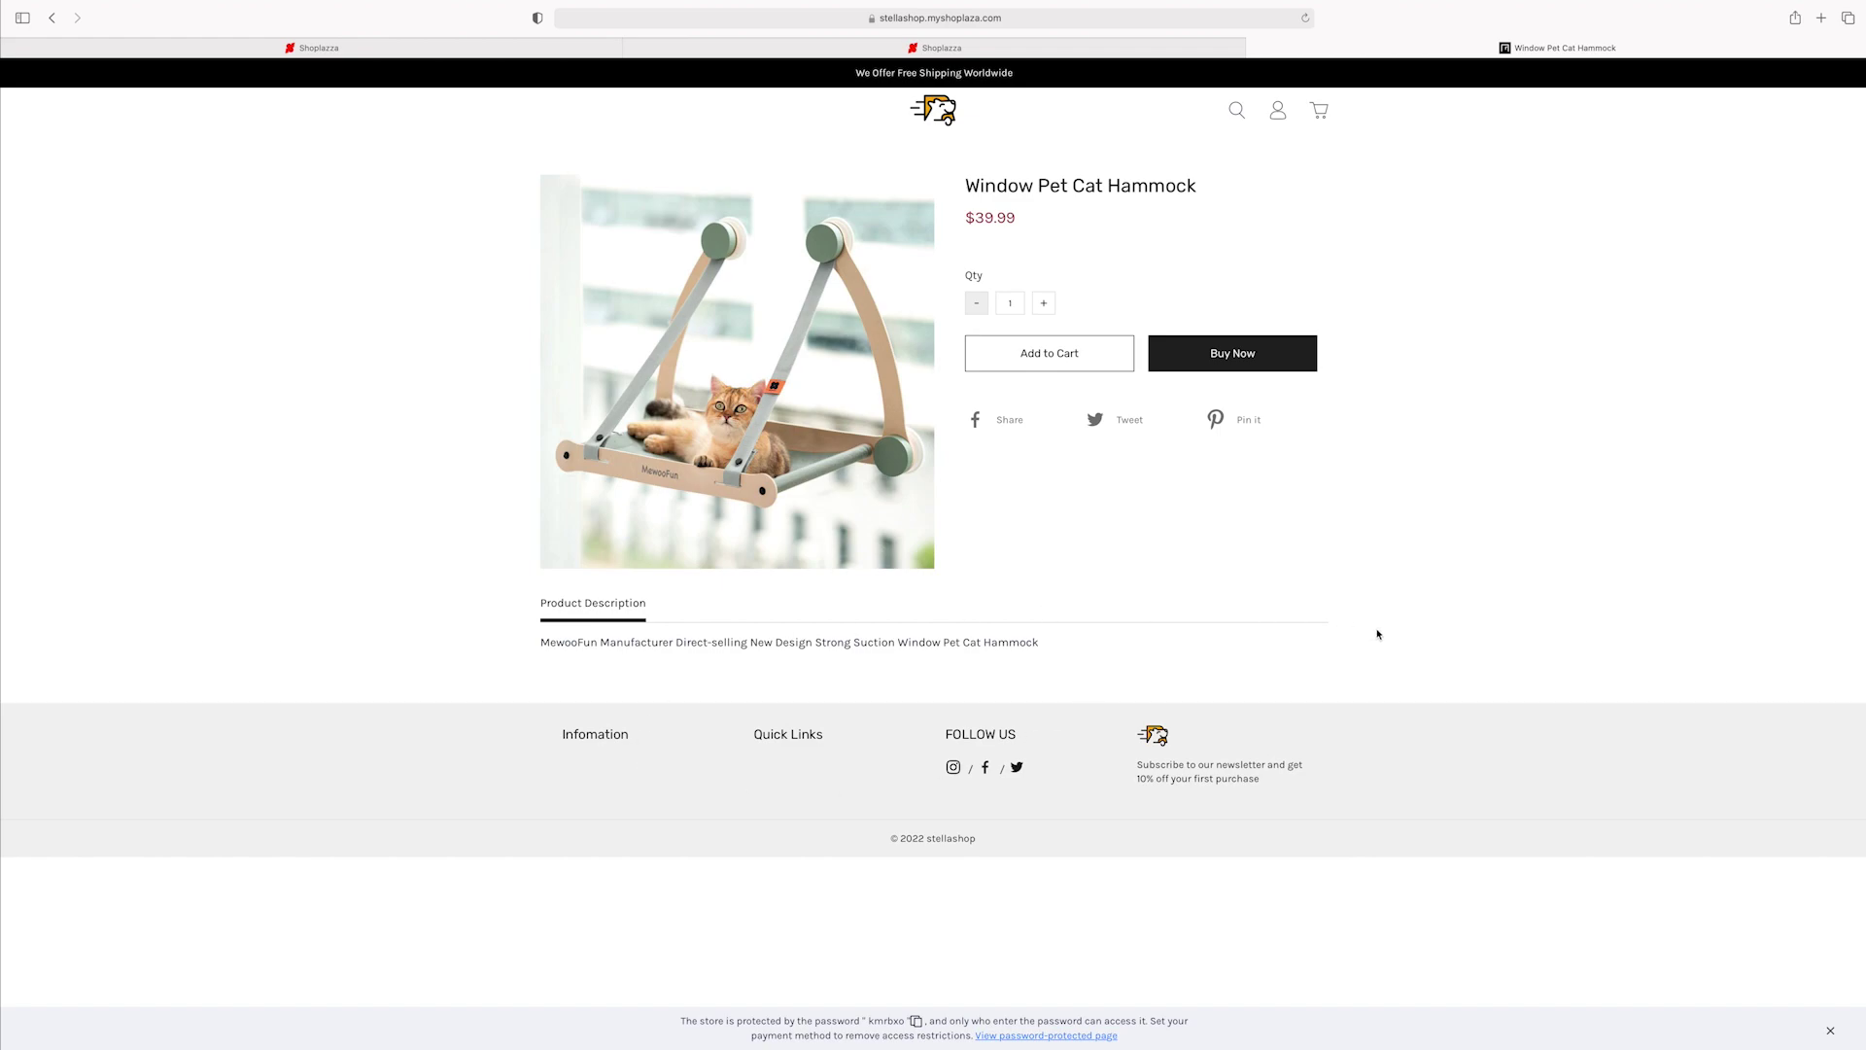
pyautogui.click(1042, 302)
pyautogui.click(1043, 302)
pyautogui.click(1043, 302)
pyautogui.click(1043, 302)
# - Return to the storefront home page, then close the storefront and go back to the admin
pyautogui.click(51, 18)
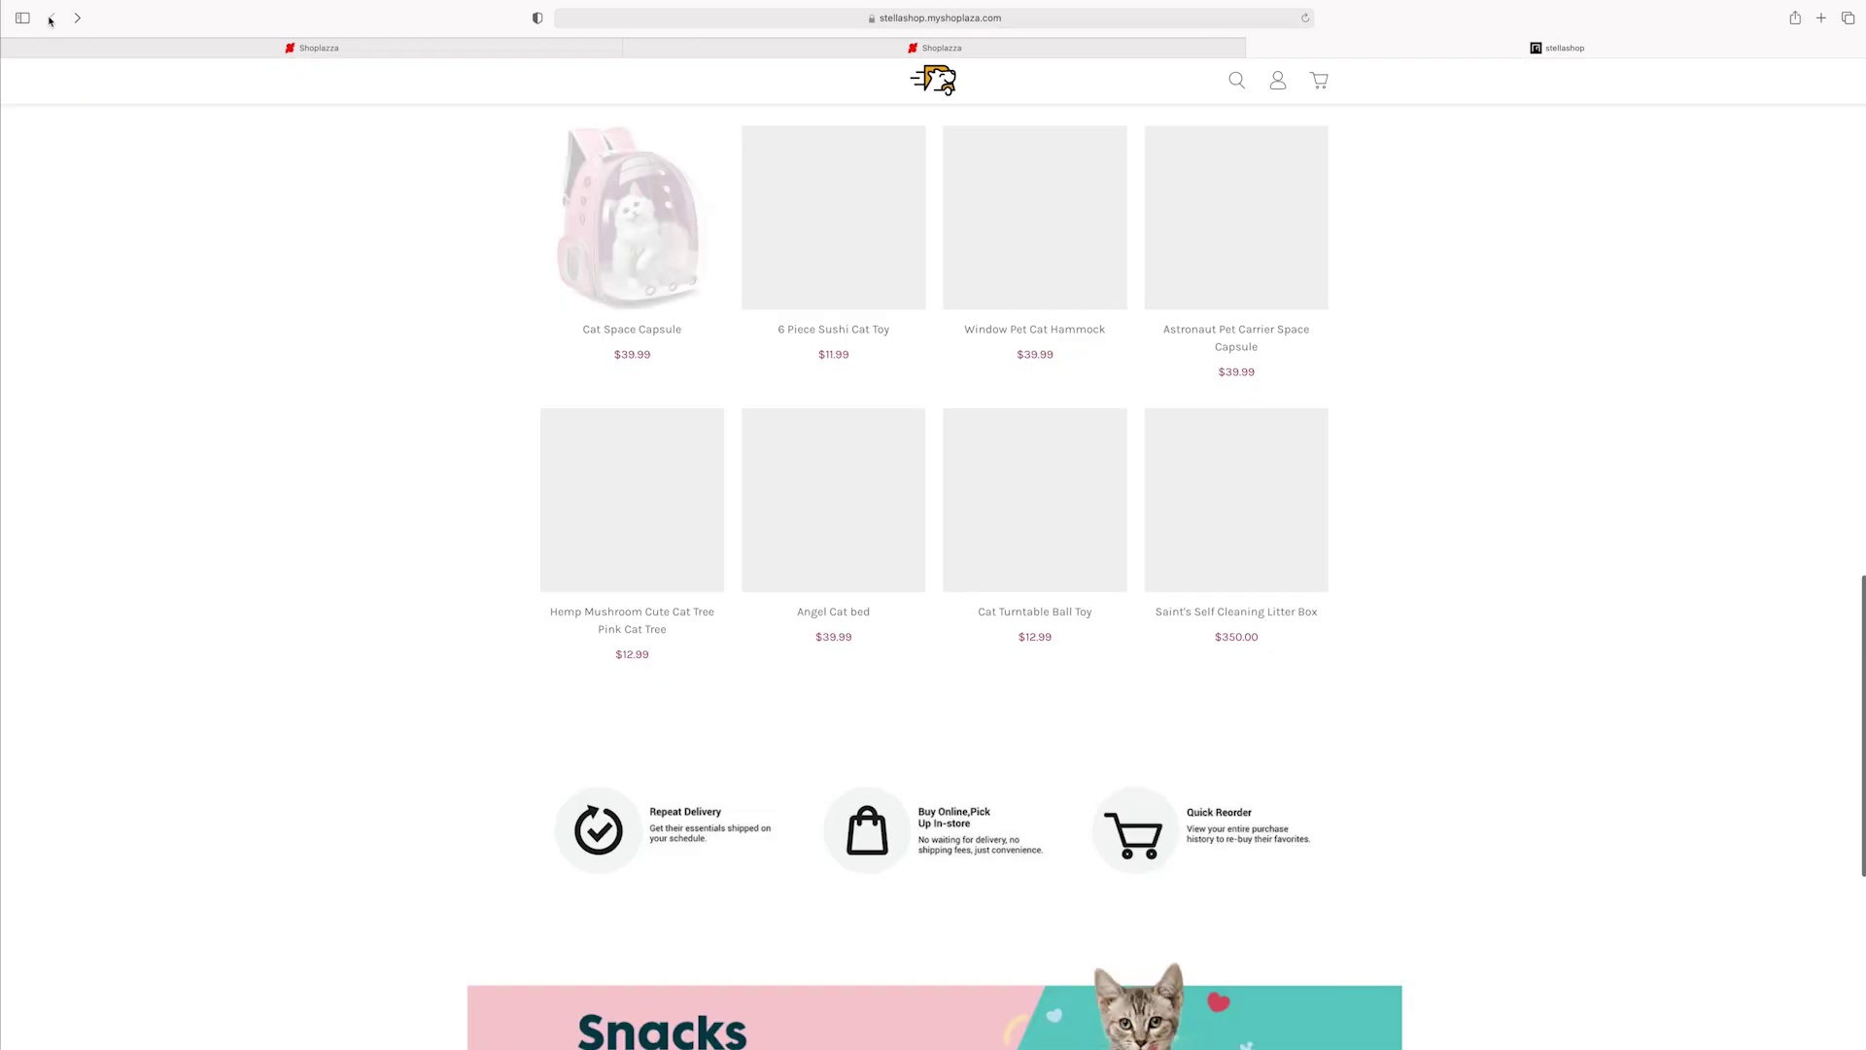
pyautogui.scroll(-6, 188, 368)
pyautogui.scroll(15, 188, 368)
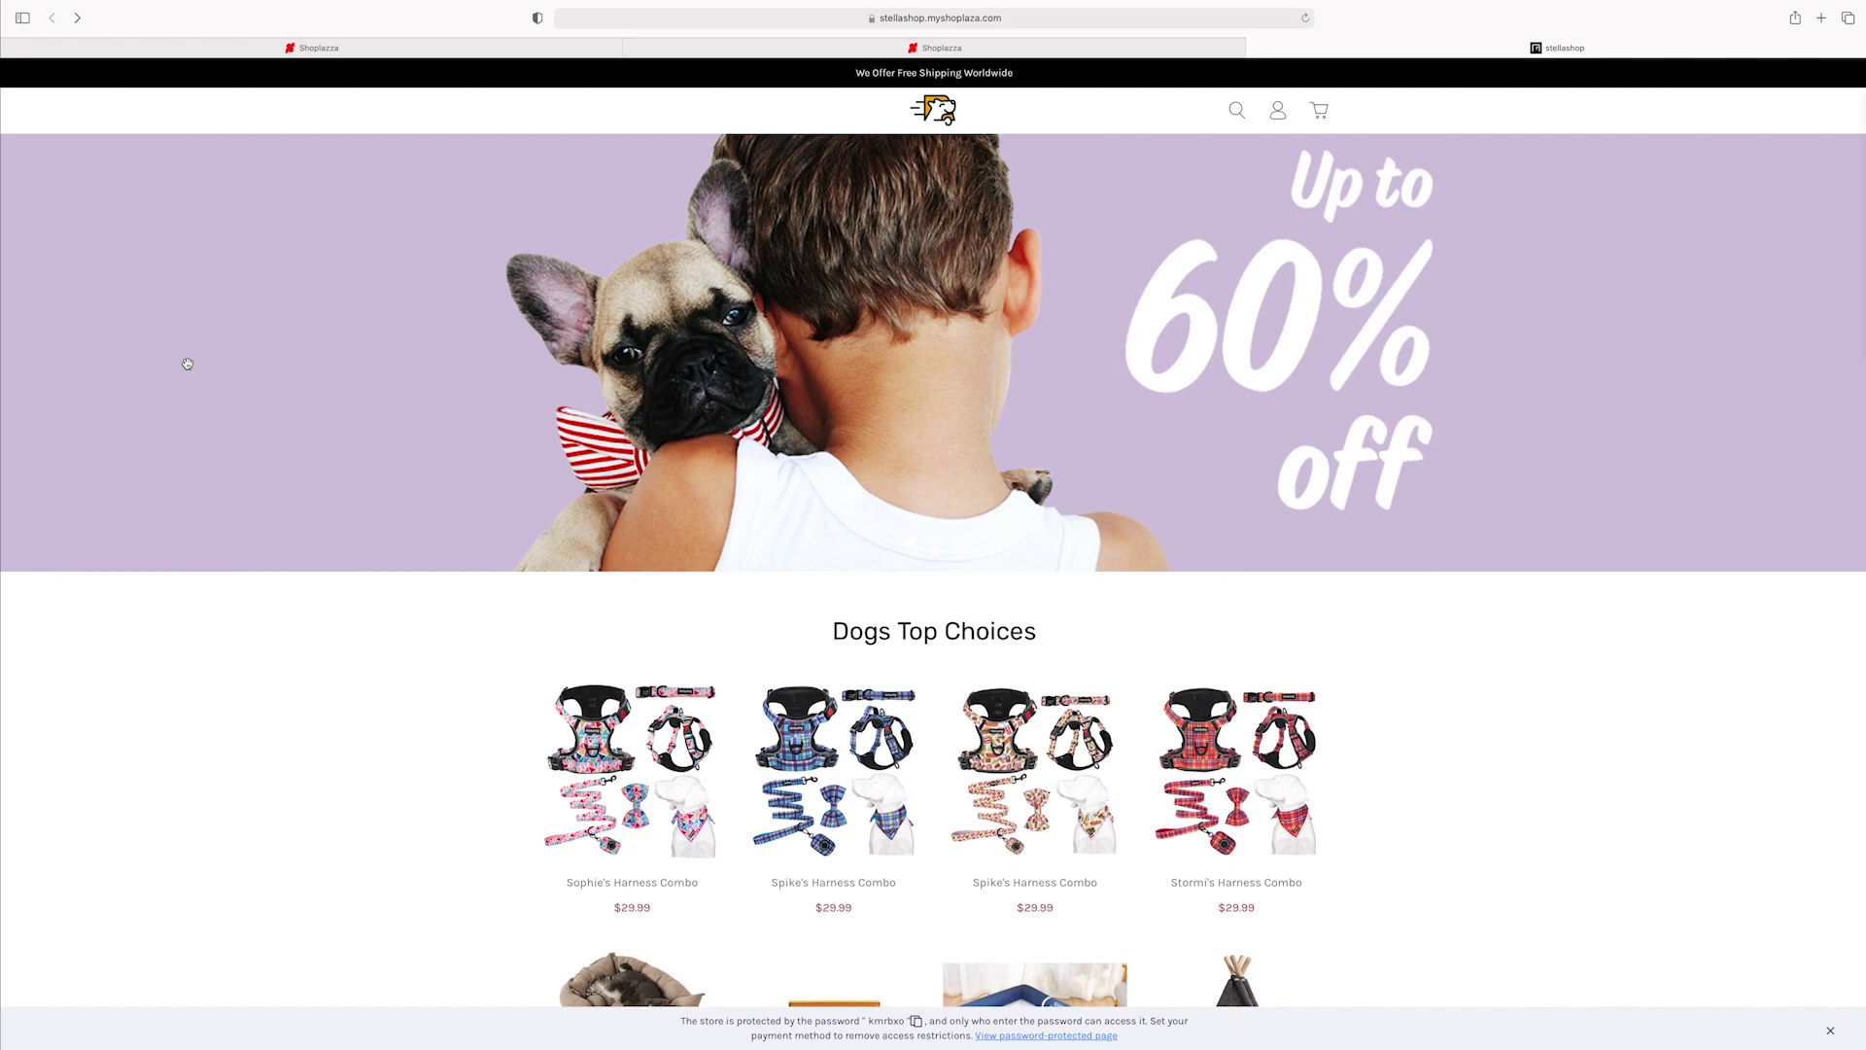
pyautogui.click(1255, 49)
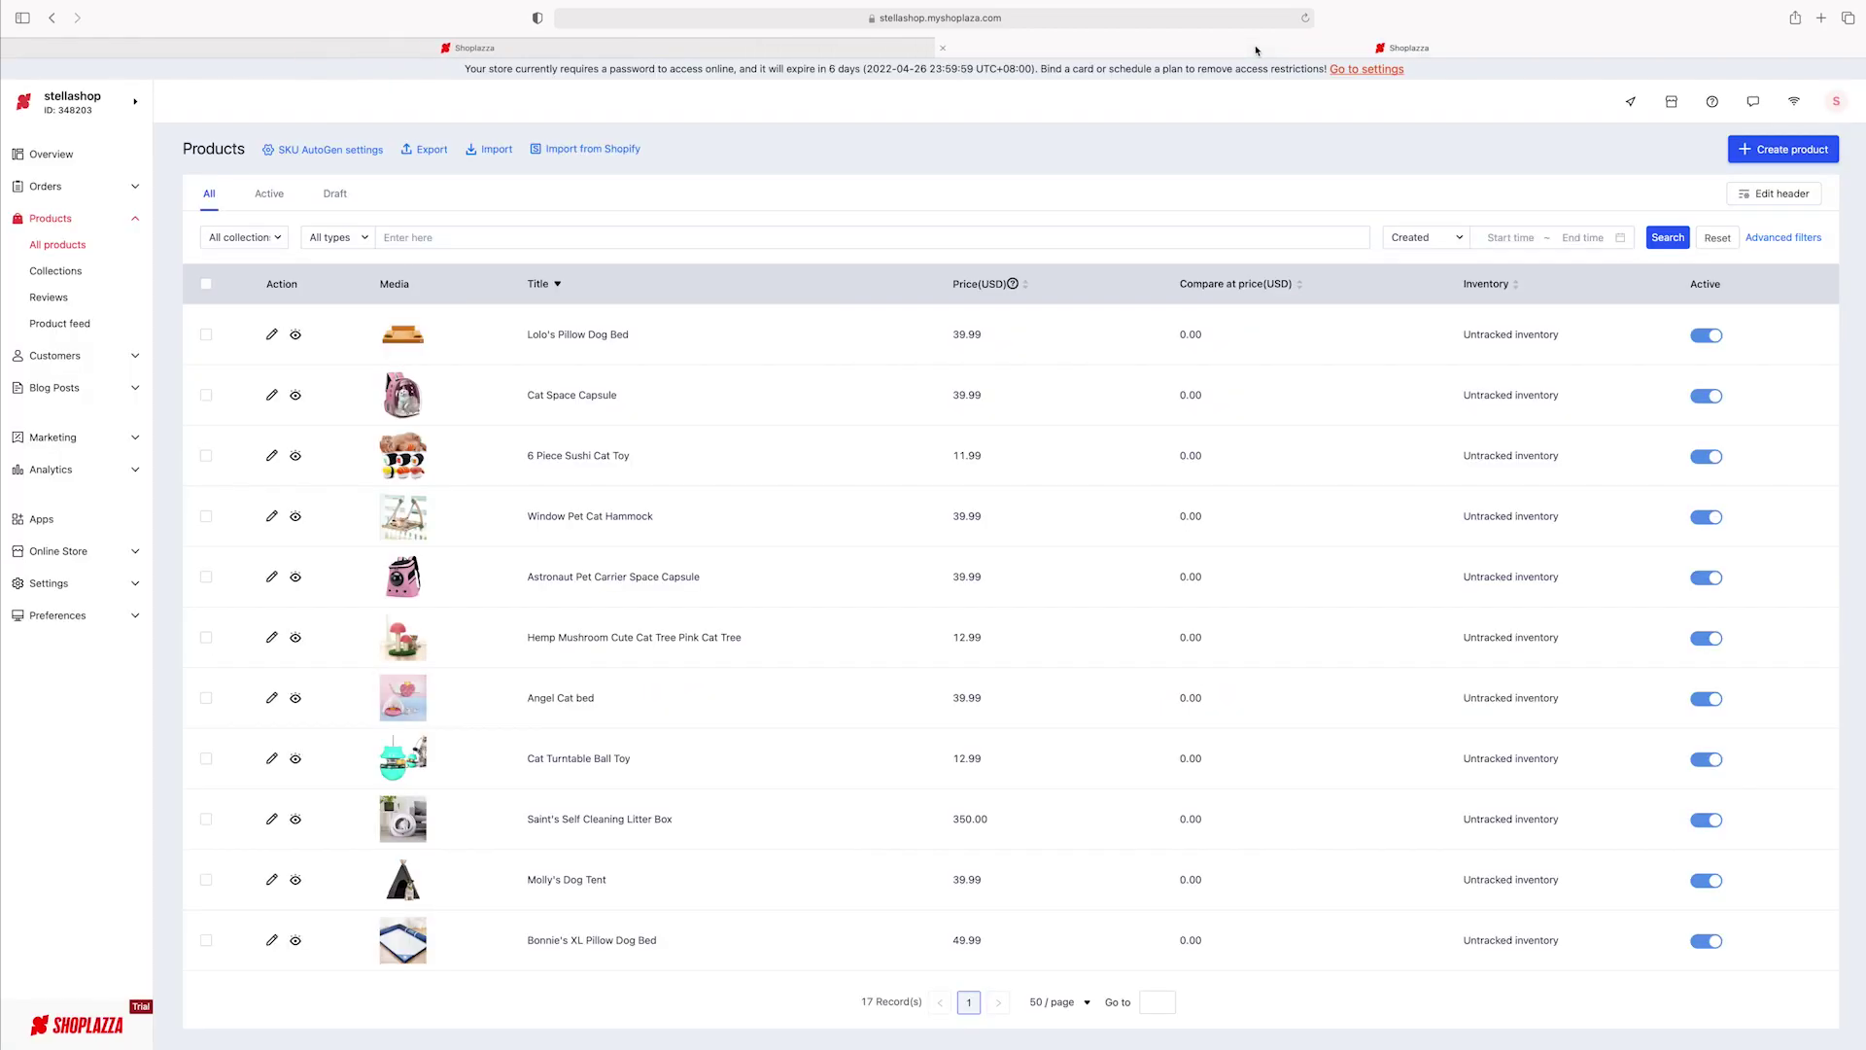
# - Browse the Themes overview, custom Pages and Navigation menus, ending on the Staff settings
pyautogui.click(566, 50)
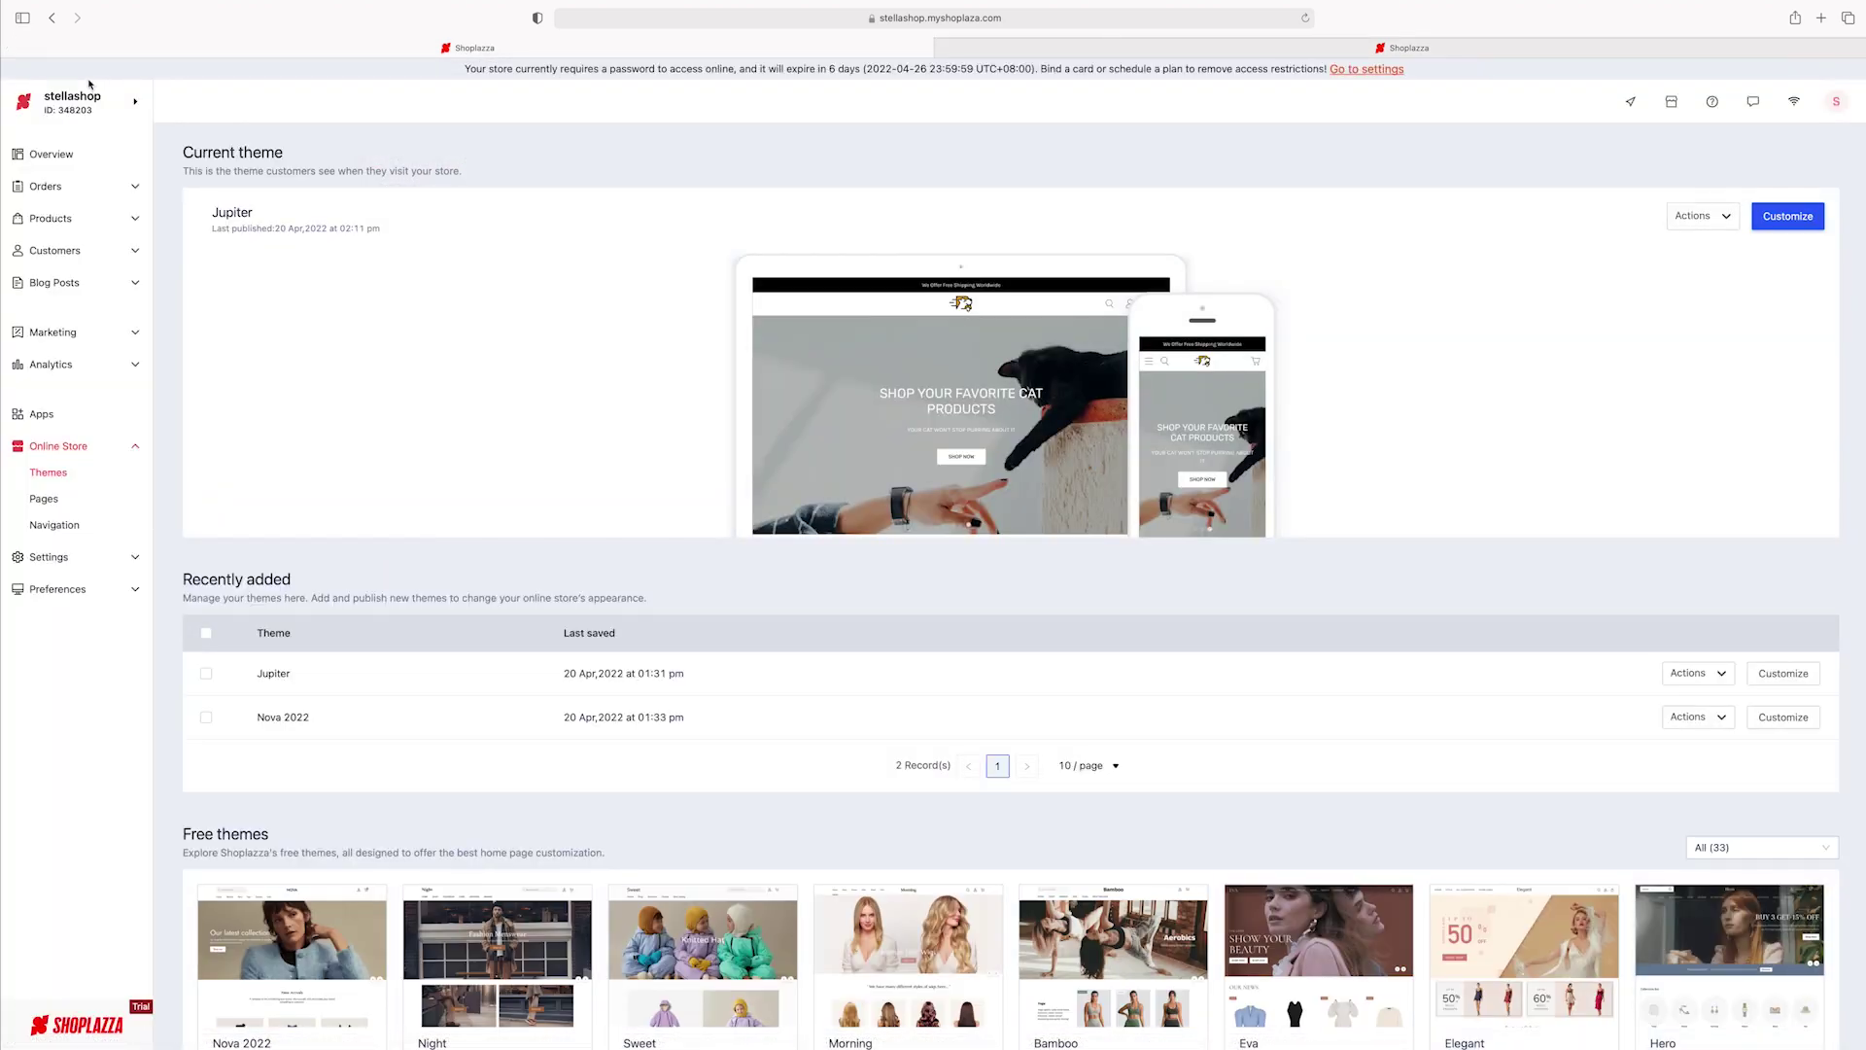
pyautogui.click(45, 500)
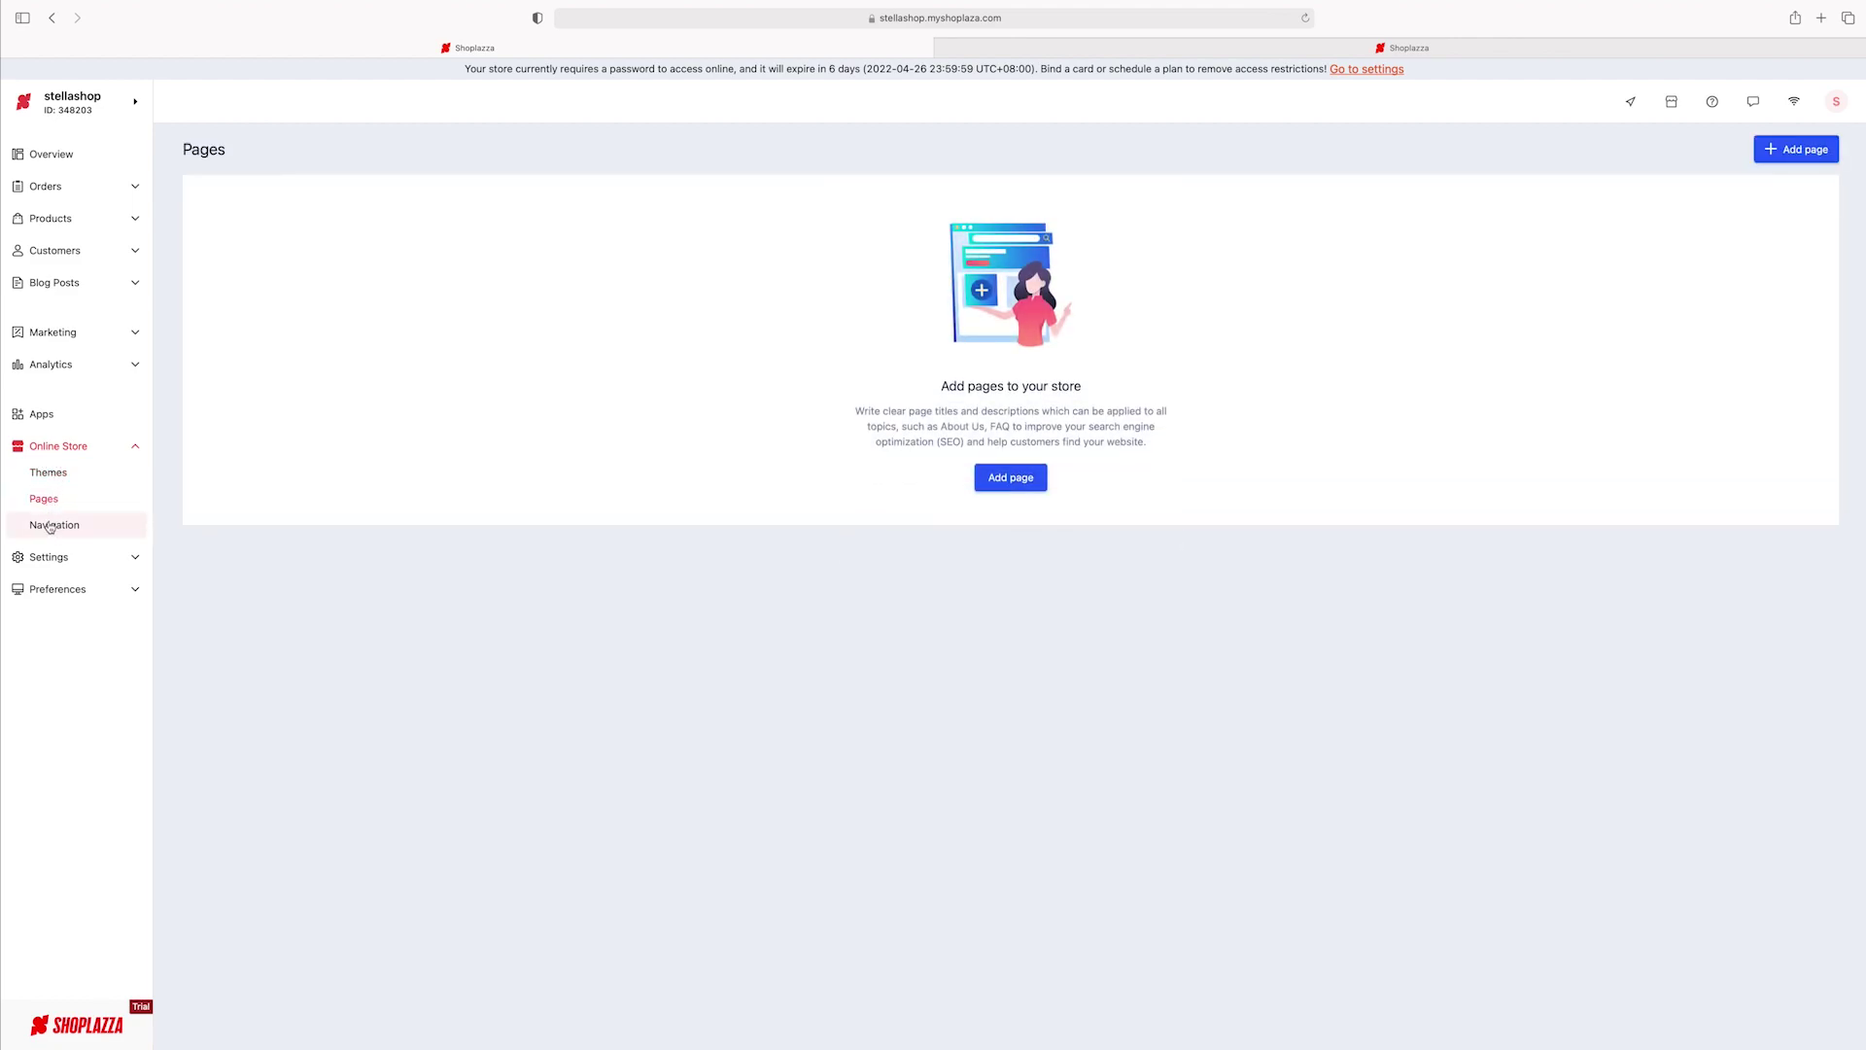
pyautogui.click(50, 526)
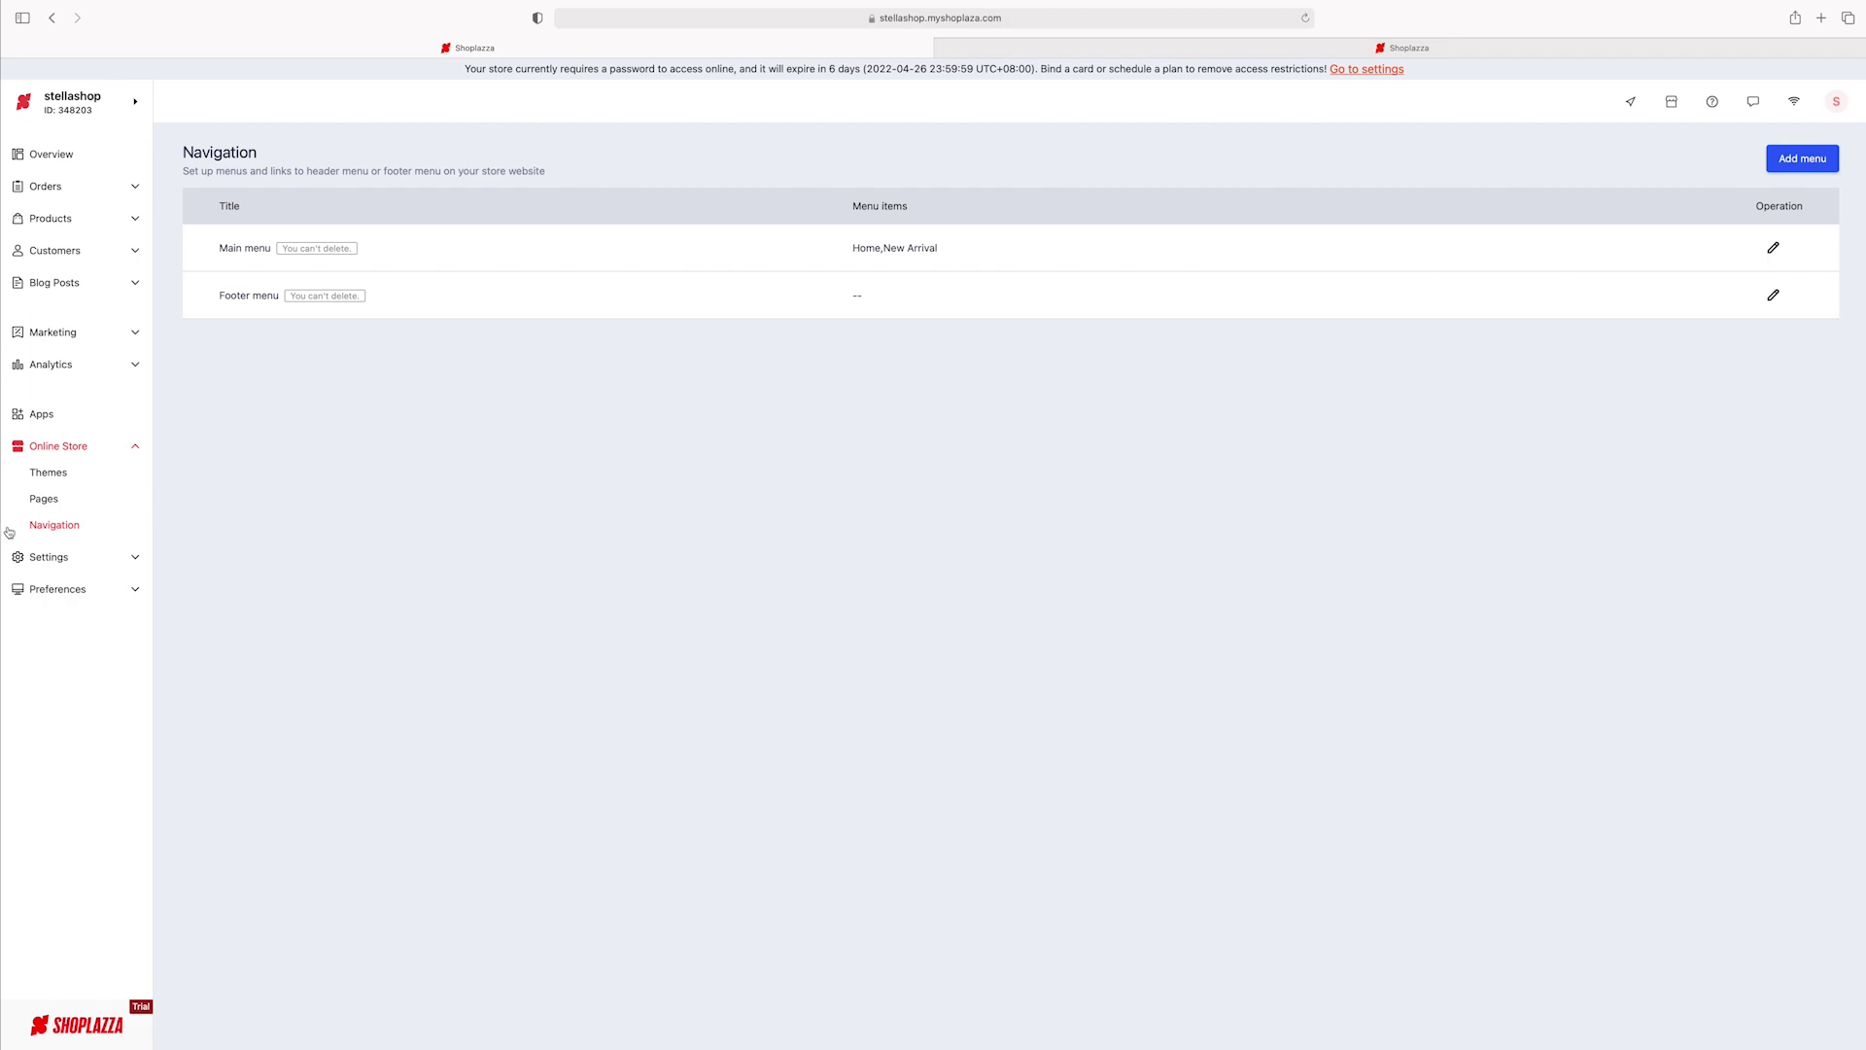
pyautogui.click(49, 556)
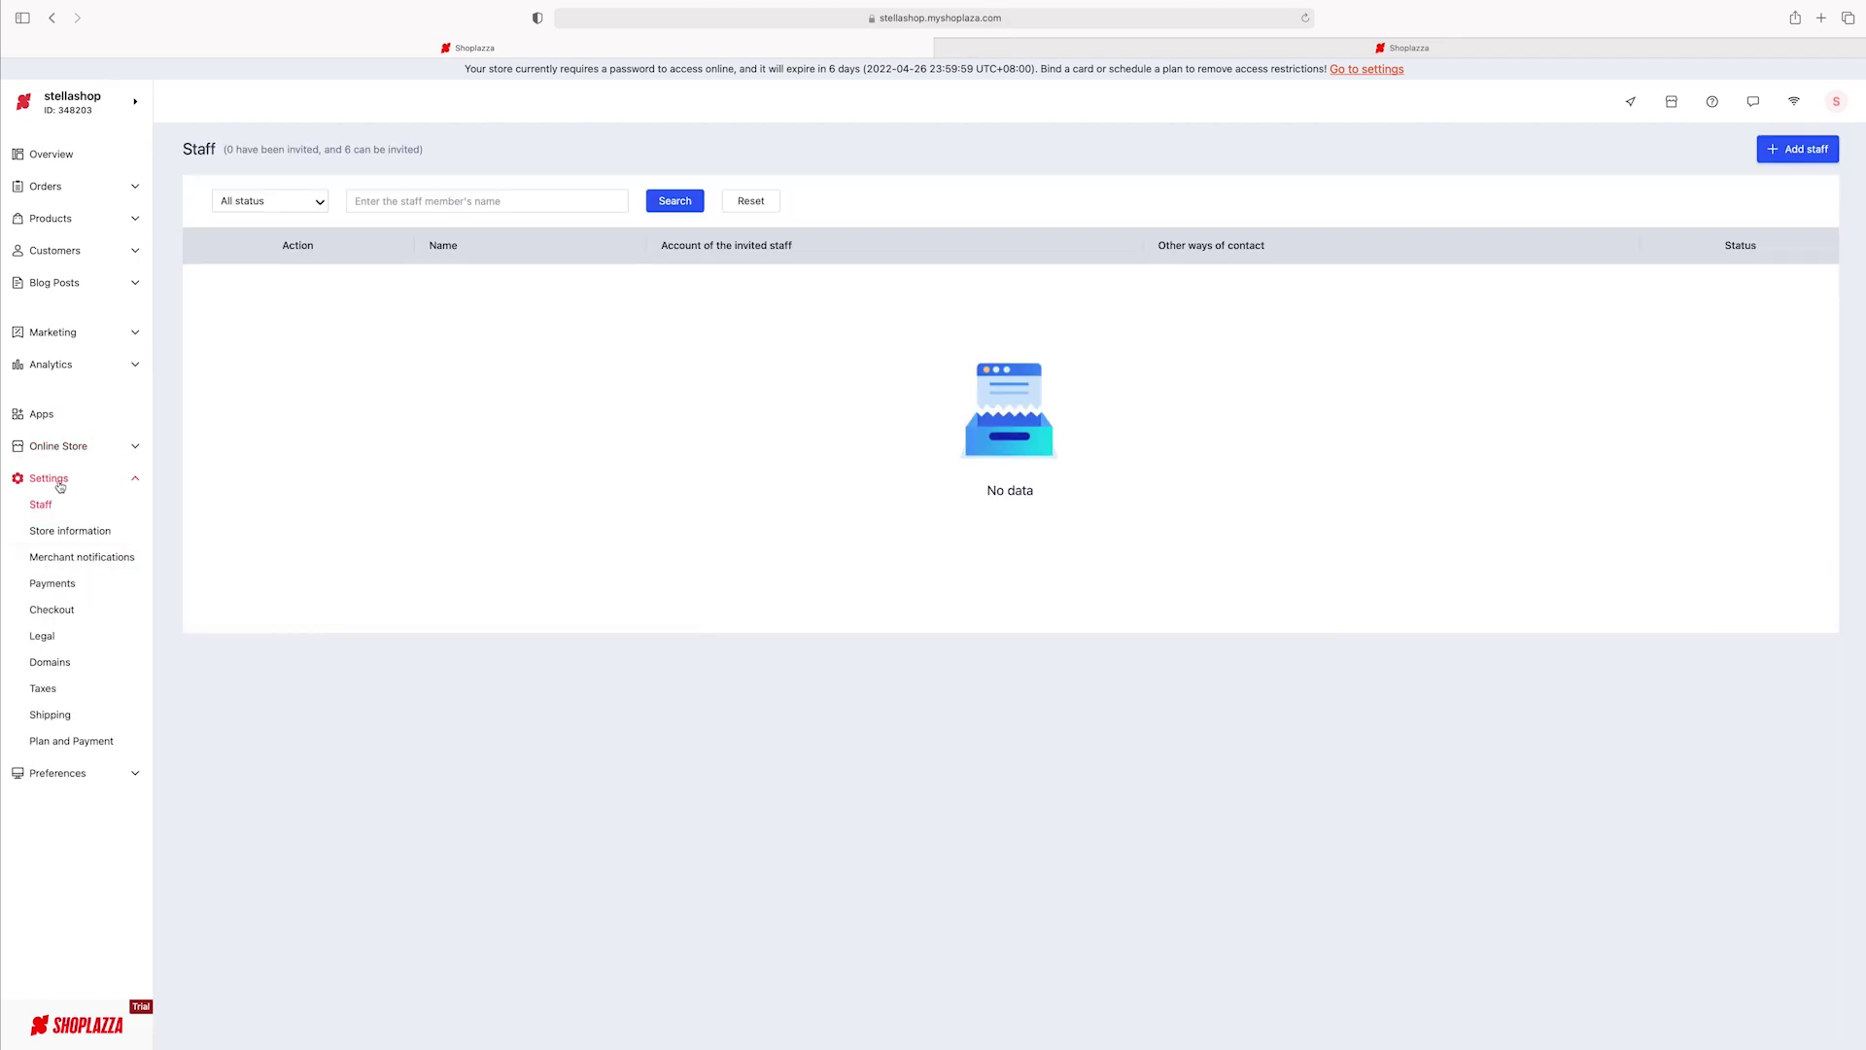
# - Review the Store information and Merchant notifications email settings
pyautogui.click(118, 536)
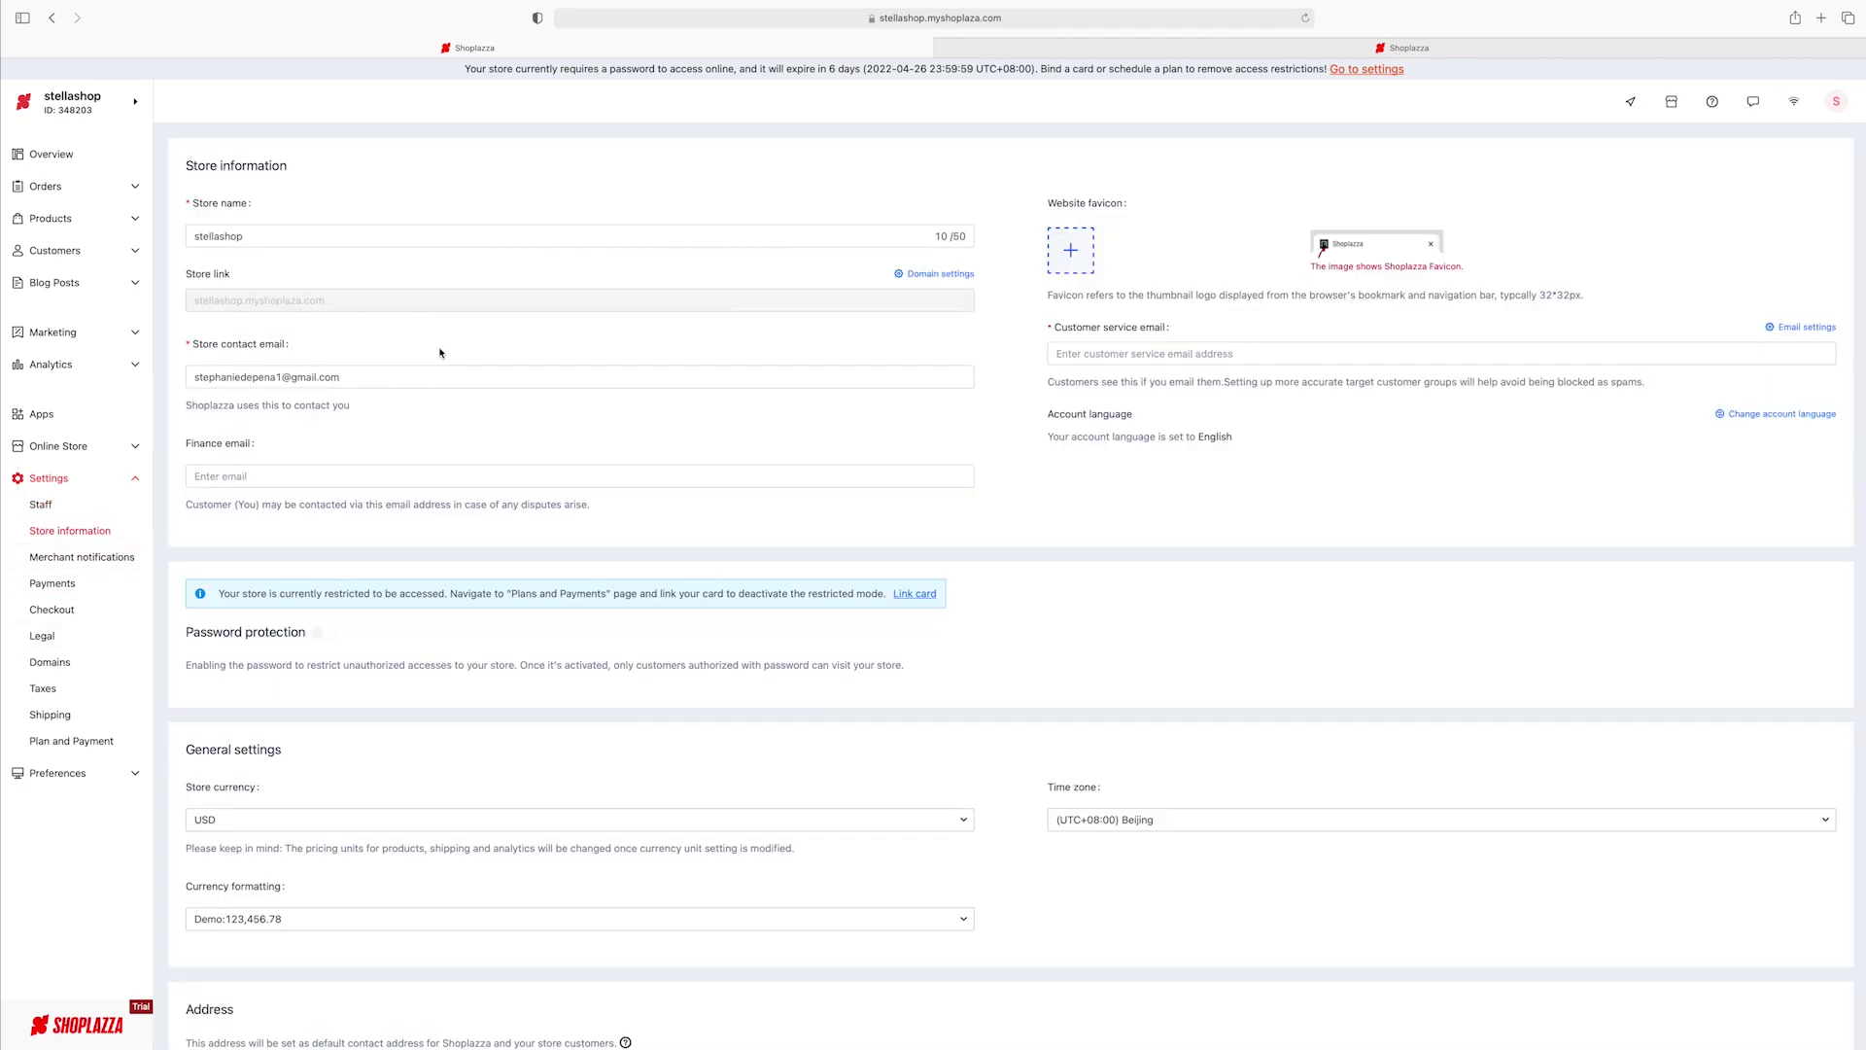
pyautogui.click(48, 559)
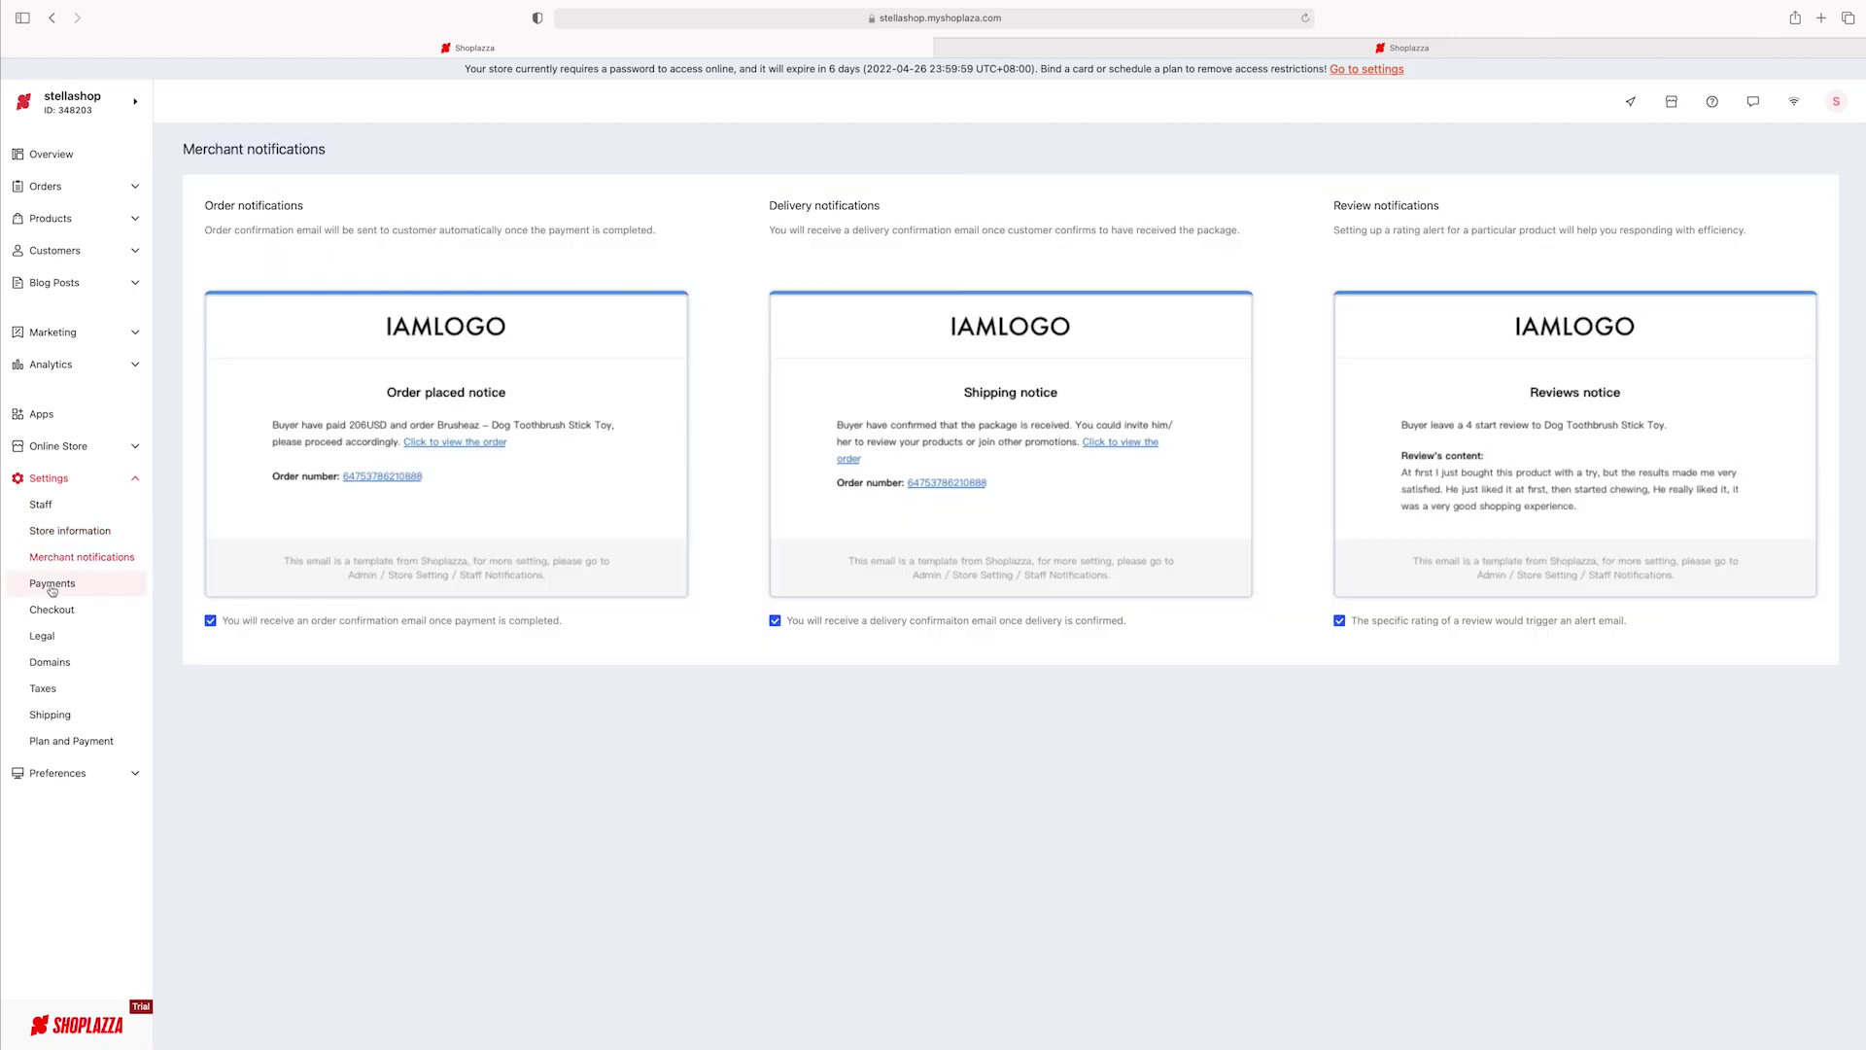
pyautogui.moveTo(303, 304)
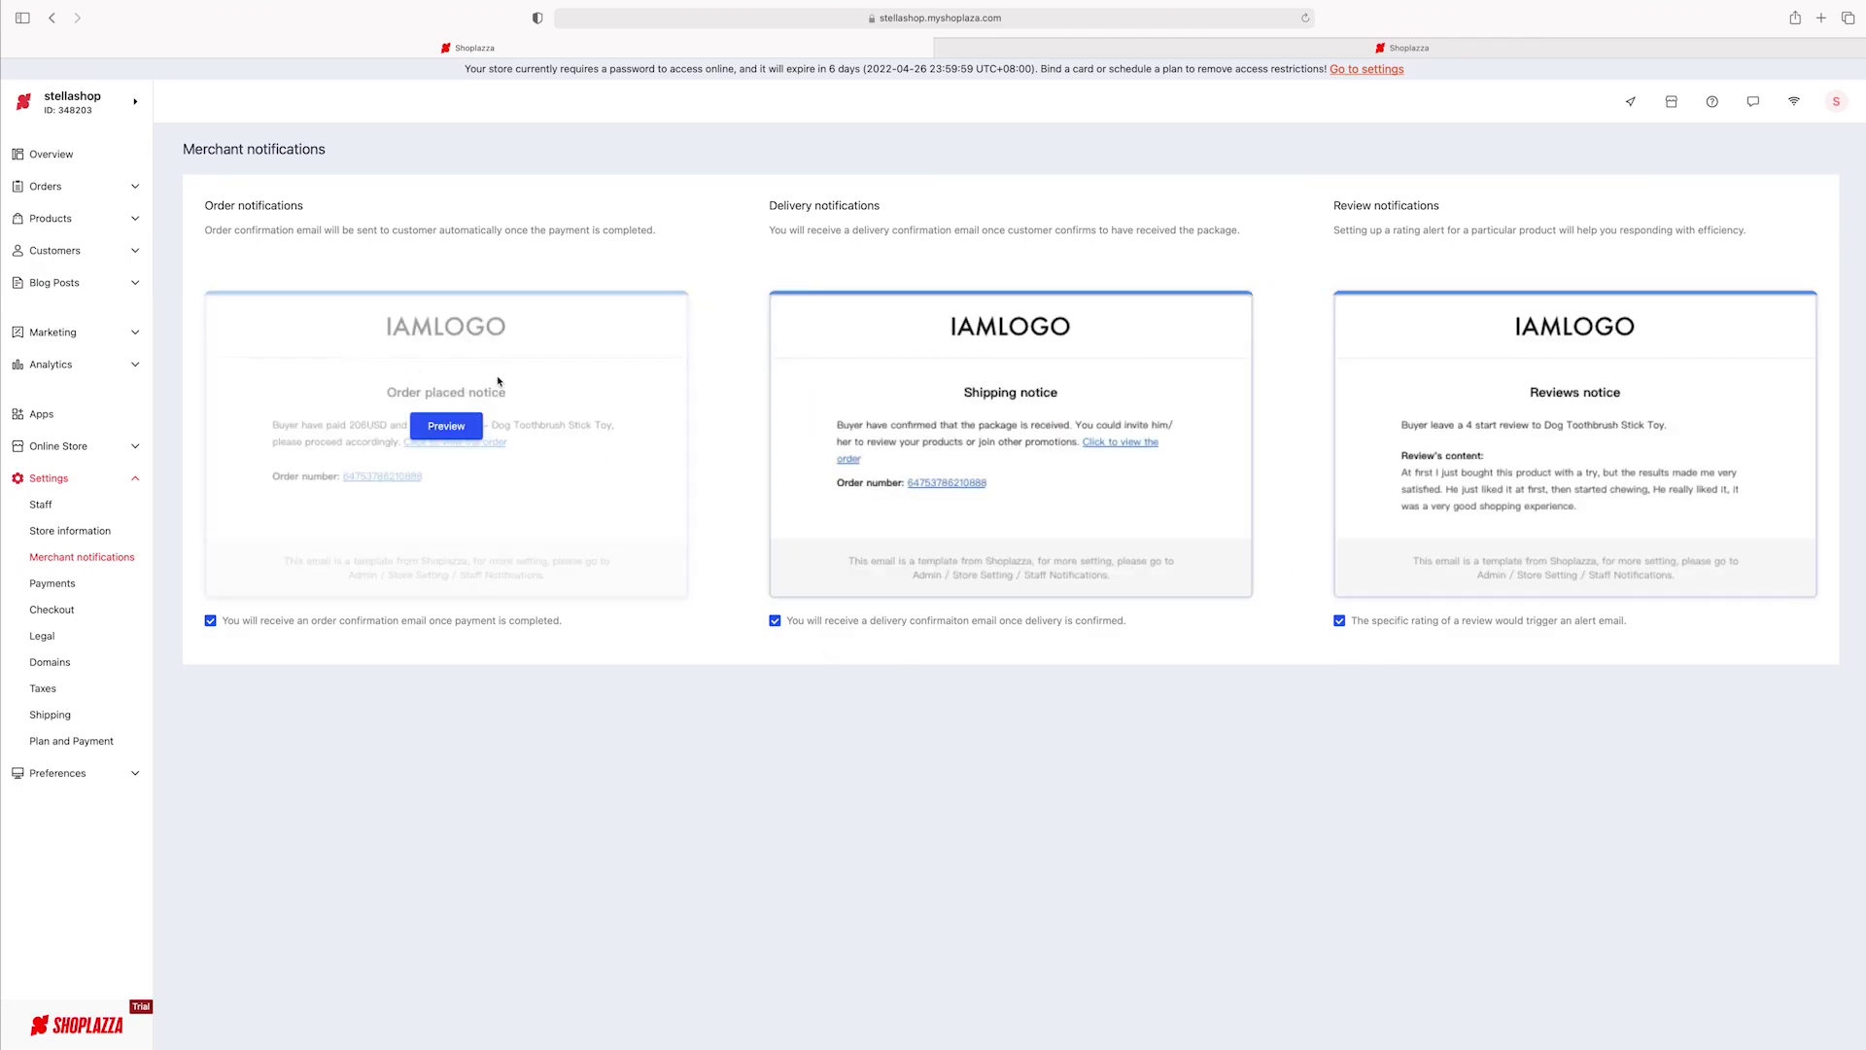
pyautogui.moveTo(398, 409)
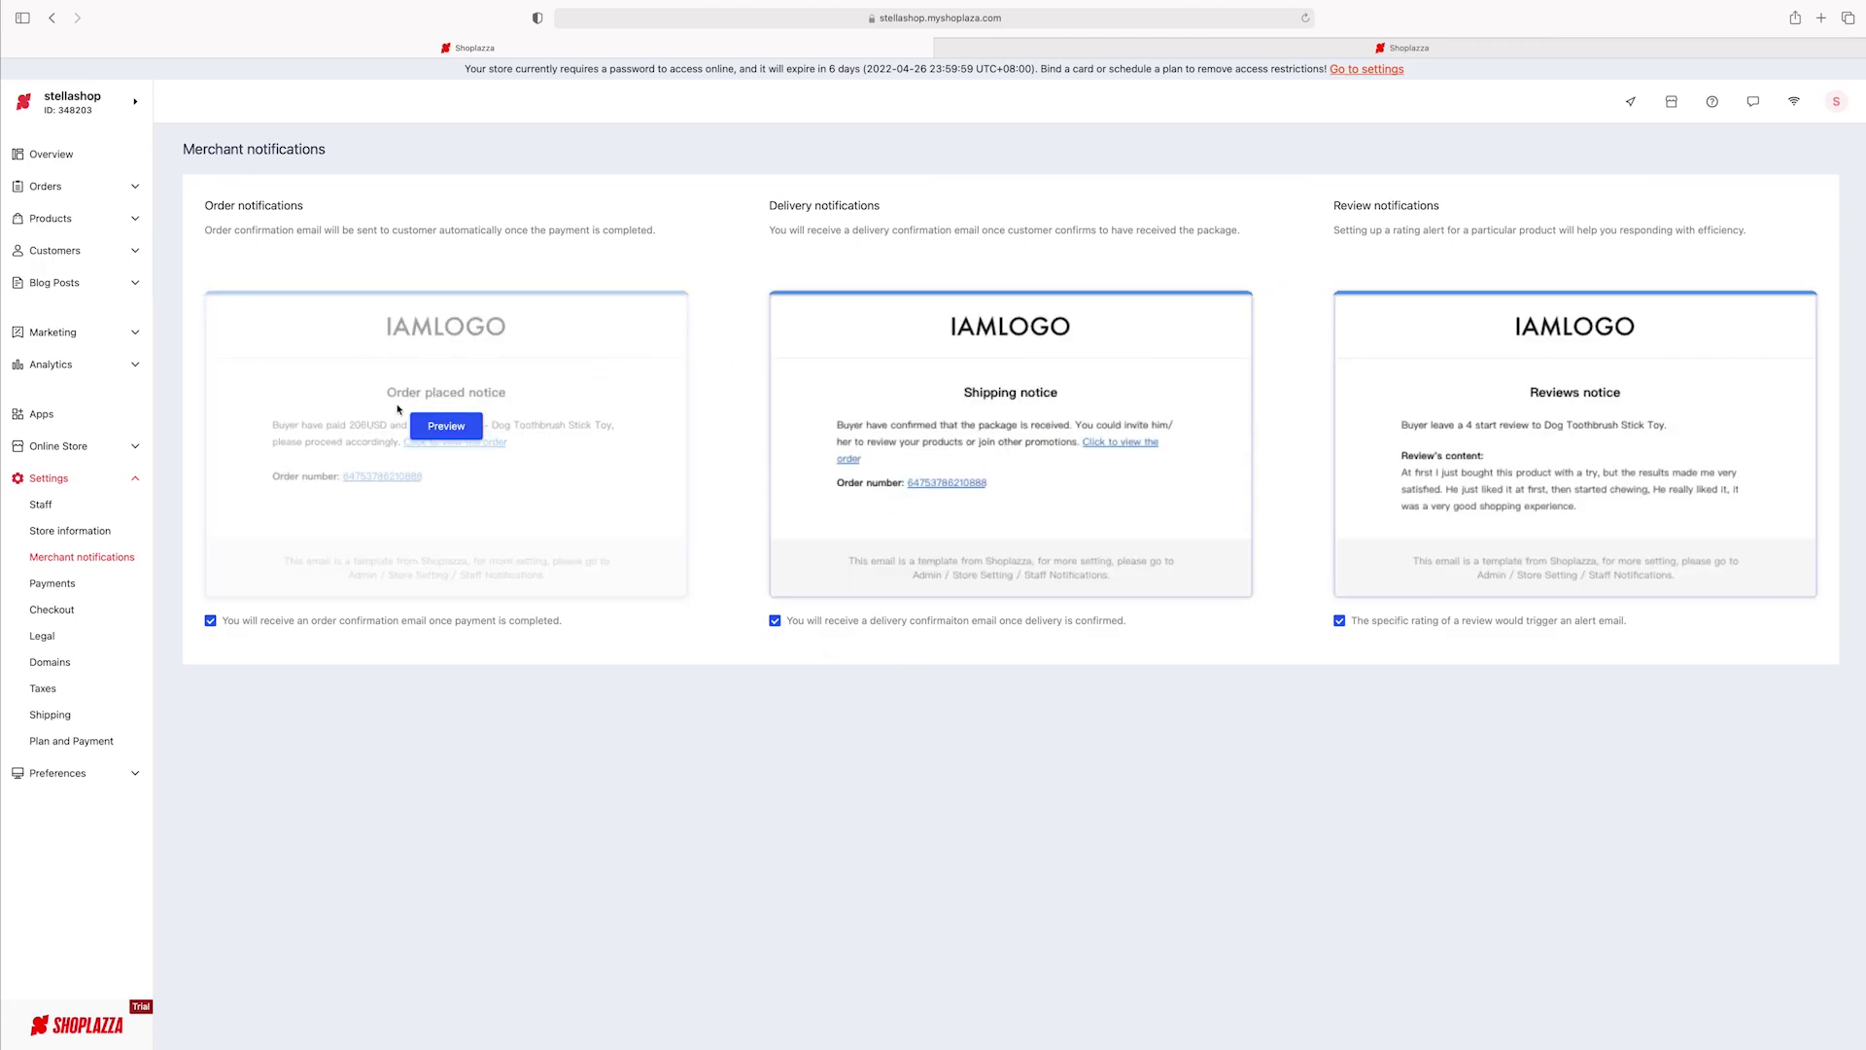
# - Scroll through the Payments settings listing PayPal, Klarna, credit card and cash on delivery
pyautogui.click(84, 595)
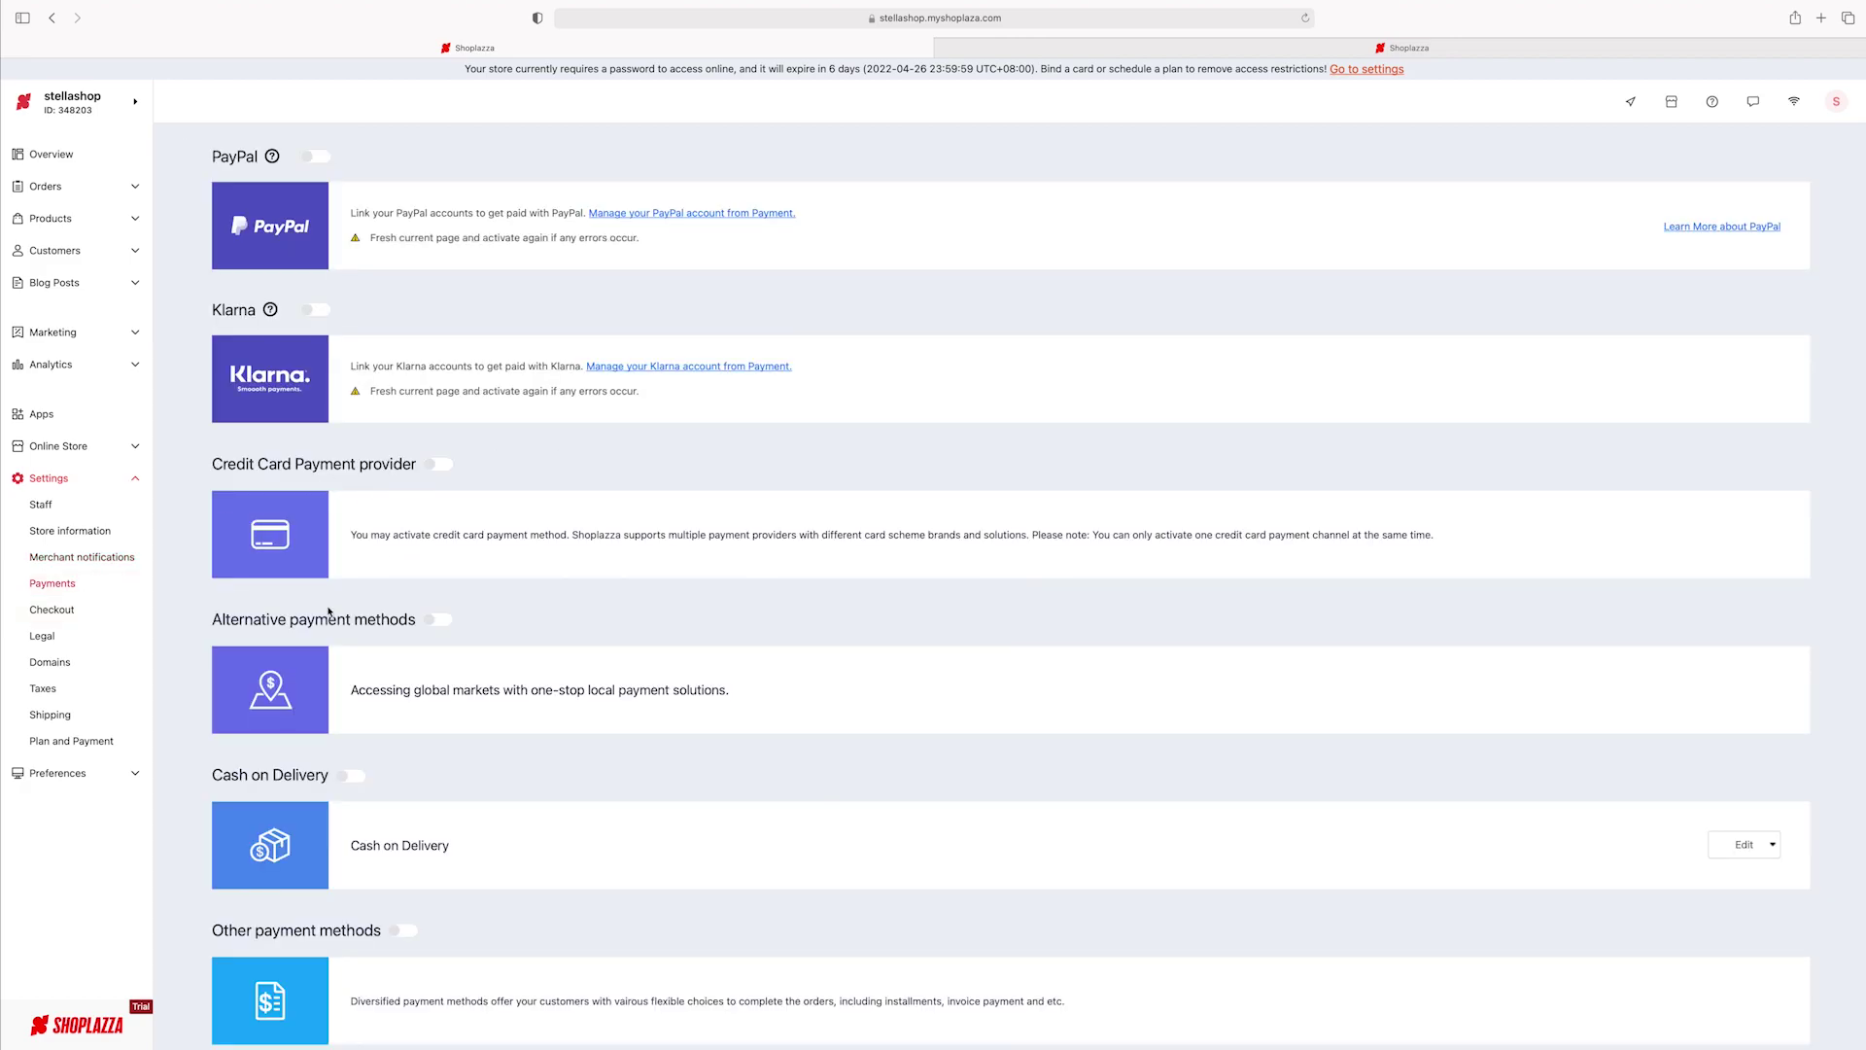
pyautogui.scroll(-3, 330, 610)
pyautogui.scroll(3, 329, 609)
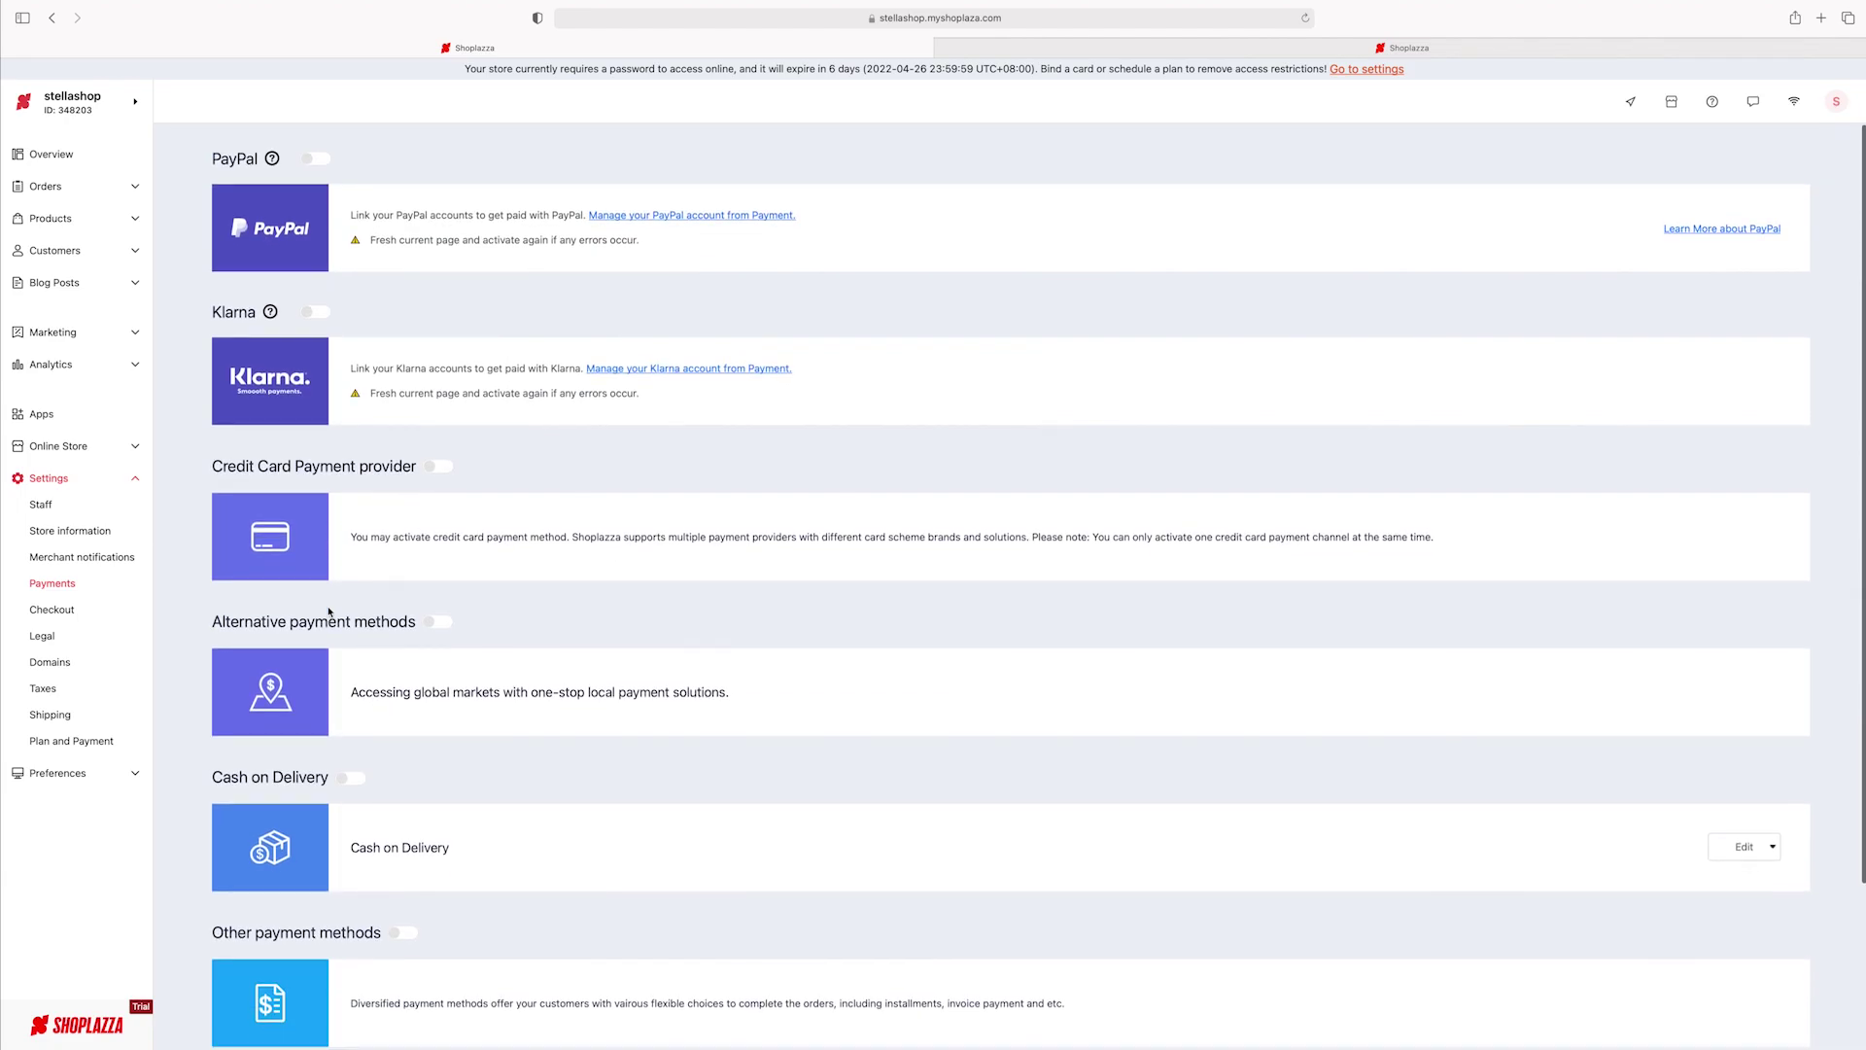
pyautogui.scroll(-3, 330, 612)
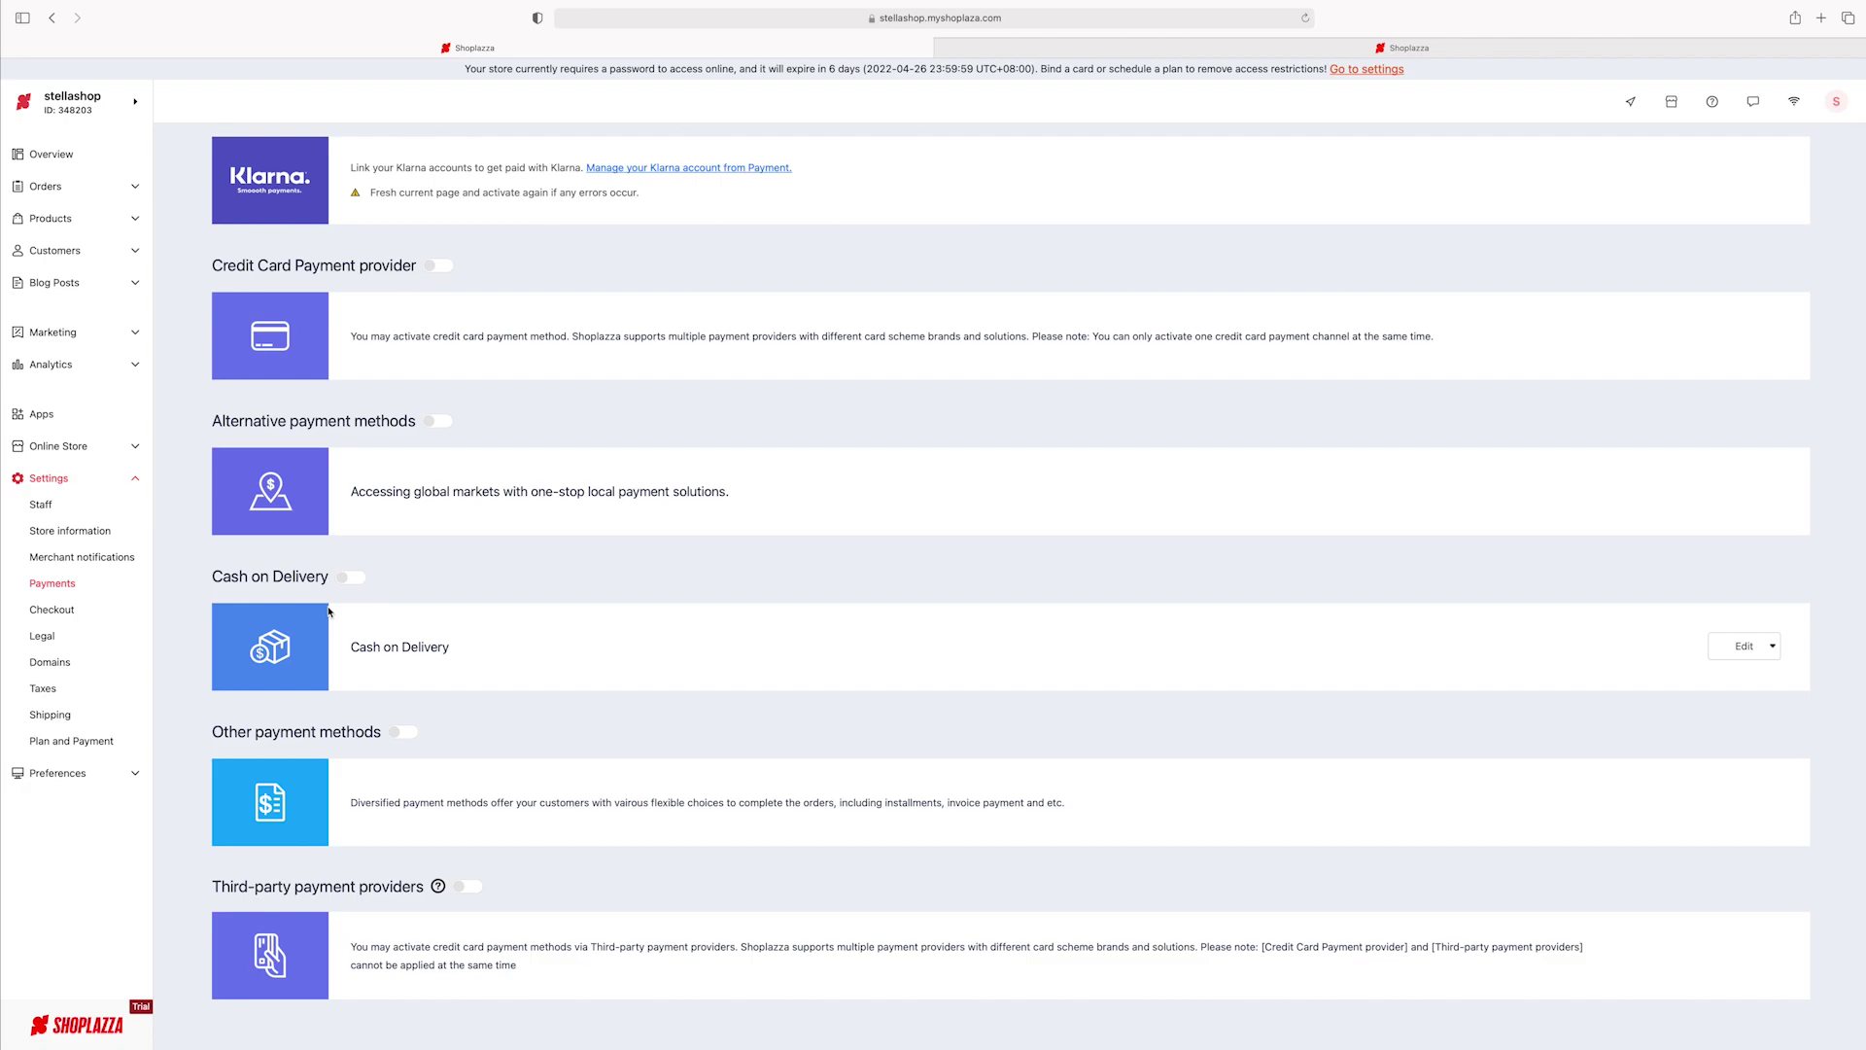
pyautogui.scroll(3, 330, 611)
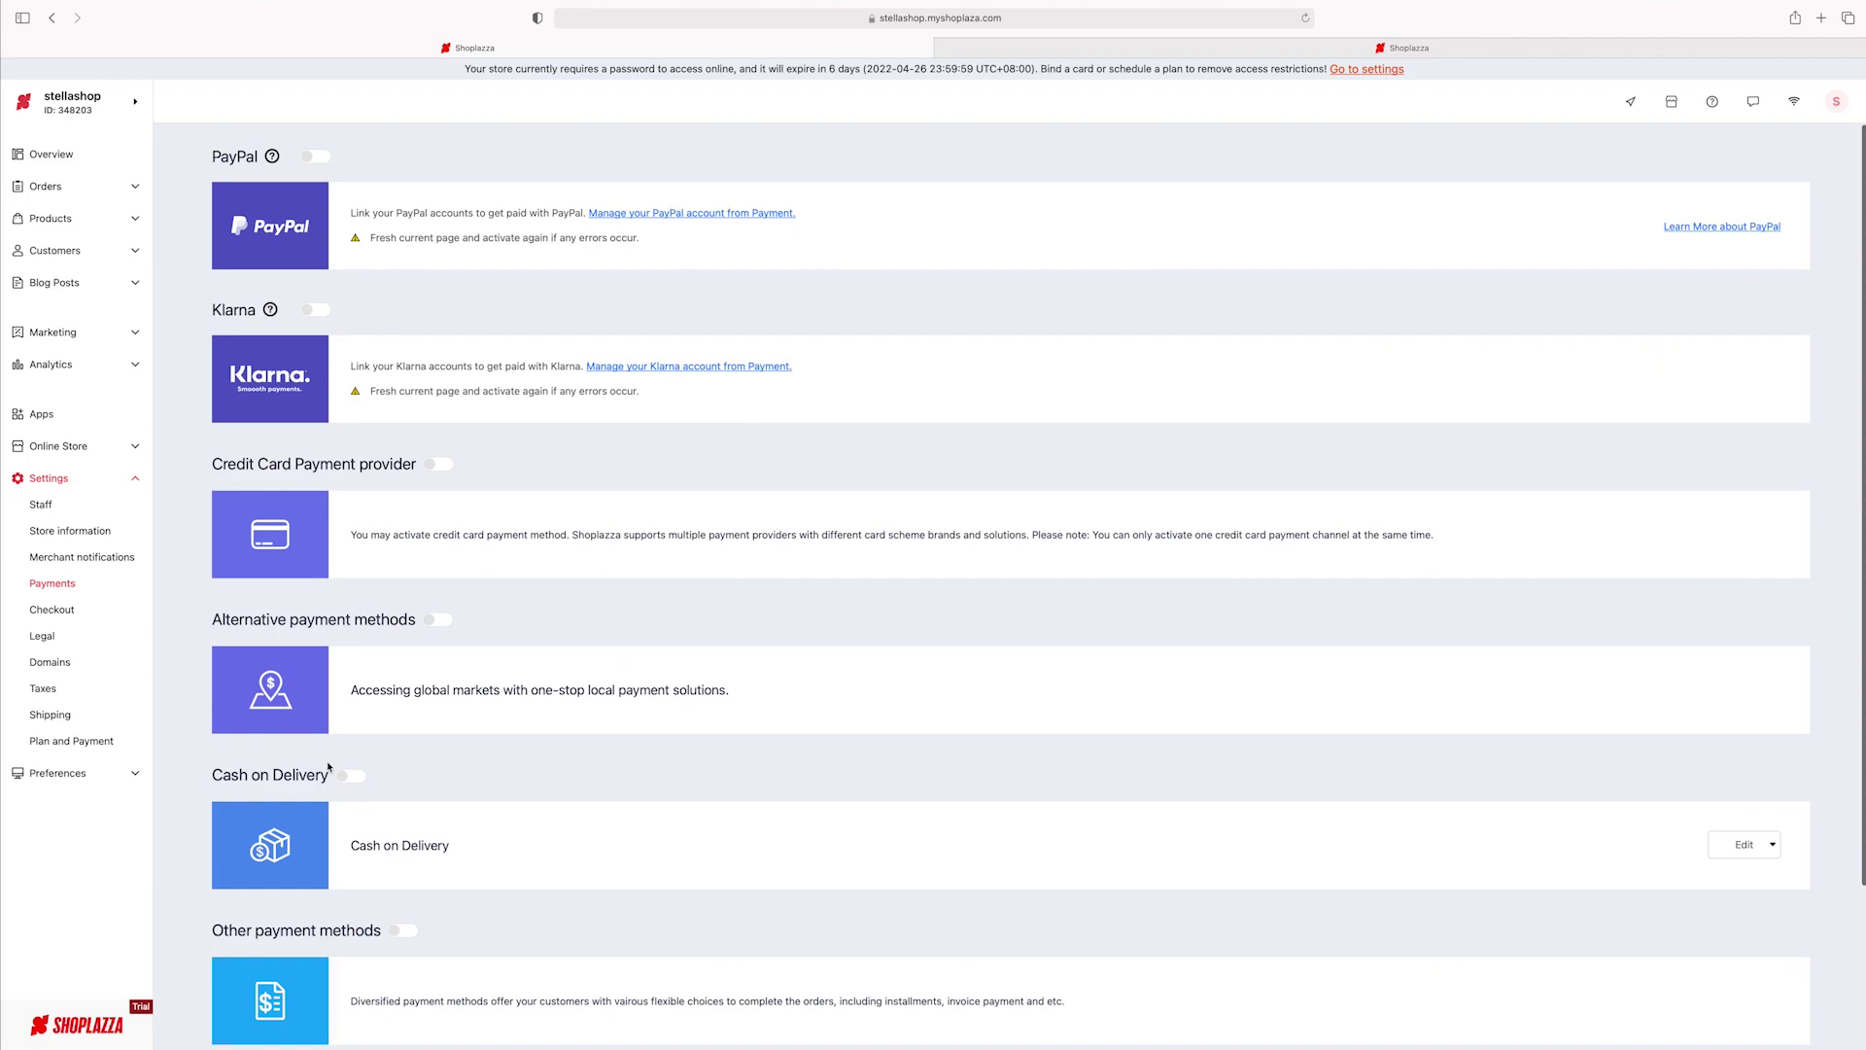
pyautogui.scroll(-3, 332, 771)
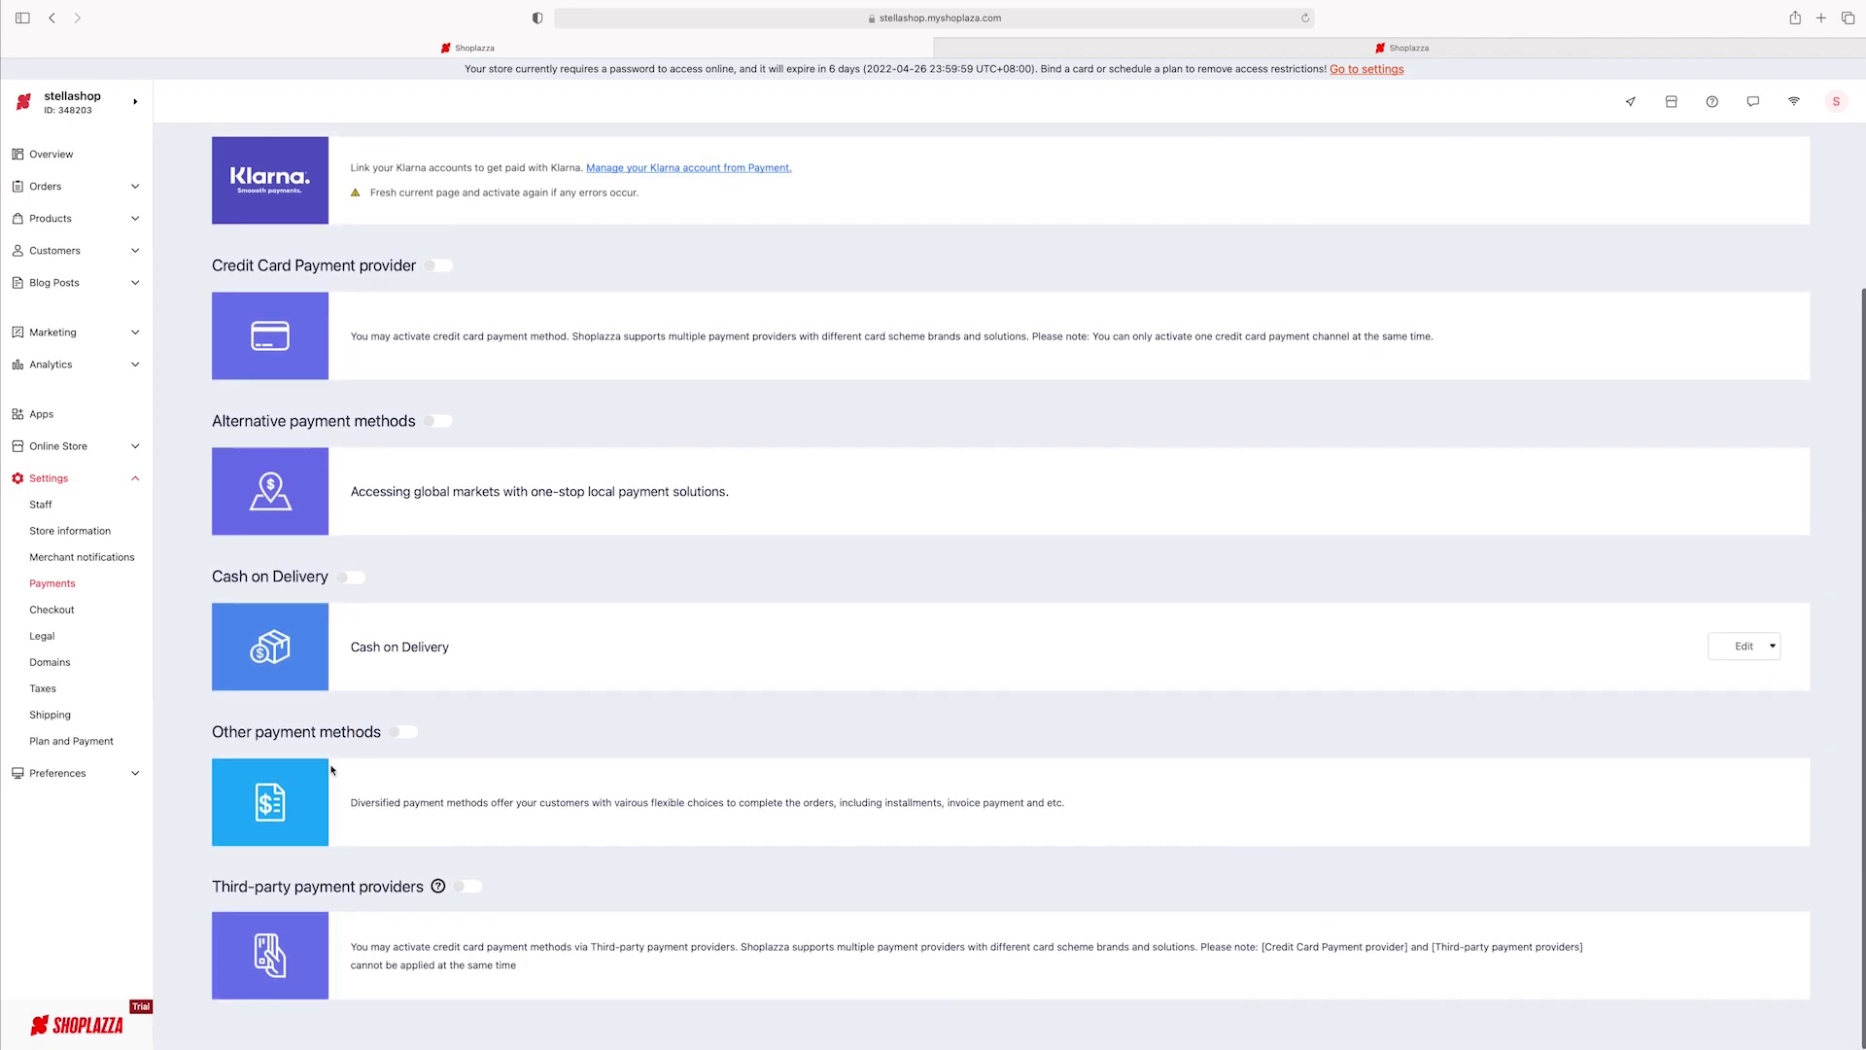
# - Scroll through the Checkout rules settings, then move on to the Legal settings page
pyautogui.click(52, 610)
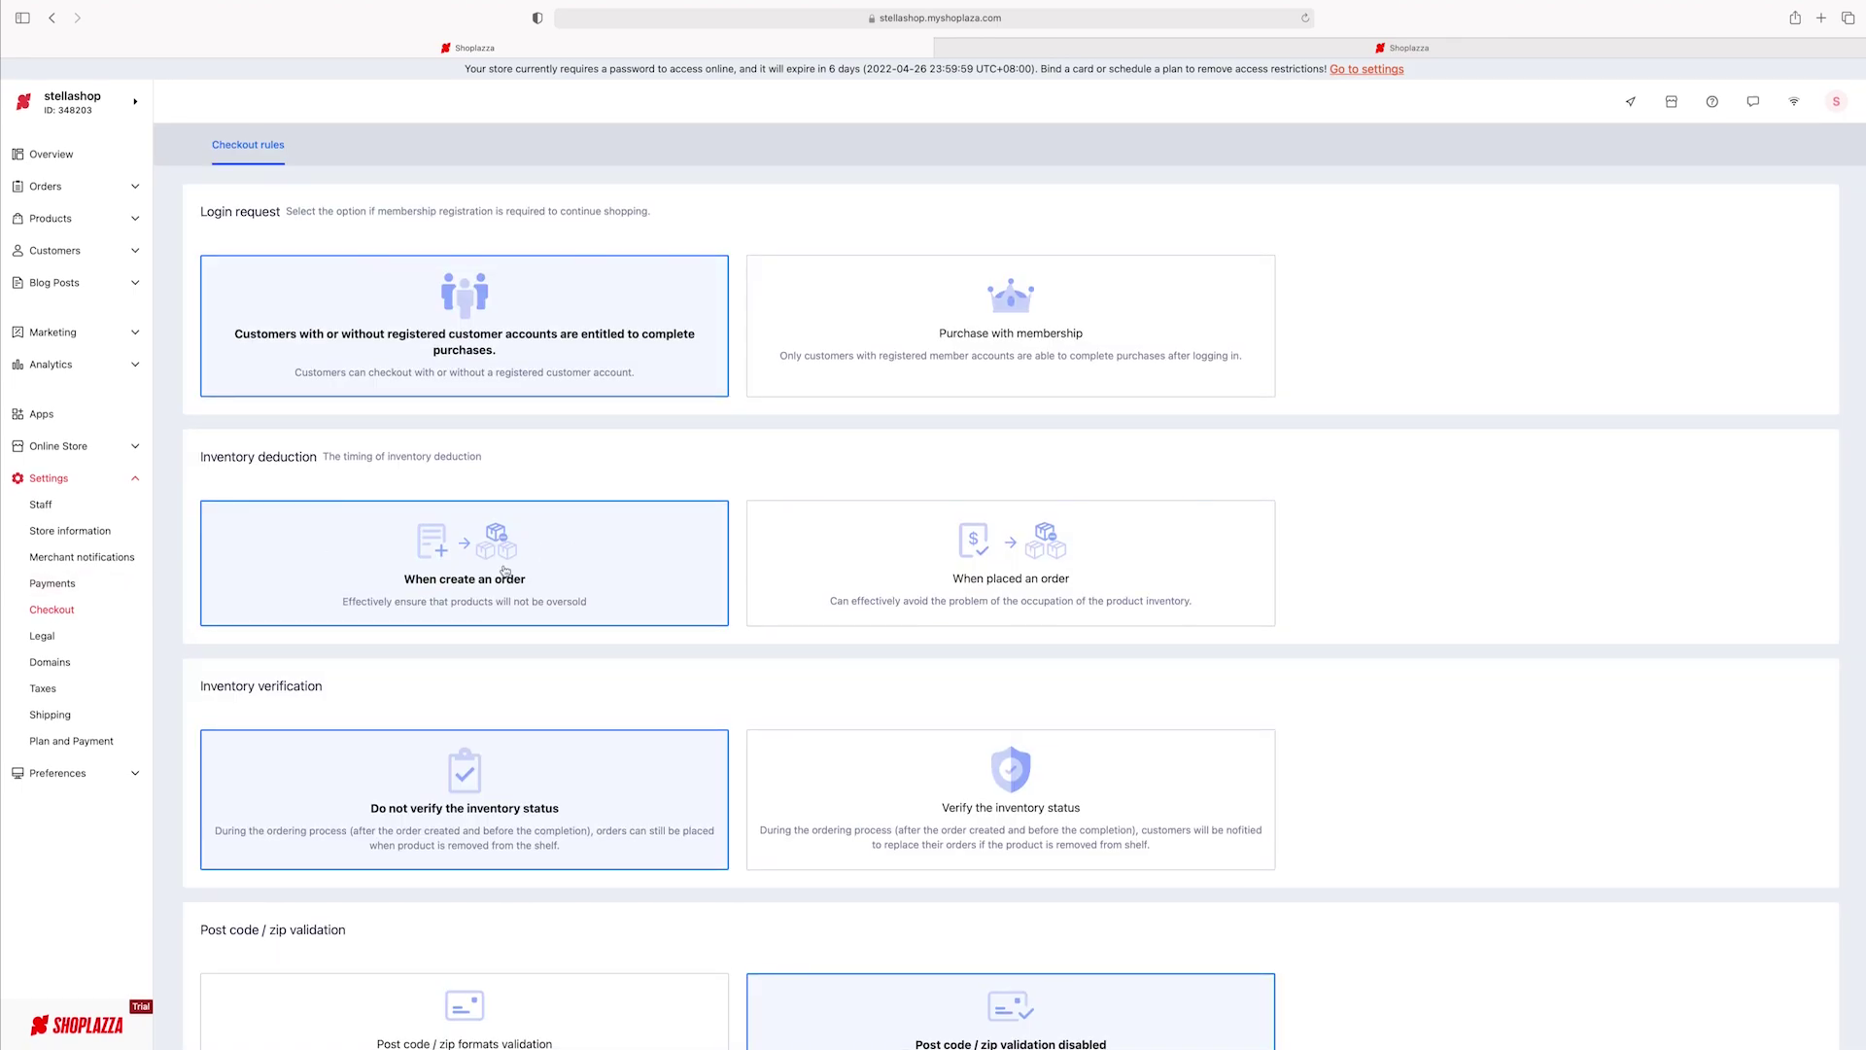
pyautogui.scroll(-8, 544, 504)
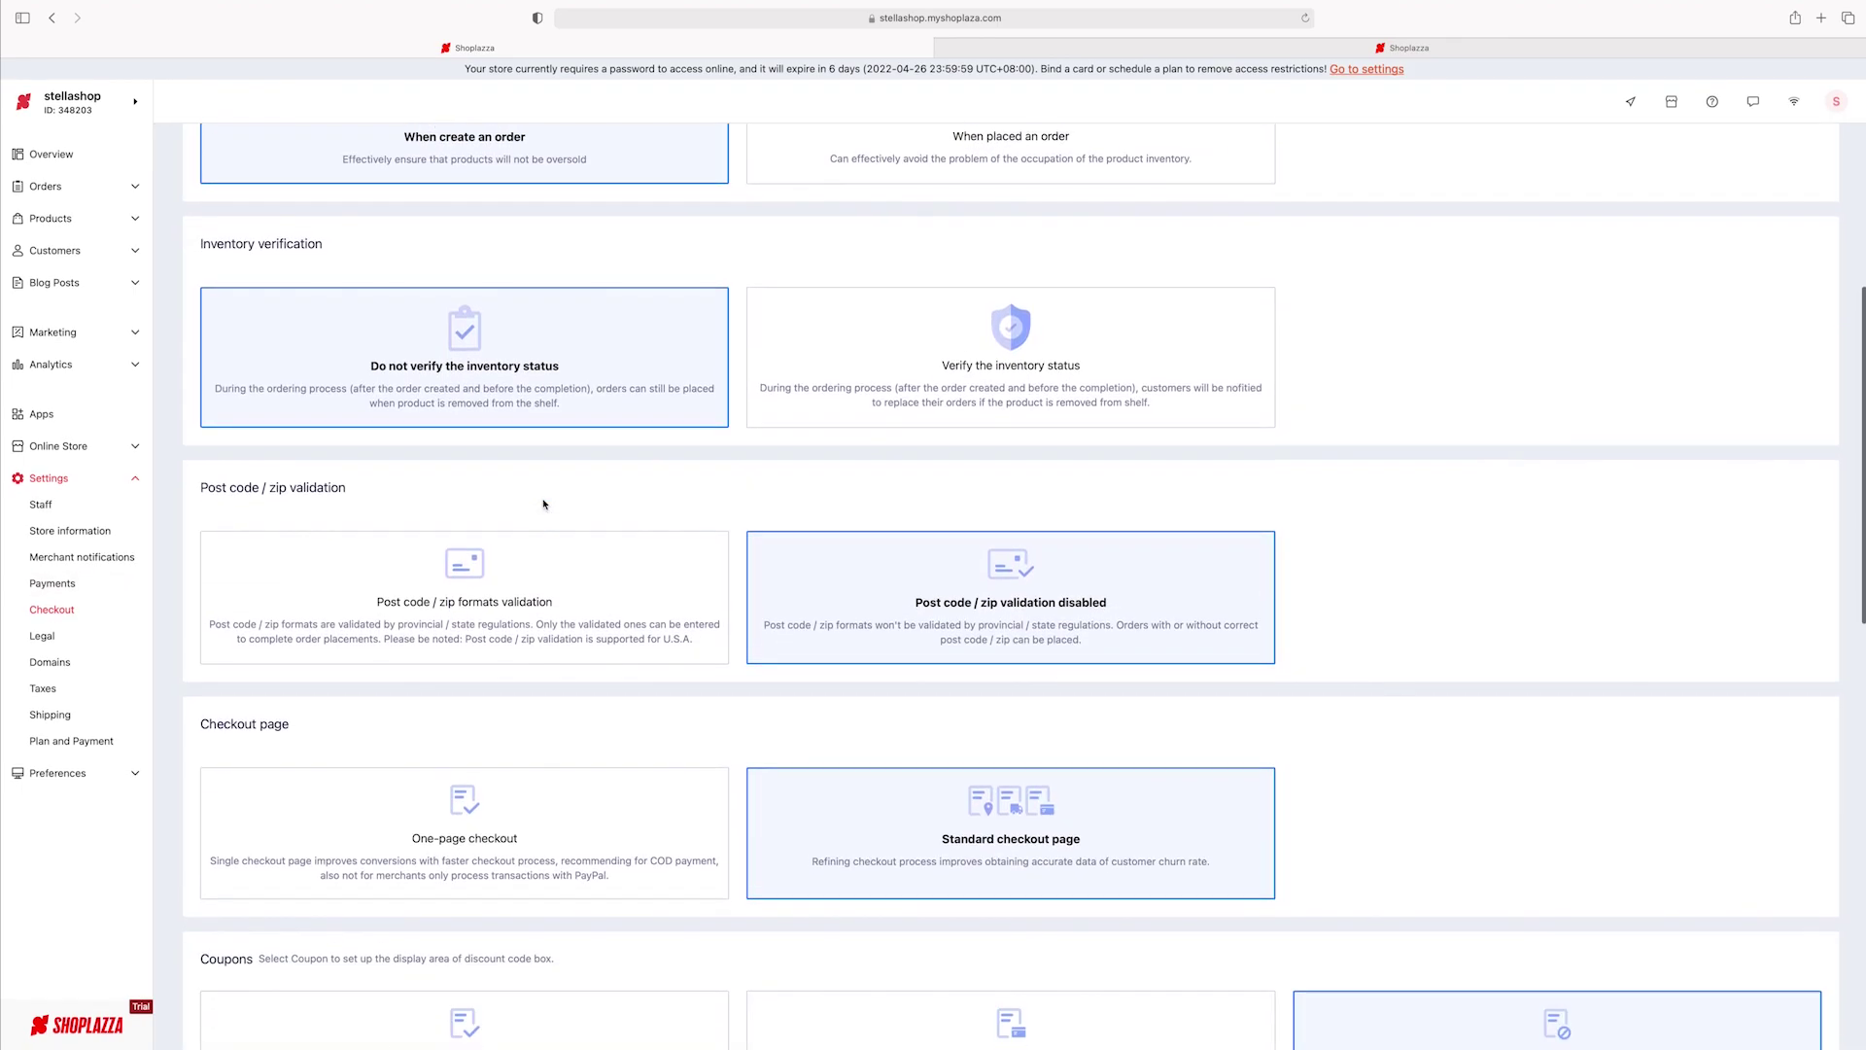
pyautogui.scroll(-4, 543, 504)
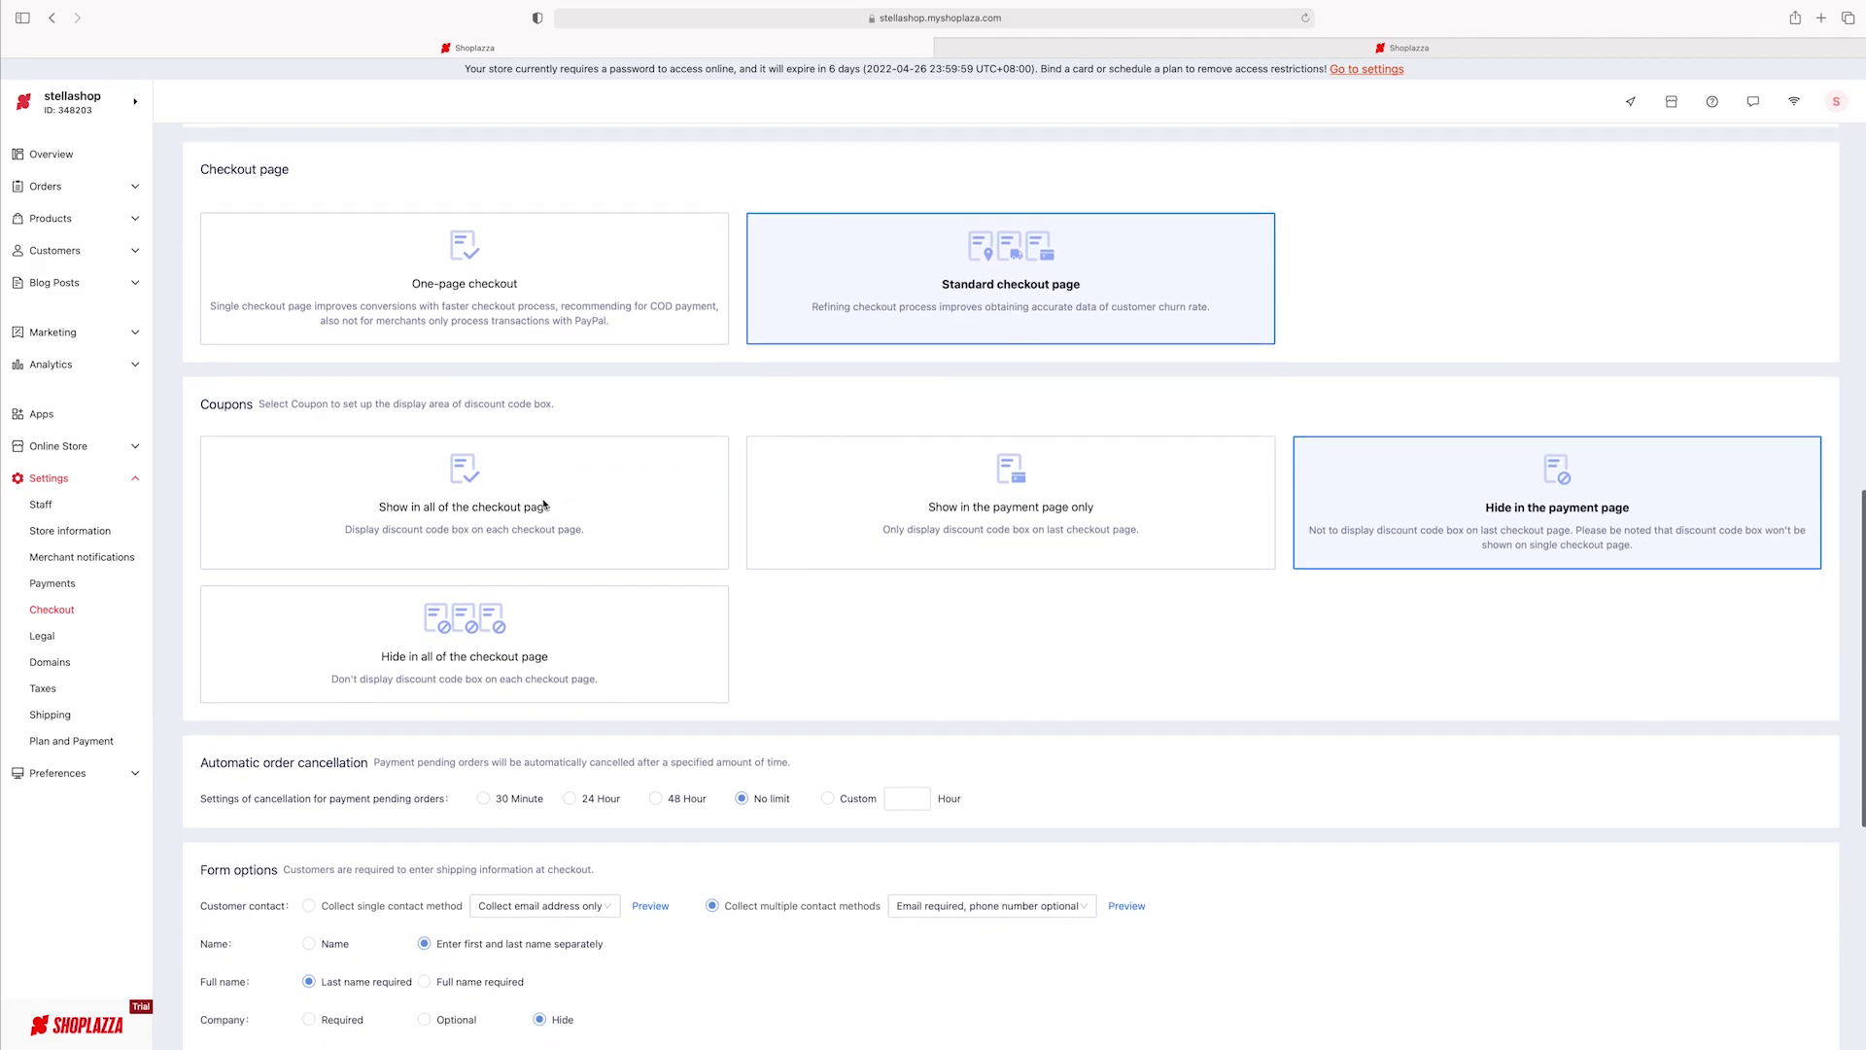
pyautogui.scroll(-4, 544, 505)
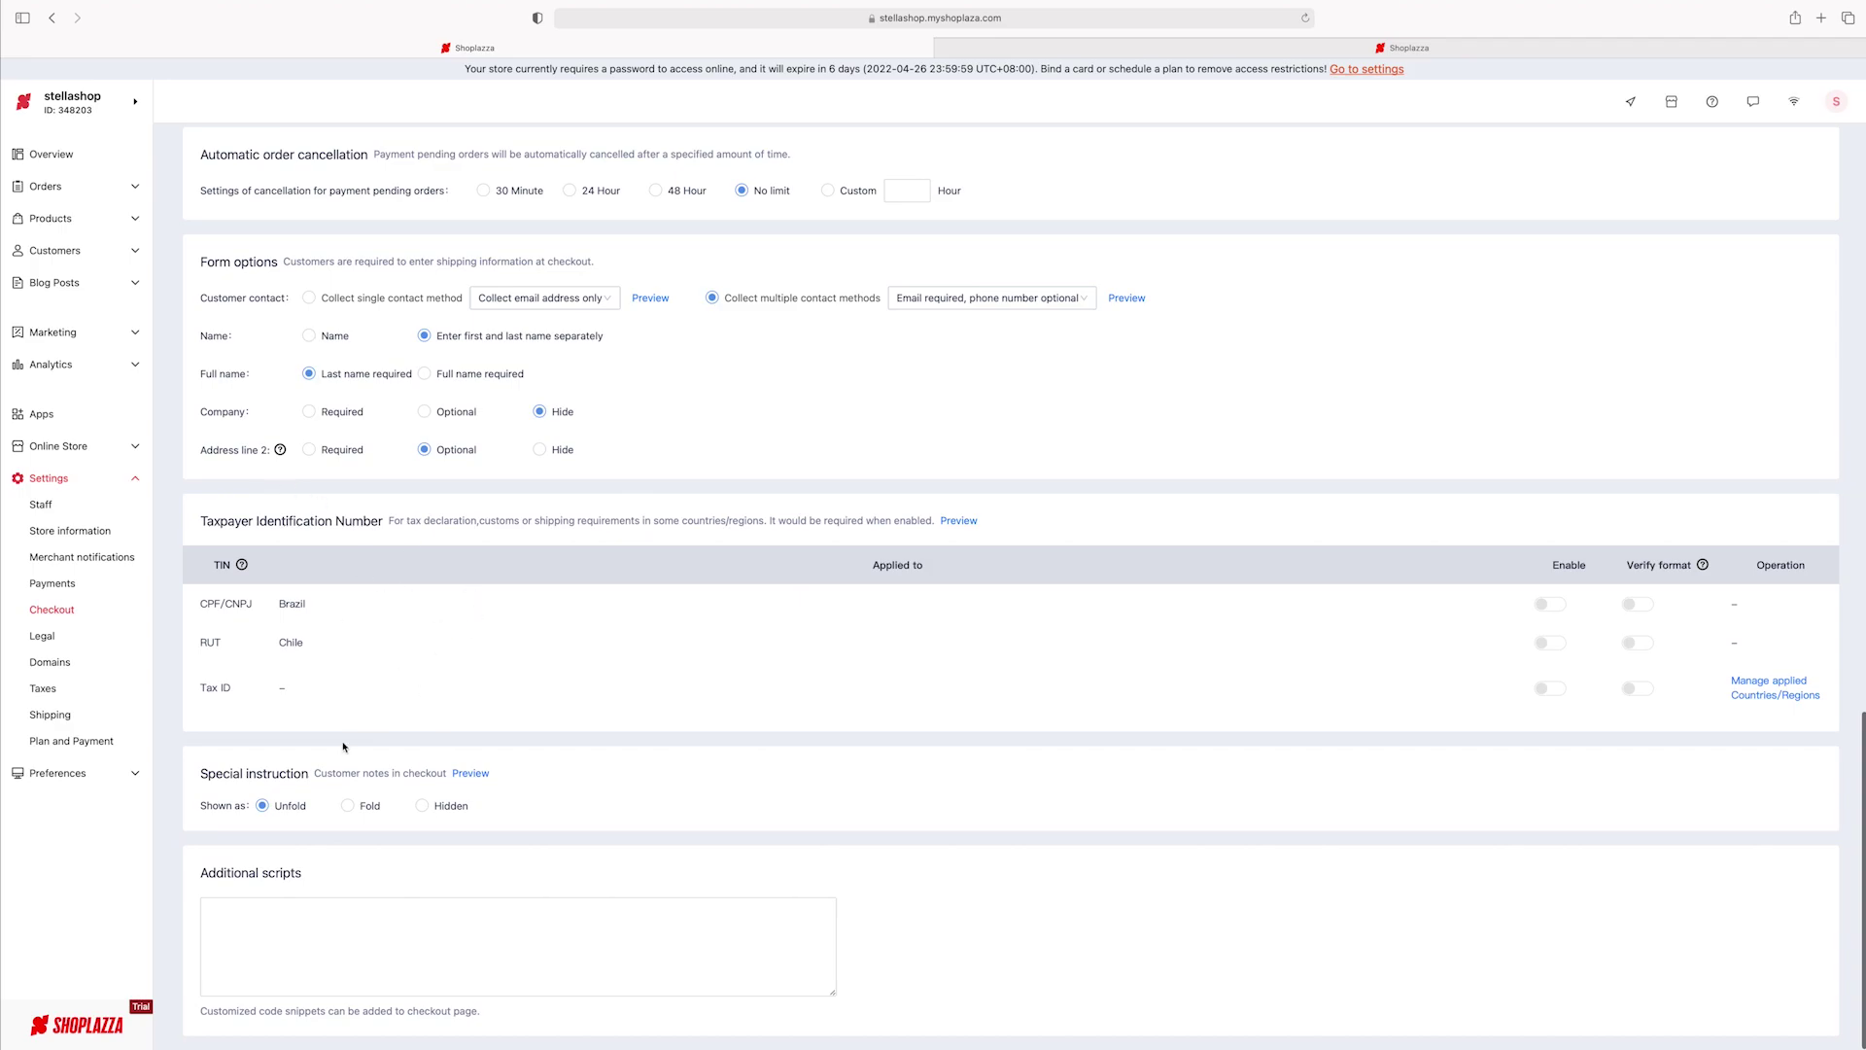
pyautogui.scroll(13, 365, 717)
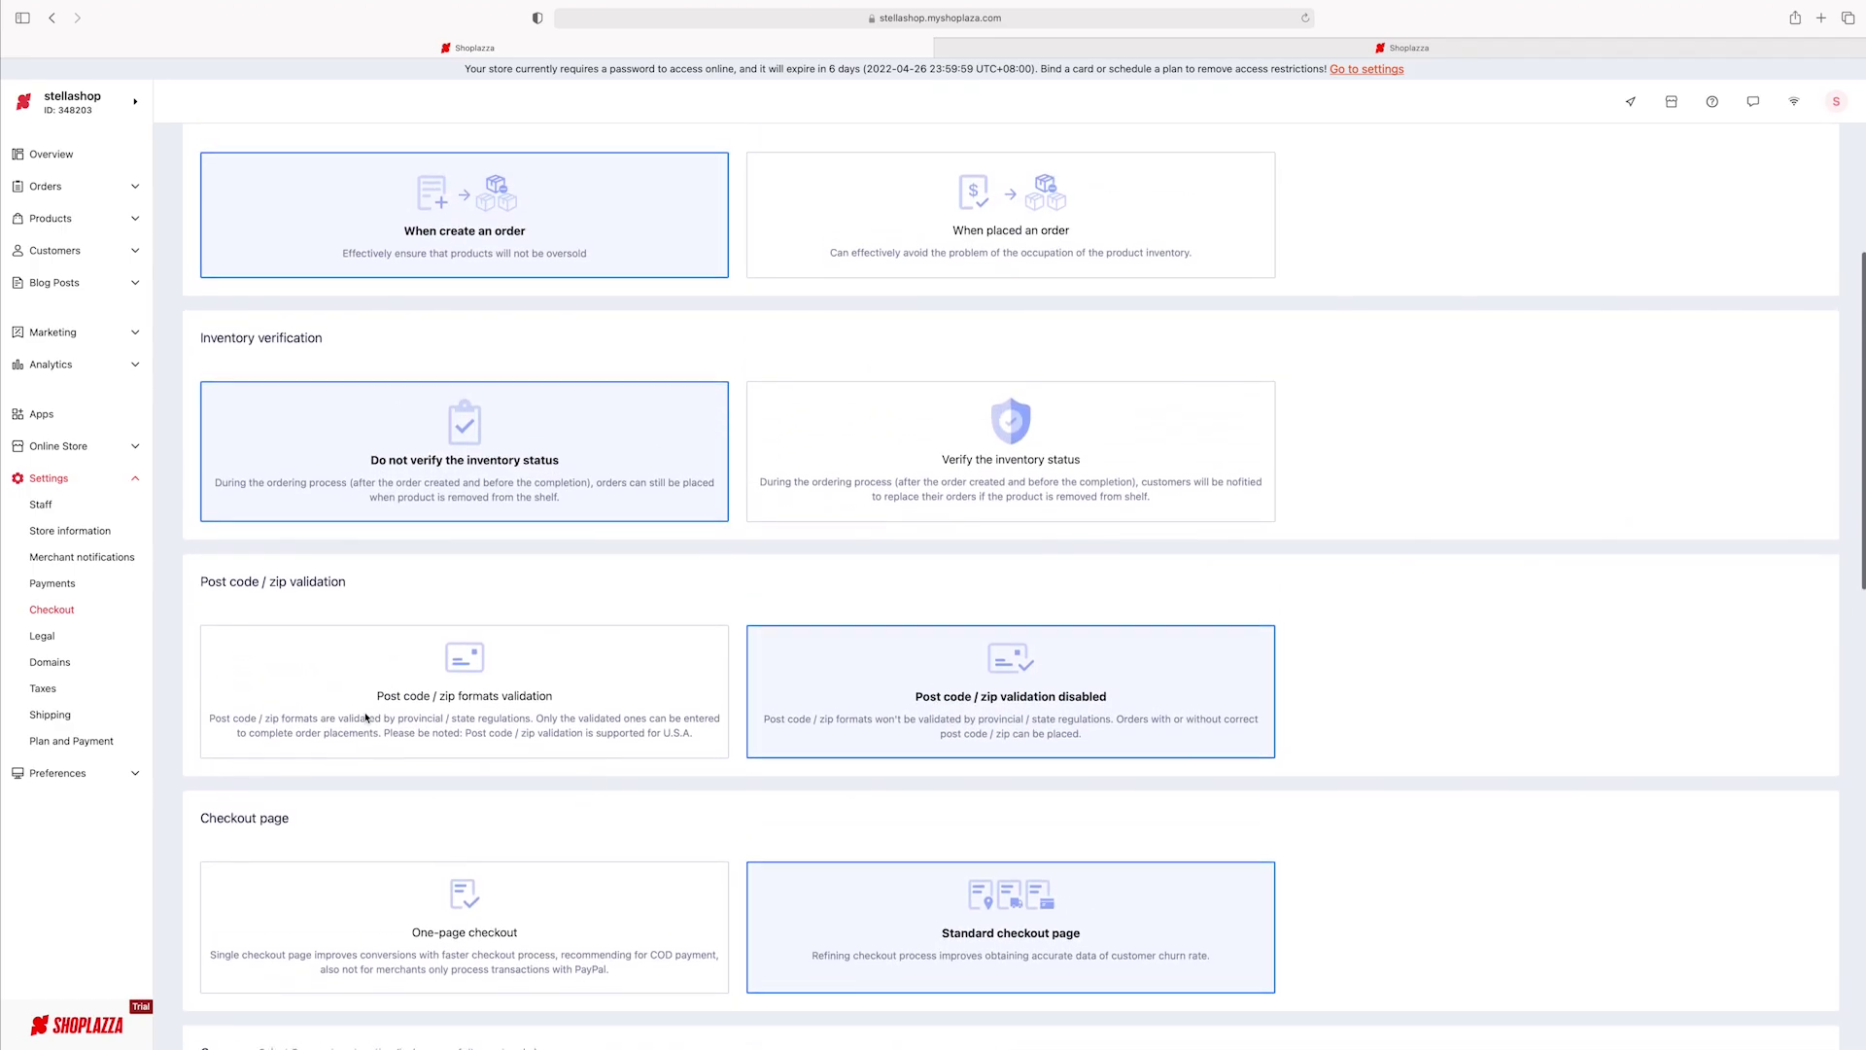
pyautogui.scroll(4, 366, 718)
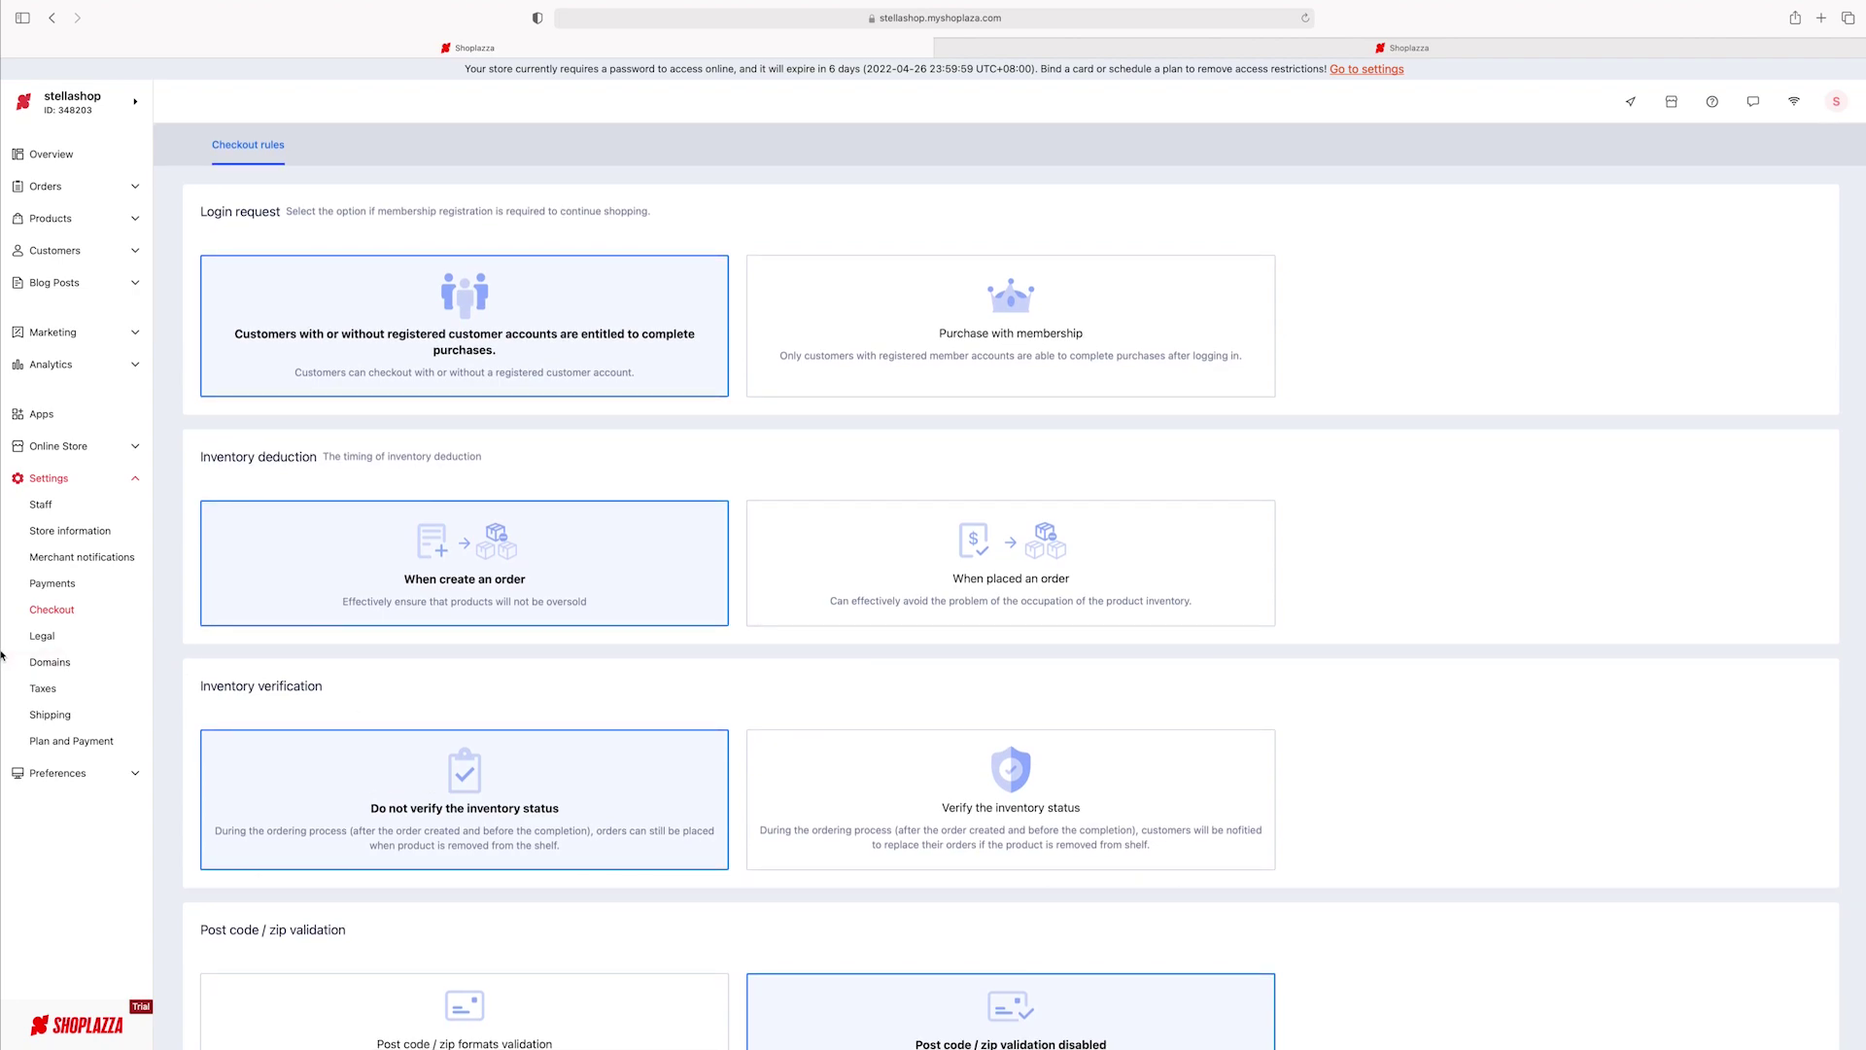
pyautogui.click(39, 637)
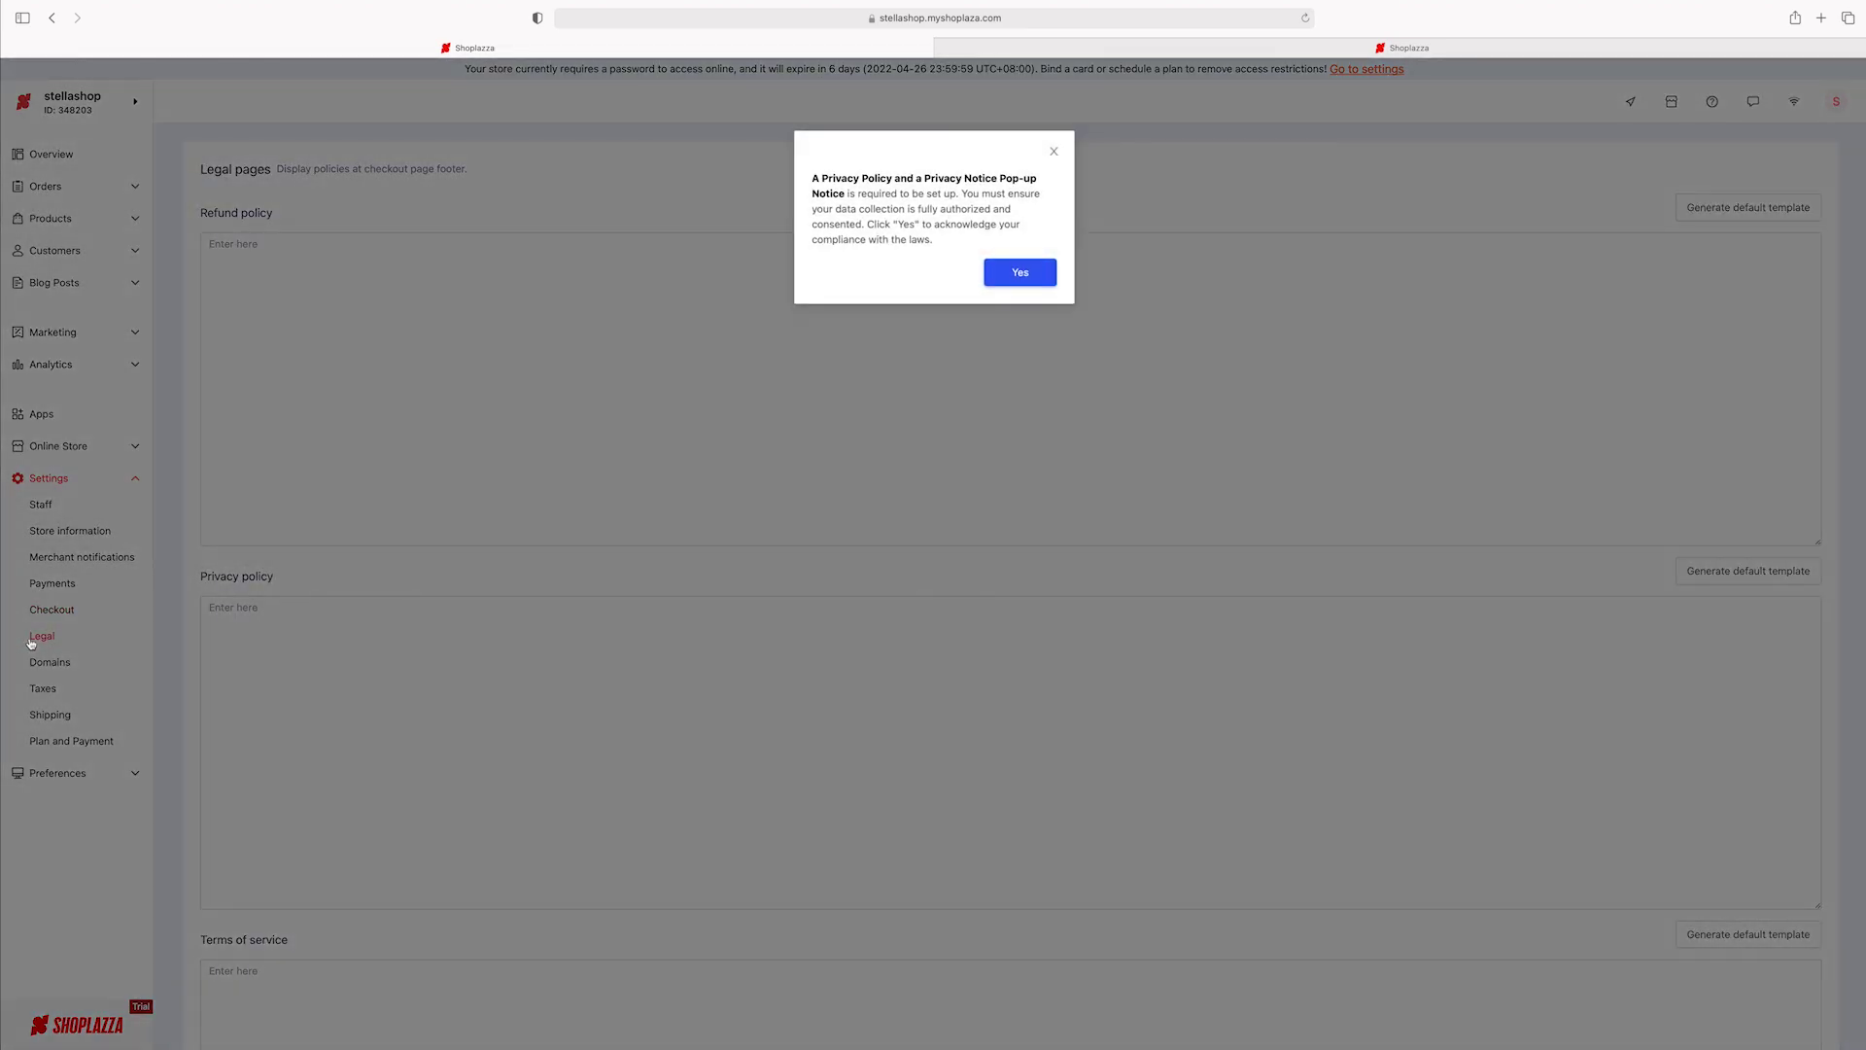
# - Dismiss the privacy policy notice and look over the empty refund, privacy and terms of service fields
pyautogui.click(1052, 163)
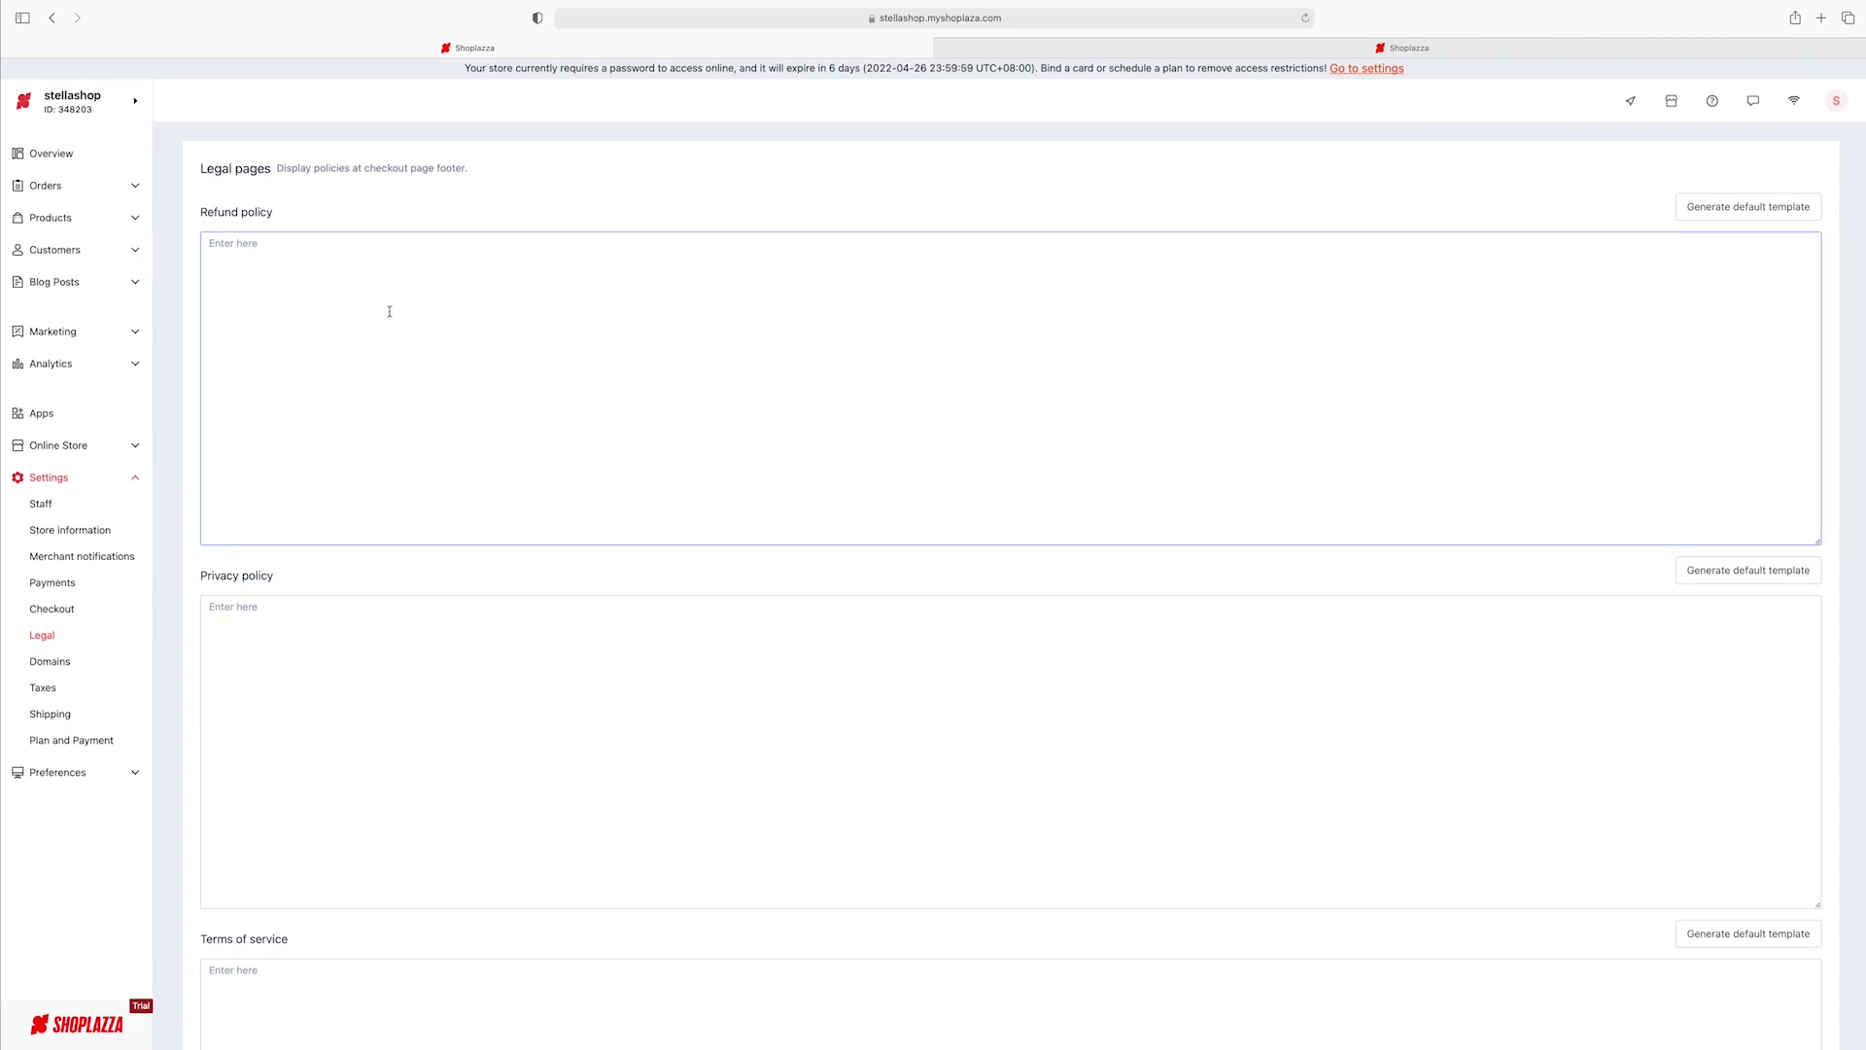
pyautogui.scroll(-5, 327, 277)
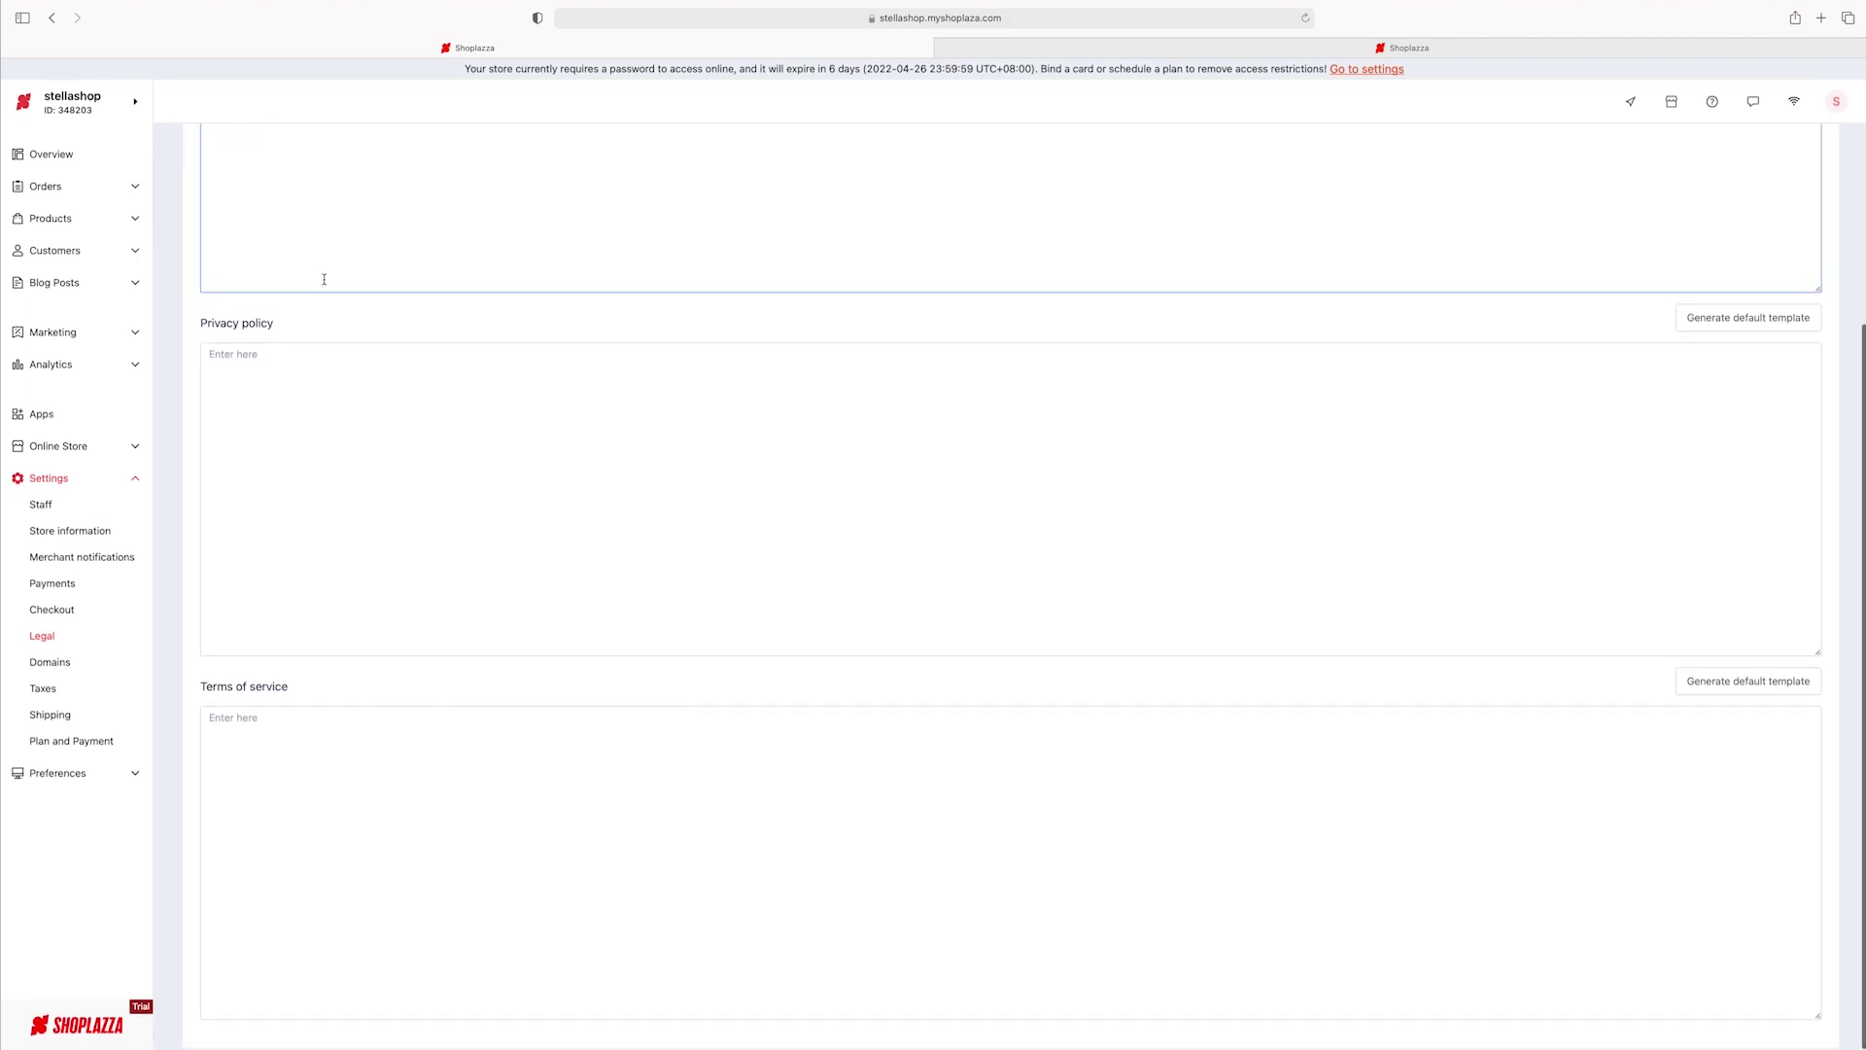
pyautogui.scroll(5, 343, 541)
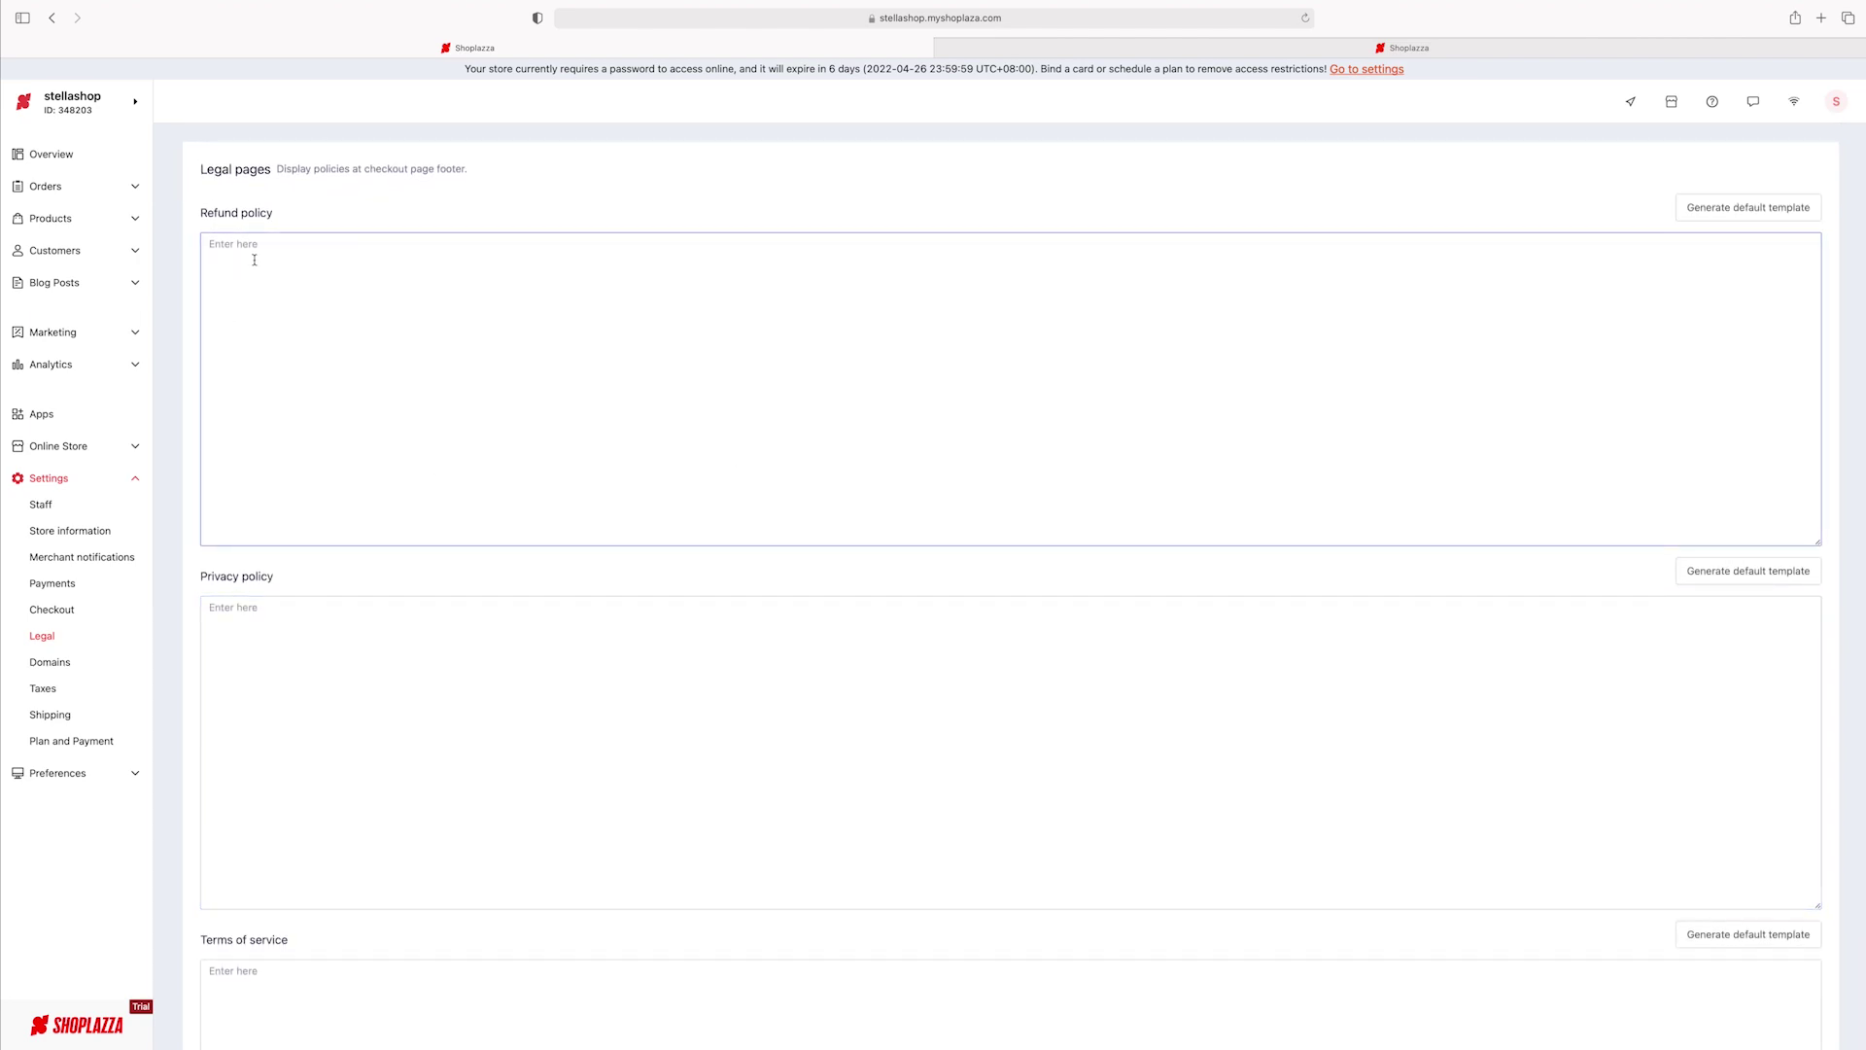
pyautogui.moveTo(204, 213); pyautogui.dragTo(254, 213)
pyautogui.click(267, 213)
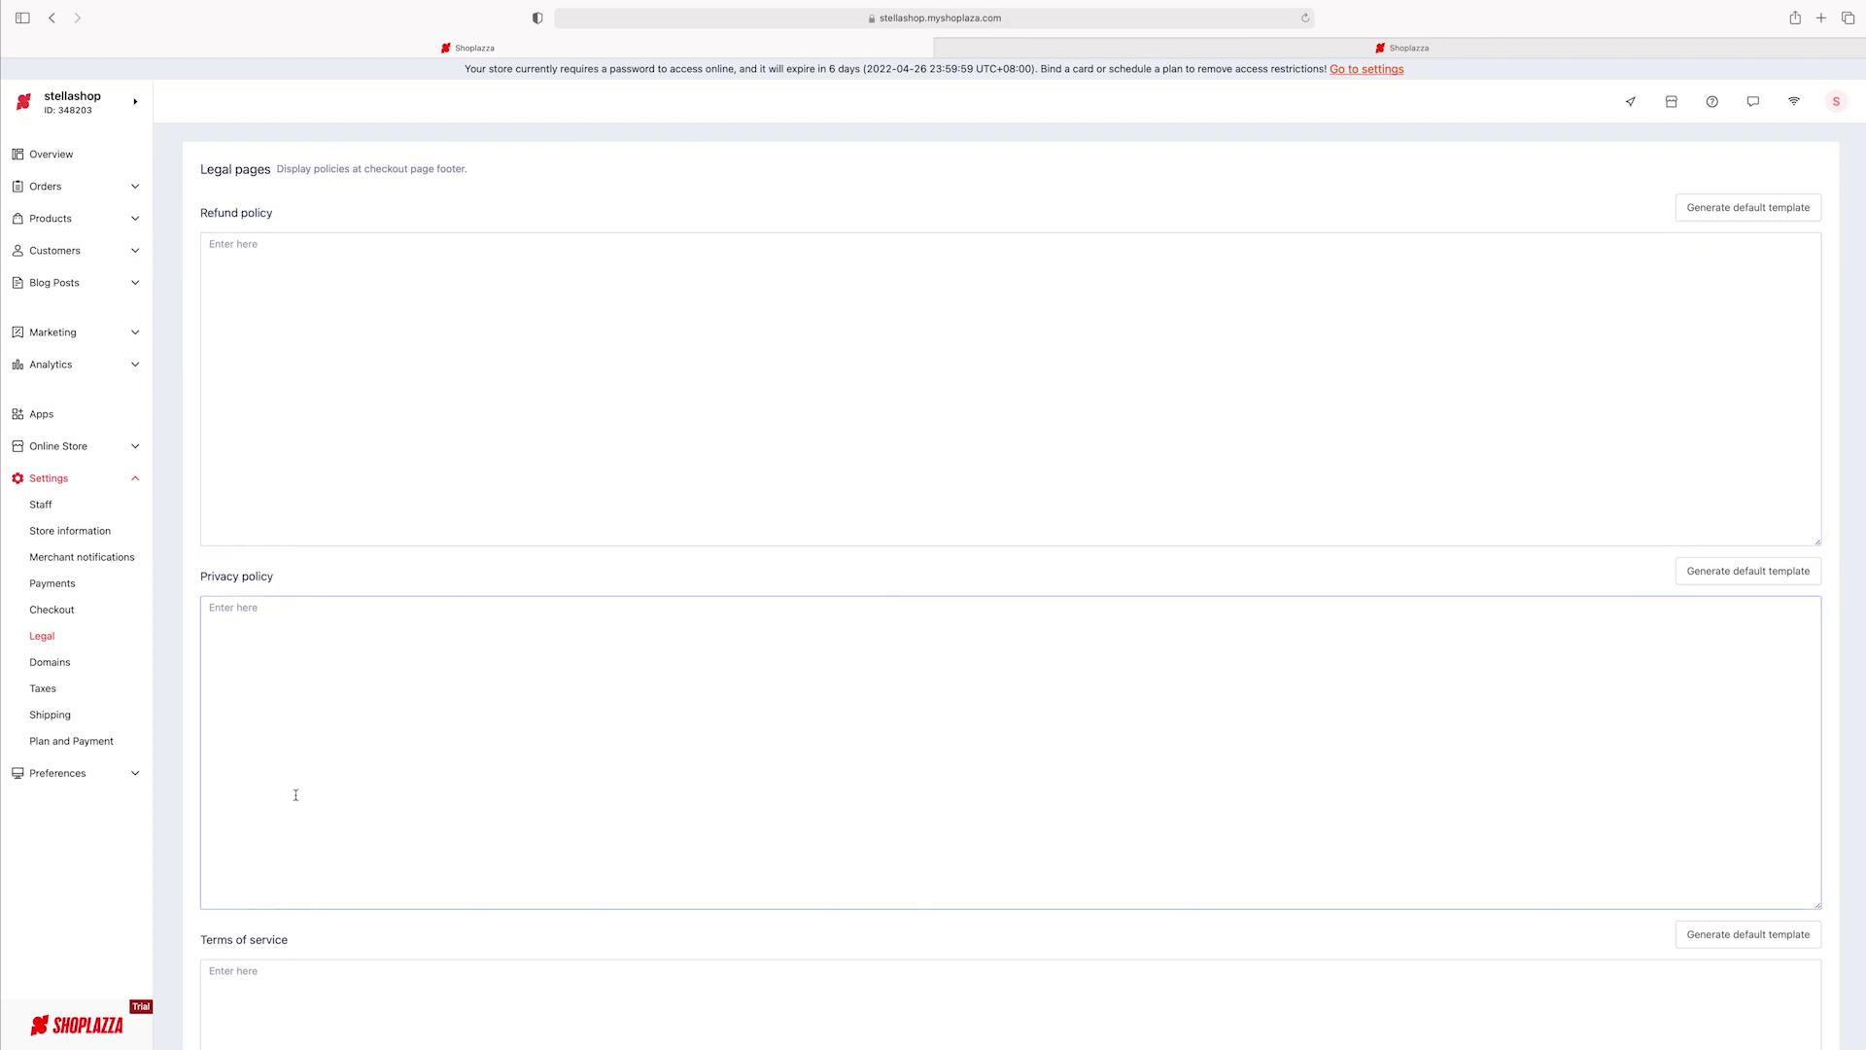
pyautogui.scroll(-1, 363, 941)
pyautogui.moveTo(362, 942); pyautogui.dragTo(222, 896)
pyautogui.press('super+a')
pyautogui.scroll(-1, 409, 925)
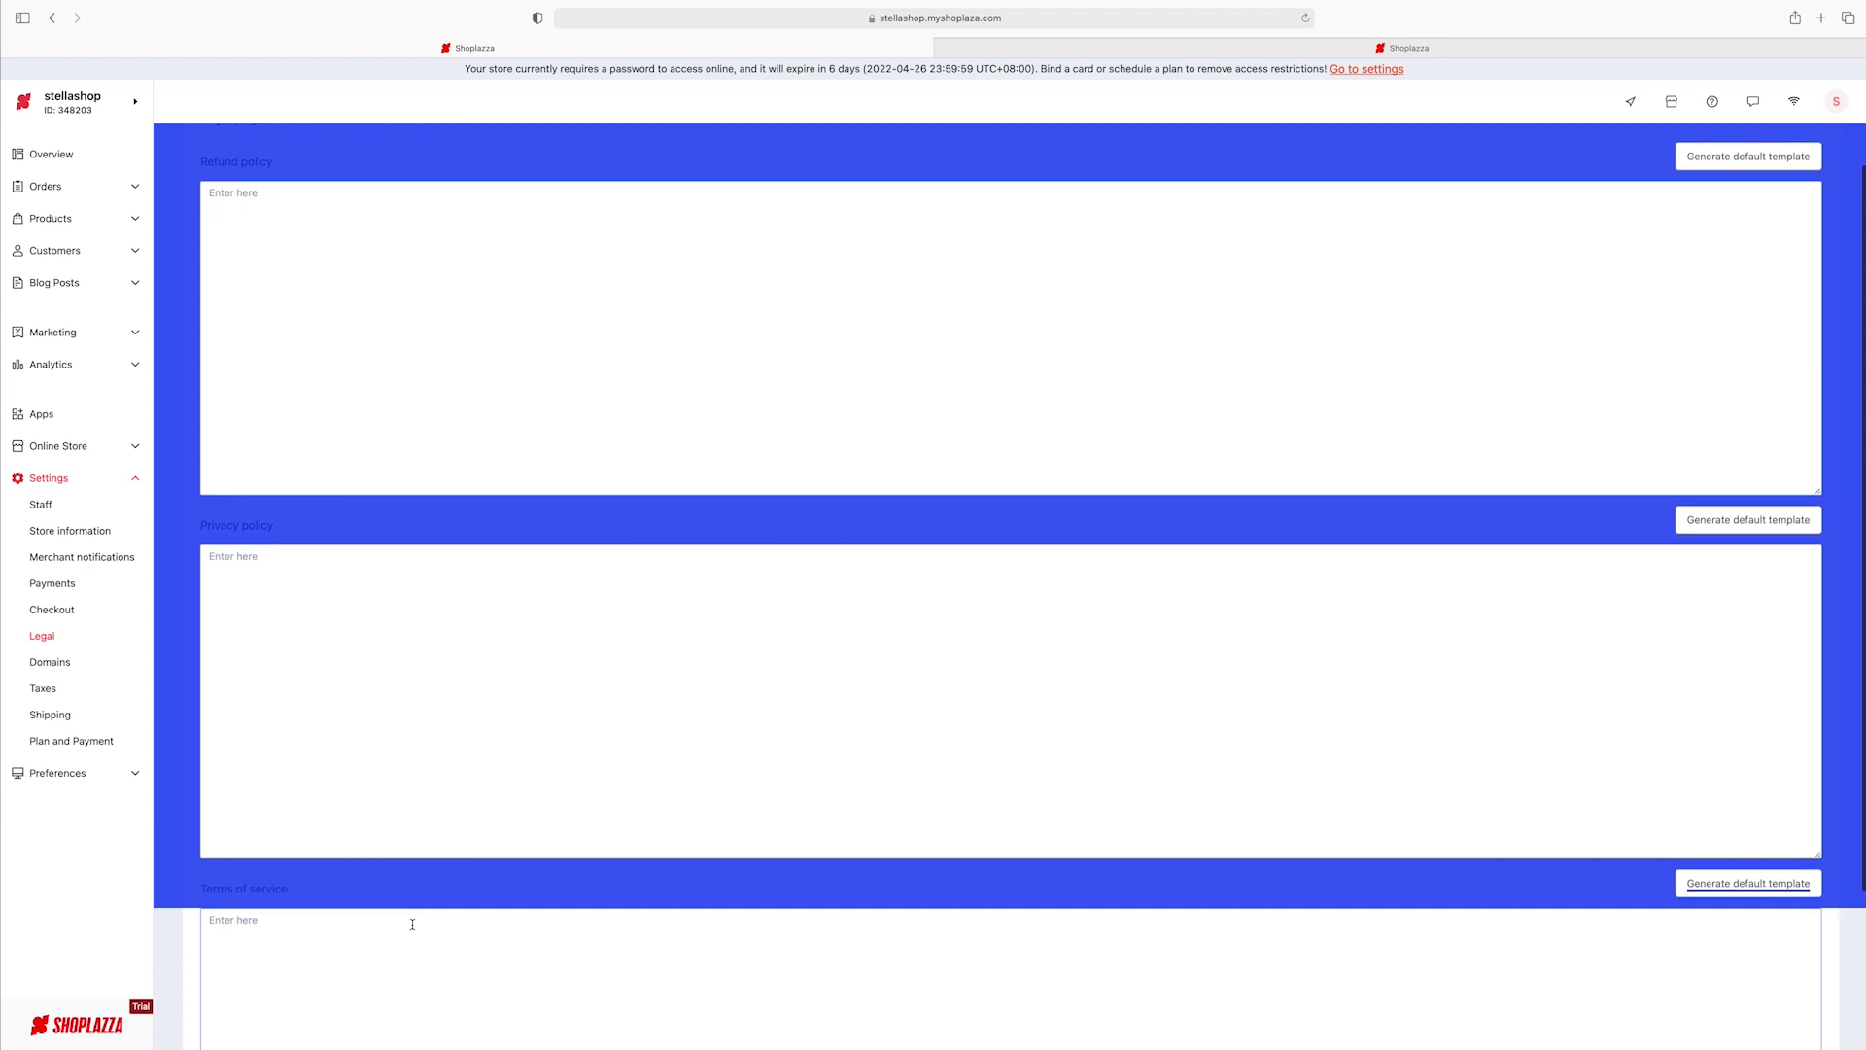
pyautogui.click(409, 924)
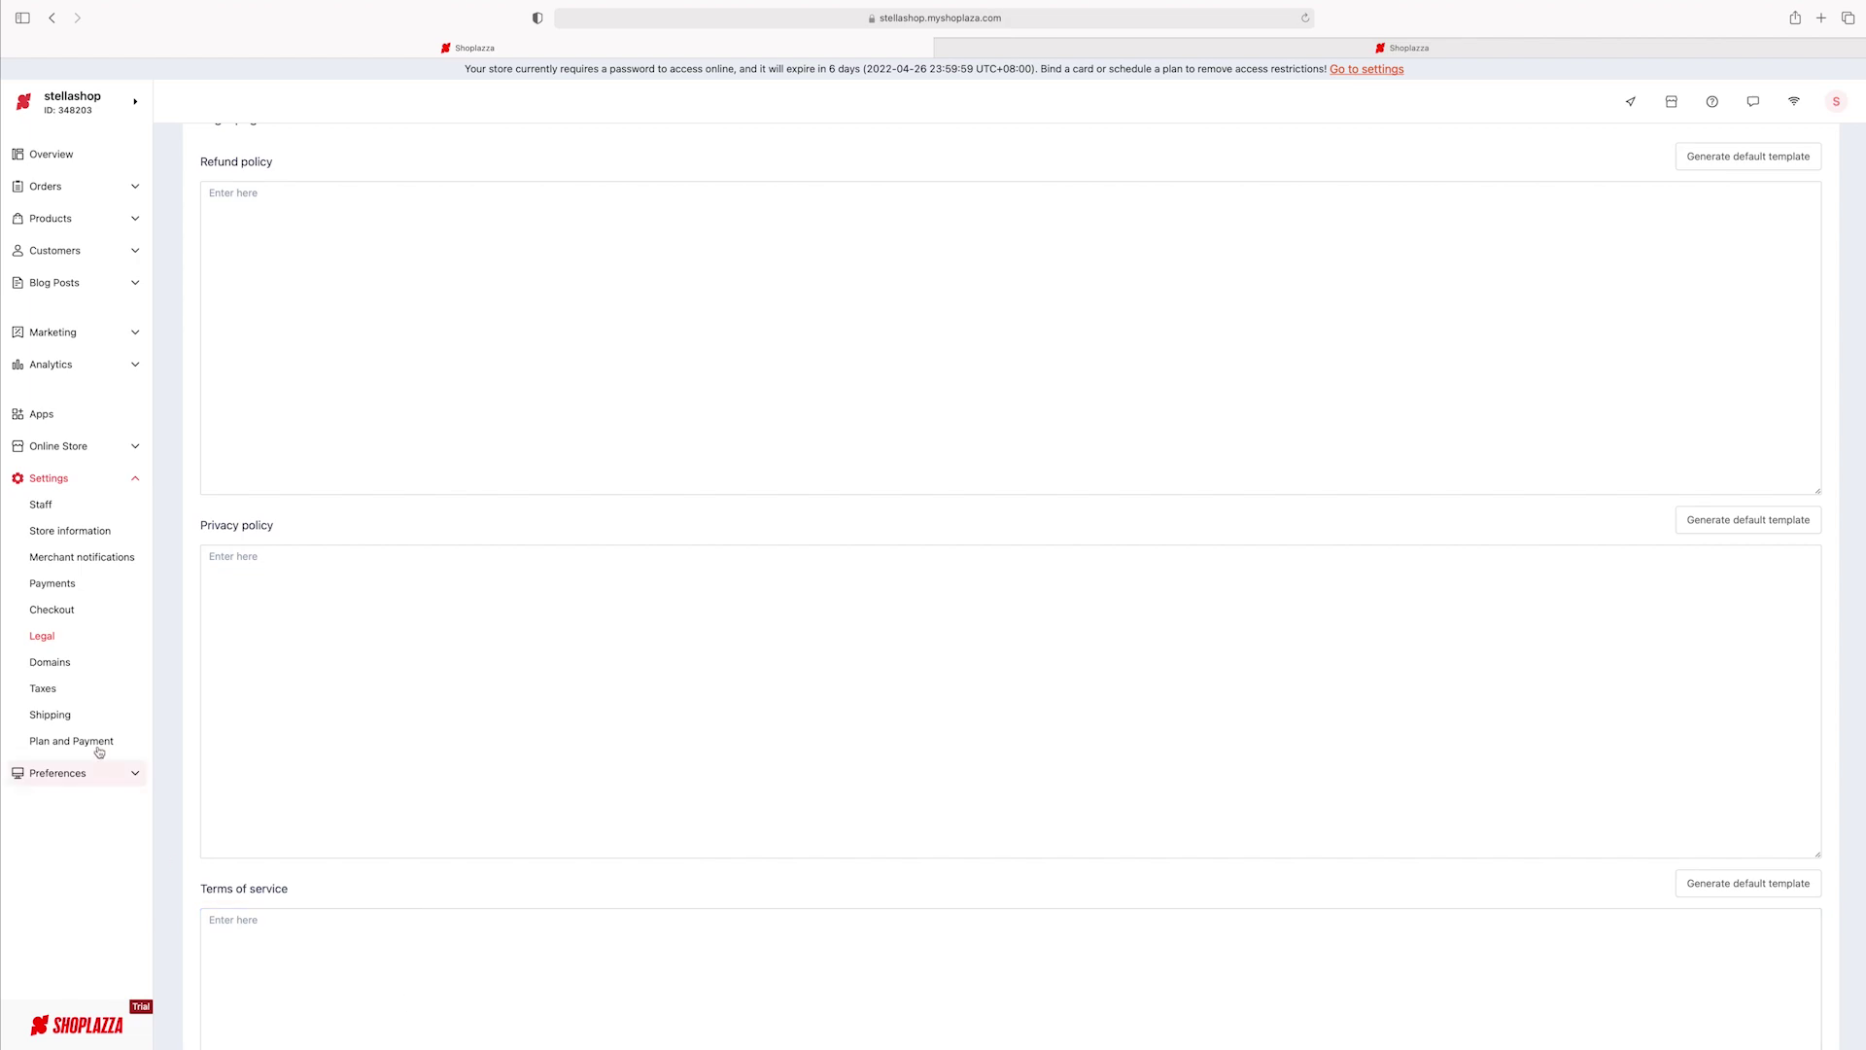
# - View the Domains settings after dismissing the privacy notice, then the Taxes and Shipping settings
pyautogui.click(62, 660)
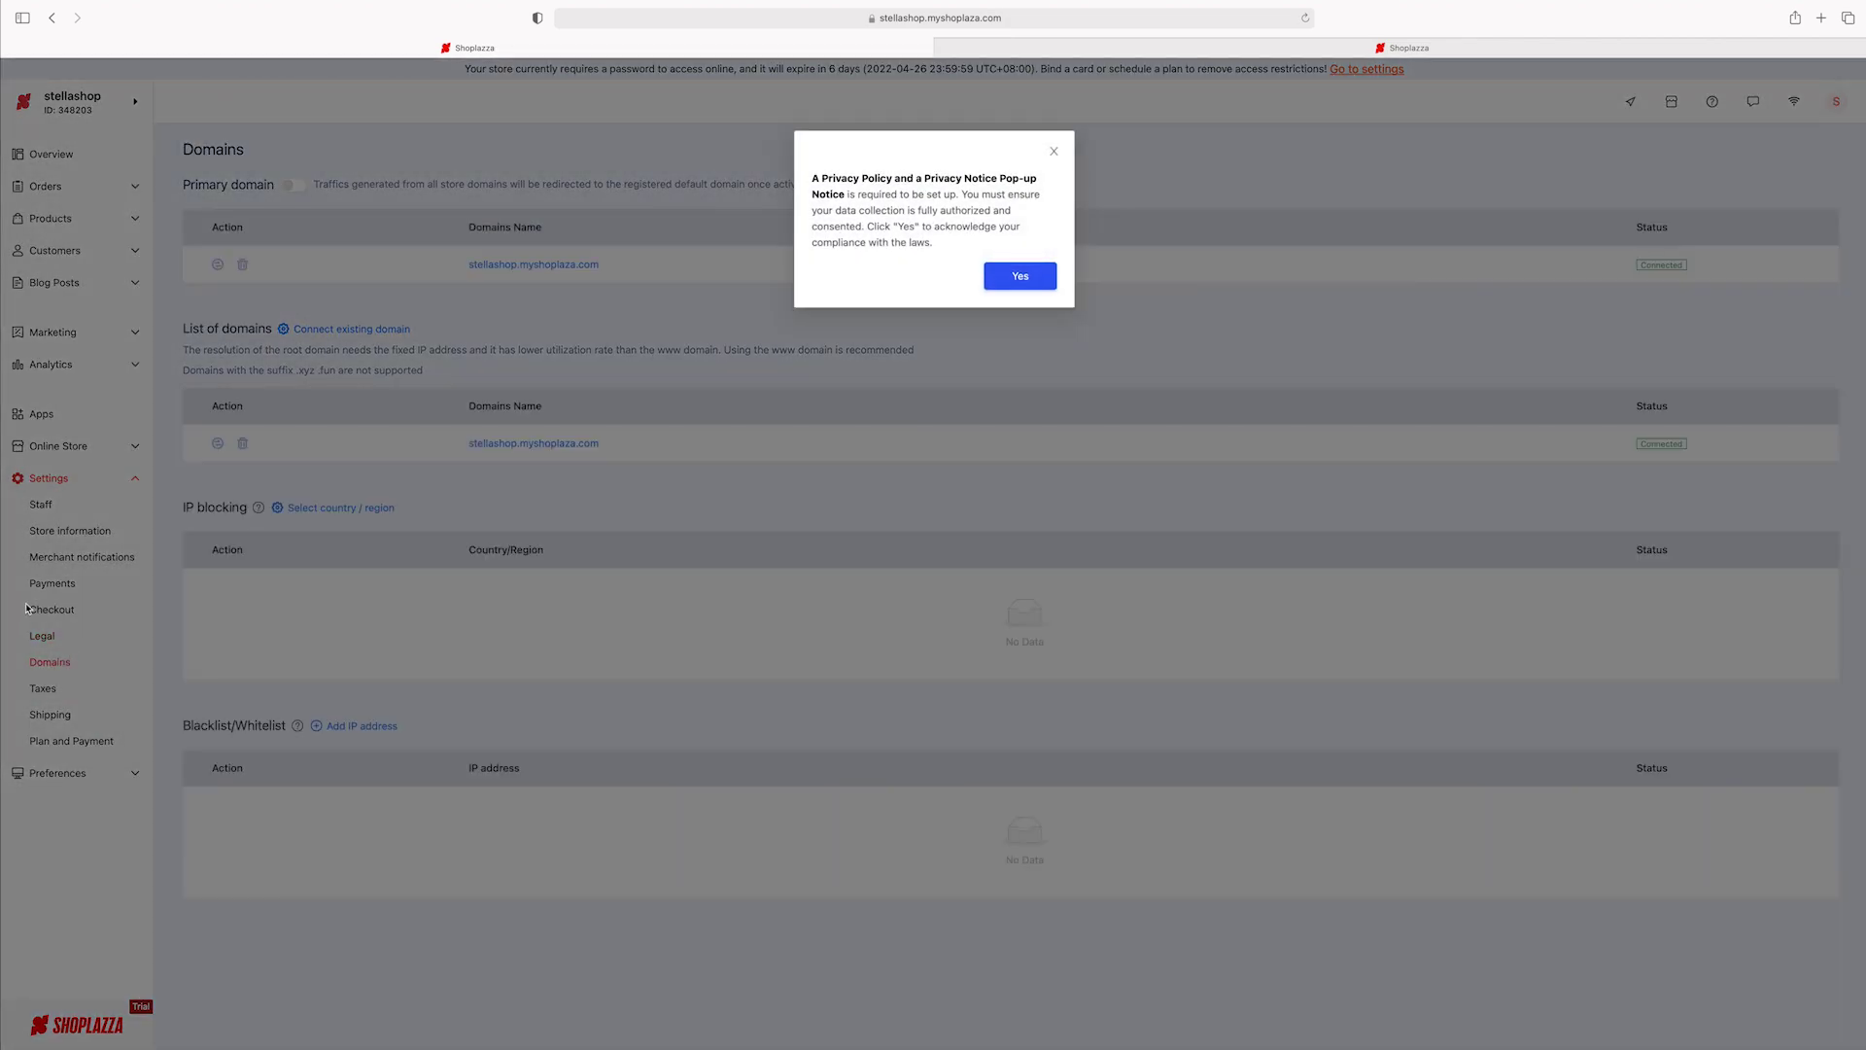
pyautogui.click(1053, 147)
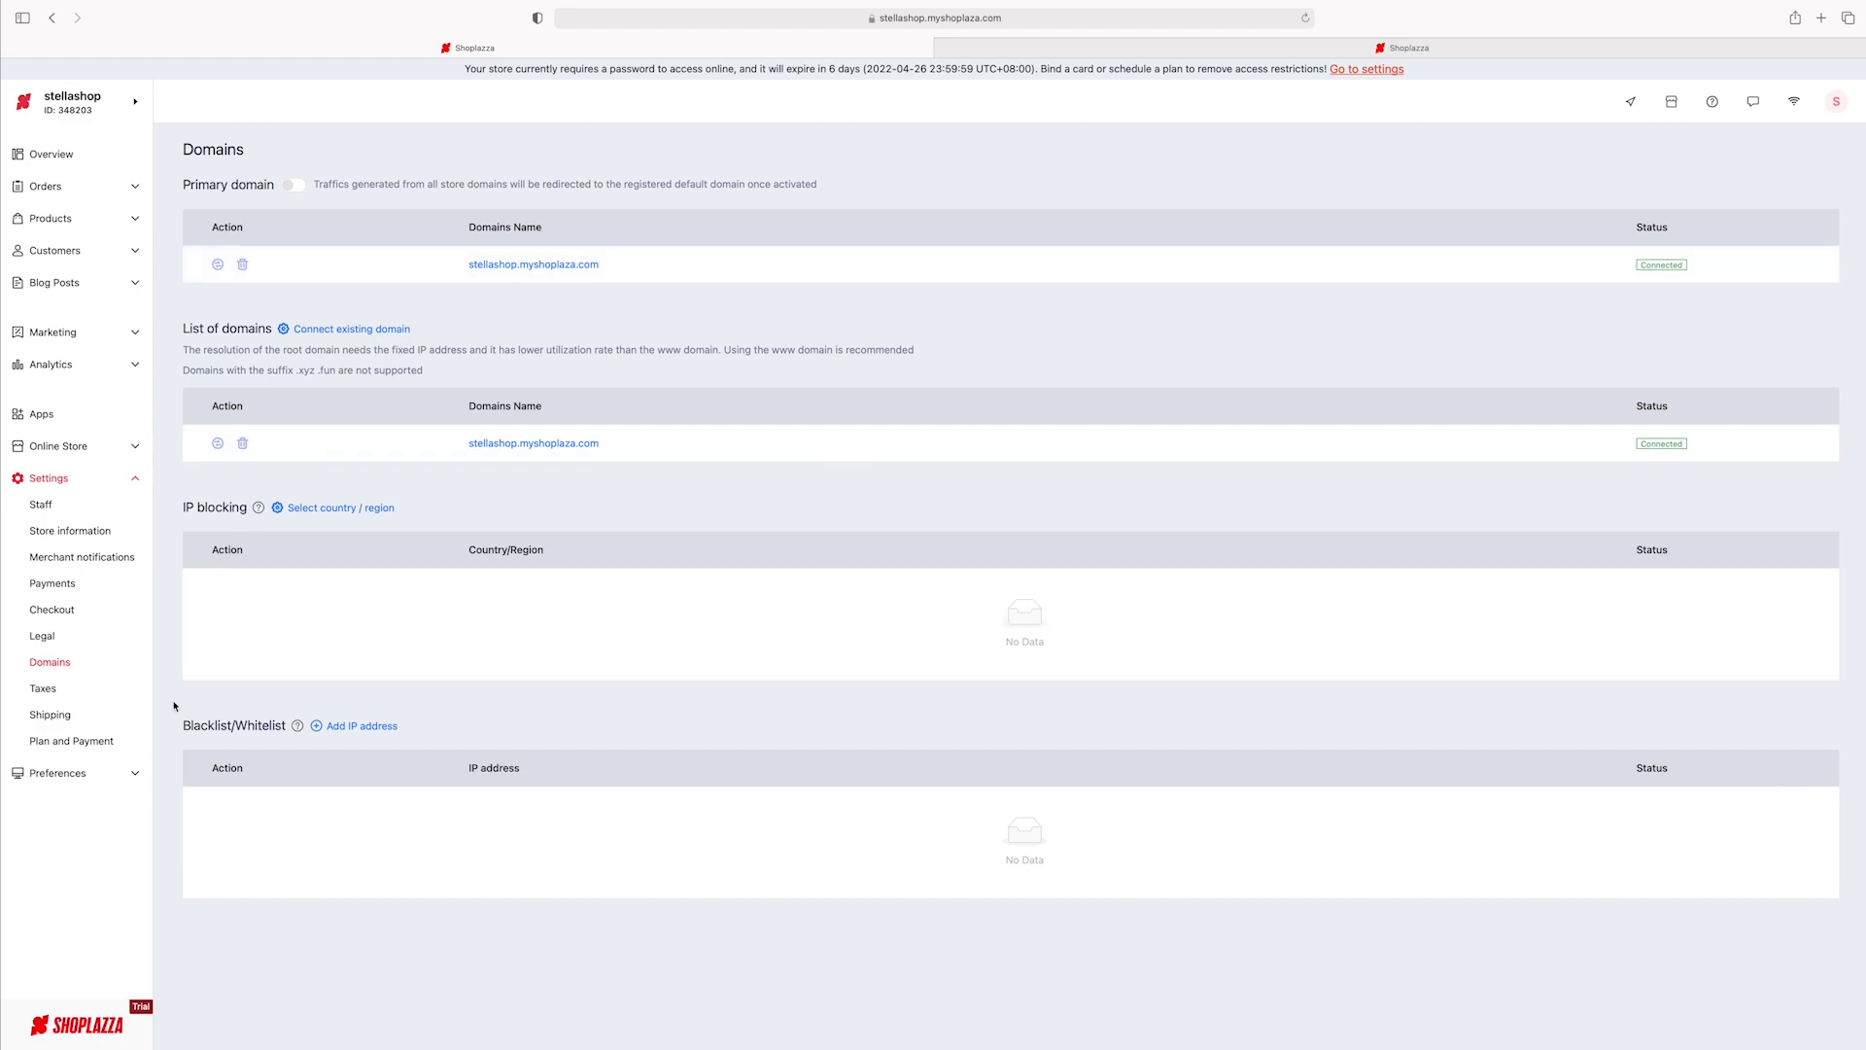
pyautogui.click(86, 694)
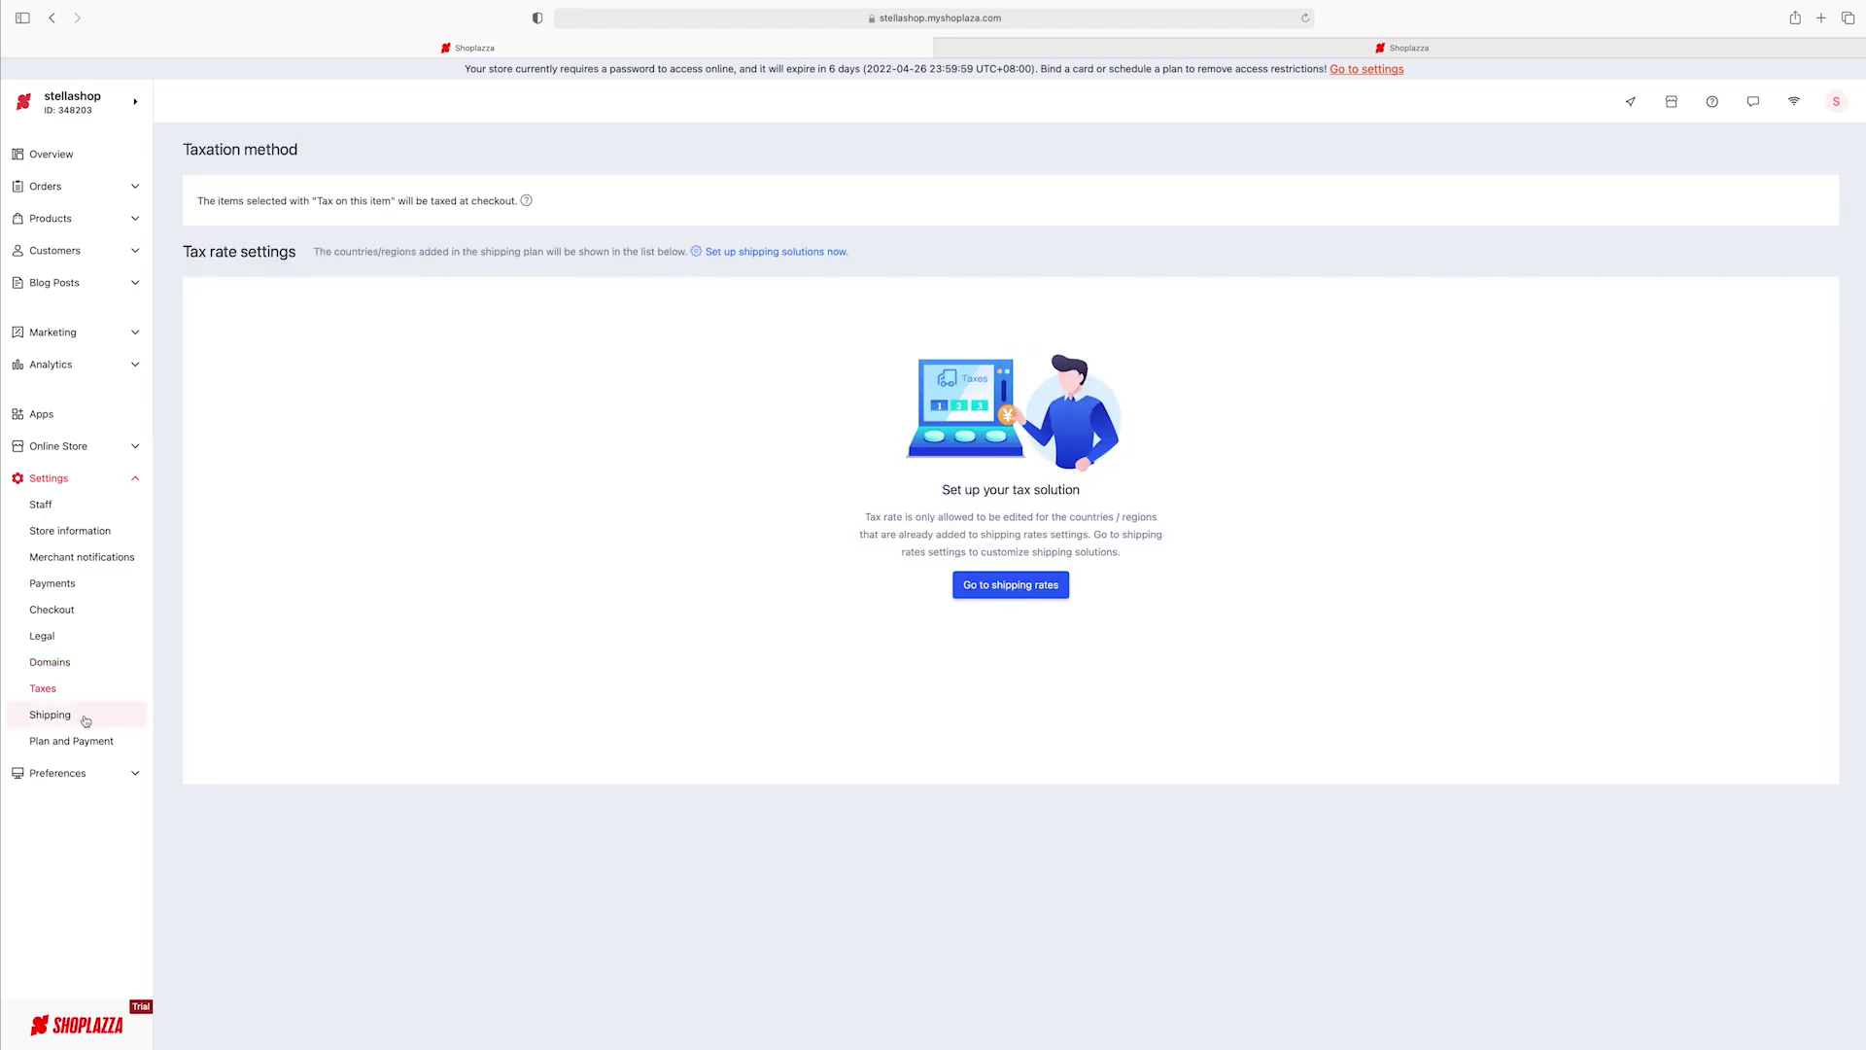
pyautogui.click(85, 720)
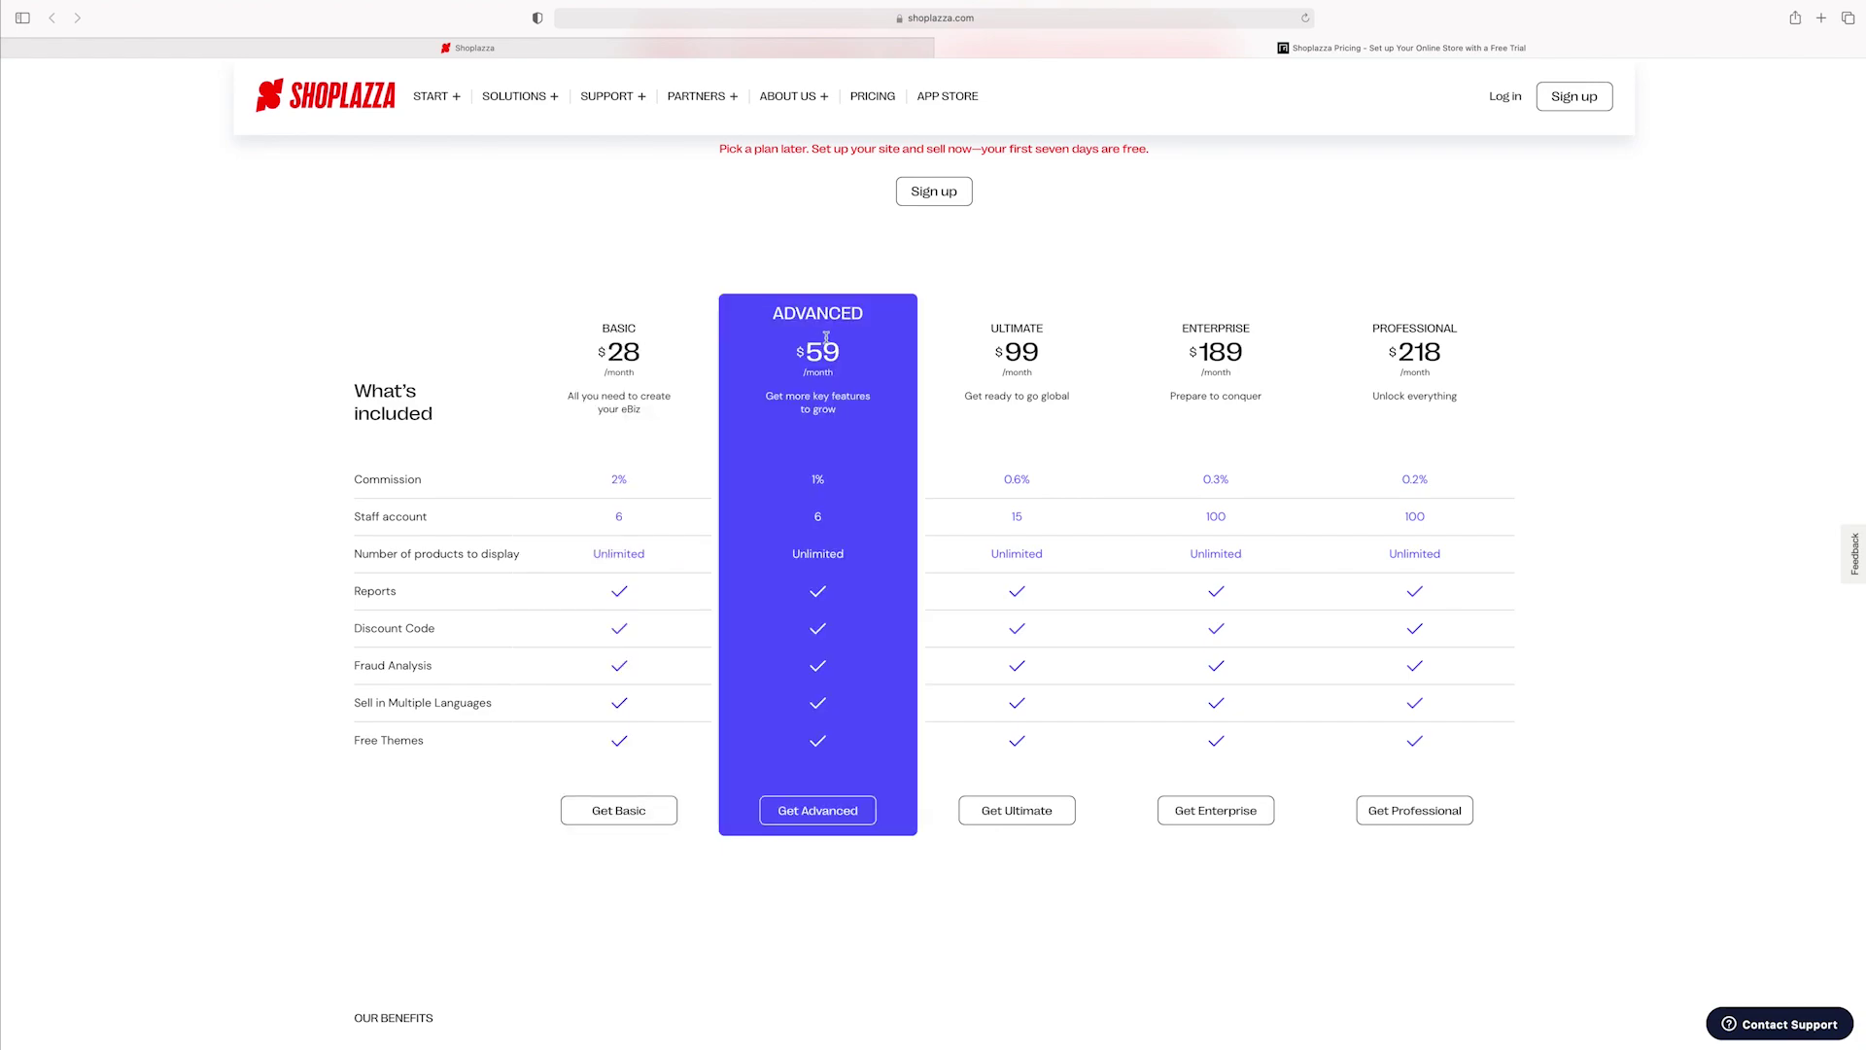
# - Scroll the pricing comparison of the Basic $28 through Professional $218 monthly plans
pyautogui.scroll(-1, 1254, 292)
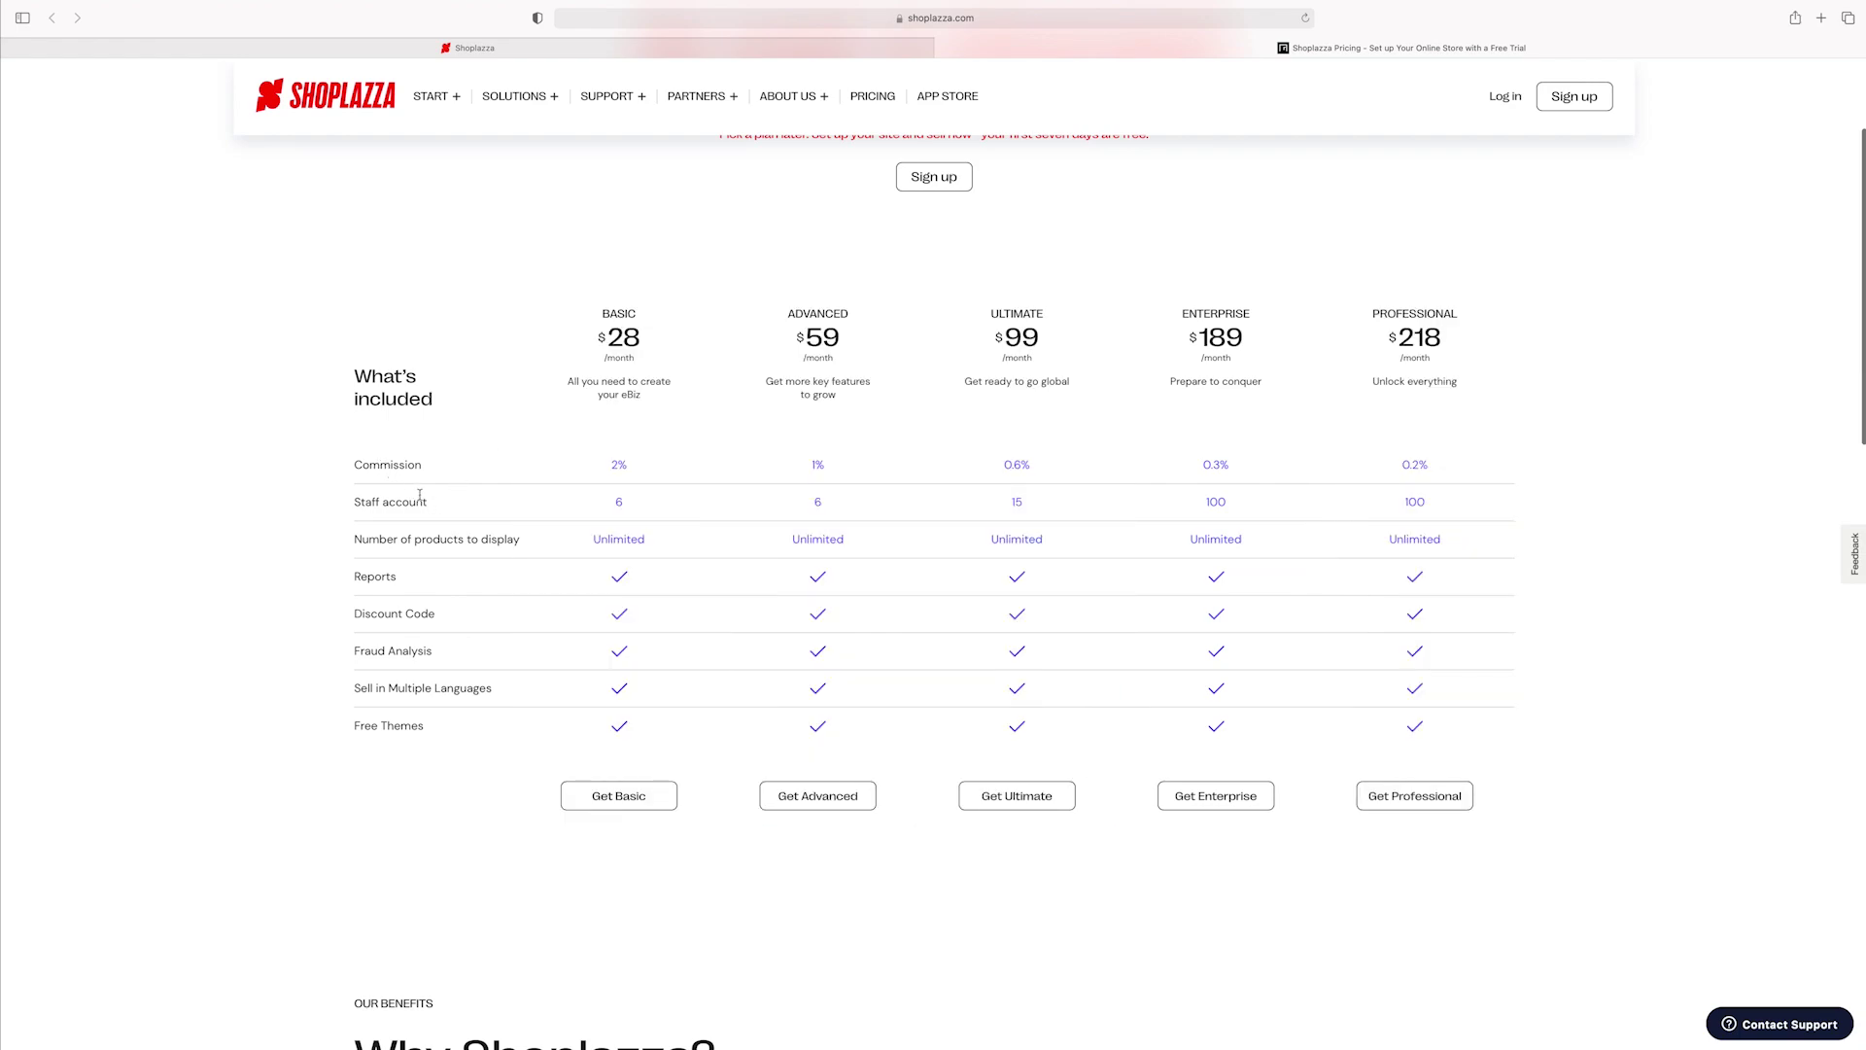
pyautogui.scroll(1, 962, 510)
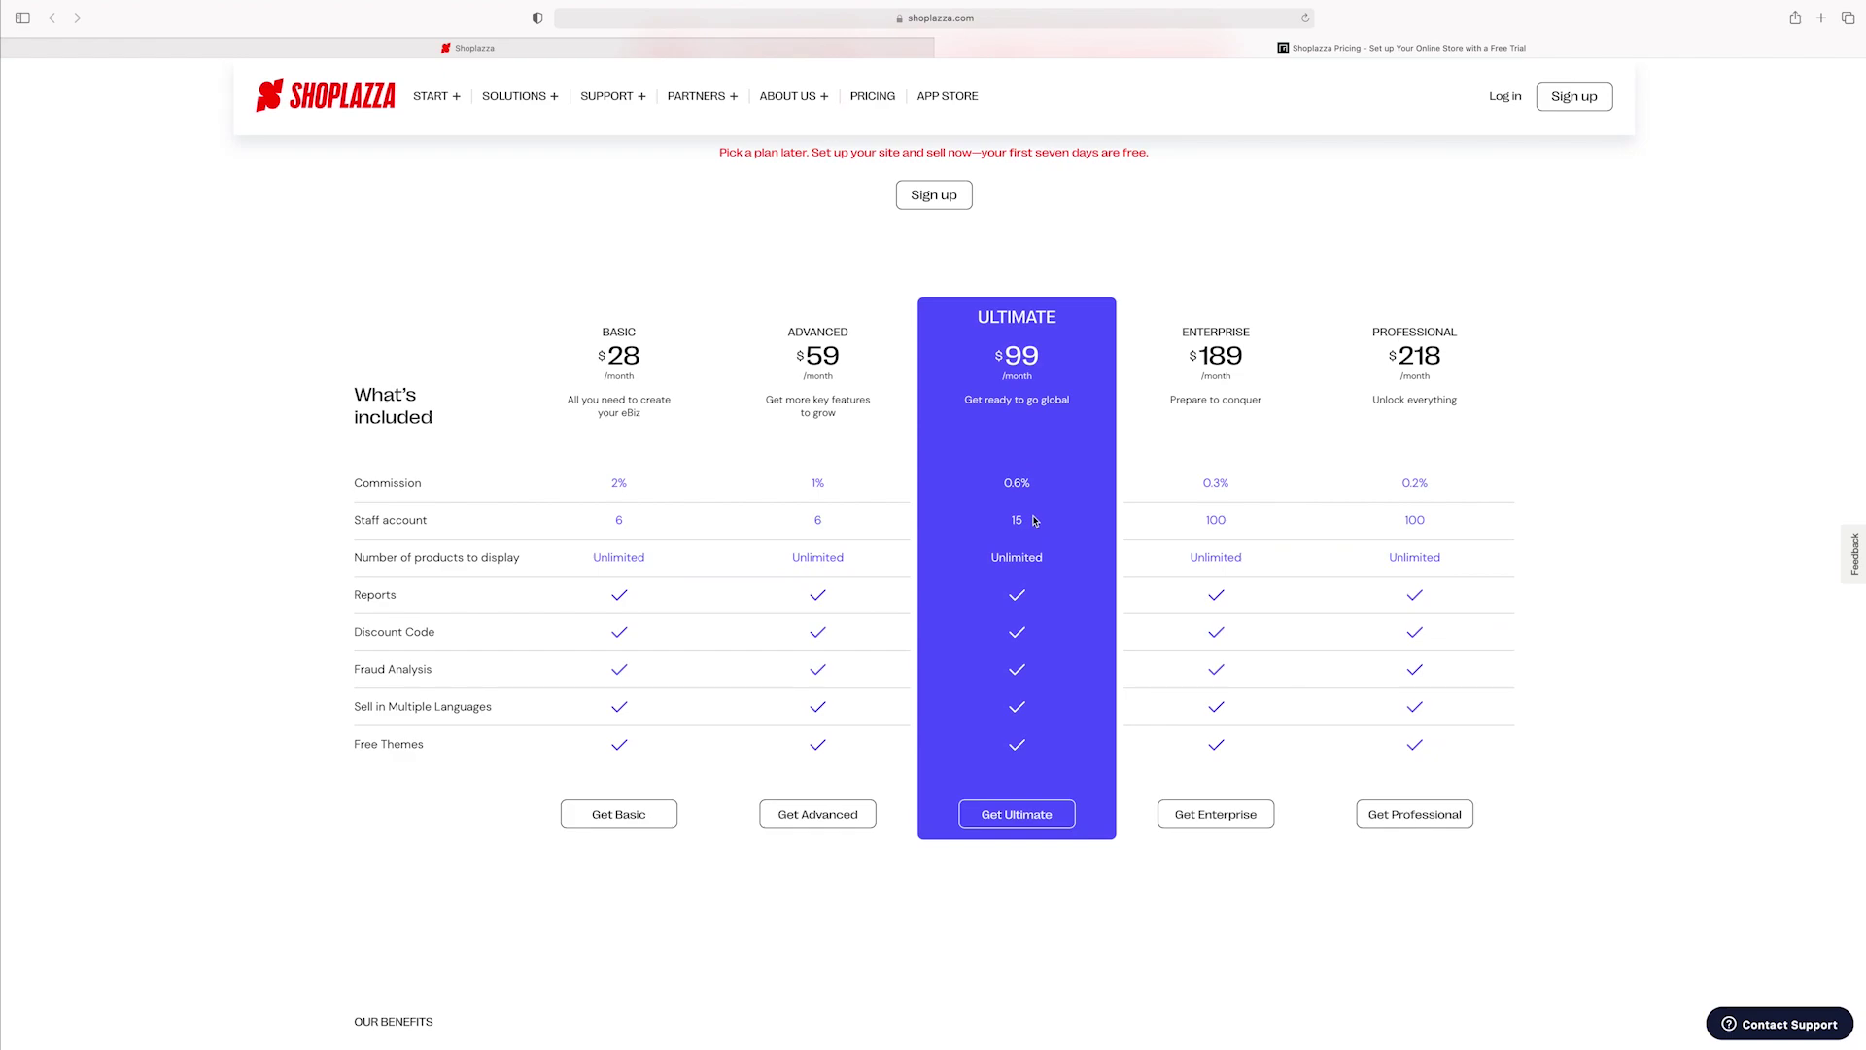
pyautogui.scroll(-5, 1034, 521)
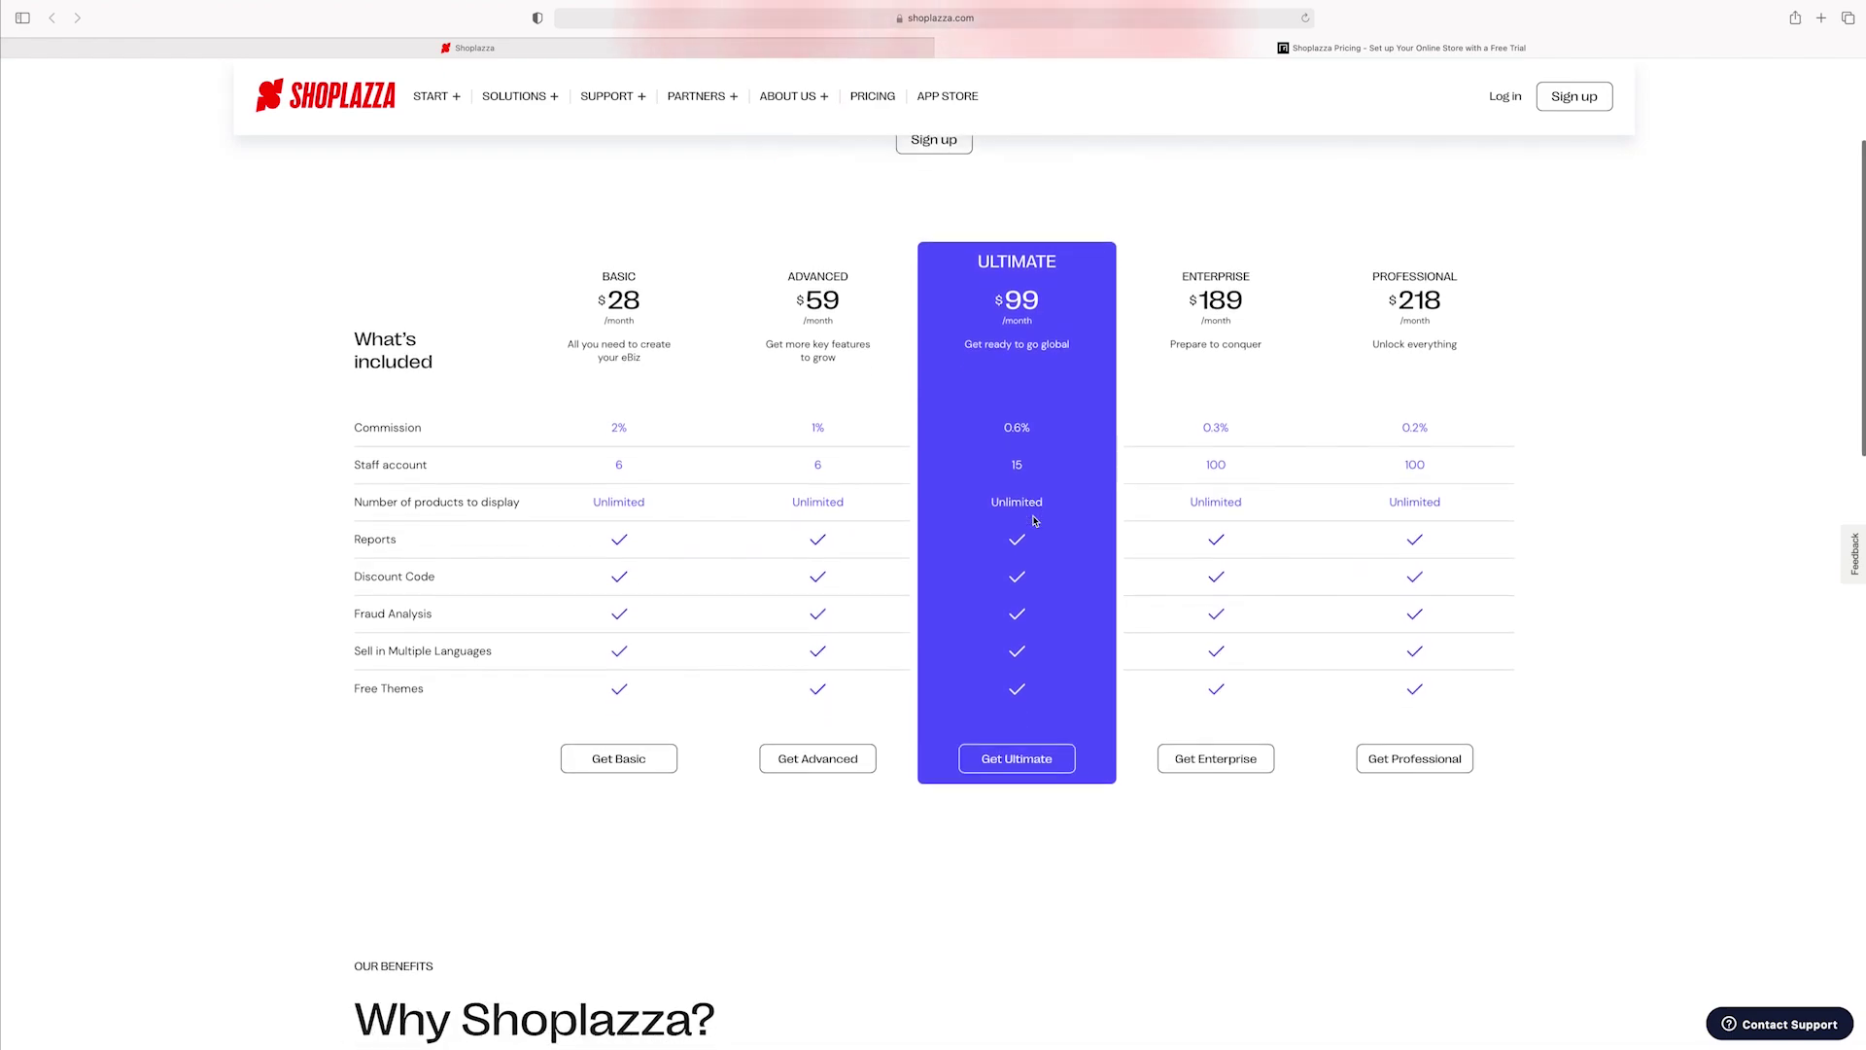
pyautogui.scroll(5, 1035, 521)
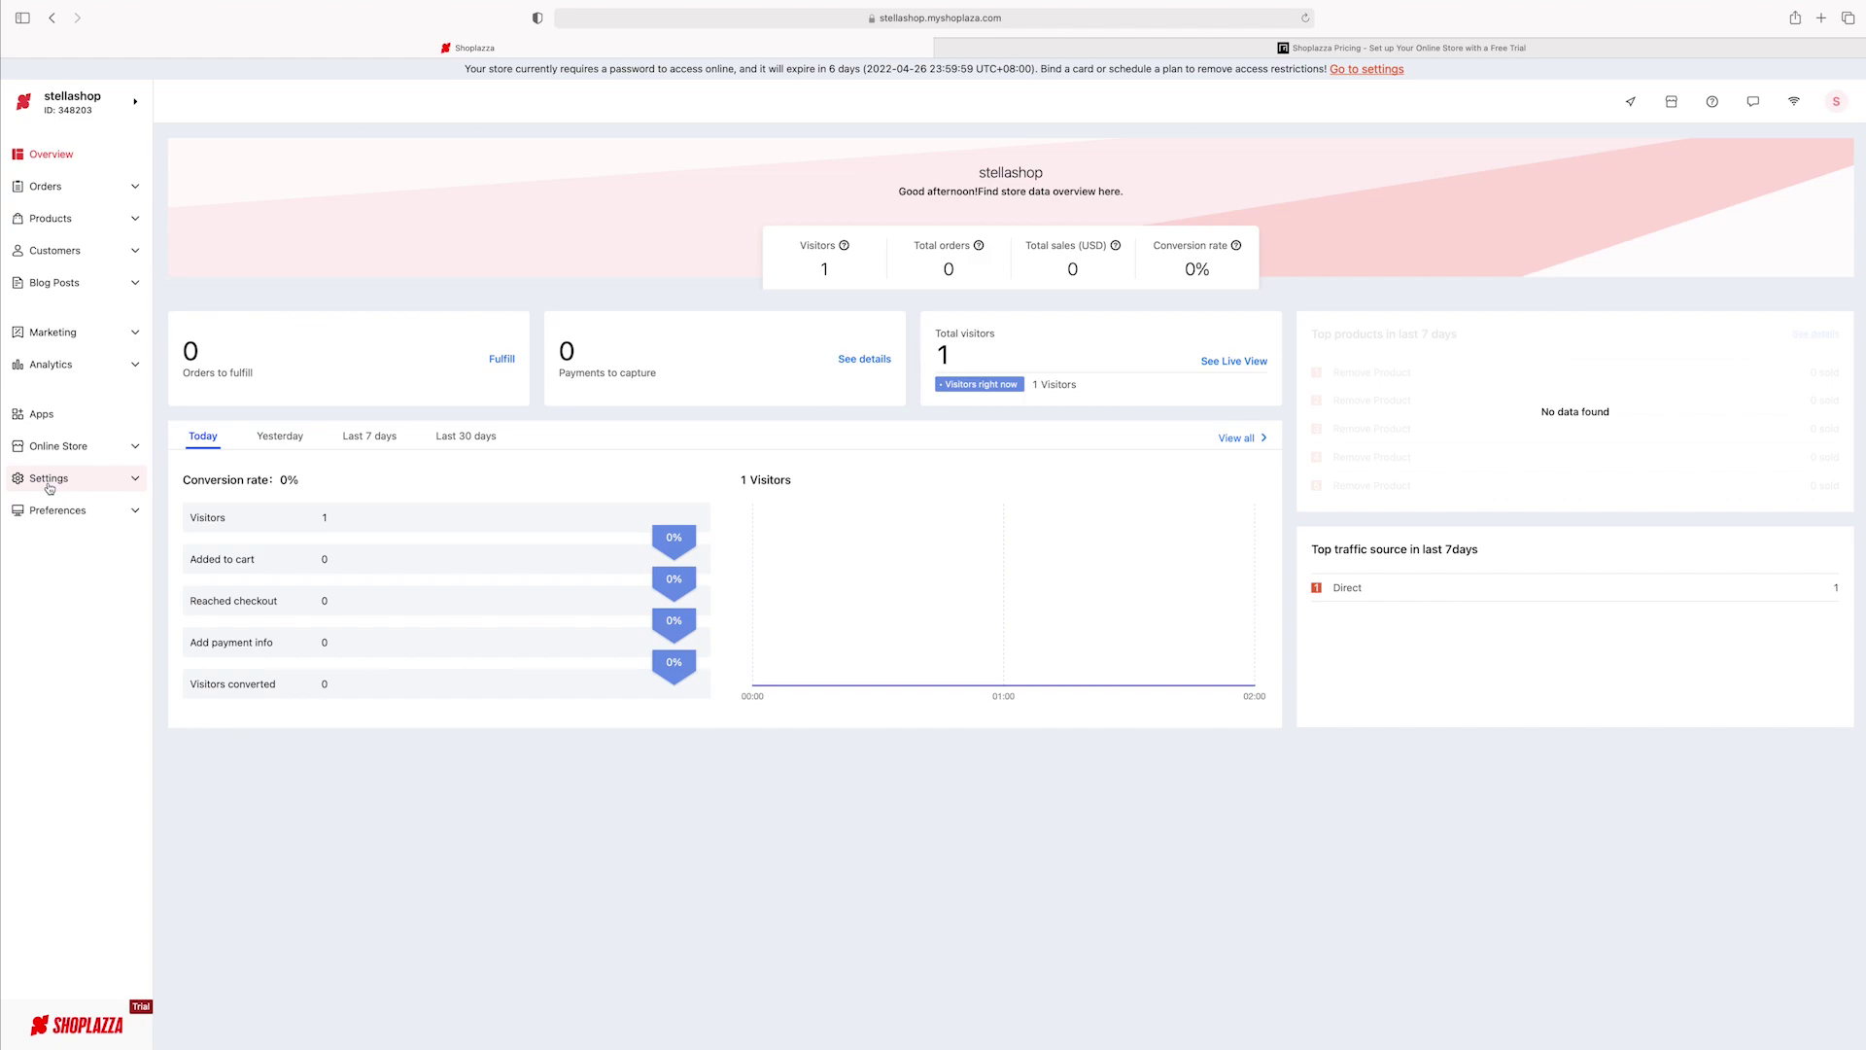
# - Check the empty unfulfilled, abandoned checkout, after sales and PayPal dispute lists, then go to All products
pyautogui.click(107, 187)
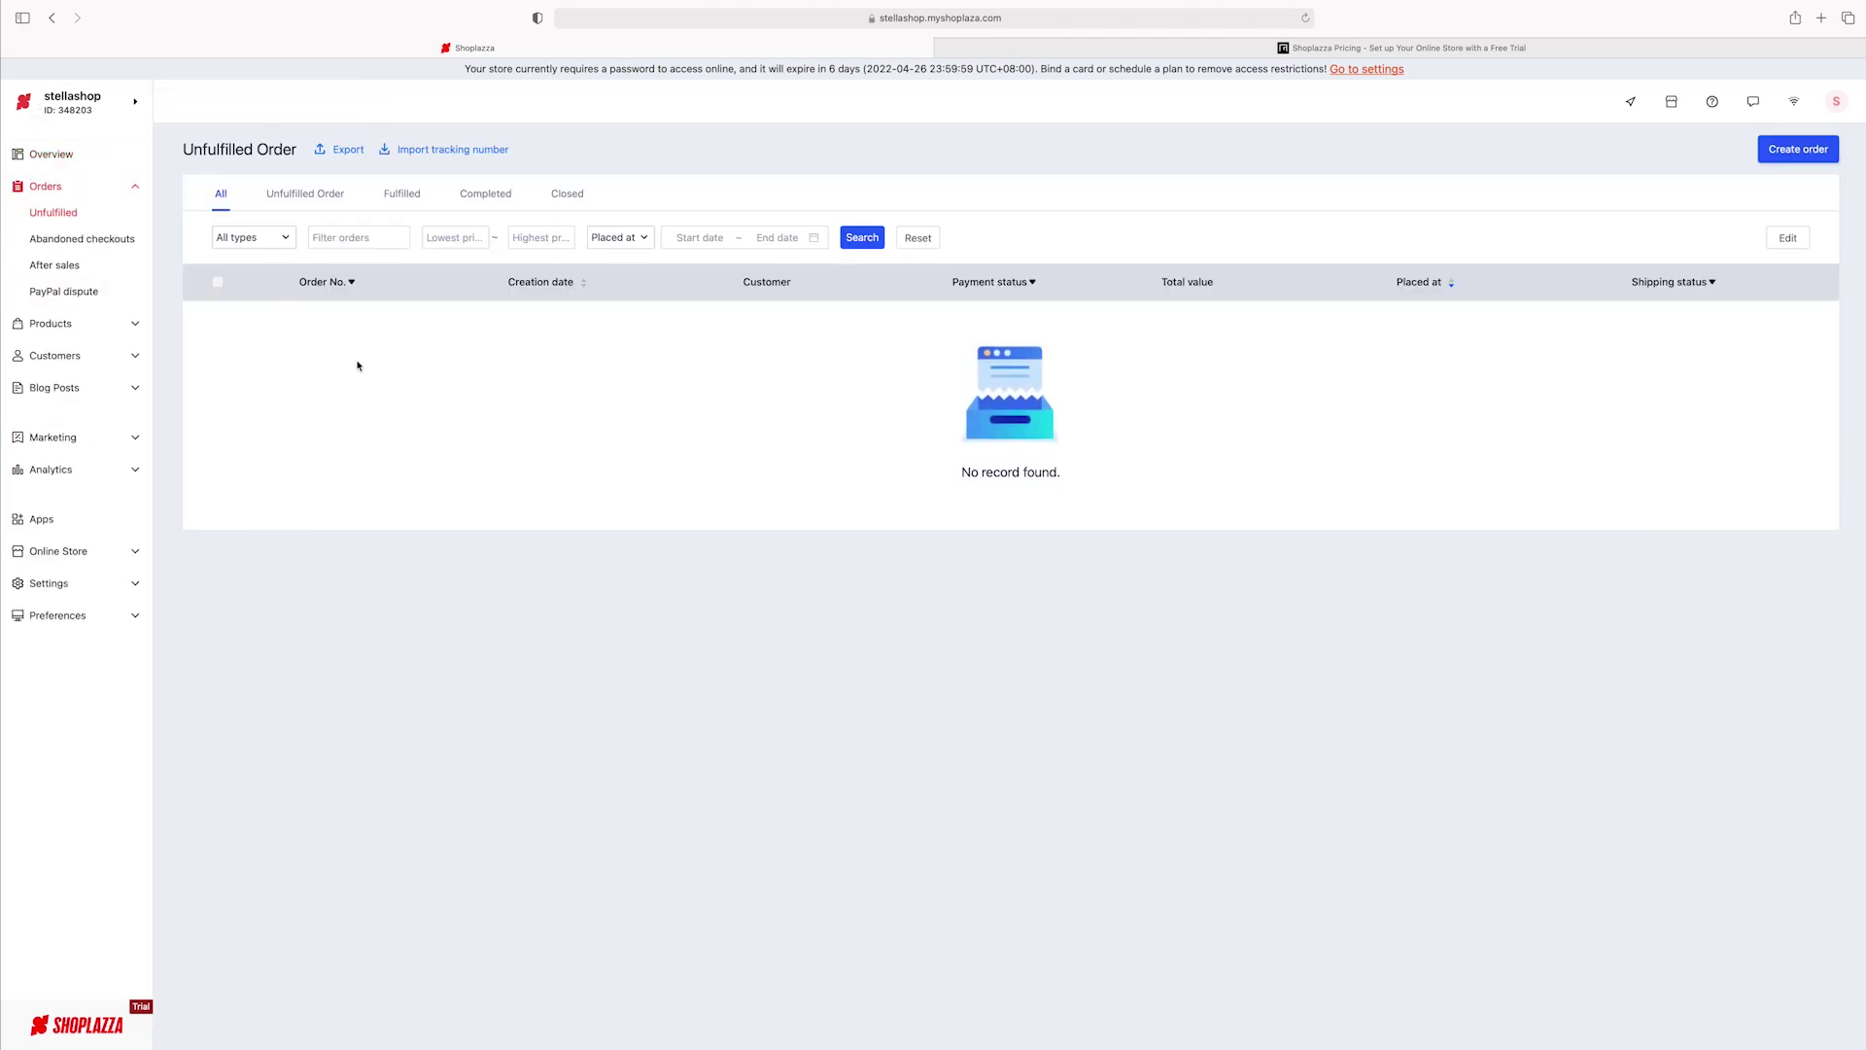
pyautogui.click(123, 239)
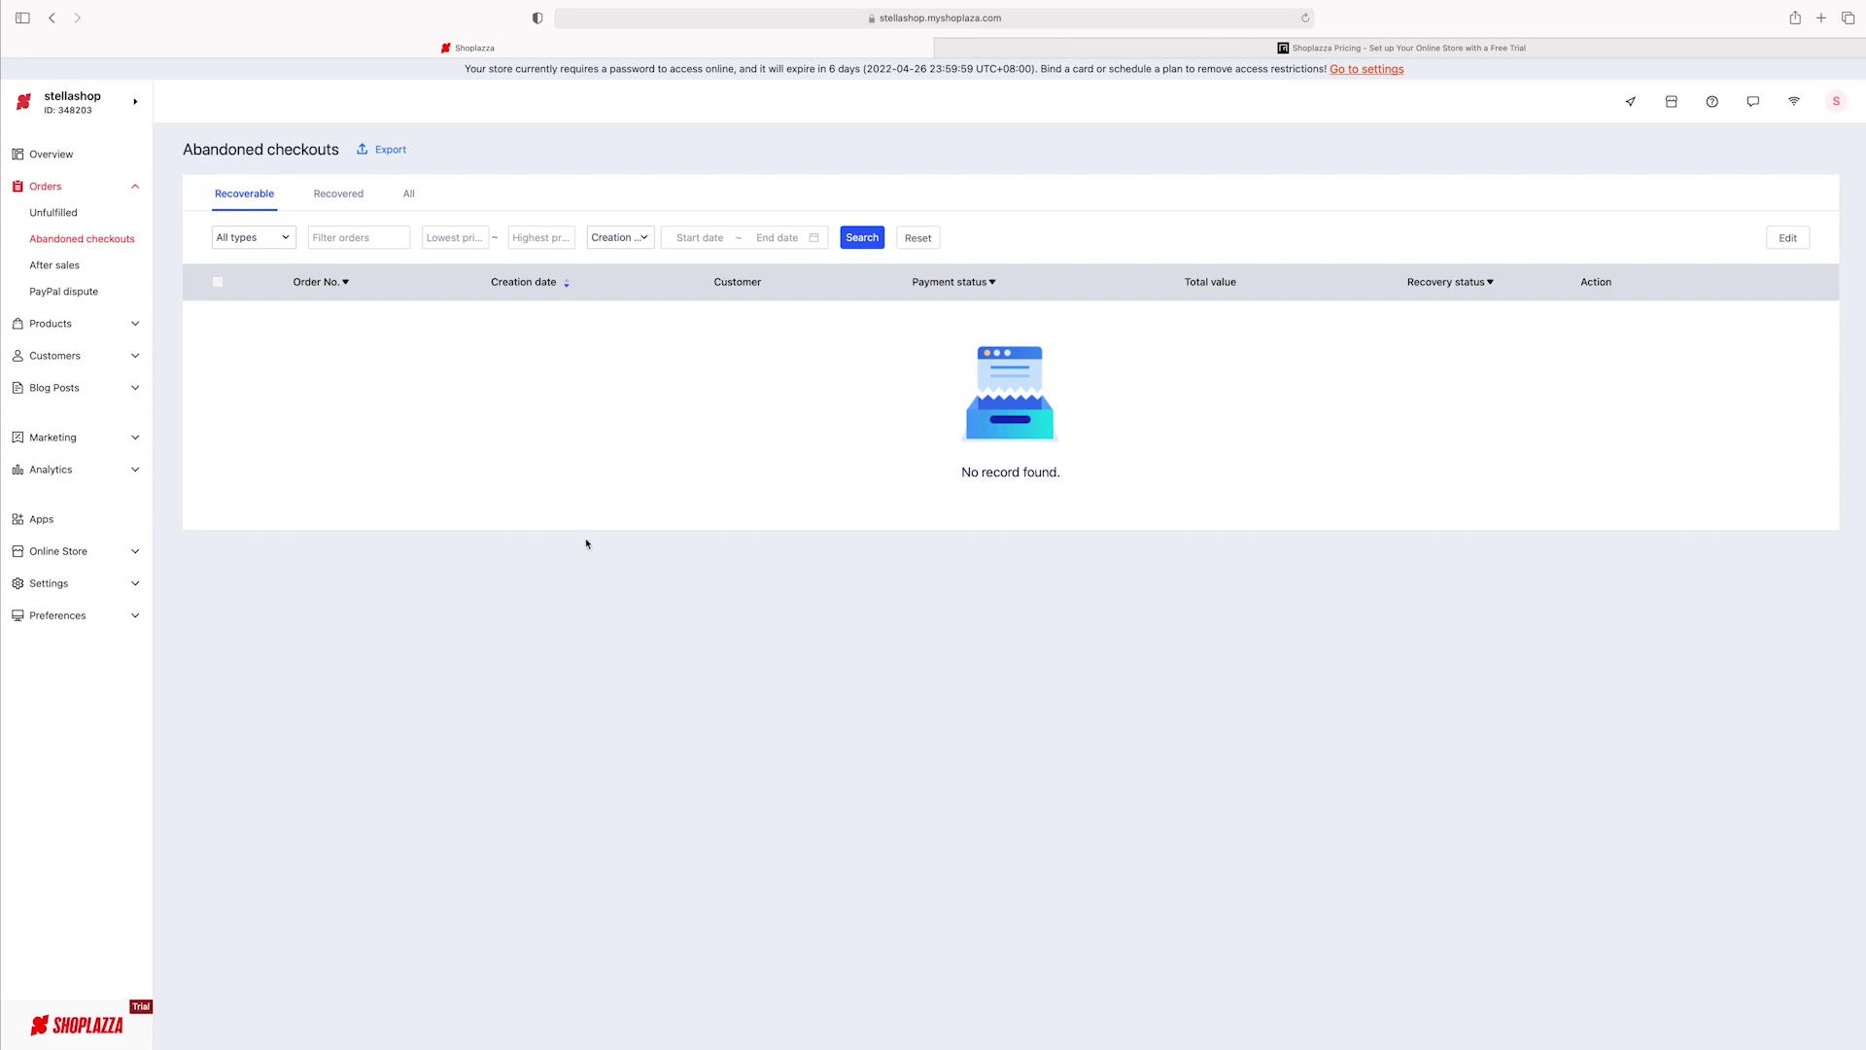
pyautogui.click(75, 265)
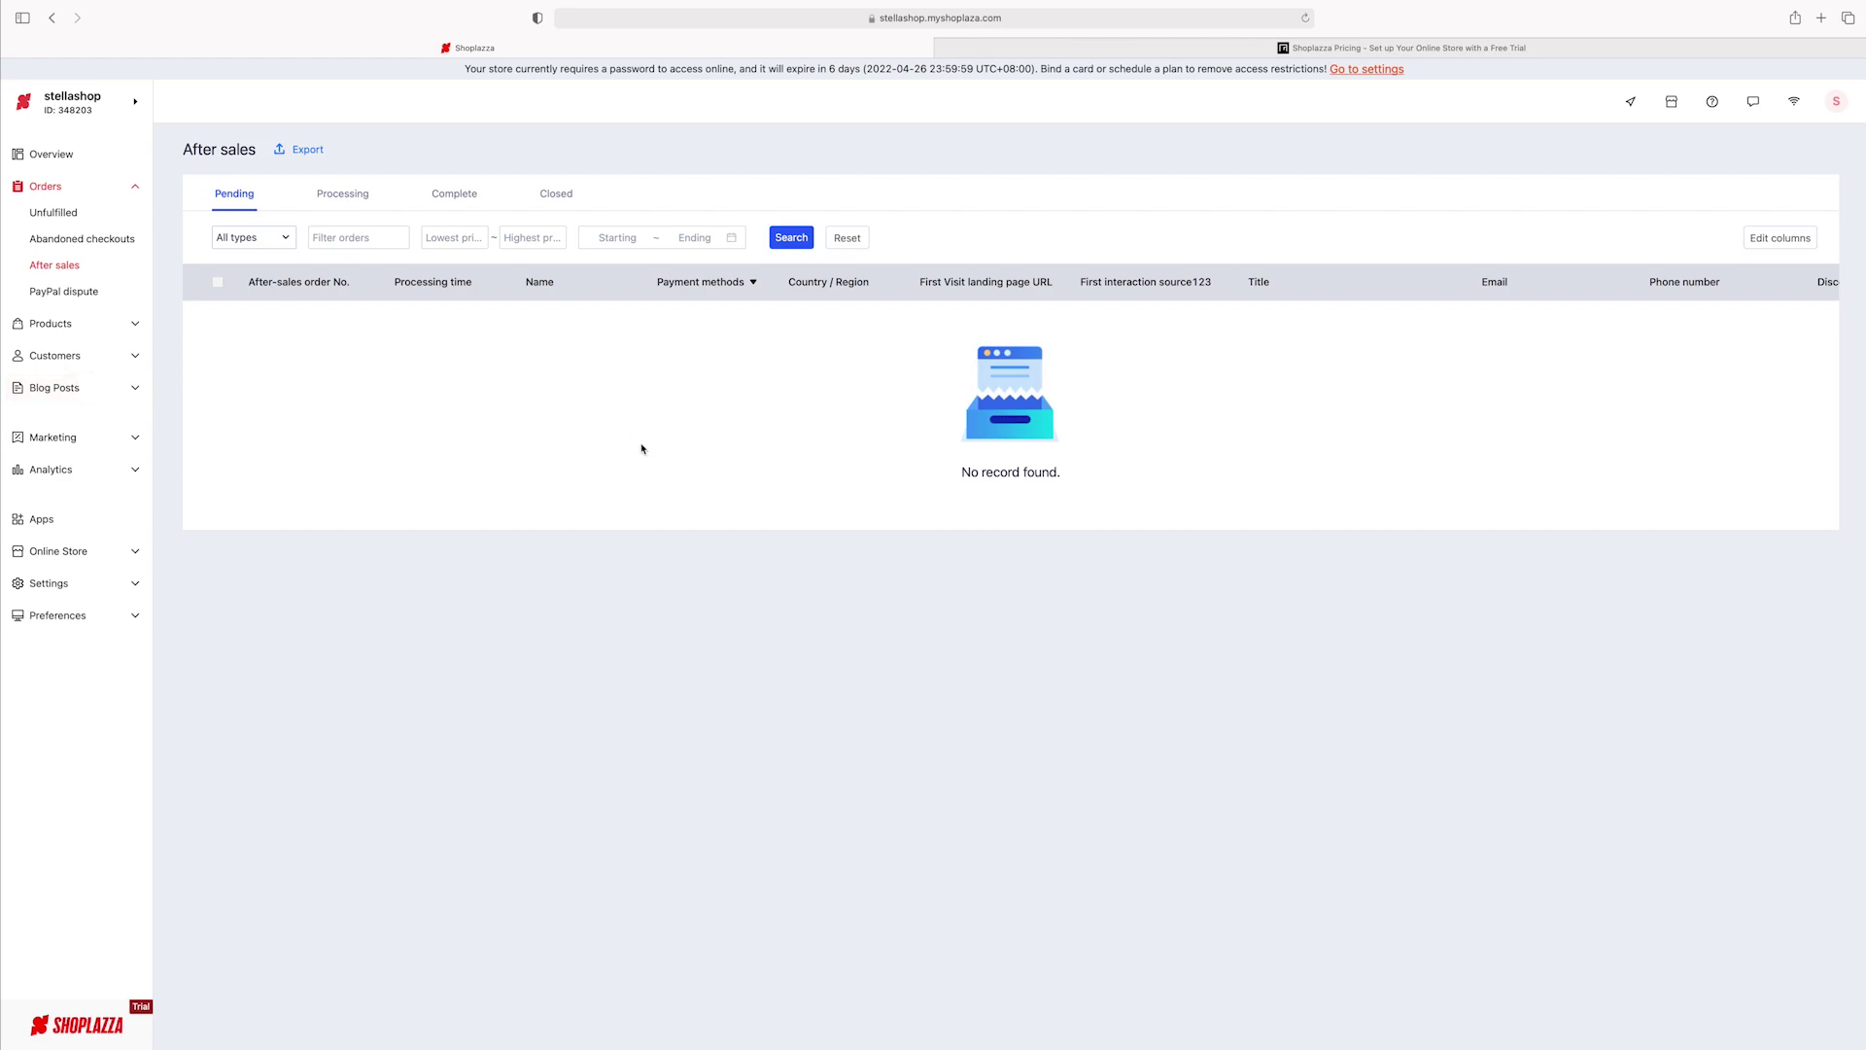
pyautogui.click(76, 294)
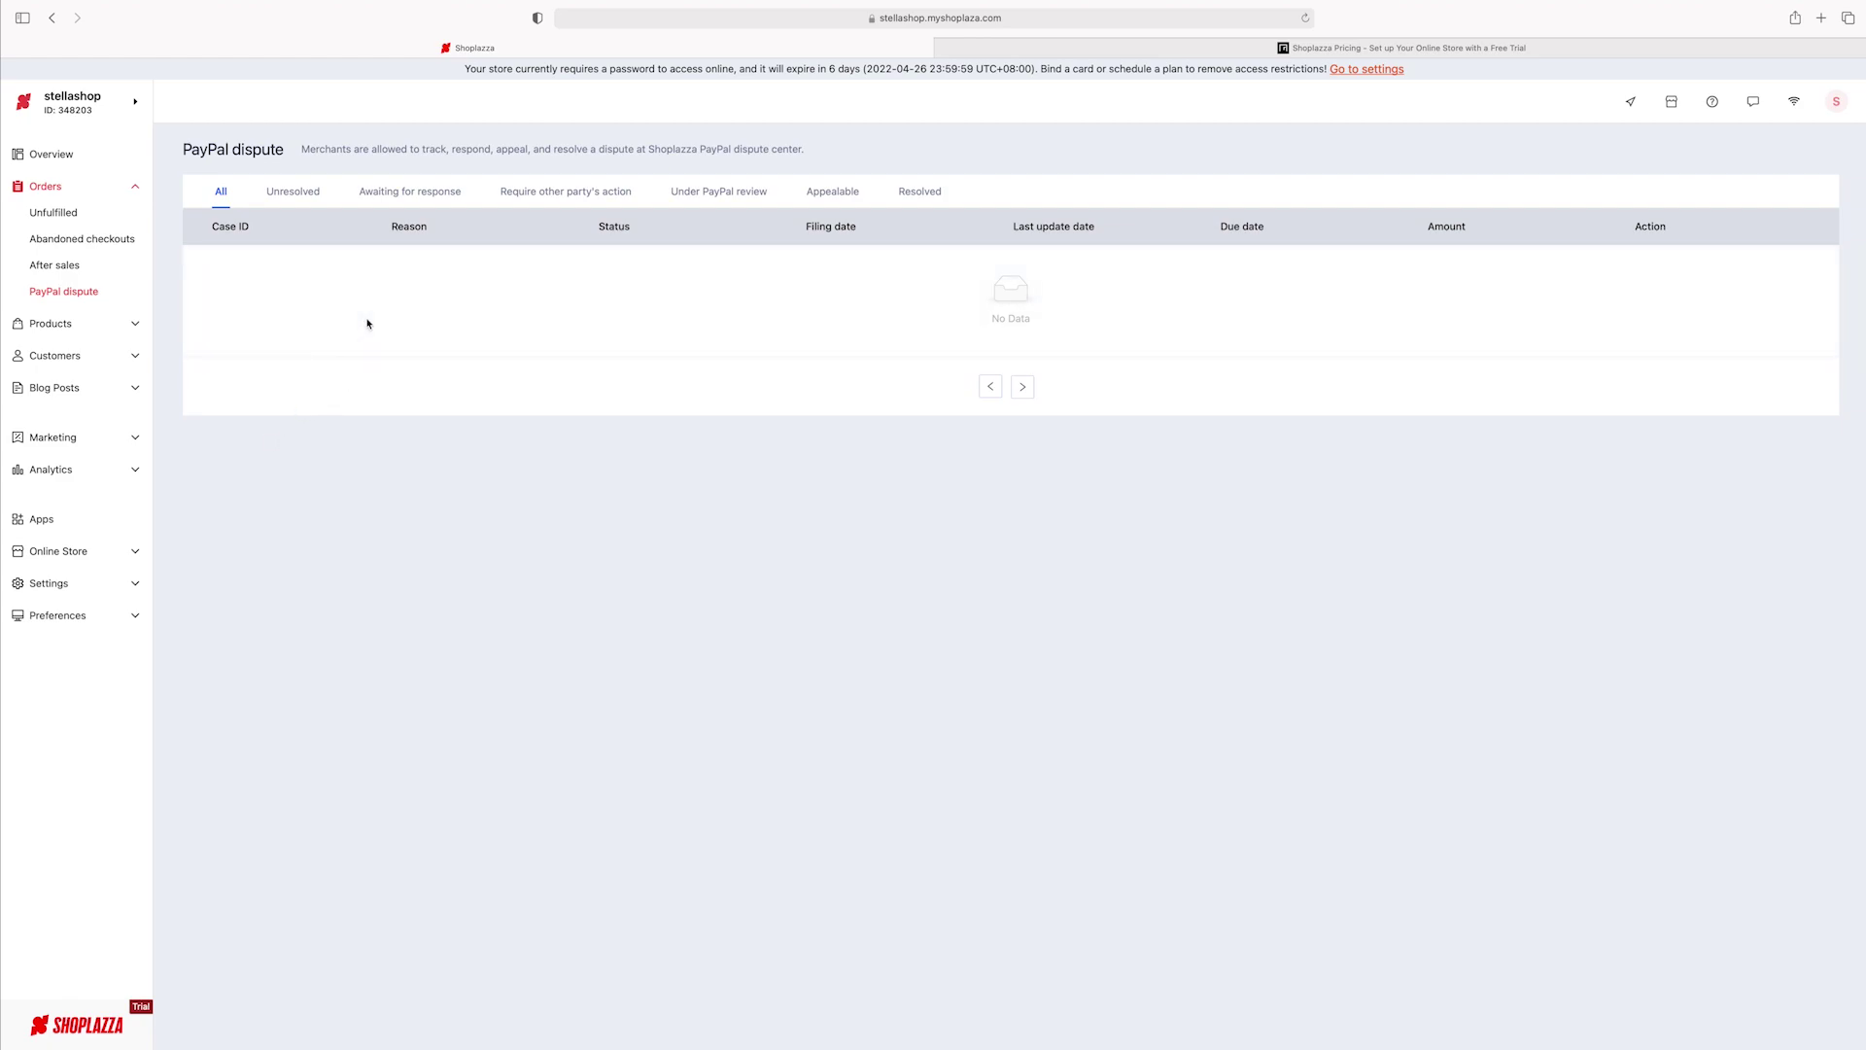
pyautogui.click(66, 323)
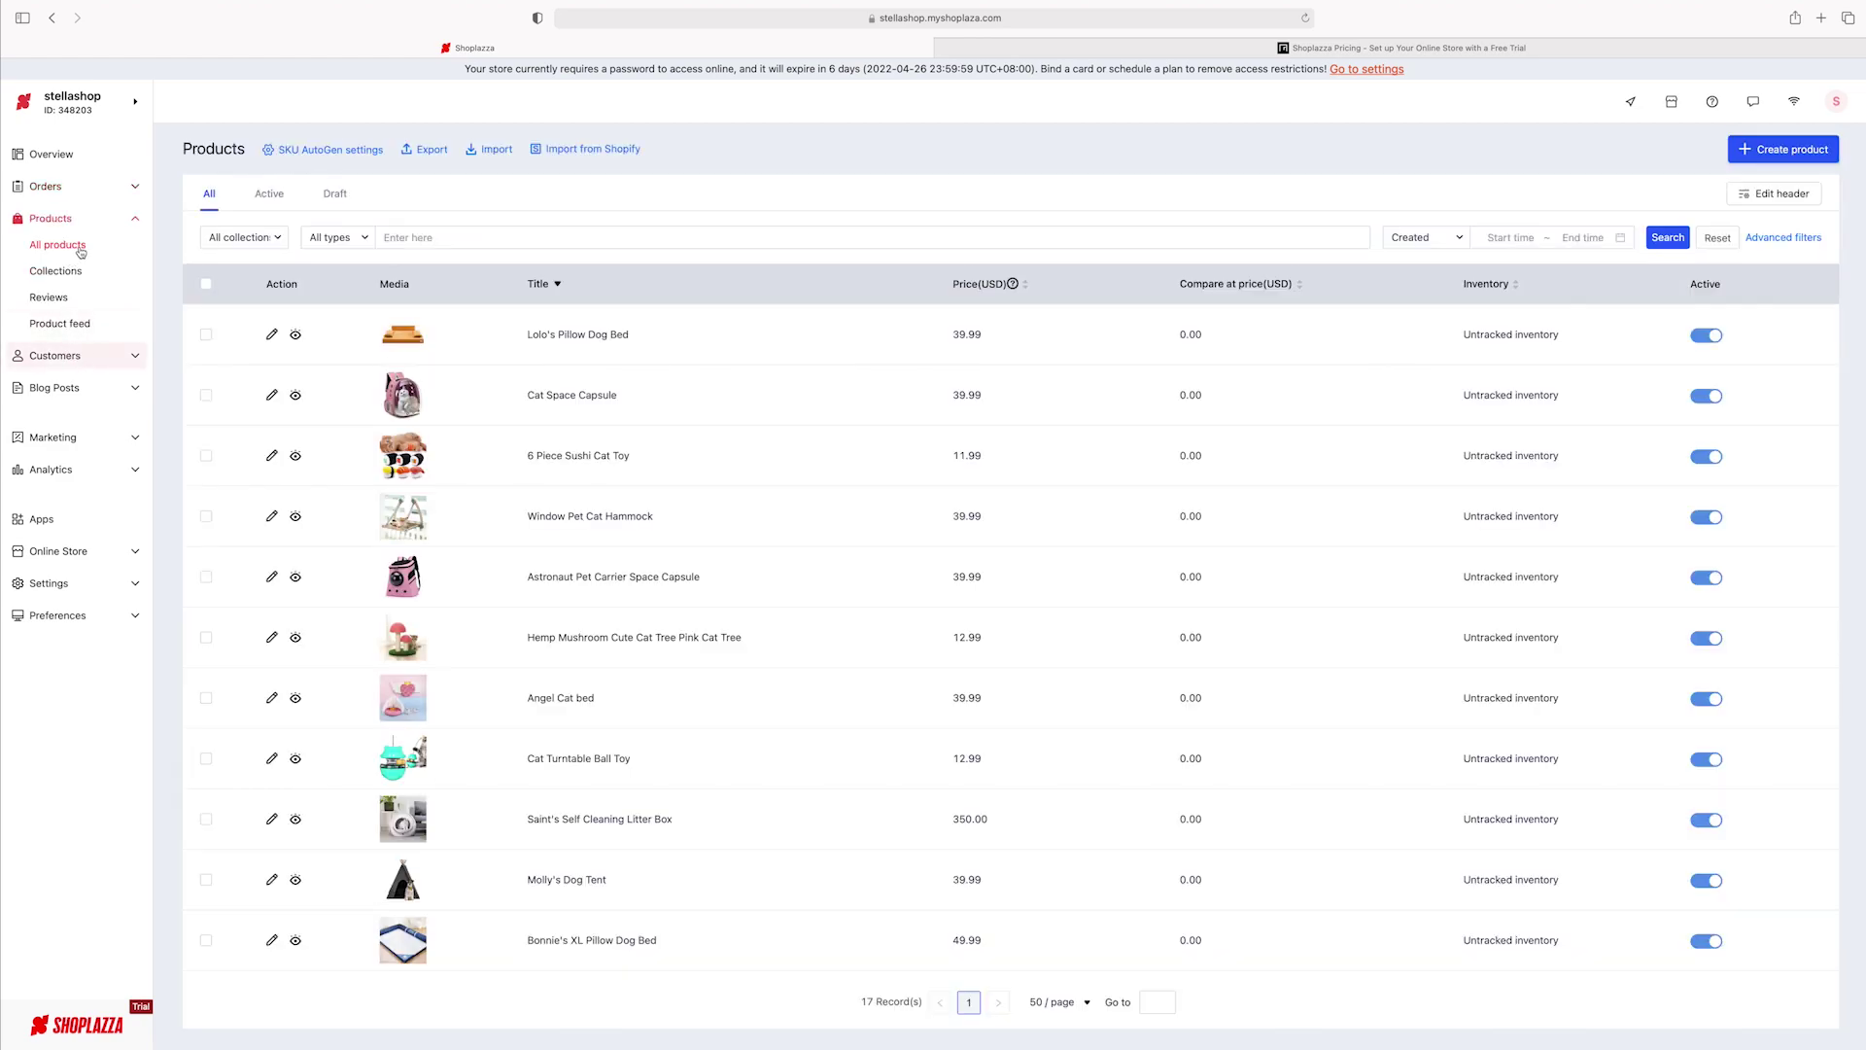
# - View collections and the Reviews page, dismissing its update notice and opening the review-enabling settings
pyautogui.click(77, 274)
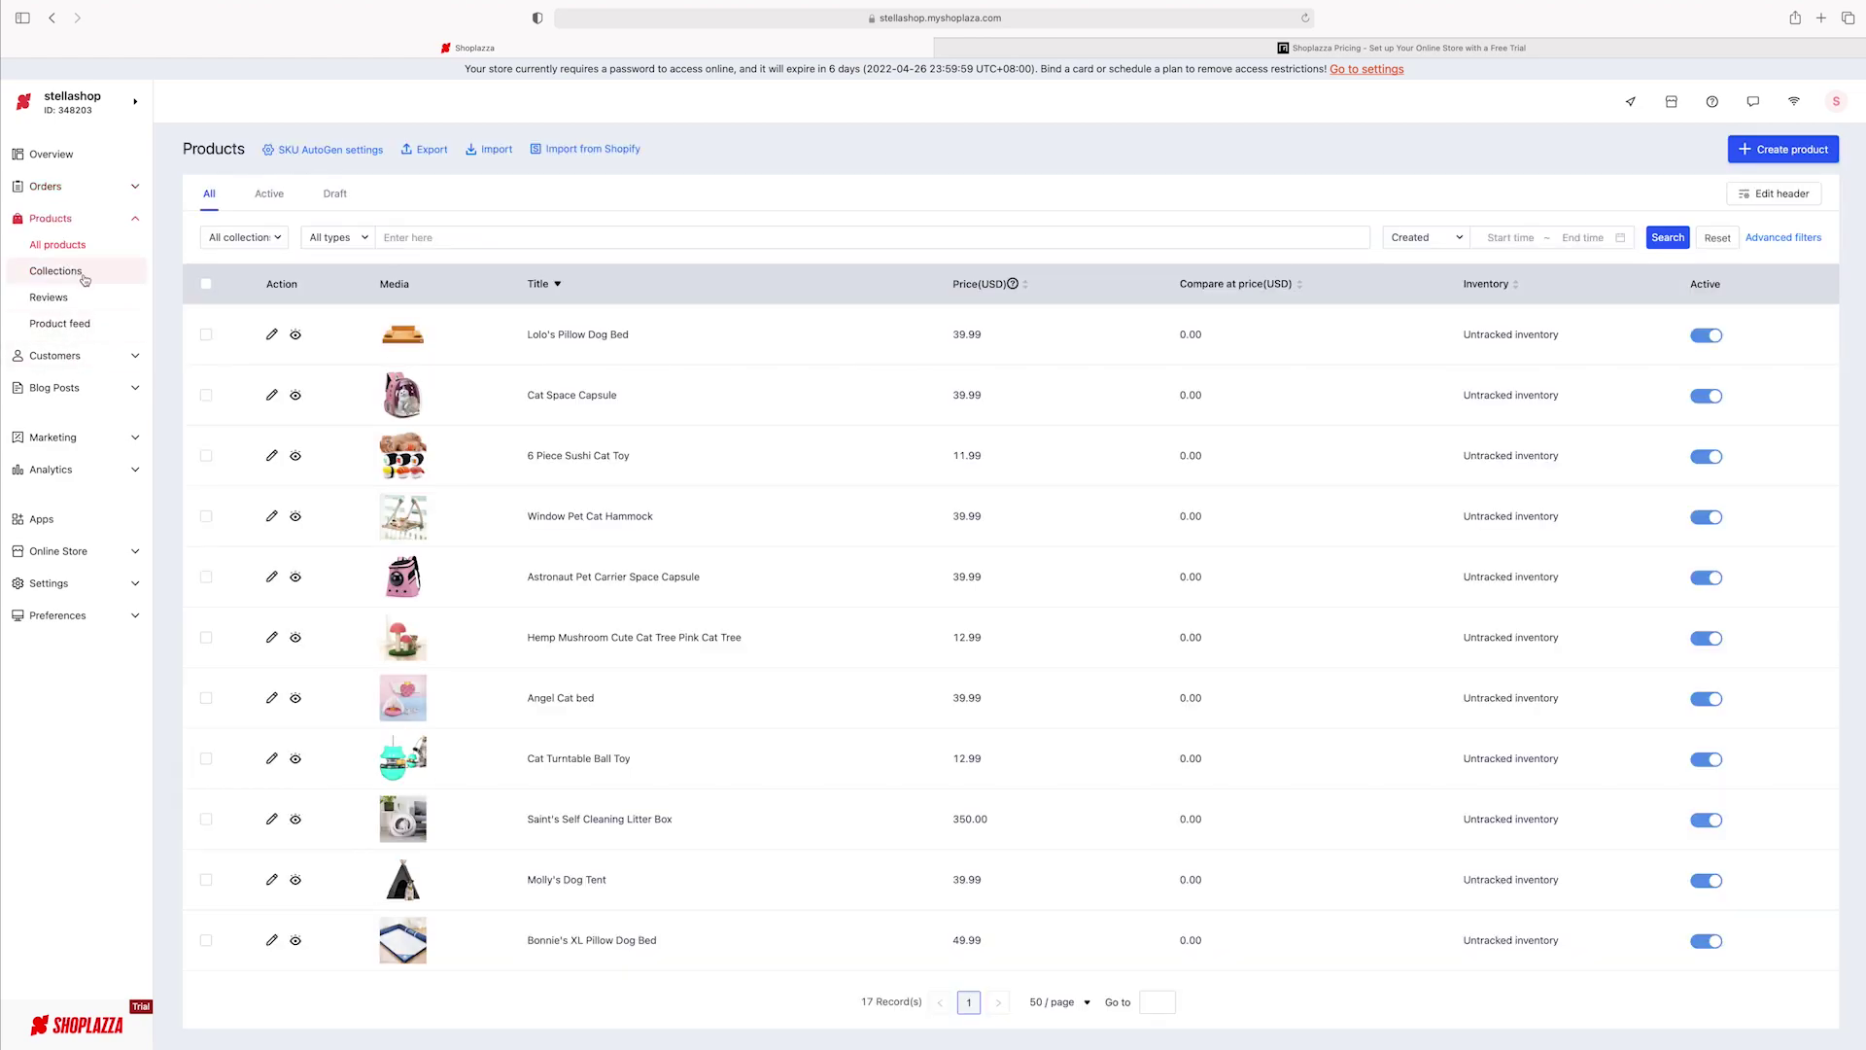
pyautogui.click(78, 303)
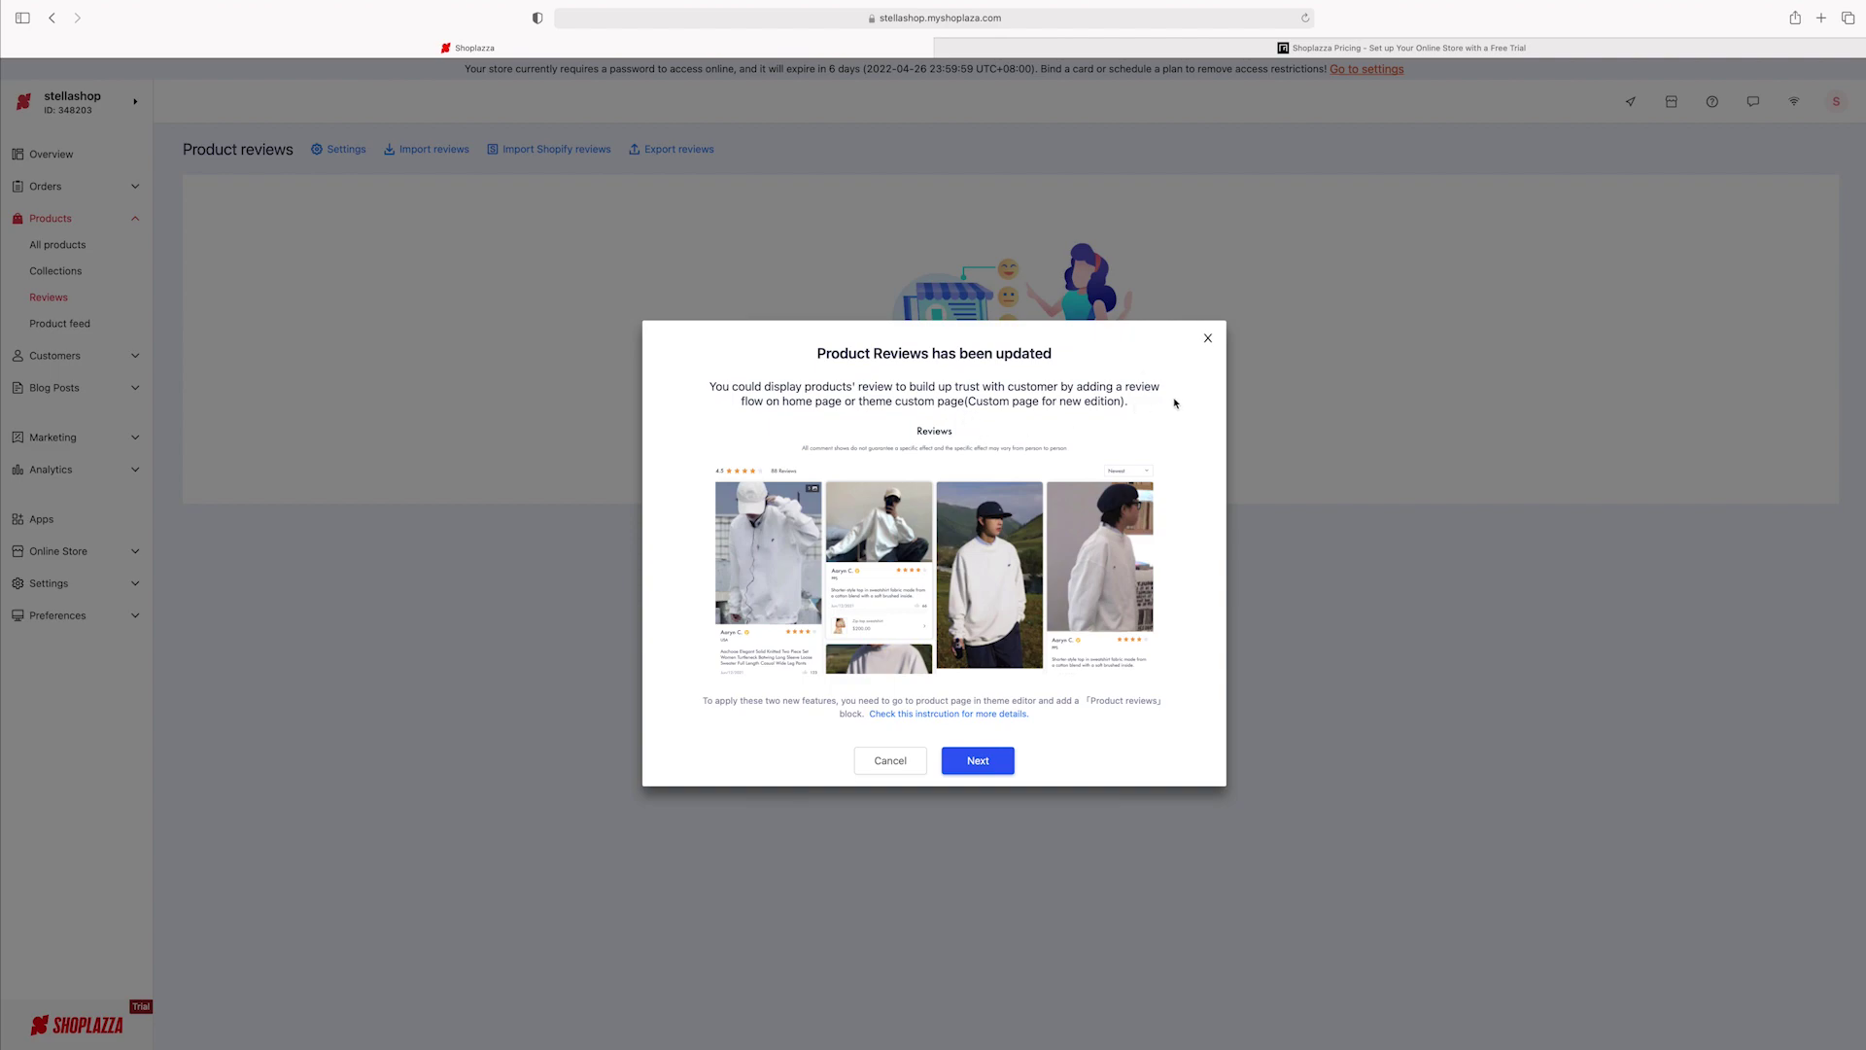
pyautogui.click(1208, 338)
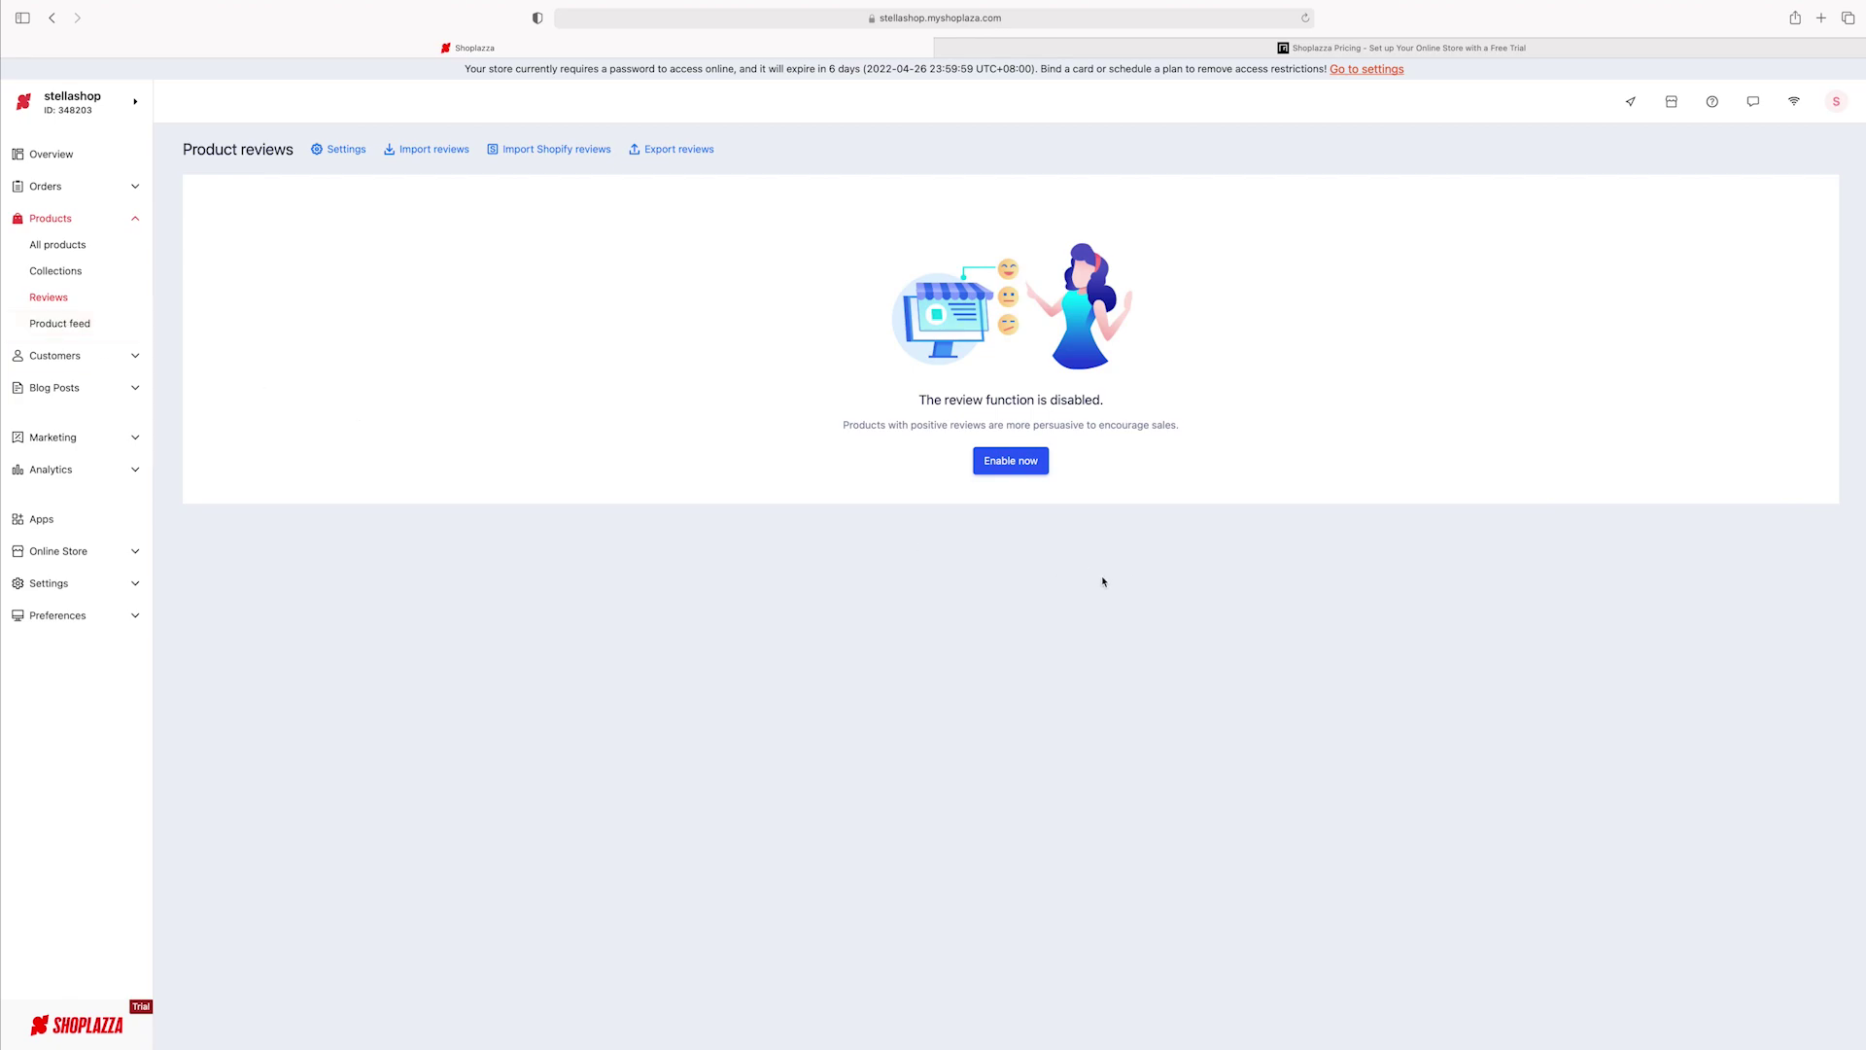
pyautogui.click(1011, 460)
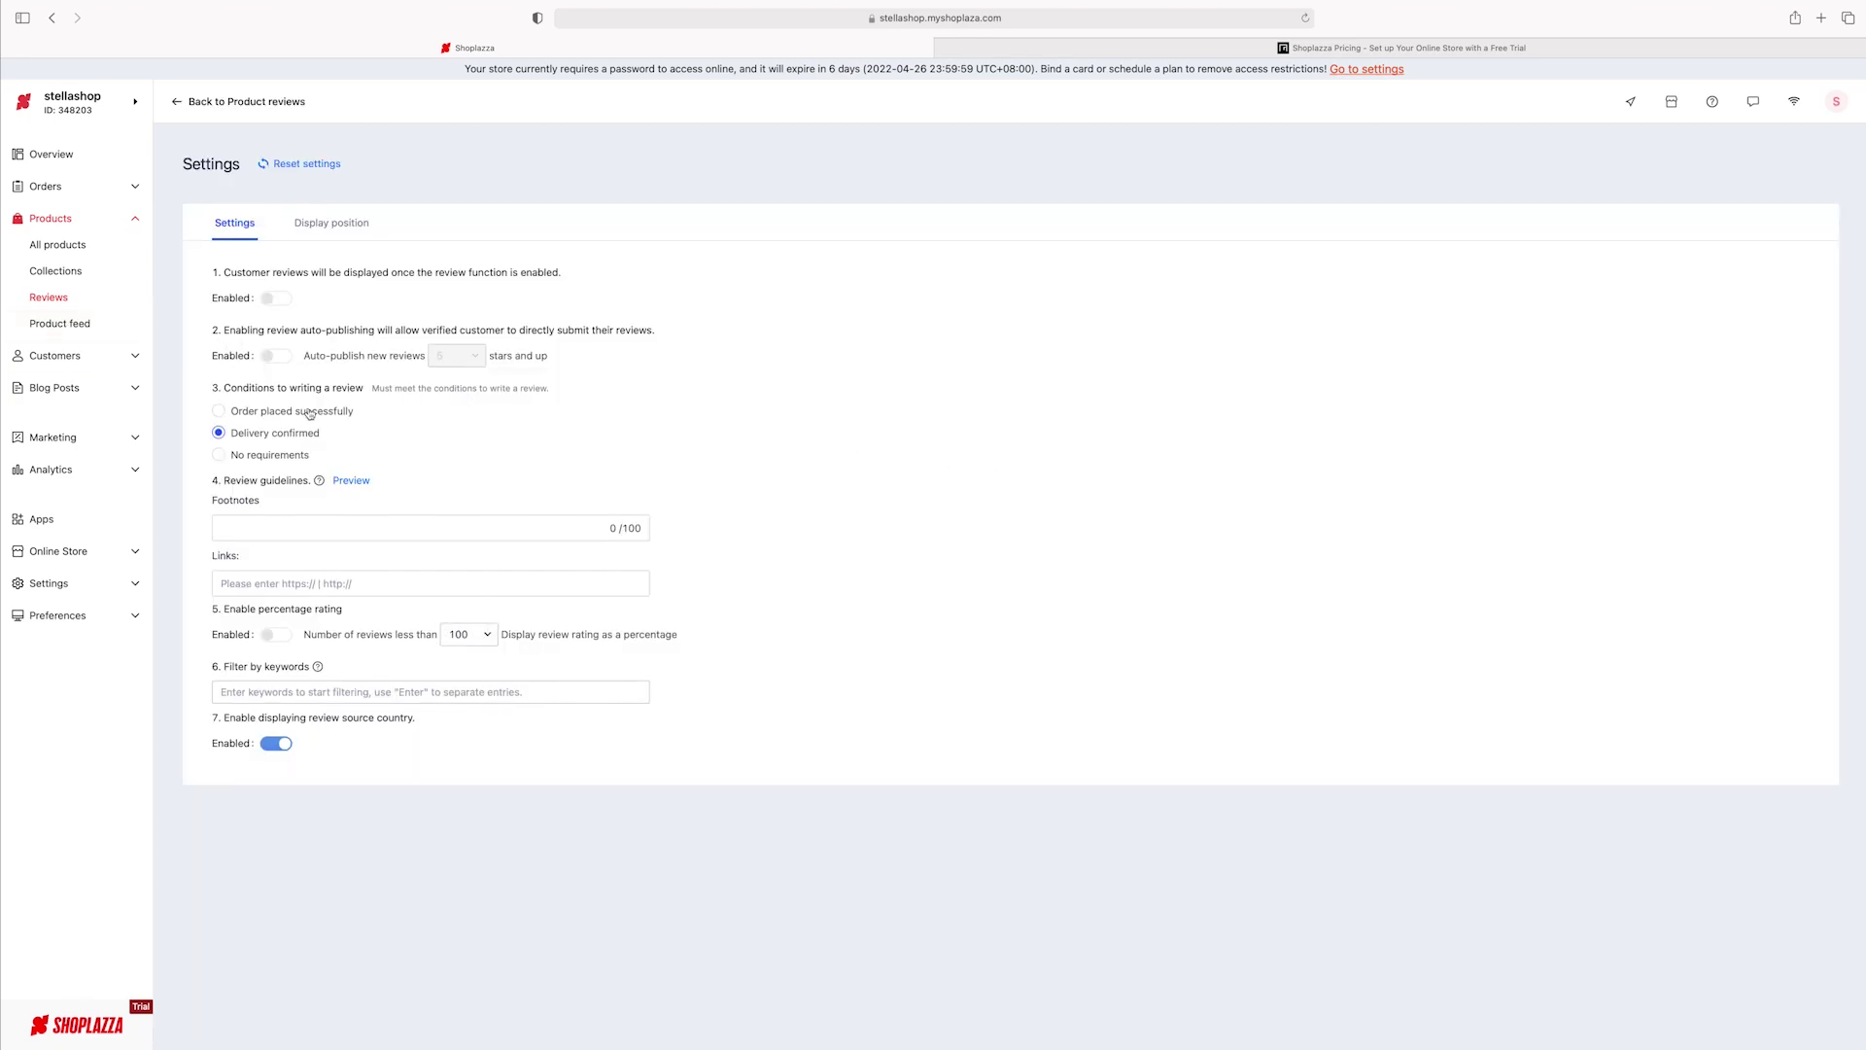
# - Check the empty product feed page and its Add feed option, then open Customer management
pyautogui.click(75, 324)
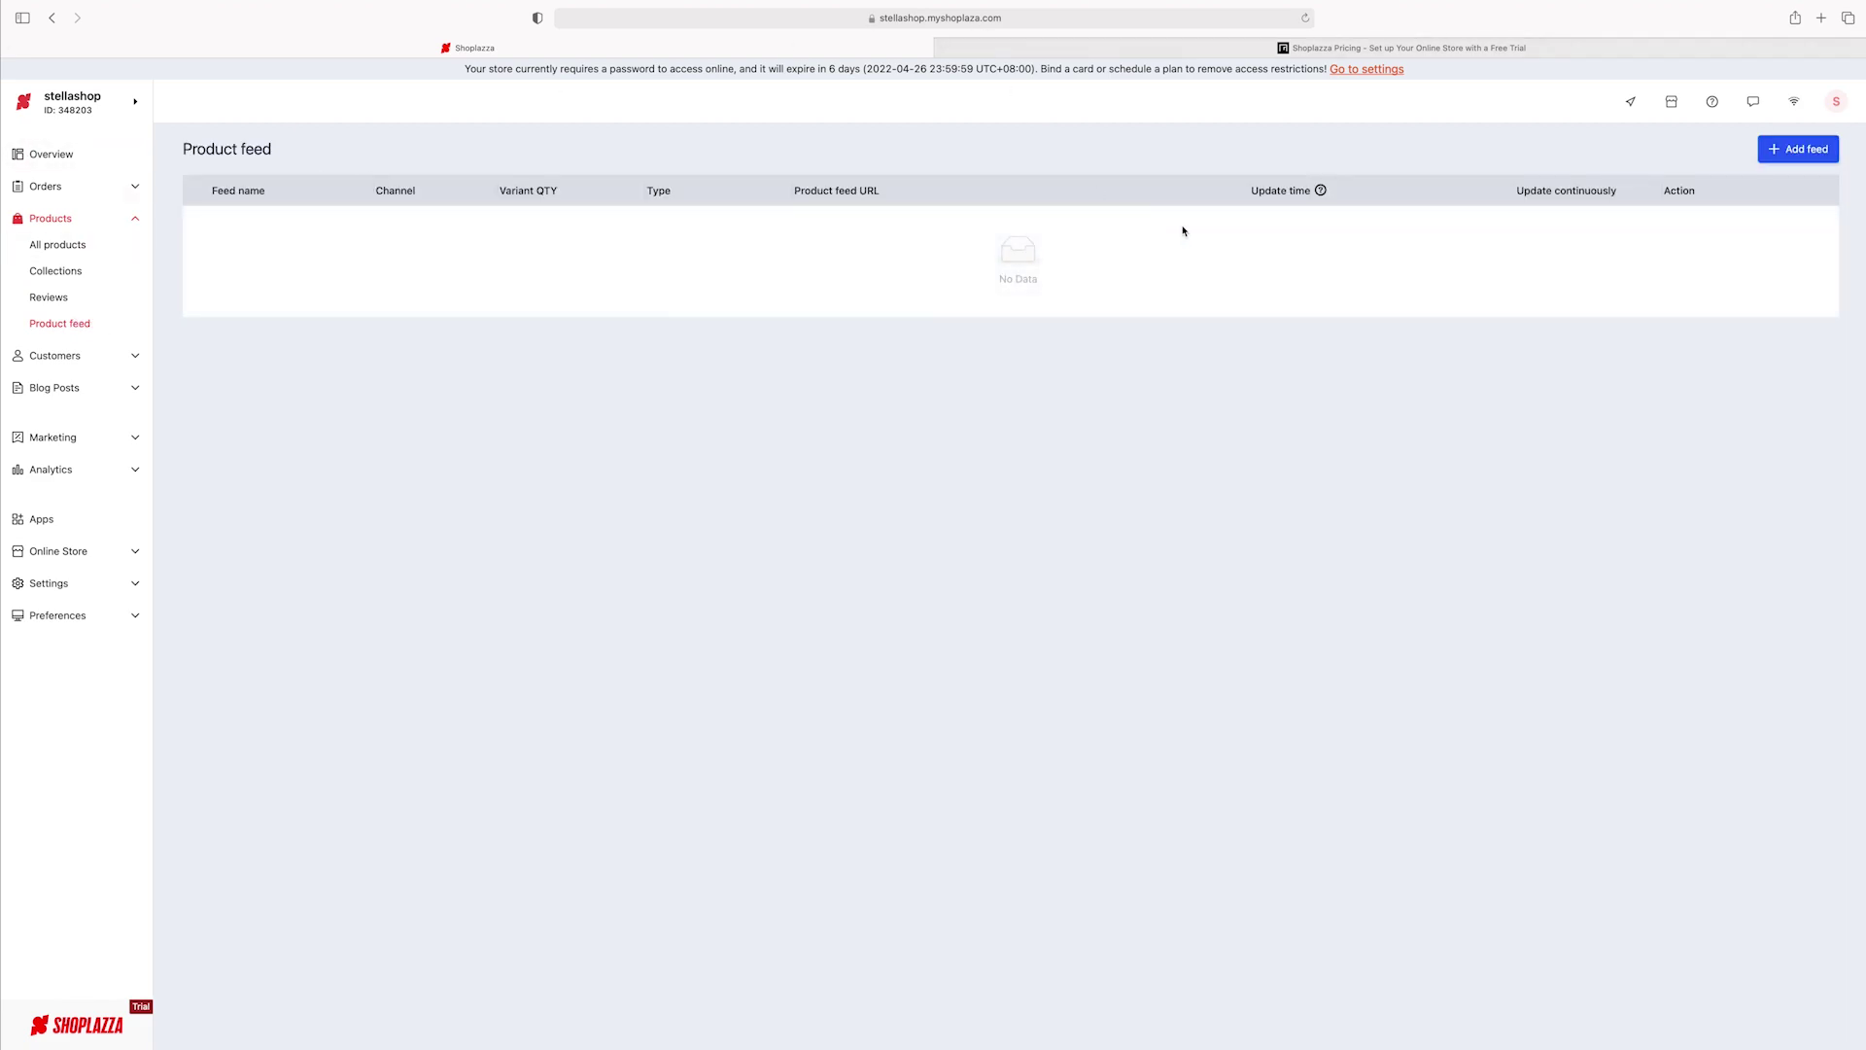
pyautogui.click(1794, 153)
pyautogui.click(81, 361)
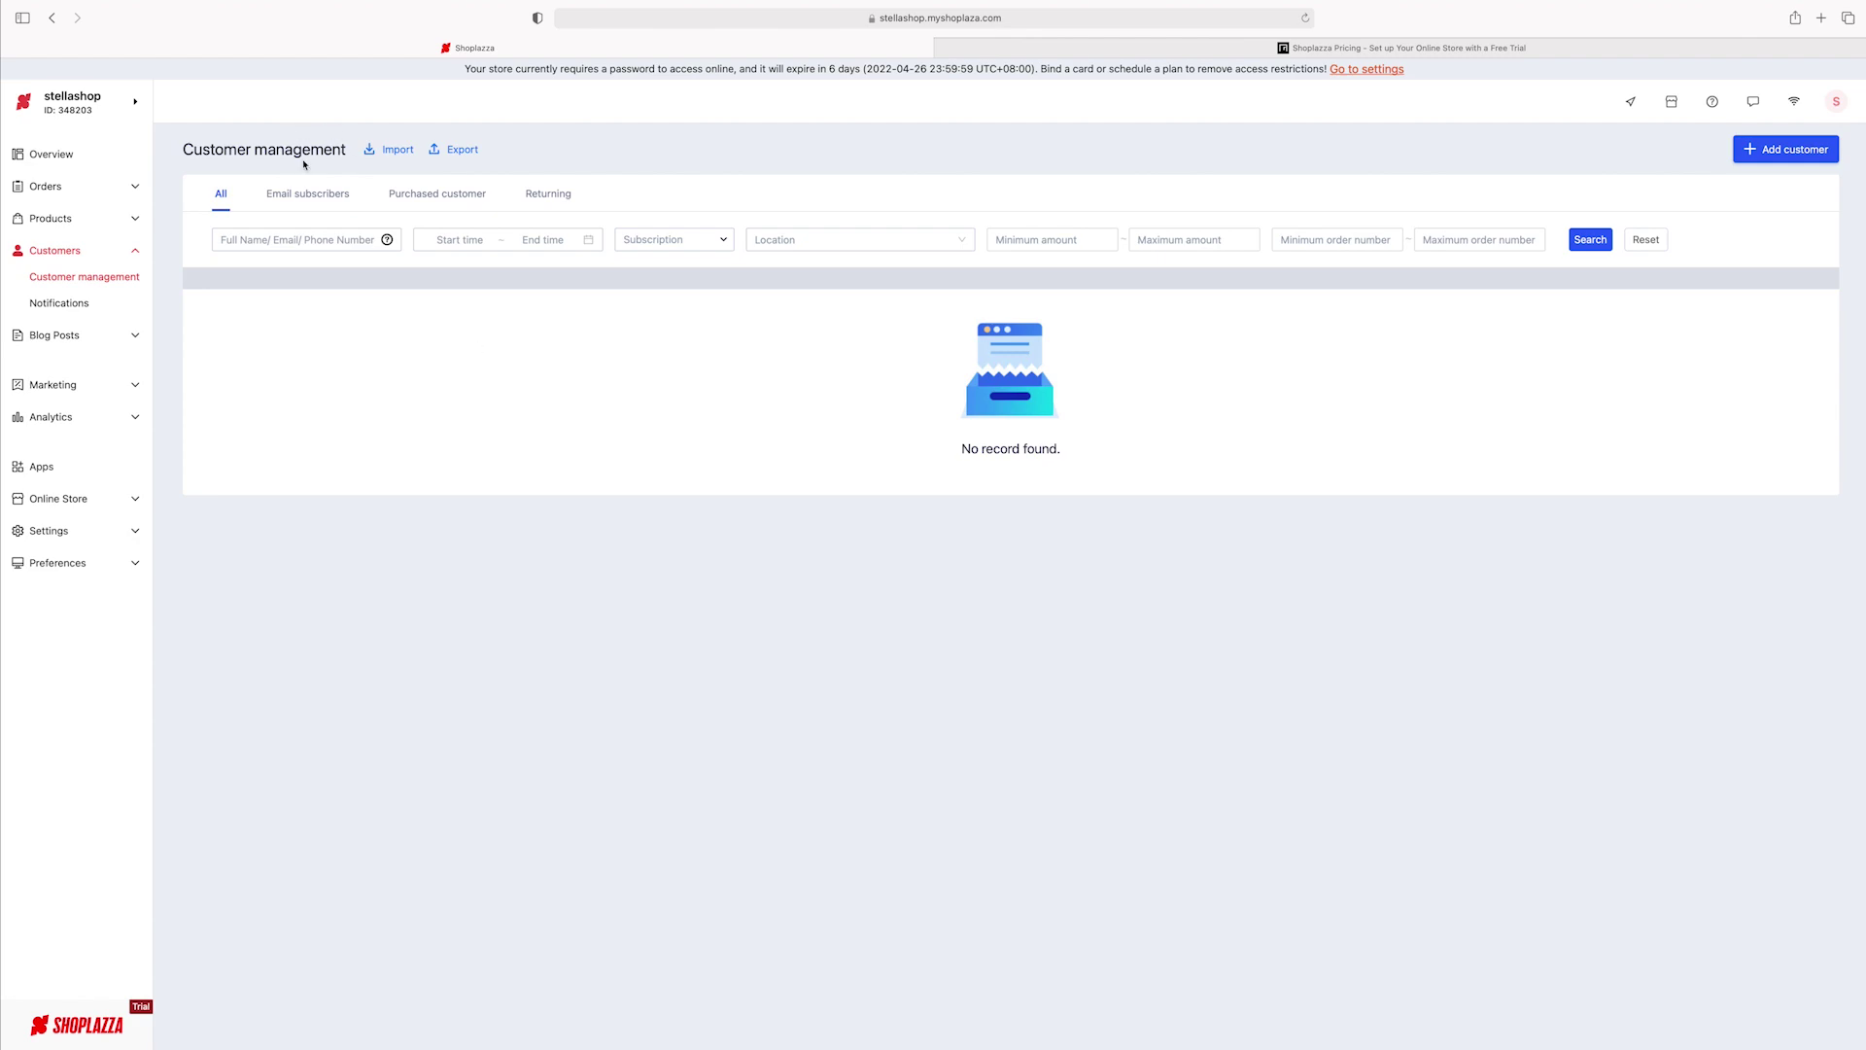
# - Filter customers by email subscribers, purchased and returning, then return to all customers
pyautogui.click(309, 196)
pyautogui.click(449, 198)
pyautogui.click(562, 198)
pyautogui.click(229, 198)
# - Open Customer notifications and look over the email template list
pyautogui.click(74, 309)
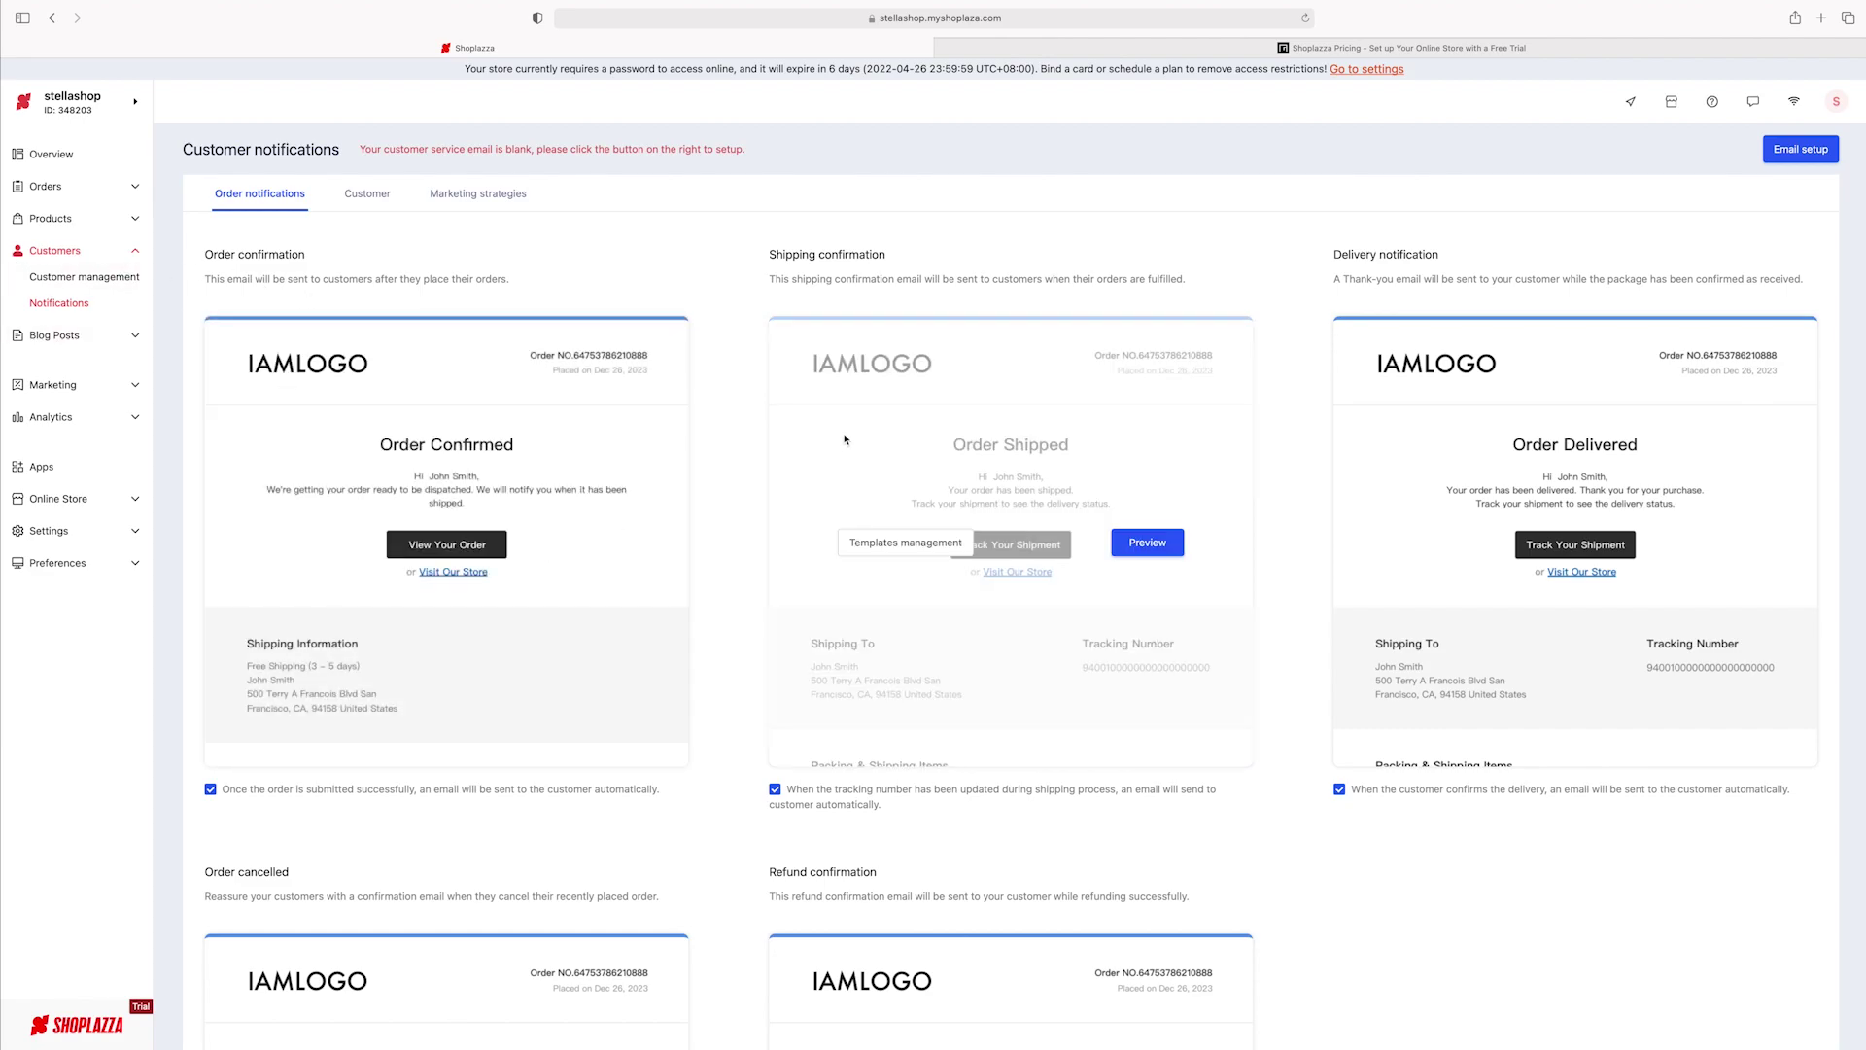
pyautogui.scroll(-3, 520, 473)
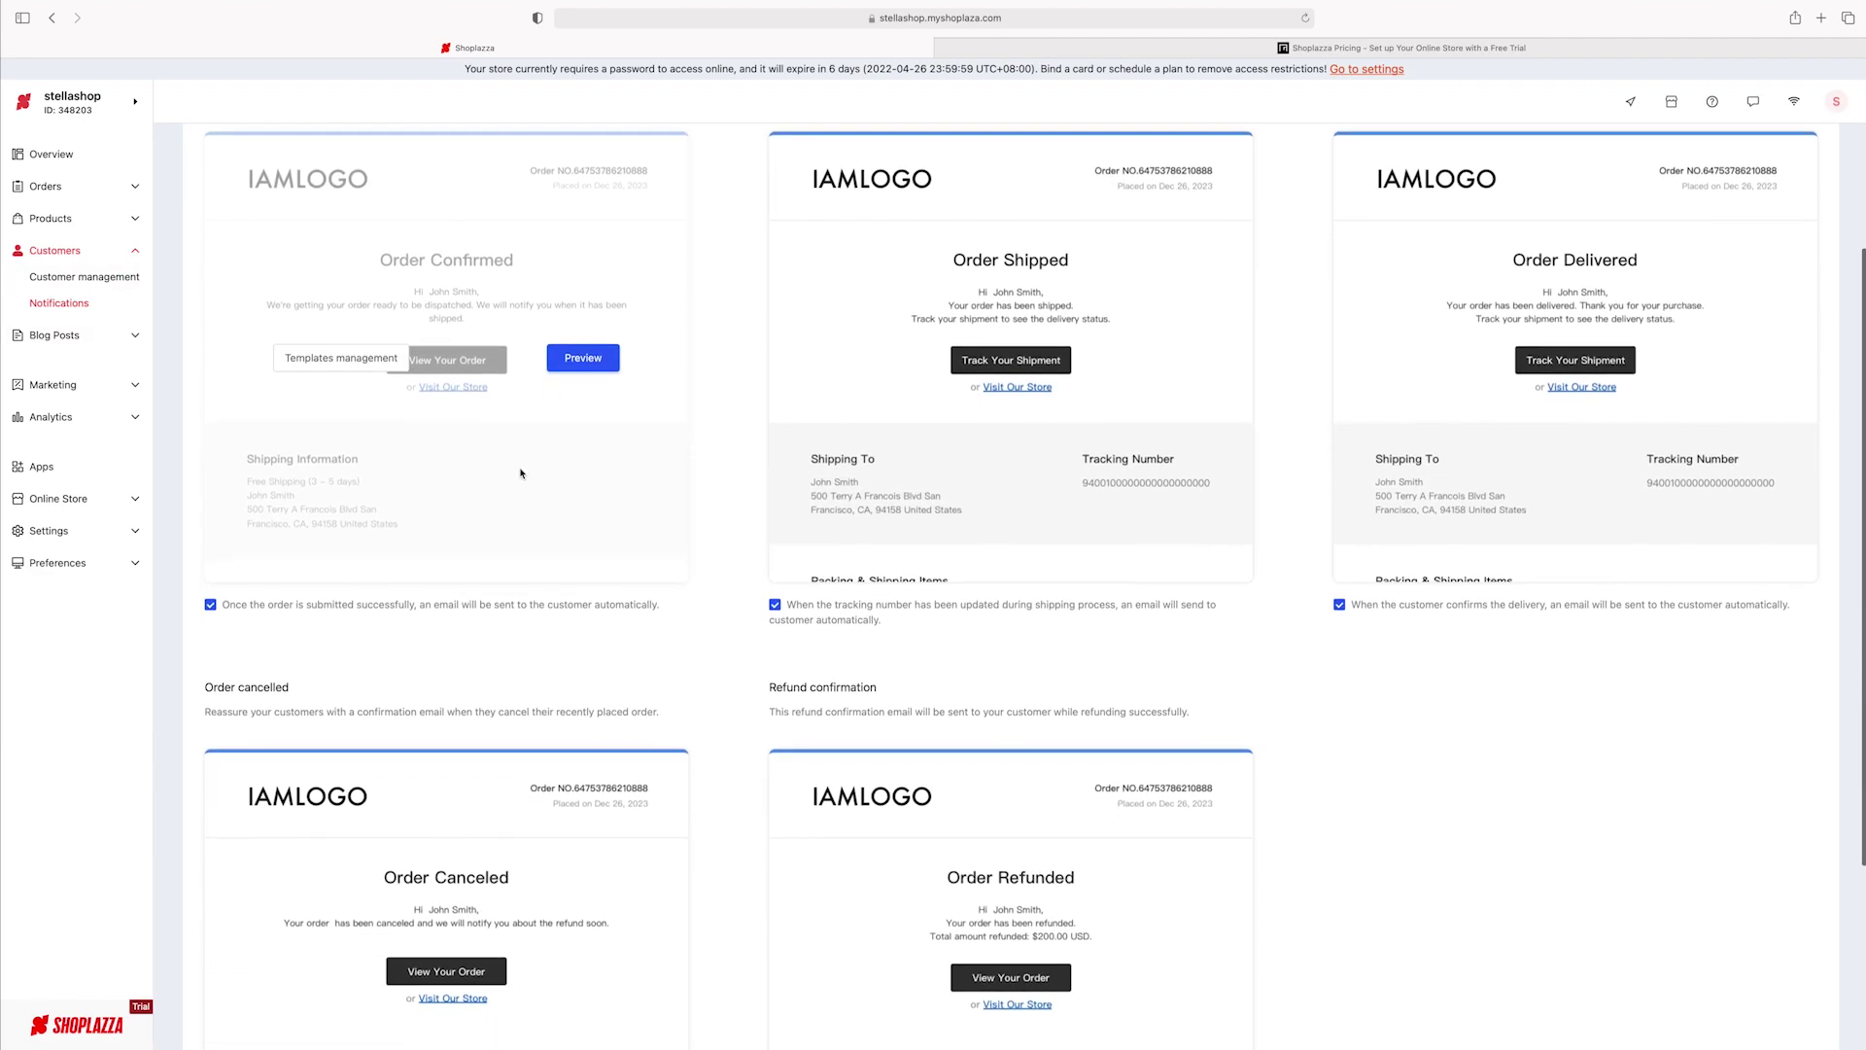
pyautogui.scroll(-3, 520, 474)
pyautogui.scroll(5, 577, 555)
# - Preview the Order confirmation email, read through it and close the preview
pyautogui.click(580, 546)
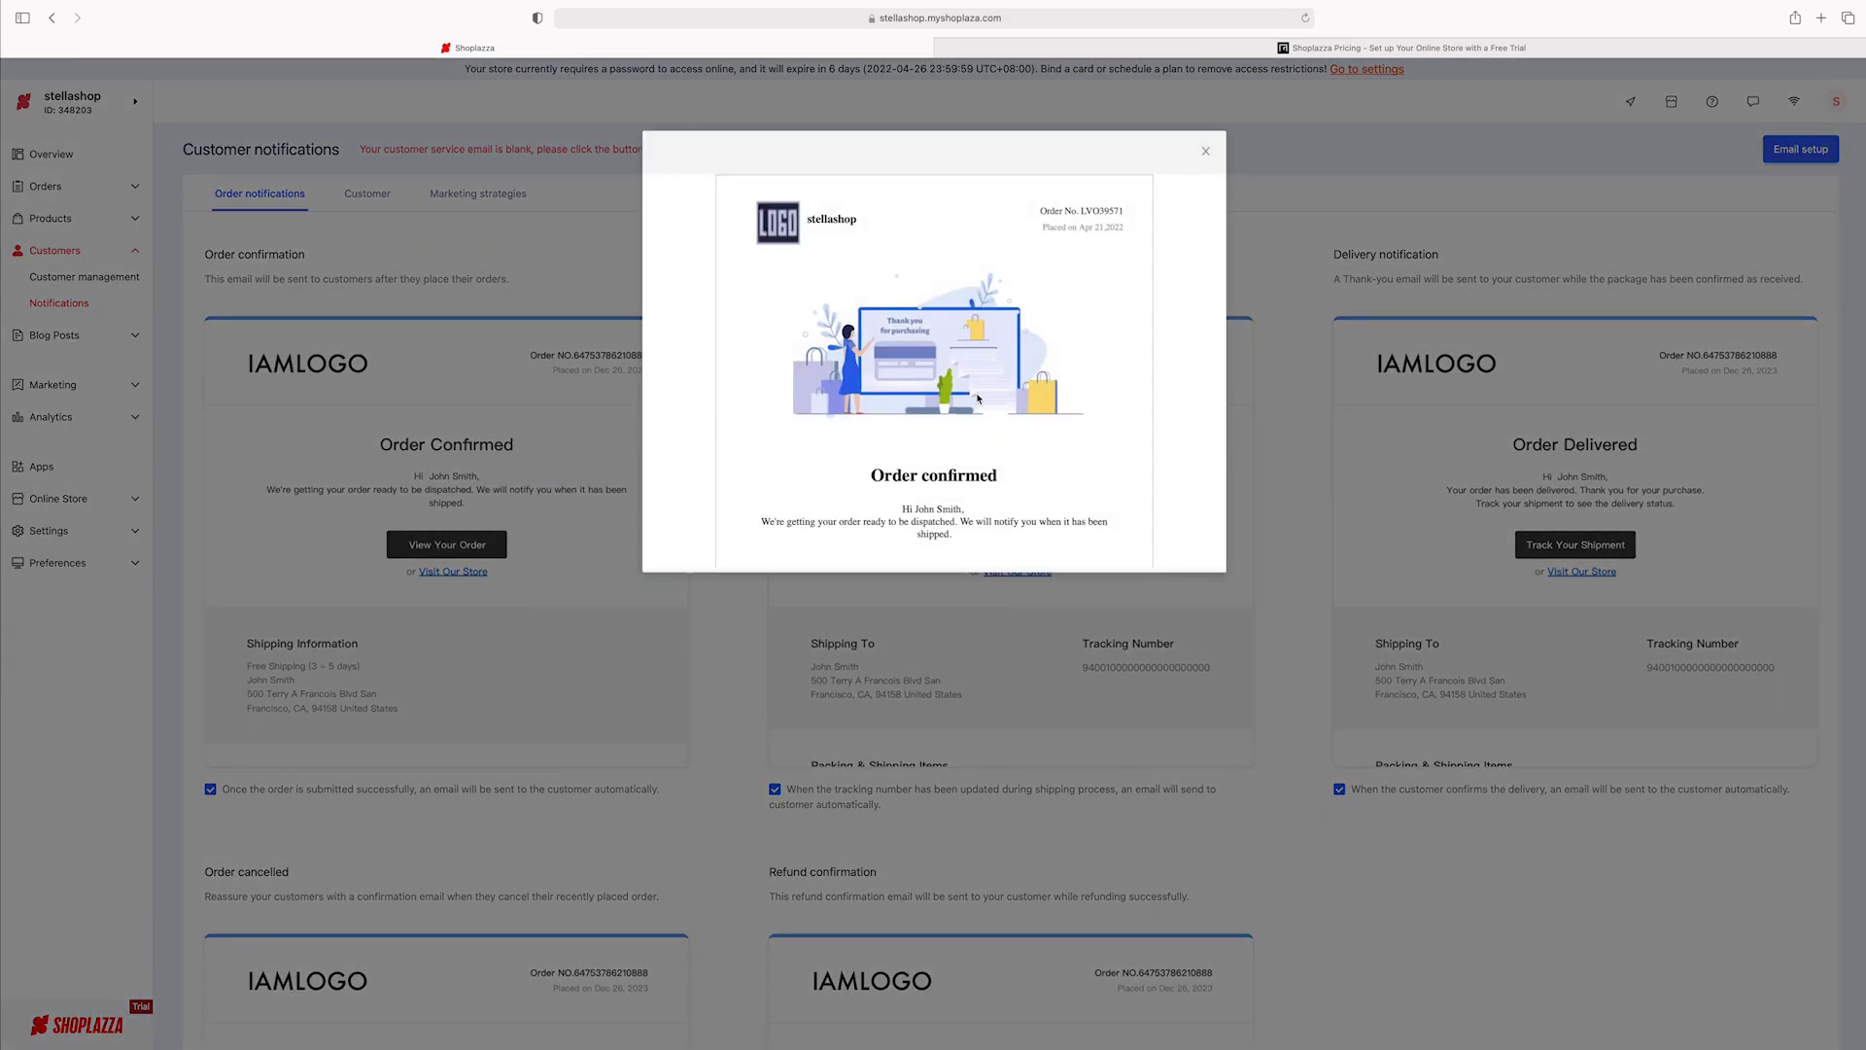
pyautogui.scroll(-10, 978, 397)
pyautogui.scroll(5, 978, 398)
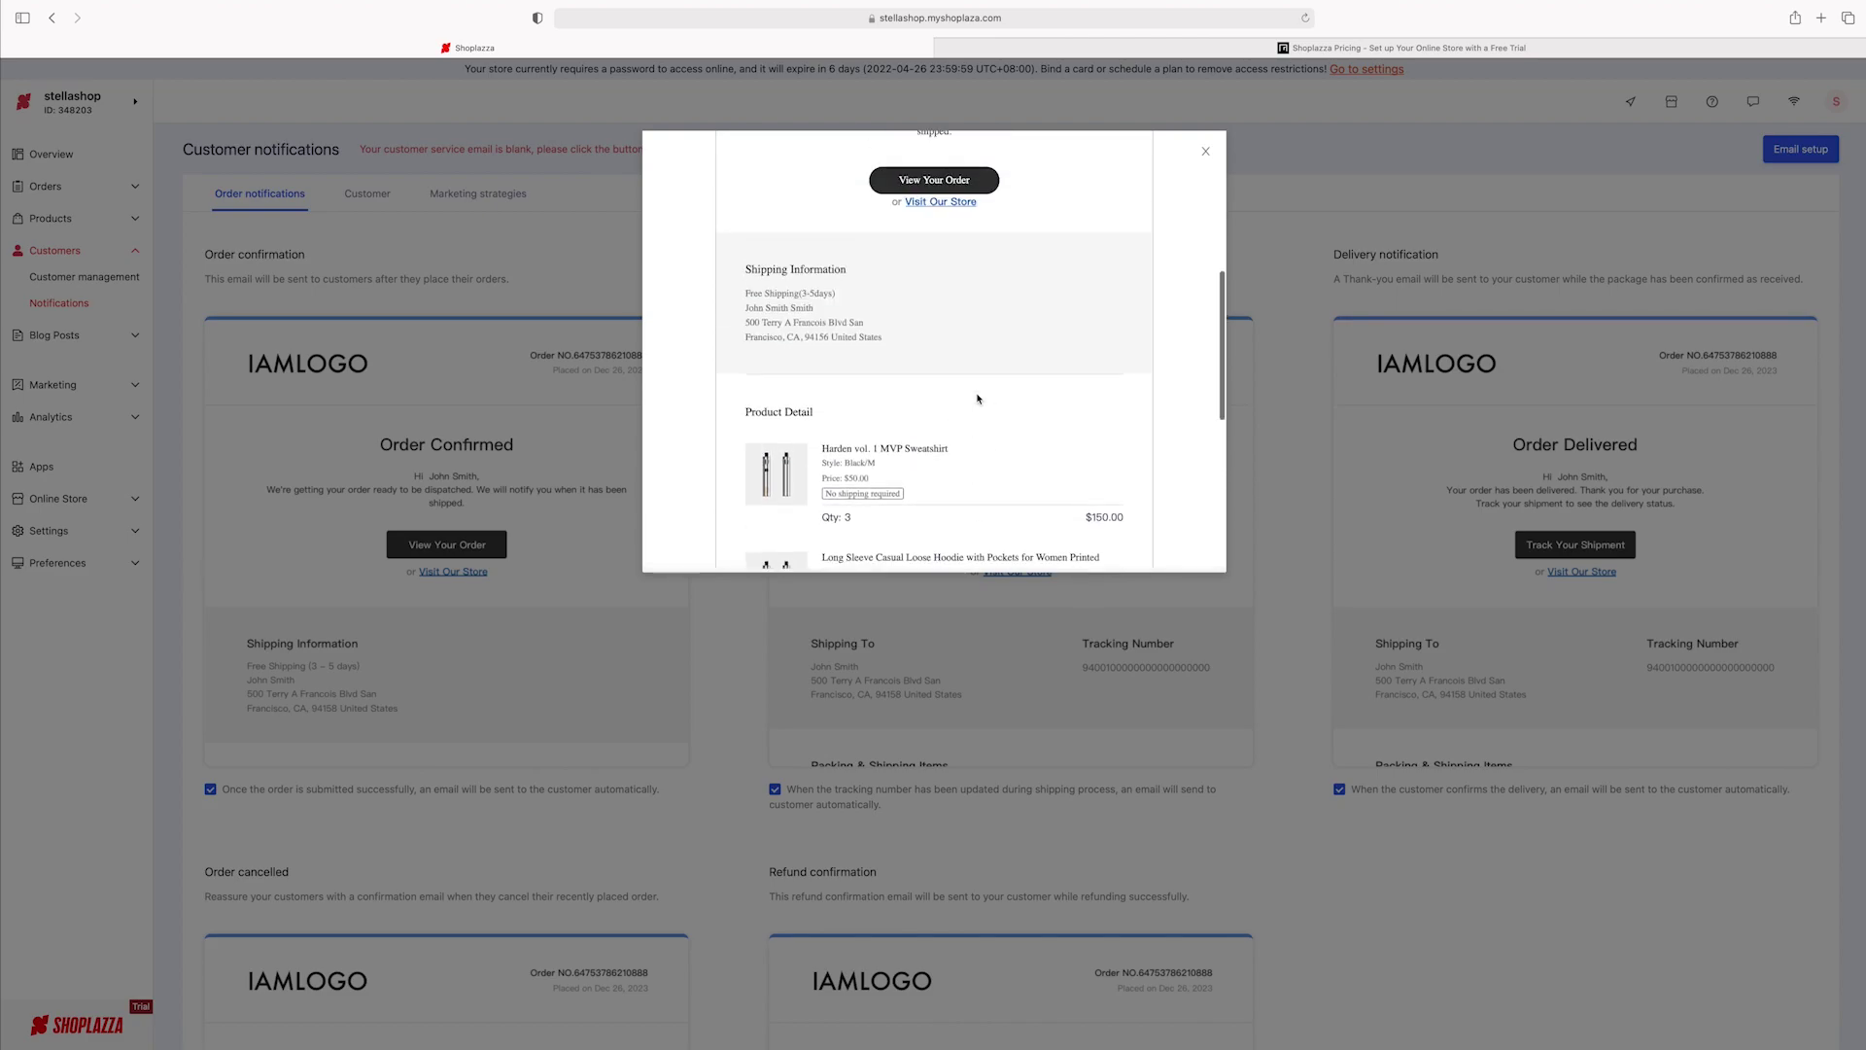
pyautogui.scroll(5, 978, 398)
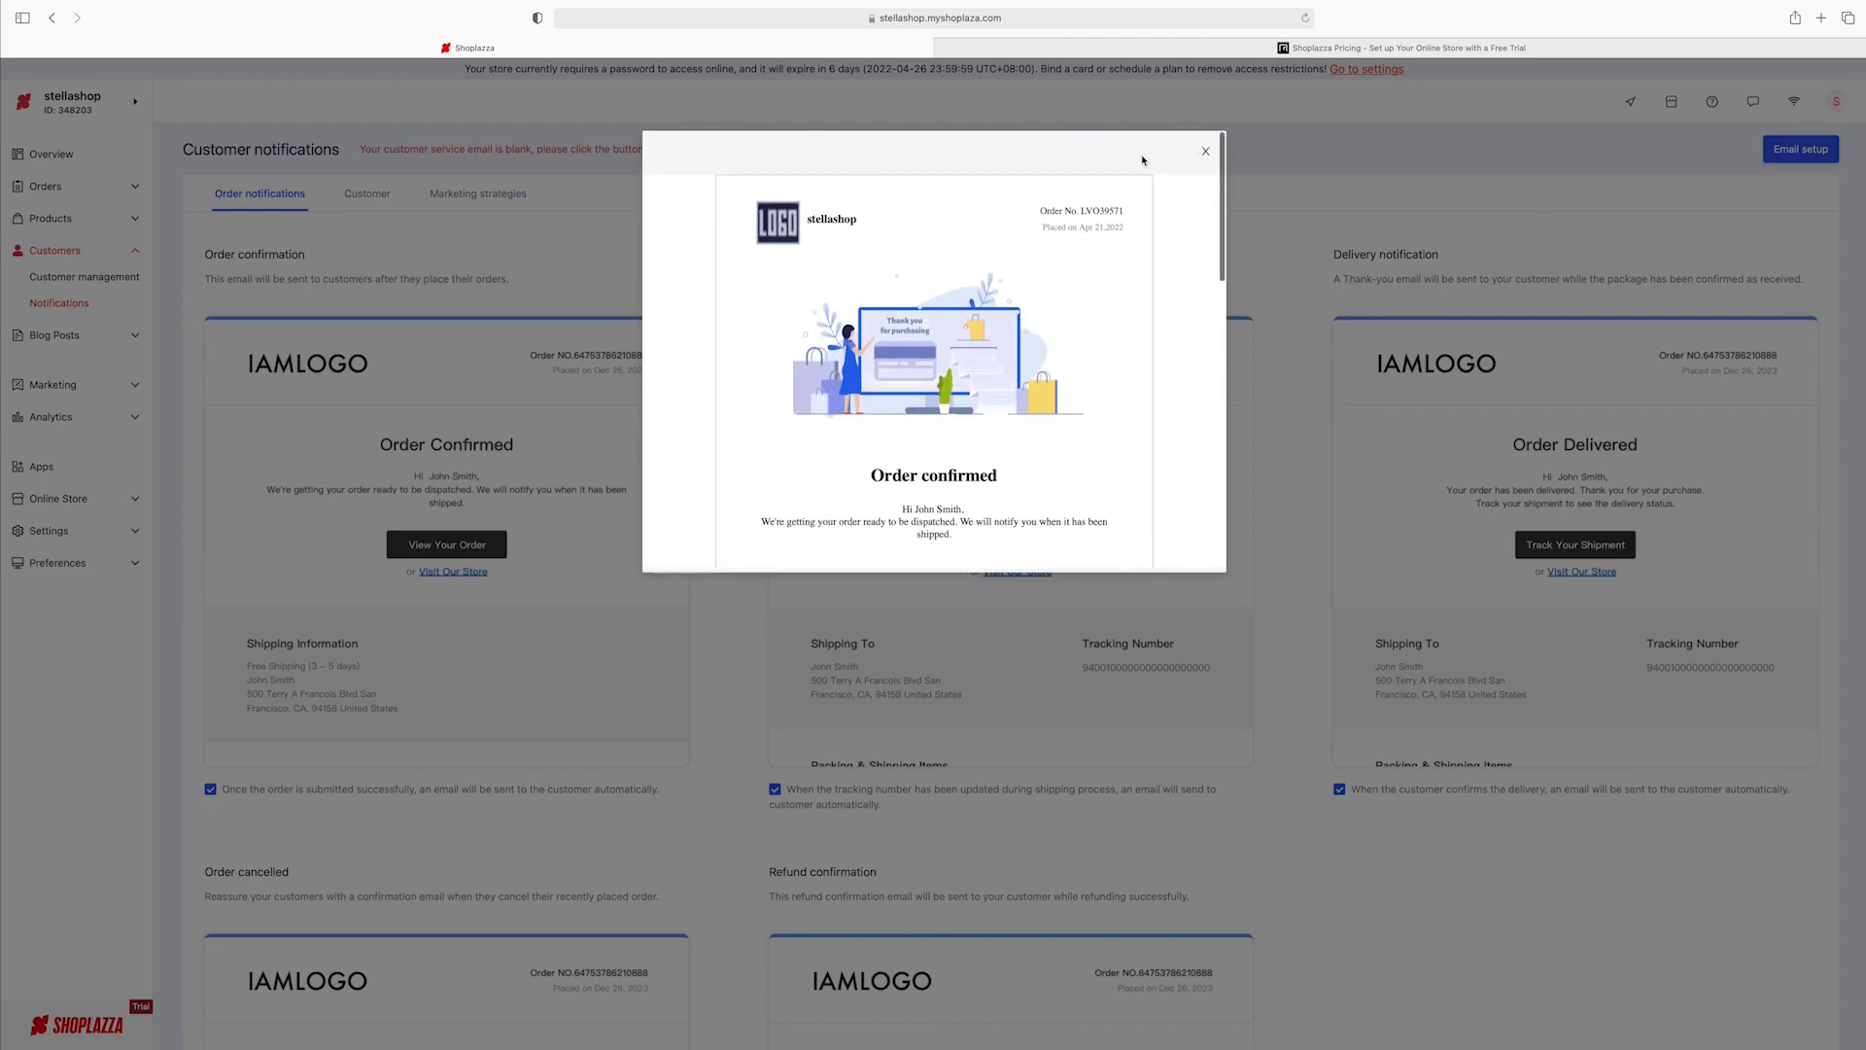
pyautogui.click(1205, 151)
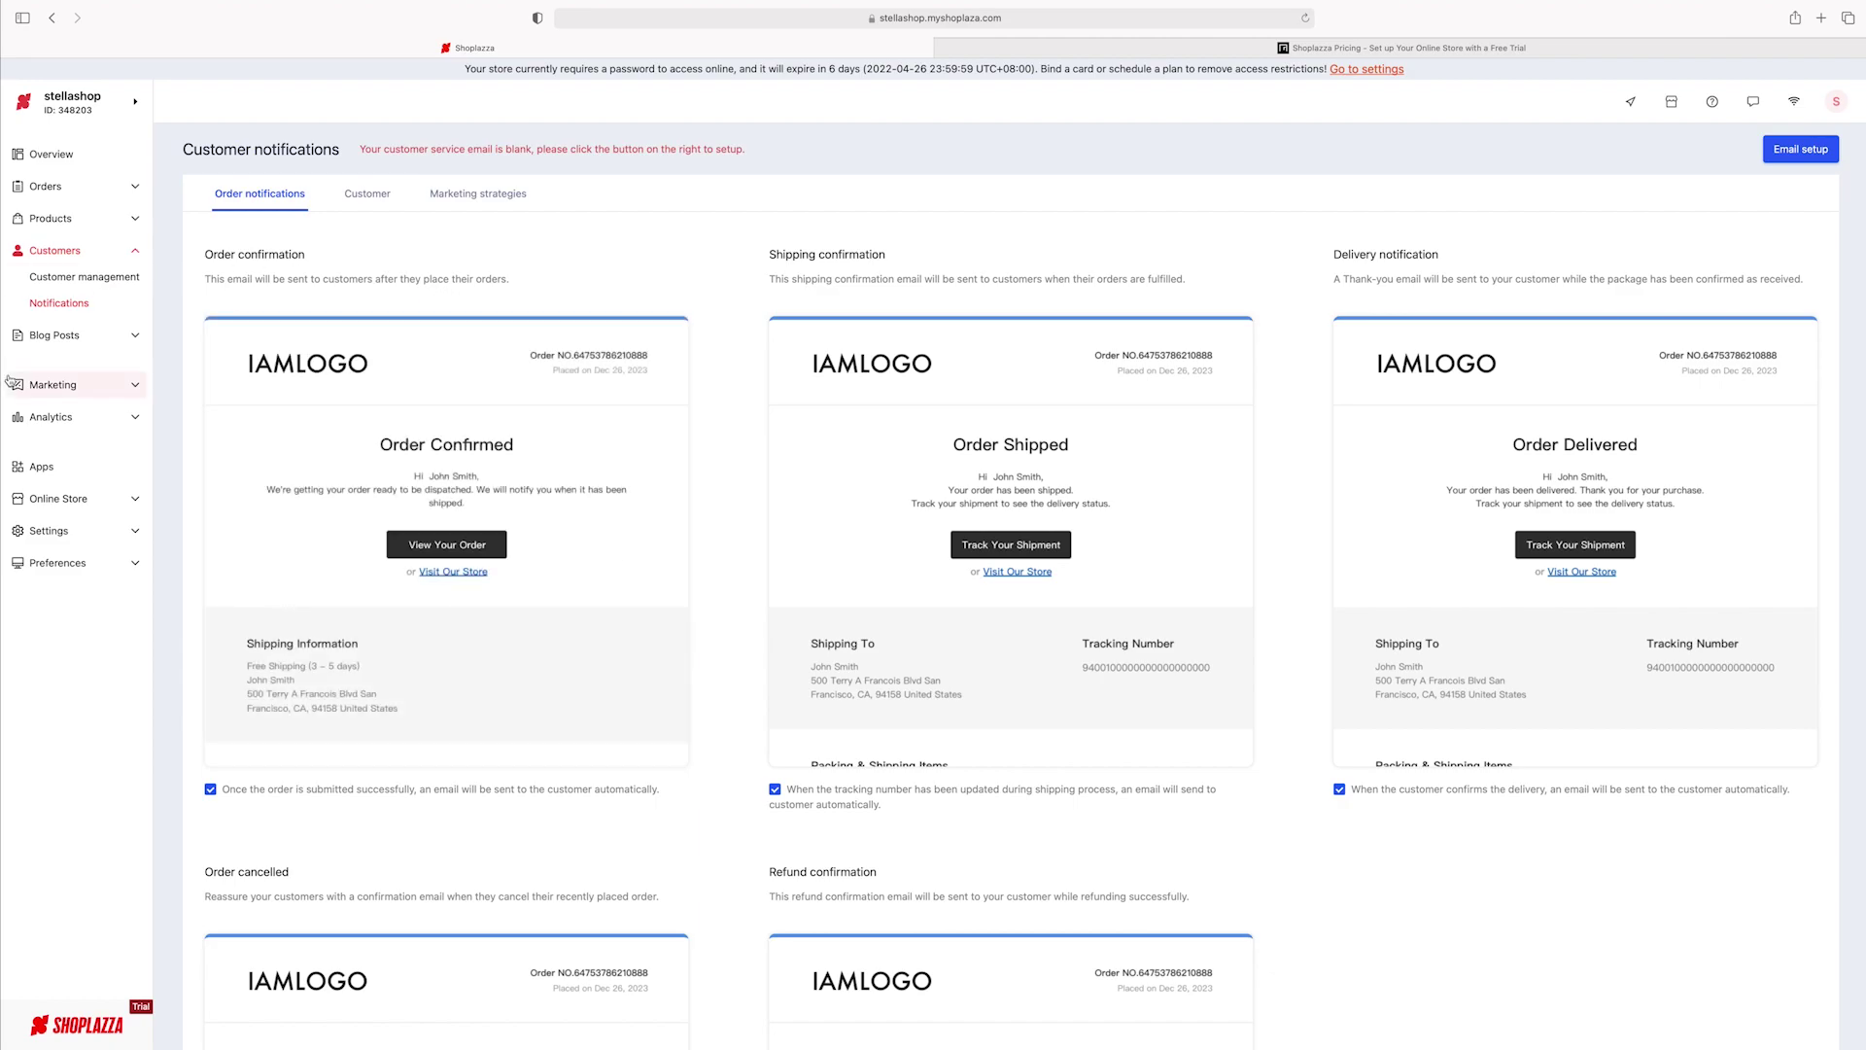
pyautogui.click(62, 338)
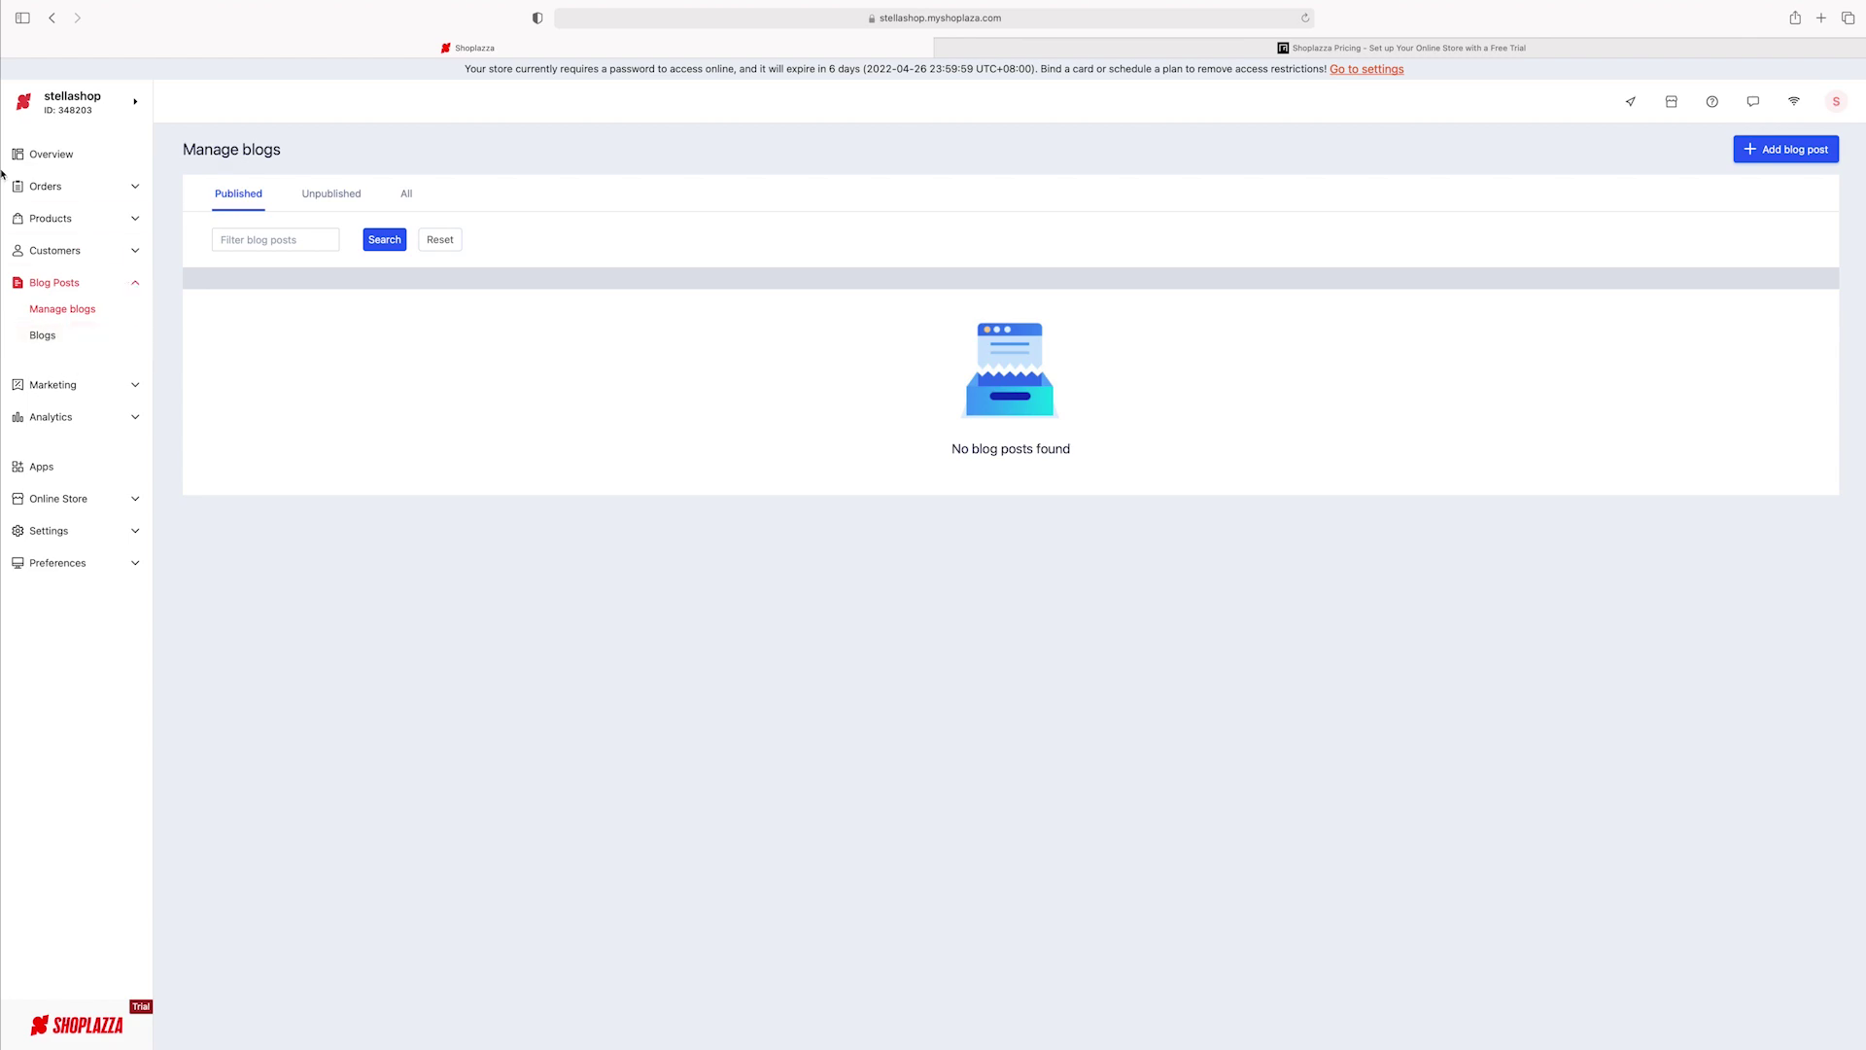
# - Leave the empty blog posts list for the Marketing overview page
pyautogui.click(68, 387)
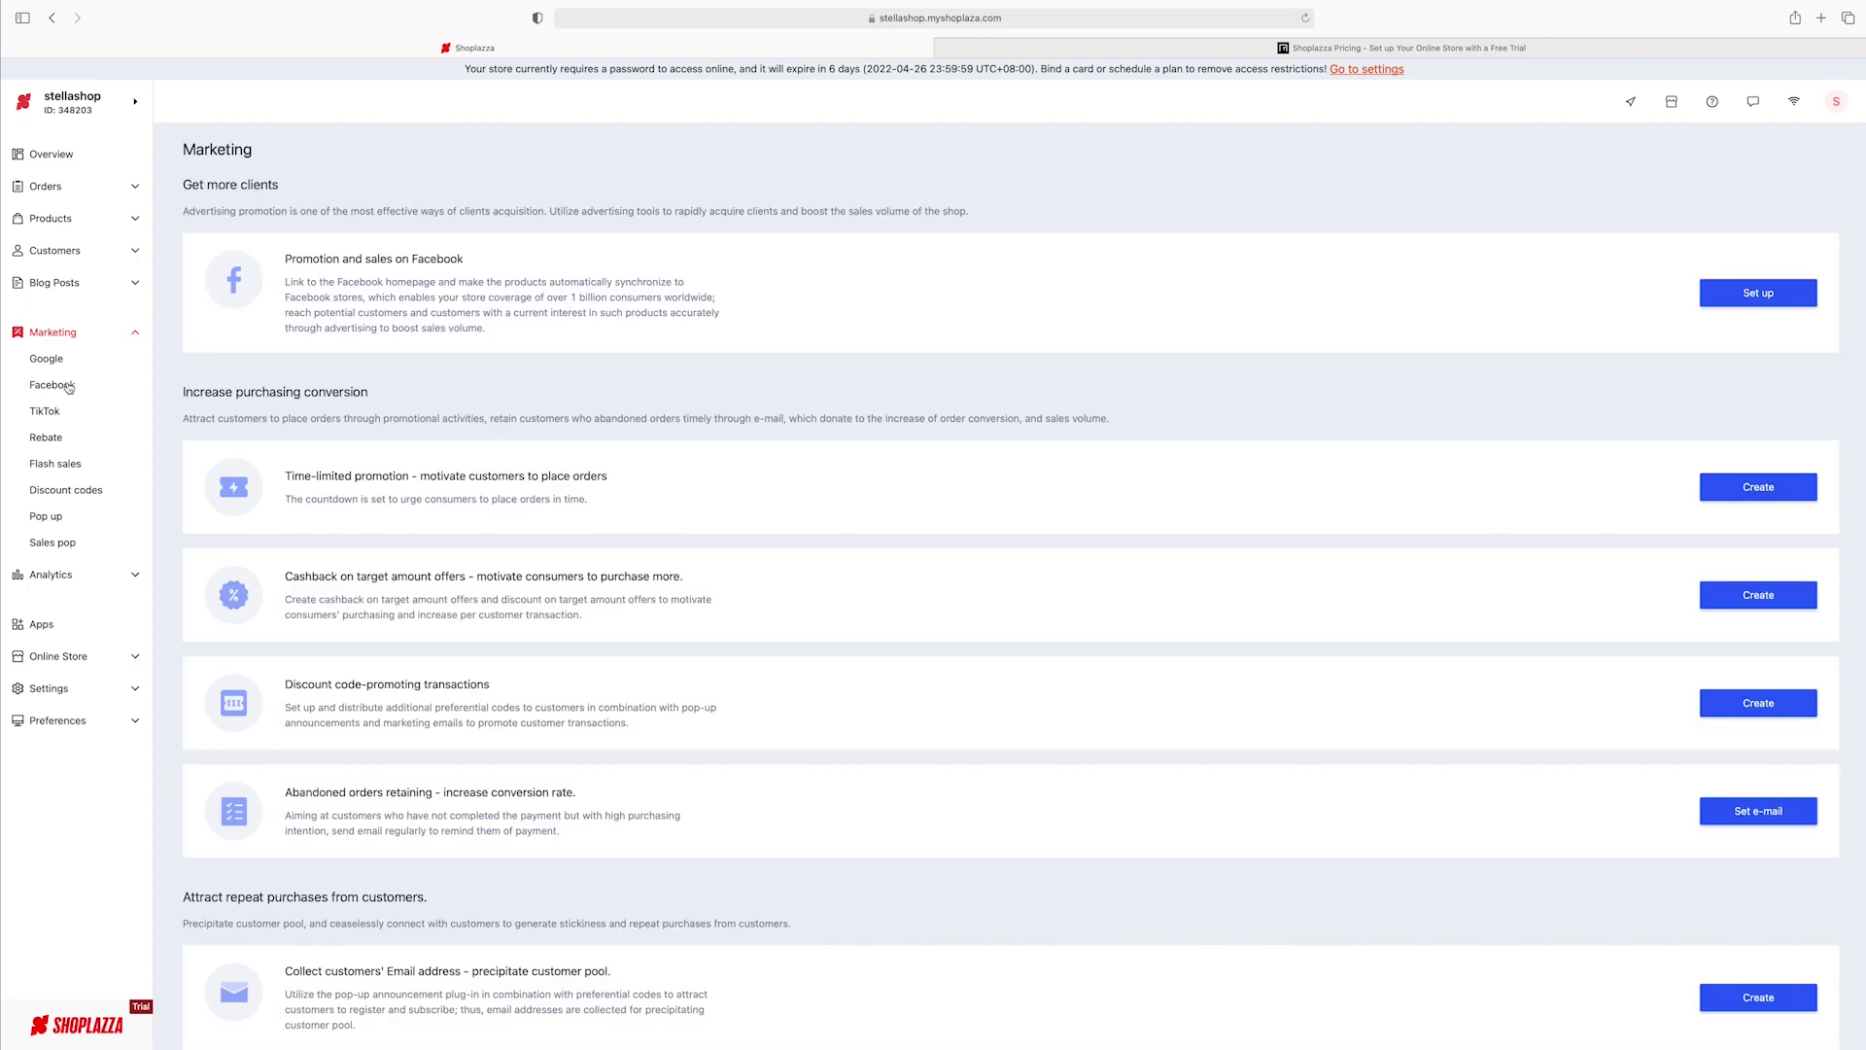
# - Scroll through the Marketing page's promotion, email collection and data analysis tools, then back up
pyautogui.scroll(-1, 186, 377)
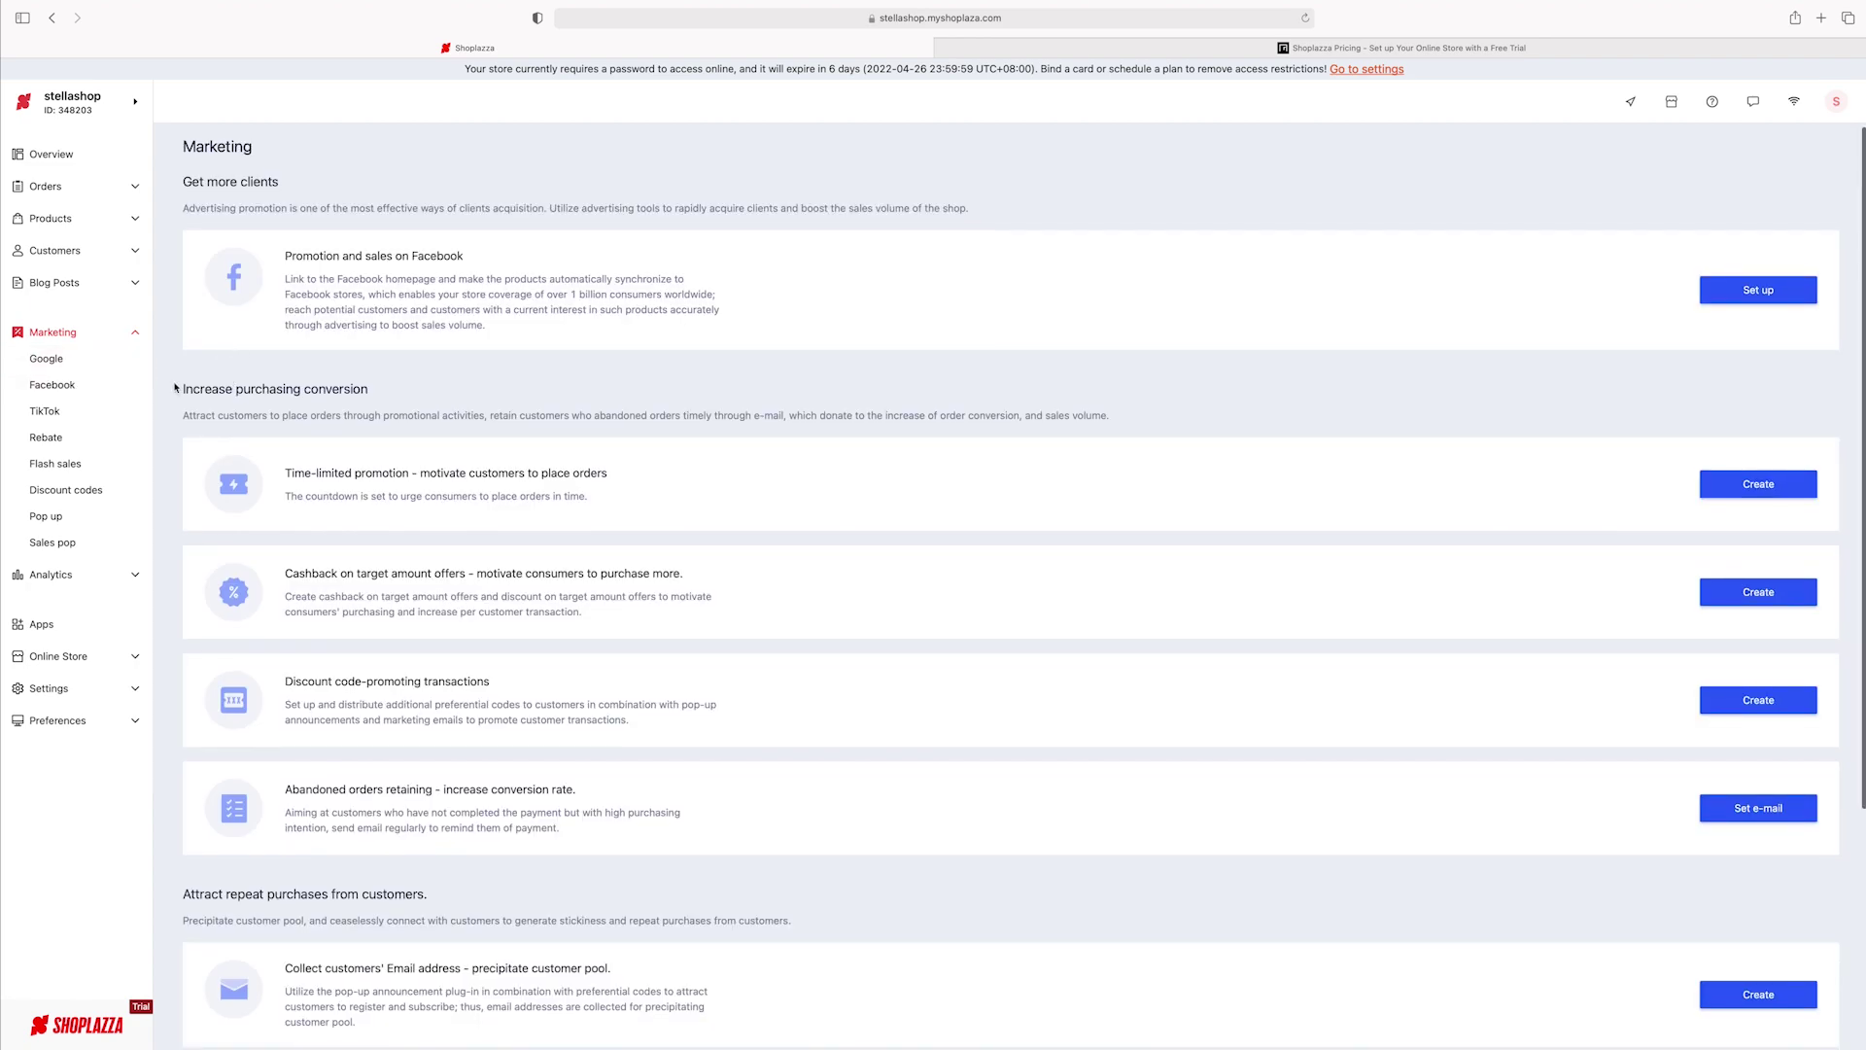
pyautogui.scroll(-2, 175, 386)
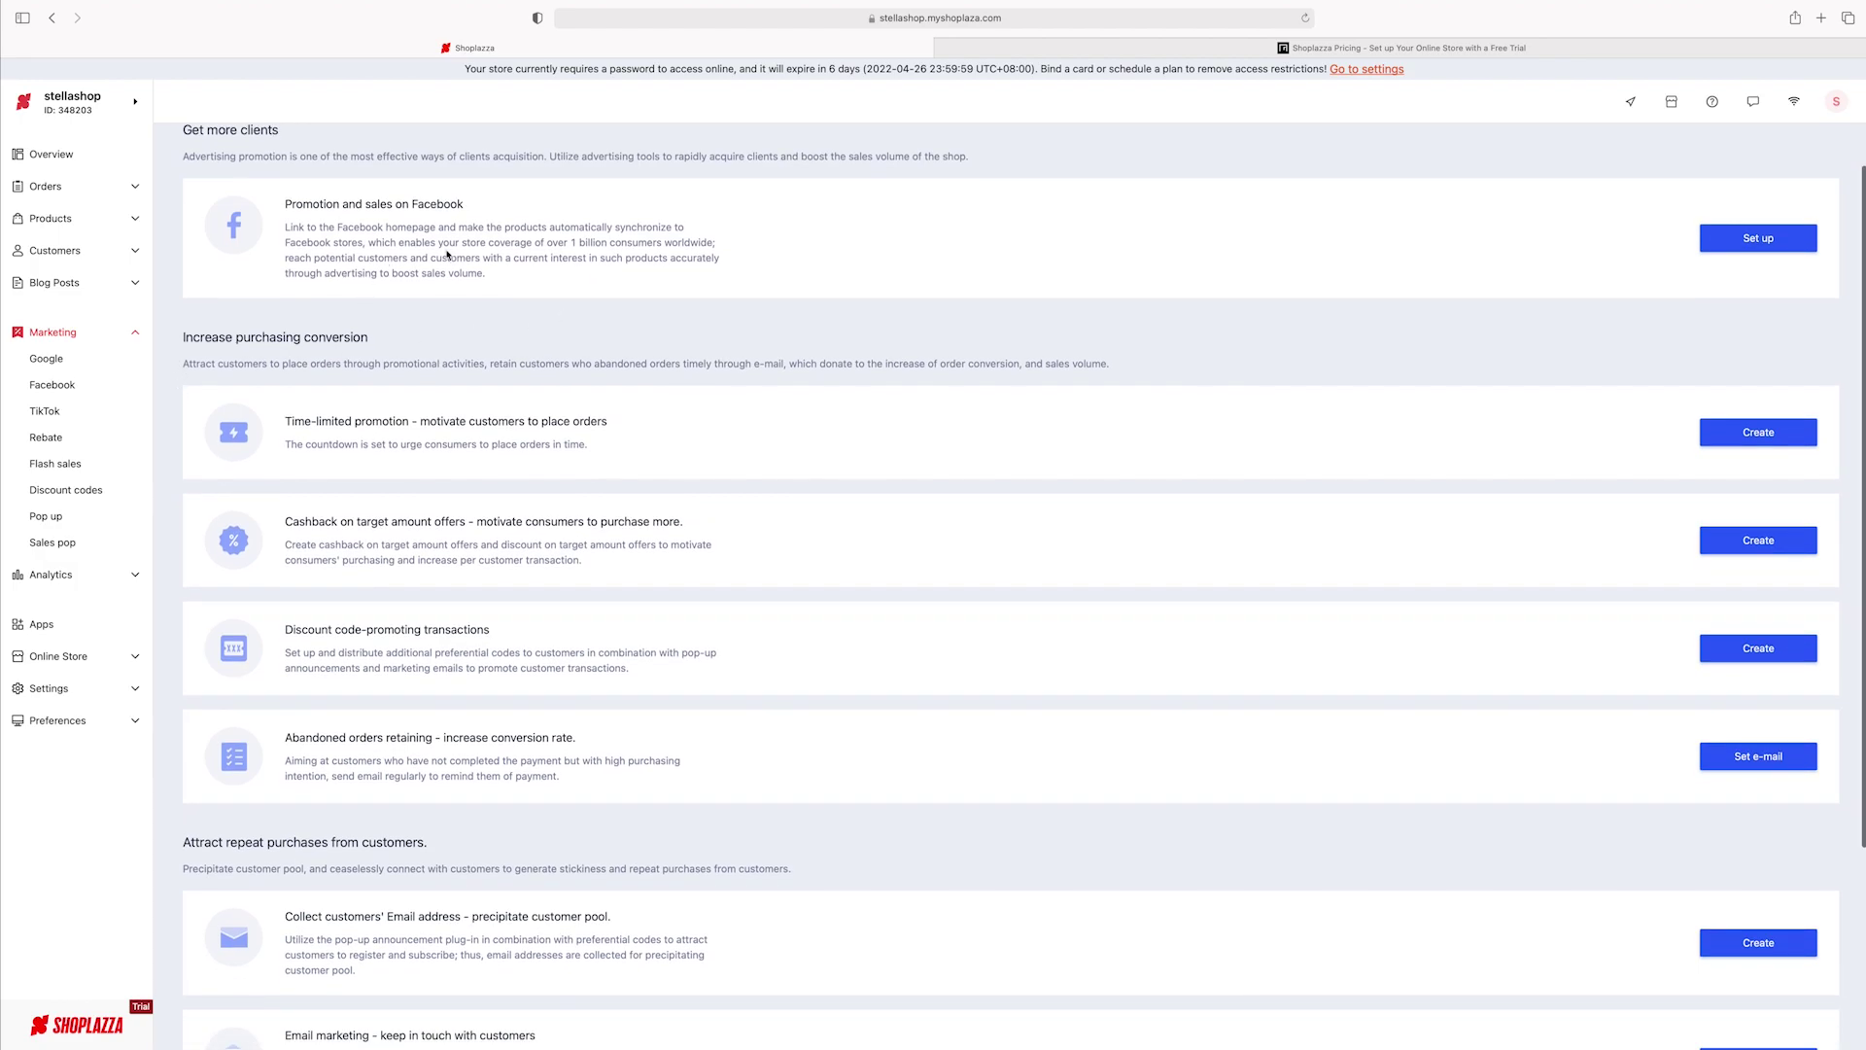
pyautogui.scroll(-8, 437, 379)
pyautogui.scroll(-1, 437, 379)
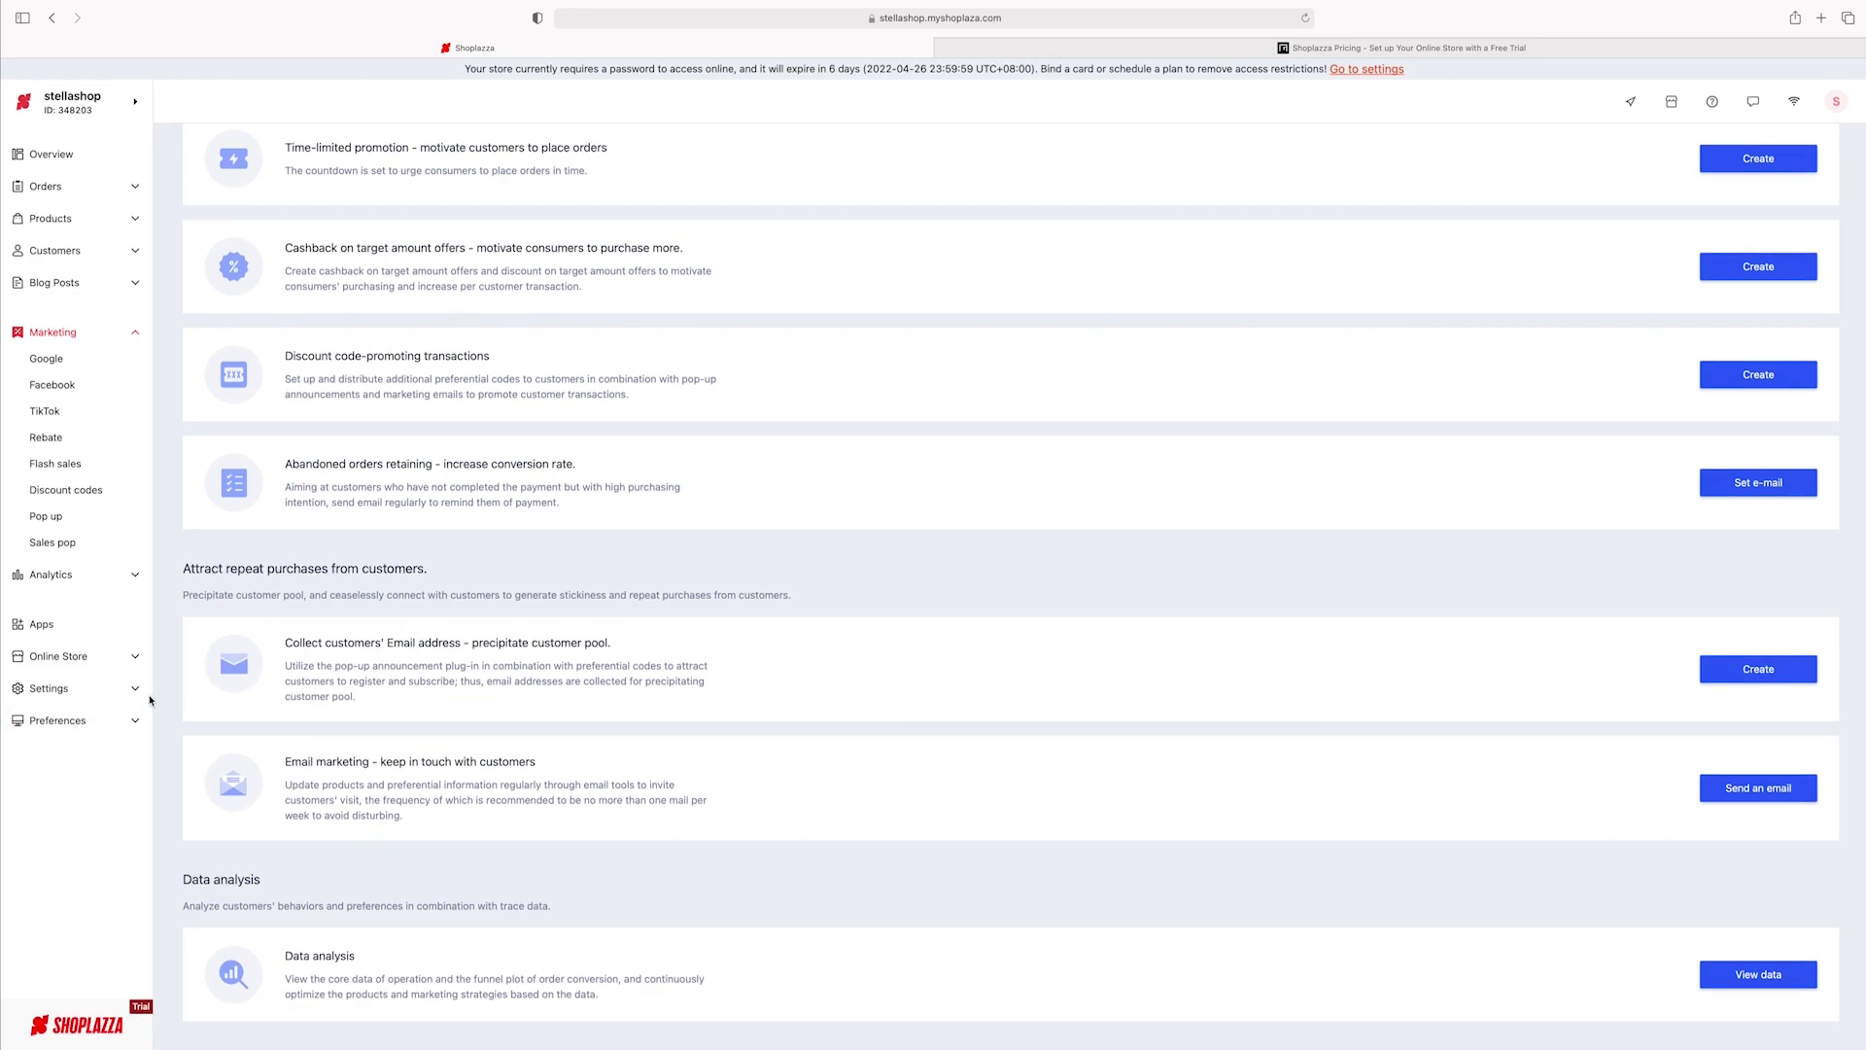
pyautogui.scroll(1, 175, 666)
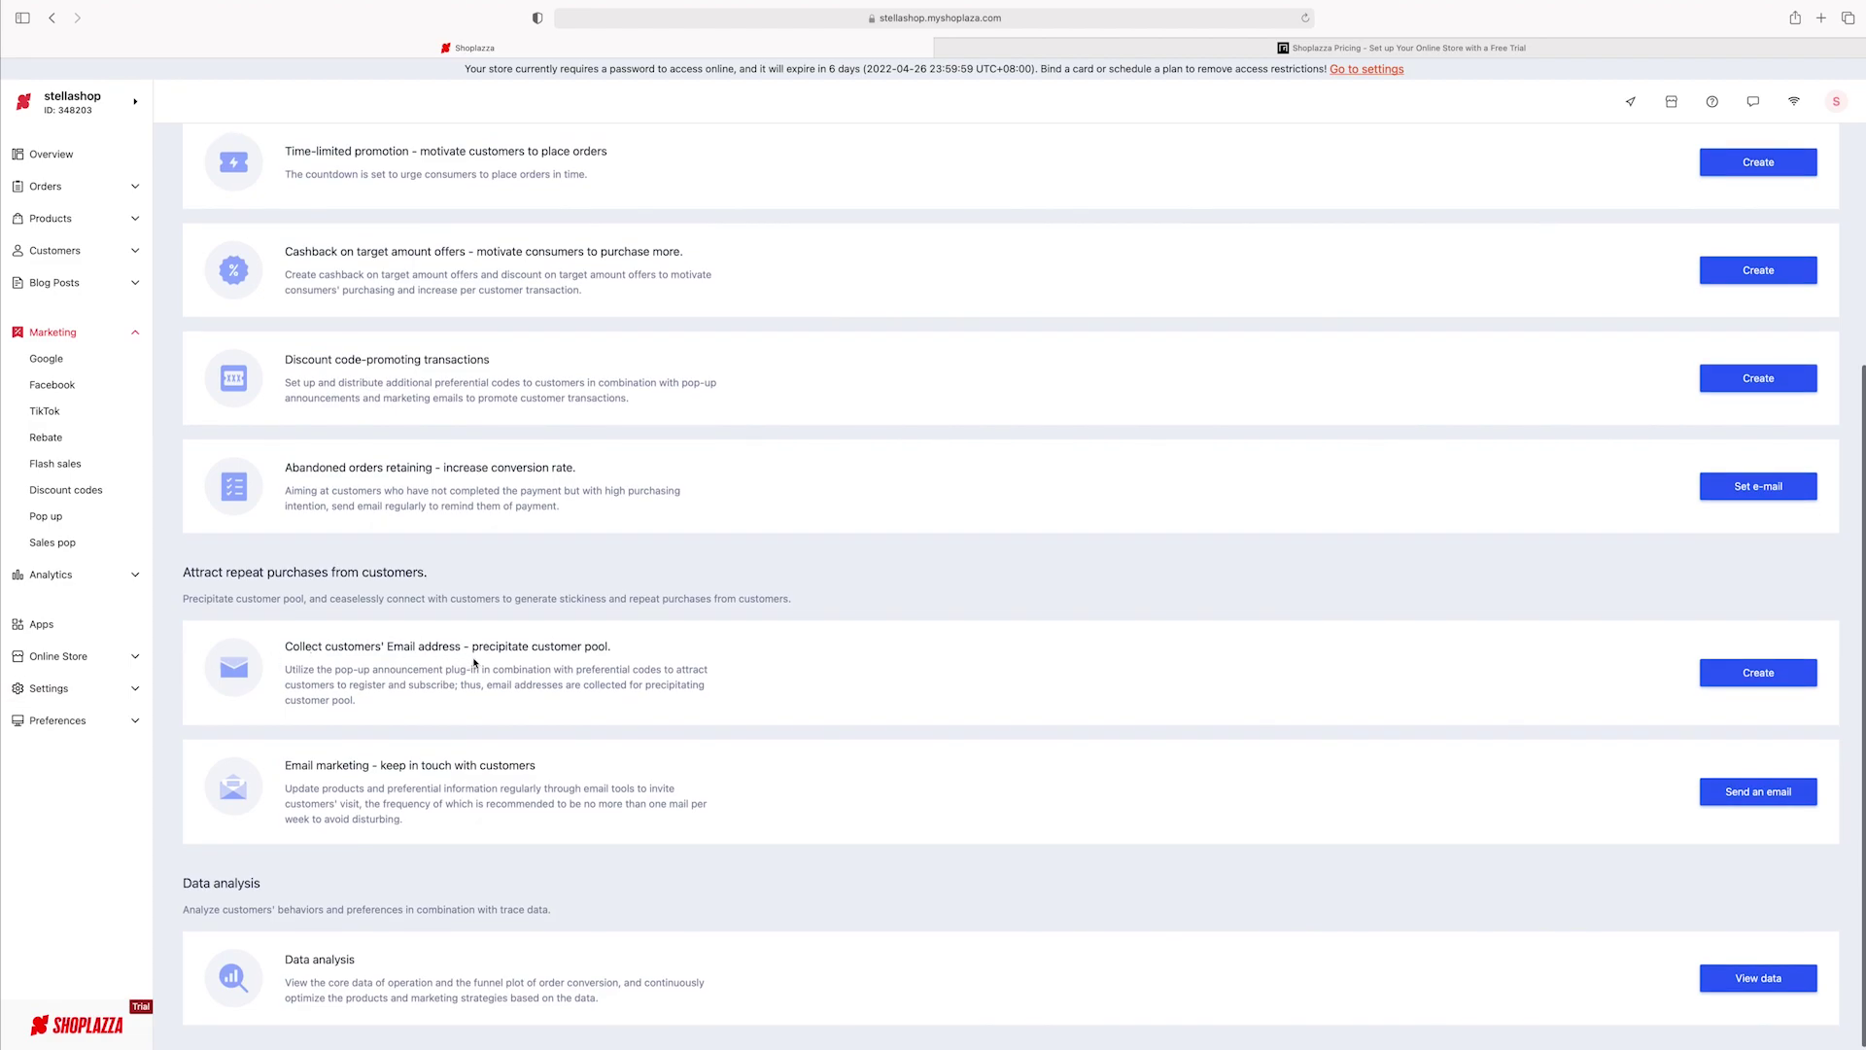
pyautogui.scroll(5, 474, 661)
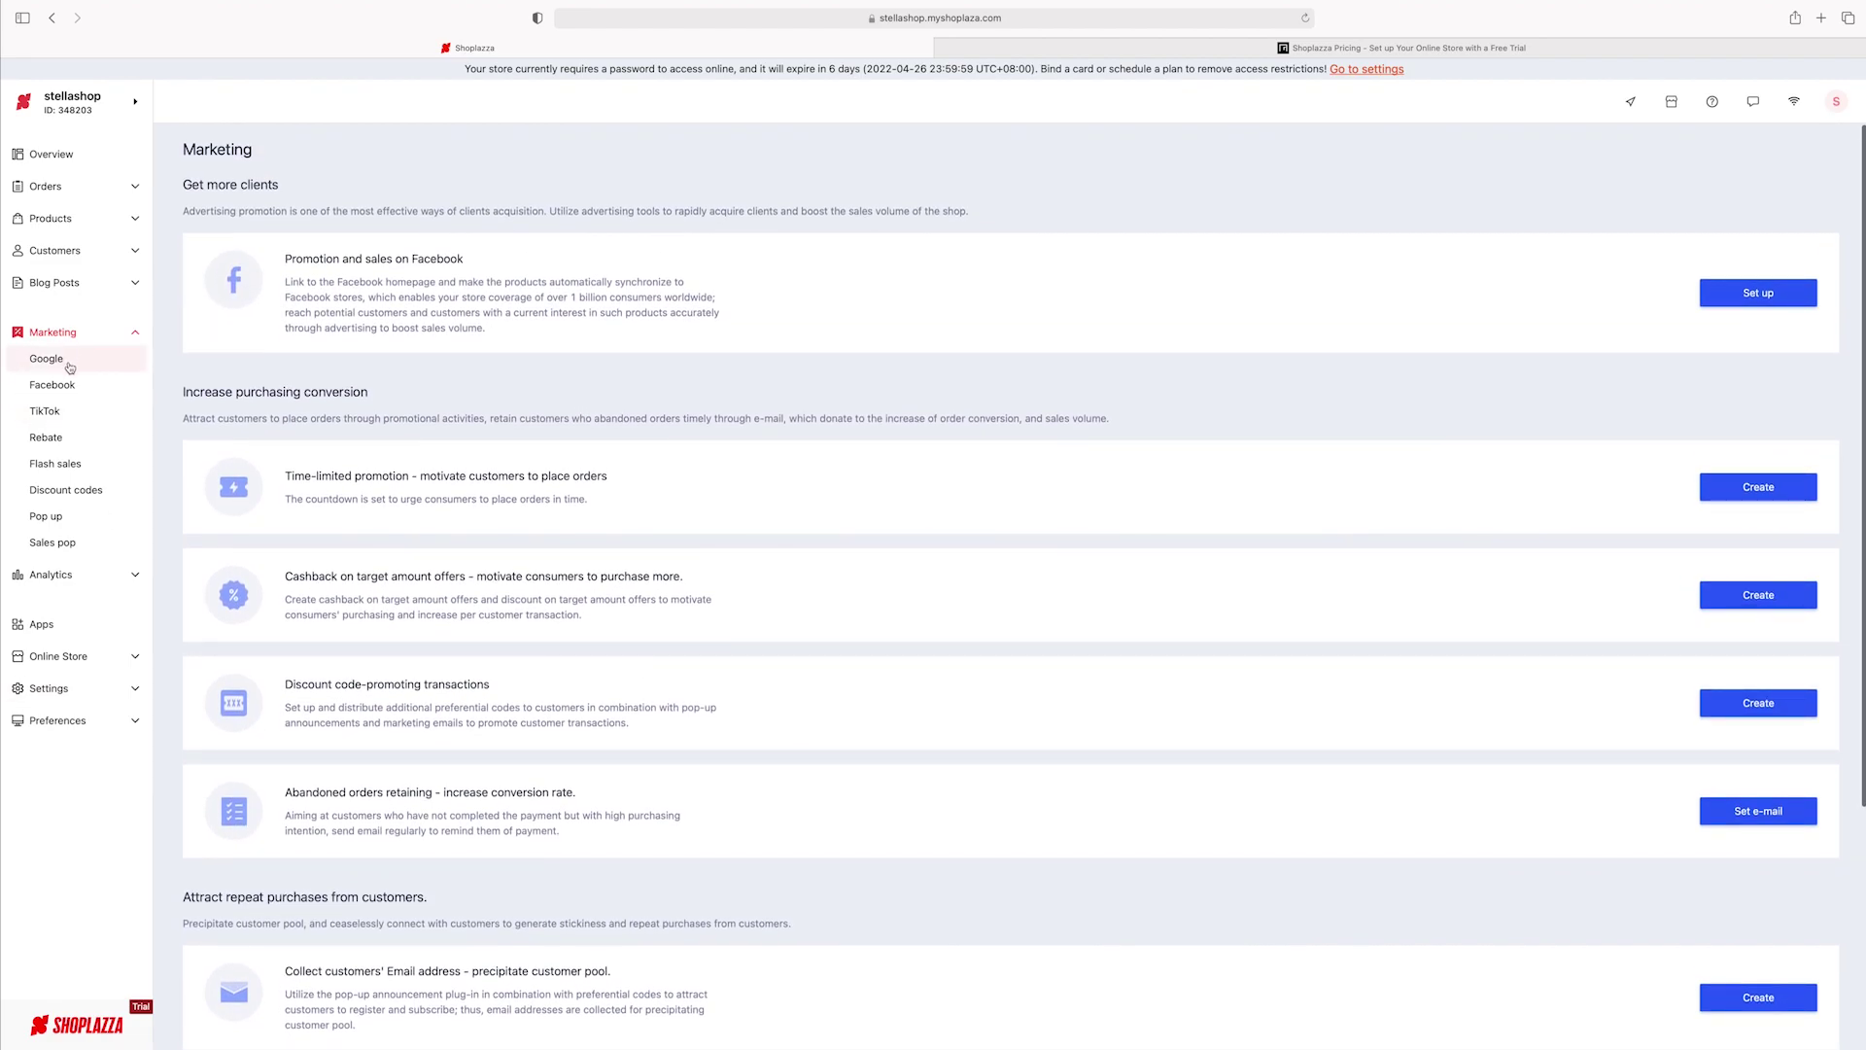
# - Look through the Google, Facebook, TikTok and Rebate marketing pages
pyautogui.click(70, 365)
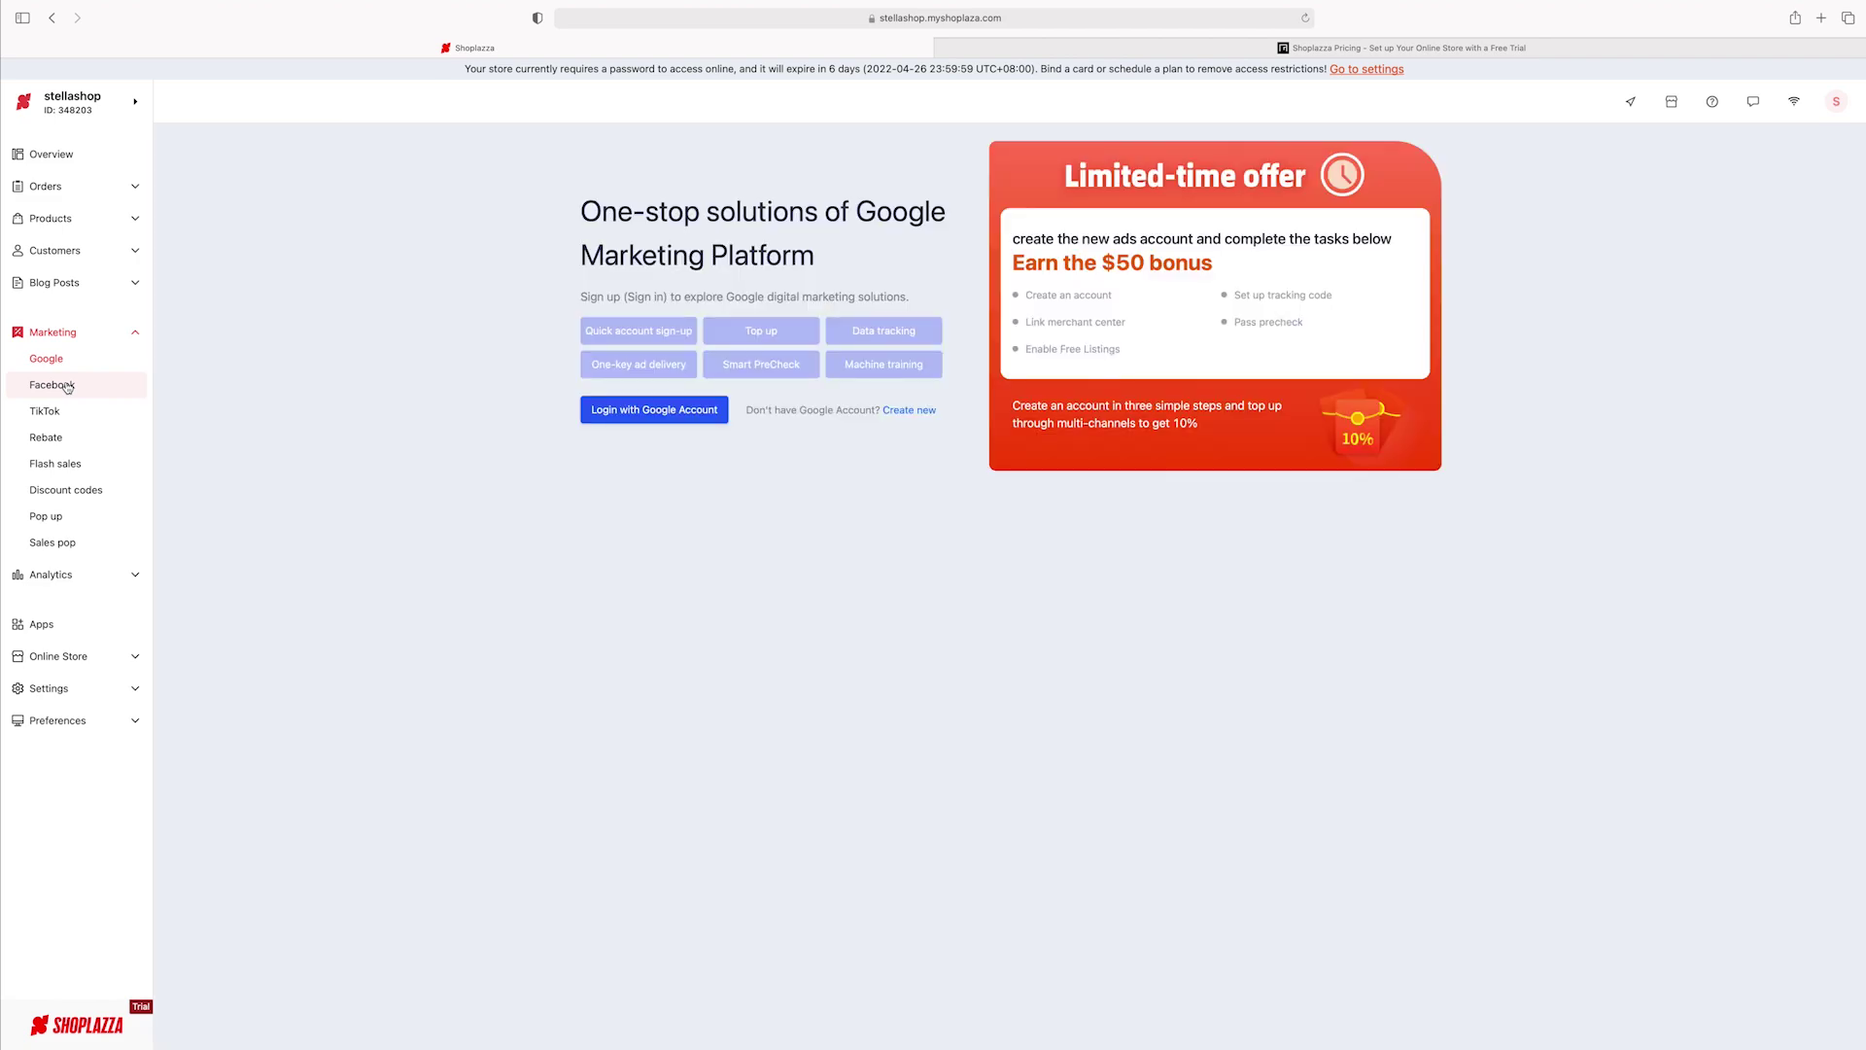
pyautogui.click(66, 387)
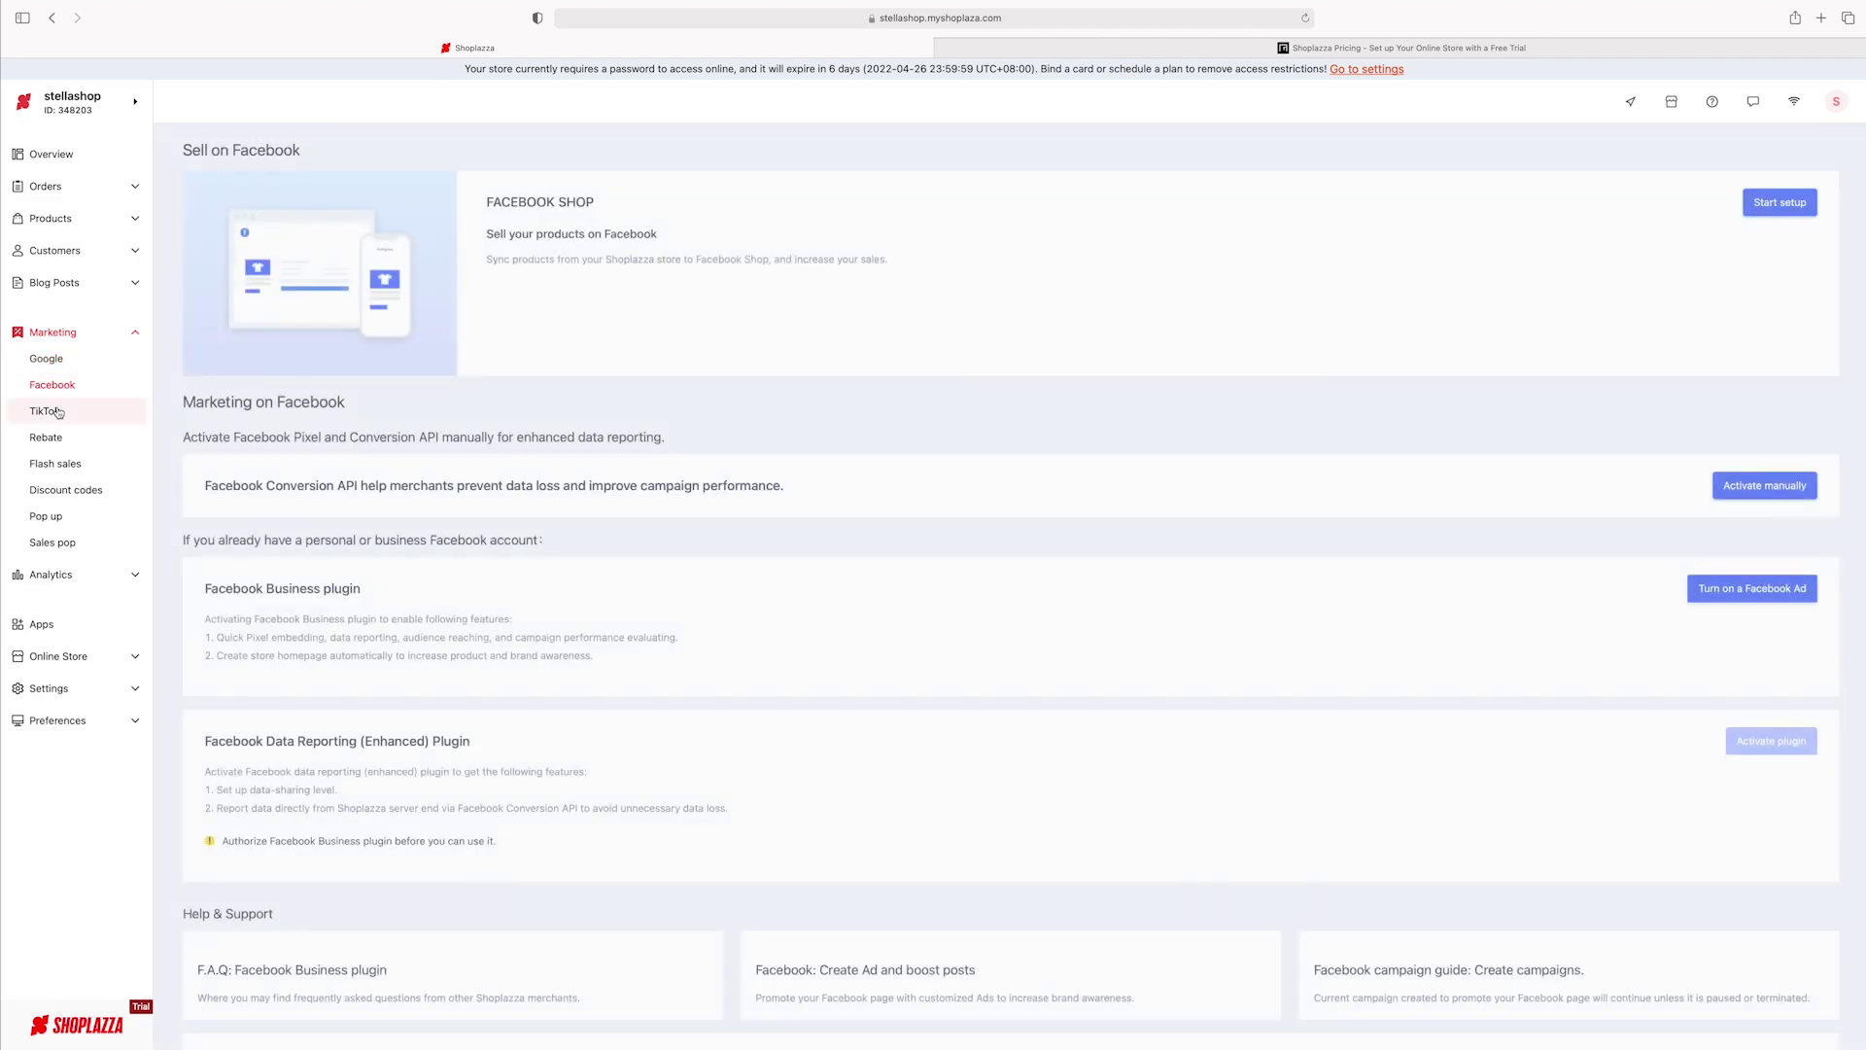
pyautogui.click(49, 411)
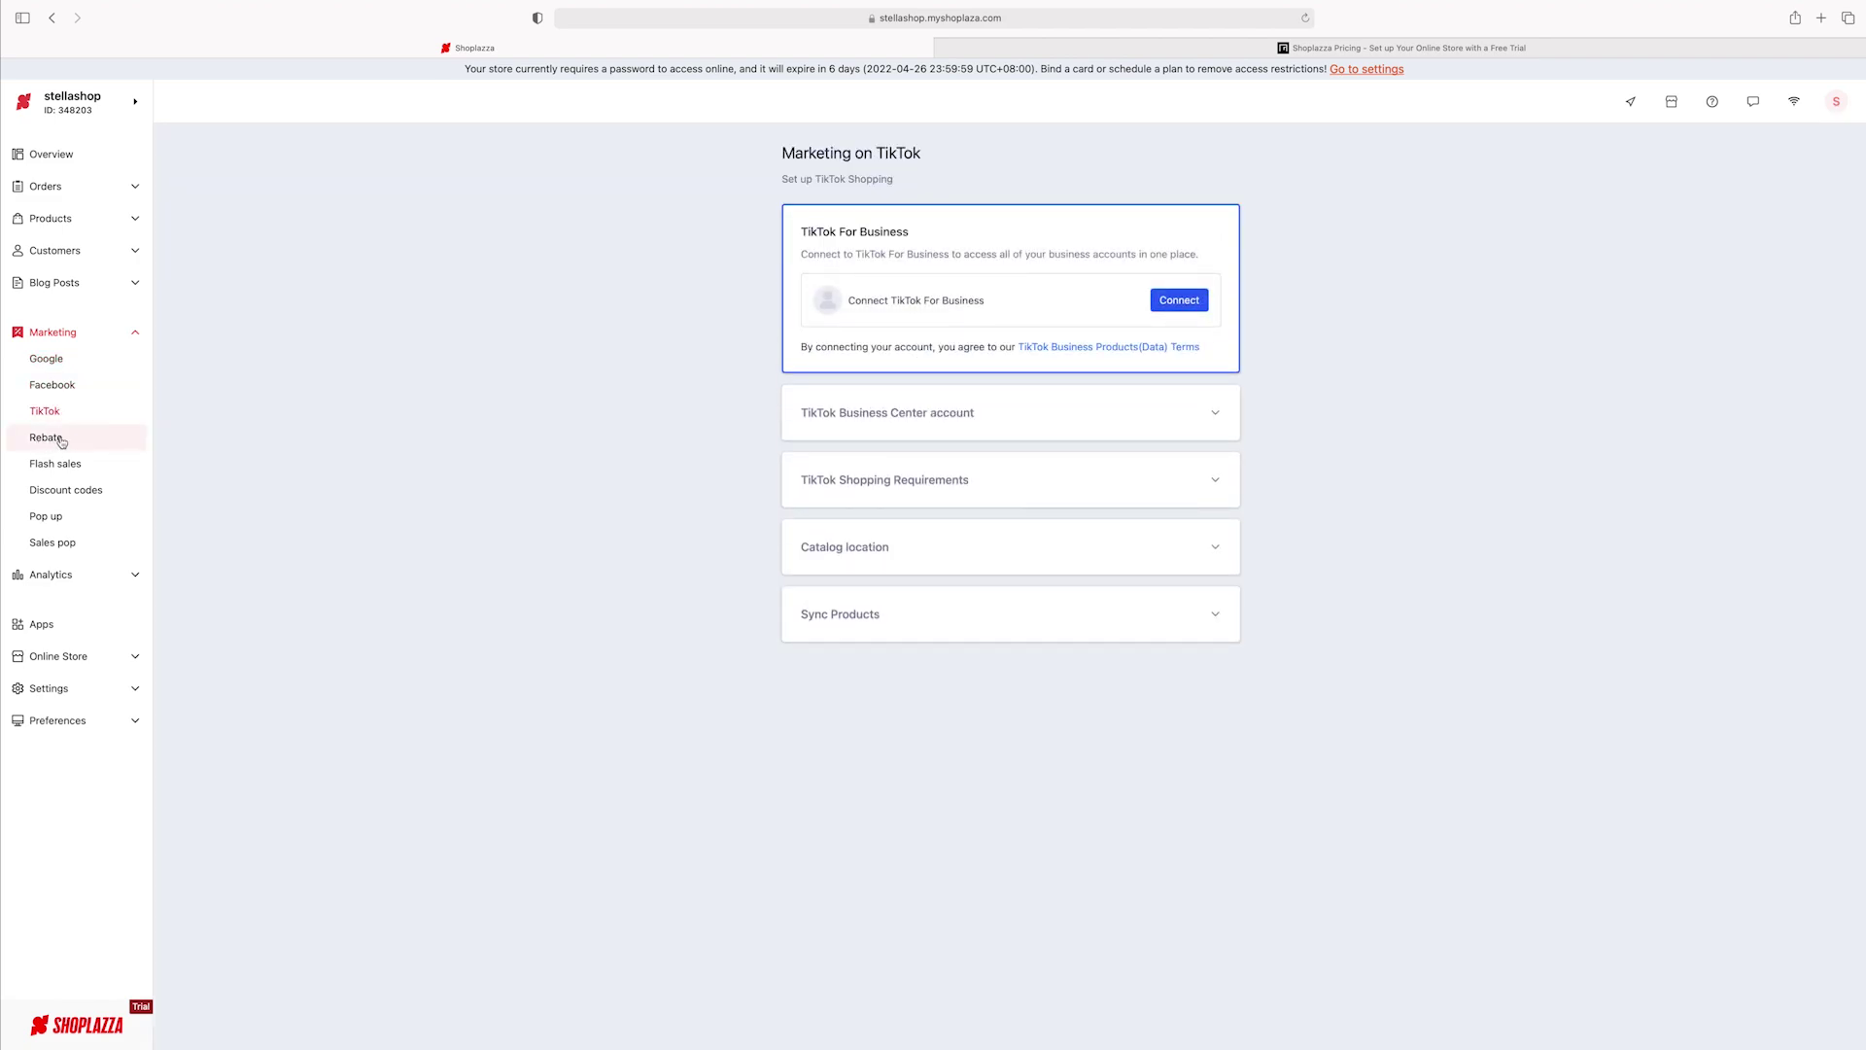
pyautogui.click(78, 445)
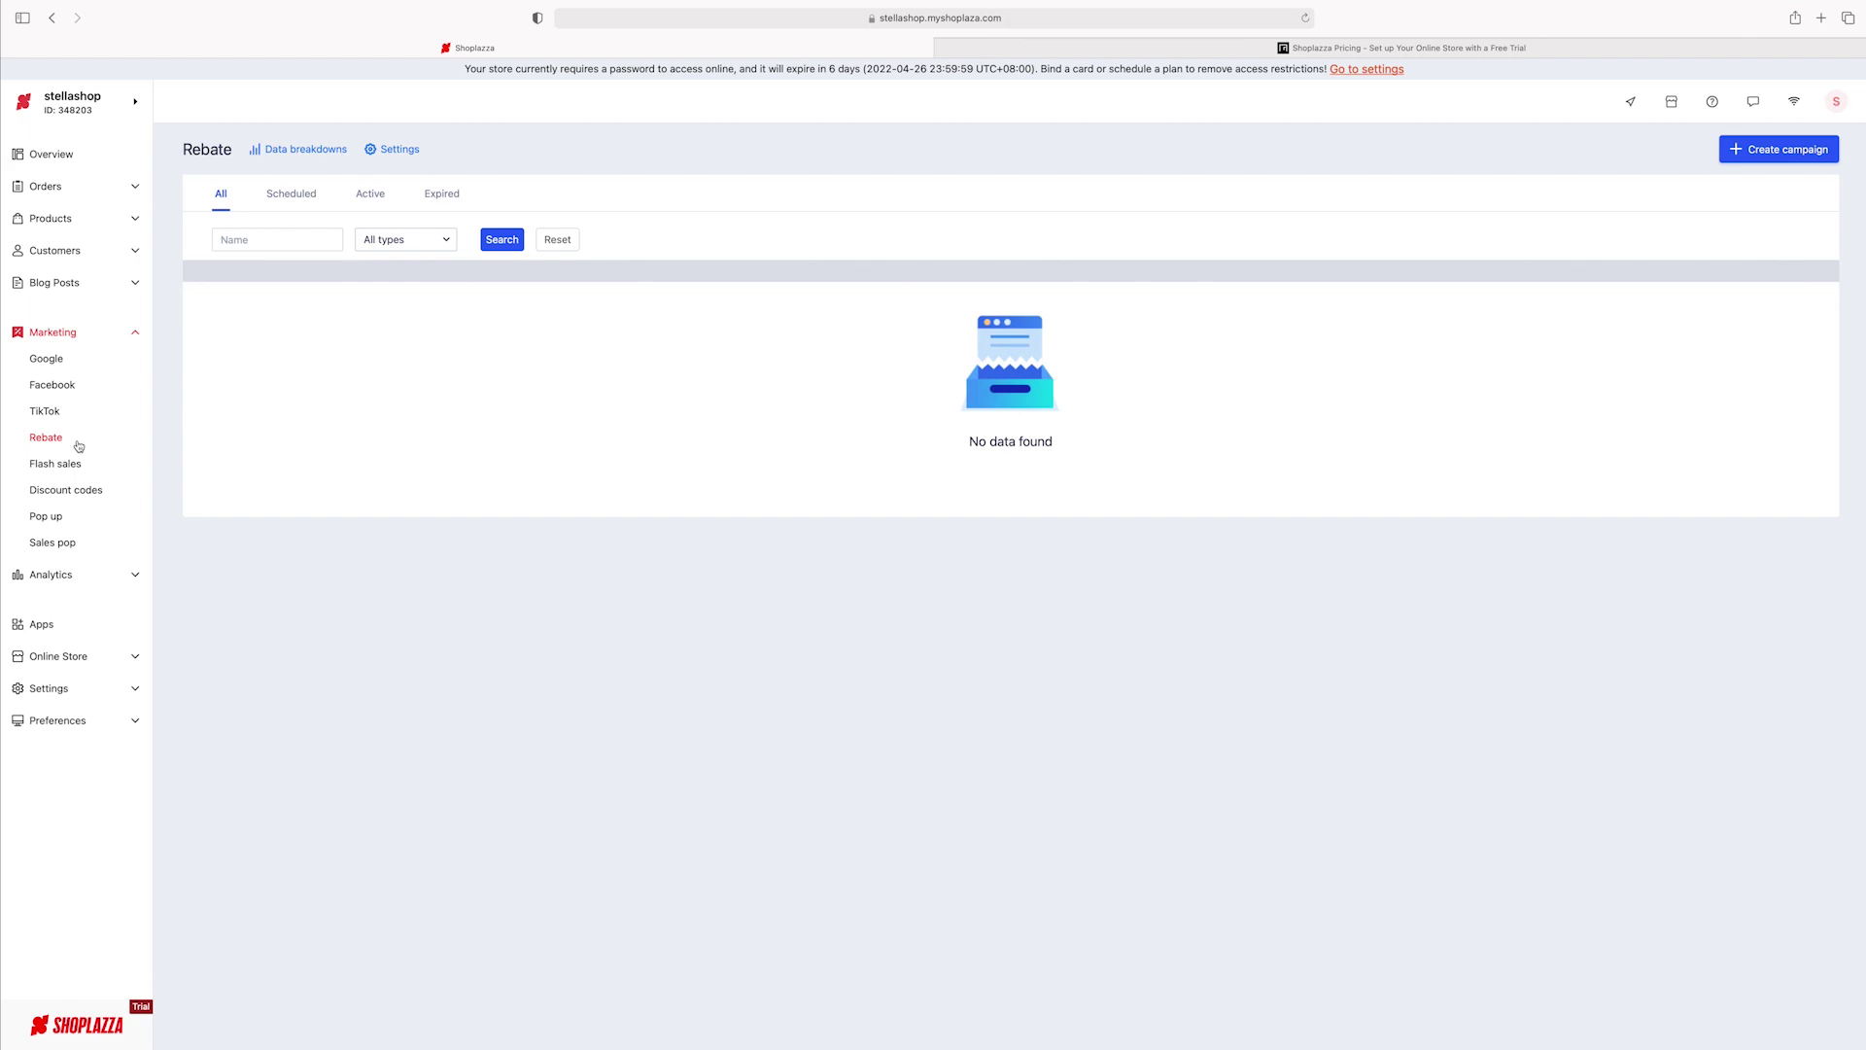
# - Check the Flash sales, Discount codes, Pop up and Sales pop pages, then analytics Live View
pyautogui.click(62, 469)
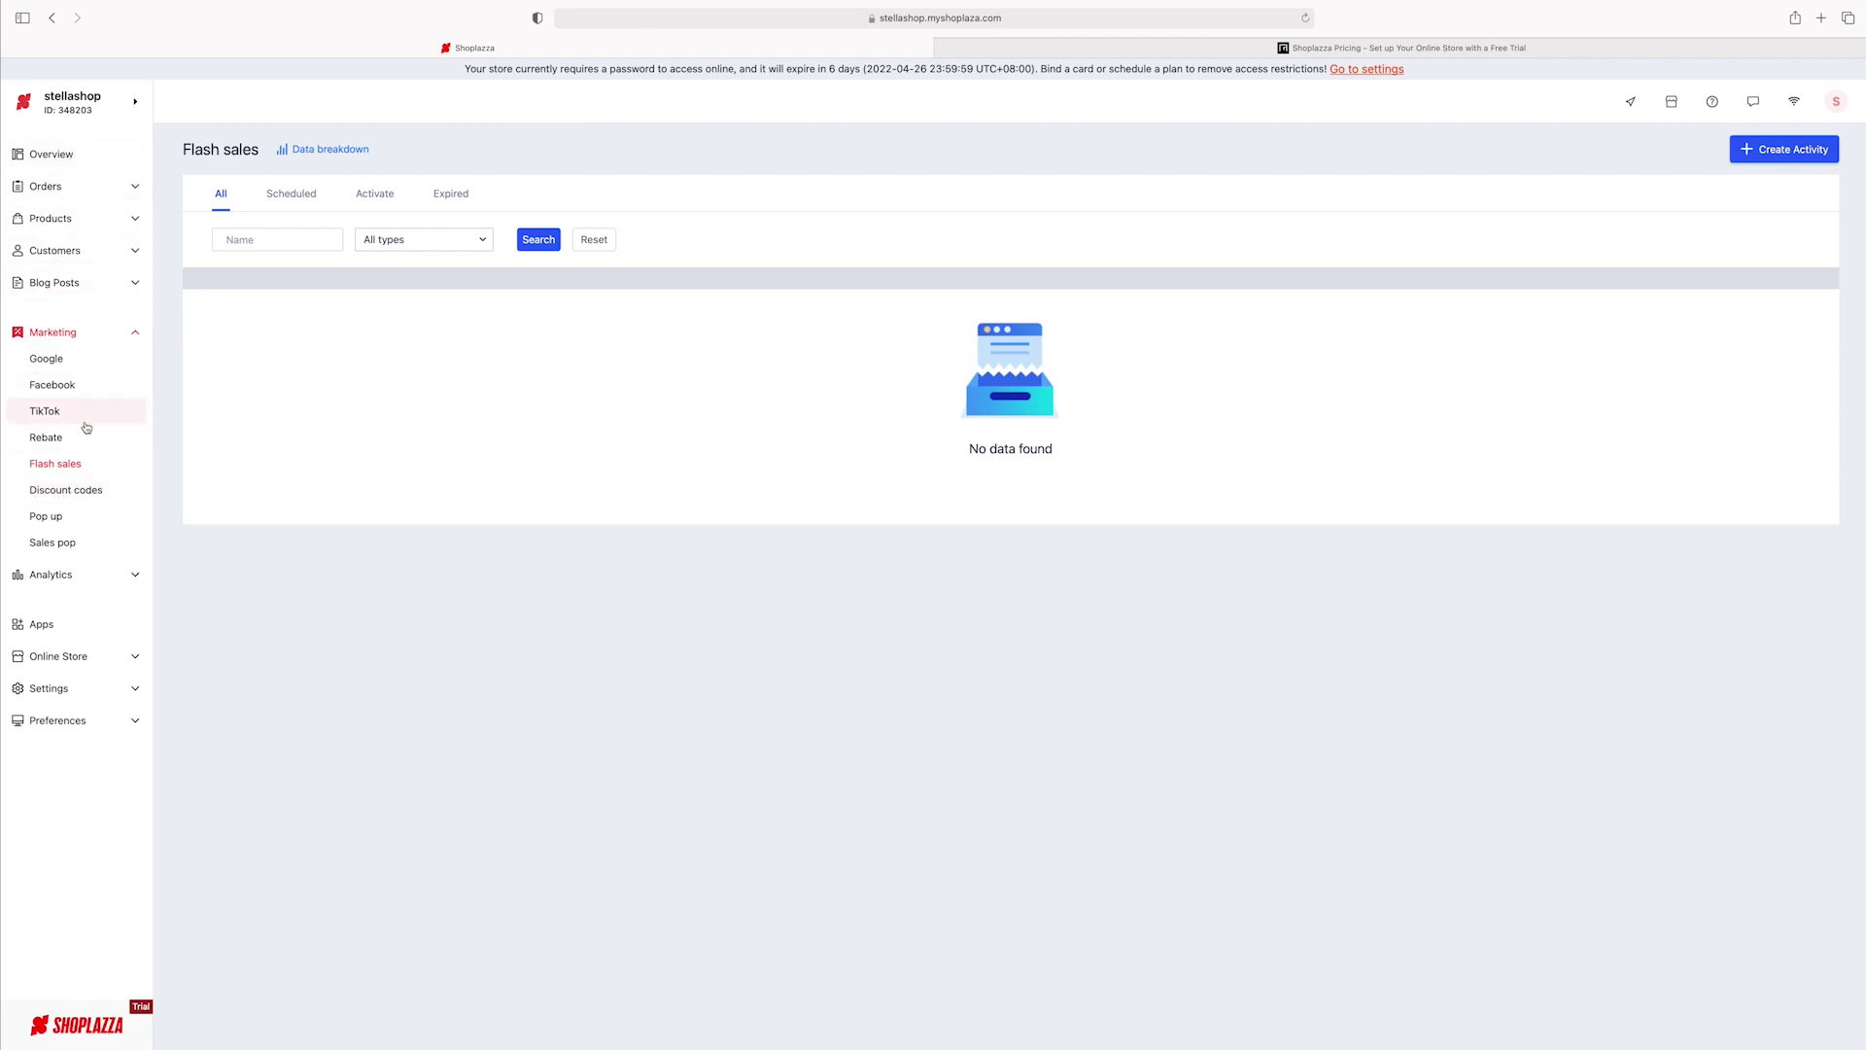
pyautogui.click(74, 491)
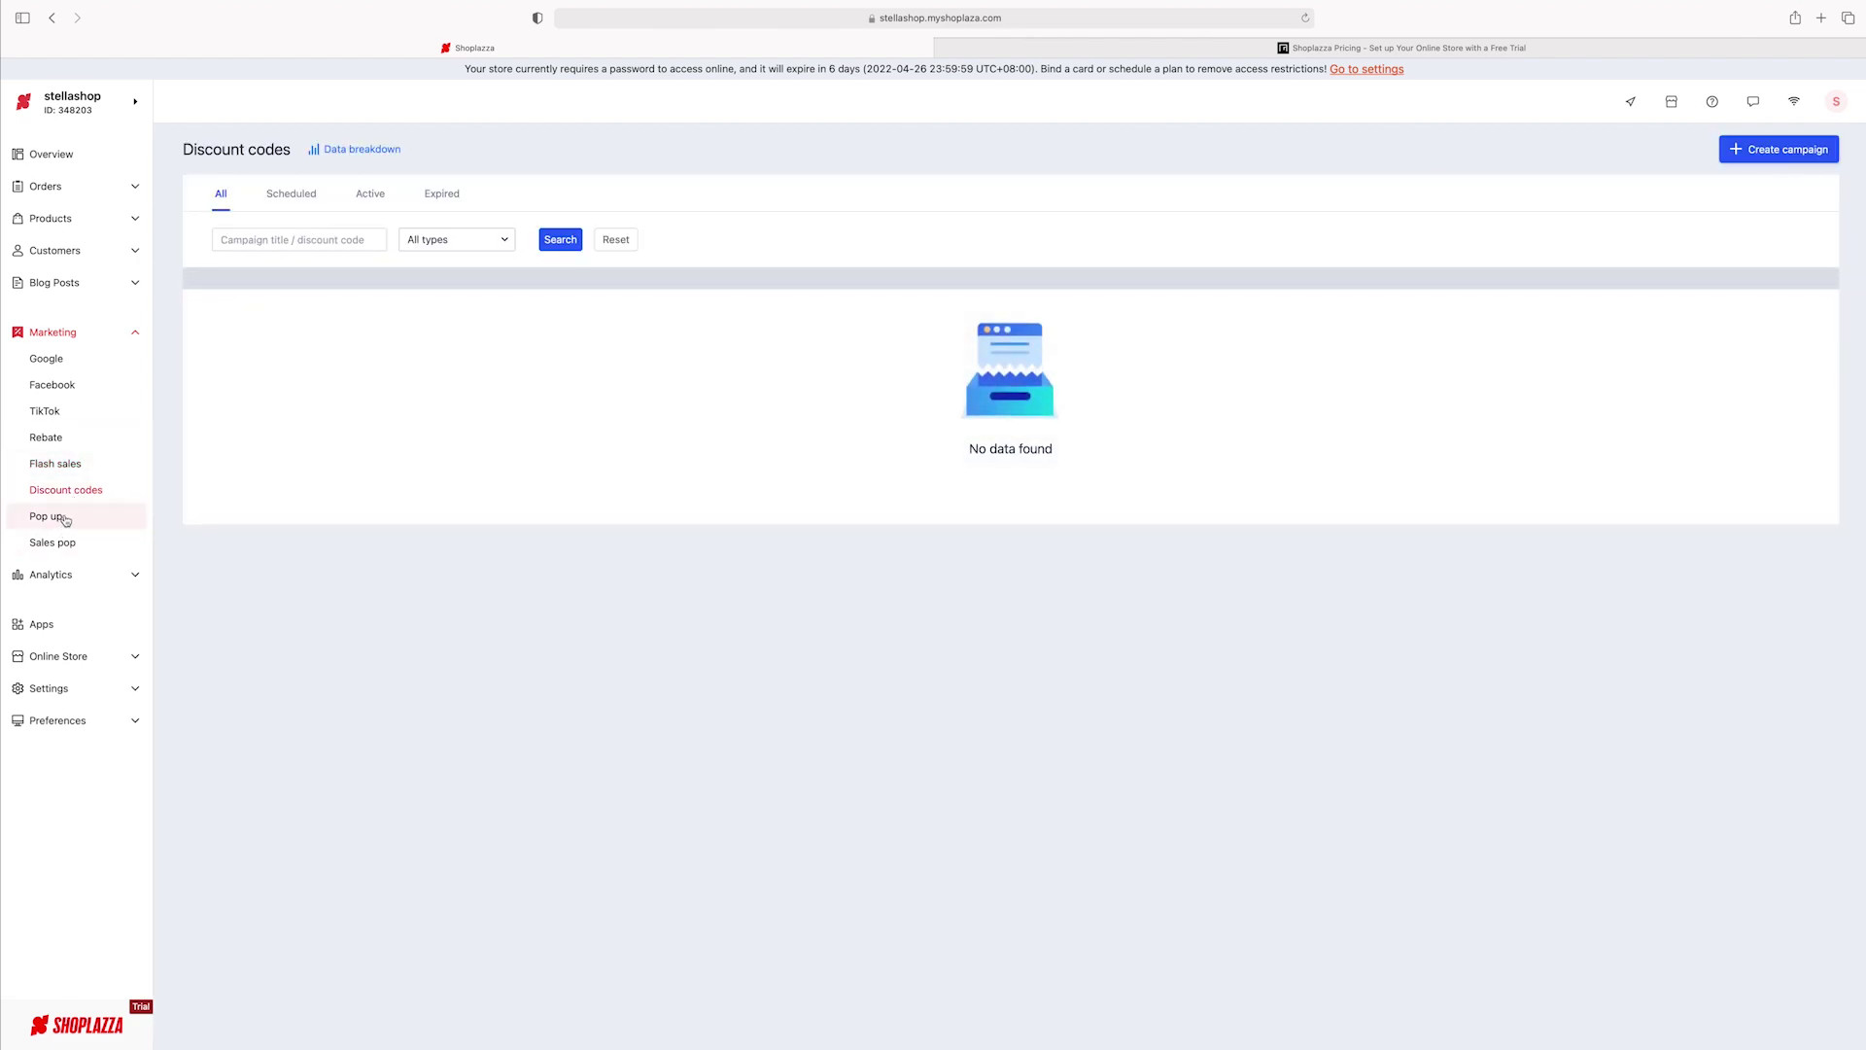
pyautogui.click(64, 519)
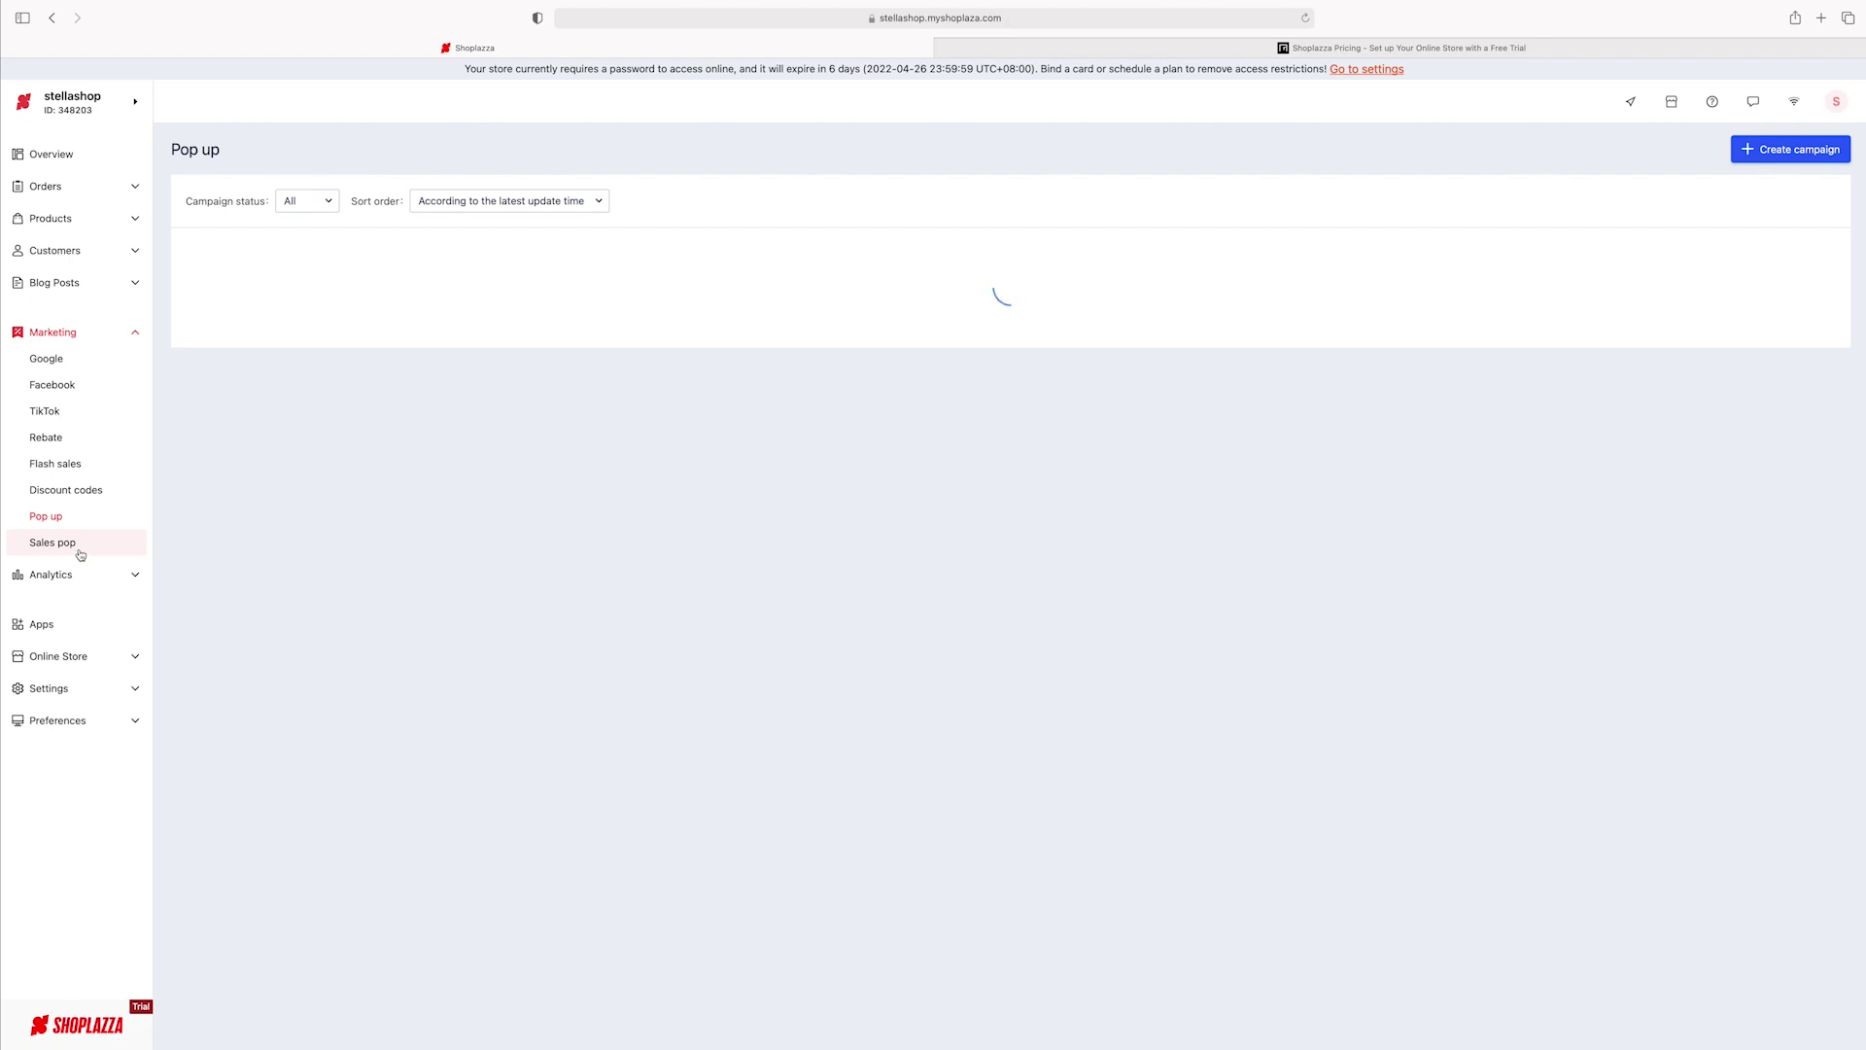
pyautogui.click(78, 552)
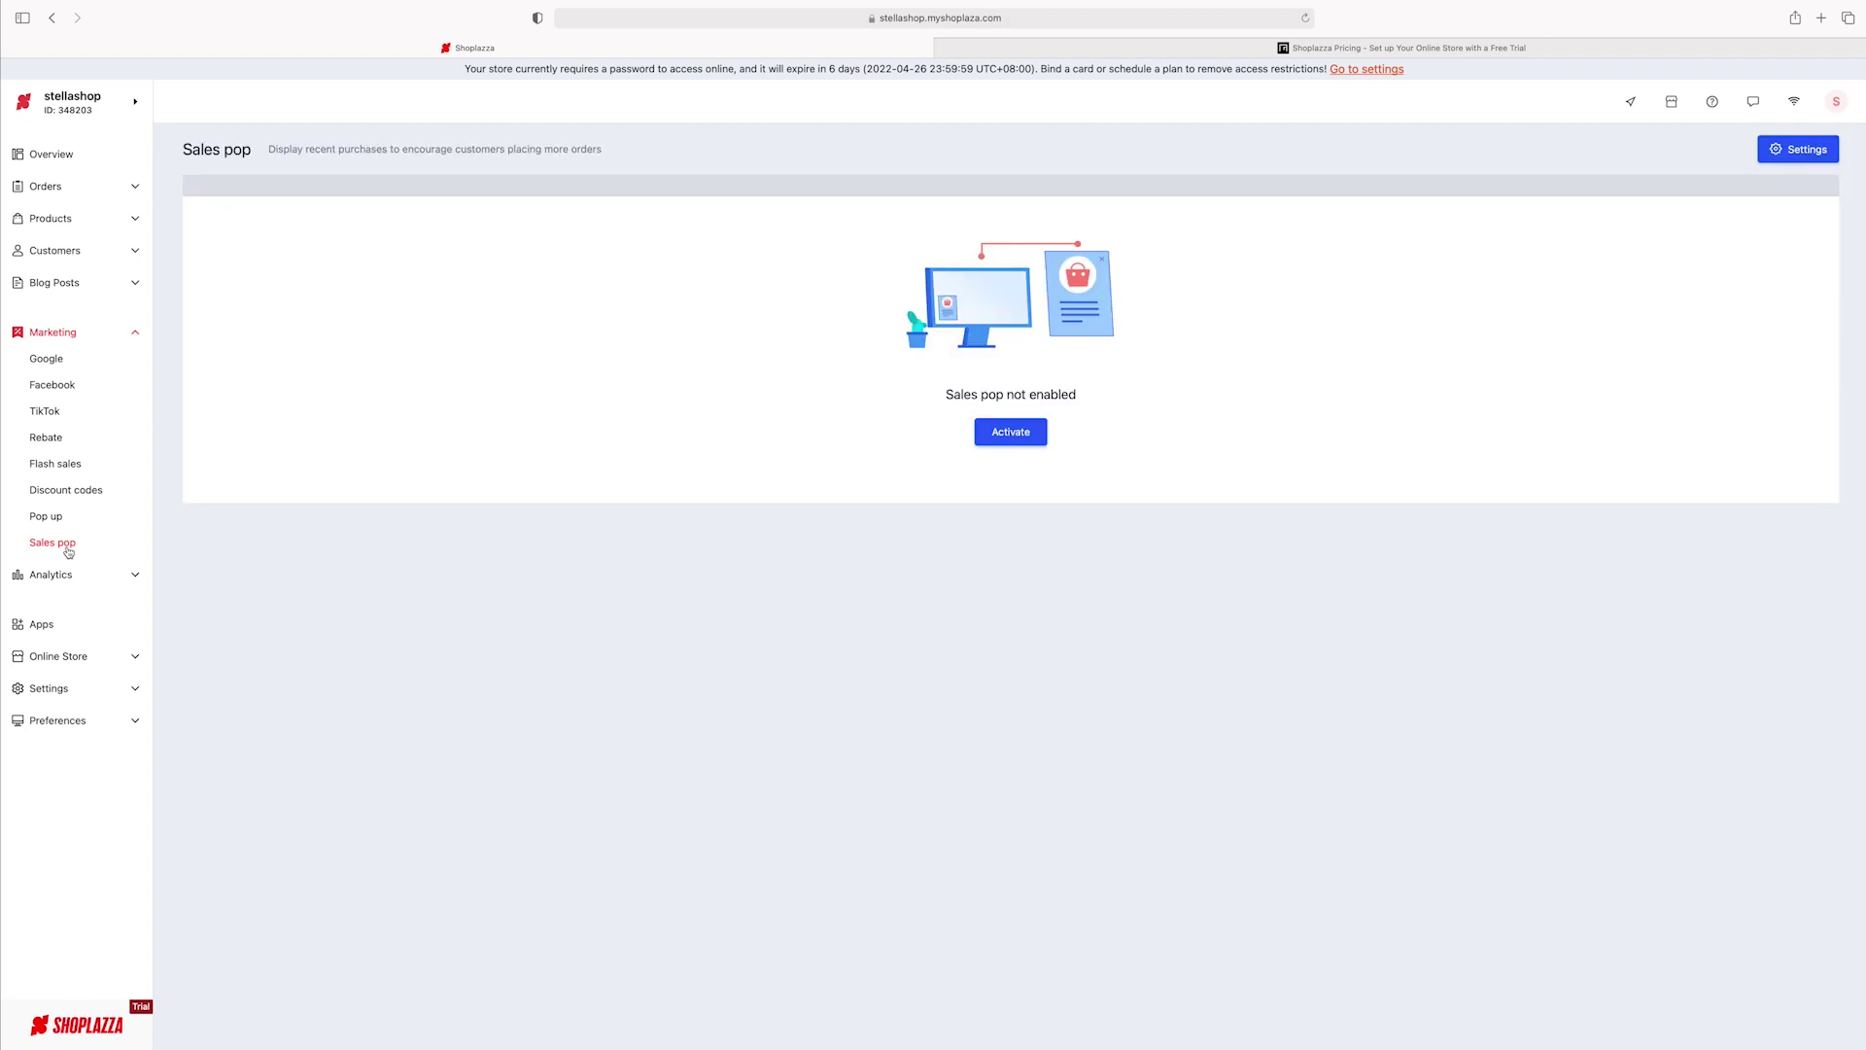
pyautogui.click(48, 578)
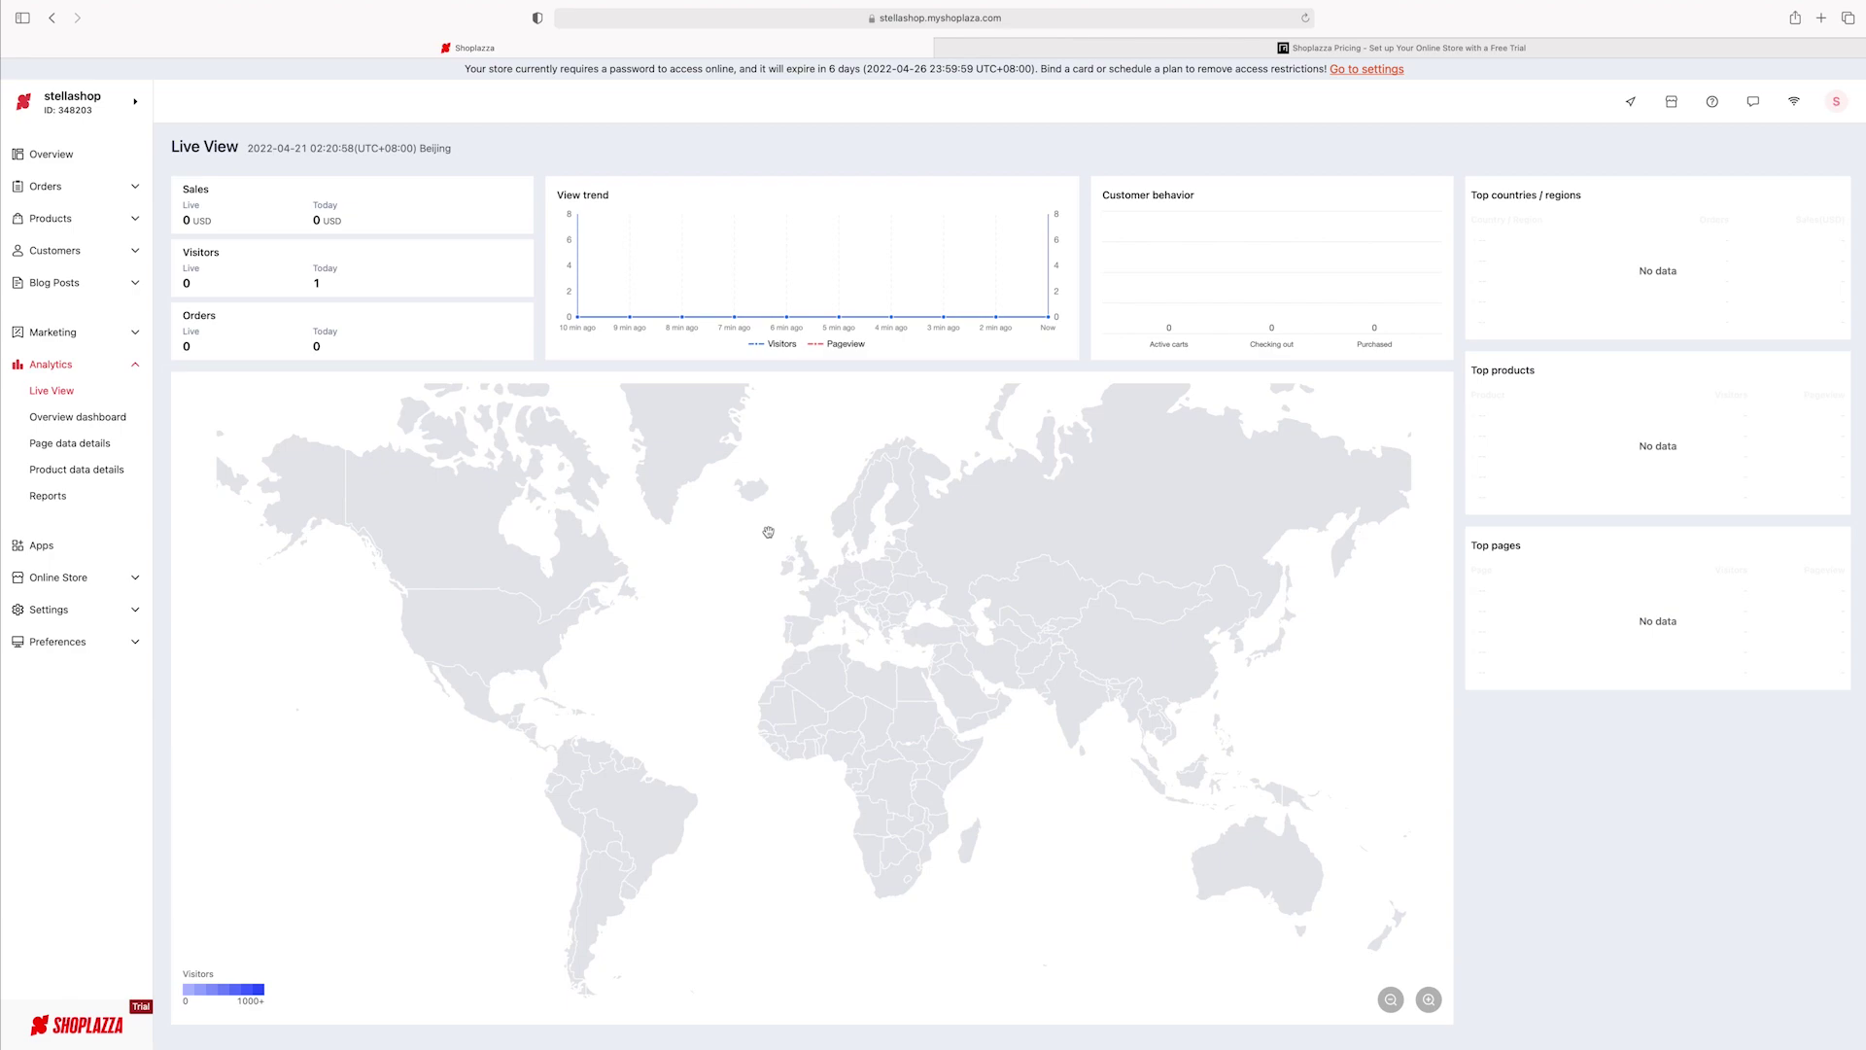
# - Check the analytics overview, page data, product data and empty reports, then open the Apps page
pyautogui.scroll(2, 606, 593)
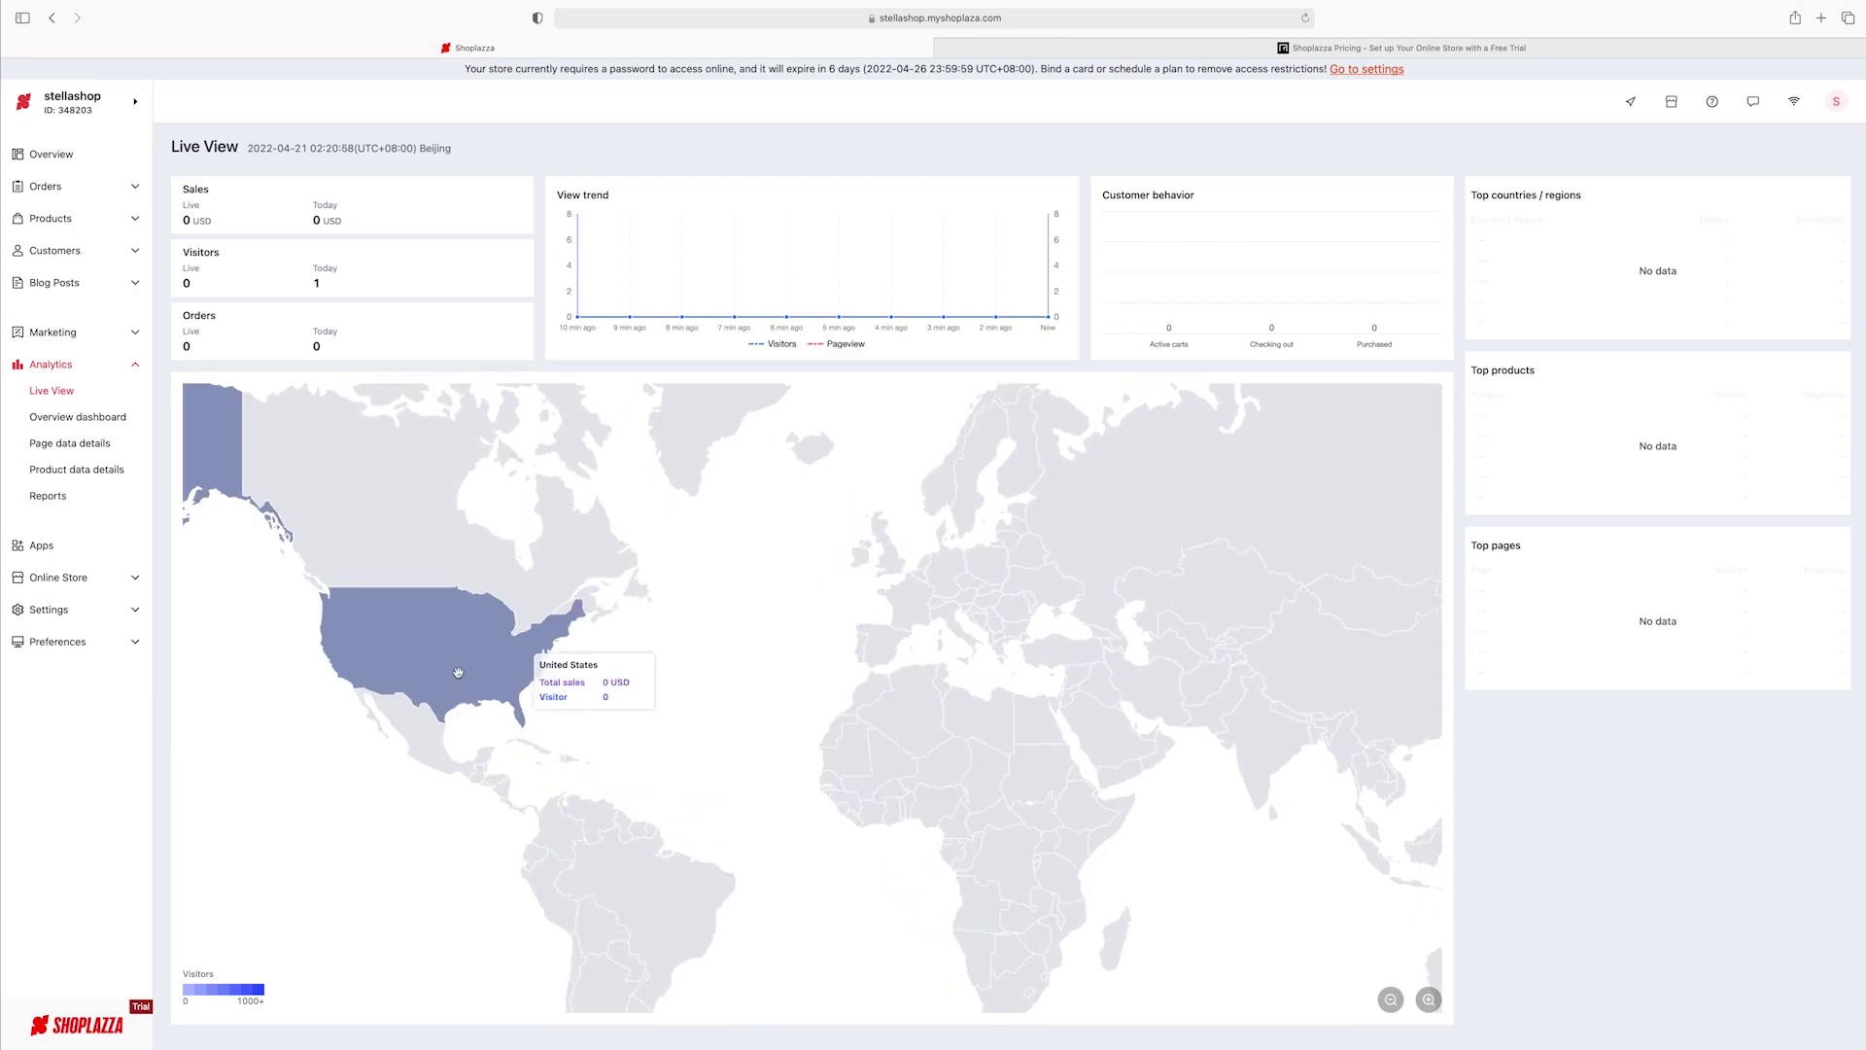
pyautogui.scroll(5, 638, 563)
pyautogui.scroll(-3, 603, 549)
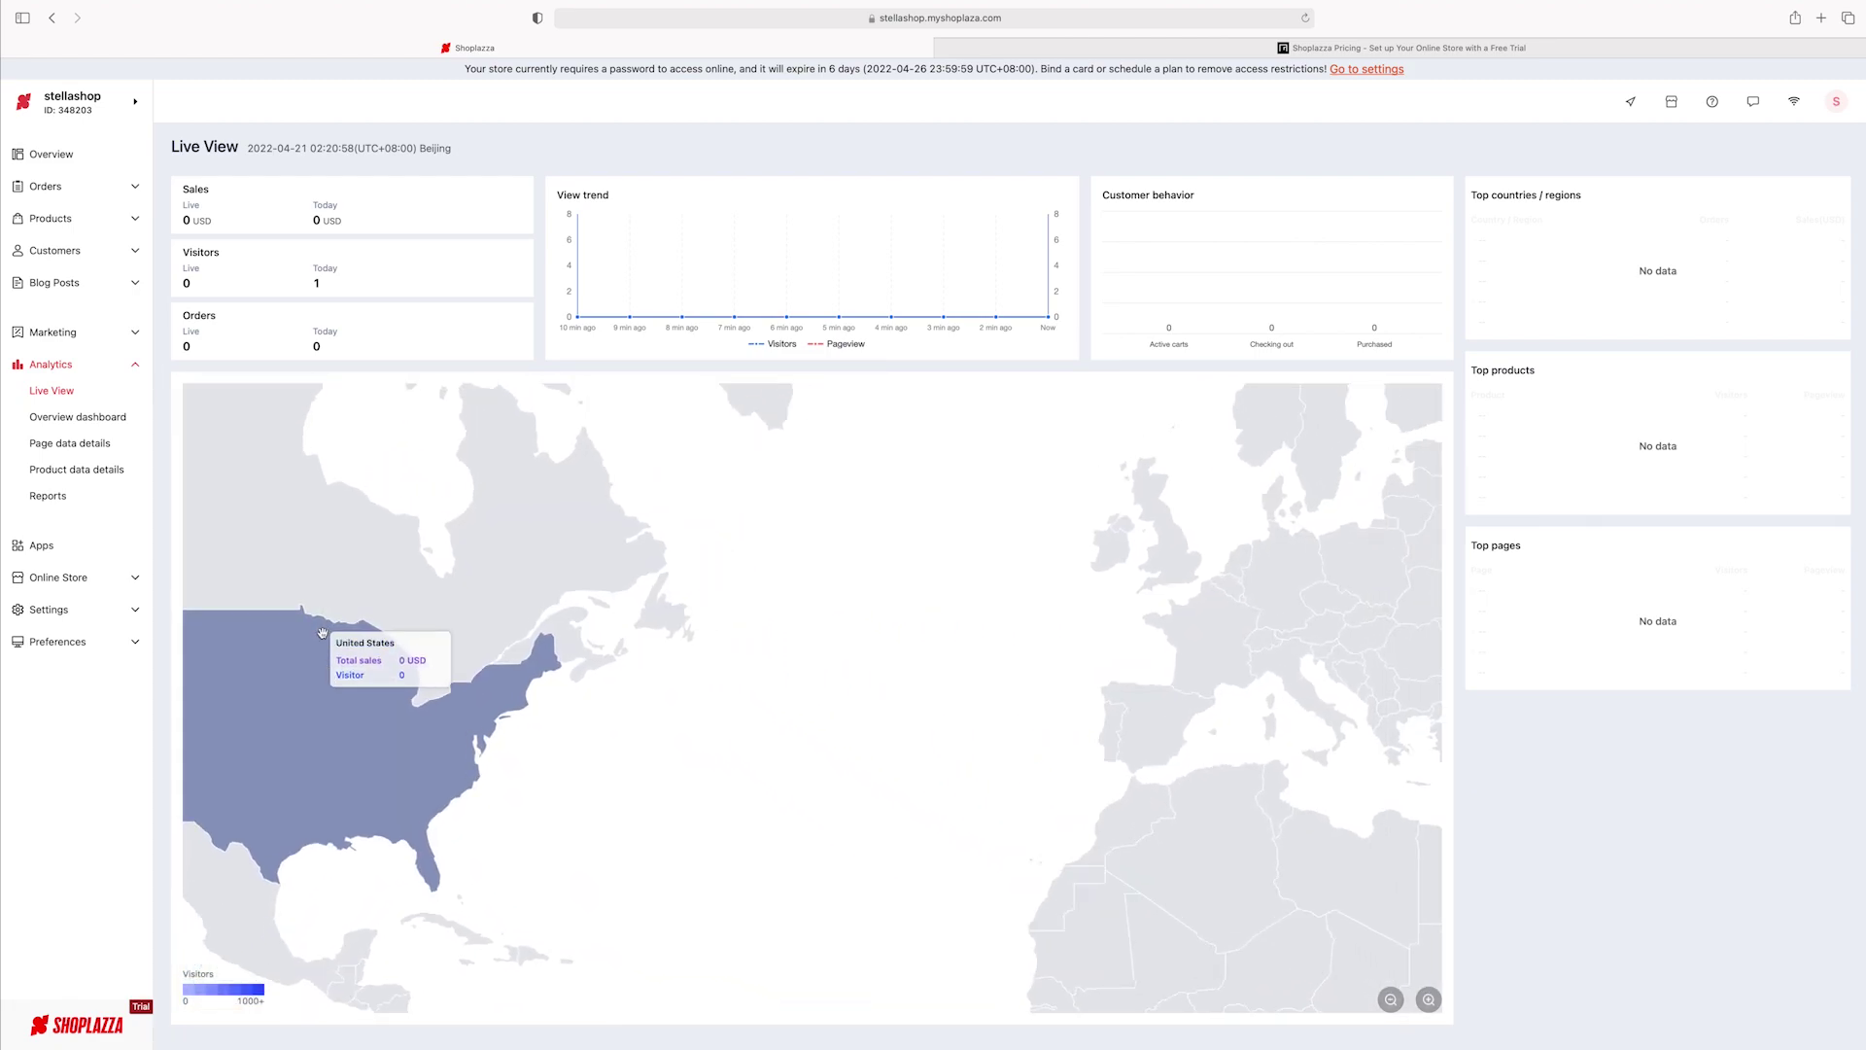
pyautogui.click(101, 417)
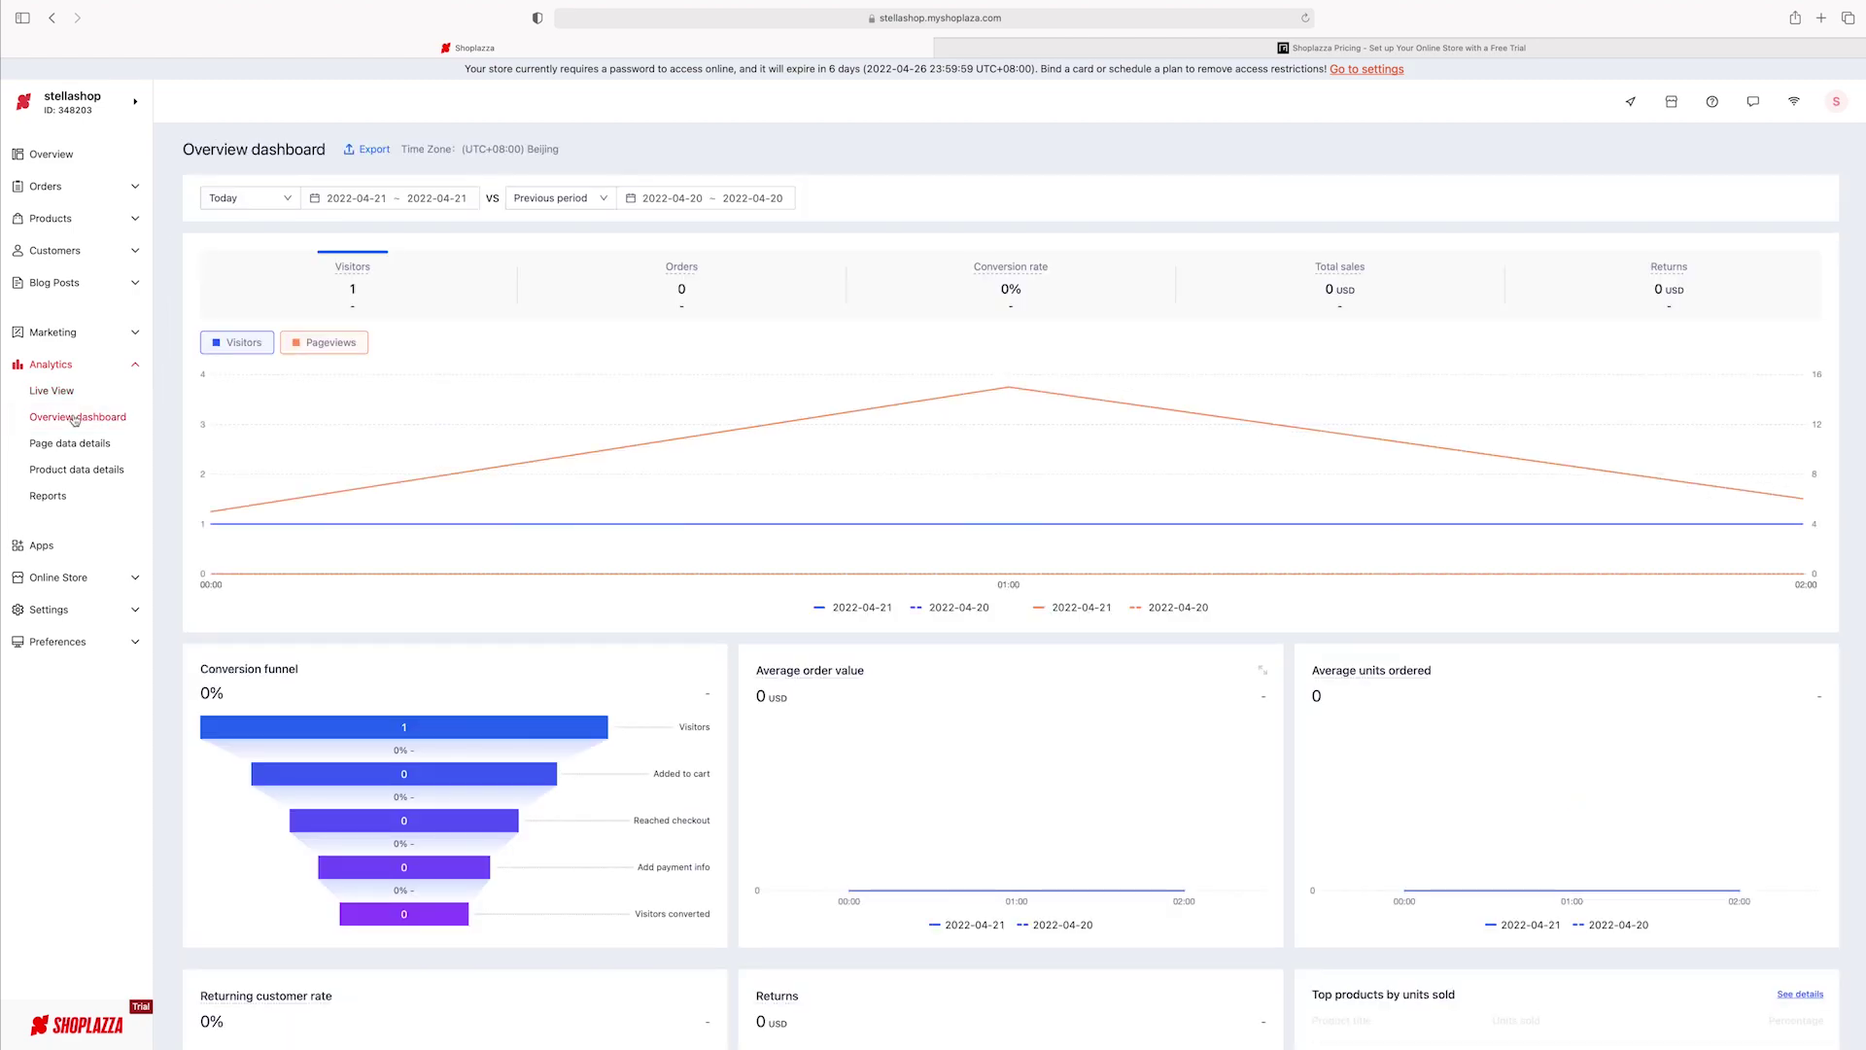
pyautogui.click(76, 447)
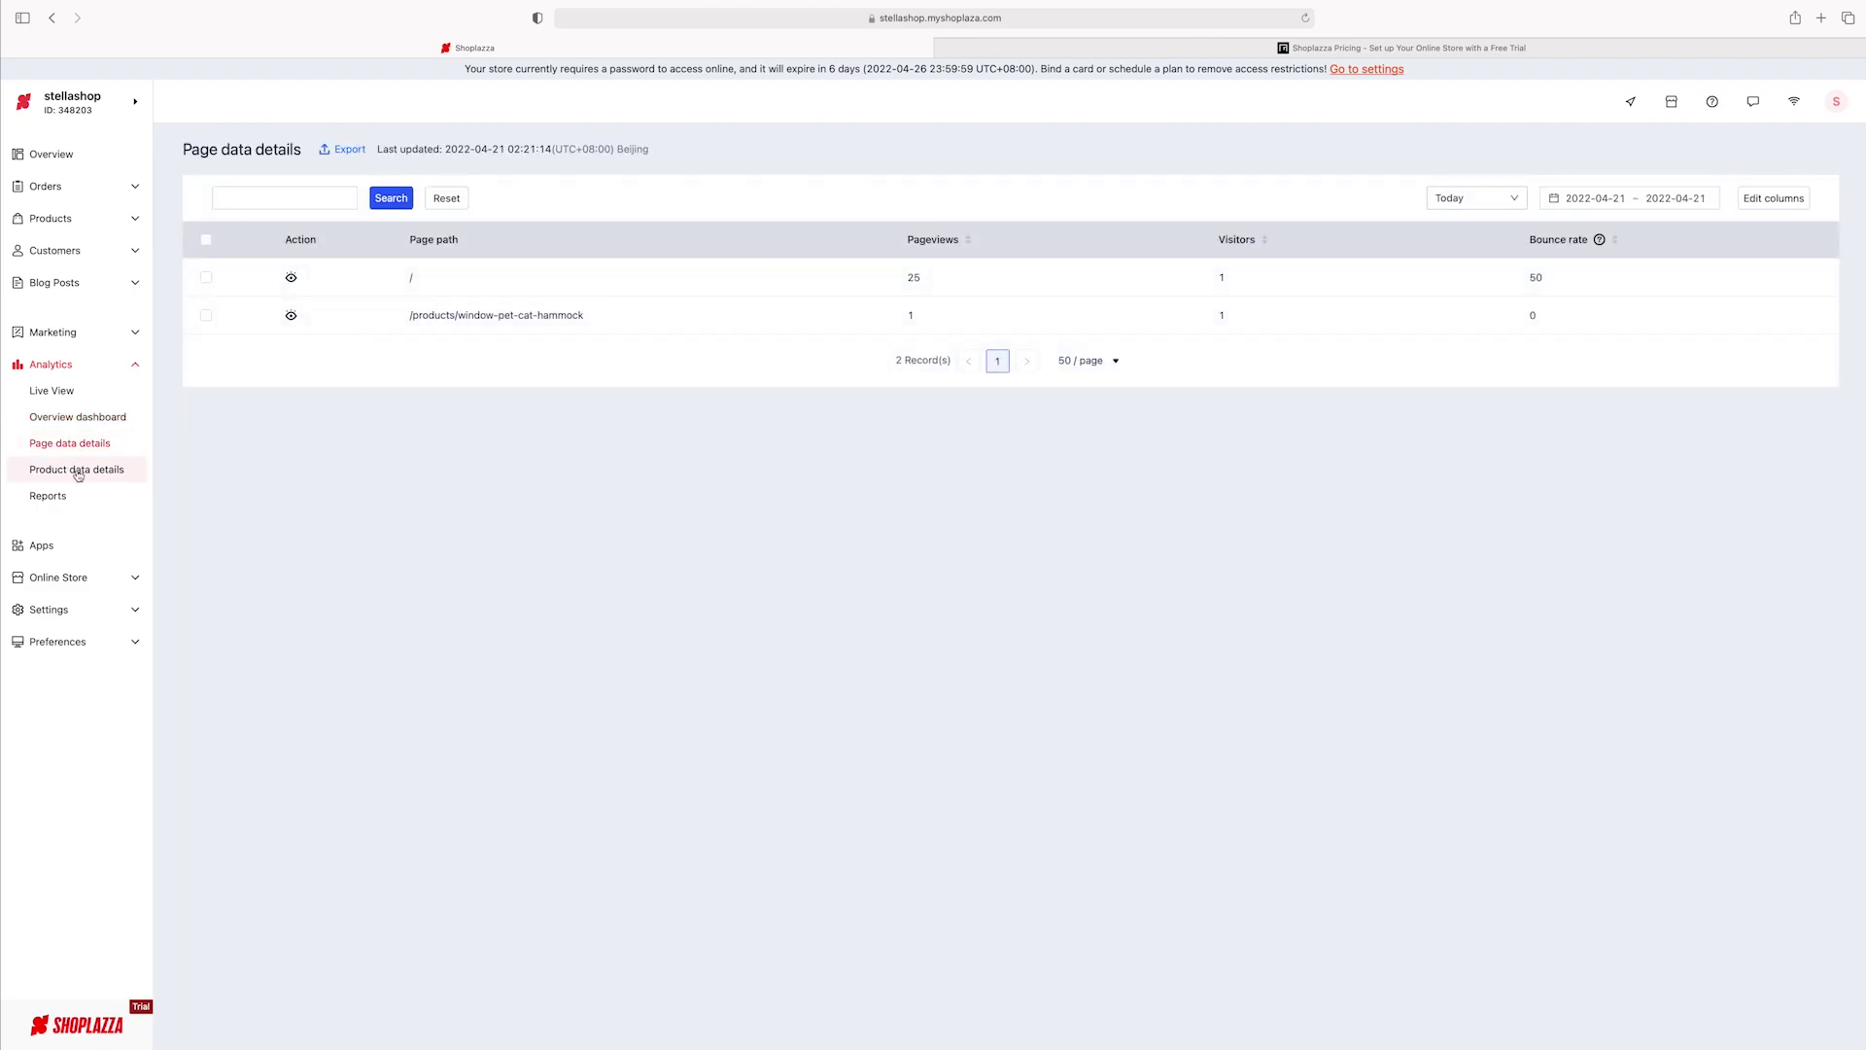
pyautogui.click(78, 473)
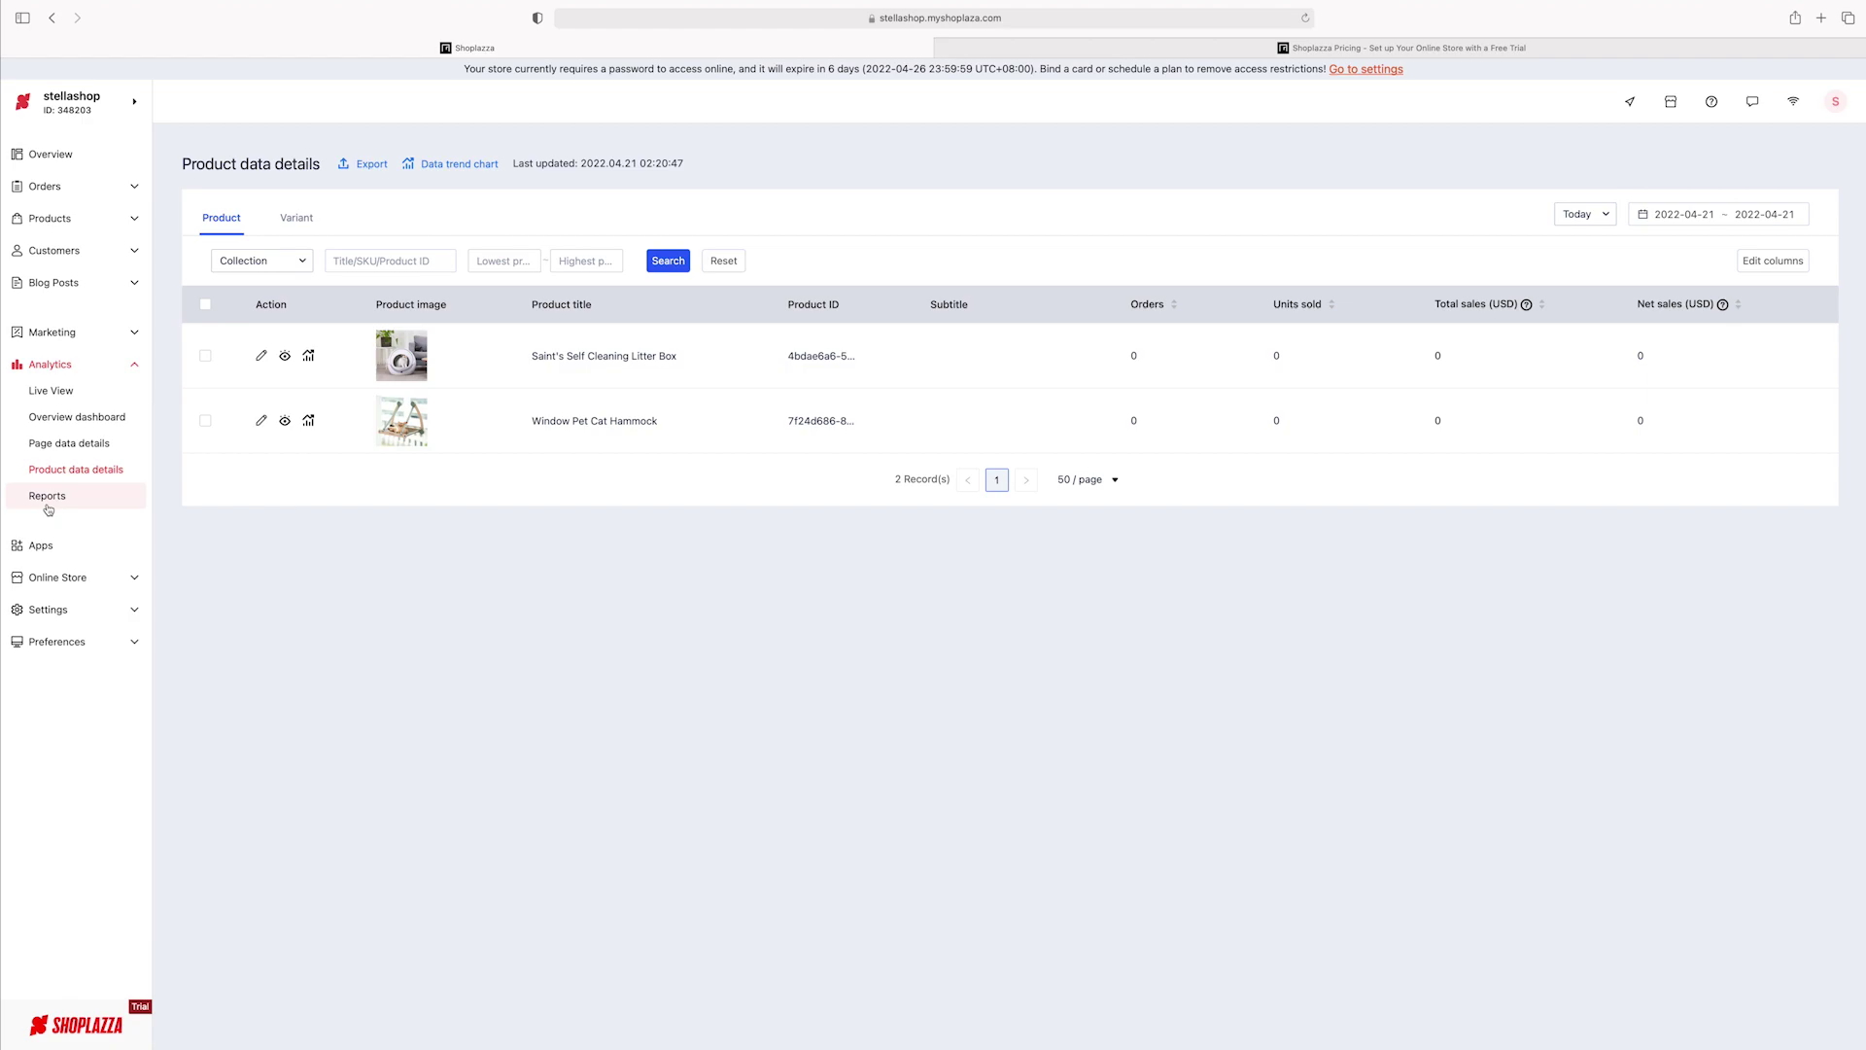
pyautogui.click(47, 498)
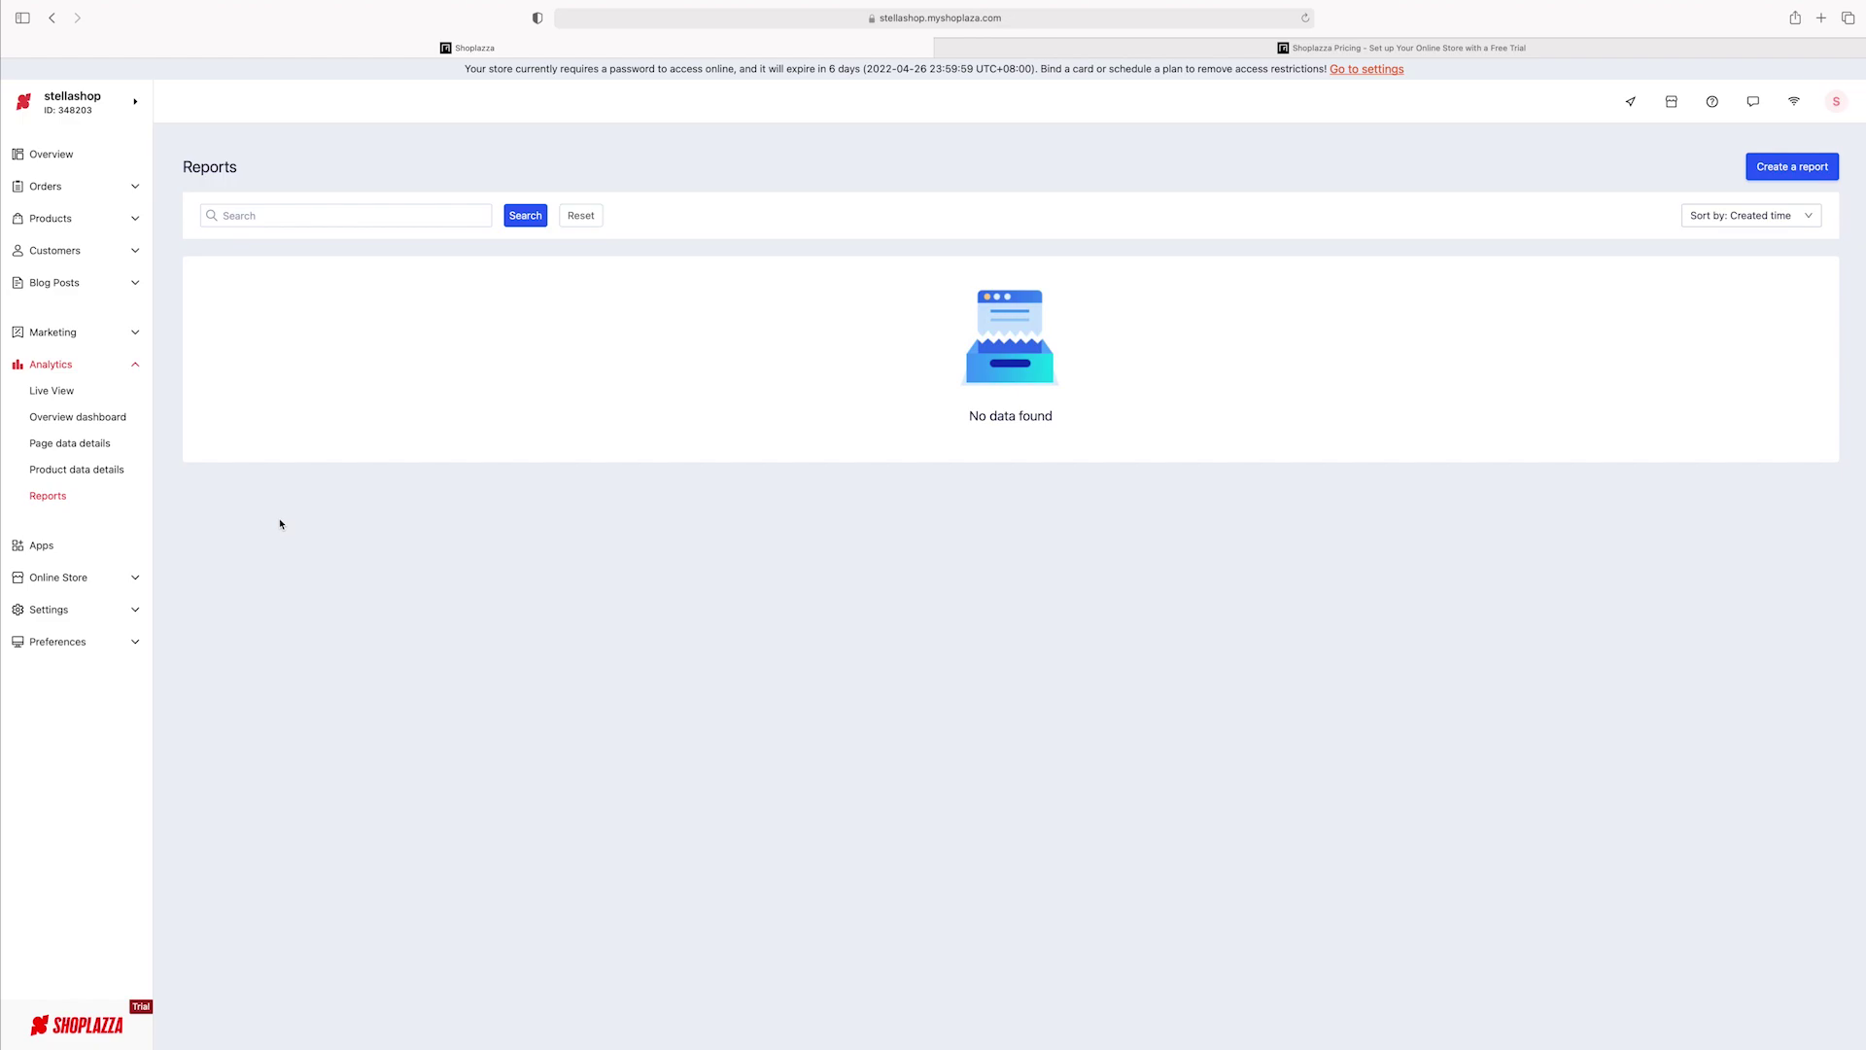
pyautogui.click(45, 549)
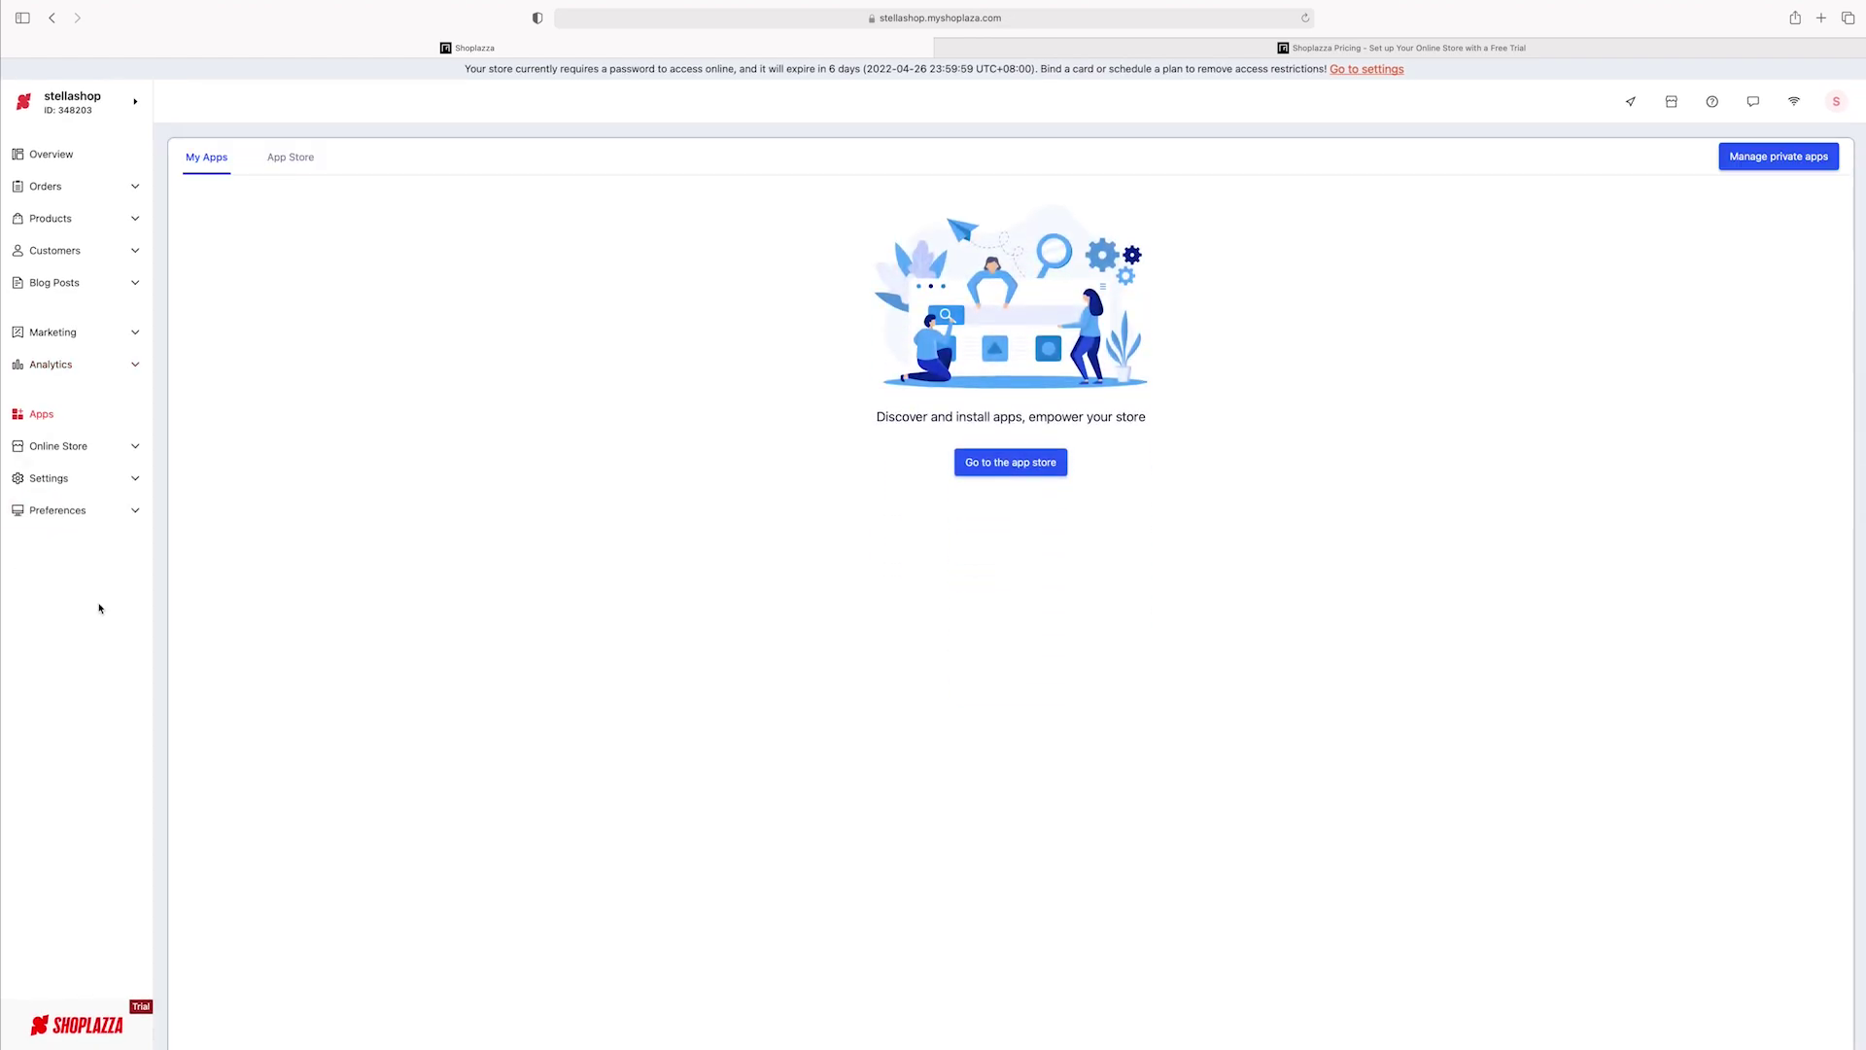
# - Browse the App Store's recommended, marketing, conversion and fulfillment apps, then return to Overview
pyautogui.click(1053, 471)
pyautogui.scroll(-5, 819, 439)
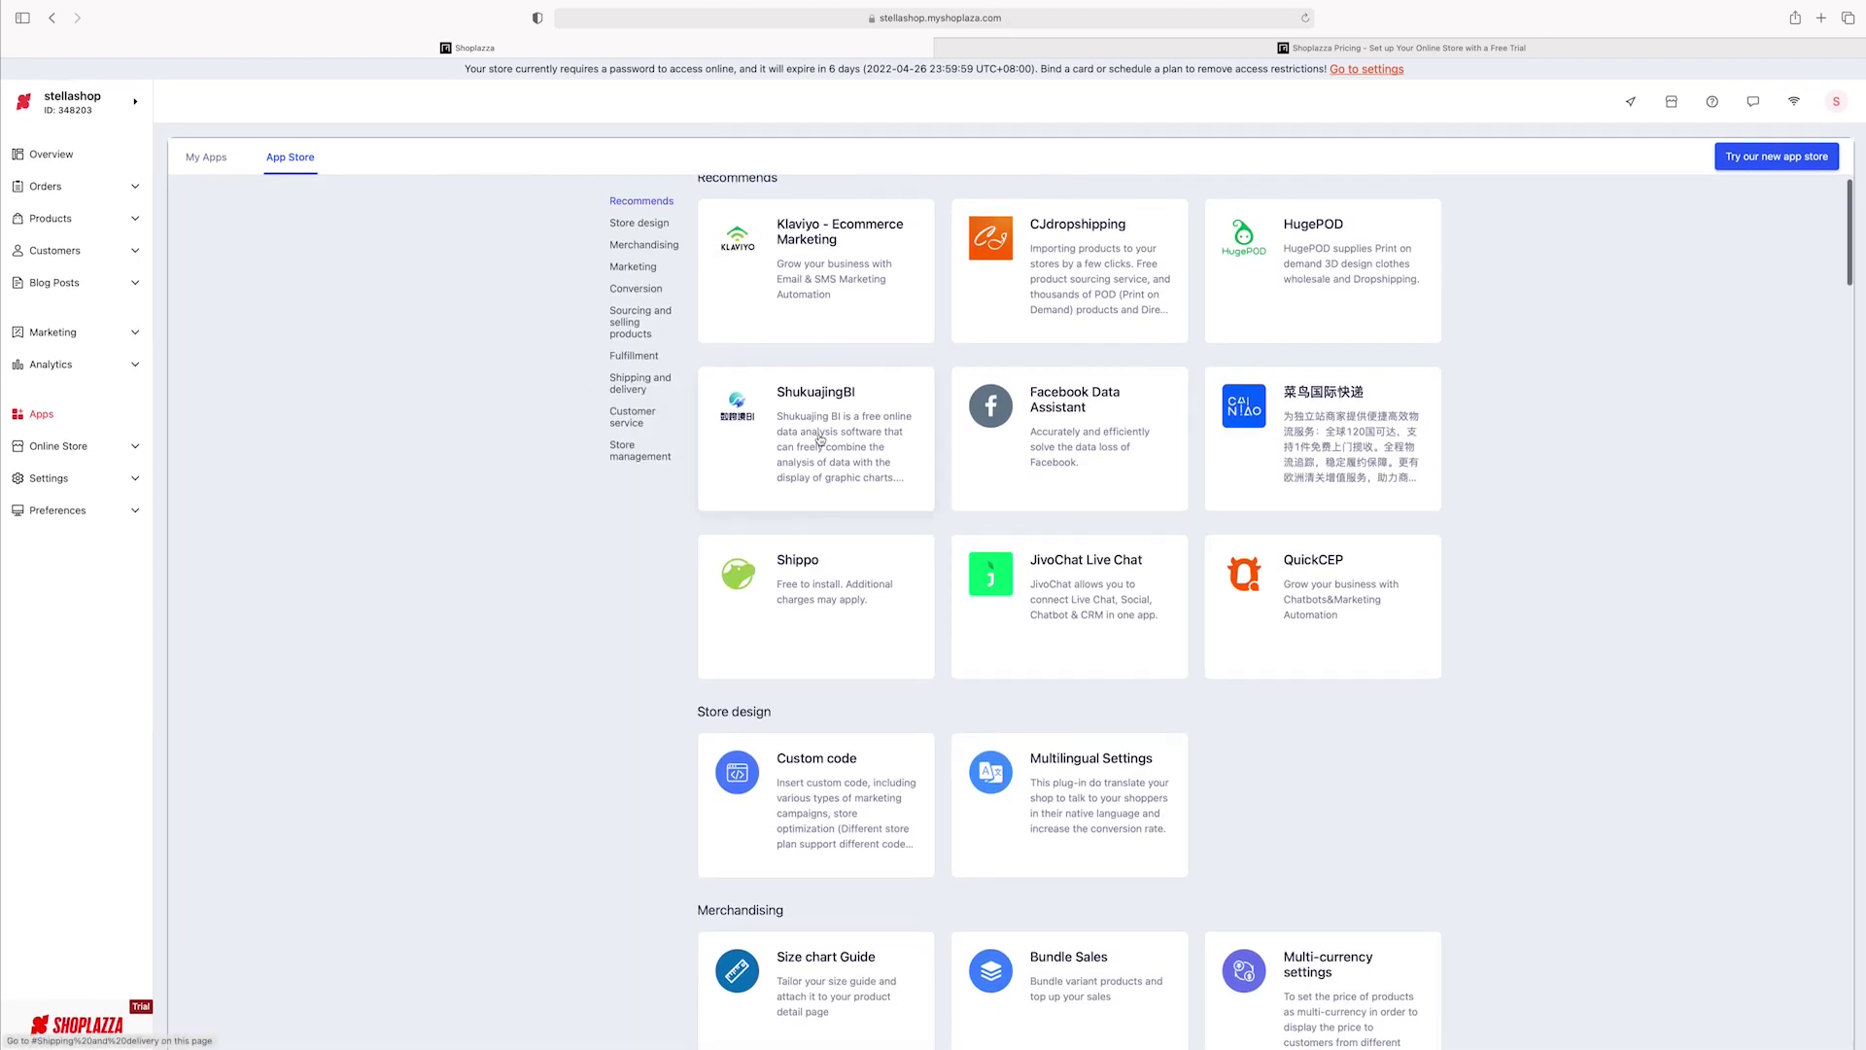
pyautogui.scroll(-8, 819, 439)
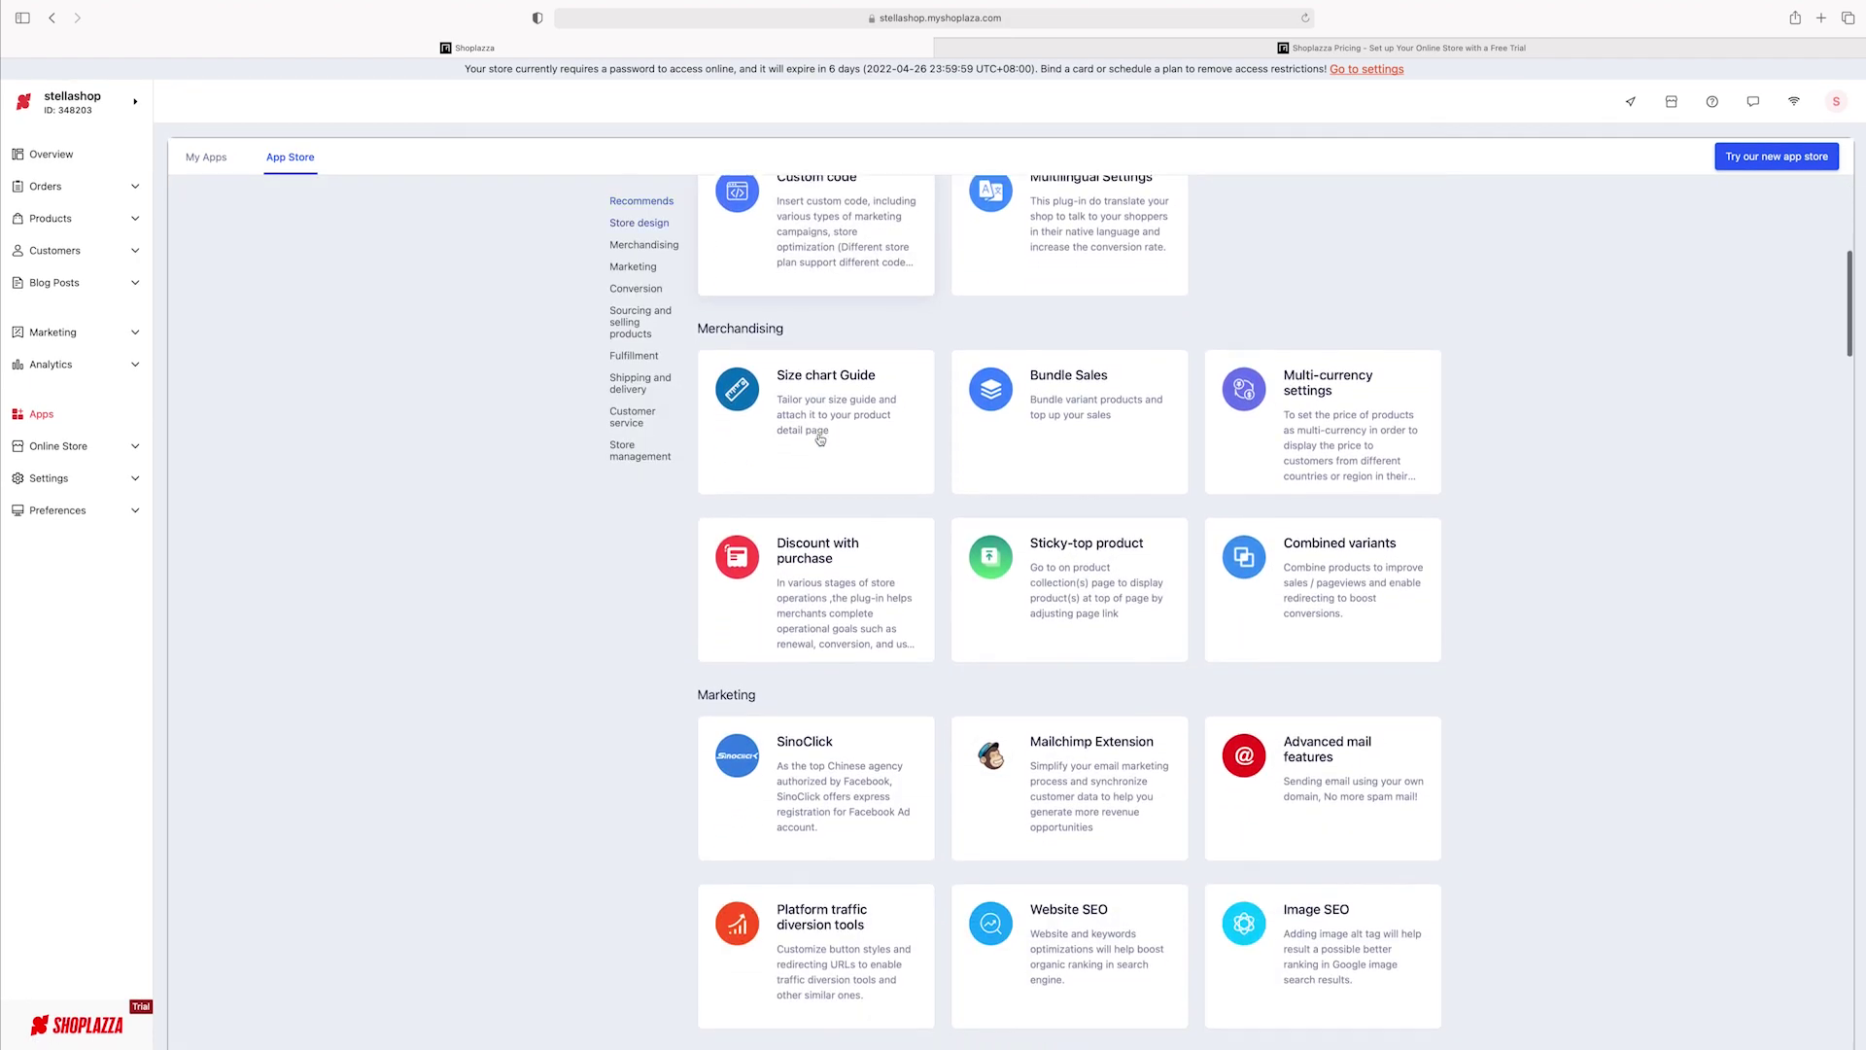
pyautogui.scroll(-4, 820, 439)
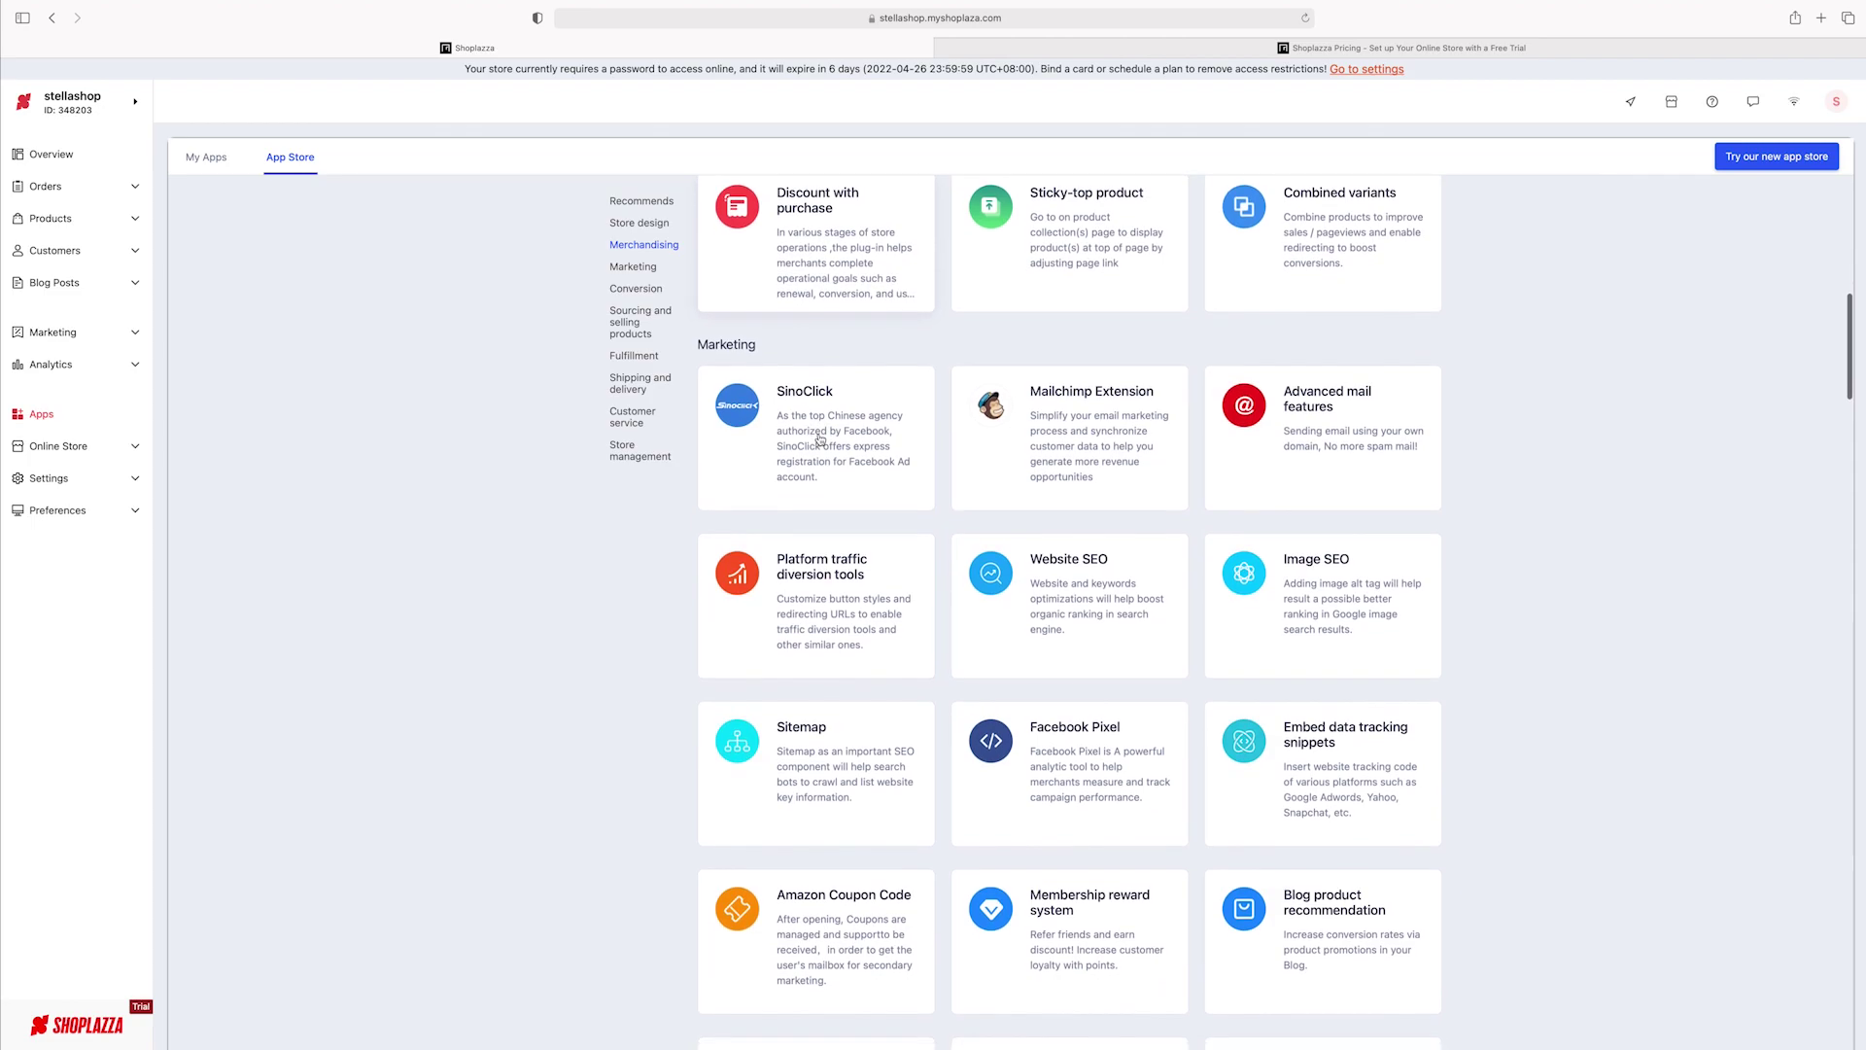
pyautogui.scroll(-7, 820, 440)
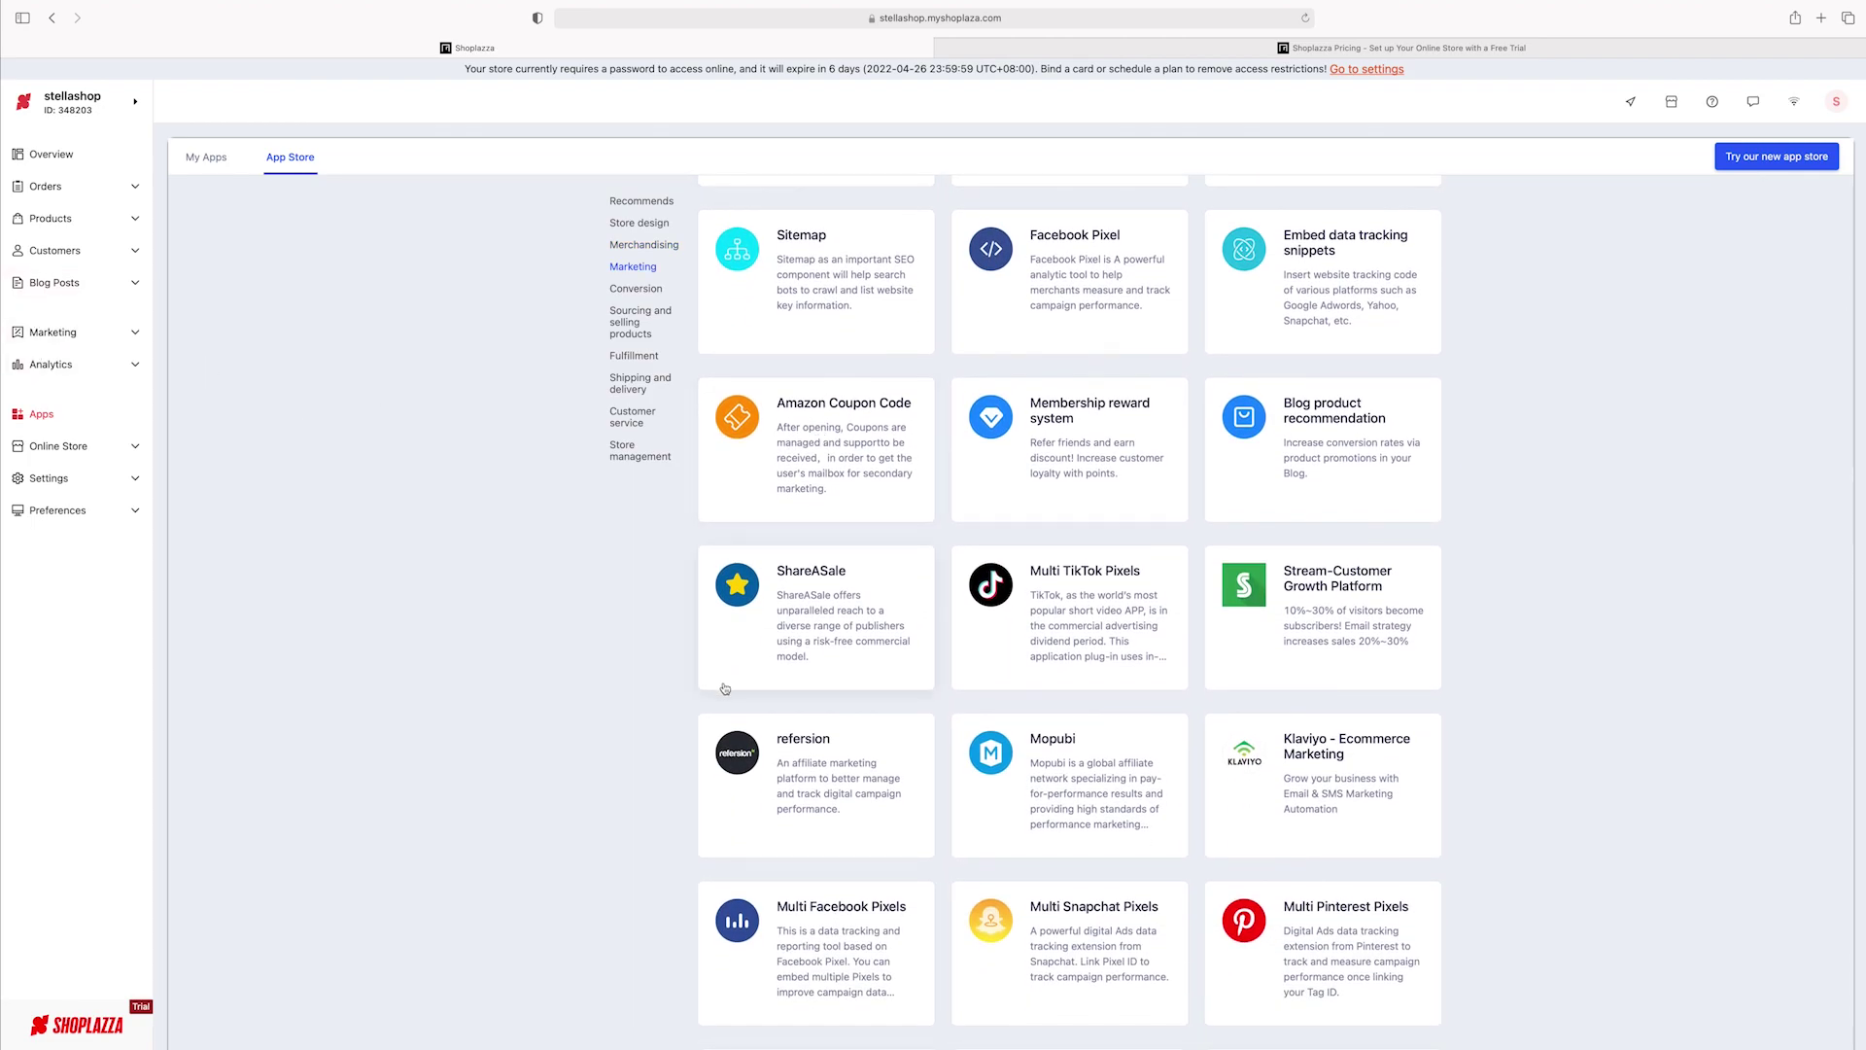
pyautogui.scroll(-8, 746, 704)
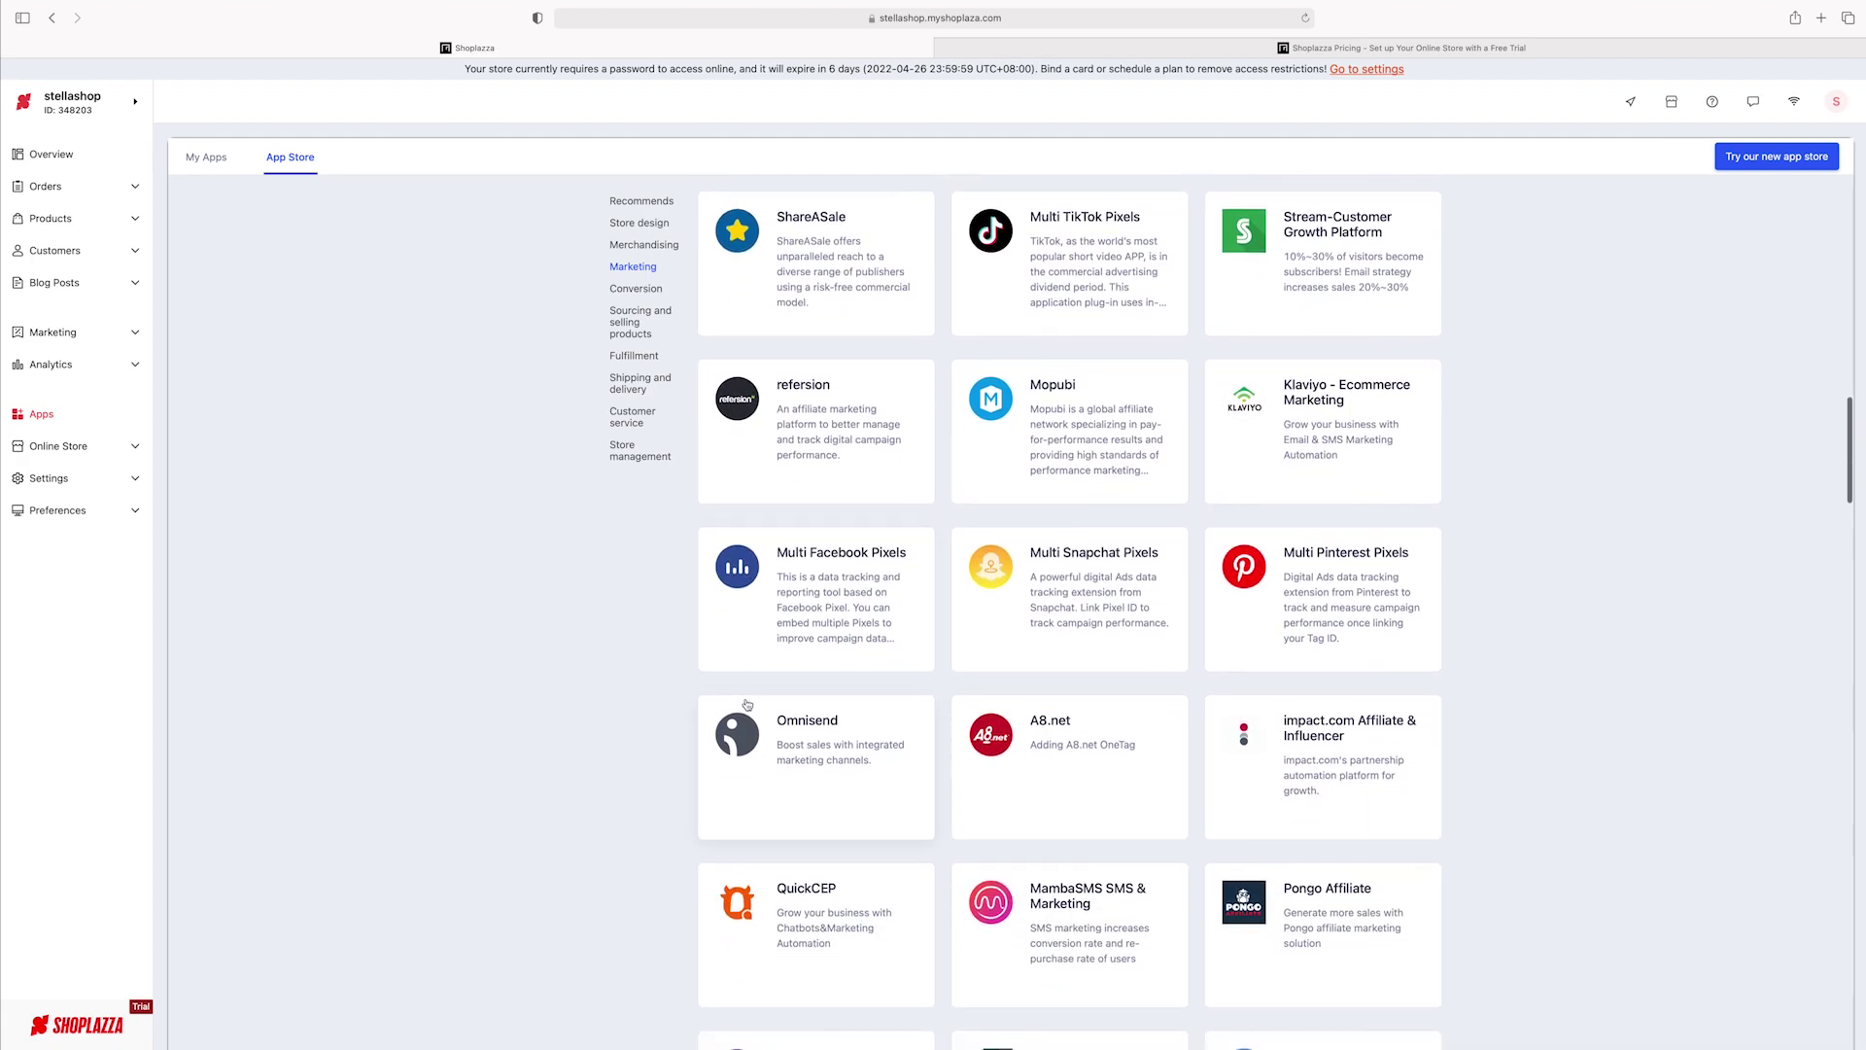
pyautogui.scroll(-7, 746, 704)
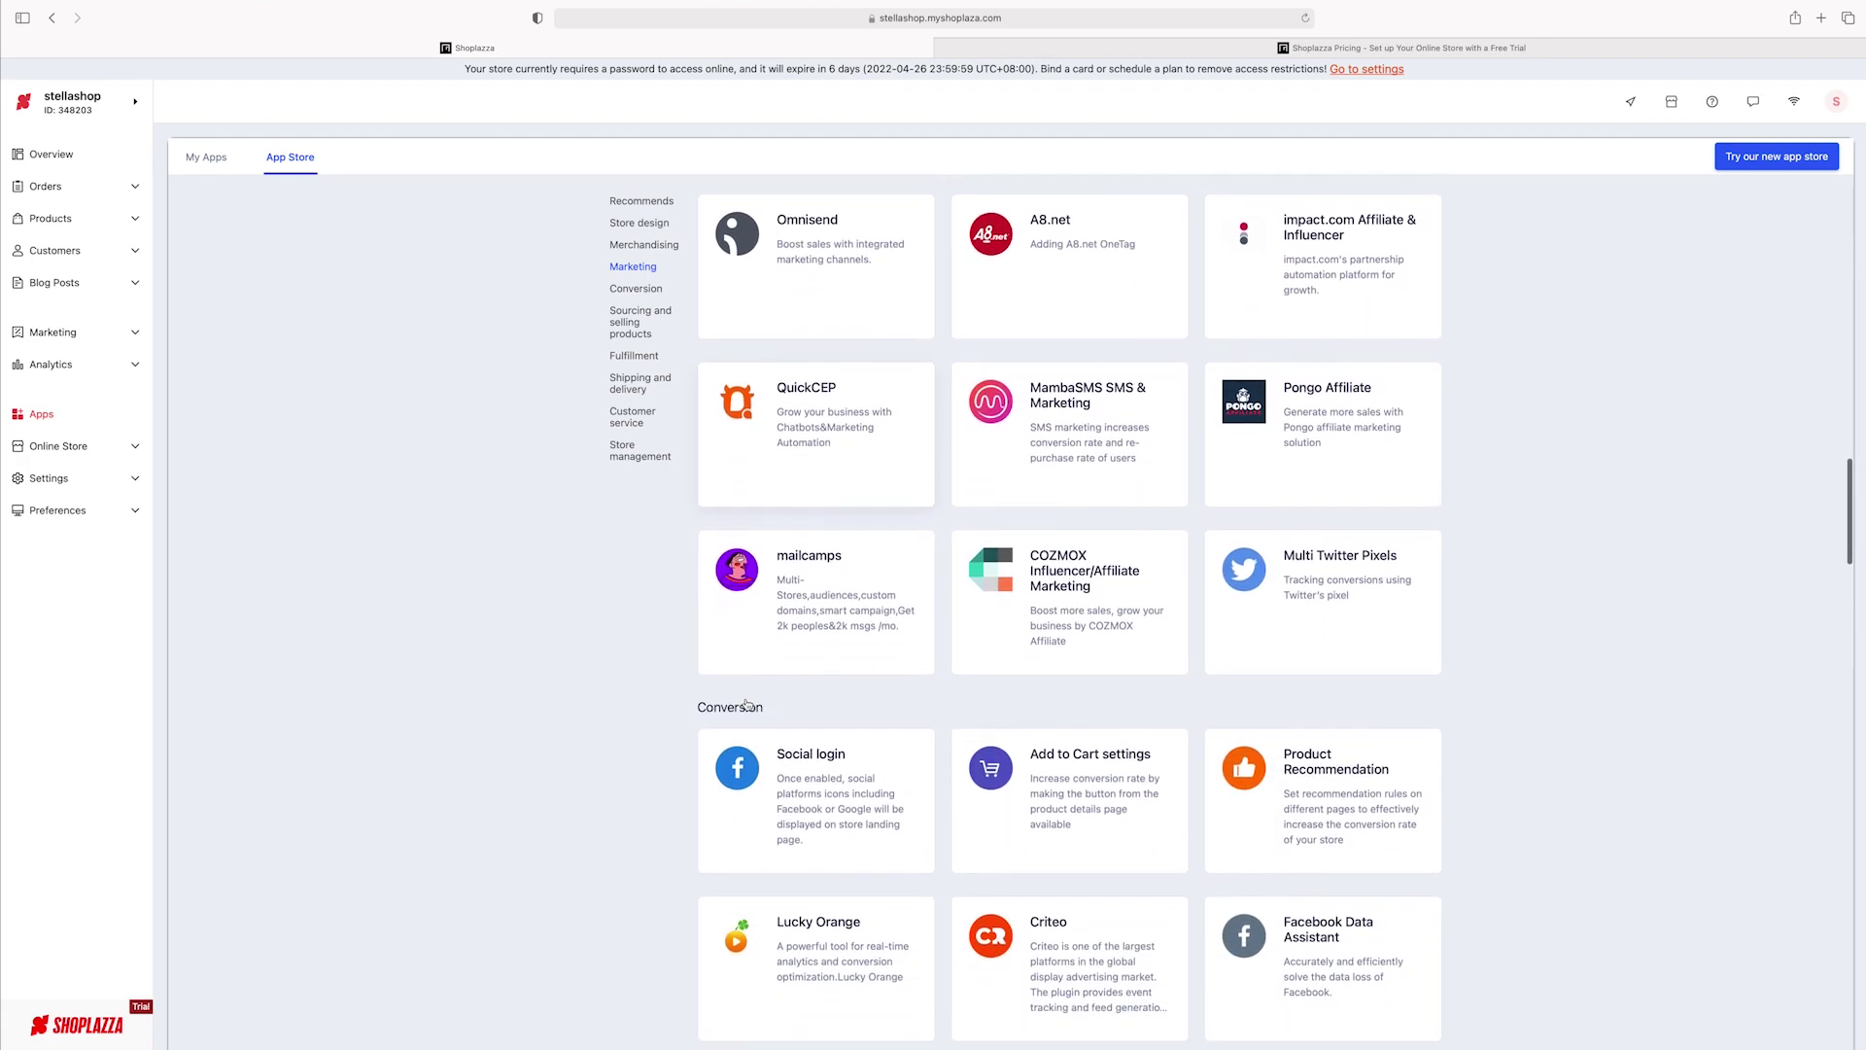
pyautogui.scroll(-3, 746, 703)
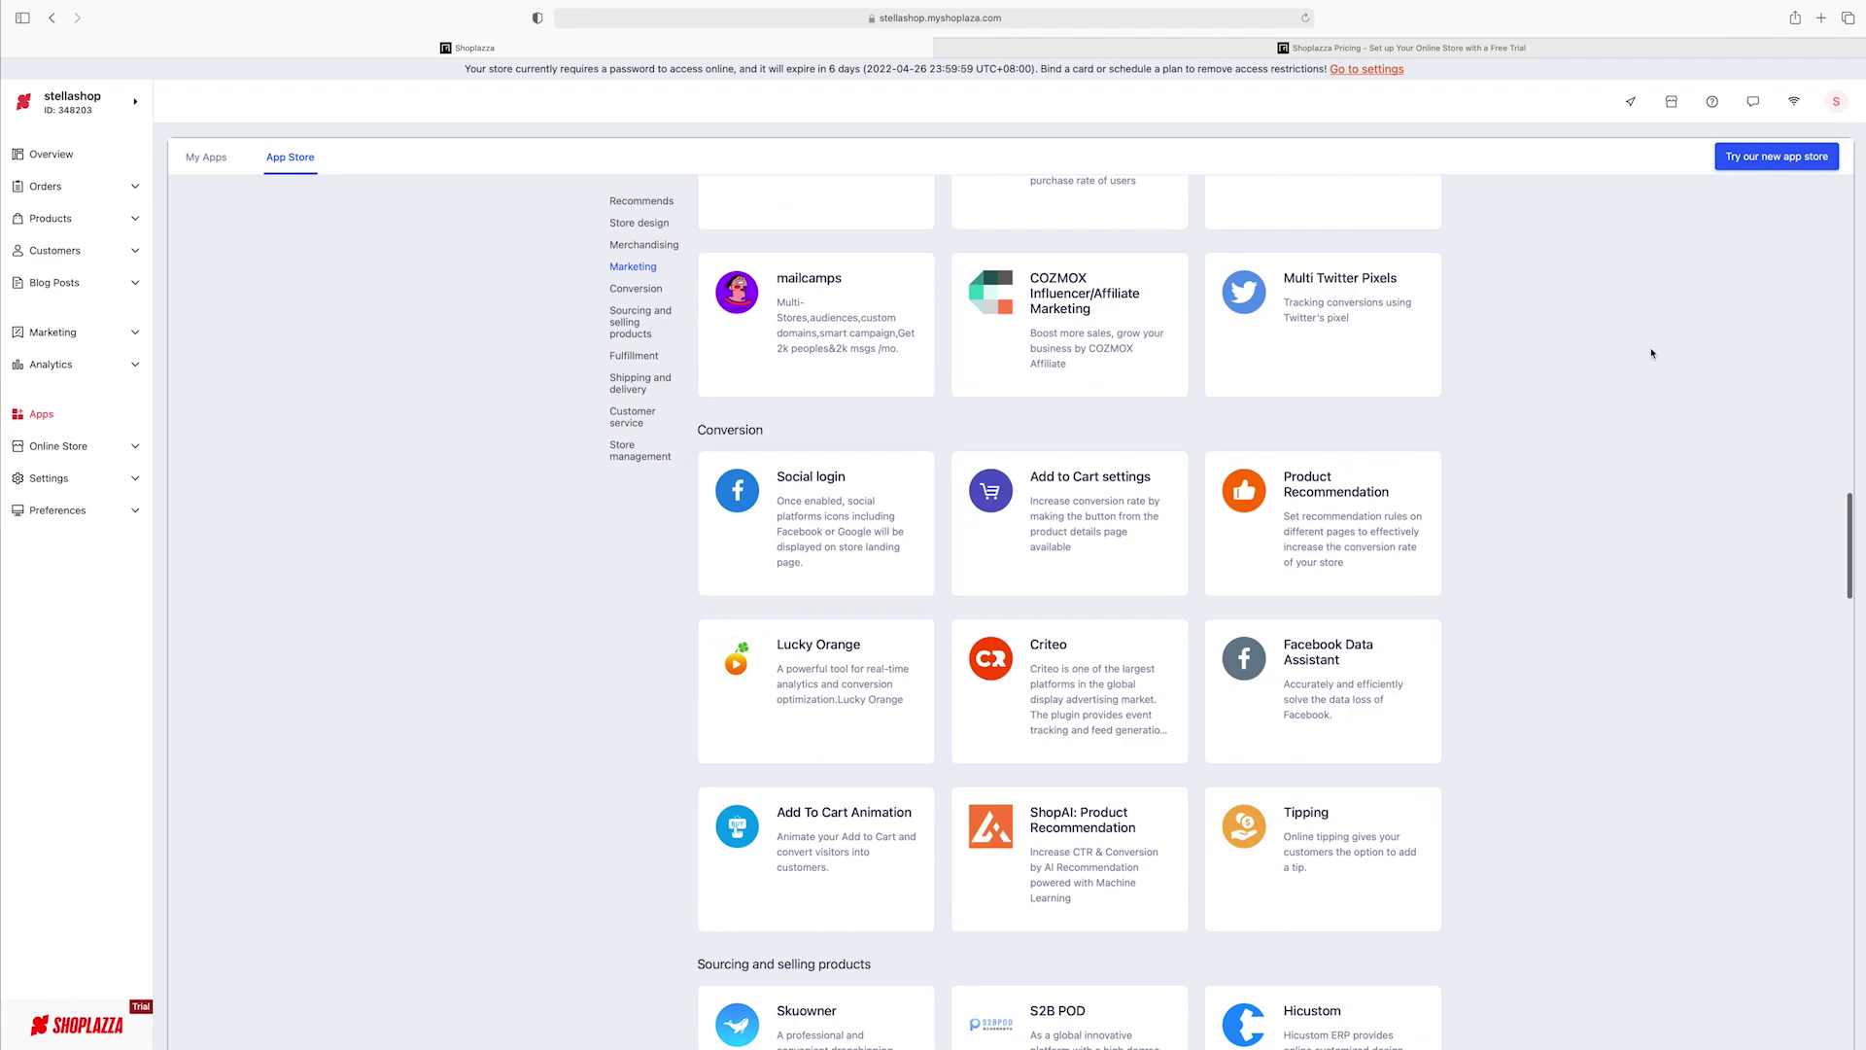
pyautogui.scroll(-10, 1128, 721)
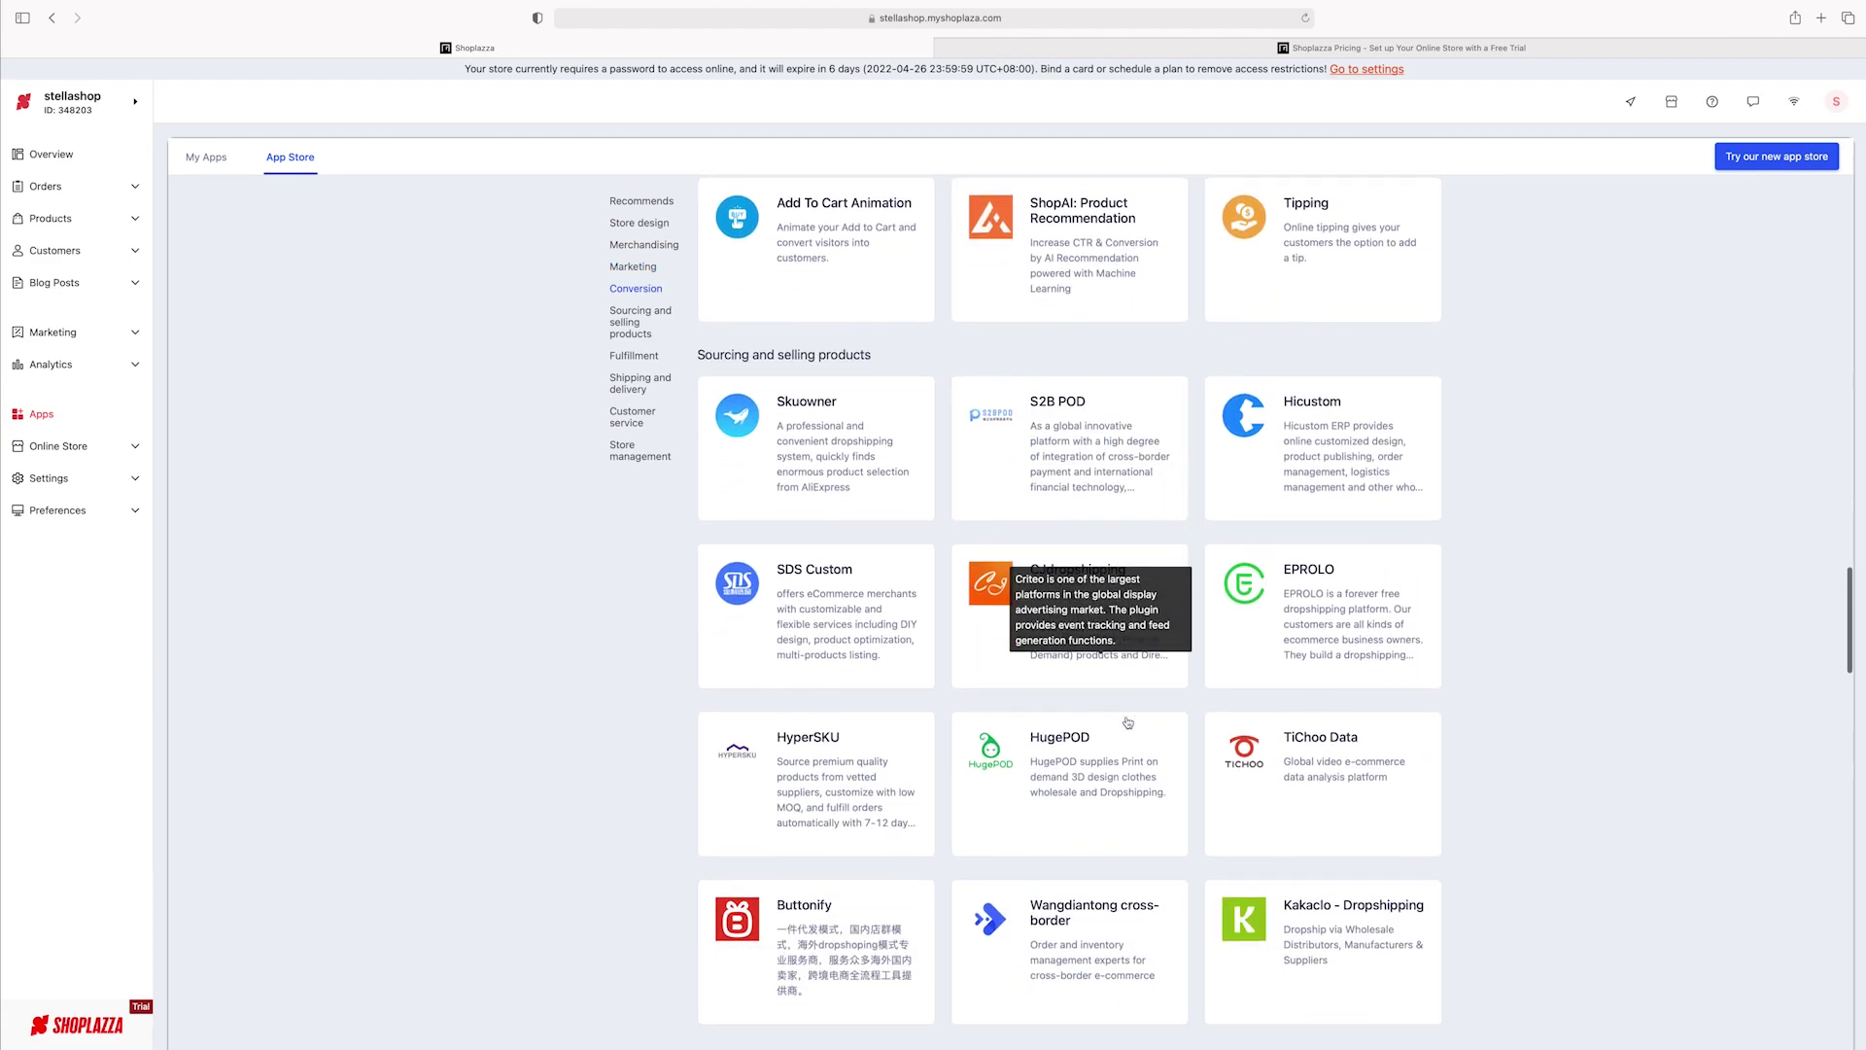
pyautogui.scroll(-6, 1127, 722)
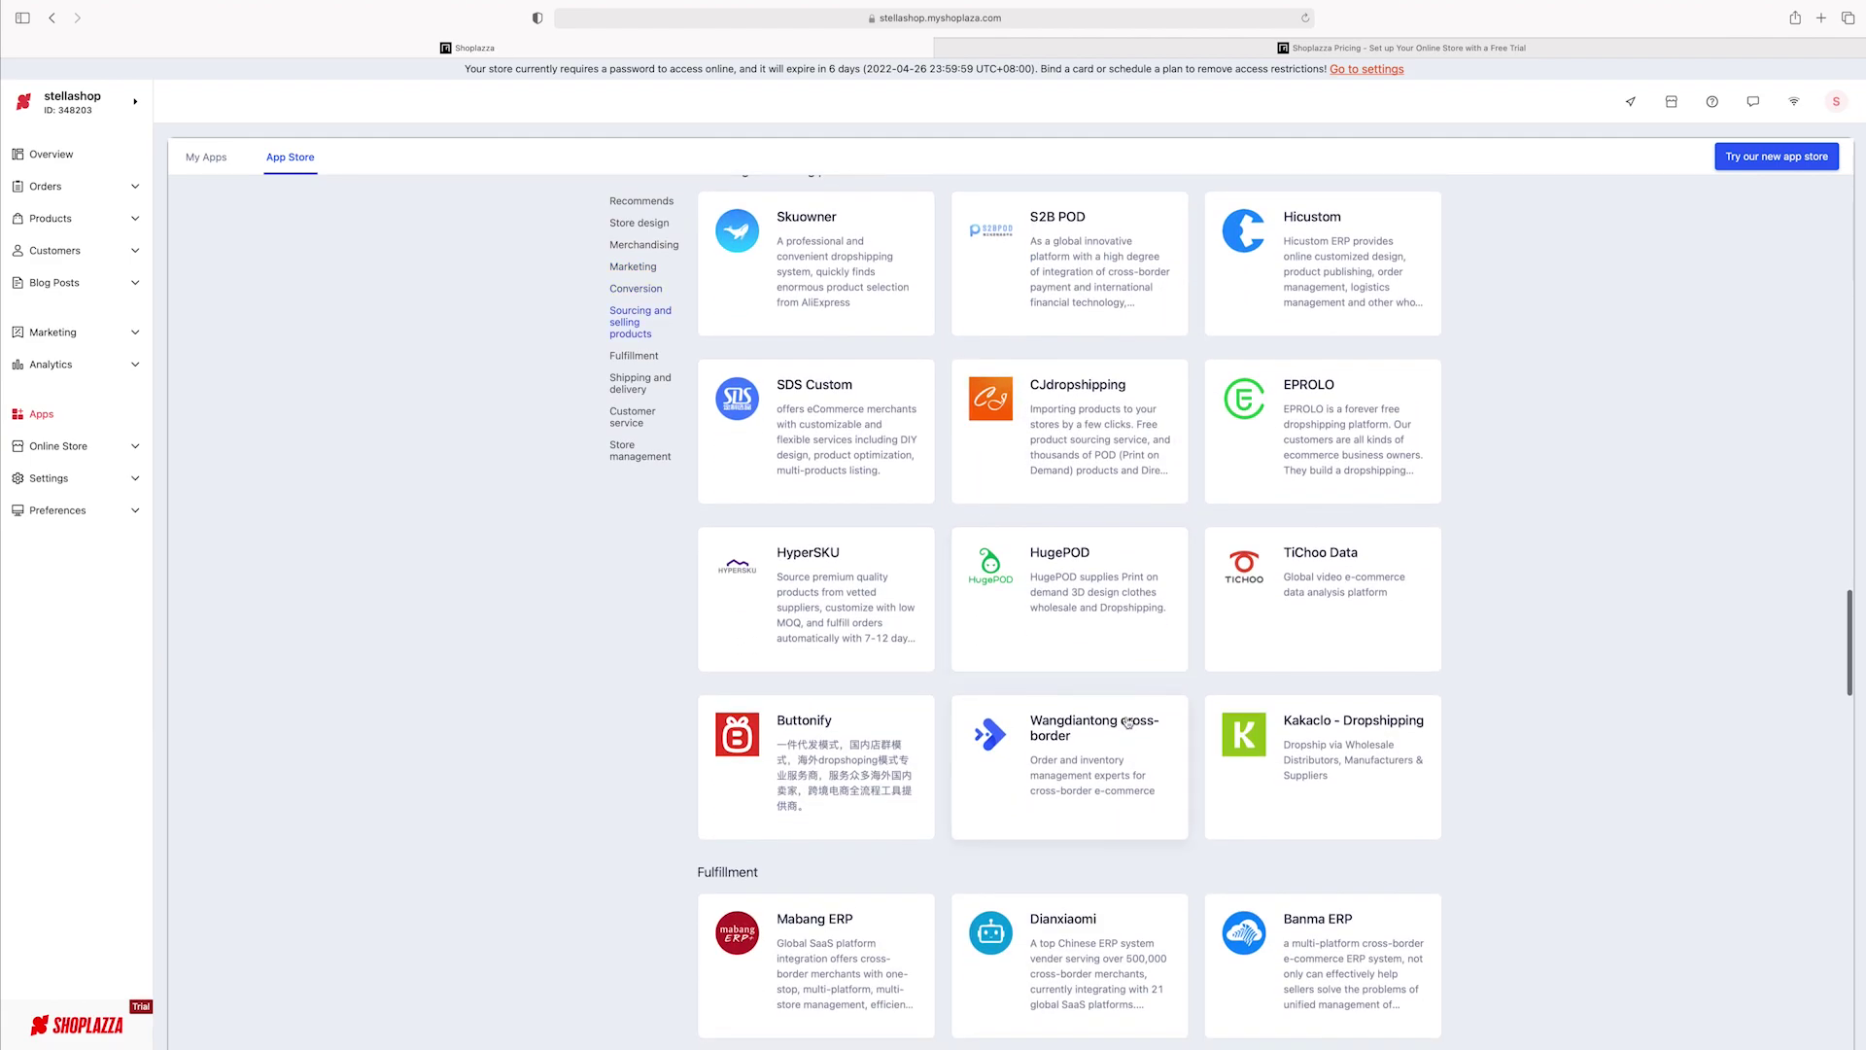
pyautogui.scroll(-8, 1128, 722)
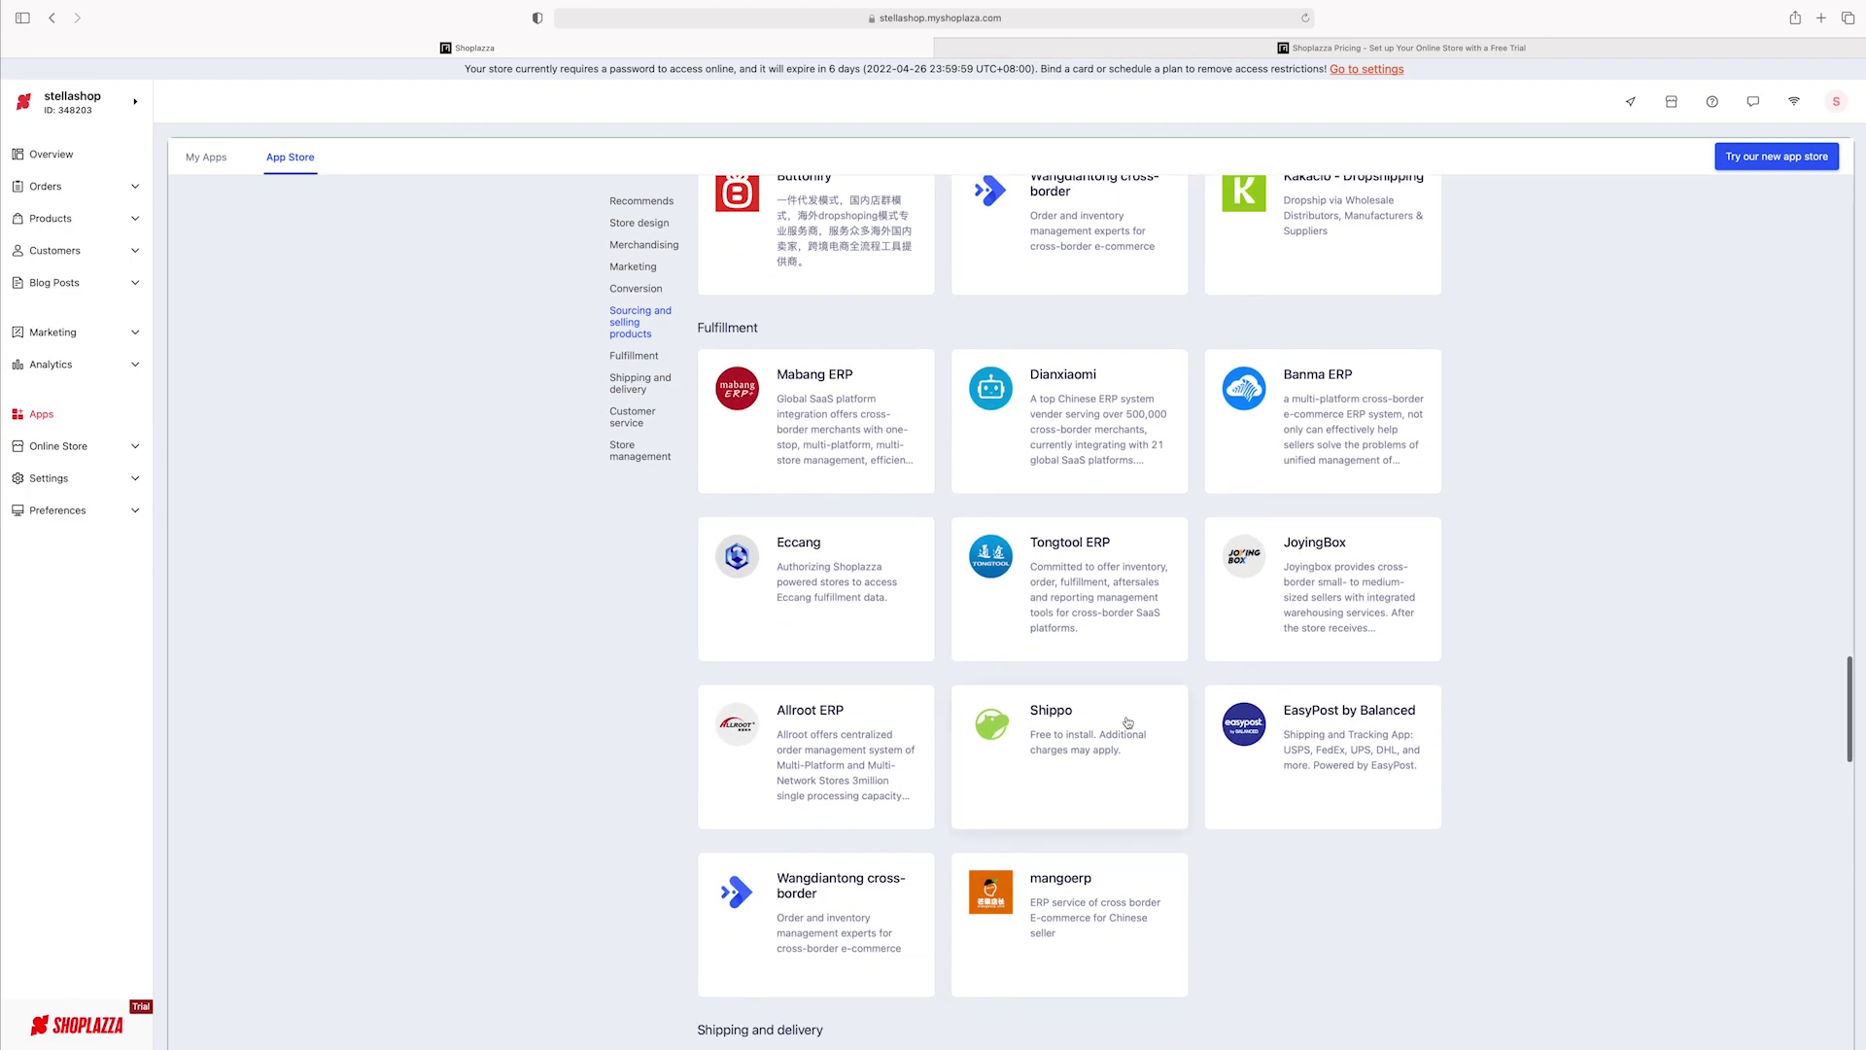
pyautogui.scroll(-4, 1127, 722)
pyautogui.click(50, 153)
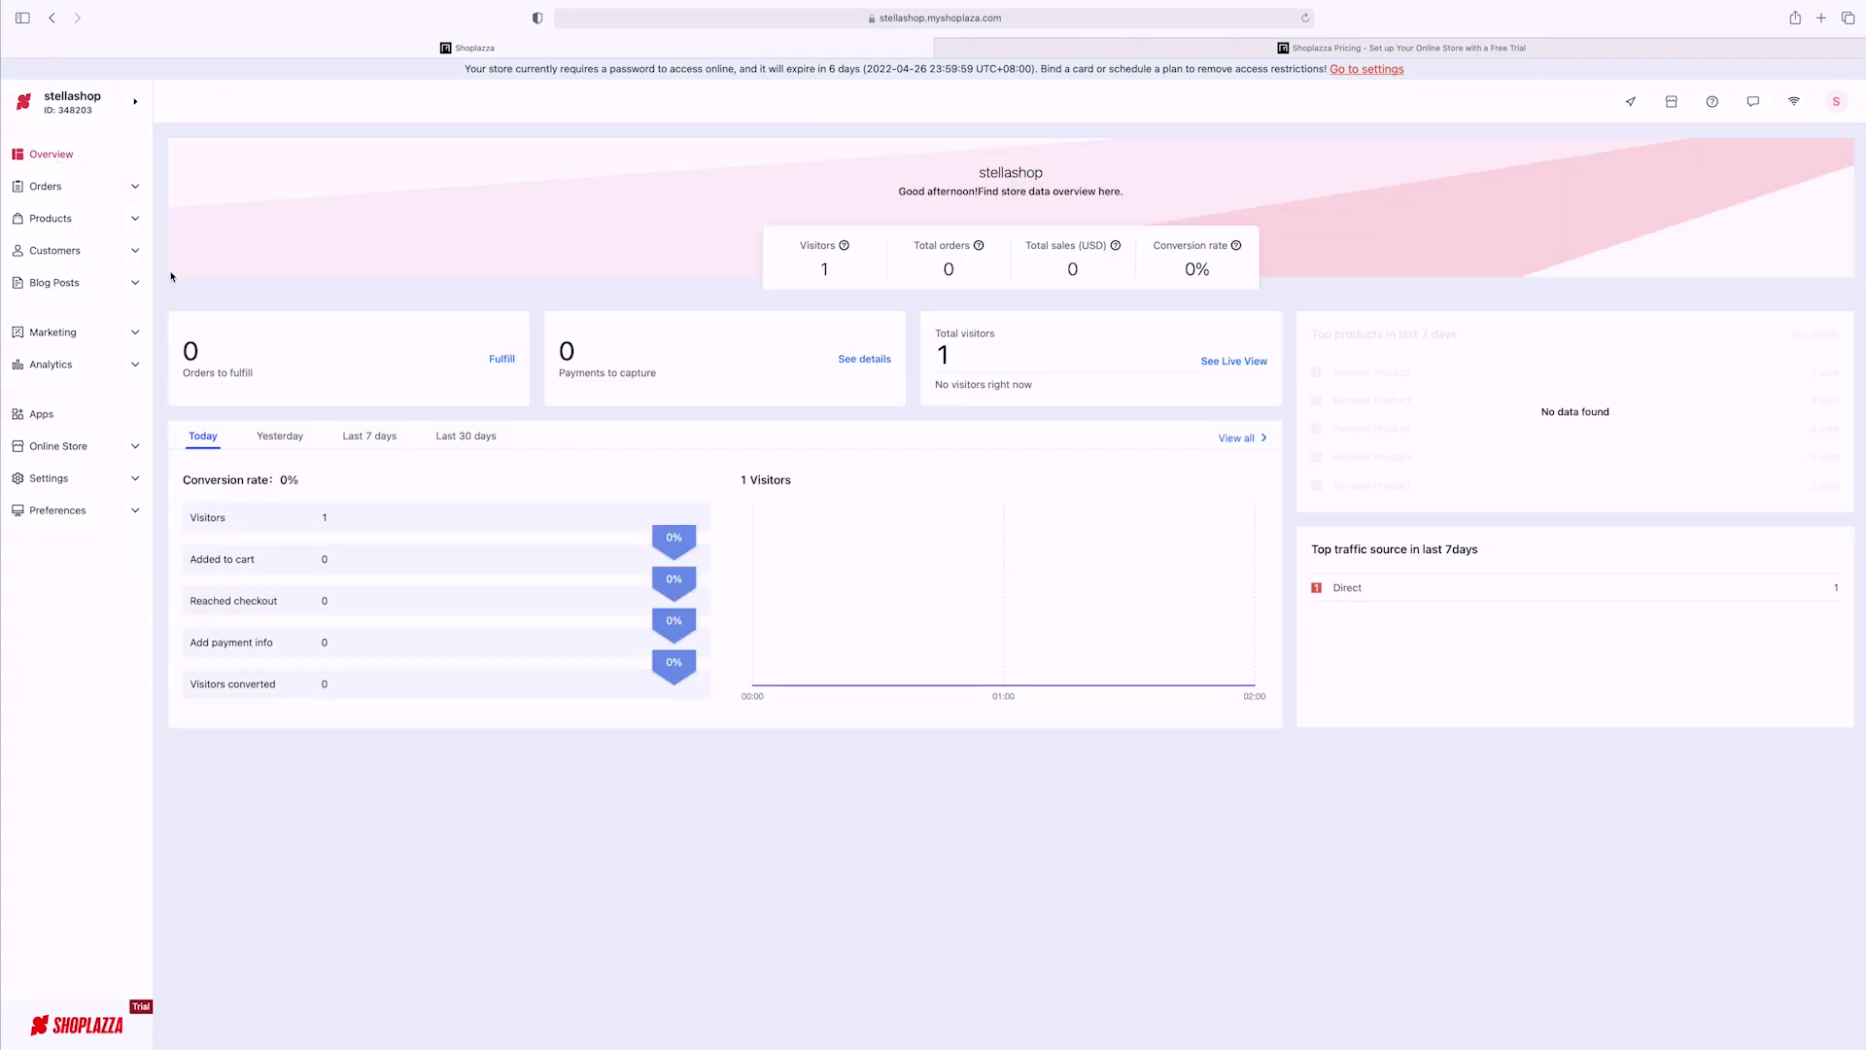
# - Open Online Store Themes and browse the Free themes grid
pyautogui.click(56, 445)
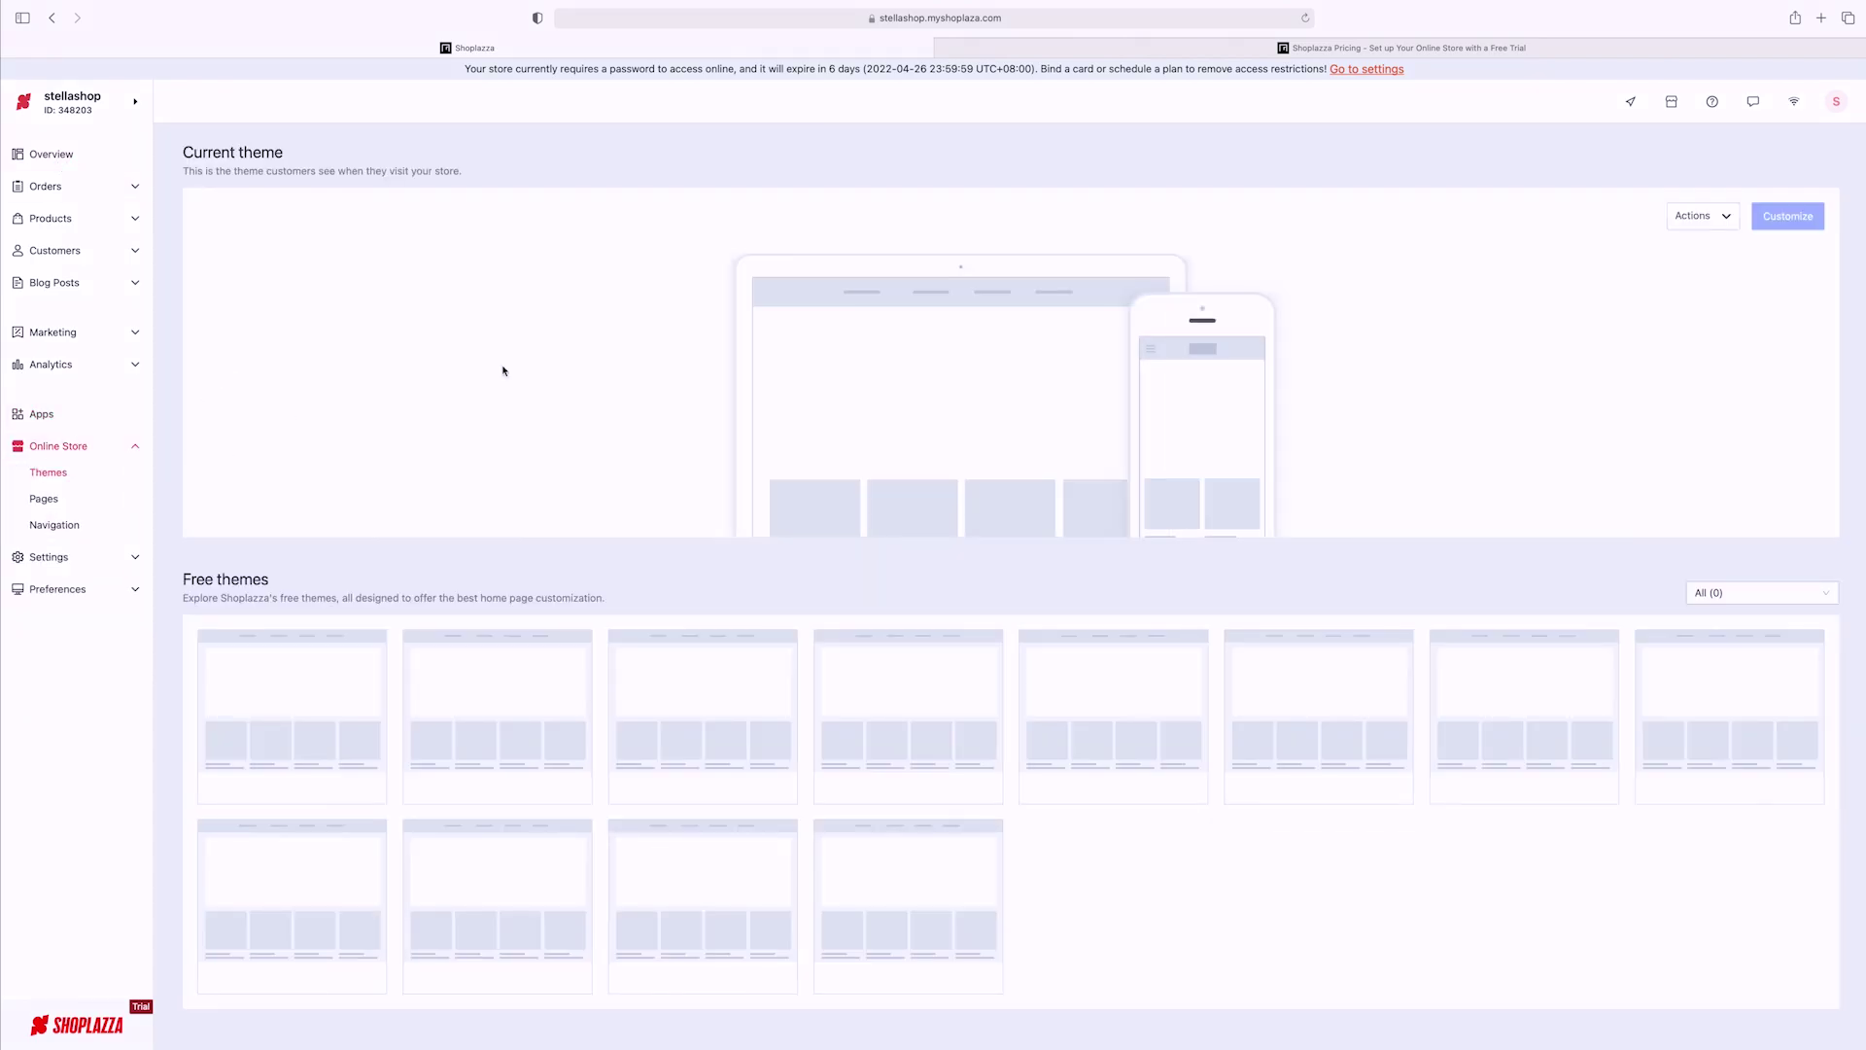
pyautogui.scroll(-5, 878, 448)
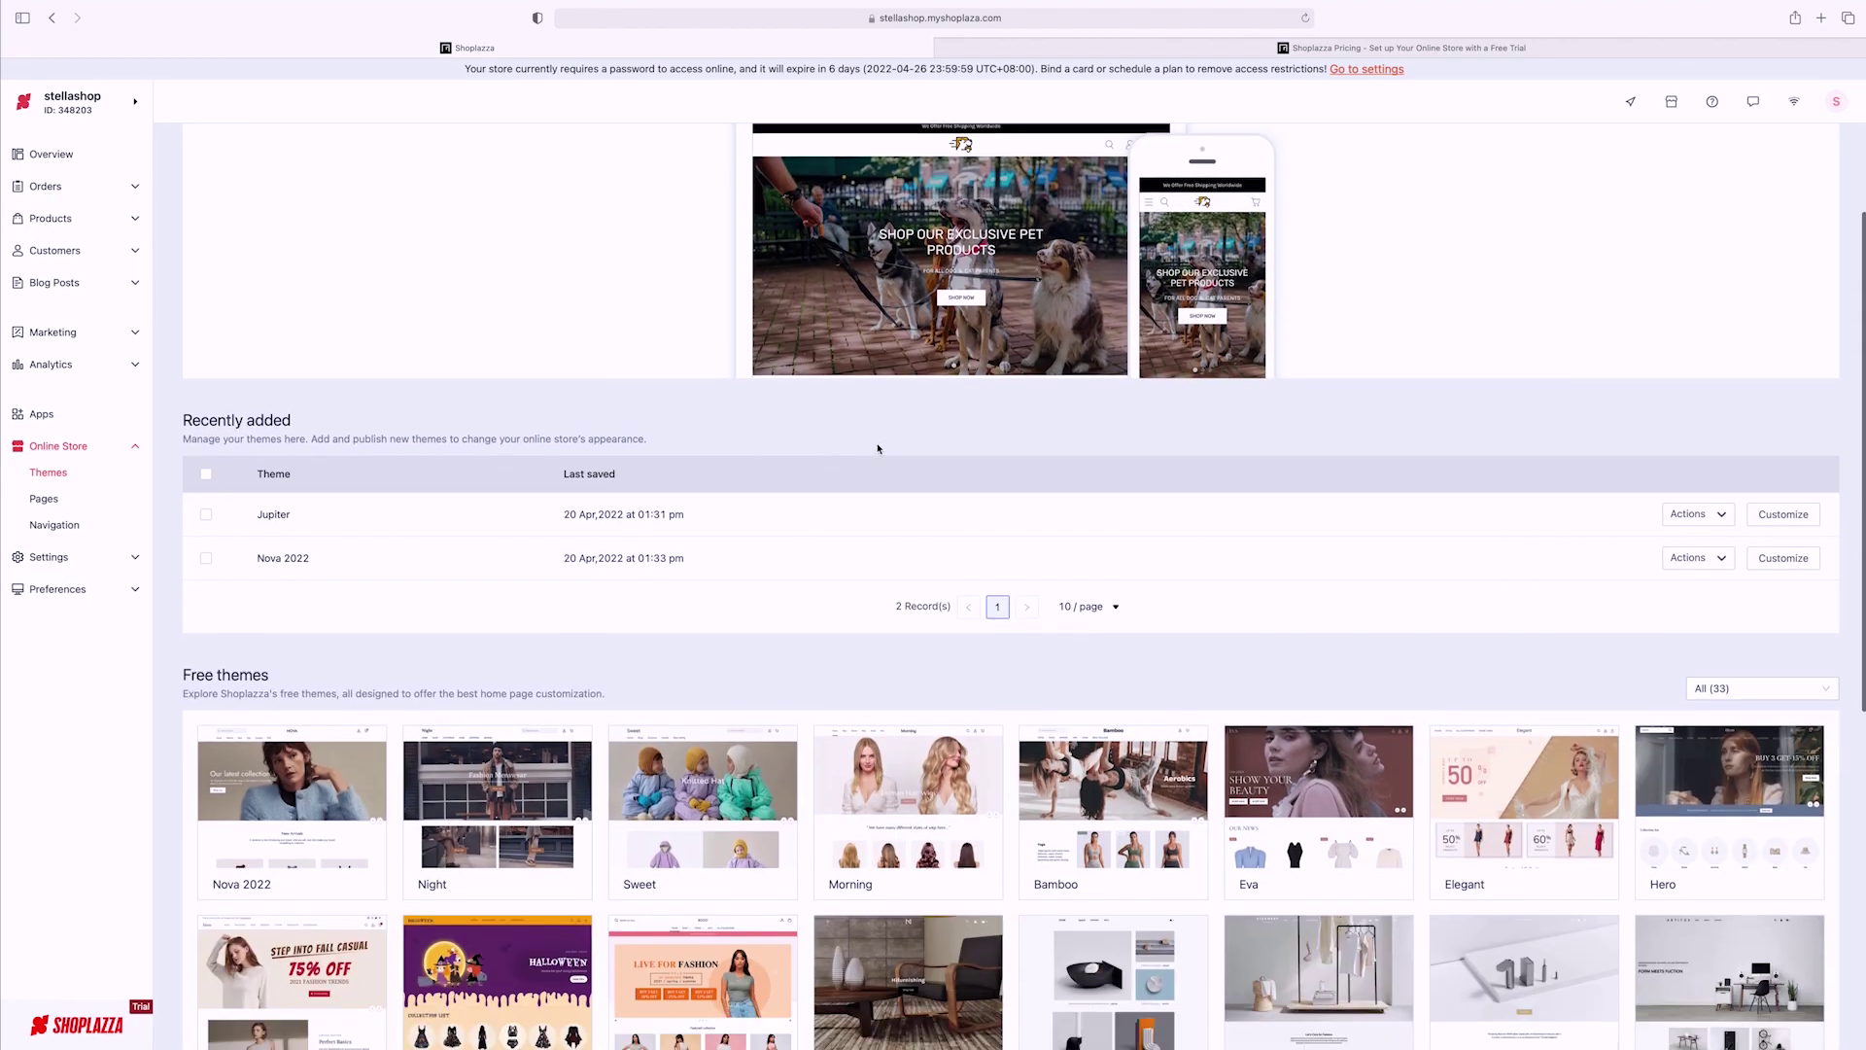
pyautogui.scroll(-4, 878, 447)
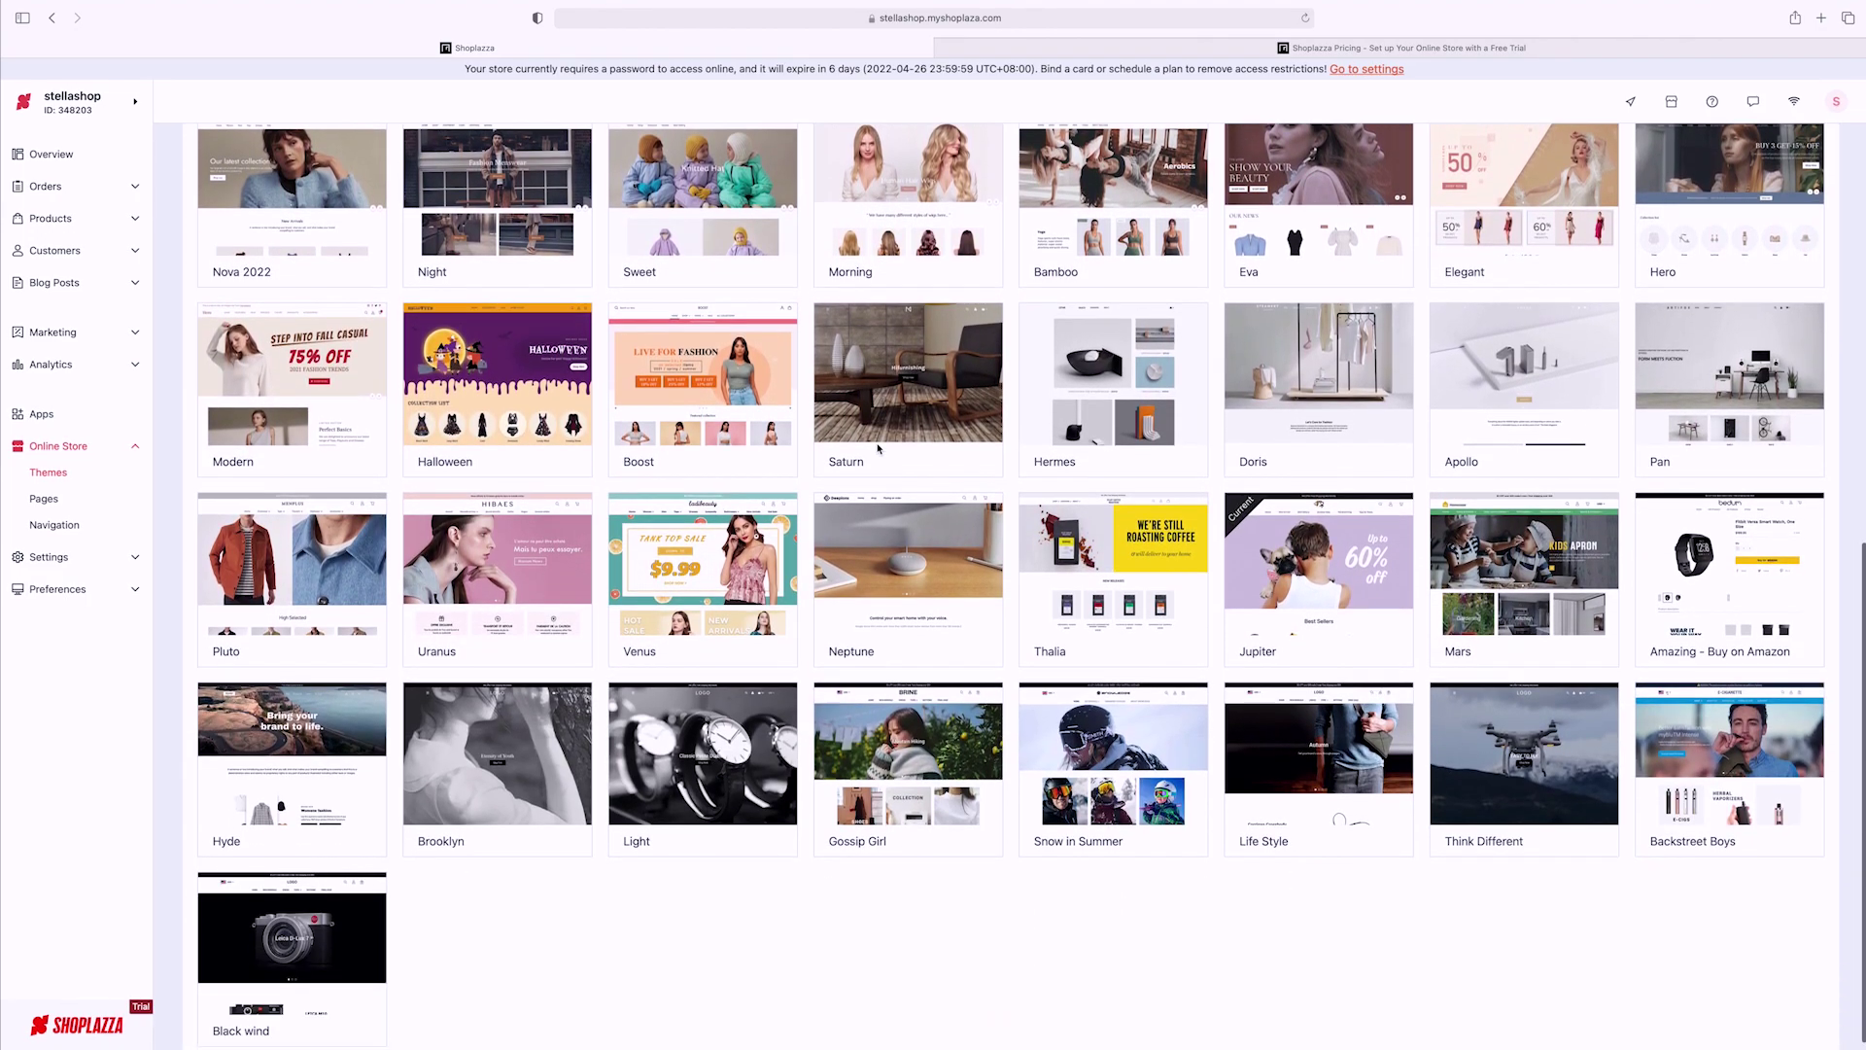
pyautogui.scroll(3, 877, 447)
pyautogui.scroll(5, 878, 447)
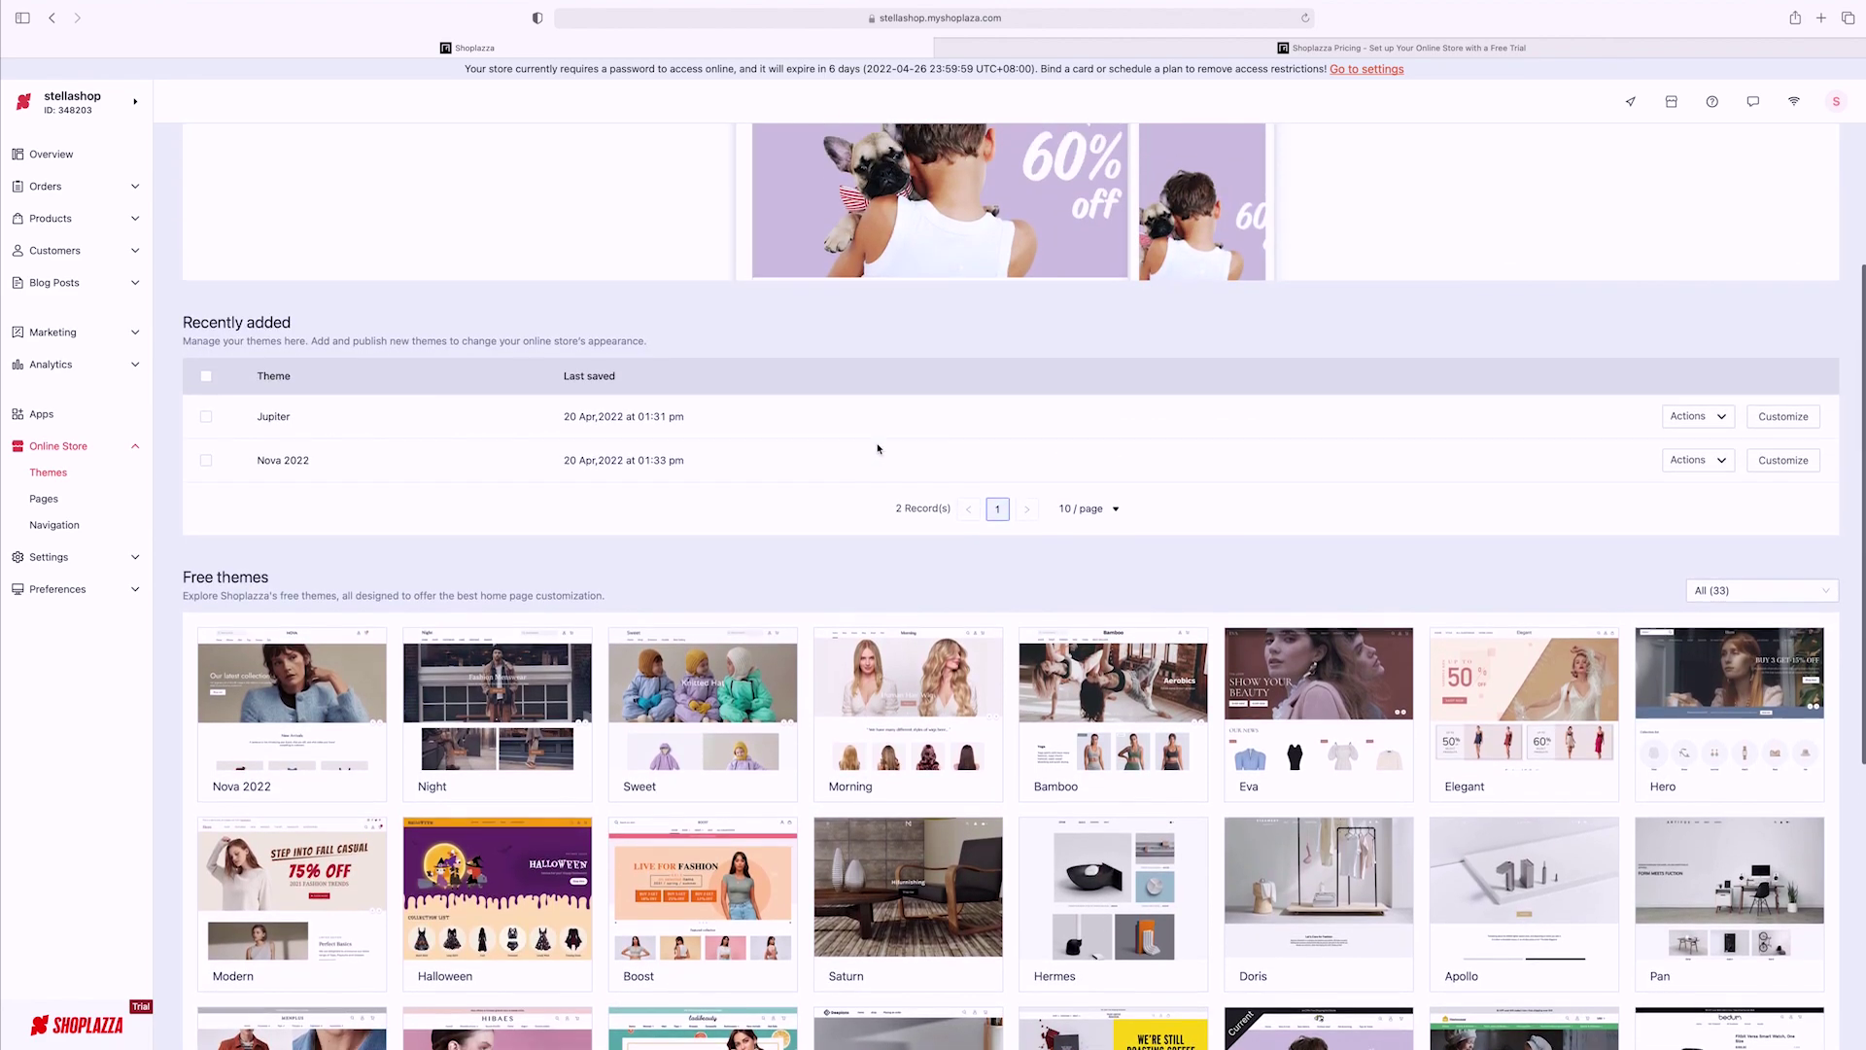
pyautogui.scroll(-6, 878, 448)
pyautogui.scroll(-1, 877, 447)
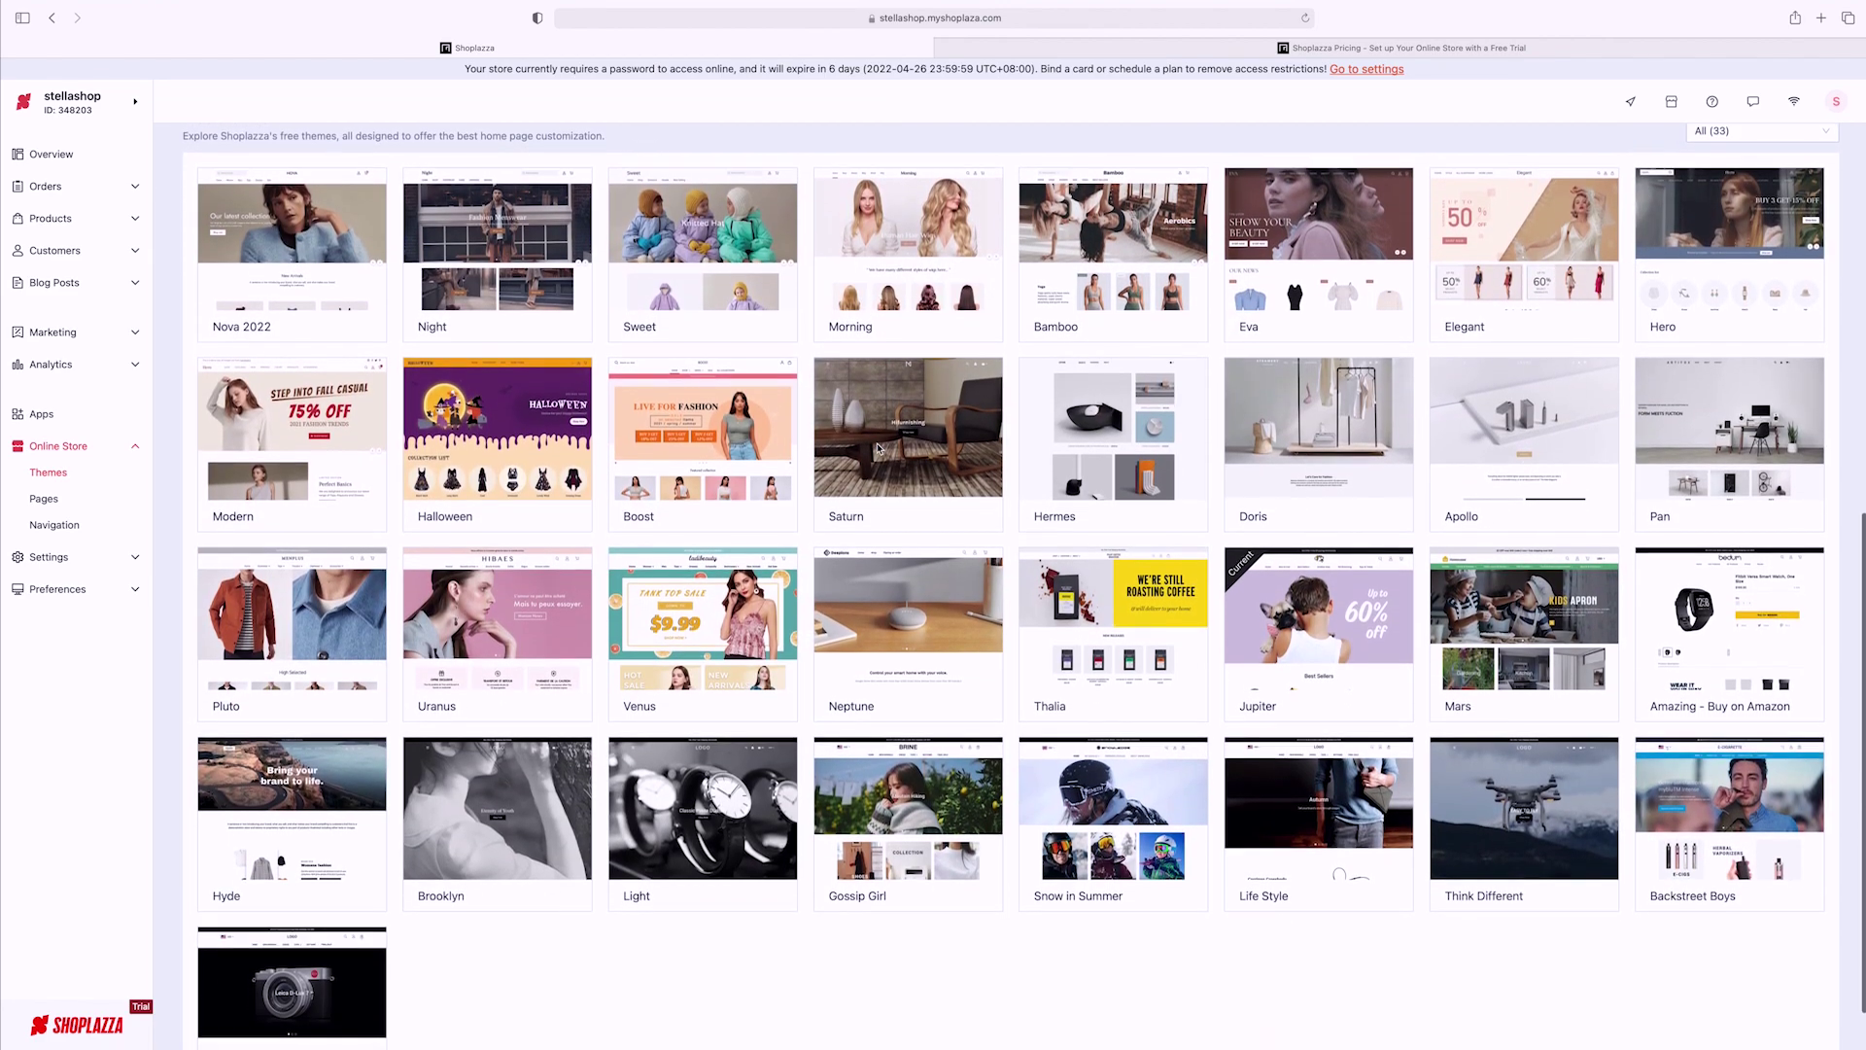
pyautogui.scroll(-1, 878, 449)
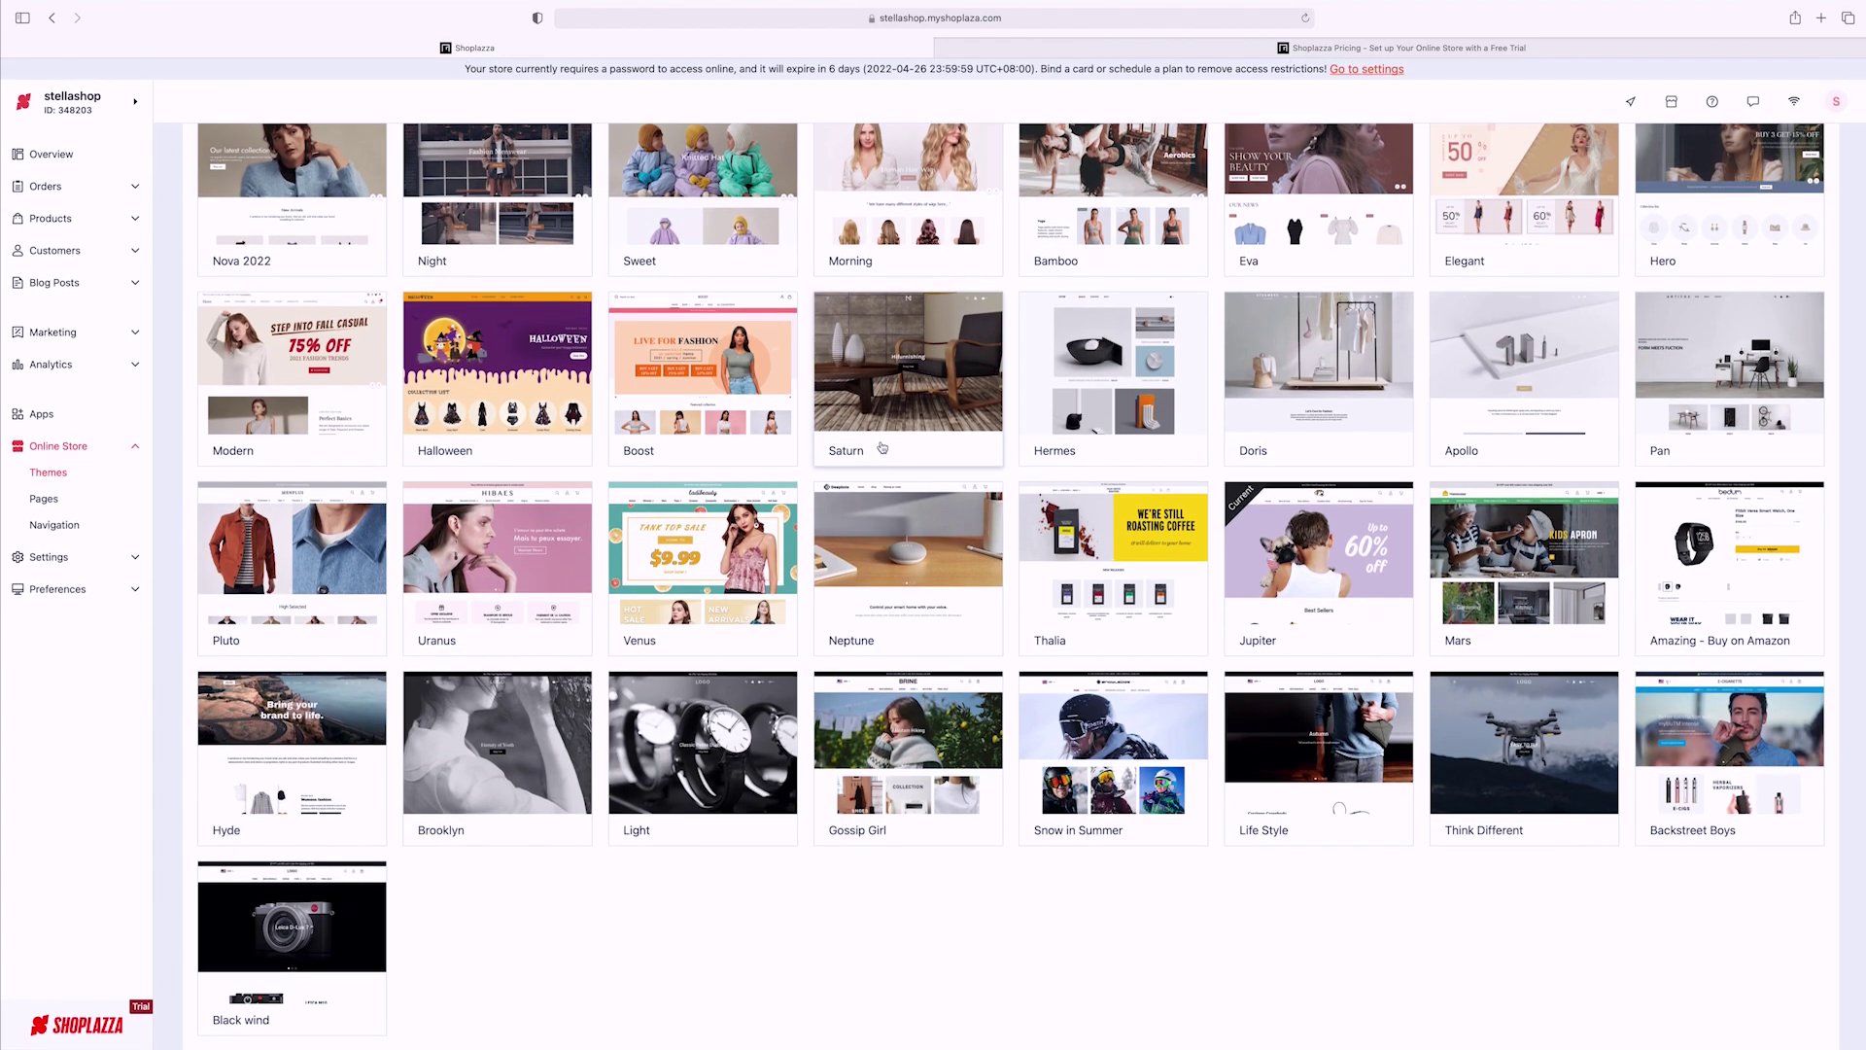
pyautogui.scroll(5, 958, 432)
pyautogui.scroll(-4, 957, 433)
pyautogui.scroll(-3, 958, 432)
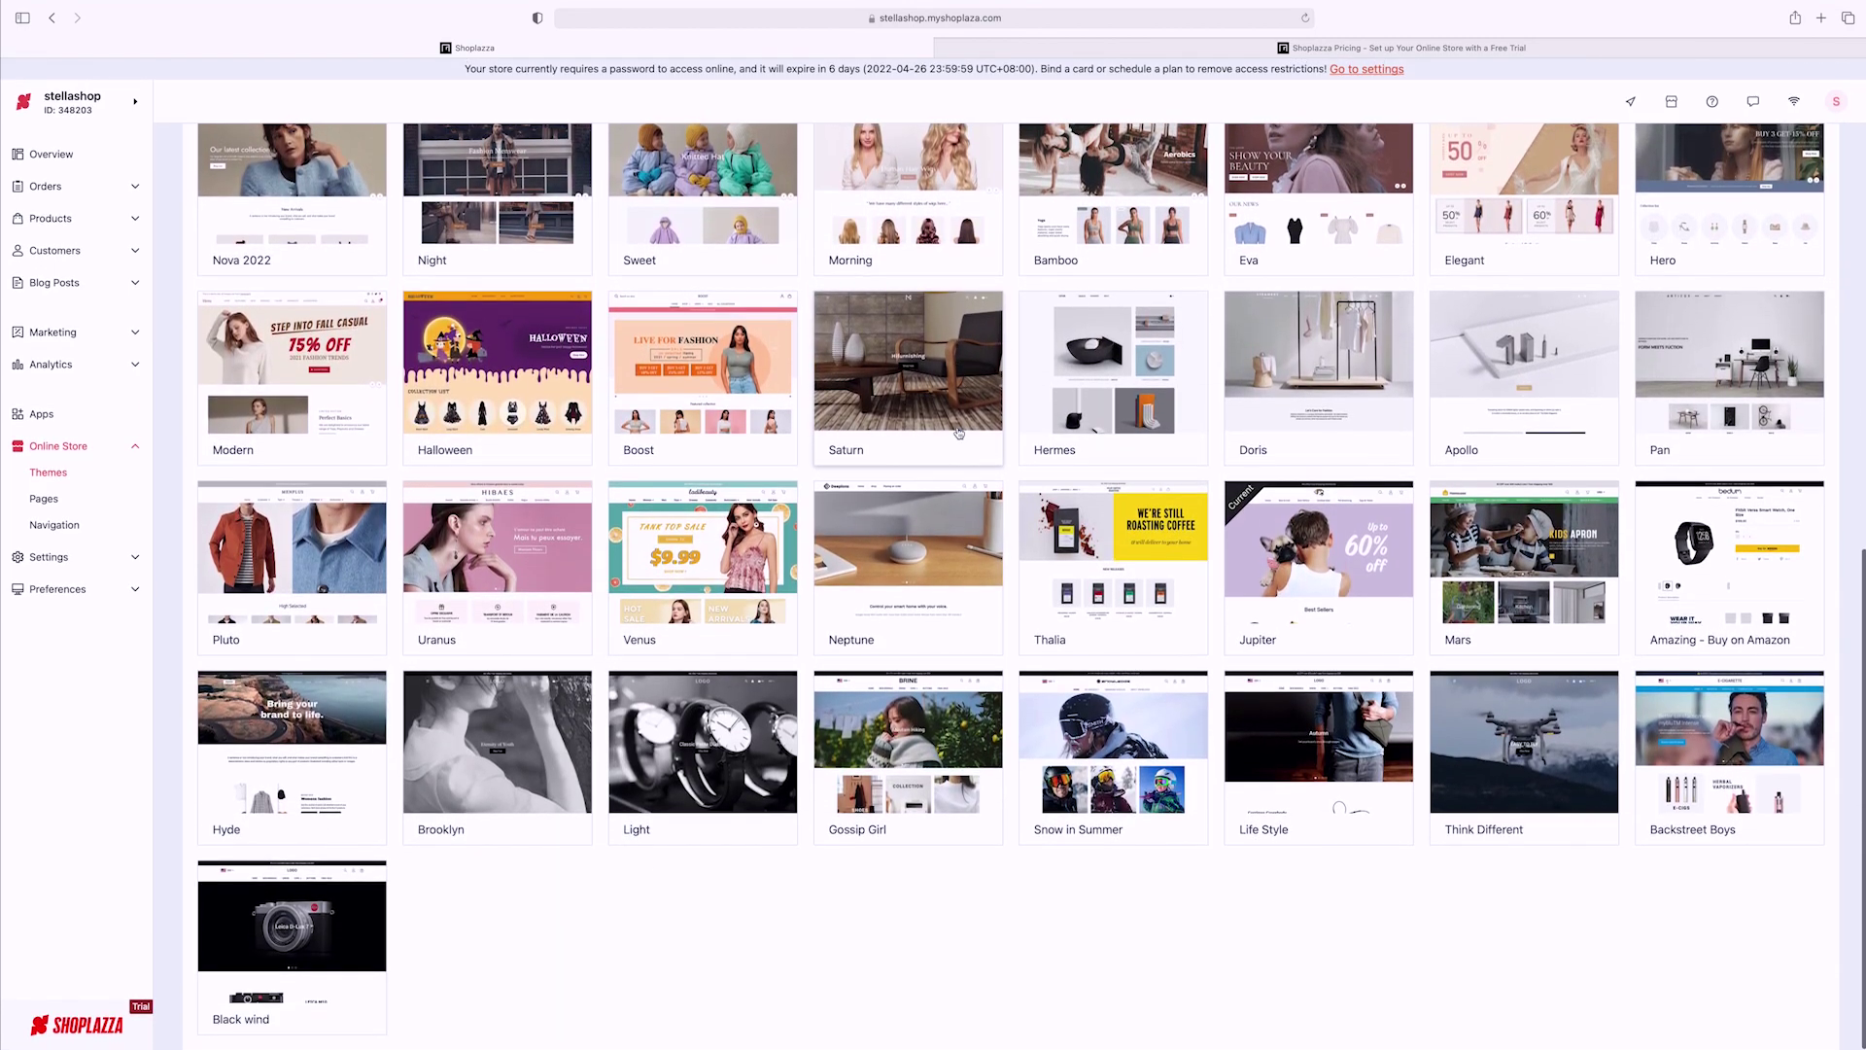
pyautogui.scroll(10, 958, 433)
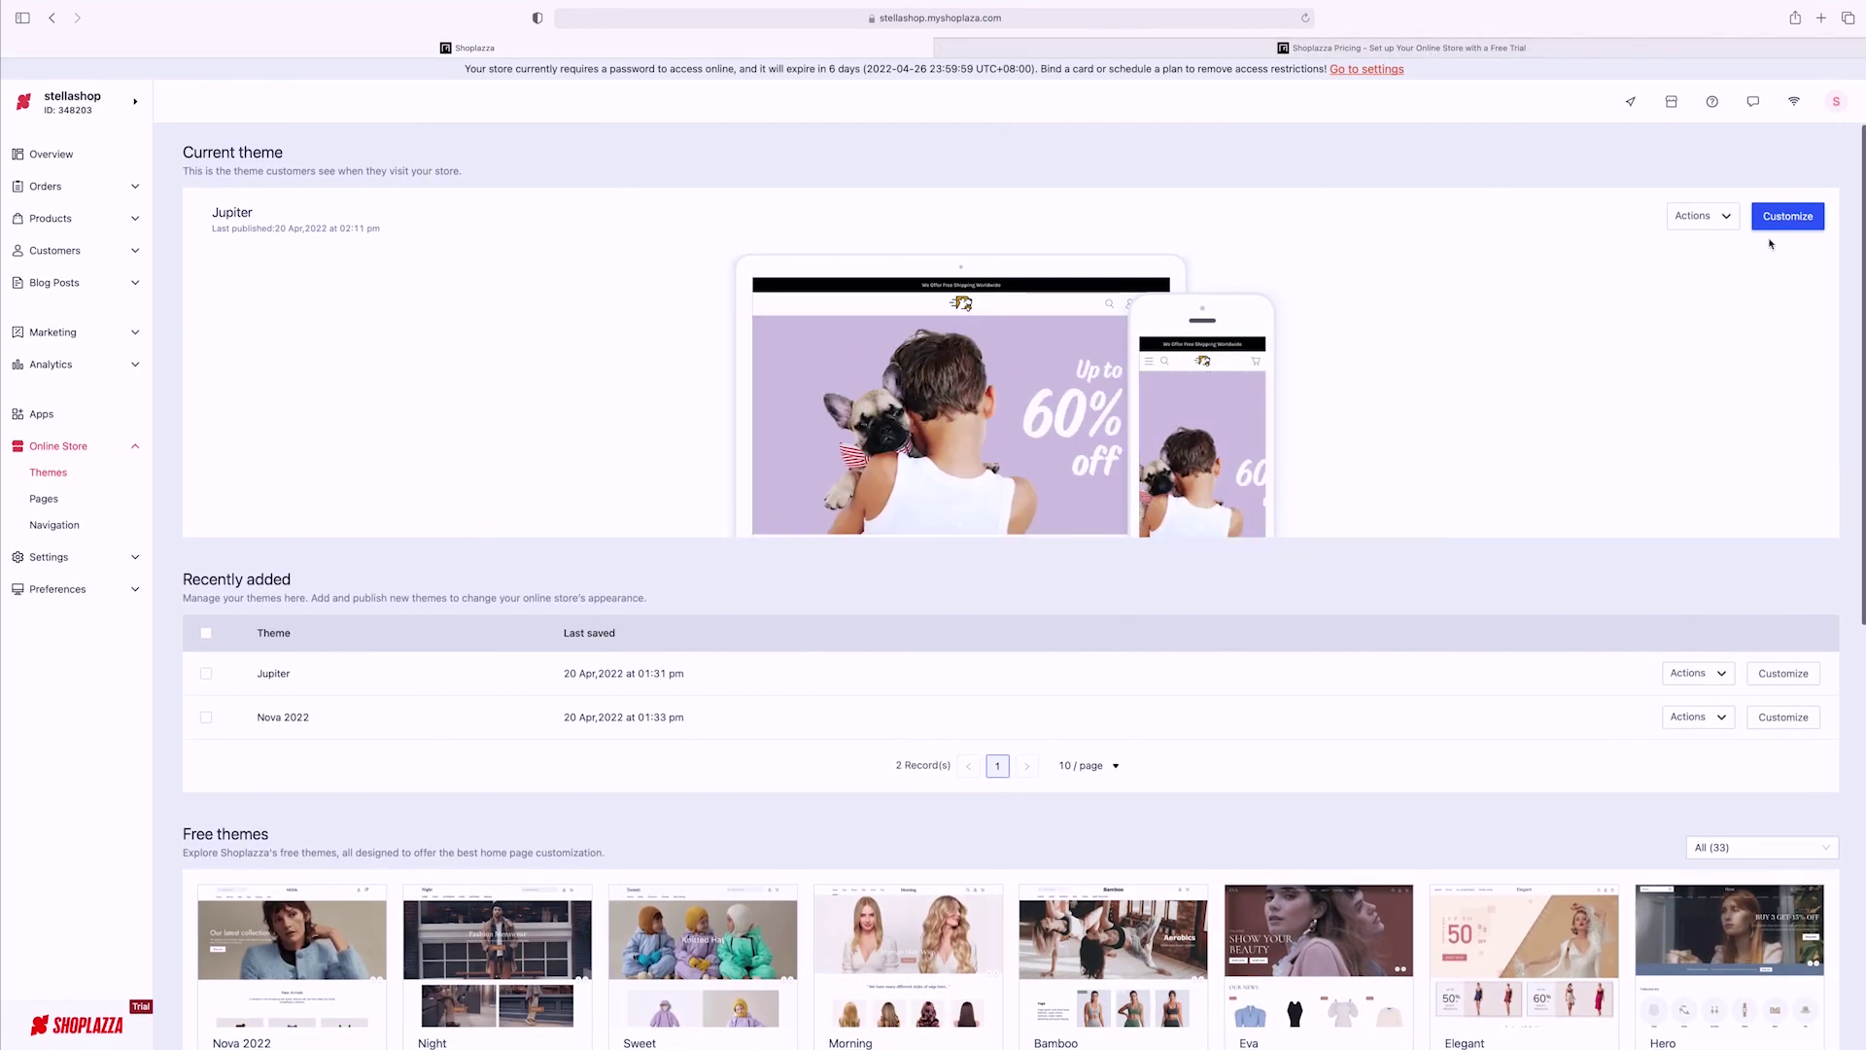
# - View the live storefront of the current Jupiter theme in a new tab
pyautogui.click(1717, 220)
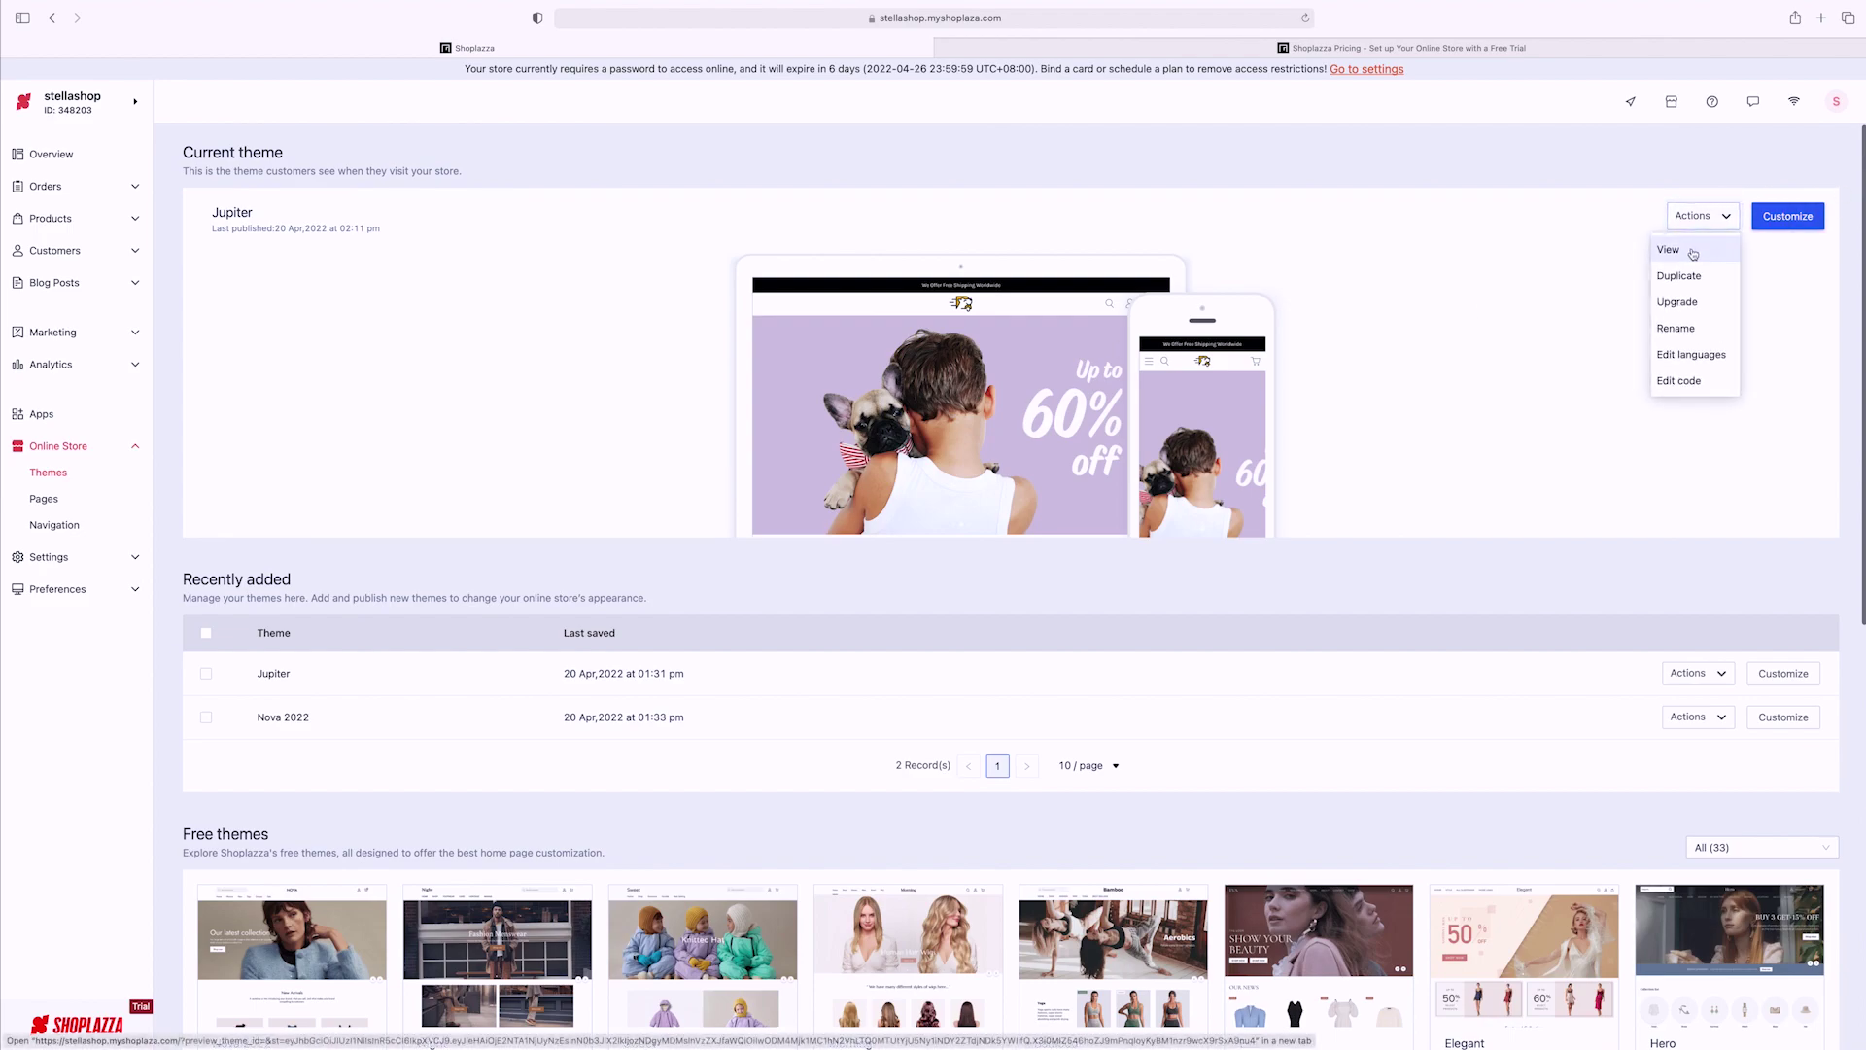
pyautogui.click(1691, 250)
pyautogui.scroll(-15, 852, 281)
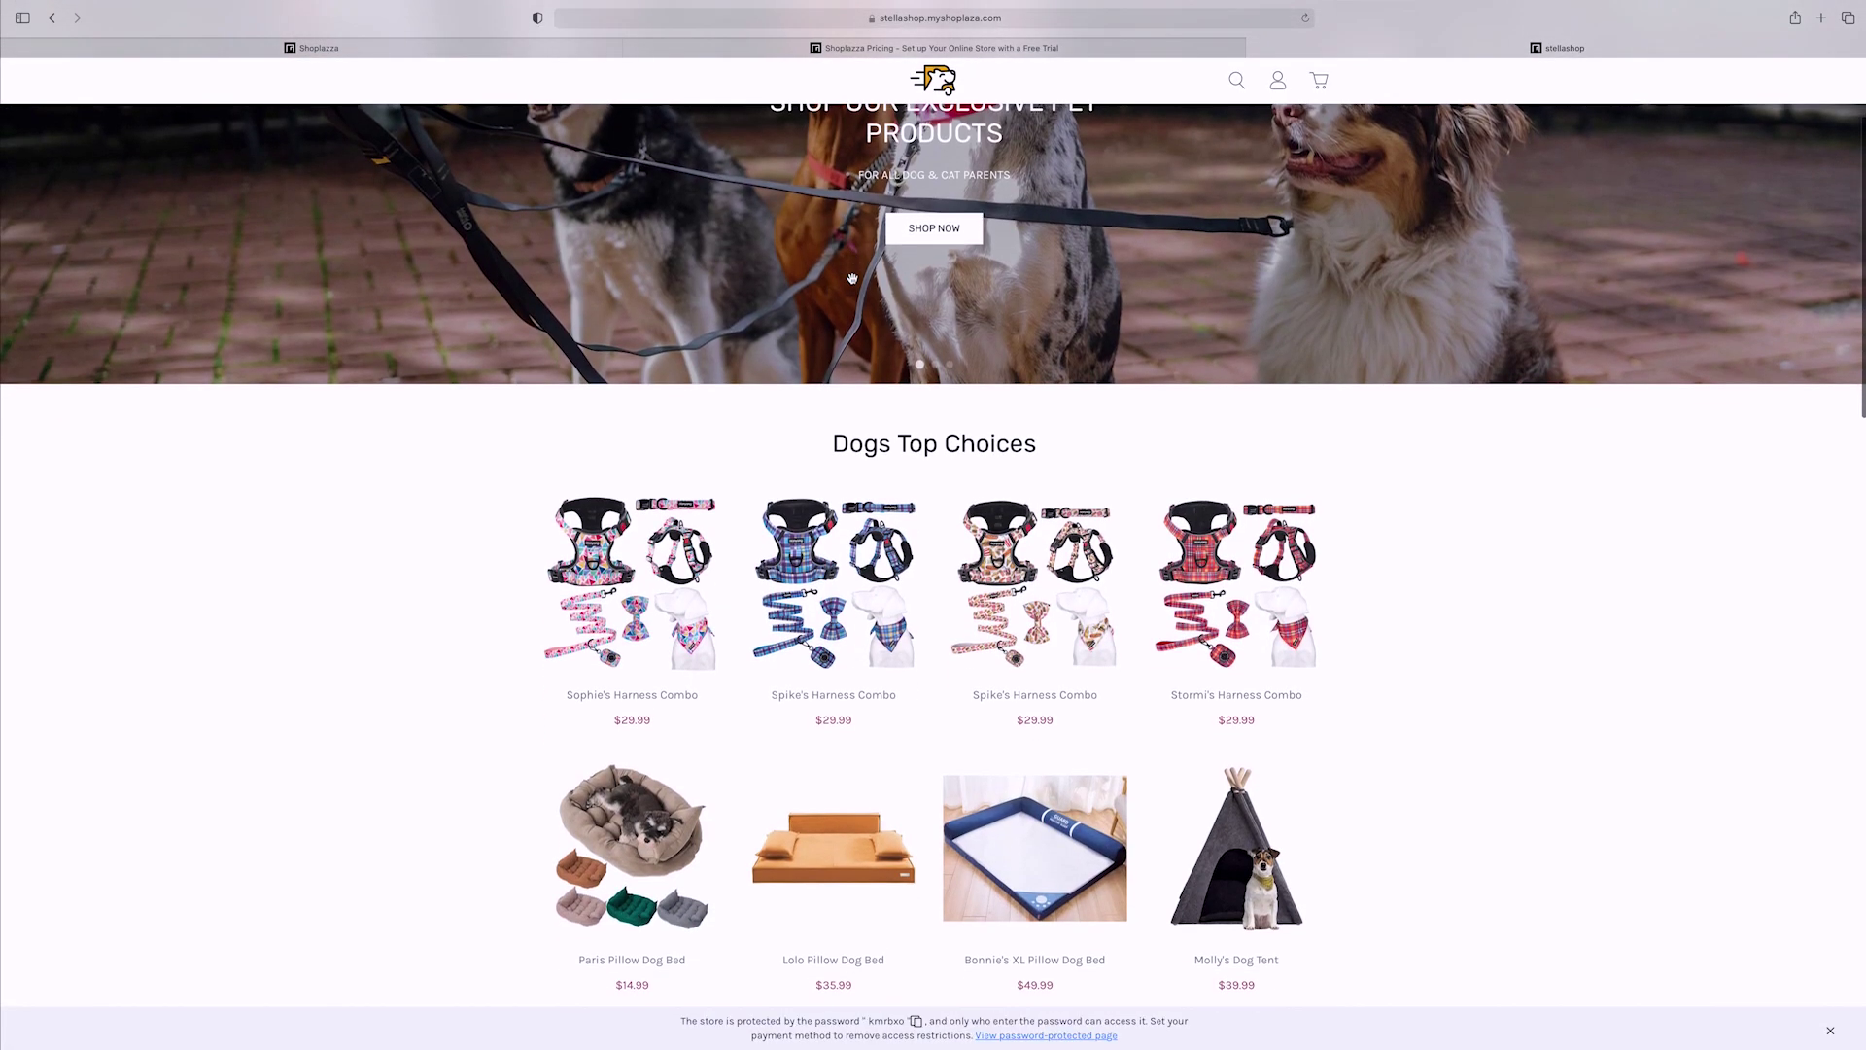